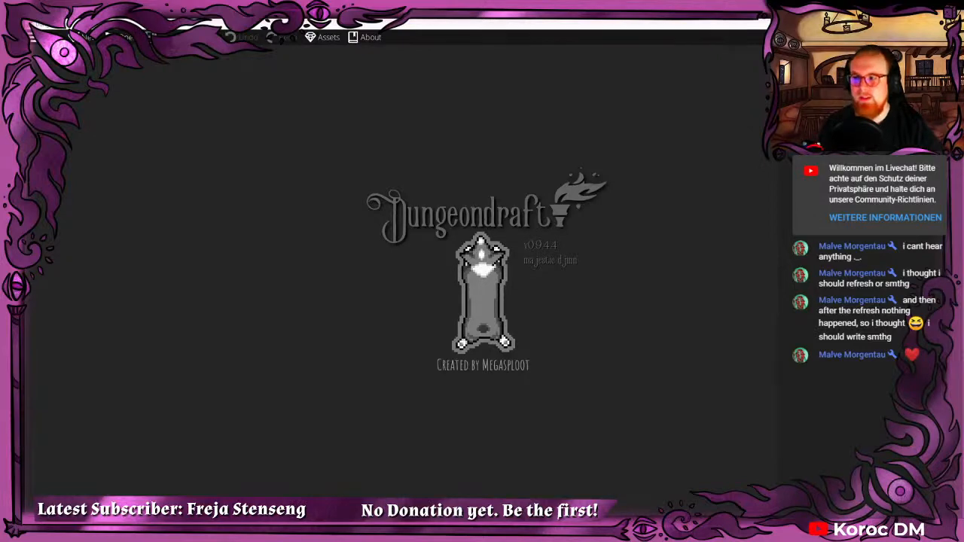
Review the Mapvember 2020 theme prompt list and return to Dungeondraft.
left_click_drag(30, 121, 577, 119)
double_click(577, 118)
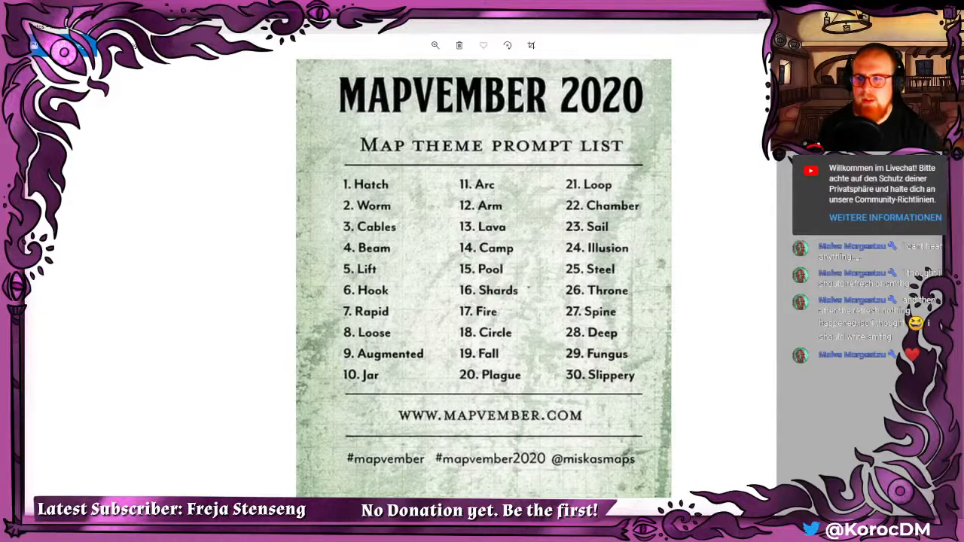
key("alt+Tab")
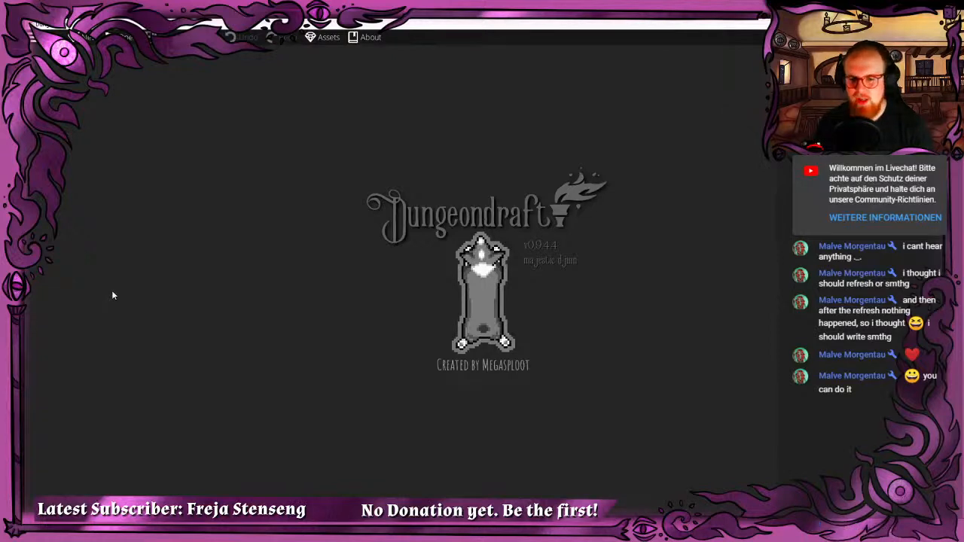
Create a new map from the A4 Paper template with a width and height of 8 tiles.
left_click(86, 37)
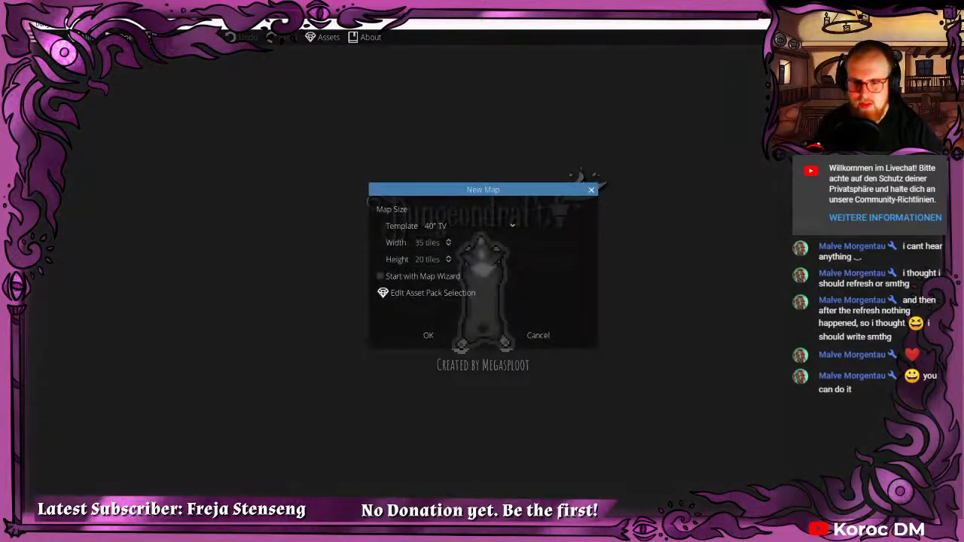
left_click(459, 226)
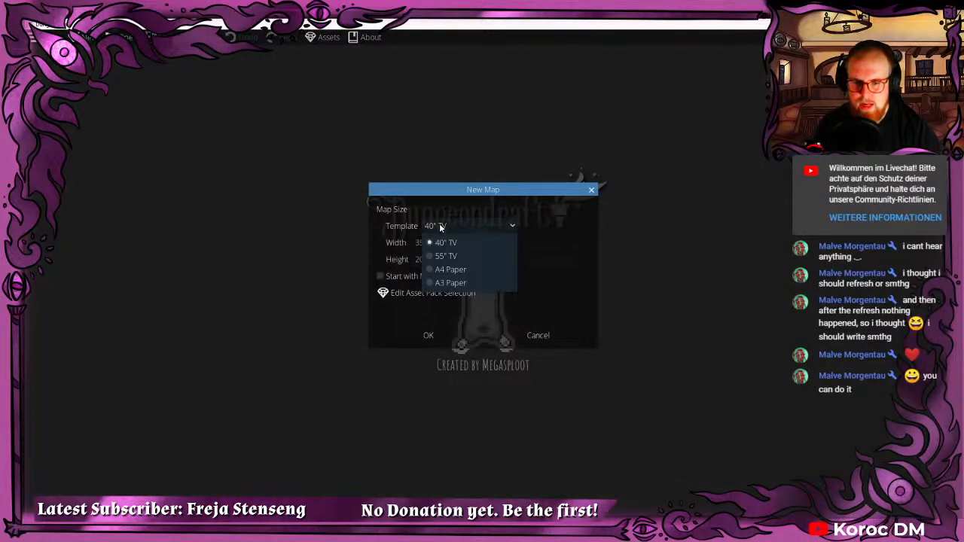
left_click(459, 269)
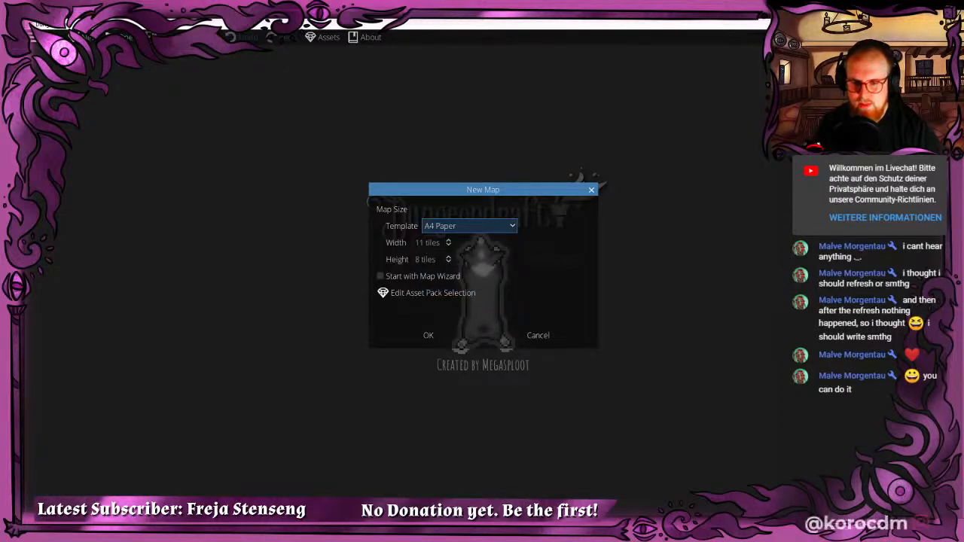
mouse_move(418, 258)
left_mouse_down()
mouse_move(424, 243)
mouse_move(407, 245)
left_mouse_up()
type("8")
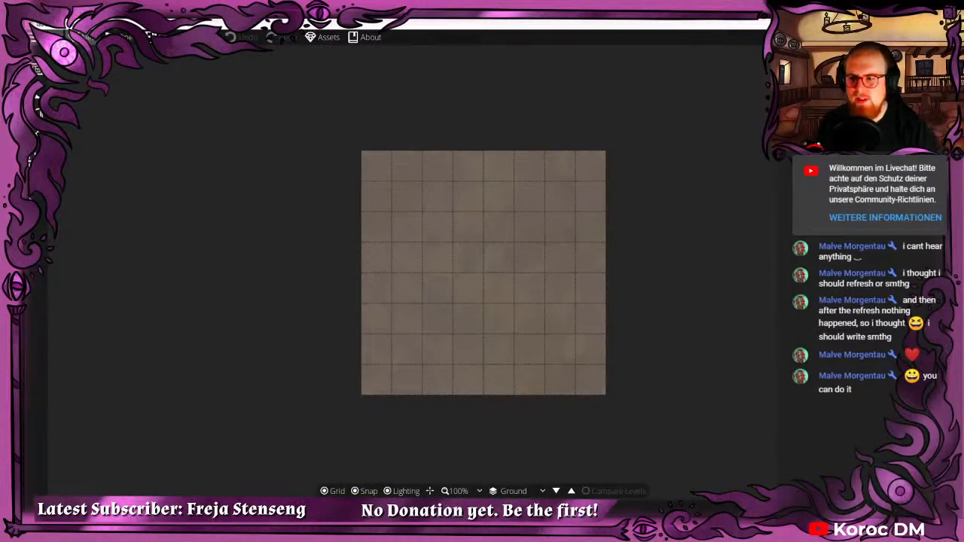
left_click(47, 37)
left_click(72, 80)
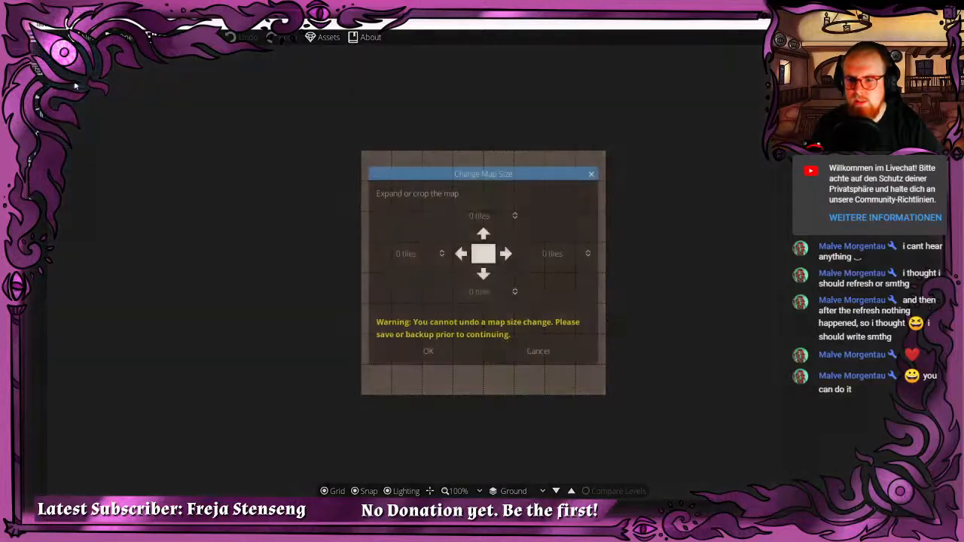
left_click(593, 174)
left_click(46, 37)
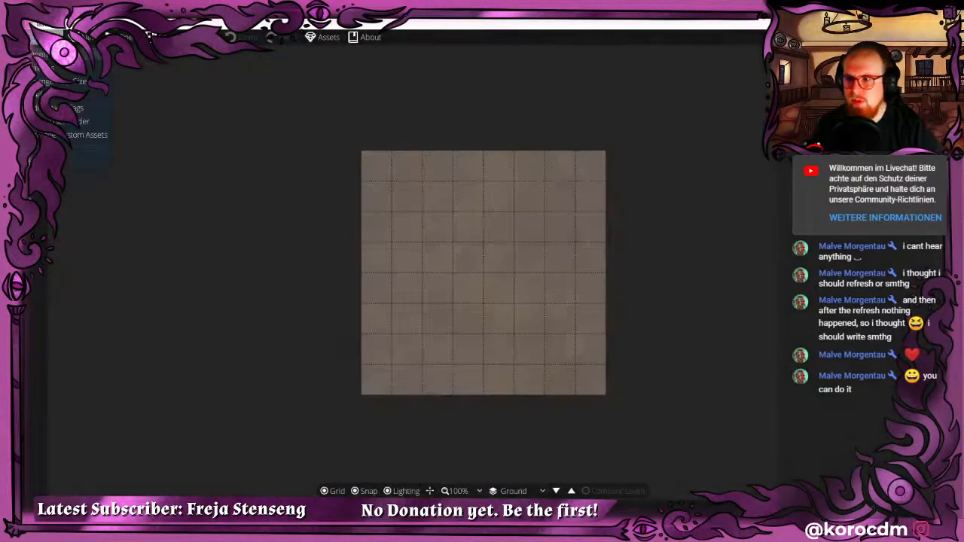
Create a new map 10 tiles wide and 10 tiles high.
left_click(81, 37)
left_click(81, 36)
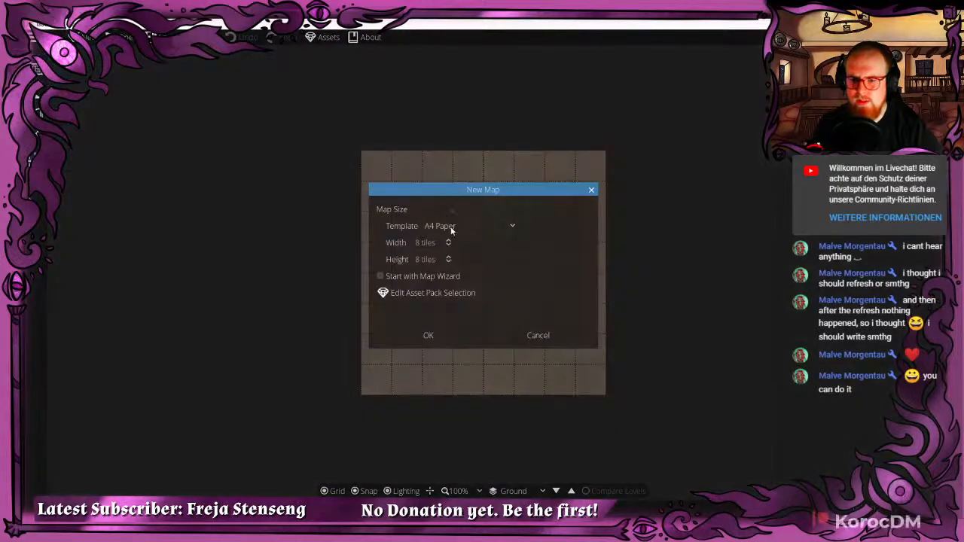
double_click(419, 242)
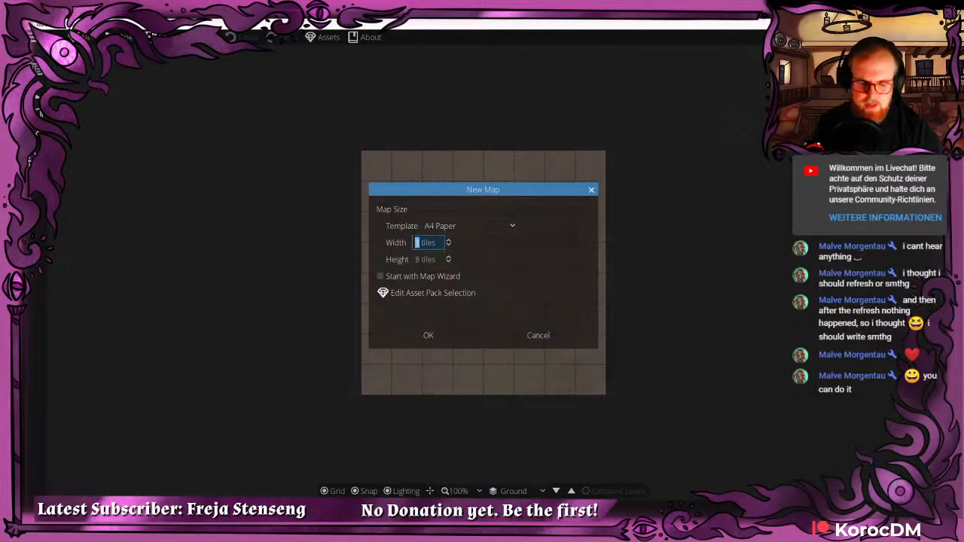
type("10")
key("Tab")
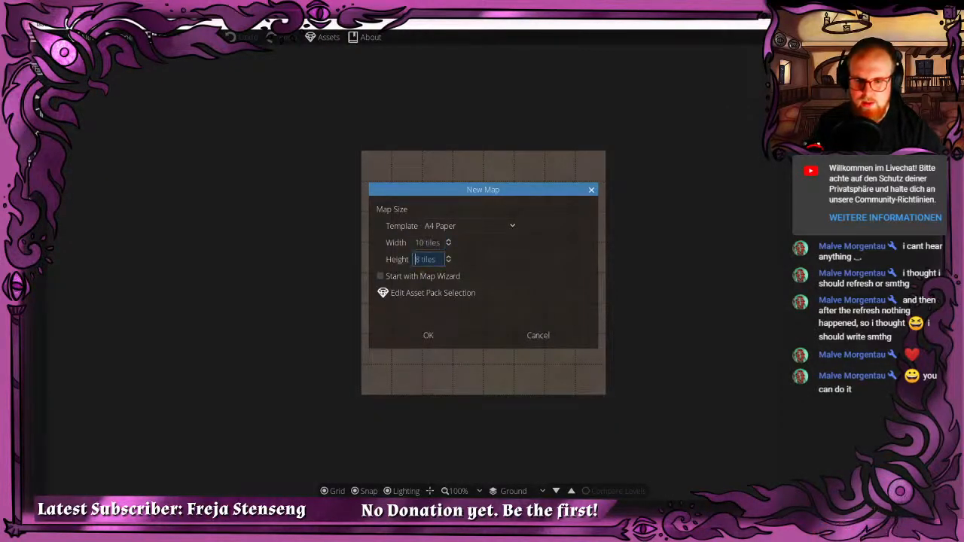
type("10")
left_click(425, 338)
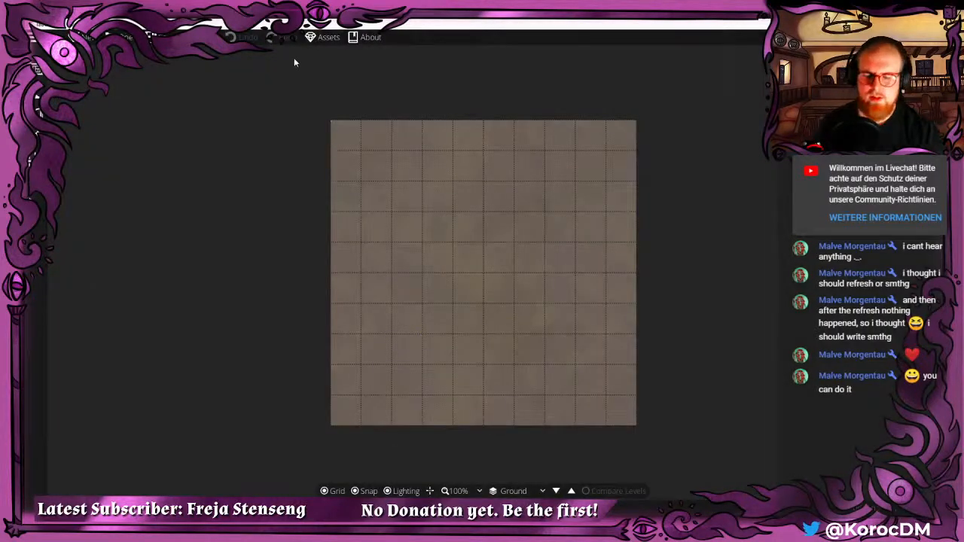
Open the save dialog for the new map and move it aside.
left_click(38, 37)
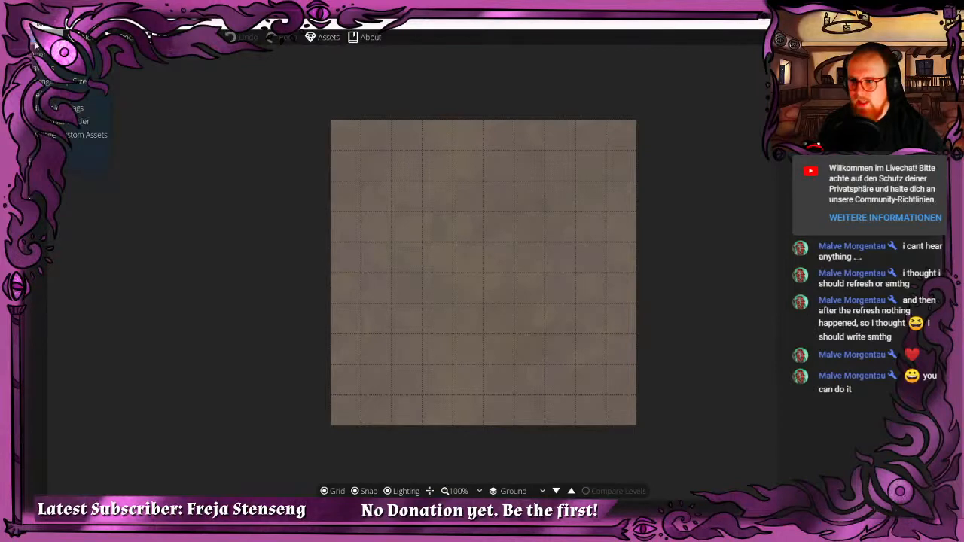
left_click(64, 75)
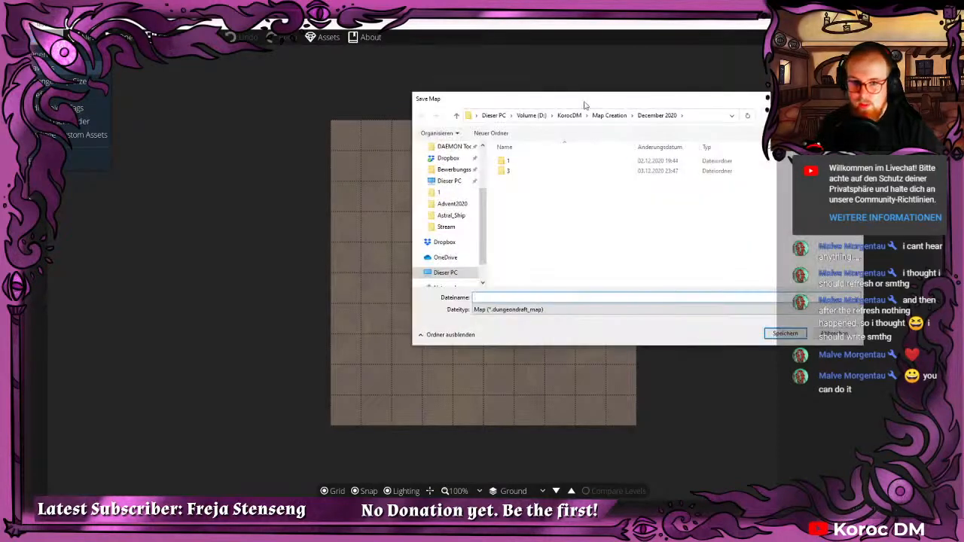
left_click_drag(585, 103, 0, 165)
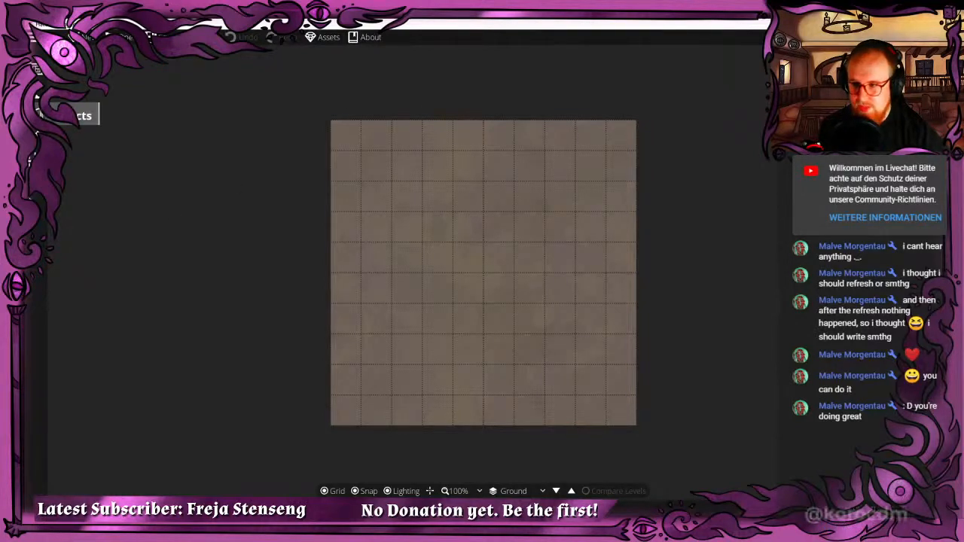
Activate the Object Tool and turn off the shadow for placed objects.
left_click(41, 98)
left_click(91, 84)
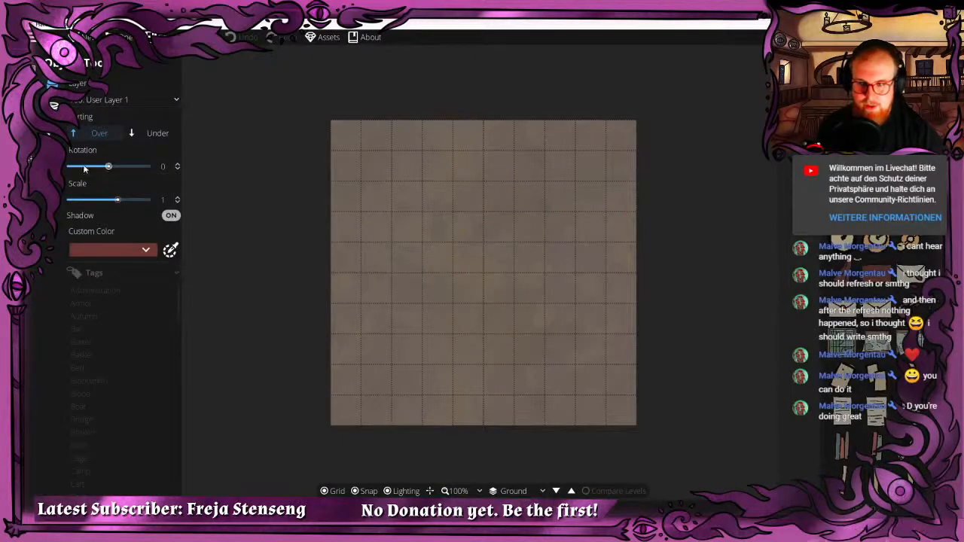
left_click(171, 216)
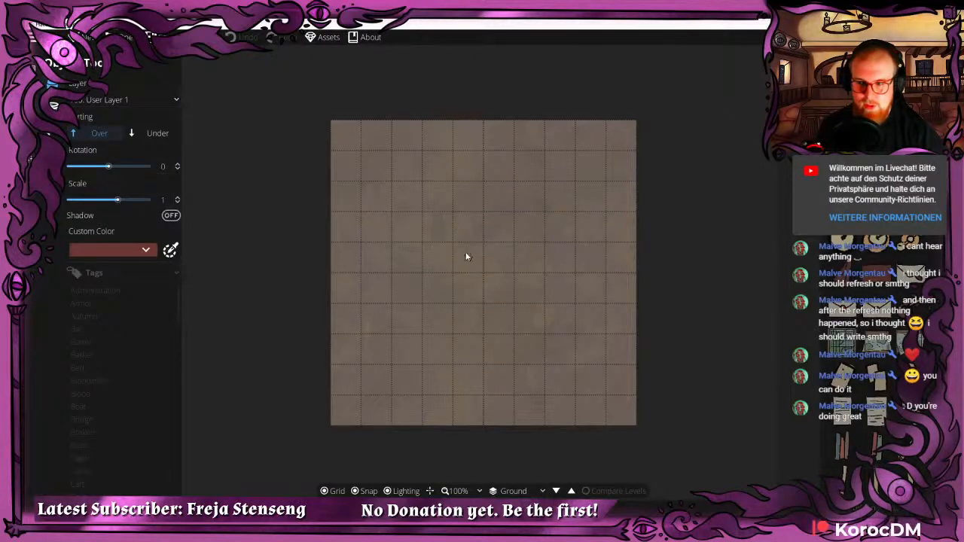
Try placing two small objects near the middle of the map, and undo the placements.
scroll(492, 289, "up", 2)
left_click_drag(539, 310, 473, 274)
left_click(473, 274)
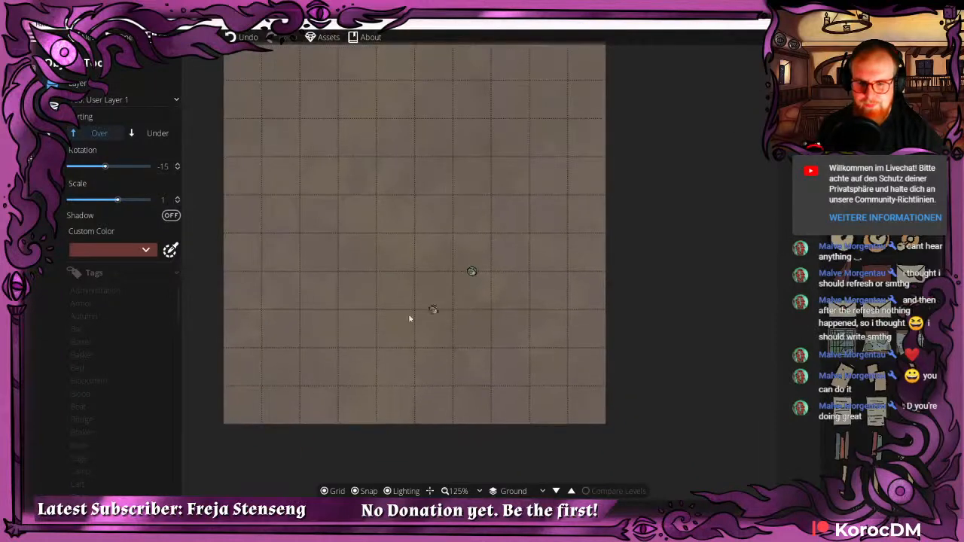
key("ctrl+z")
left_click_drag(481, 203, 463, 234)
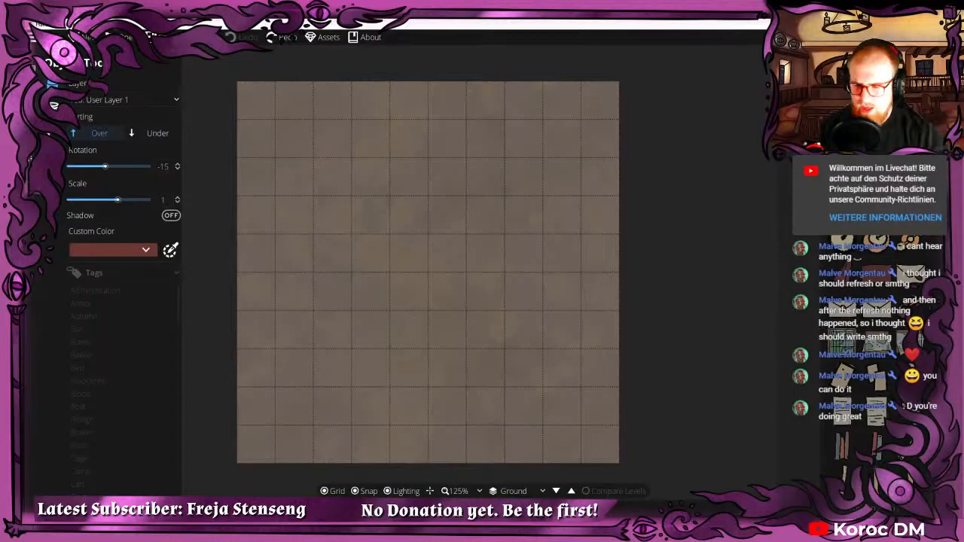
left_click(37, 138)
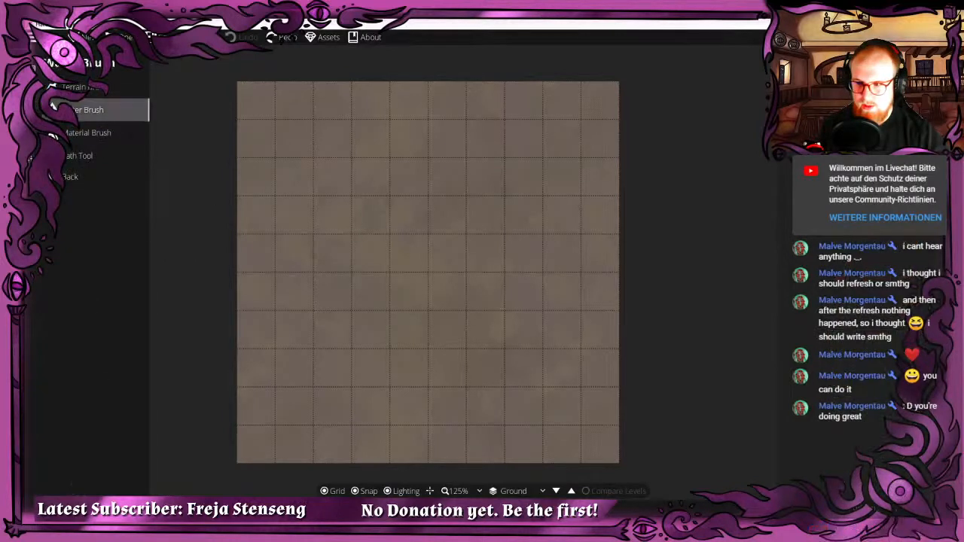
left_click(90, 109)
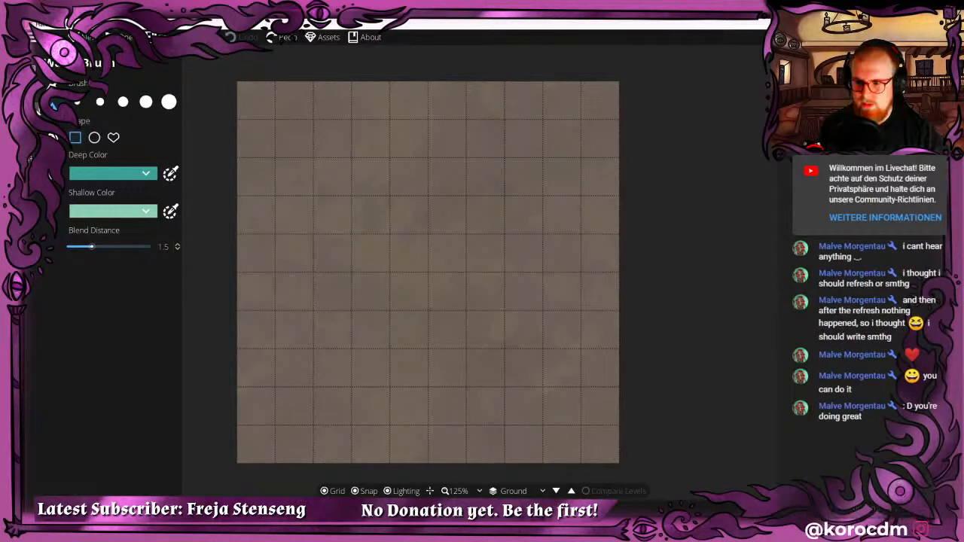
left_click(36, 71)
left_click(91, 109)
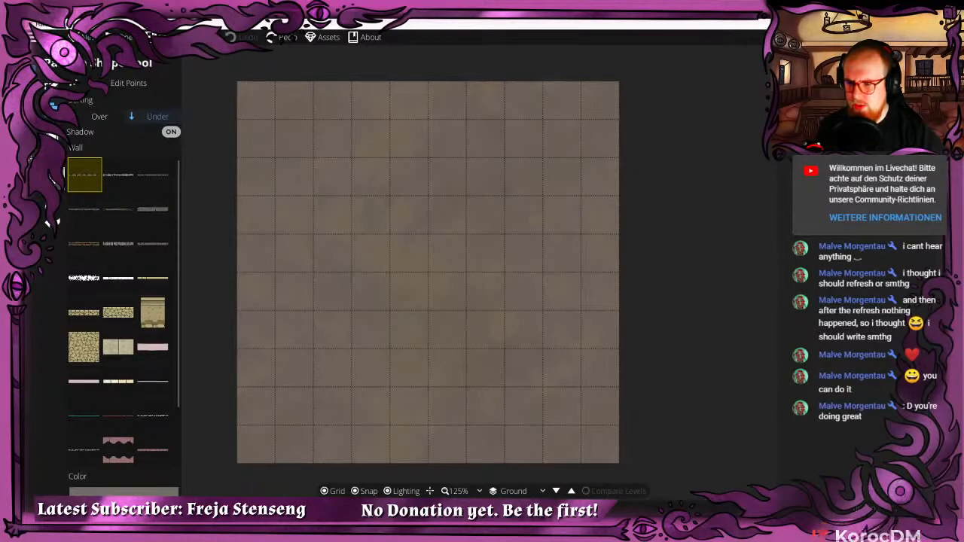
left_click(58, 226)
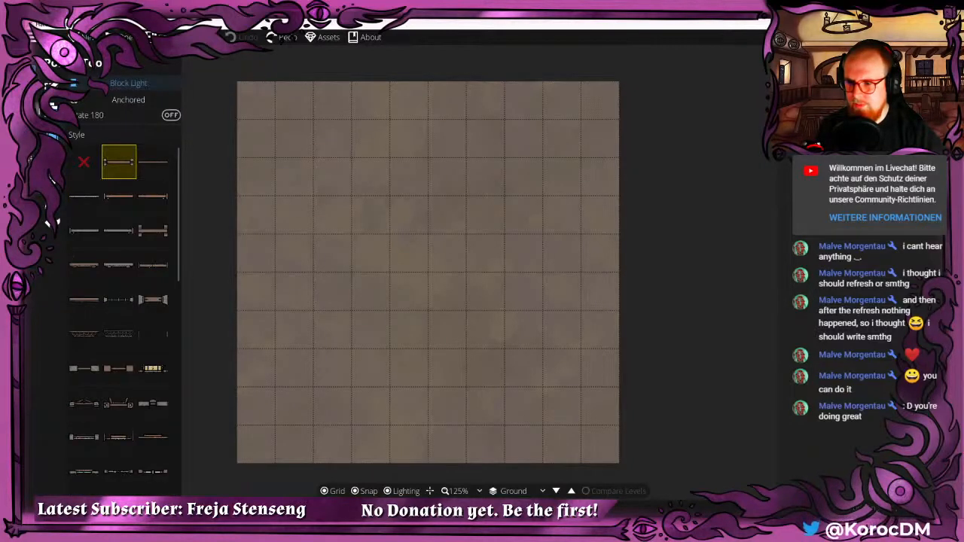
Dig a large rounded cave chamber in the middle of the map with the Cave Brush and fill in its interior.
left_click(52, 163)
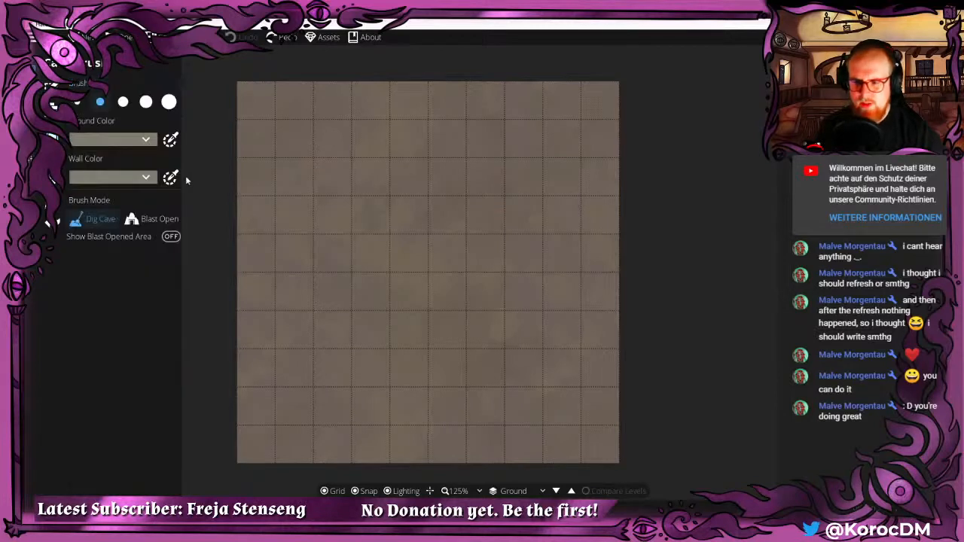
mouse_move(327, 283)
left_mouse_down()
mouse_move(368, 243)
mouse_move(440, 211)
mouse_move(555, 256)
mouse_move(489, 366)
mouse_move(313, 372)
mouse_move(379, 392)
mouse_move(400, 318)
mouse_move(436, 284)
left_mouse_up()
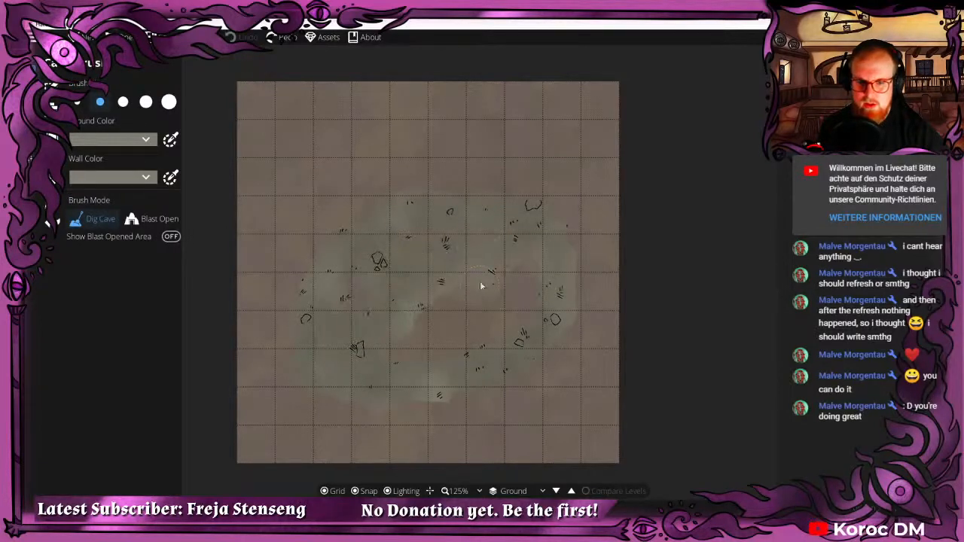
mouse_move(507, 315)
left_mouse_down()
mouse_move(443, 329)
mouse_move(507, 366)
left_mouse_up()
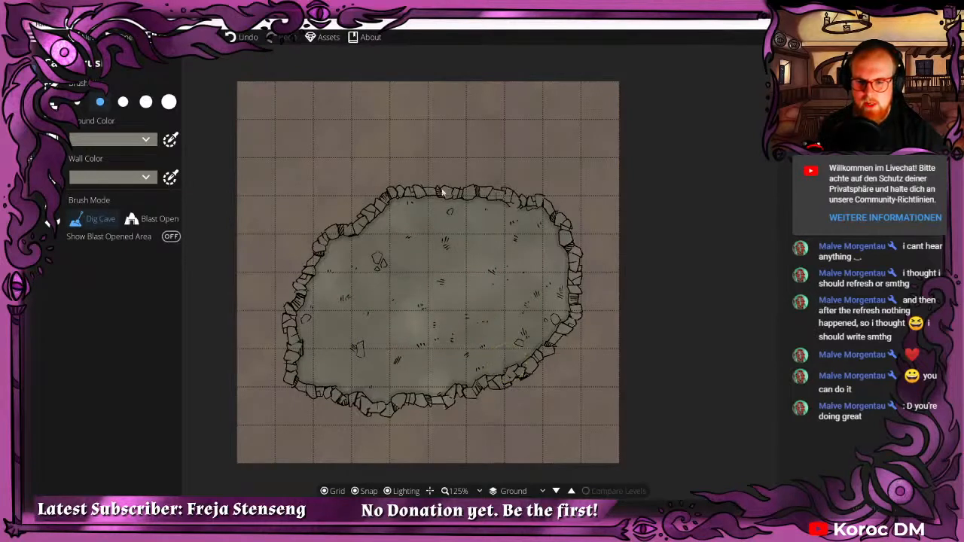
Dig two wide cave passages from the top of the chamber to the map's upper-left and upper-right corners.
mouse_move(442, 193)
left_mouse_down()
mouse_move(358, 152)
mouse_move(413, 204)
mouse_move(356, 160)
mouse_move(235, 107)
mouse_move(314, 114)
mouse_move(240, 74)
mouse_move(375, 155)
left_mouse_up()
left_click_drag(427, 190, 492, 296)
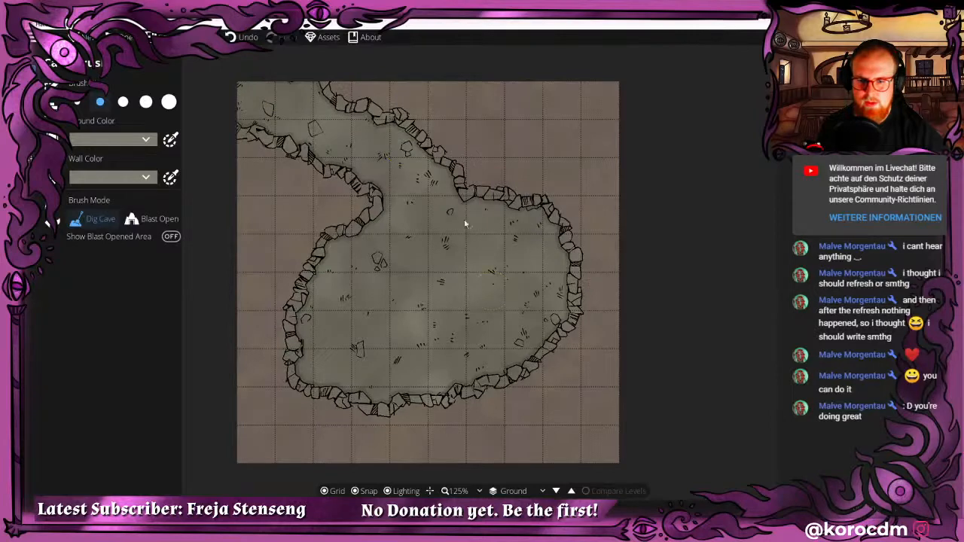
mouse_move(482, 186)
left_mouse_down()
mouse_move(588, 140)
mouse_move(636, 101)
left_mouse_up()
mouse_move(457, 176)
left_mouse_down()
mouse_move(628, 91)
mouse_move(601, 112)
mouse_move(485, 164)
mouse_move(487, 135)
mouse_move(614, 76)
mouse_move(599, 119)
mouse_move(529, 187)
left_mouse_up()
left_click_drag(619, 124, 520, 188)
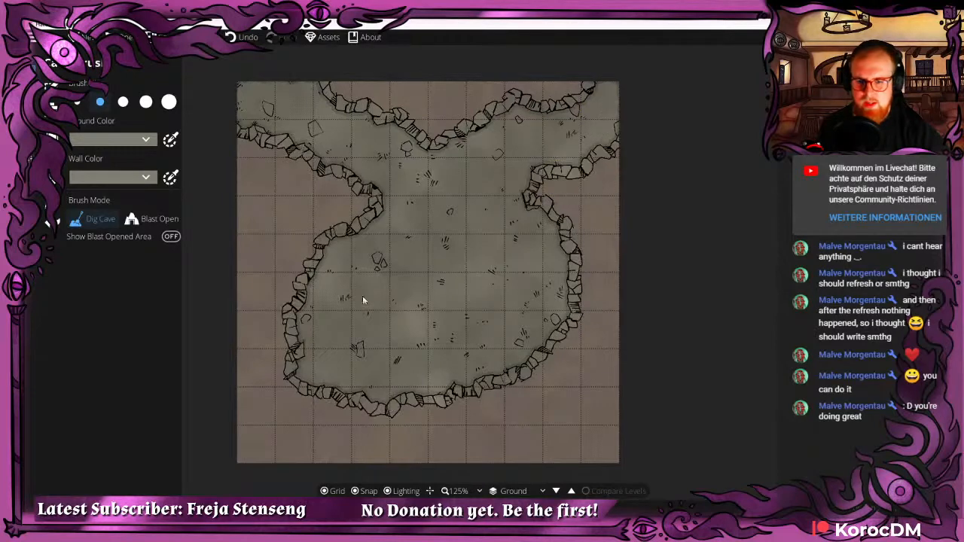
left_click_drag(527, 101, 619, 42)
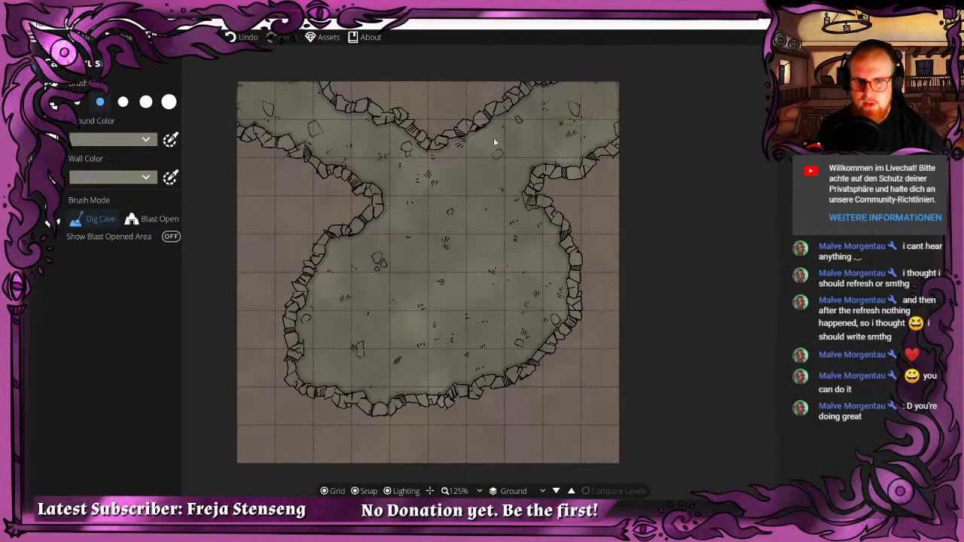
Extend the chamber's lower edge outward with the Cave Brush to even out its rounded shape.
left_click_drag(443, 248, 504, 202)
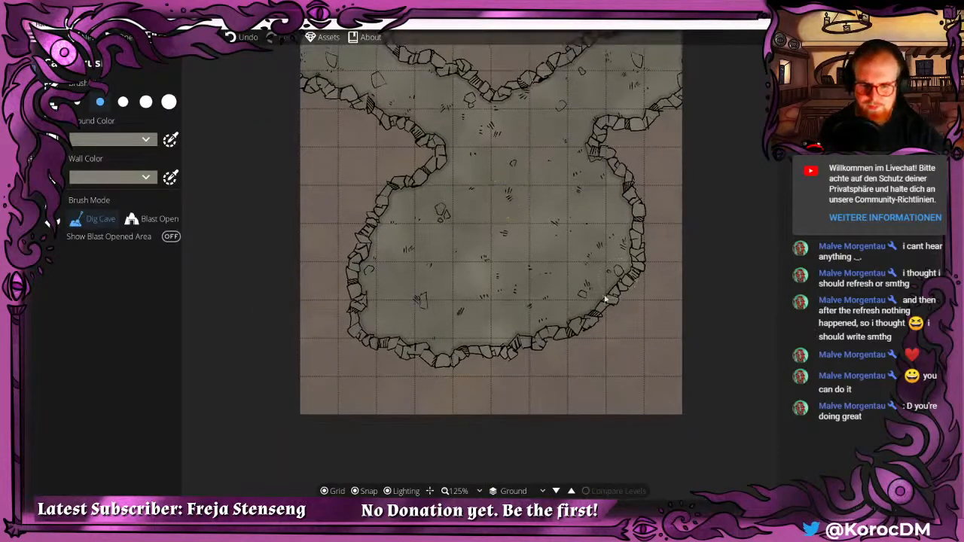
left_click_drag(501, 348, 625, 288)
left_click_drag(579, 332, 434, 357)
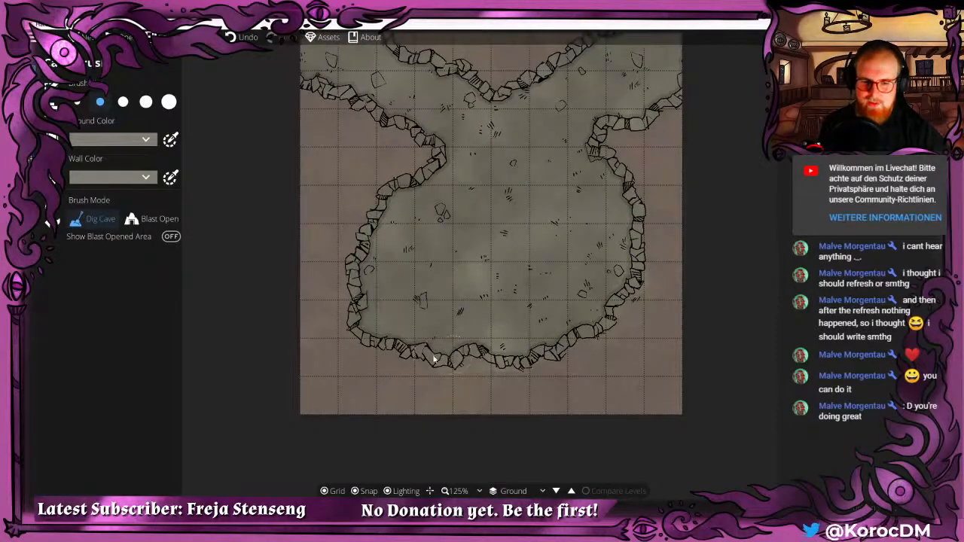
left_click_drag(487, 305, 452, 333)
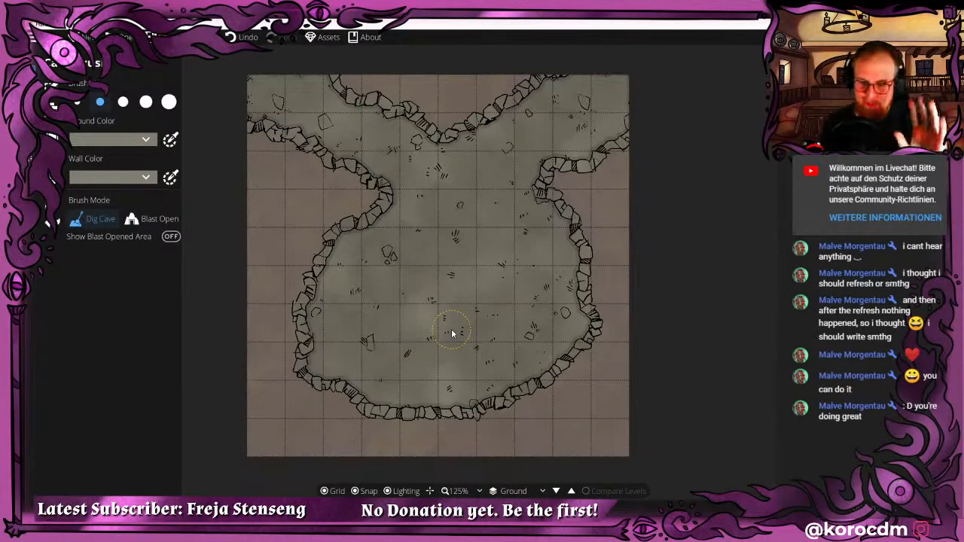
Place a window-grid style light with range 1 and intensity 1 in the middle of the cave chamber.
left_click(52, 221)
left_click(52, 131)
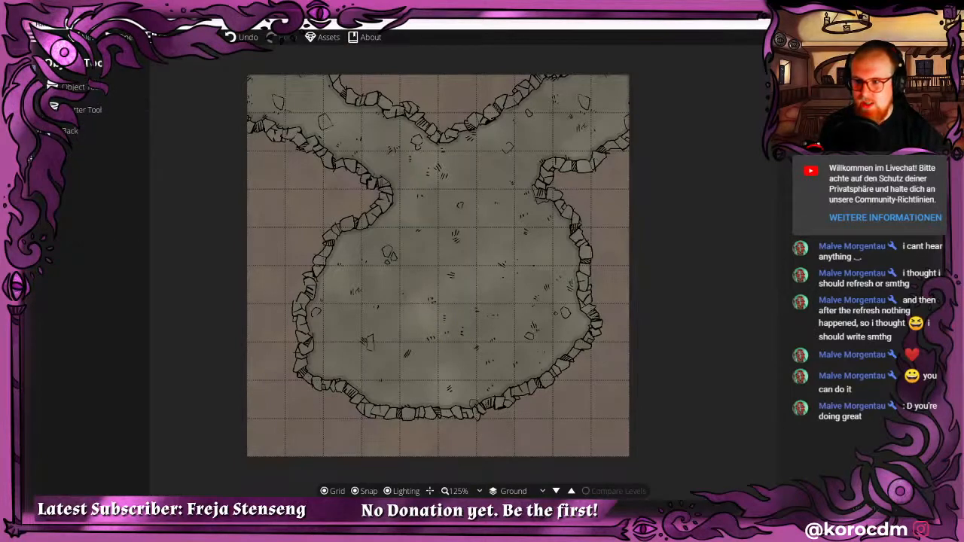
left_click(69, 131)
left_click(88, 110)
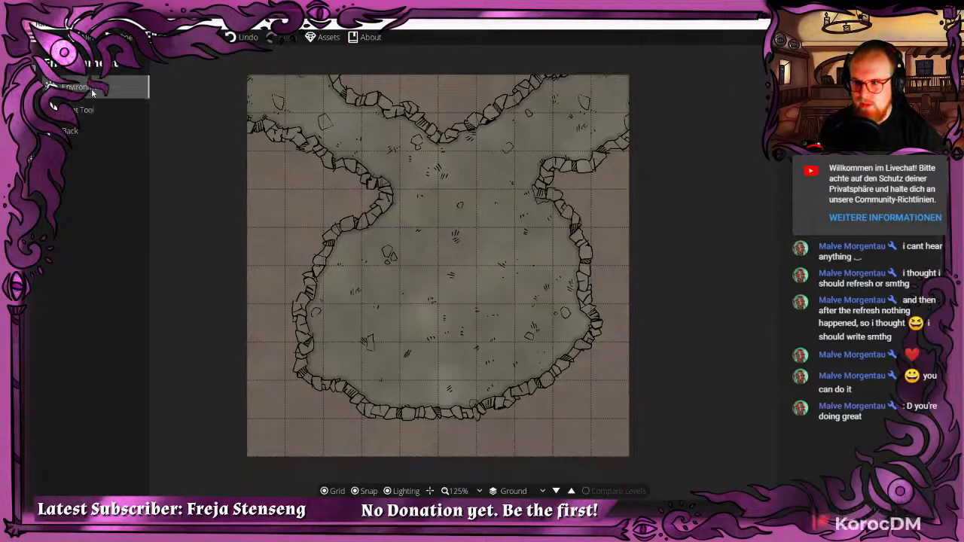
left_click(90, 88)
left_click(153, 312)
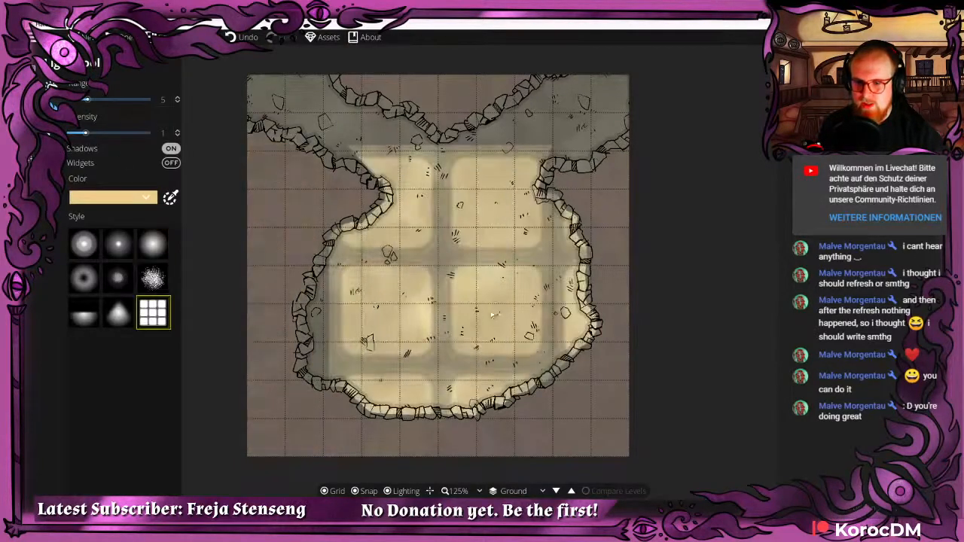
scroll(451, 298, "down", 2)
scroll(447, 311, "up", 1)
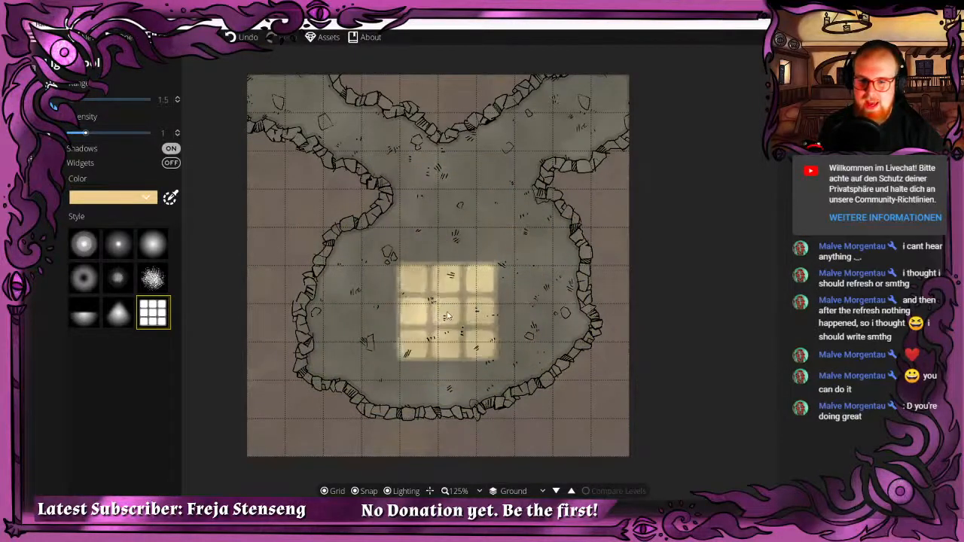
scroll(444, 308, "down", 1)
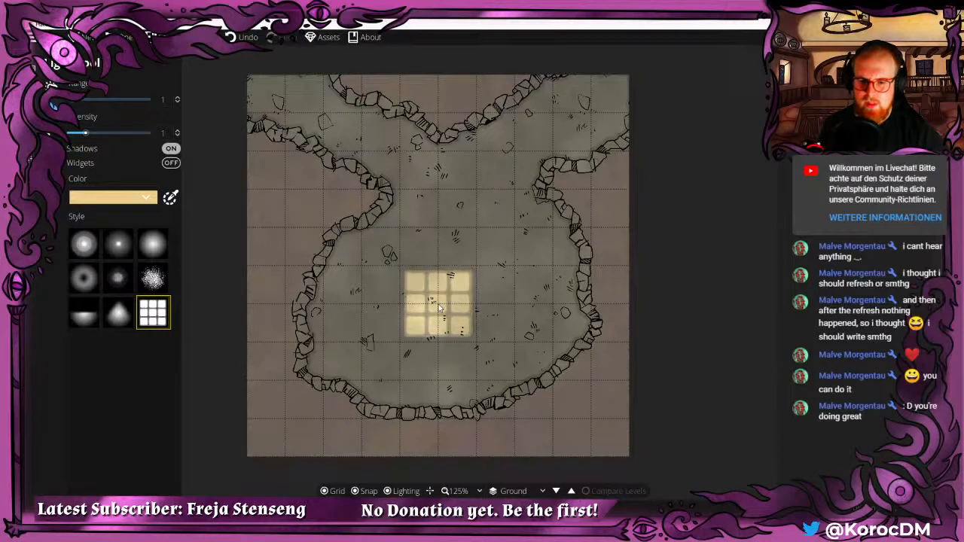
left_click(439, 307)
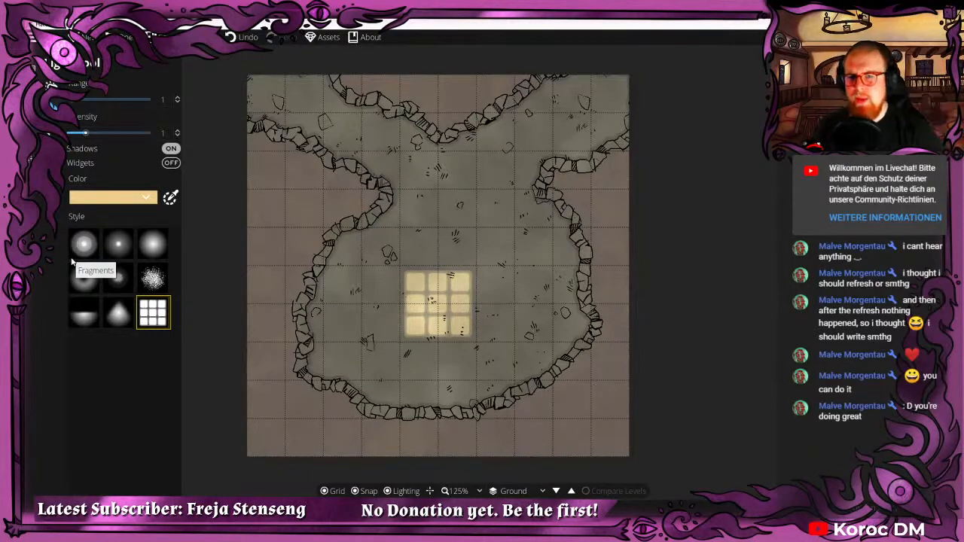
Turn snapping off and place a wooden ladder with rotation 0 at the centre of the lit grid.
key("o")
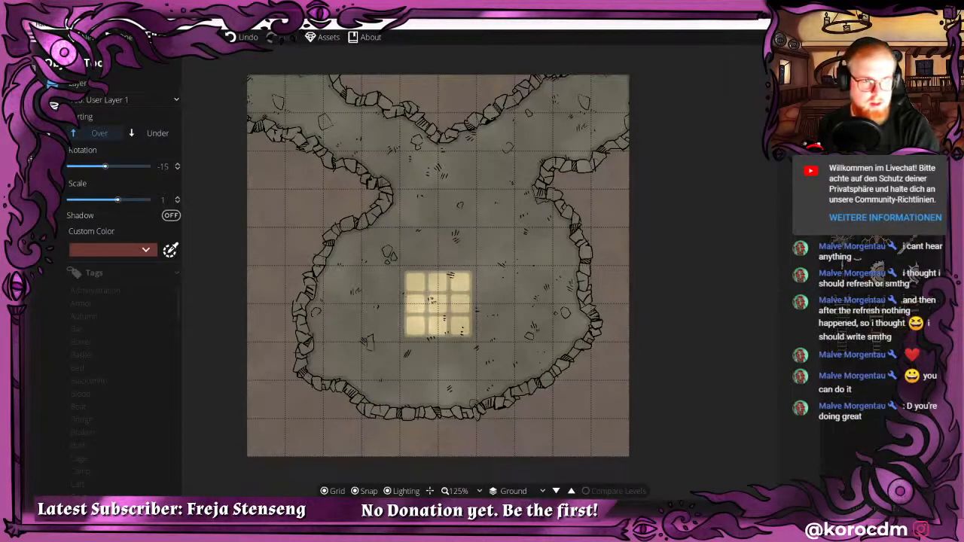
left_click(876, 342)
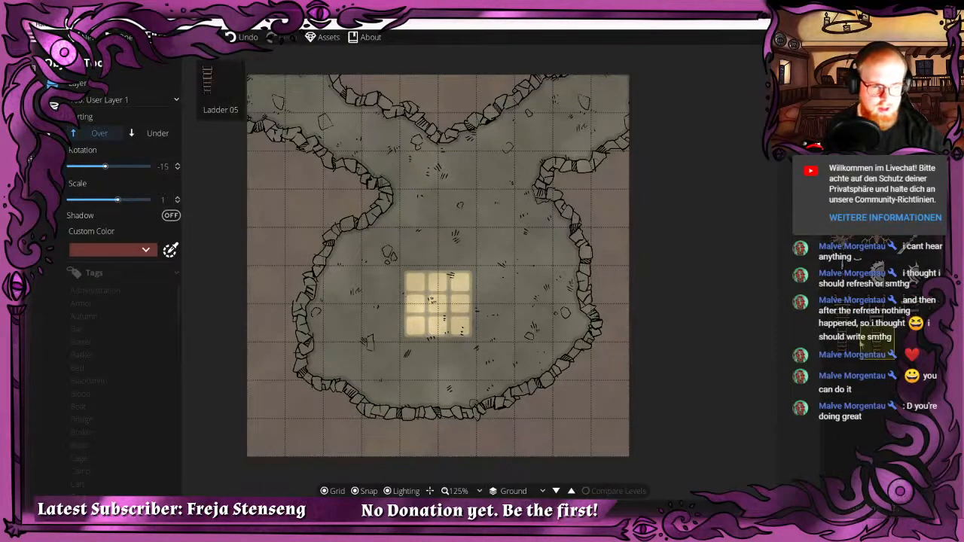
scroll(427, 302, "down", 2)
scroll(429, 317, "up", 13)
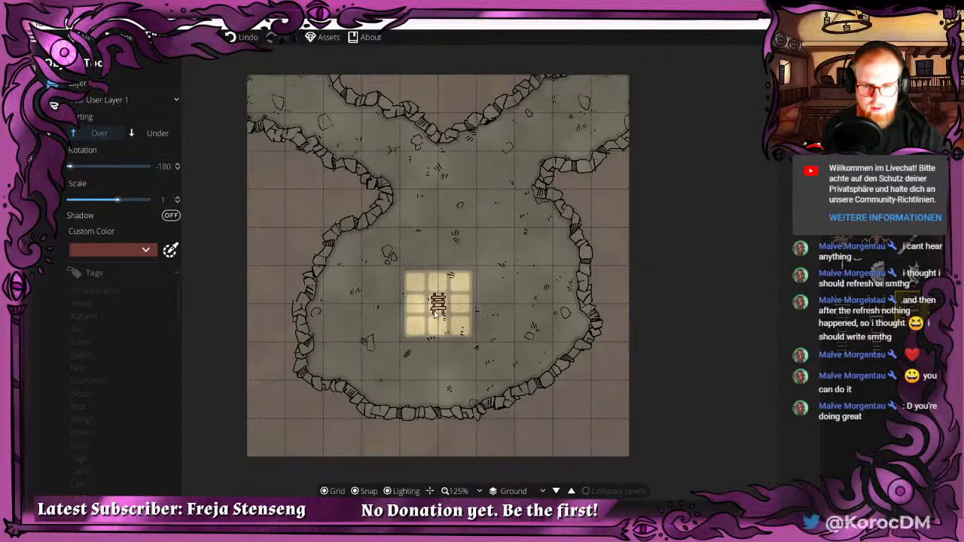
left_click(870, 307)
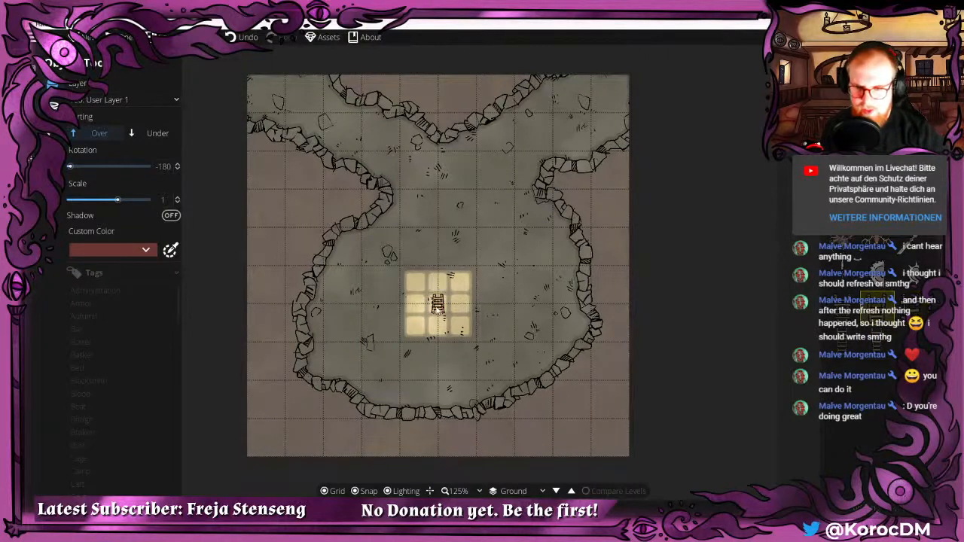
scroll(435, 307, "down", 3)
scroll(435, 307, "down", 3)
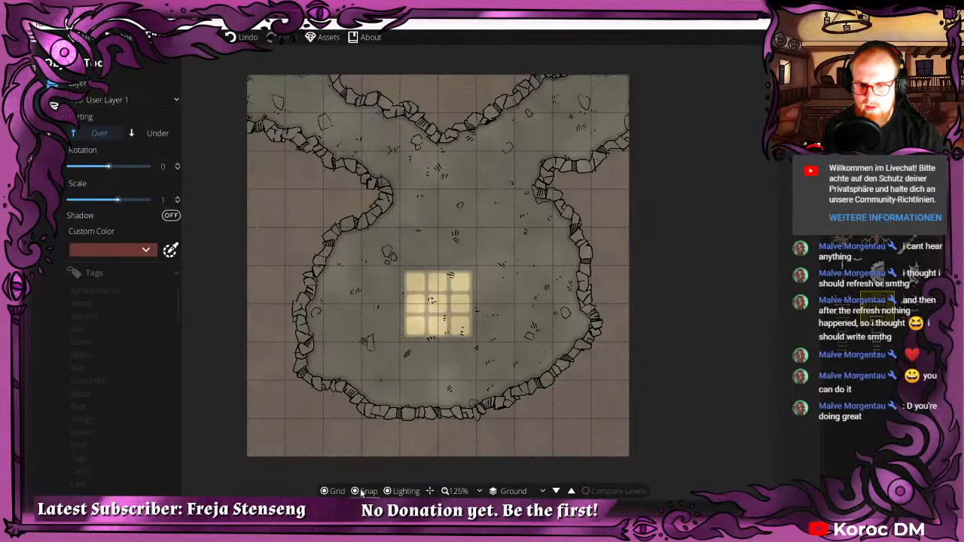
scroll(433, 316, "up", 5)
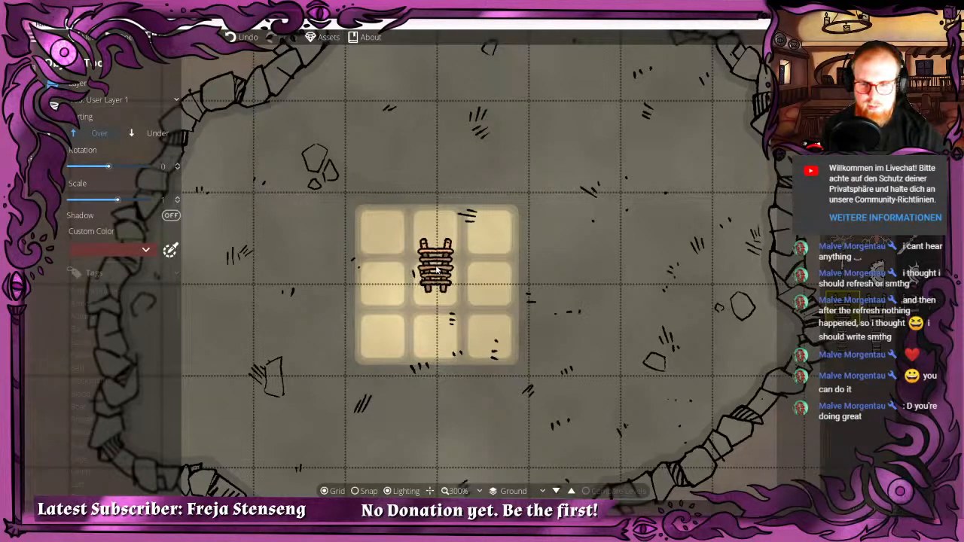
left_click(436, 270)
Place a second ladder on the Above Walls layer, rotated to -180, against the chamber's lower wall.
scroll(641, 344, "down", 4)
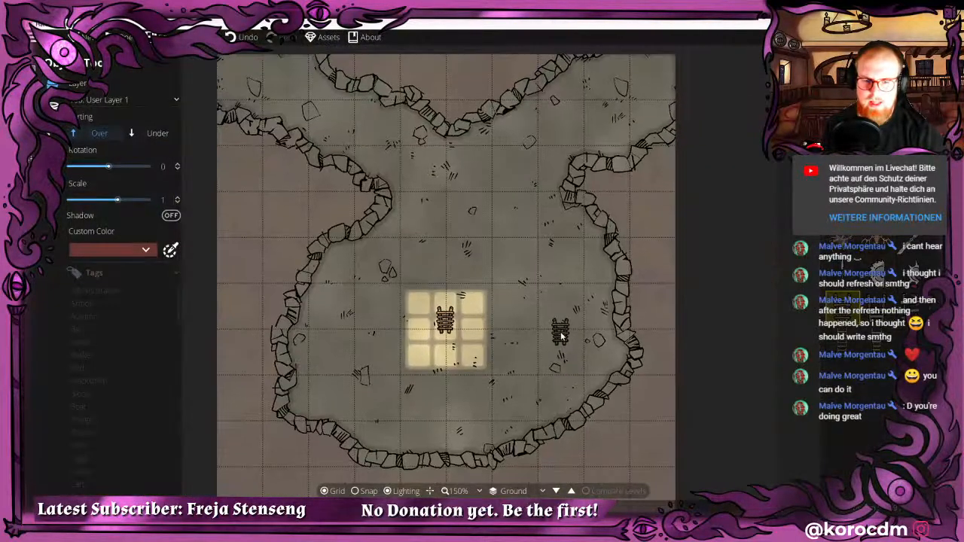
scroll(560, 337, "down", 2)
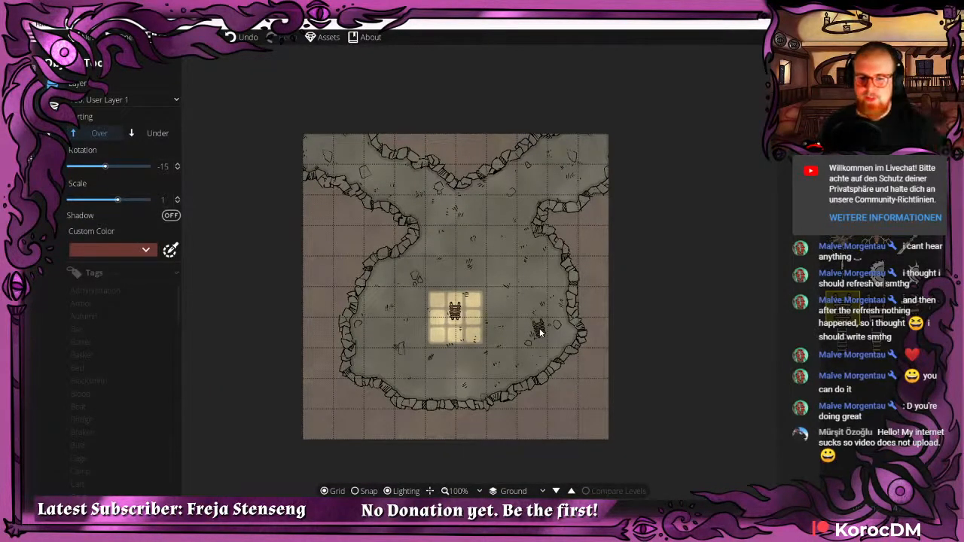
scroll(358, 308, "up", 5)
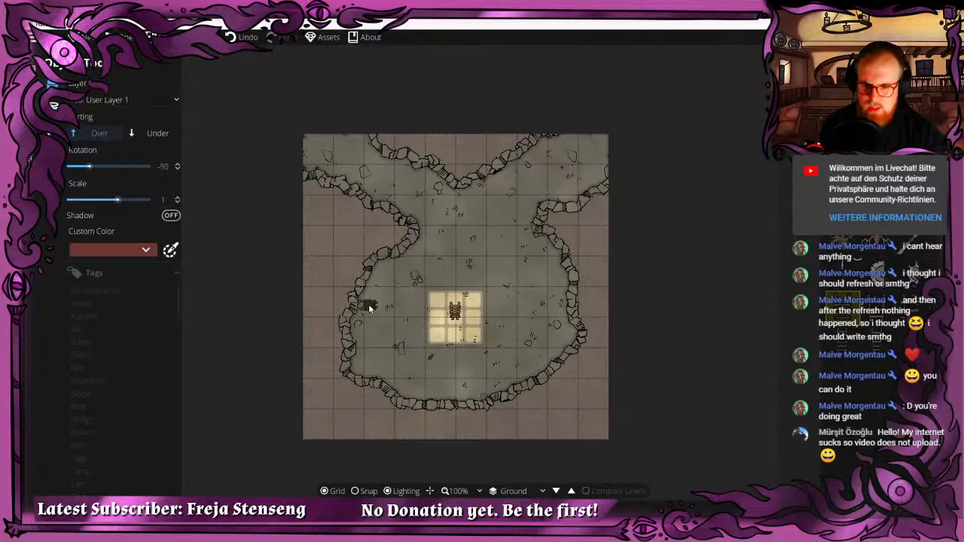
left_click(502, 313)
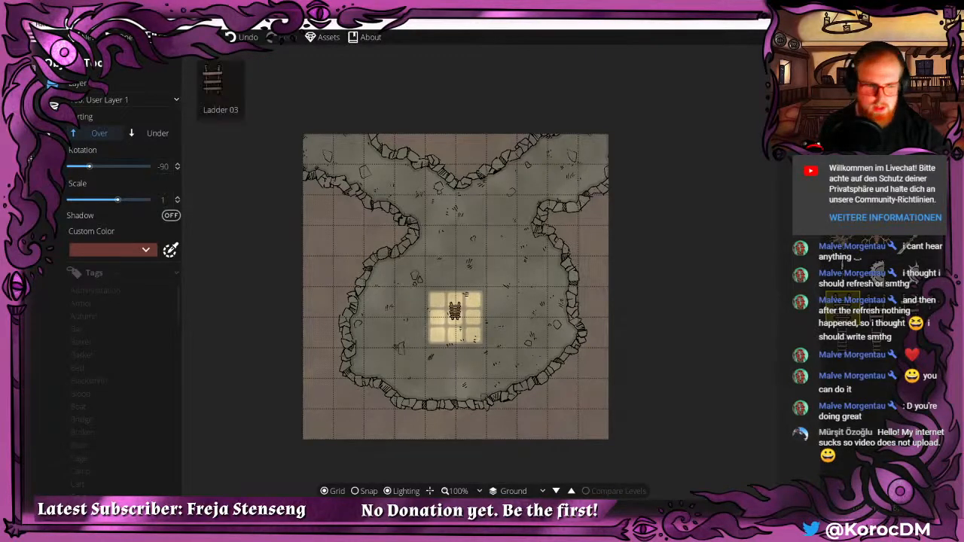
scroll(373, 310, "up", 2)
scroll(373, 310, "down", 4)
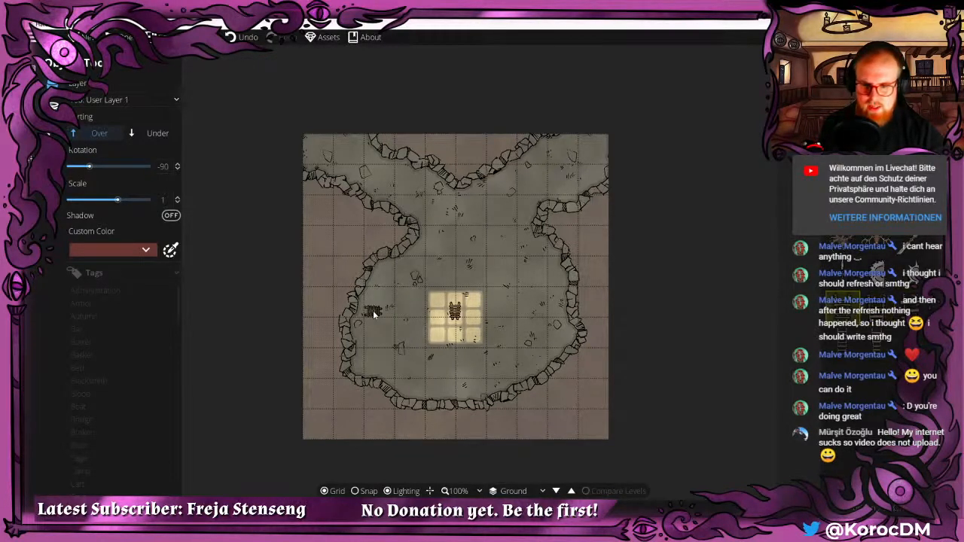
scroll(373, 310, "down", 3)
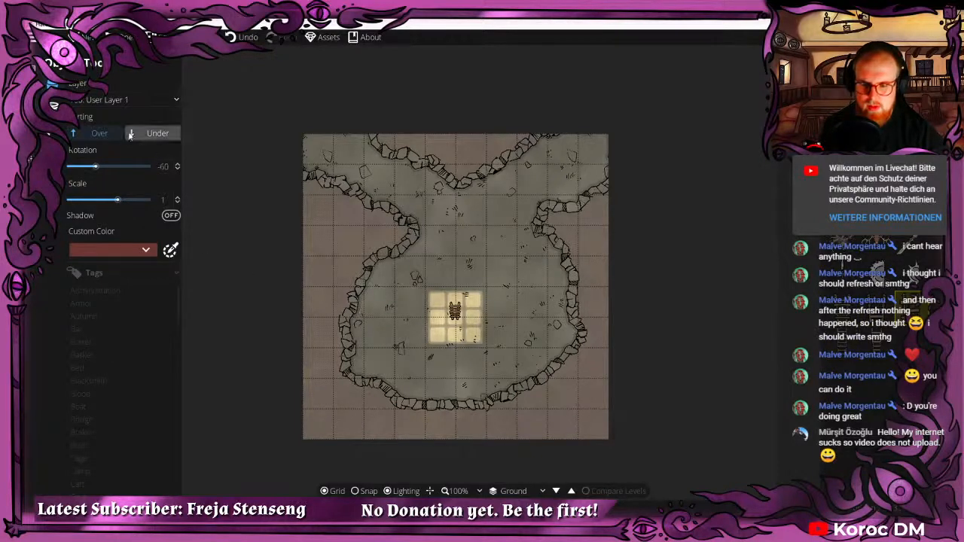
left_click(89, 101)
left_click(124, 279)
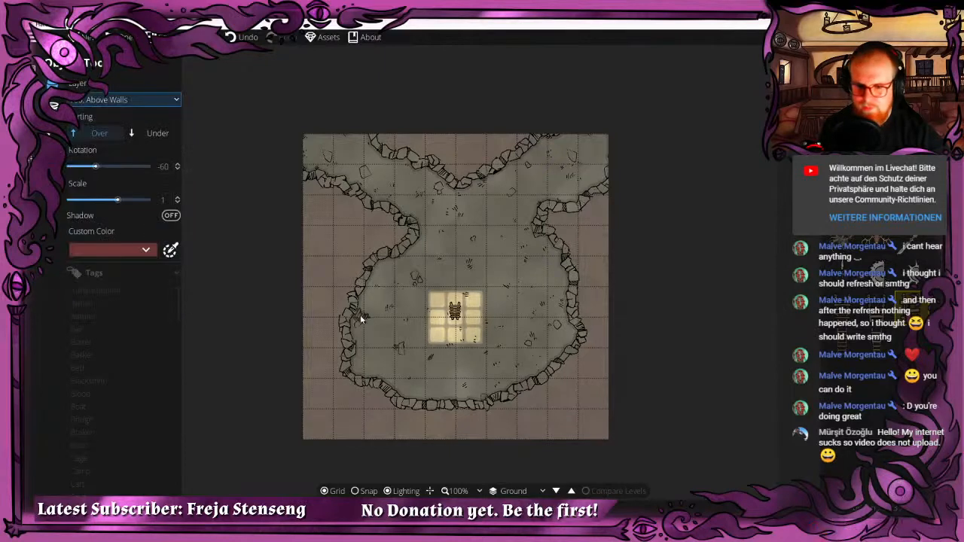
scroll(360, 327, "up", 2)
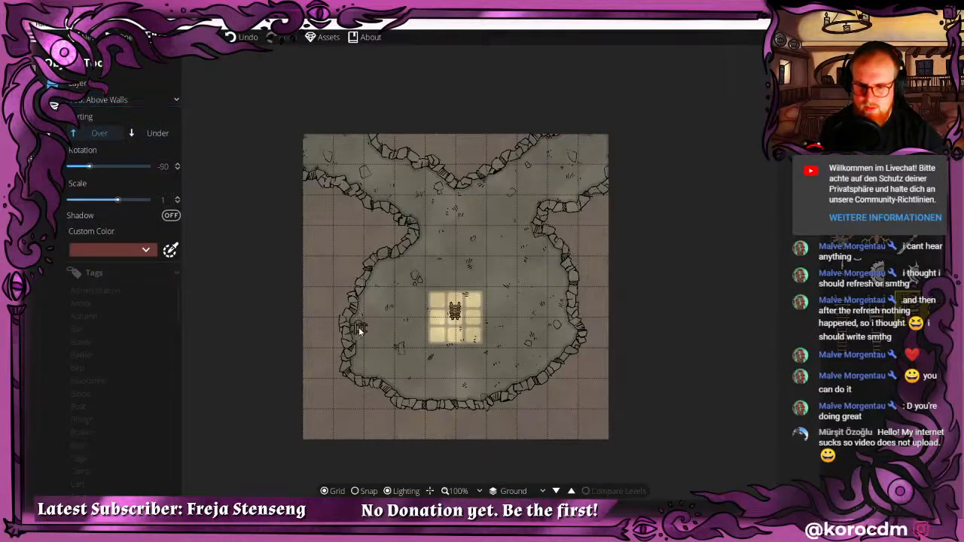
scroll(444, 388, "up", 5)
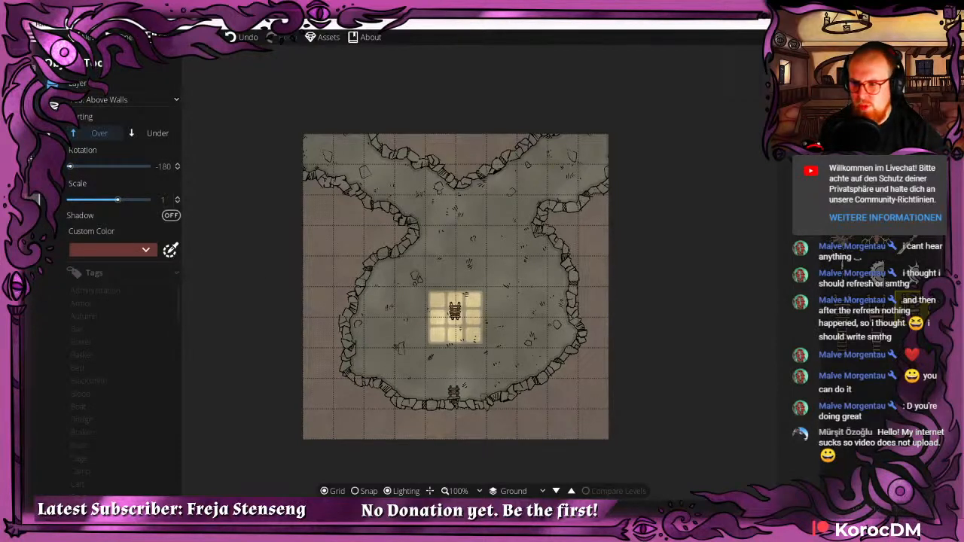
Try the window-grid light in different positions around the lower ladder, and delete the light.
left_click(455, 312)
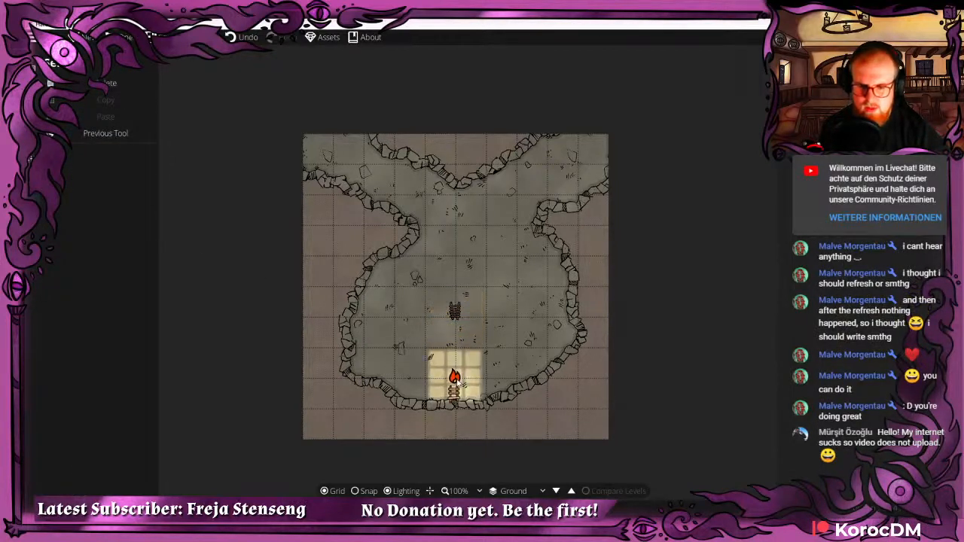
left_click(456, 377)
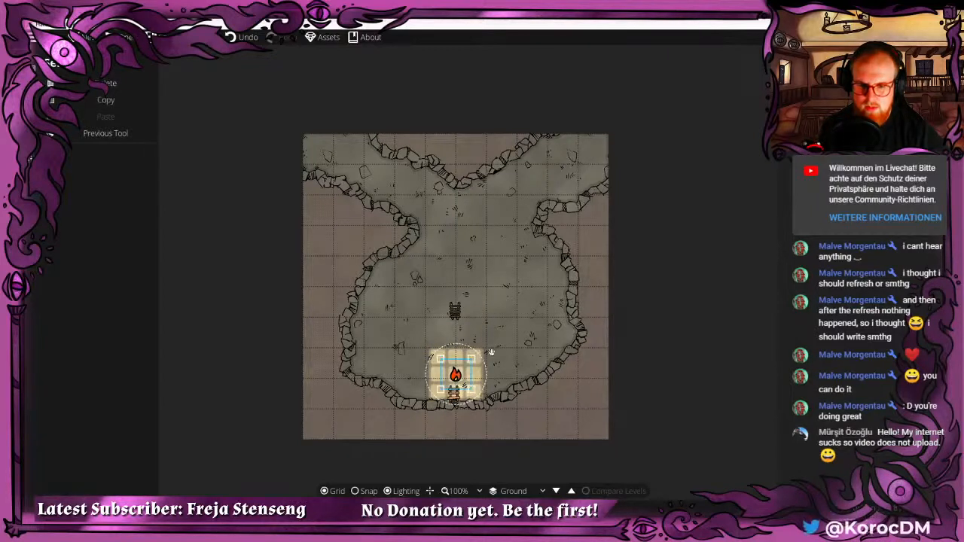
left_click_drag(456, 375, 441, 389)
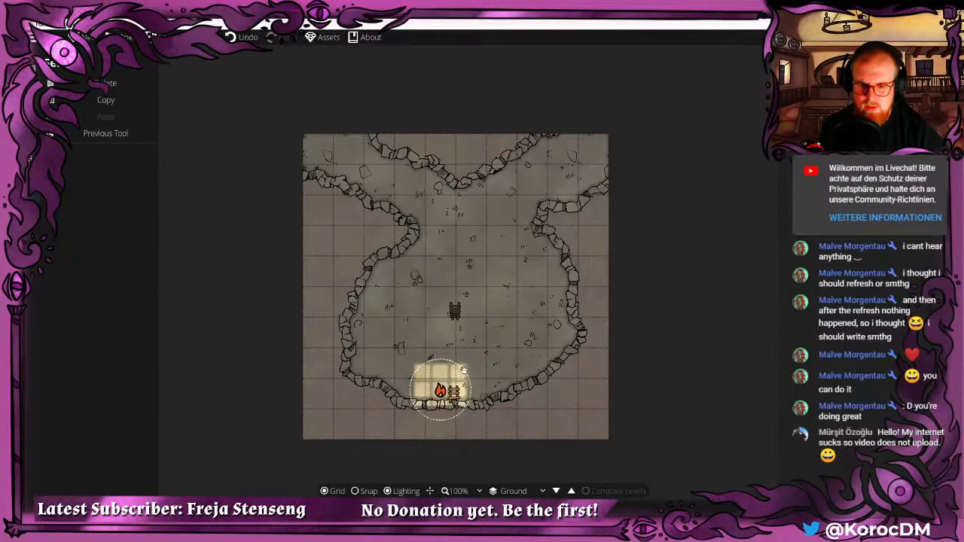
key("Delete")
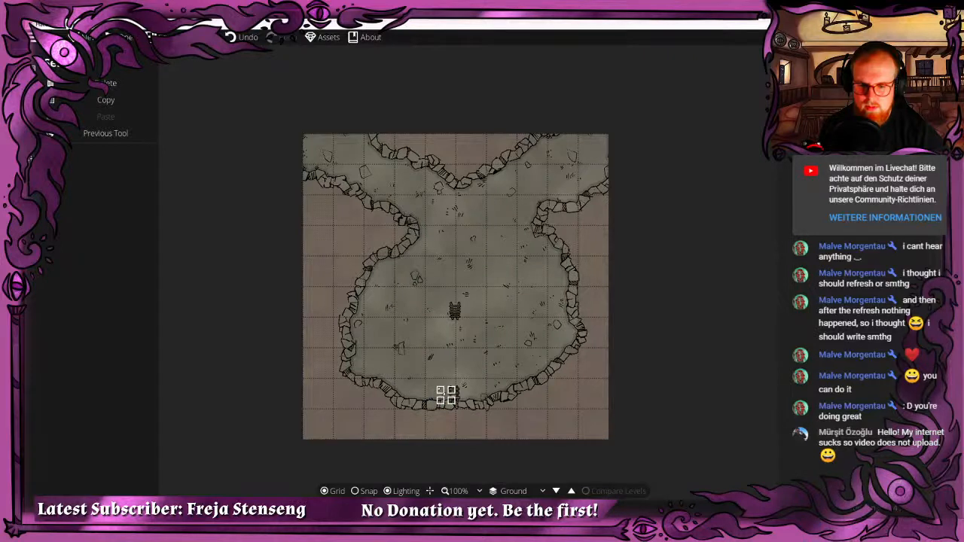
left_click_drag(424, 380, 380, 328)
left_click_drag(424, 375, 433, 345)
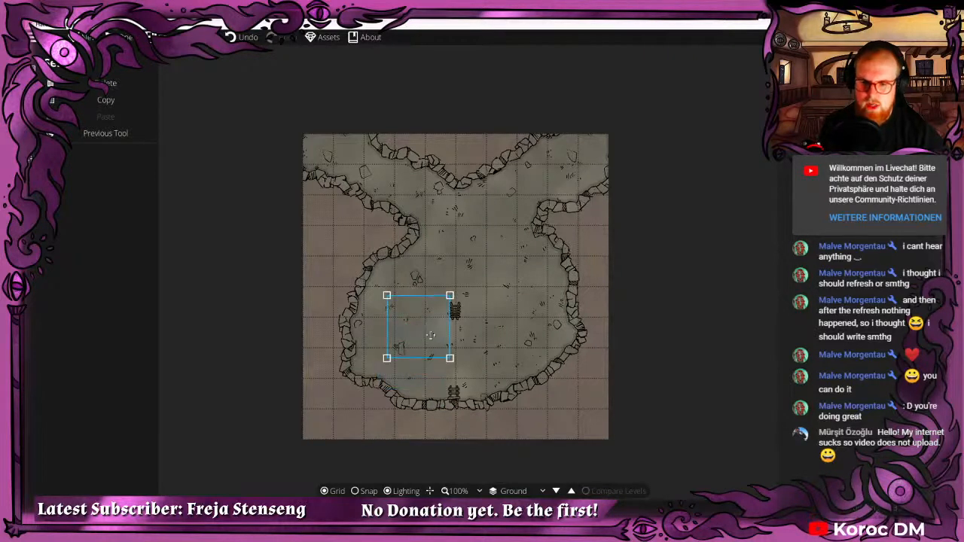
key("Delete")
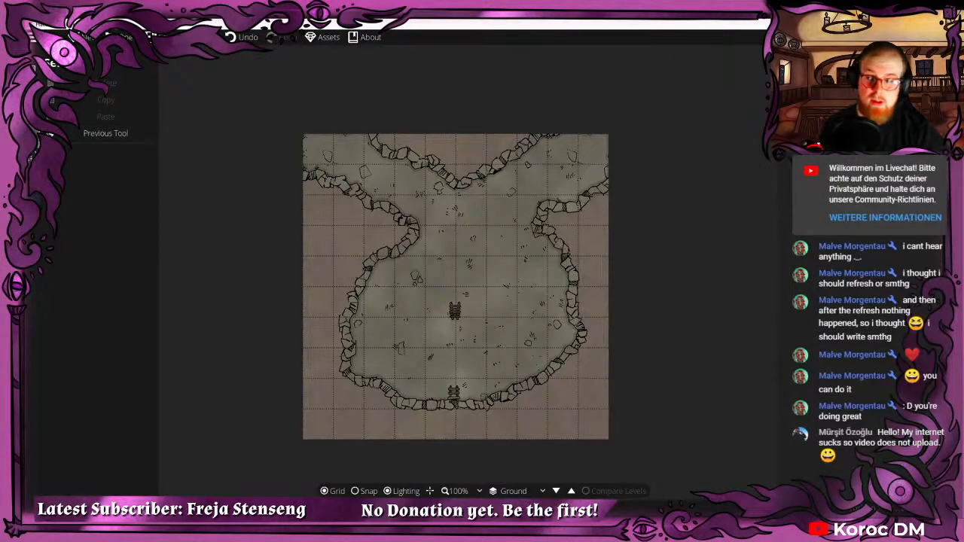
Prepare a new window-grid light with the Light Tool and set its intensity to 0.7.
left_click(52, 105)
left_click(96, 107)
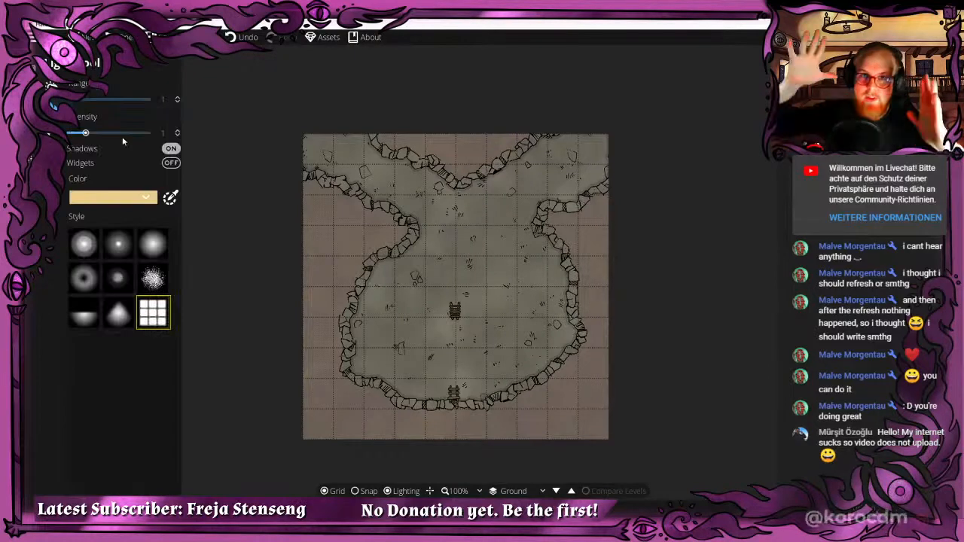
scroll(413, 367, "down", 1)
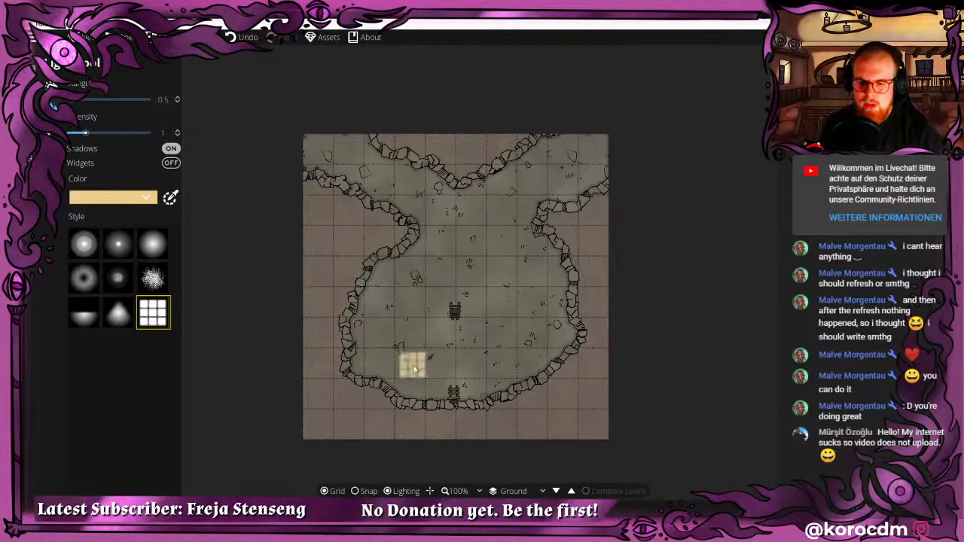
scroll(439, 368, "up", 1)
double_click(178, 137)
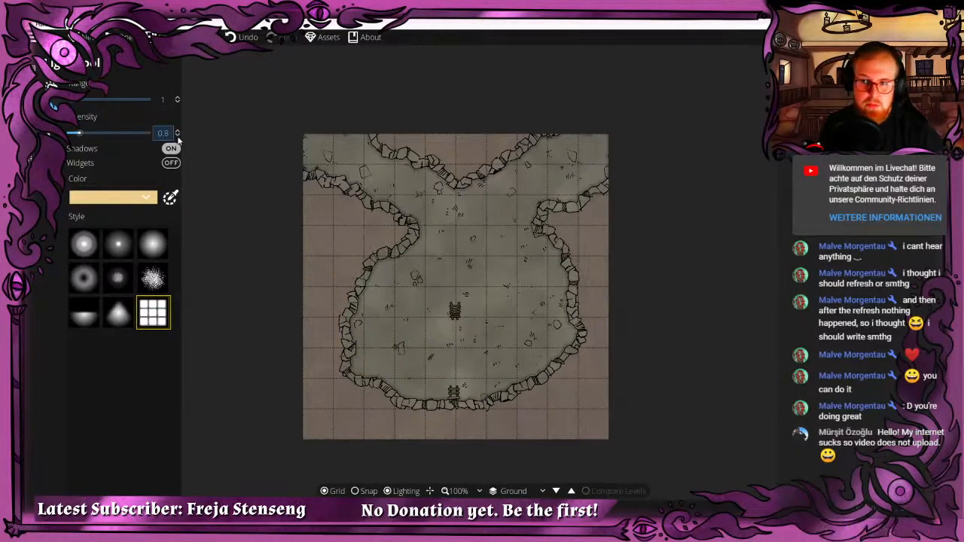
Place a window-grid light with range 0.6 and intensity 0.7 over the ladder at the chamber's lower wall.
scroll(456, 372, "down", 1)
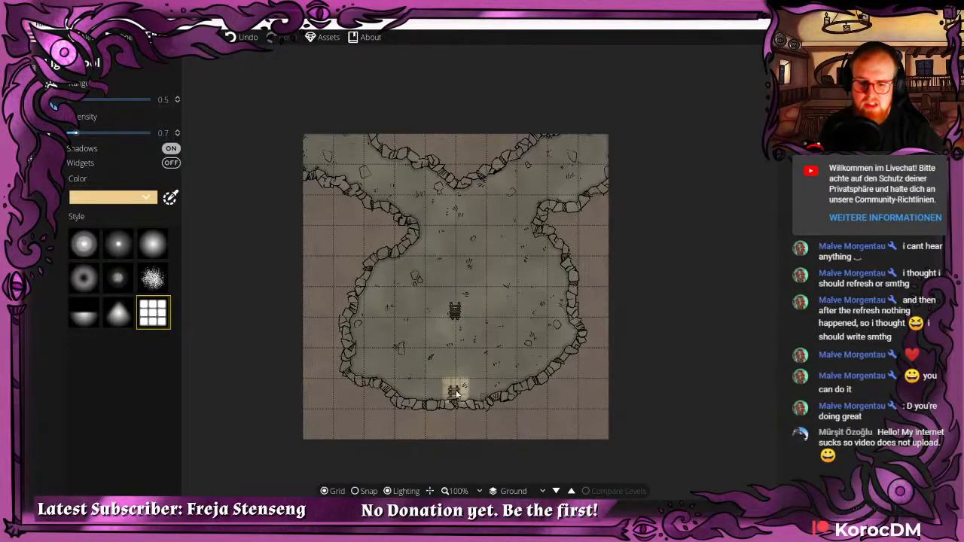
scroll(457, 372, "up", 1)
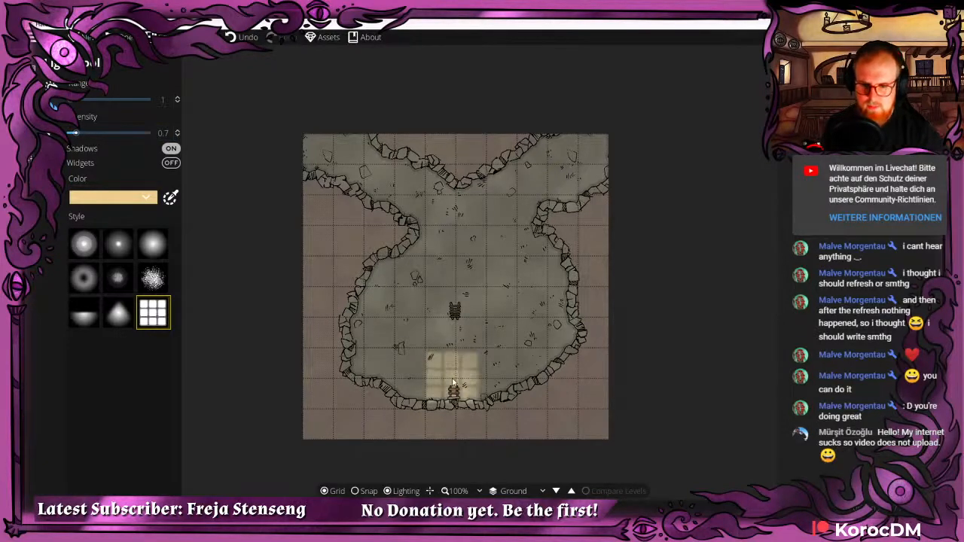
scroll(459, 373, "up", 2)
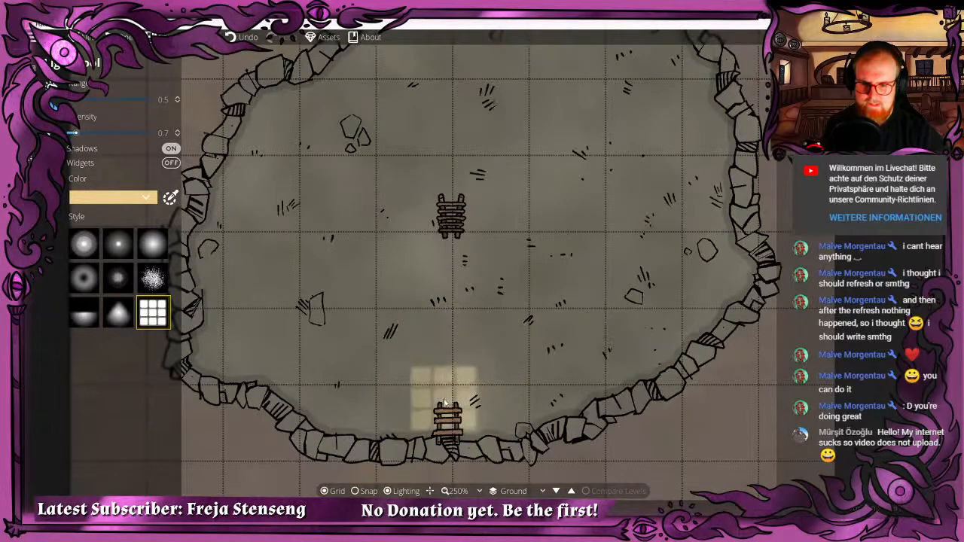
scroll(440, 391, "up", 2)
scroll(441, 391, "down", 2)
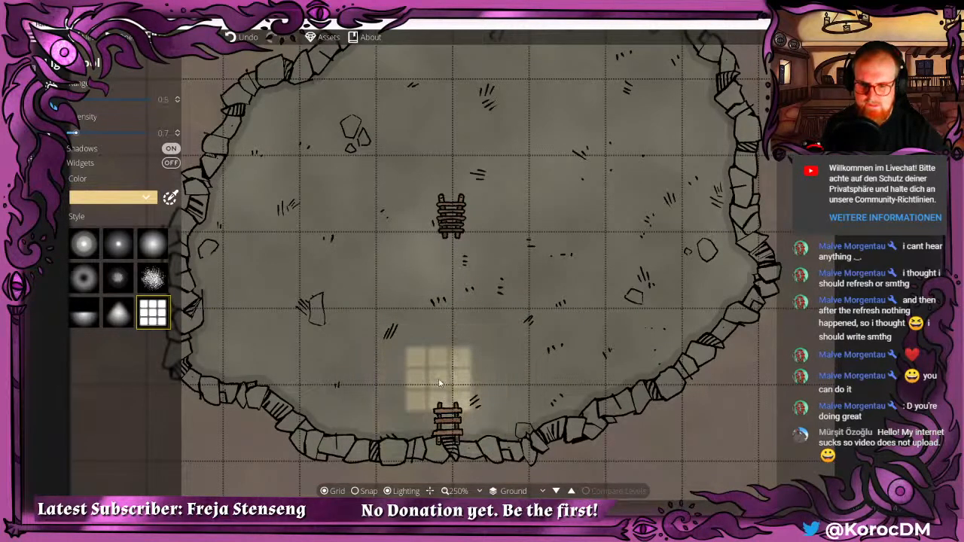
scroll(433, 384, "up", 2)
scroll(426, 376, "down", 2)
scroll(419, 370, "up", 2)
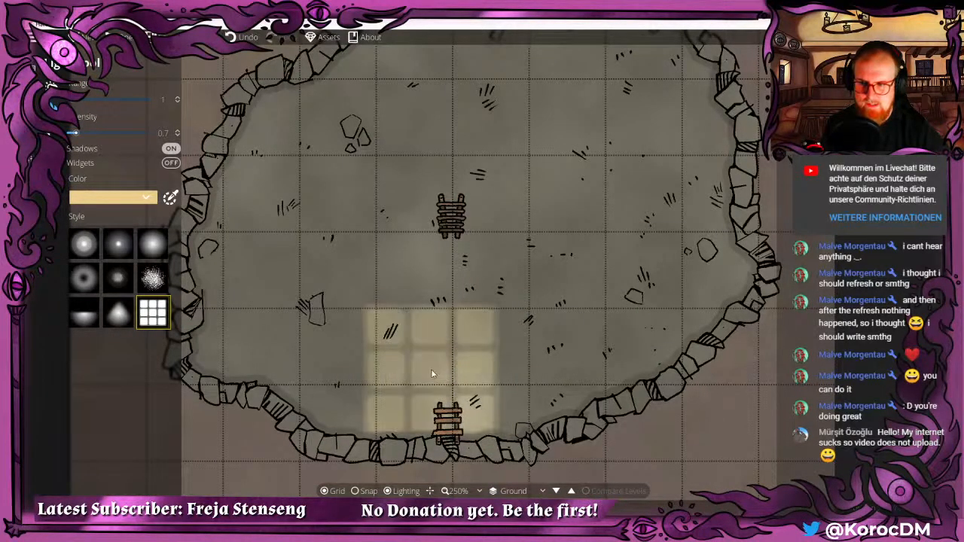
scroll(410, 245, "down", 1)
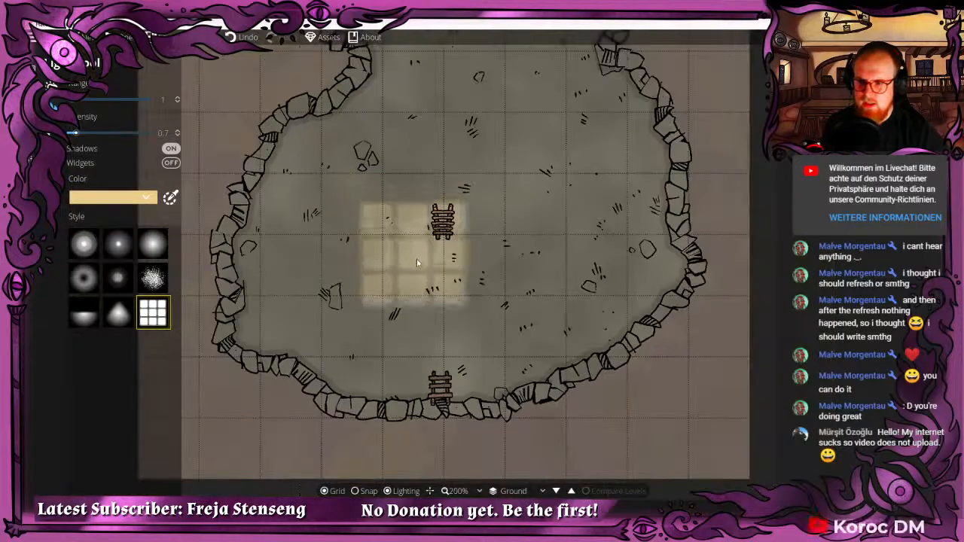
scroll(411, 248, "up", 1)
scroll(429, 300, "down", 2)
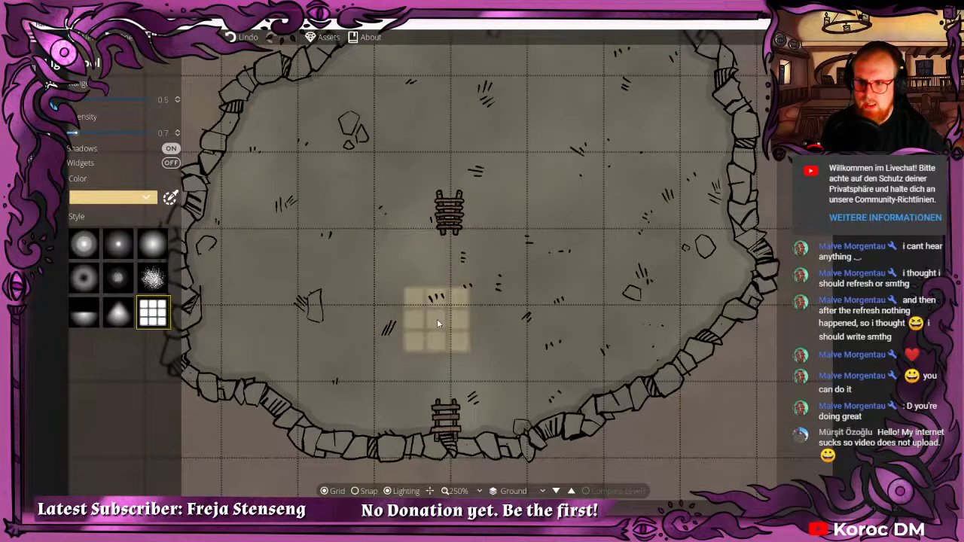
left_click(440, 387)
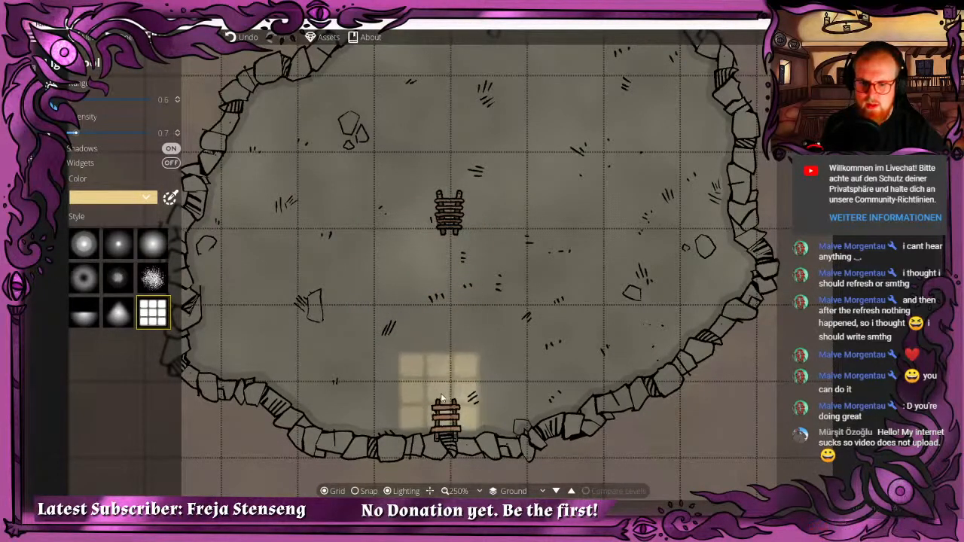
Place a larger window-grid light with range 1.1 and intensity 0.7 centred on the middle ladder.
scroll(596, 369, "down", 3)
left_click_drag(596, 369, 540, 368)
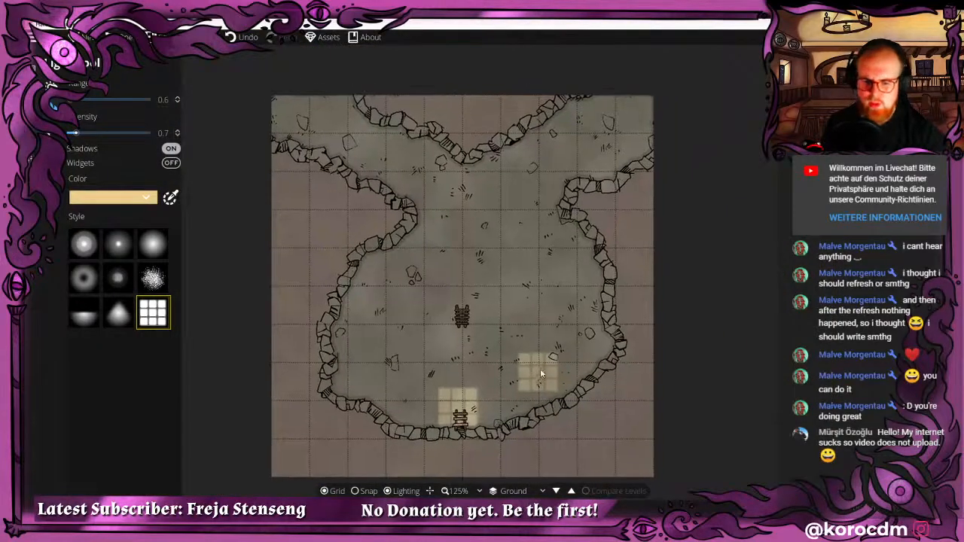
scroll(473, 307, "up", 2)
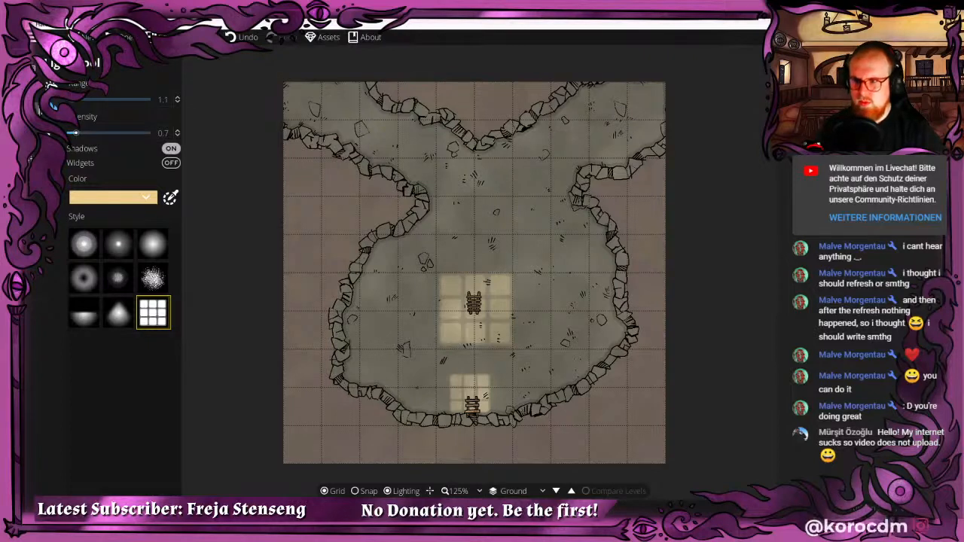
Start a new map of 8 by 8 tiles, discarding the unsaved changes to the current map.
left_click(31, 109)
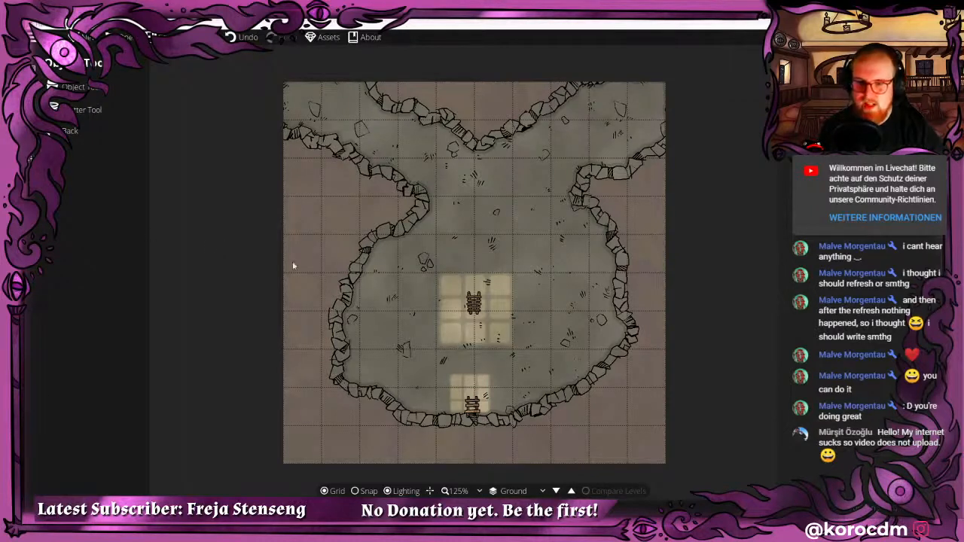
left_click_drag(297, 254, 254, 245)
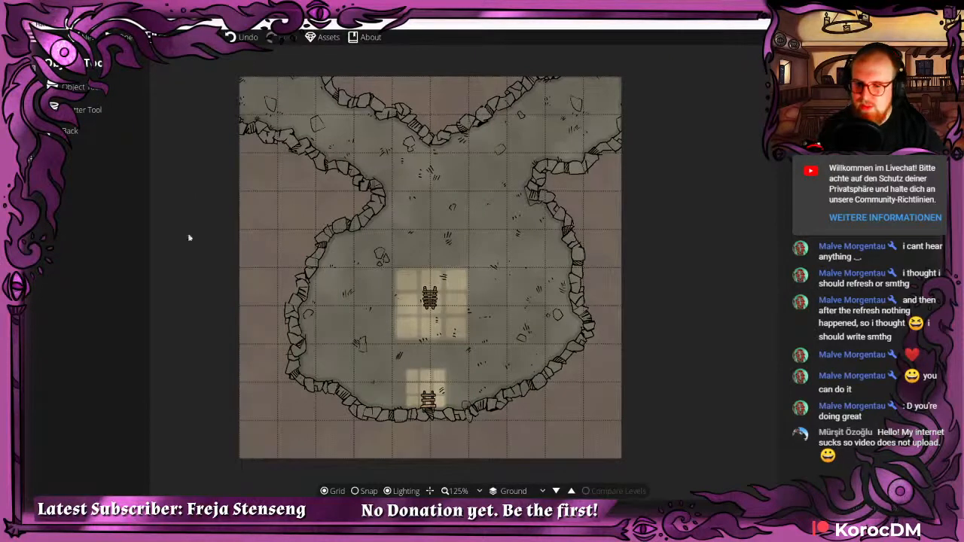
left_click(85, 37)
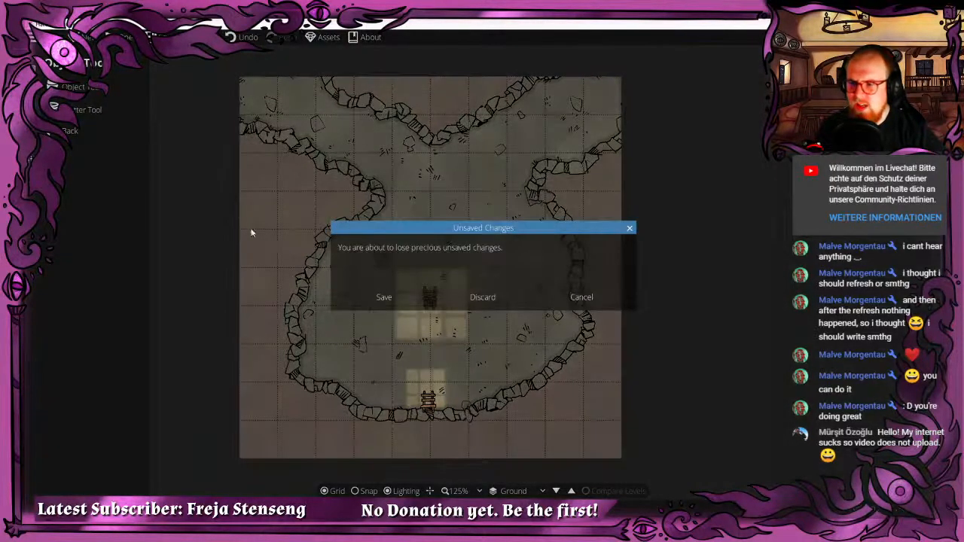
left_click(482, 296)
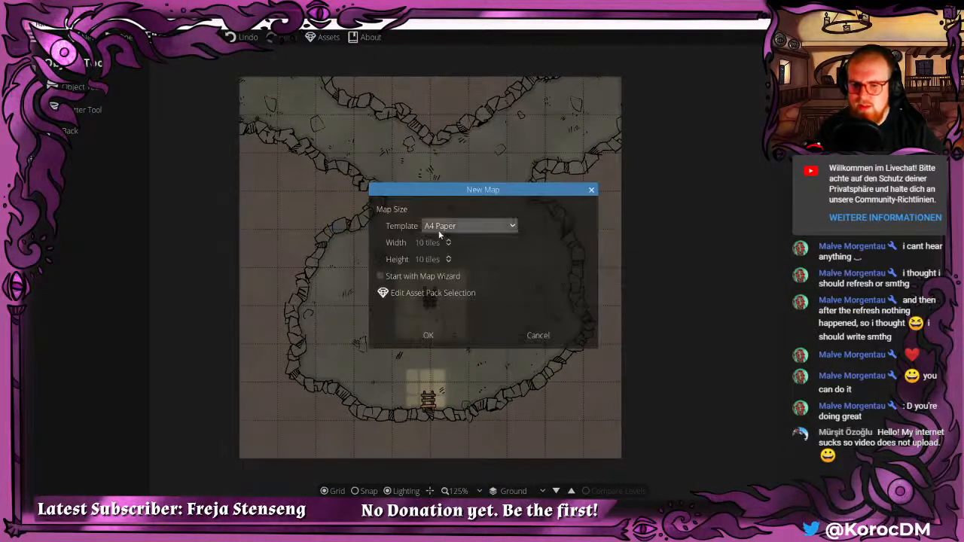
left_click(448, 246)
left_click(448, 261)
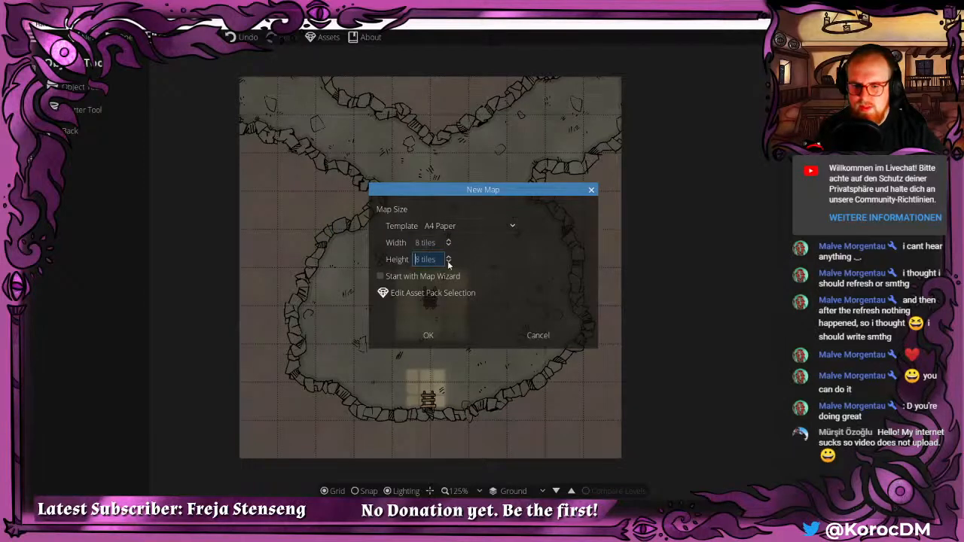
left_click(425, 333)
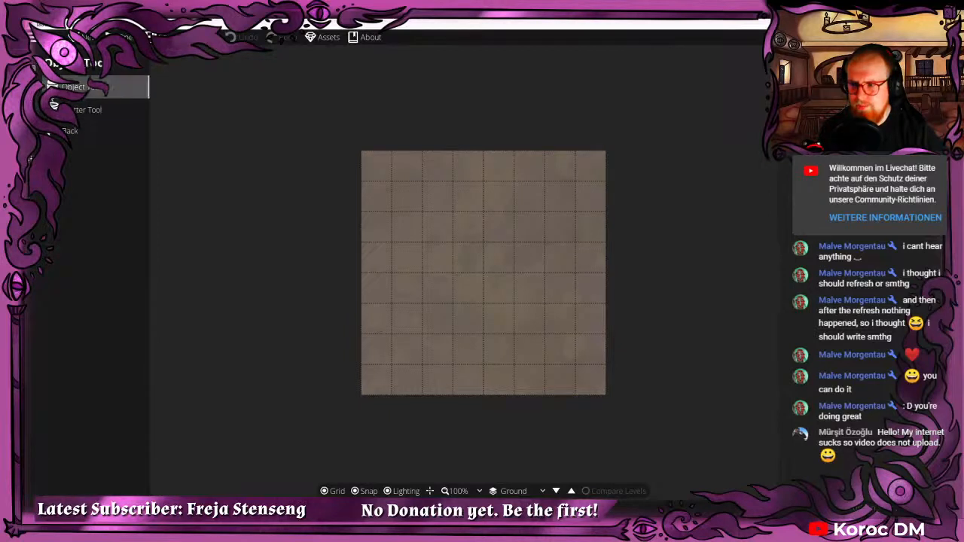
left_click(98, 86)
left_click(34, 94)
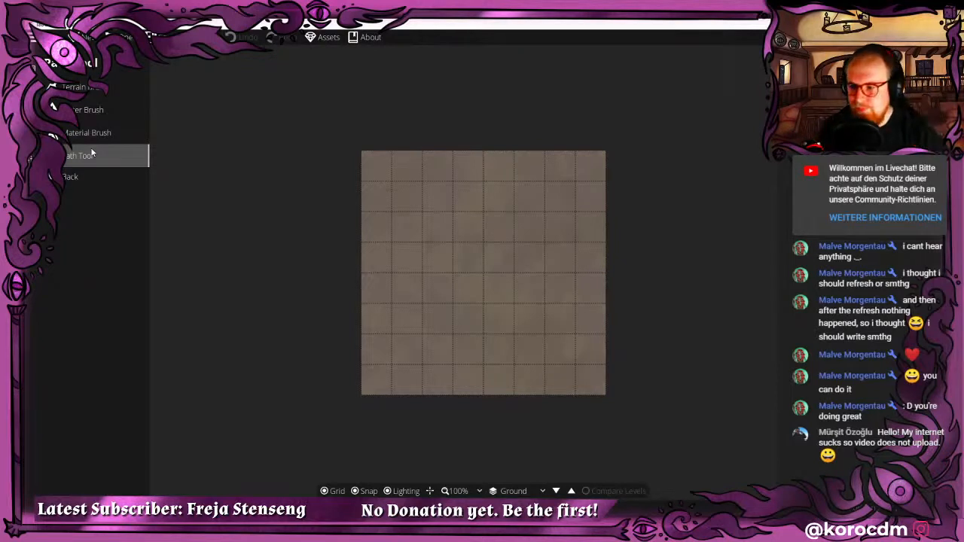
left_click(34, 124)
left_click(34, 66)
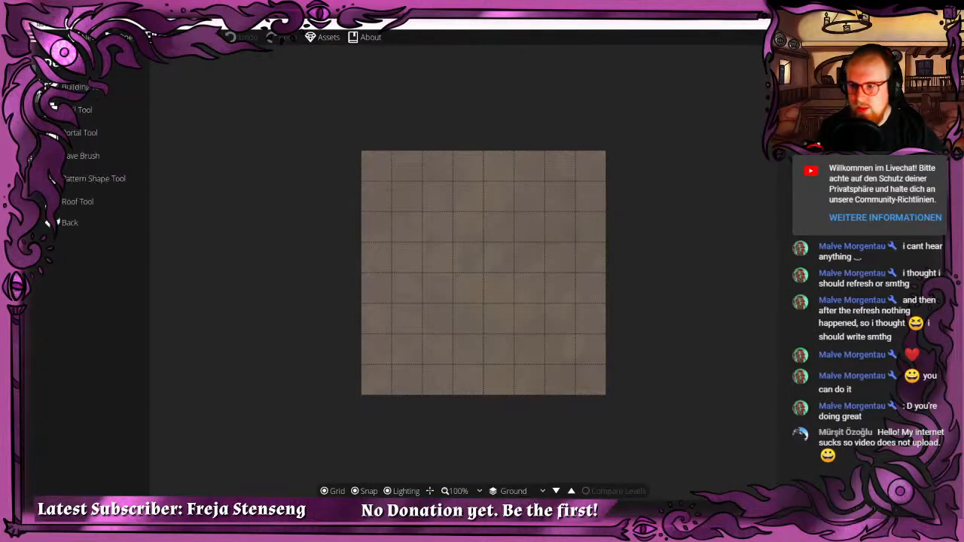
left_click(34, 96)
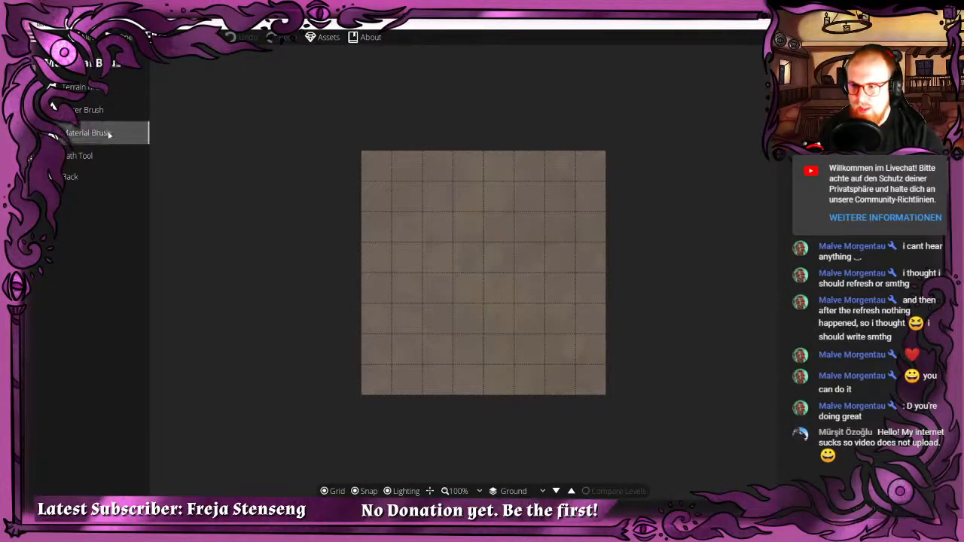
left_click(32, 129)
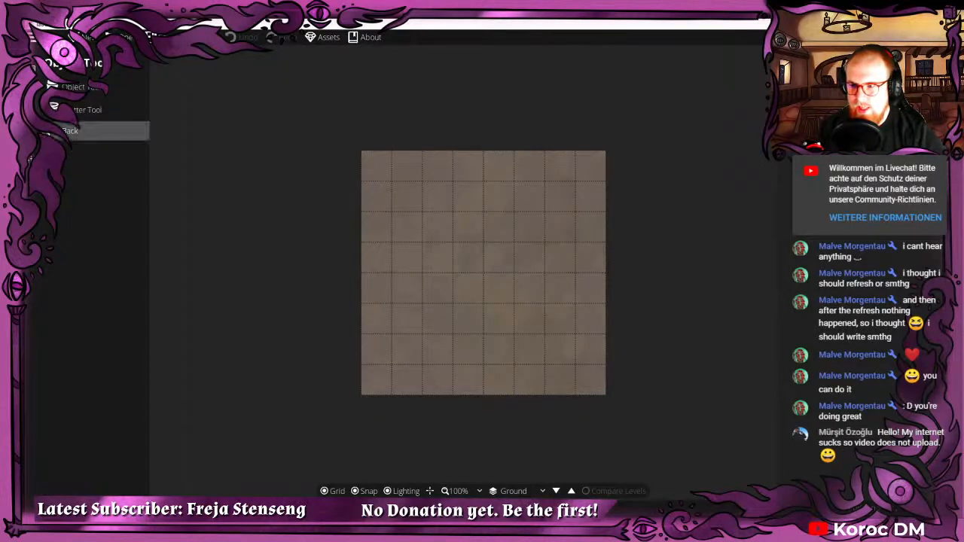
Dig a large chamber with the Cave Brush, with two wide passages running to the map's upper-left and upper-right edges.
left_click(68, 131)
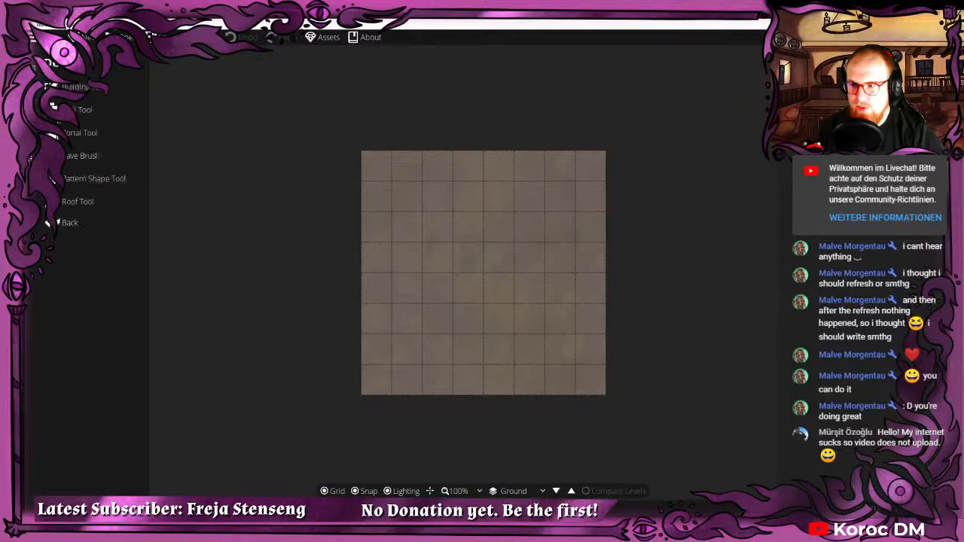
left_click(86, 182)
left_click(52, 155)
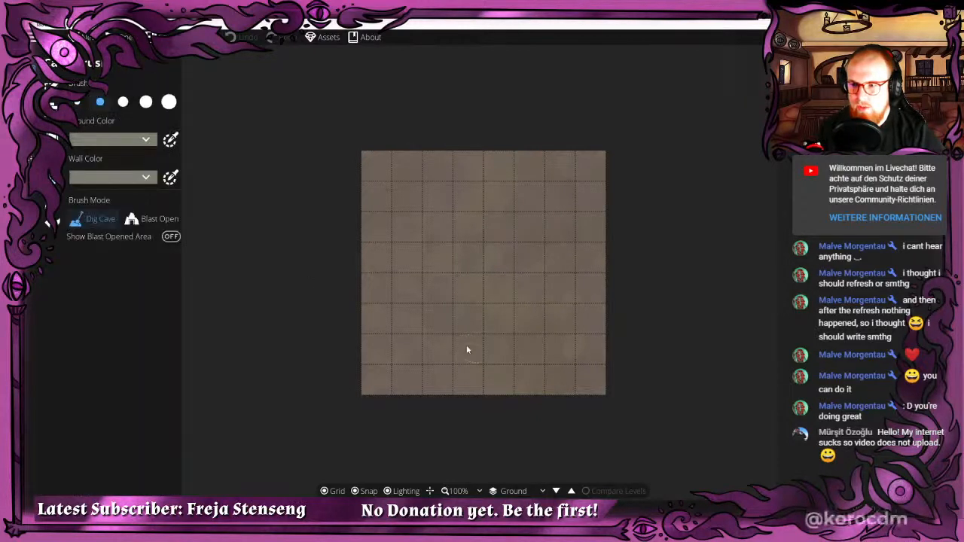
mouse_move(471, 362)
left_mouse_down()
mouse_move(469, 319)
mouse_move(438, 312)
mouse_move(474, 275)
mouse_move(440, 267)
mouse_move(499, 320)
mouse_move(545, 327)
mouse_move(554, 356)
mouse_move(542, 276)
mouse_move(481, 239)
mouse_move(449, 262)
left_mouse_up()
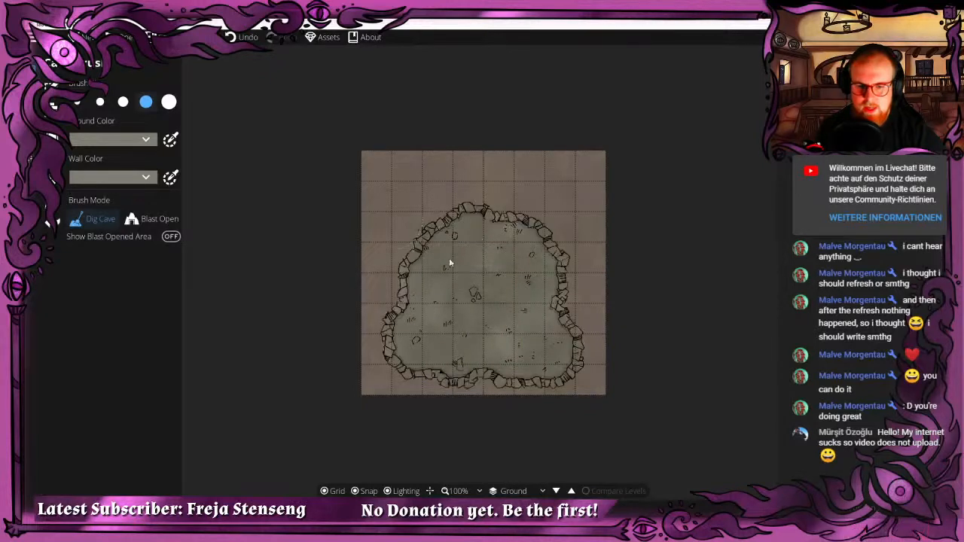
mouse_move(399, 226)
left_mouse_down()
mouse_move(353, 195)
mouse_move(430, 244)
mouse_move(394, 213)
left_mouse_up()
mouse_move(554, 200)
left_mouse_down()
mouse_move(576, 207)
mouse_move(504, 233)
mouse_move(471, 232)
left_mouse_up()
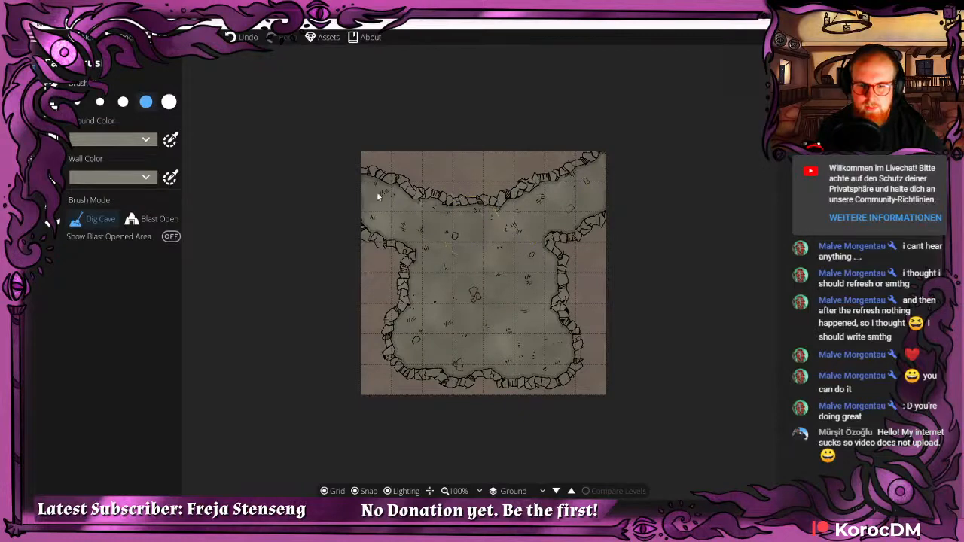
left_click_drag(379, 197, 292, 186)
left_click_drag(485, 311, 470, 284)
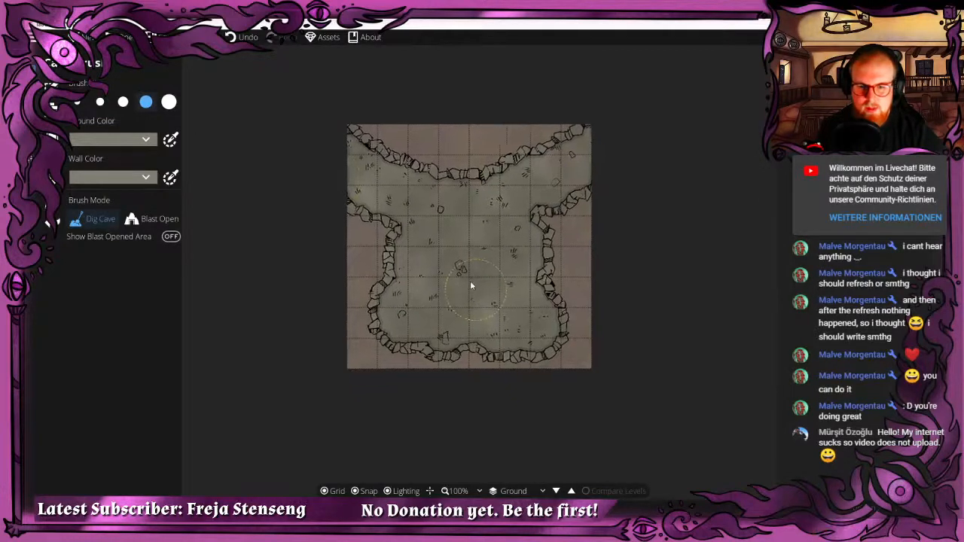
Fill in the chamber's lower-left corner to form a diagonal wall, and reshape the right wall below the passage.
scroll(452, 258, "up", 2)
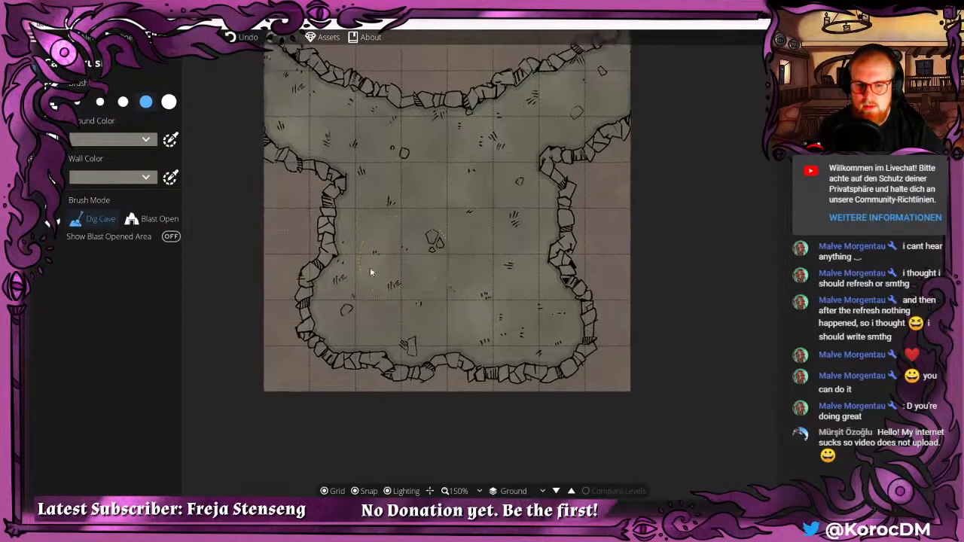
mouse_move(281, 275)
left_mouse_down()
mouse_move(319, 345)
mouse_move(368, 375)
mouse_move(416, 384)
left_mouse_up()
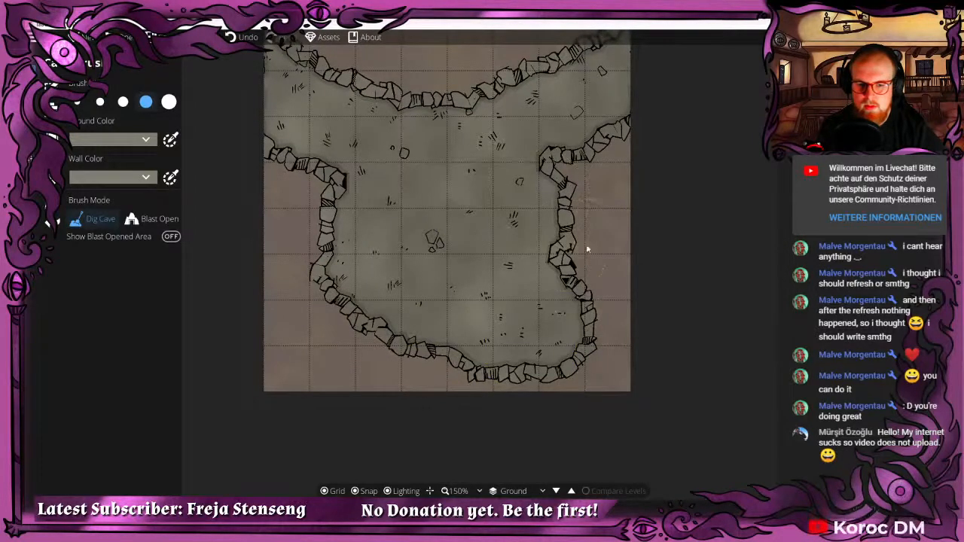
mouse_move(556, 198)
left_mouse_down()
mouse_move(632, 254)
mouse_move(584, 237)
mouse_move(614, 234)
left_mouse_up()
left_click(524, 172)
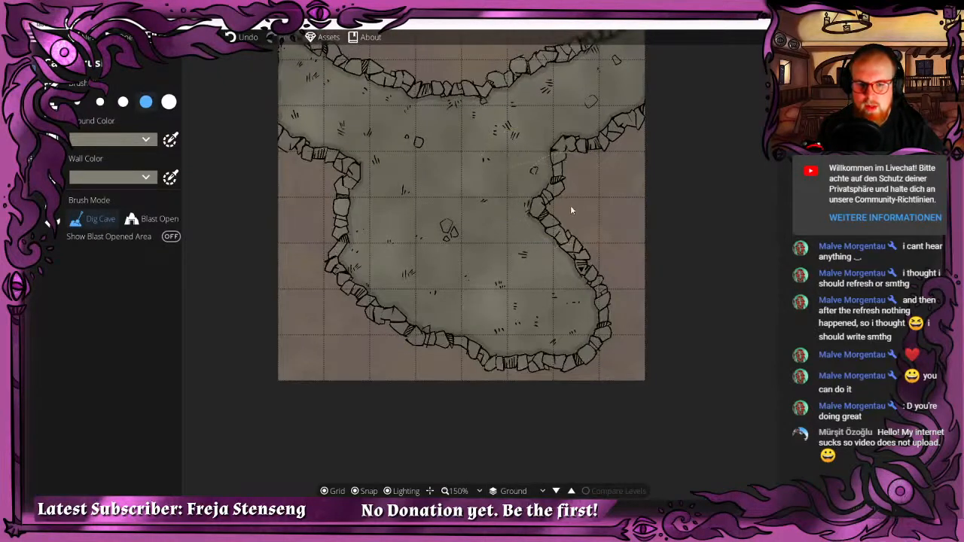
left_click(525, 223)
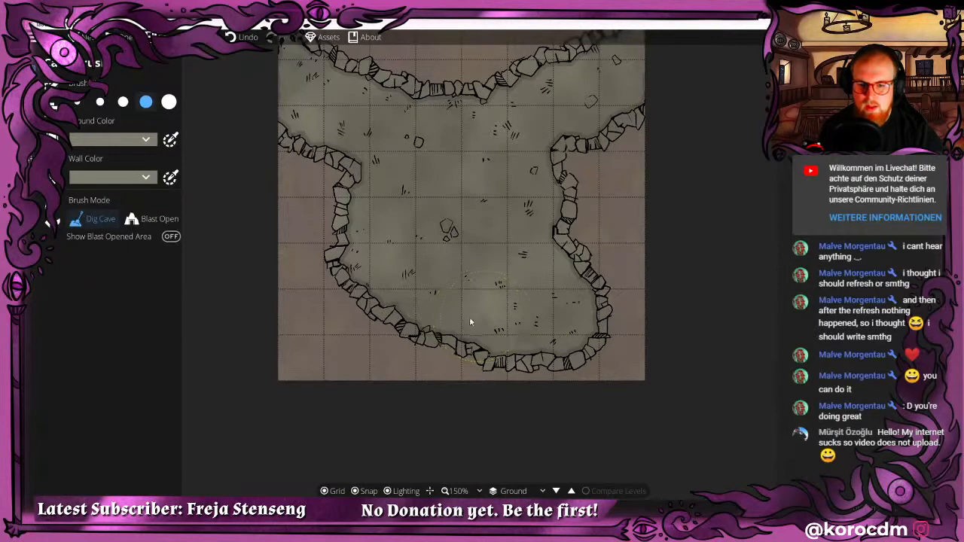
left_click_drag(482, 288, 443, 303)
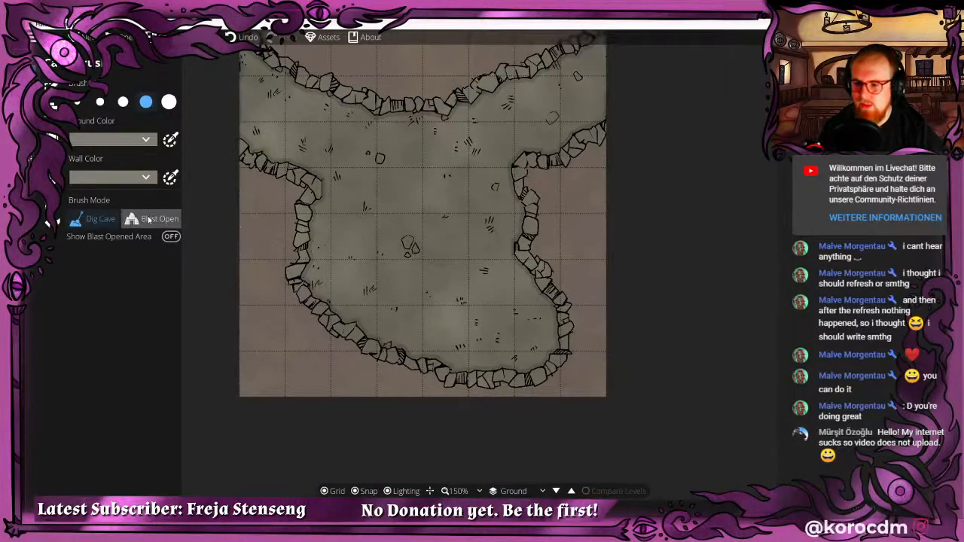
left_click(48, 86)
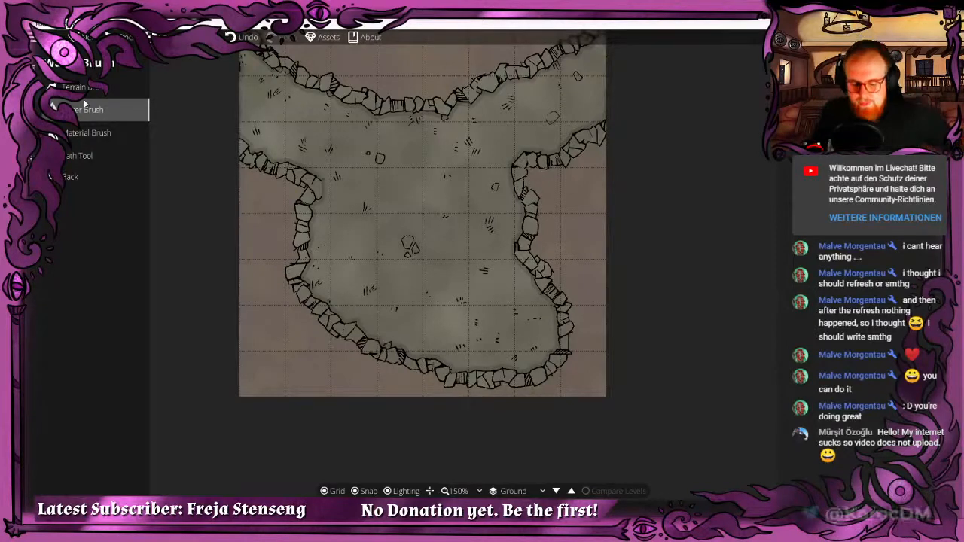
left_click(354, 39)
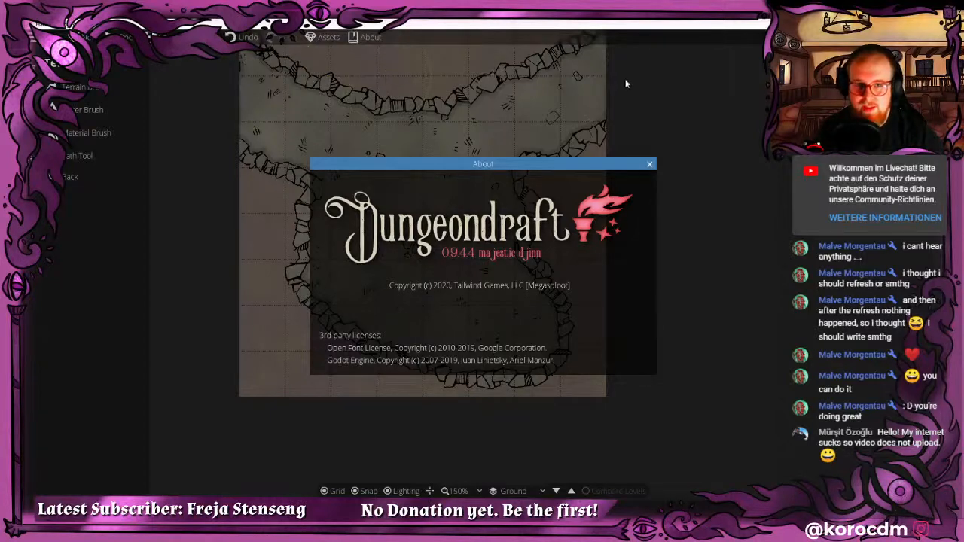
left_click(649, 164)
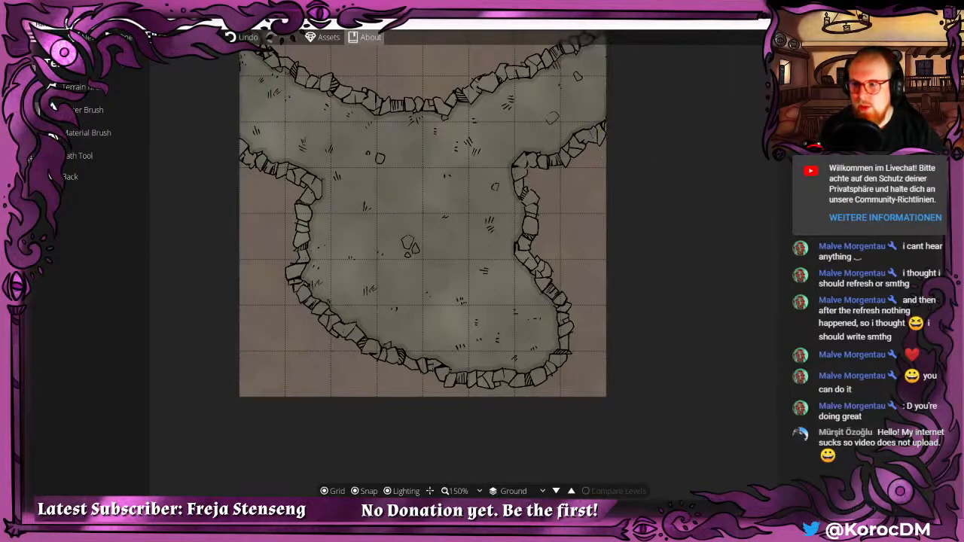
left_click(68, 176)
left_click(83, 109)
left_click(69, 131)
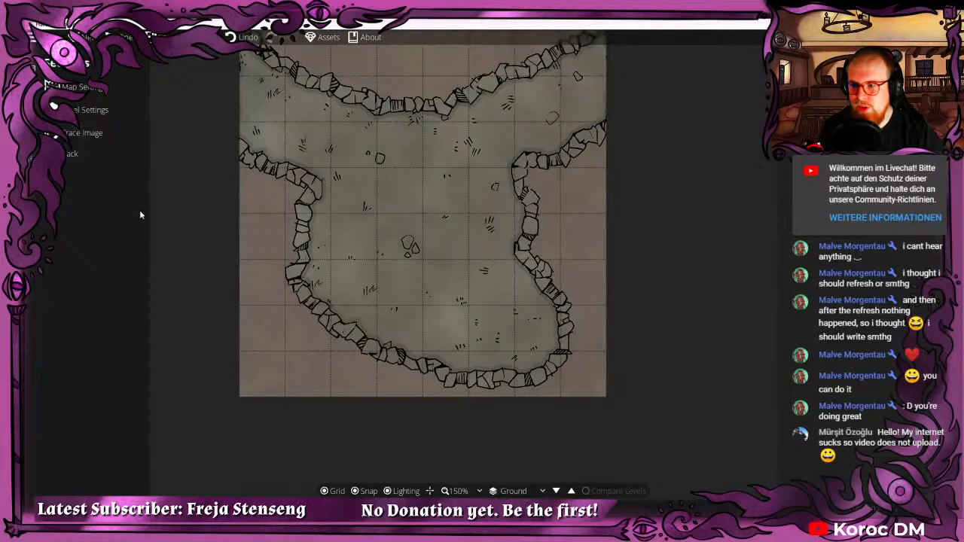
left_click(72, 154)
left_click(36, 90)
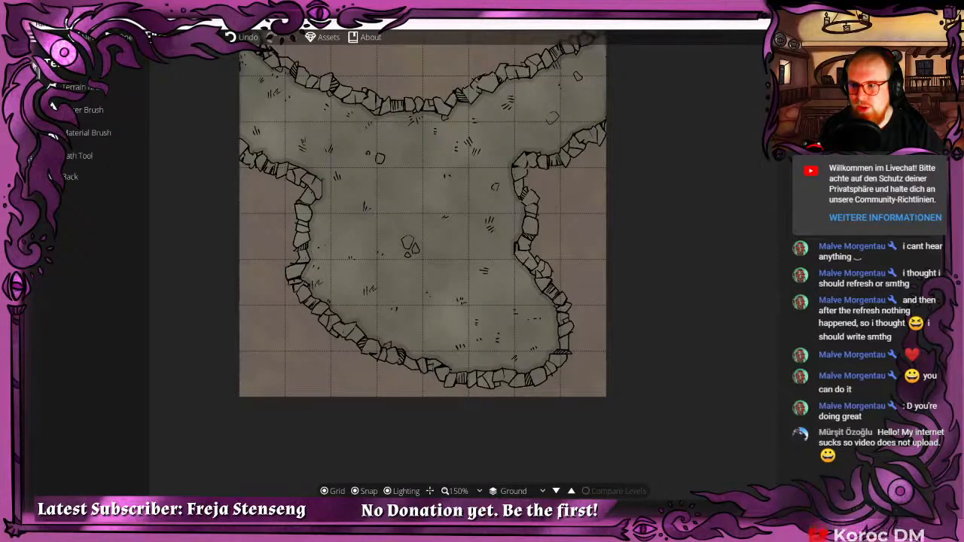
Try a red gable roof over the middle of the chamber with the Roof Tool's Quickbox mode, and undo it.
left_click(36, 66)
left_click(77, 203)
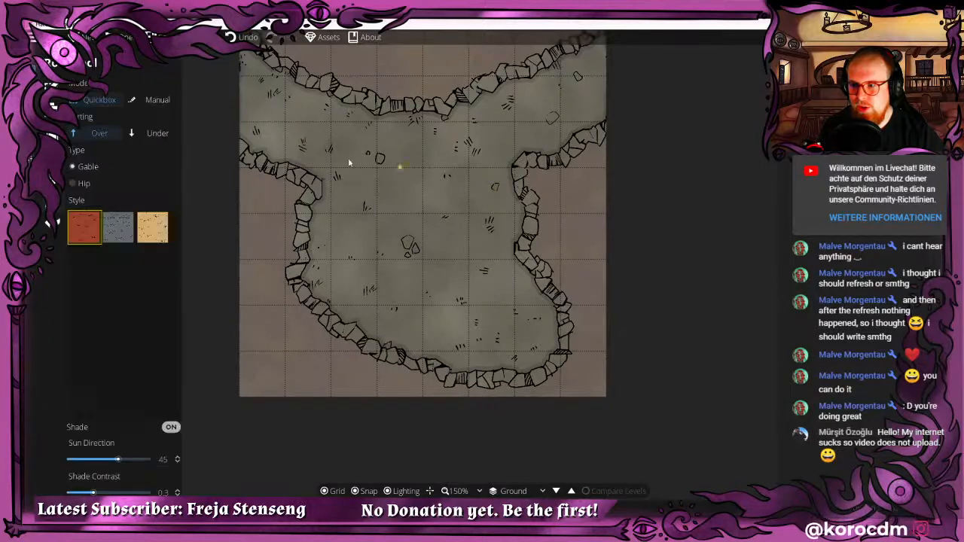
left_click_drag(349, 161, 490, 288)
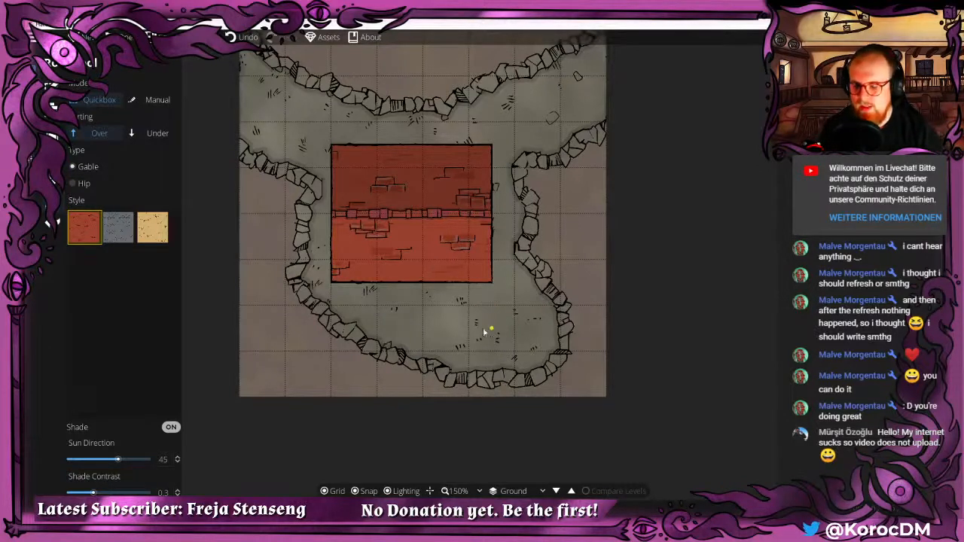
key("ctrl+z")
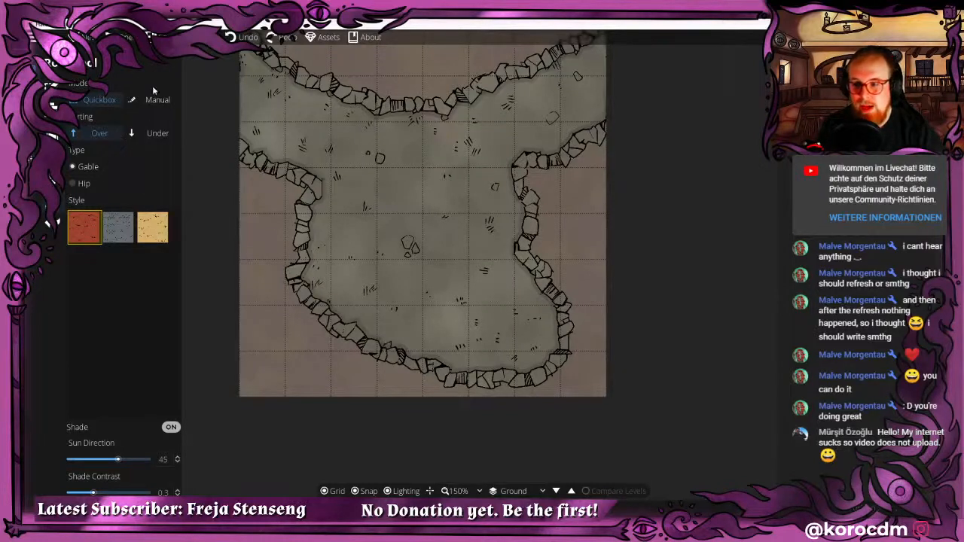
Place a window-grid light with range 1 and intensity 0.7 in the chamber's lower-right alcove.
left_click(43, 111)
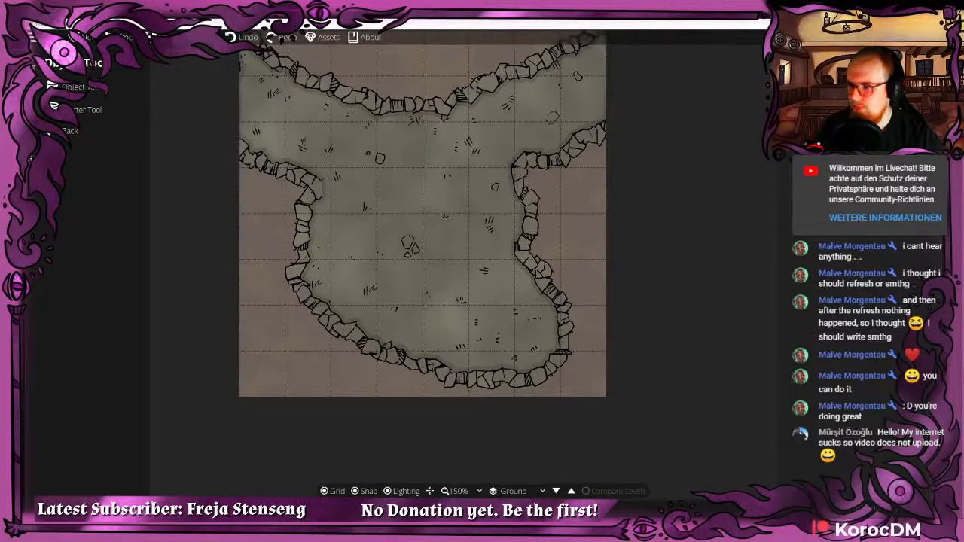
left_click(35, 132)
left_click(75, 110)
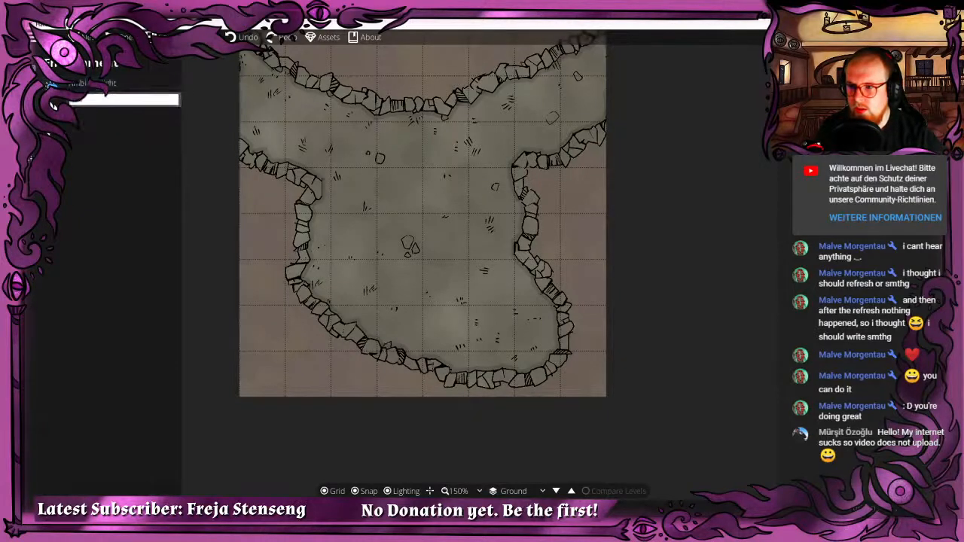
left_click(153, 312)
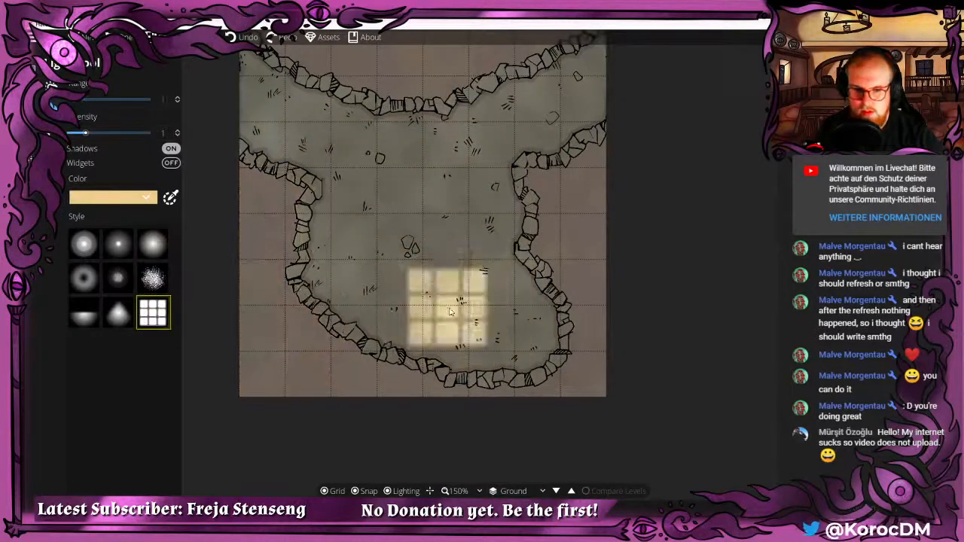
left_click(178, 134)
left_click(178, 135)
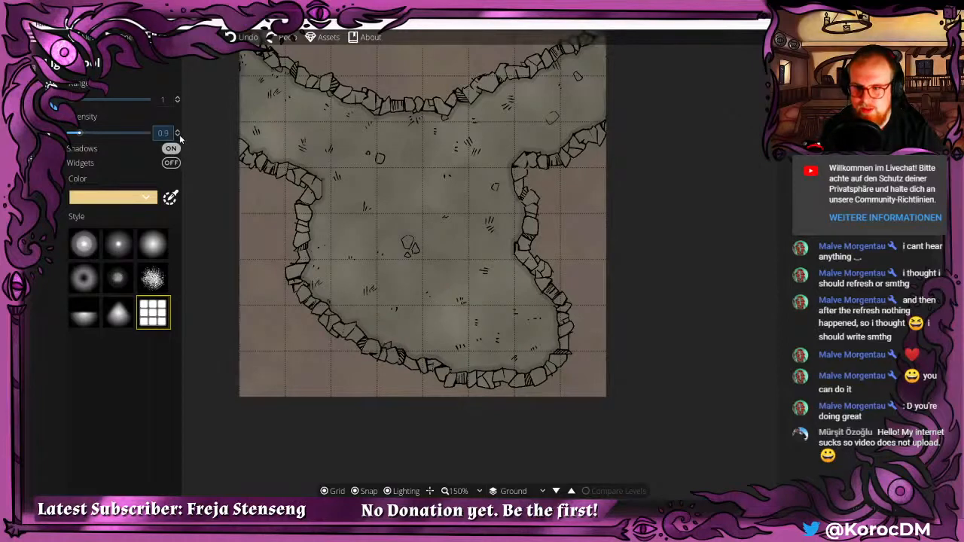
left_click(179, 135)
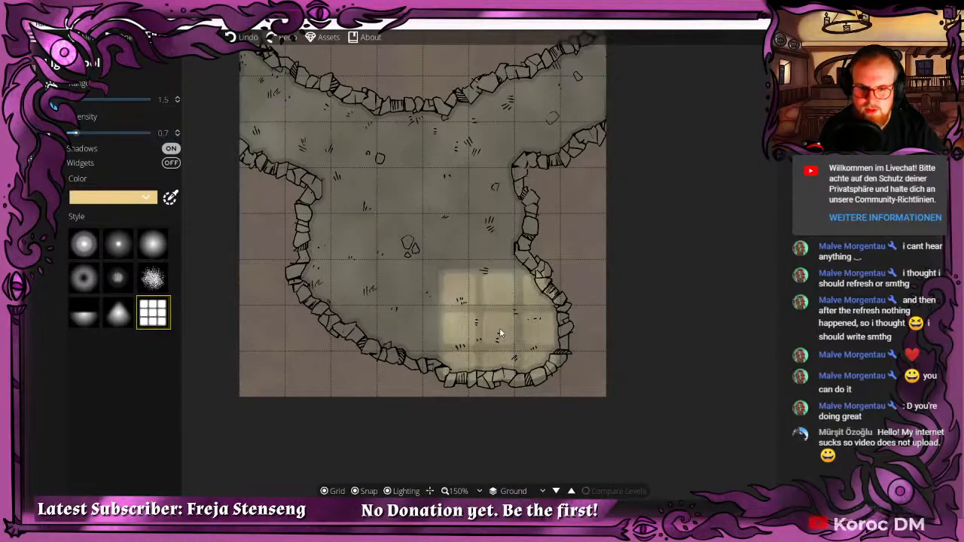
scroll(500, 333, "down", 1)
scroll(490, 343, "up", 2)
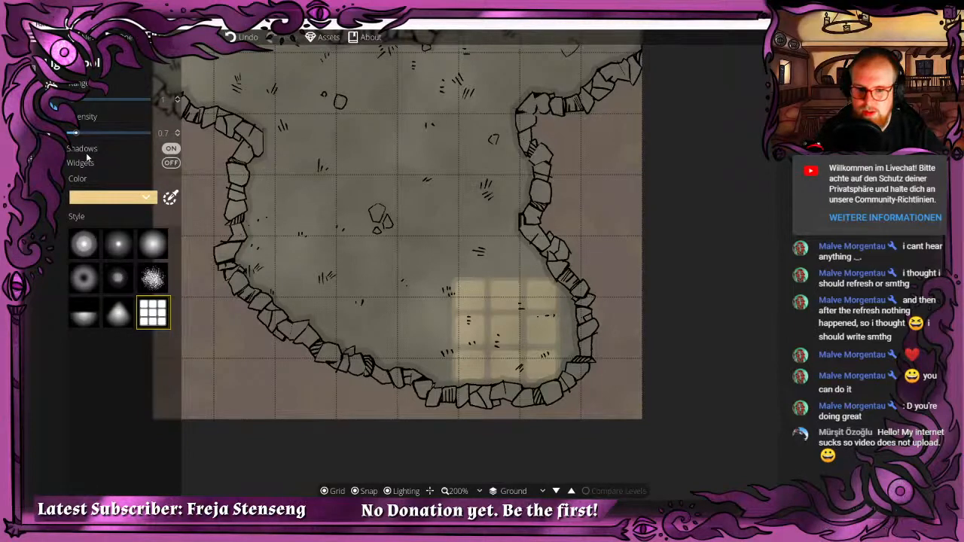
Prepare the double-door grate object on the Above Roofs layer, with scale 0.7 and its shadow turned off.
left_click(52, 83)
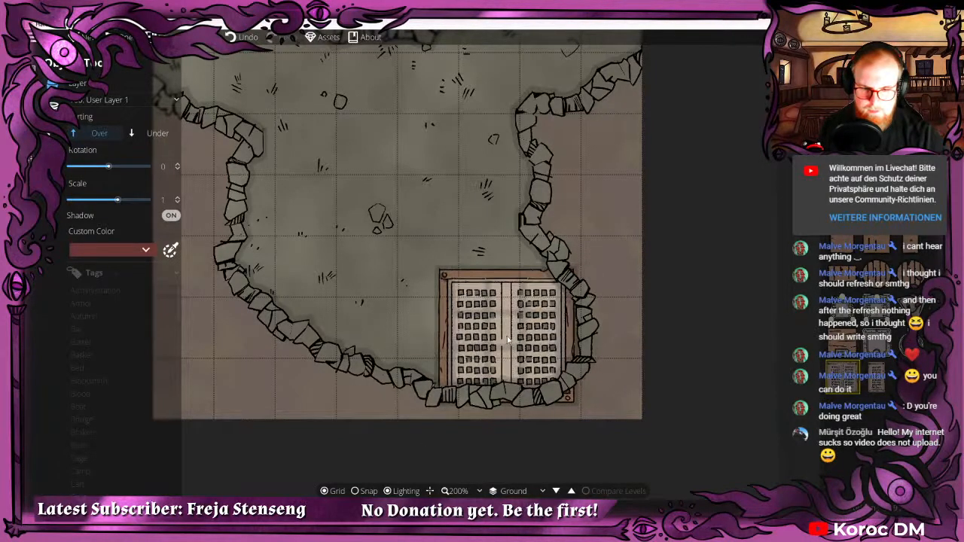
left_click(113, 100)
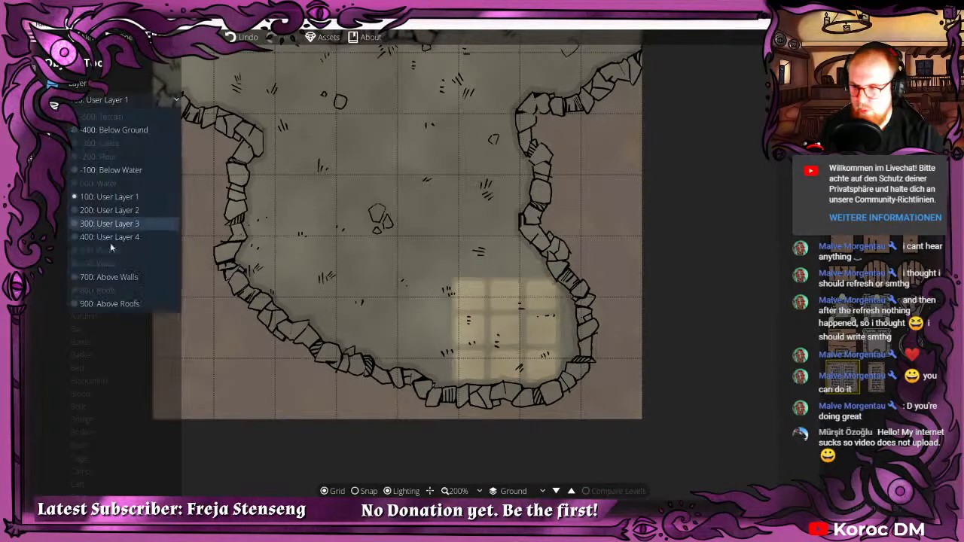
left_click(106, 304)
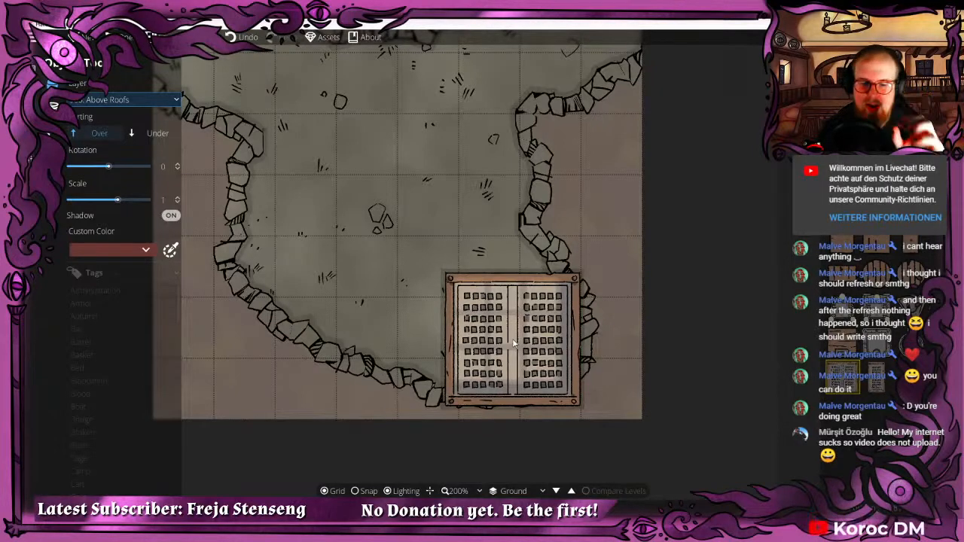
scroll(519, 334, "down", 5)
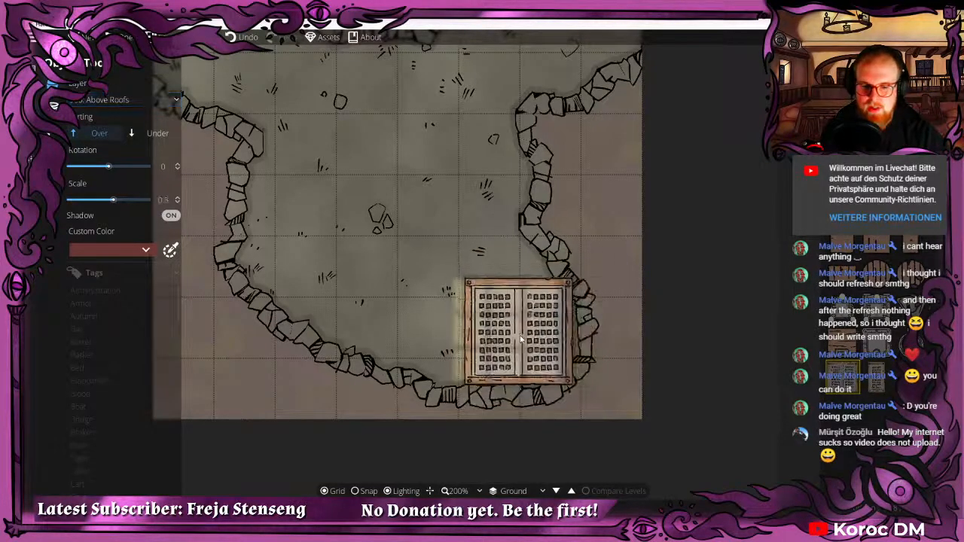
scroll(515, 364, "up", 2)
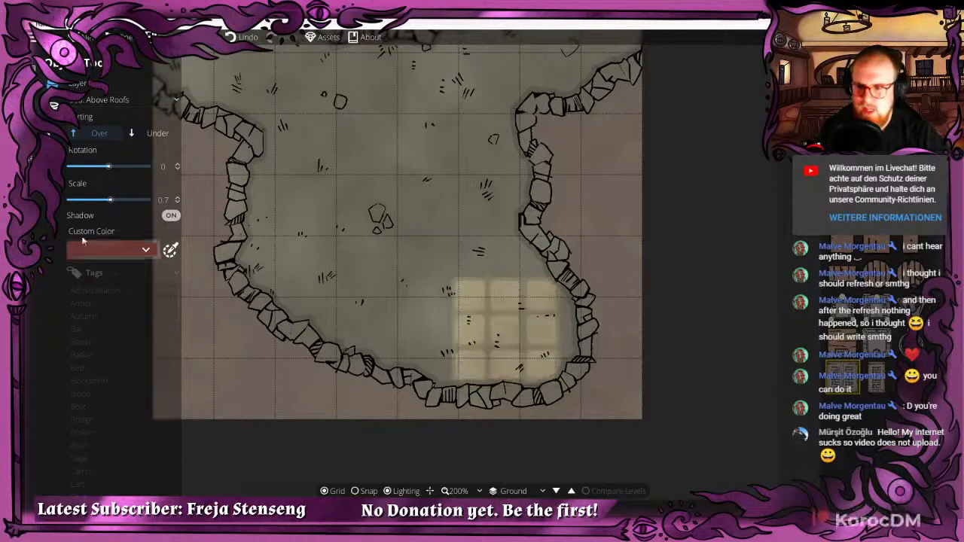
left_click(171, 214)
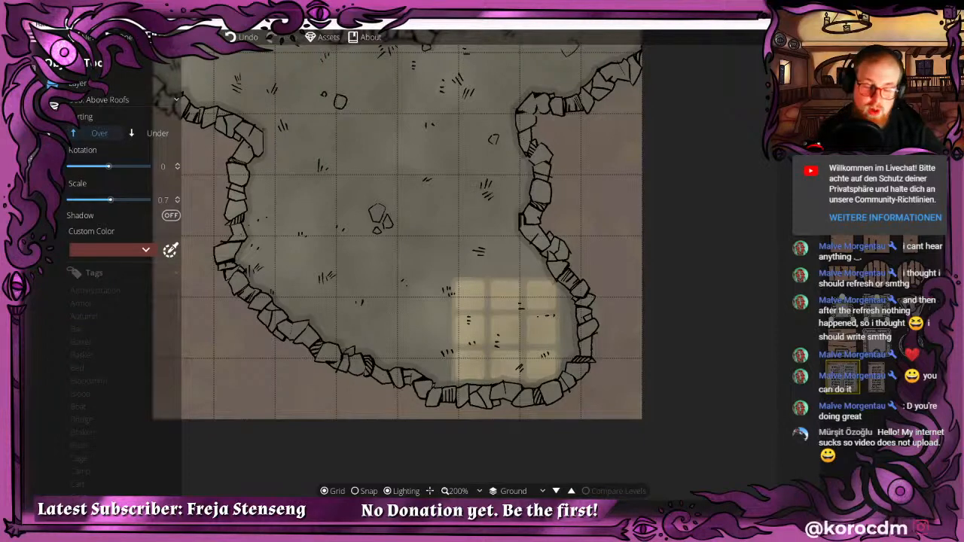
Create a new map level labelled Hatch and switch to it.
left_click(31, 156)
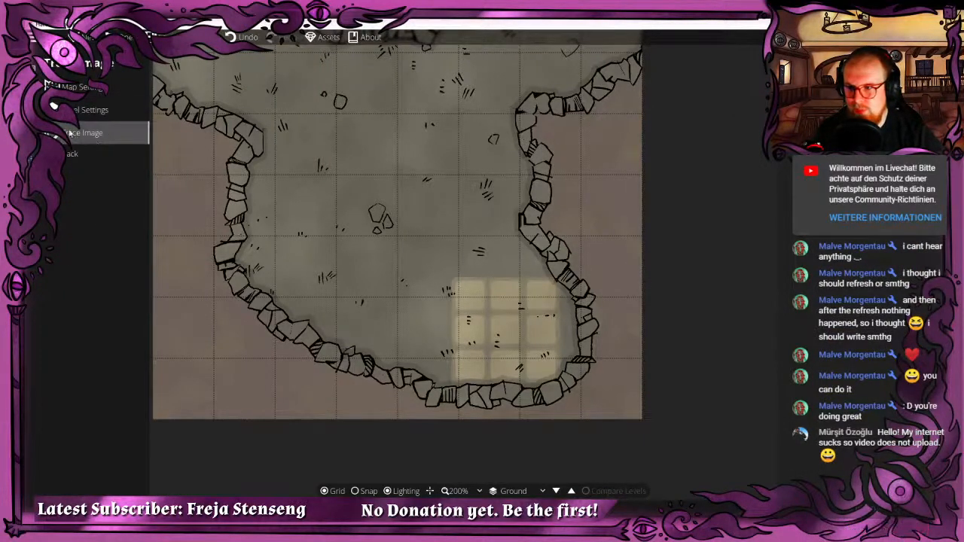
left_click(87, 111)
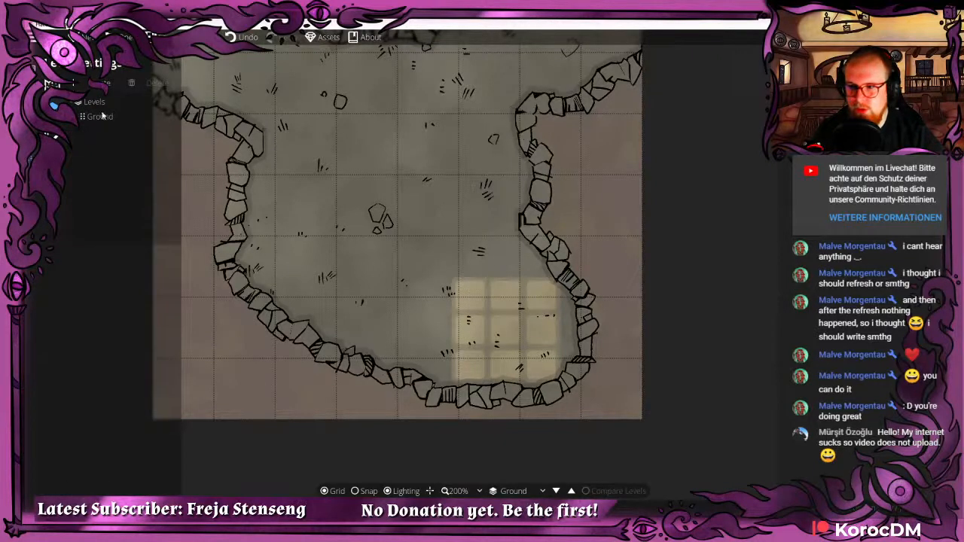
left_click(107, 84)
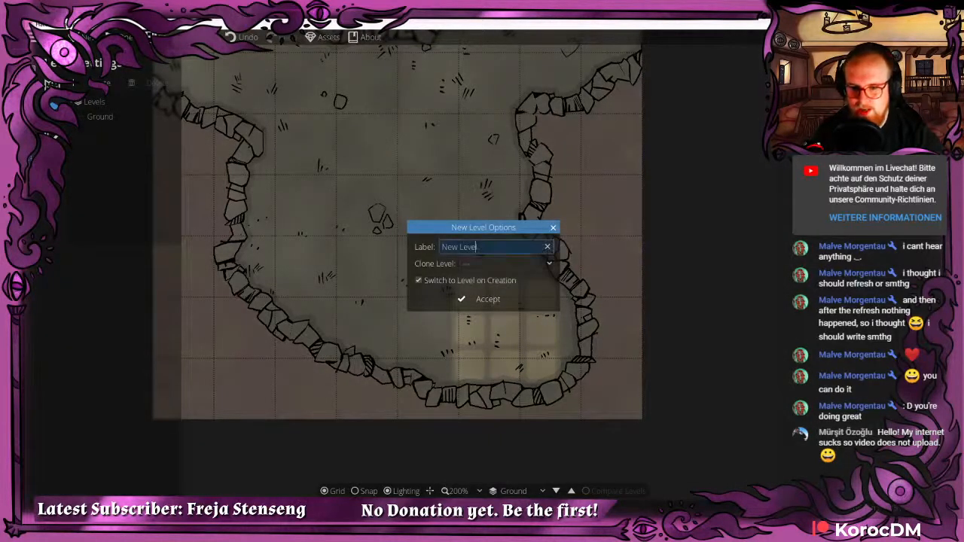
key("ctrl+a")
type("Hatch")
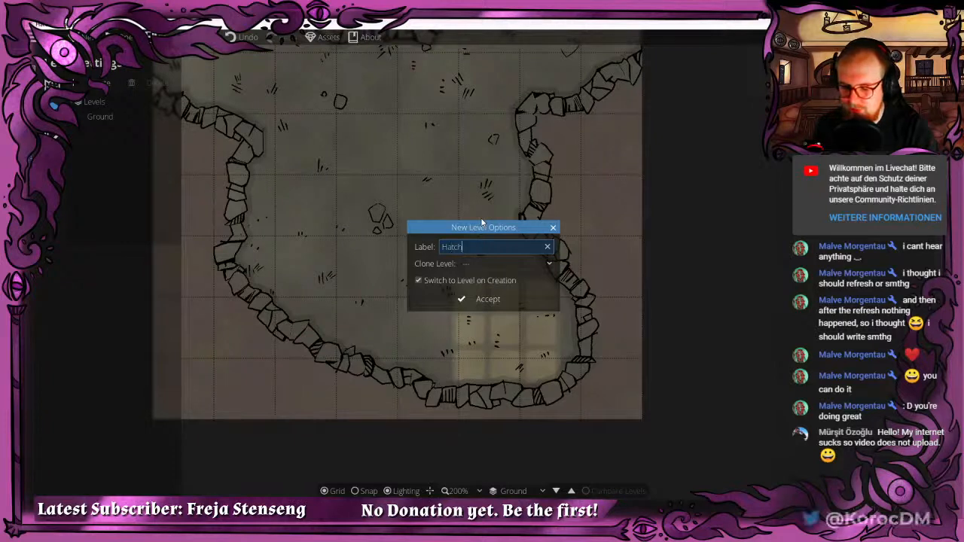
left_click(471, 305)
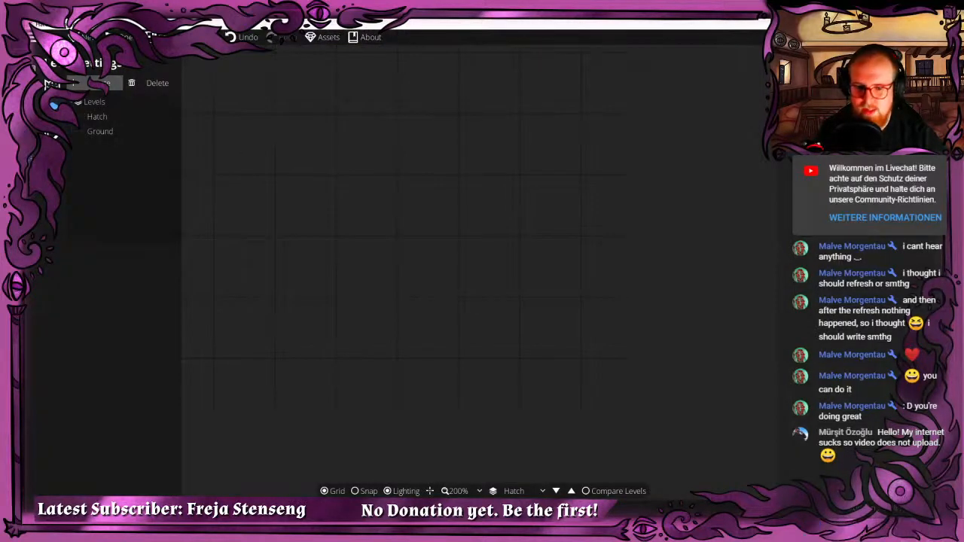
Compare with the Ground level at 20% reference opacity, and place the grate over the window light's position on the Hatch level.
left_click(588, 491)
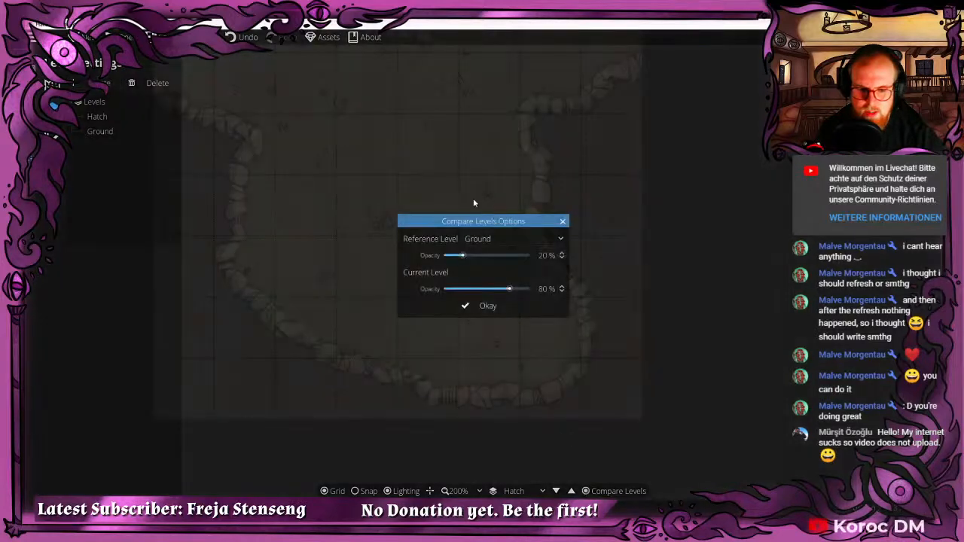
left_click(486, 306)
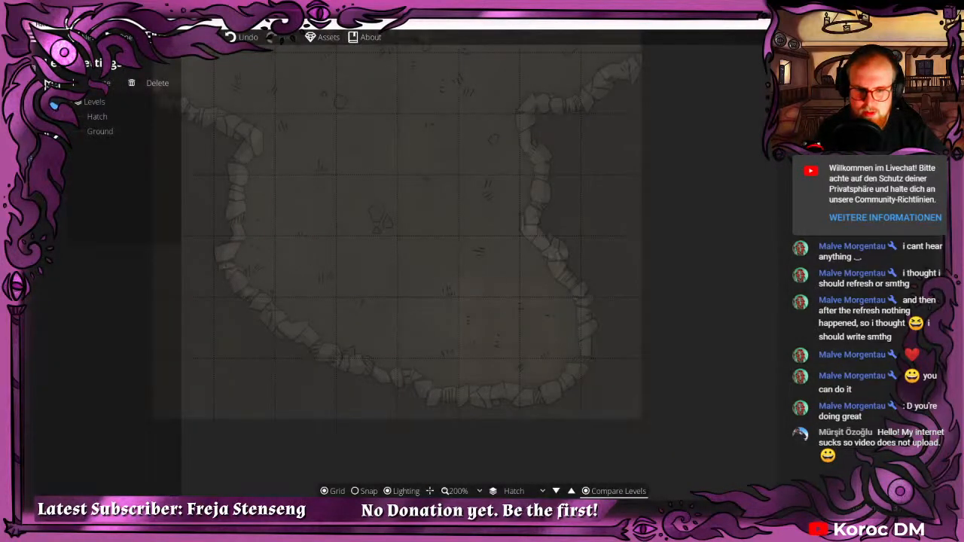
left_click(82, 116)
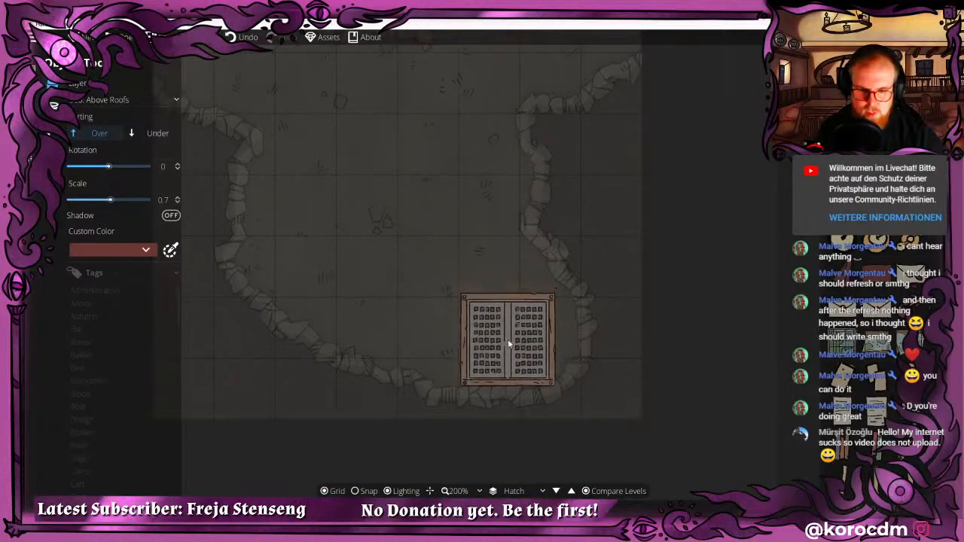
left_click(507, 343)
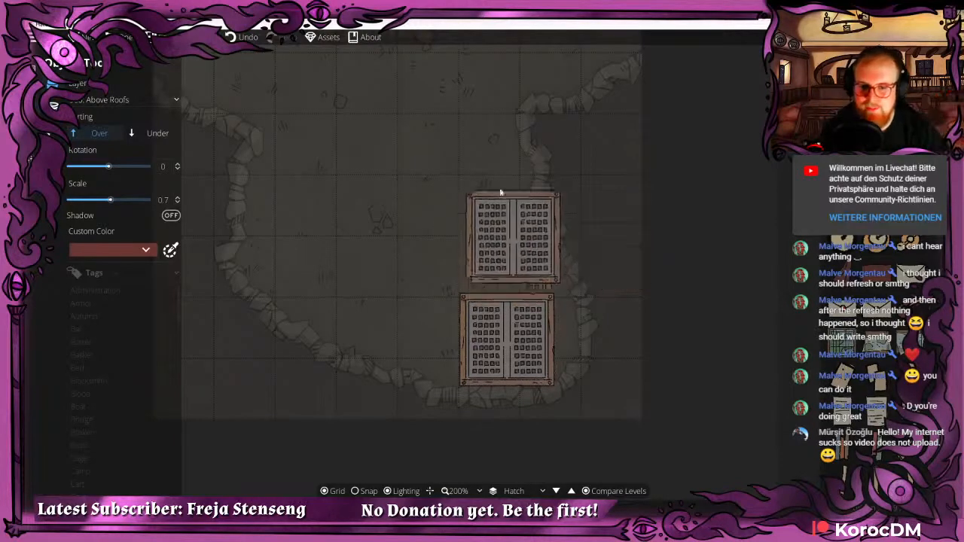
Return to the Ground level and place a long ladder against the alcove's lower wall, rotated -180 degrees and scaled to 0.9.
left_click(556, 491)
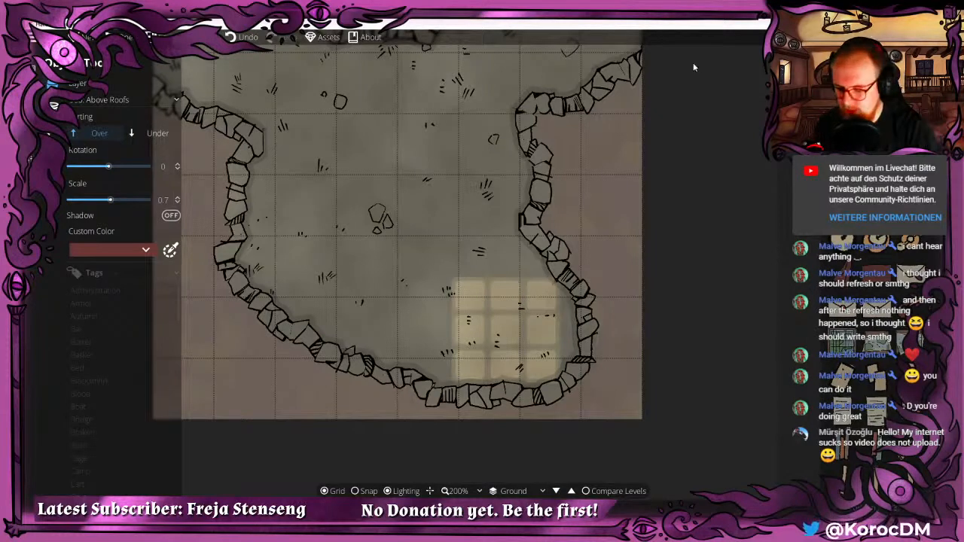
type("lad")
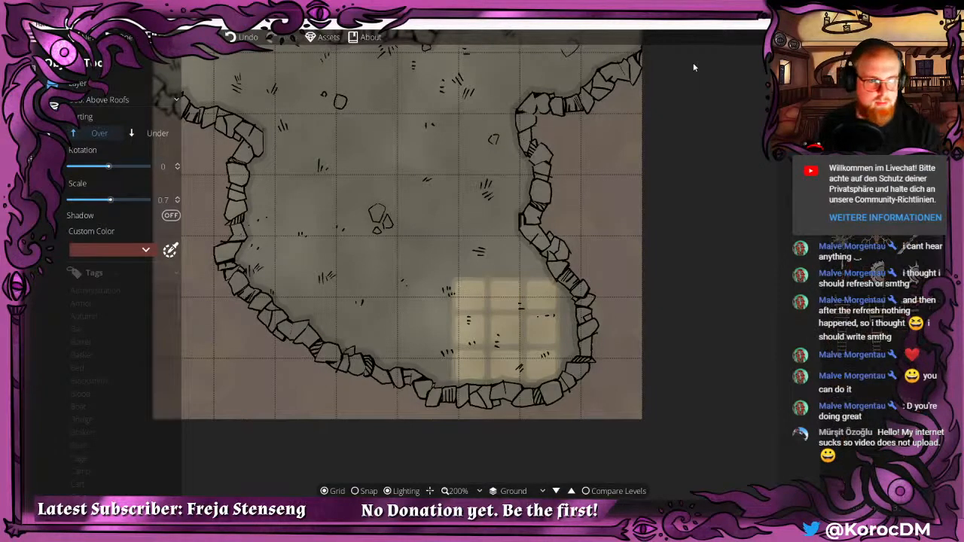
left_click(841, 311)
scroll(463, 369, "down", 4)
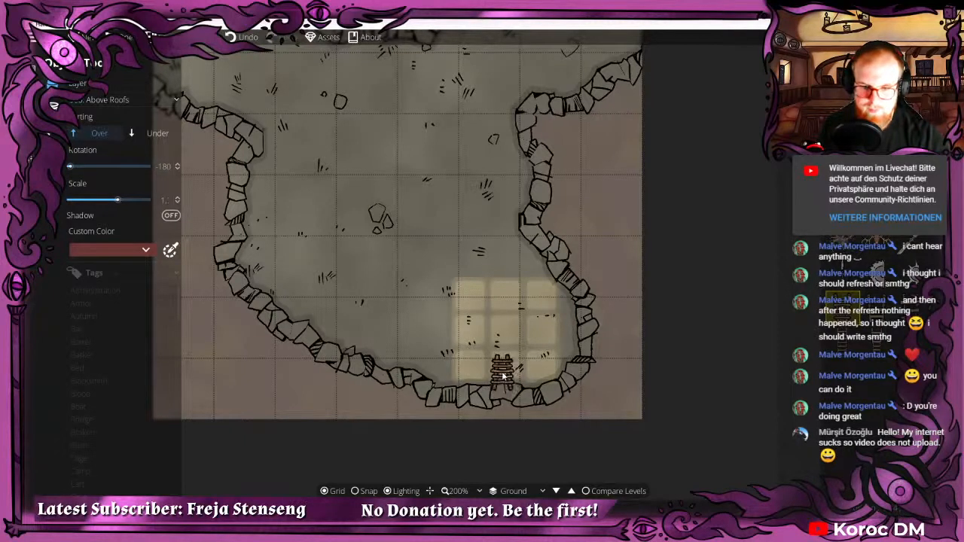
scroll(508, 380, "down", 1)
scroll(507, 380, "down", 3)
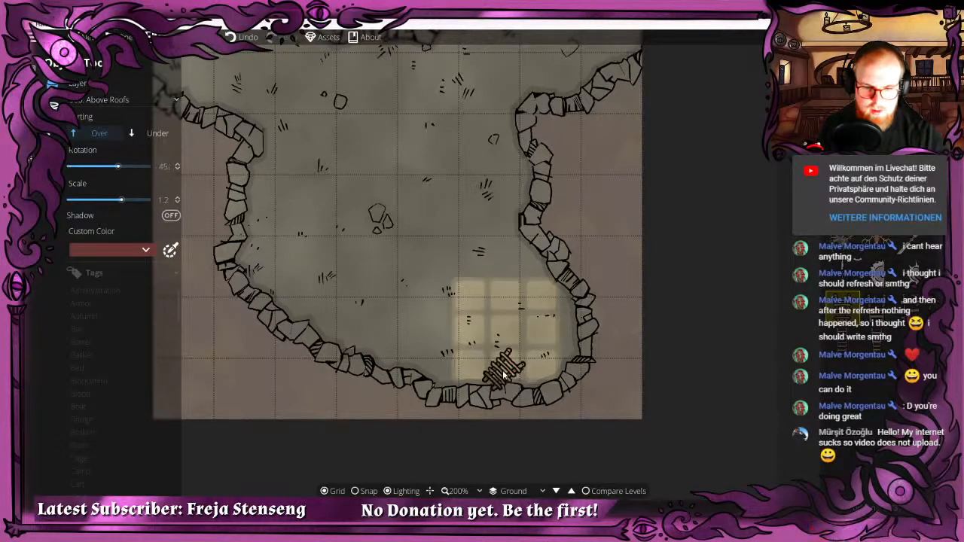
scroll(506, 380, "down", 4)
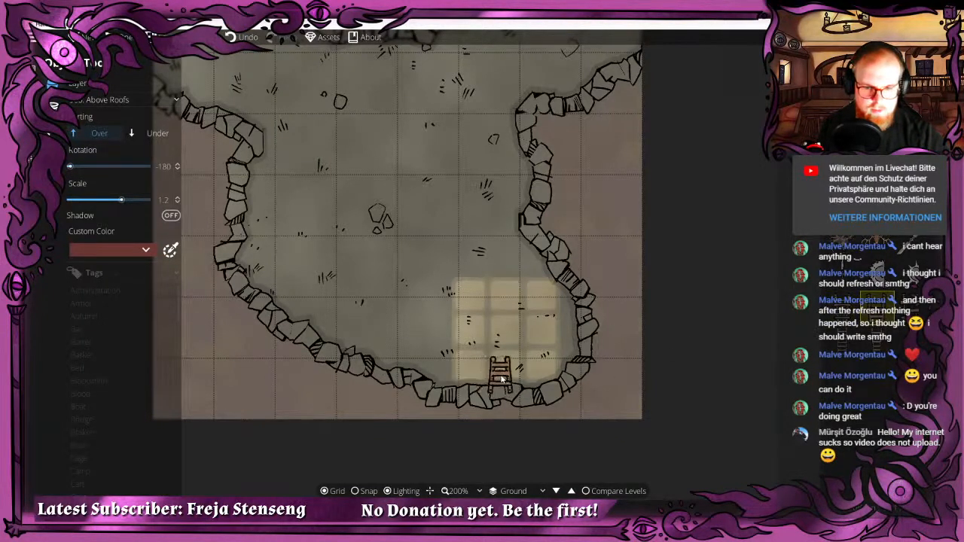
left_click(876, 342)
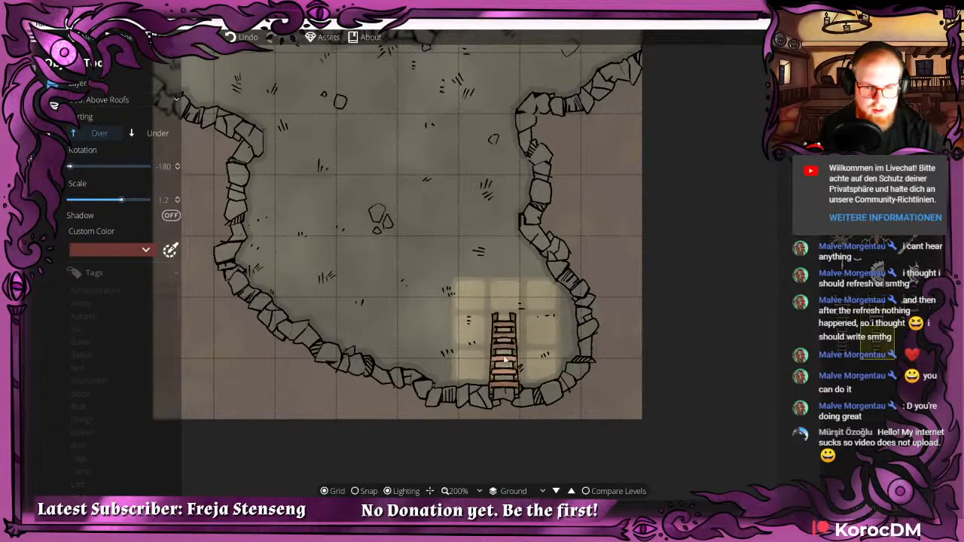
scroll(504, 359, "down", 3)
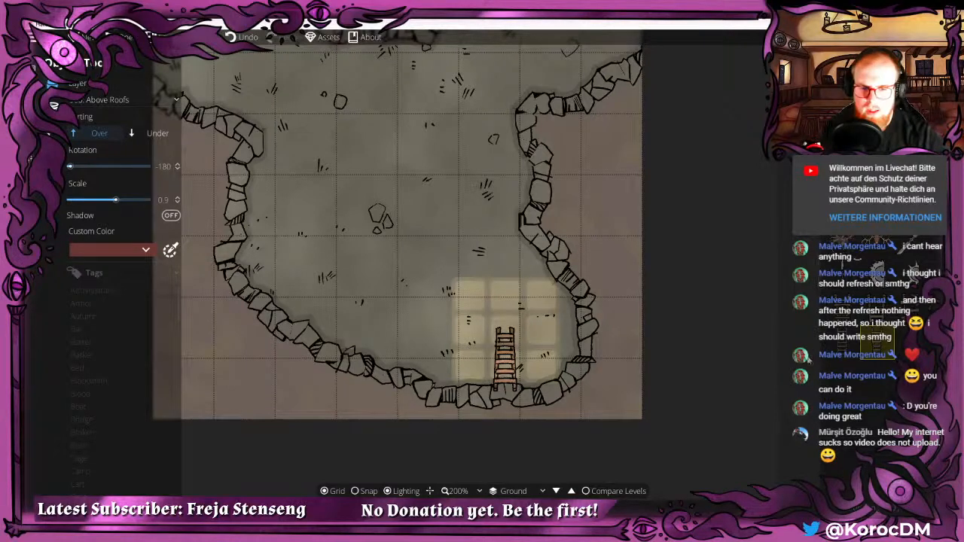
left_click(503, 359)
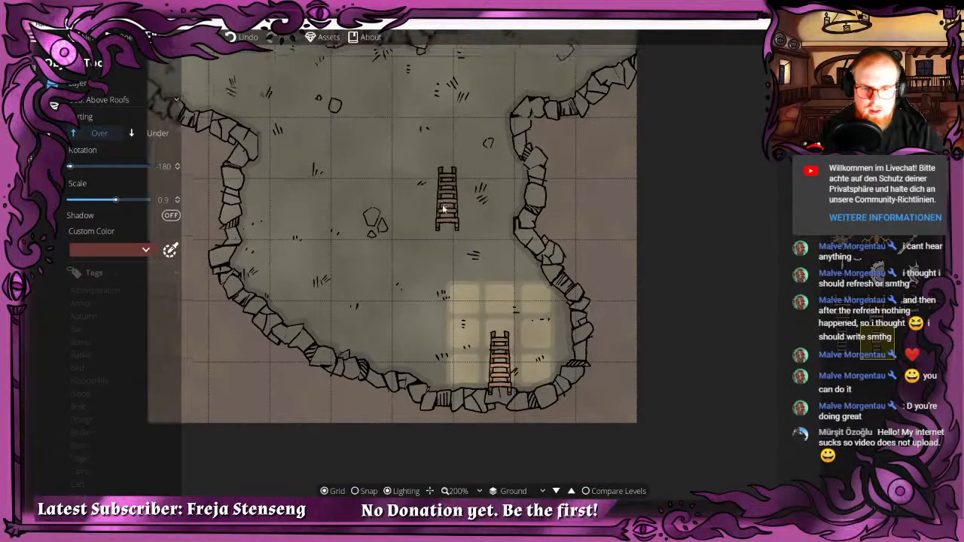
Enable level comparison with Hatch as the reference level, and set both the reference and current level opacities to 100%.
mouse_move(443, 209)
left_mouse_down()
mouse_move(486, 230)
mouse_move(448, 220)
left_mouse_up()
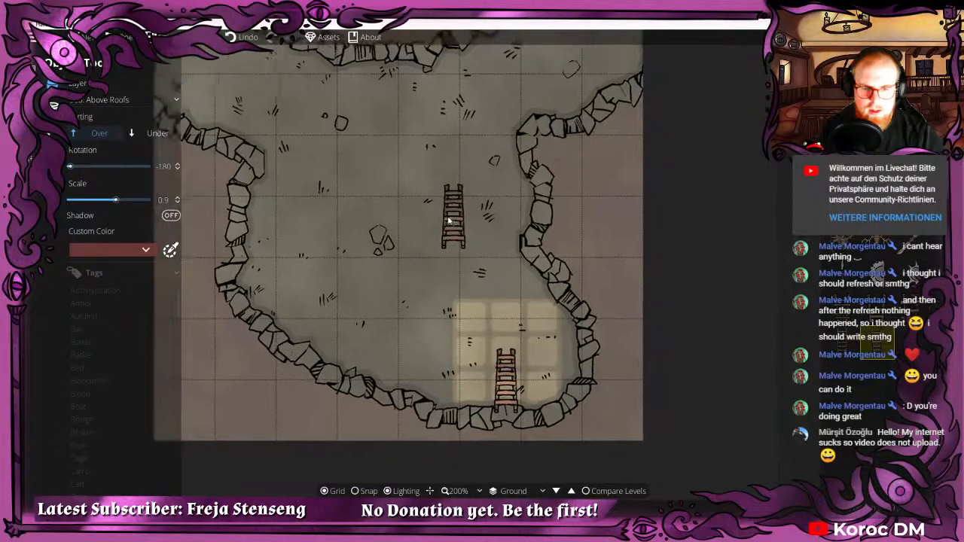
scroll(448, 220, "down", 2)
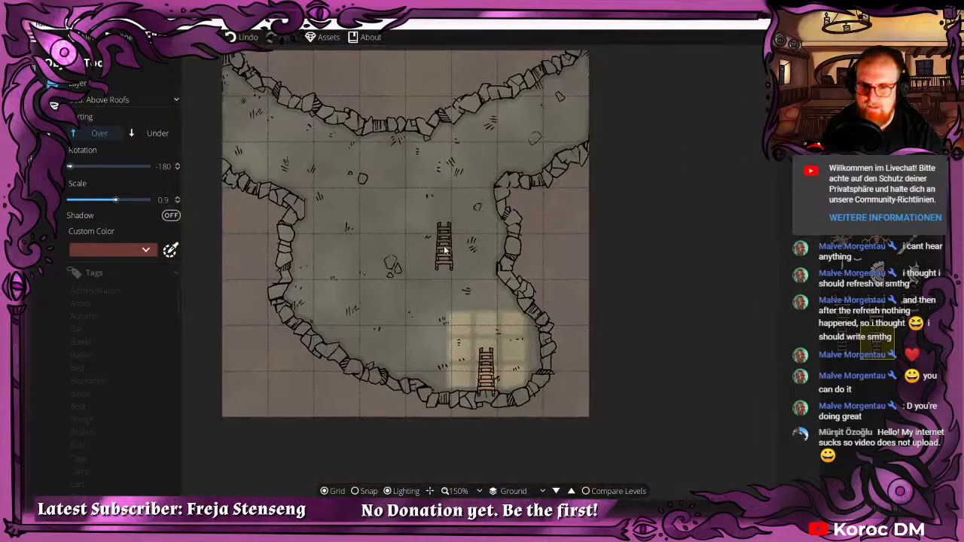
left_click(586, 490)
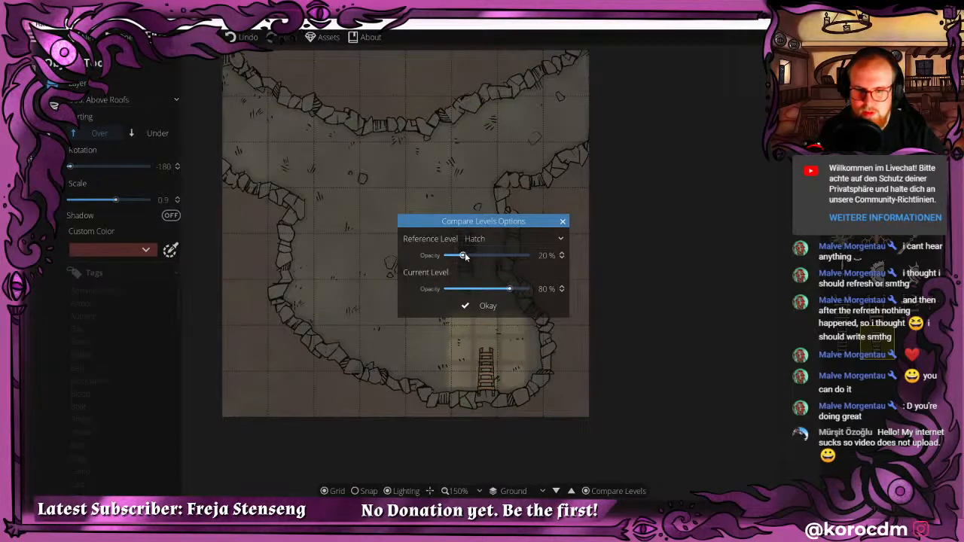
left_click_drag(512, 291, 567, 292)
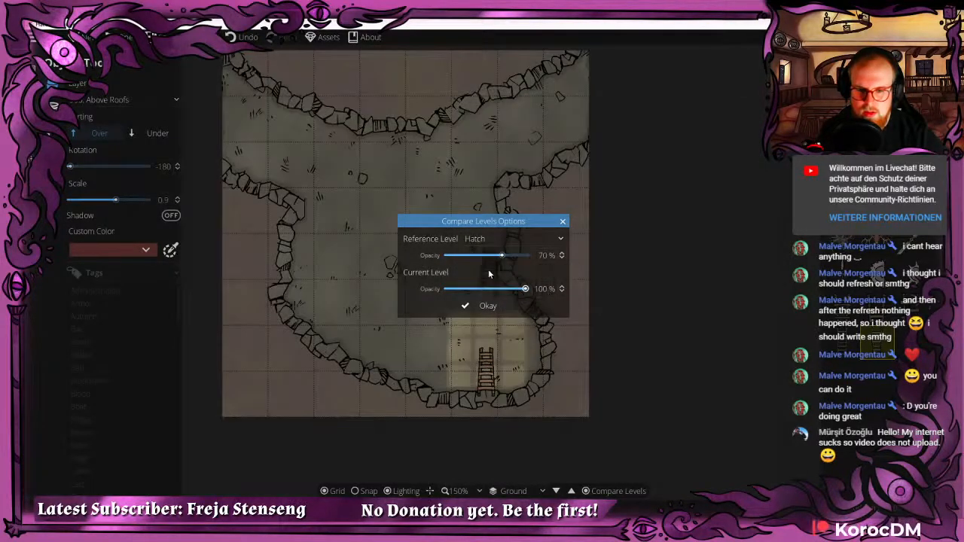
left_click_drag(504, 260, 472, 265)
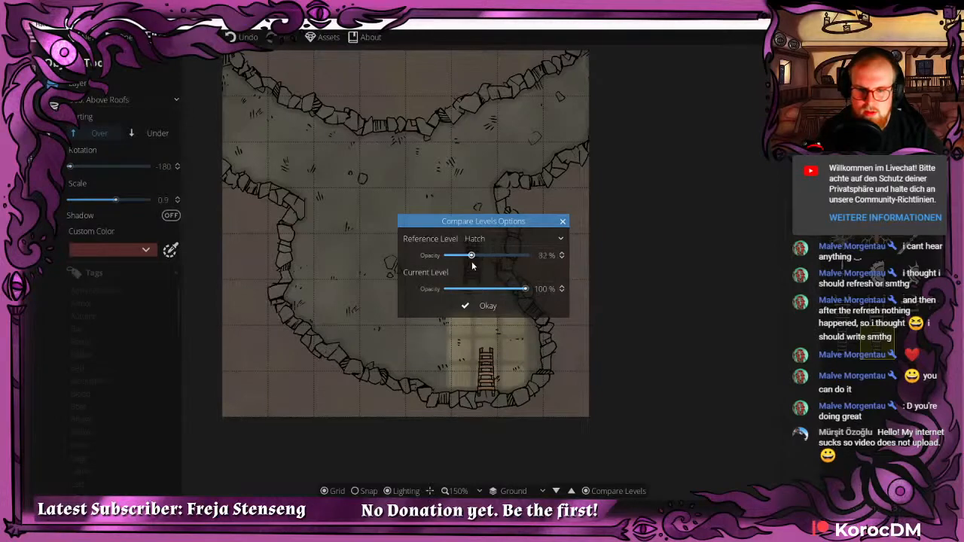
left_click(512, 245)
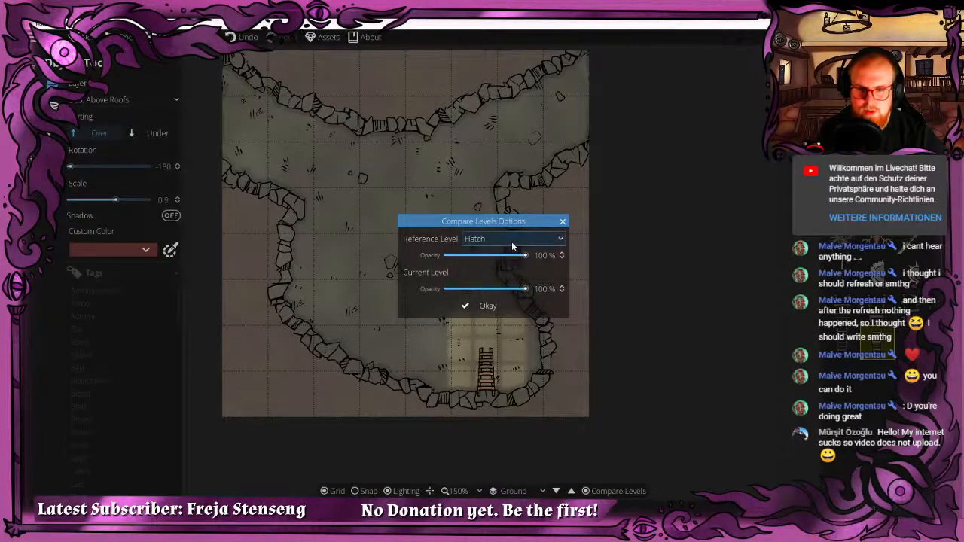
left_click(560, 222)
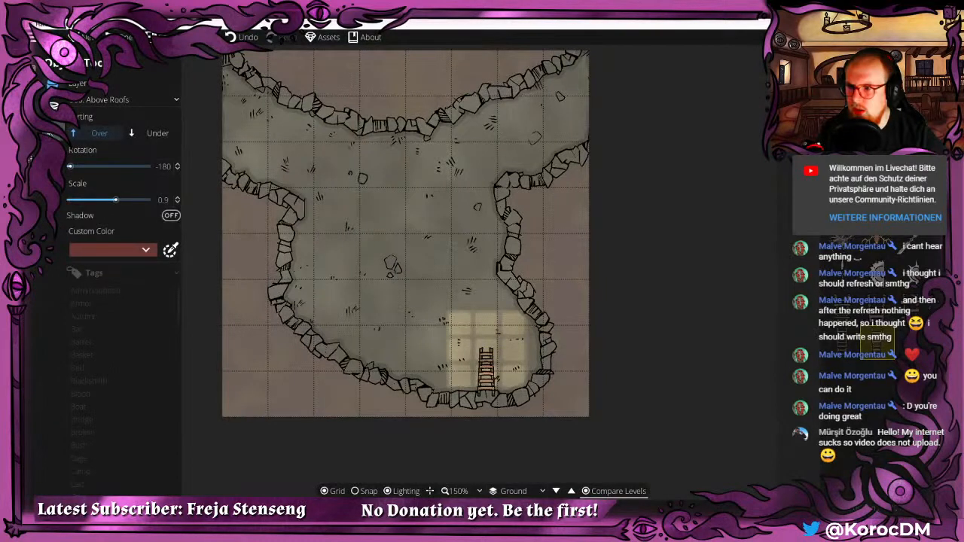
Open the level settings and examine the order of the Ground and Hatch levels.
left_click(33, 159)
left_click(88, 133)
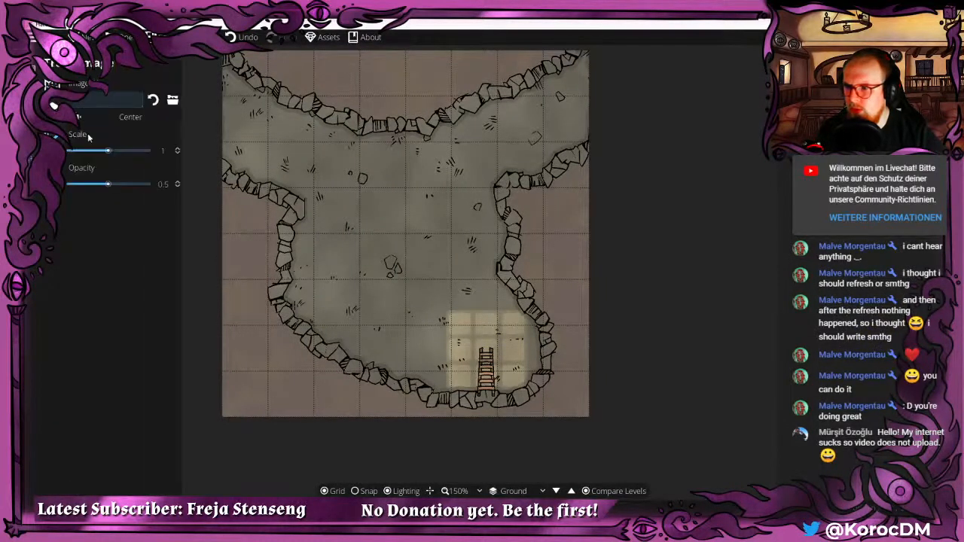
left_click(53, 104)
left_click_drag(98, 118, 96, 140)
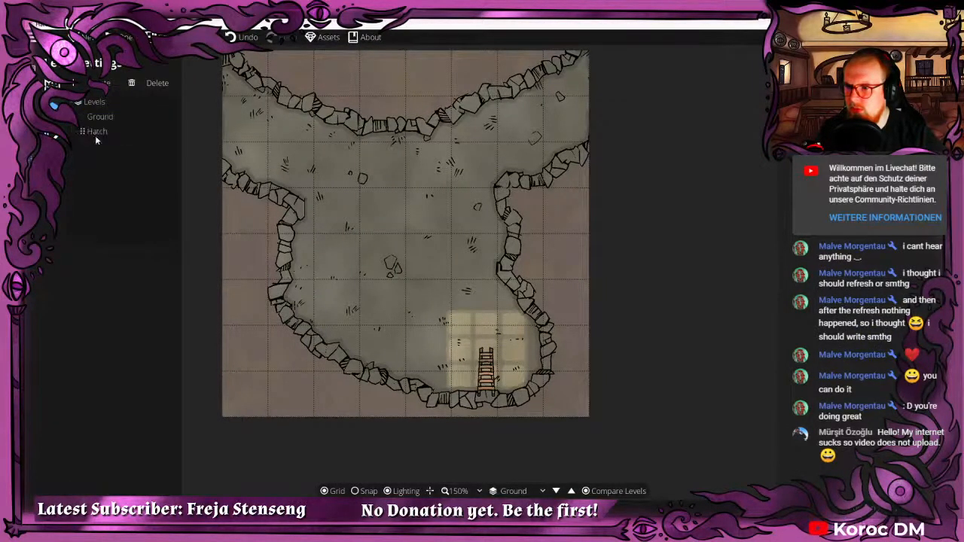
Try different opacities for the Hatch reference level and the current Ground level, and return both to 100%.
left_click(602, 491)
left_click_drag(525, 255, 490, 256)
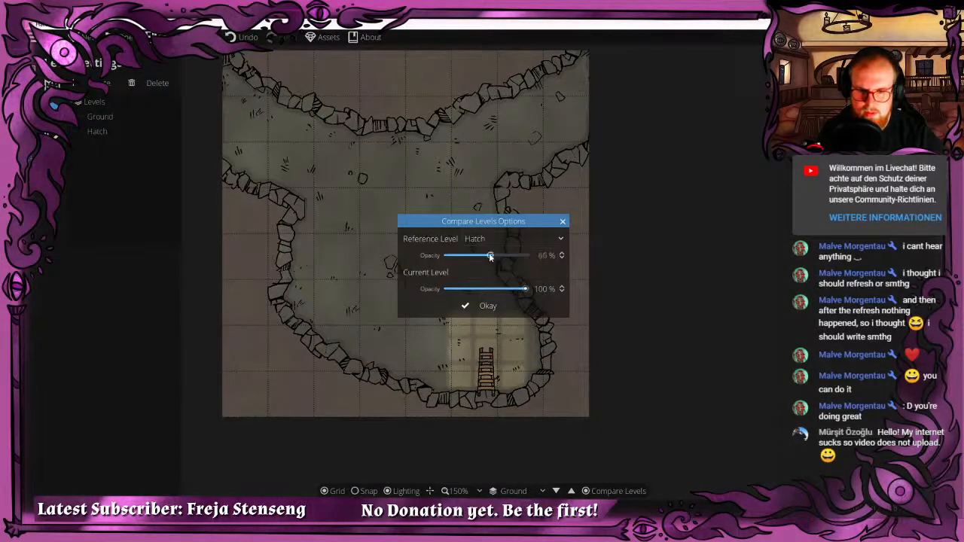
mouse_move(432, 260)
left_mouse_down()
mouse_move(526, 256)
mouse_move(497, 289)
mouse_move(452, 289)
mouse_move(480, 291)
mouse_move(446, 304)
left_mouse_up()
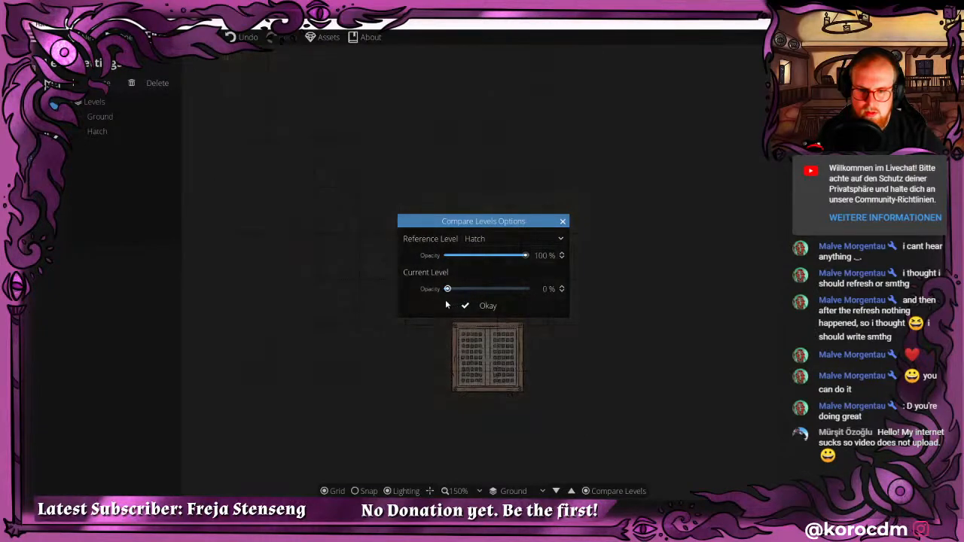
mouse_move(525, 256)
left_mouse_down()
mouse_move(432, 269)
mouse_move(536, 278)
left_mouse_up()
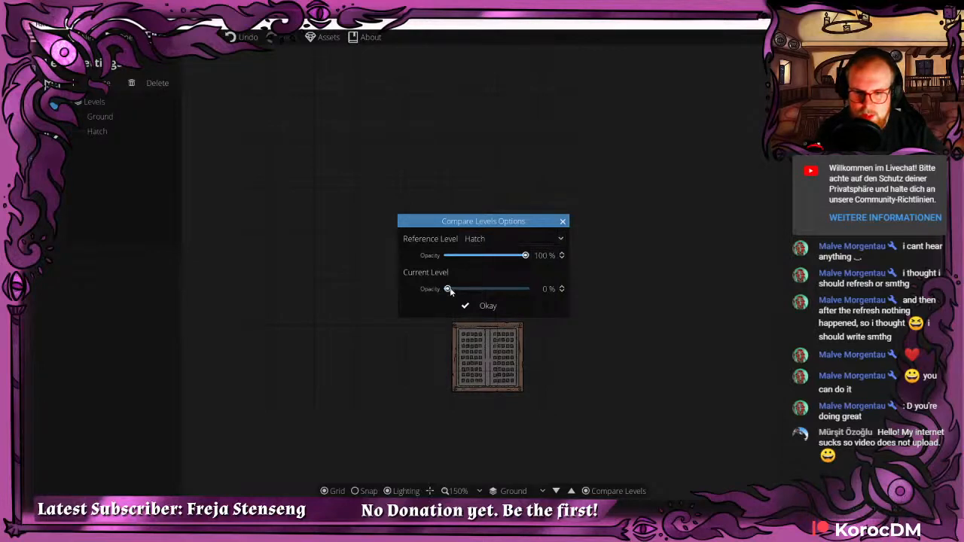
left_click_drag(448, 289, 532, 287)
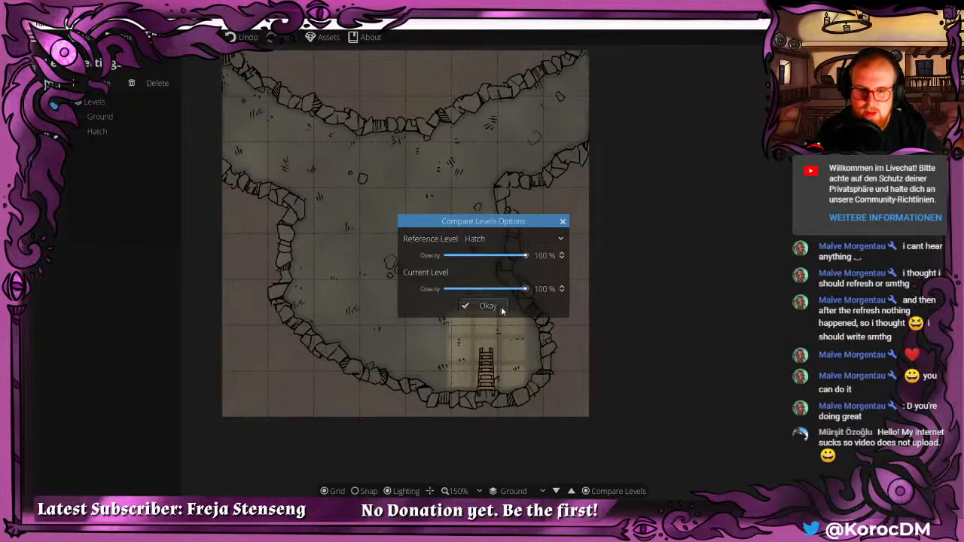
left_click(497, 306)
Switch to the Hatch level and set its opacity to 46% over the Ground reference level at 100%.
left_click(572, 491)
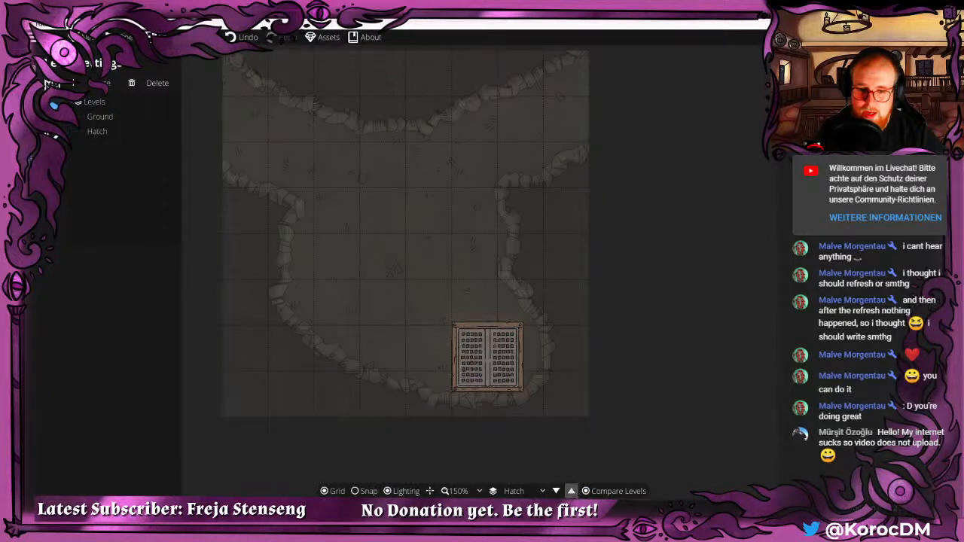
left_click(606, 491)
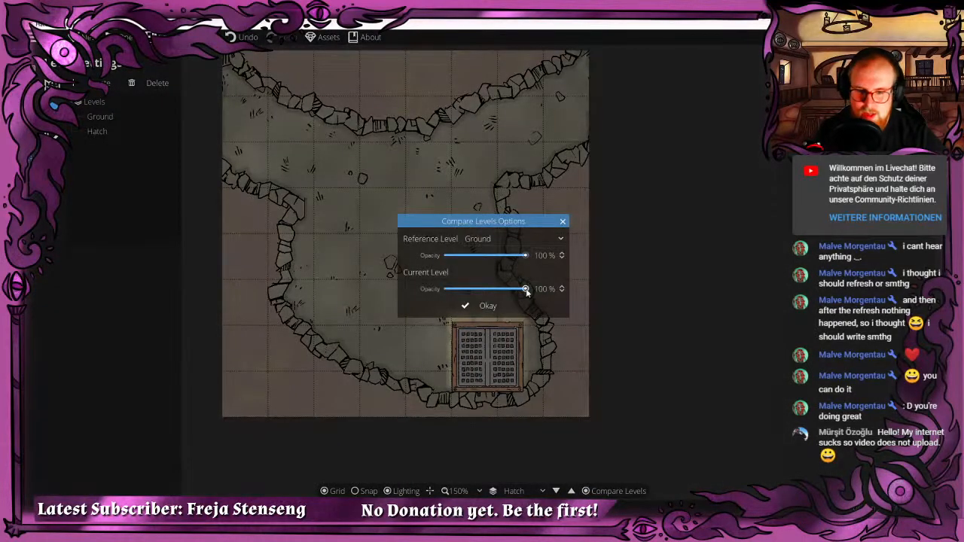
left_click_drag(525, 289, 478, 312)
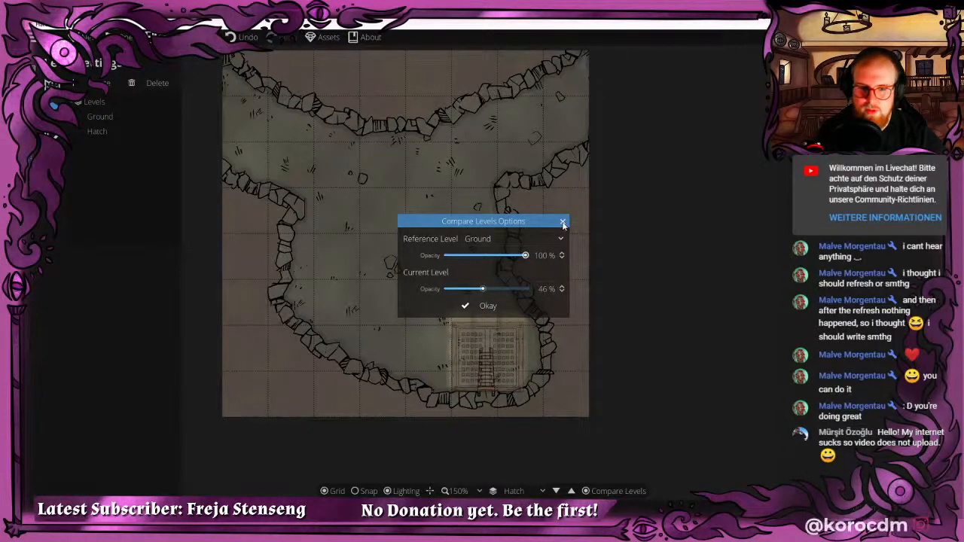
left_click_drag(524, 256, 516, 261)
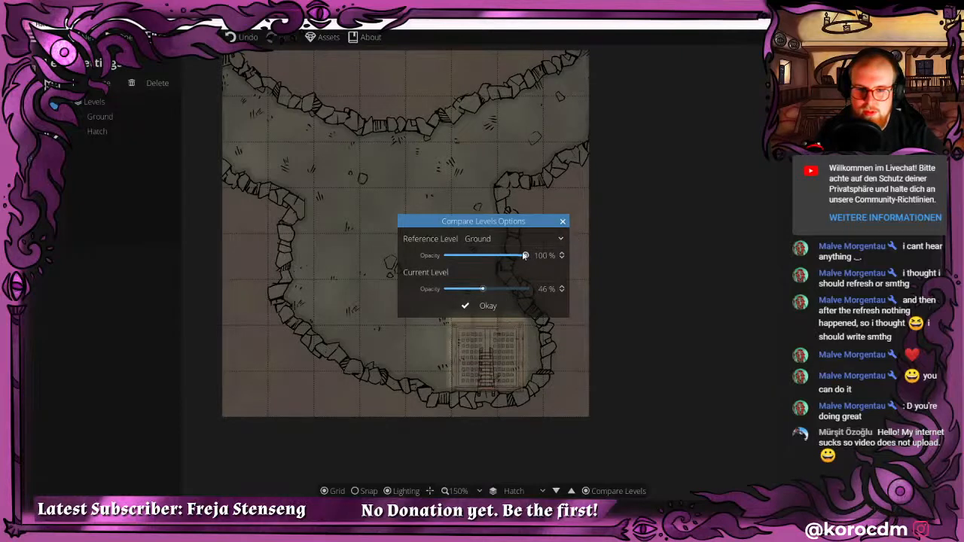
left_click(563, 221)
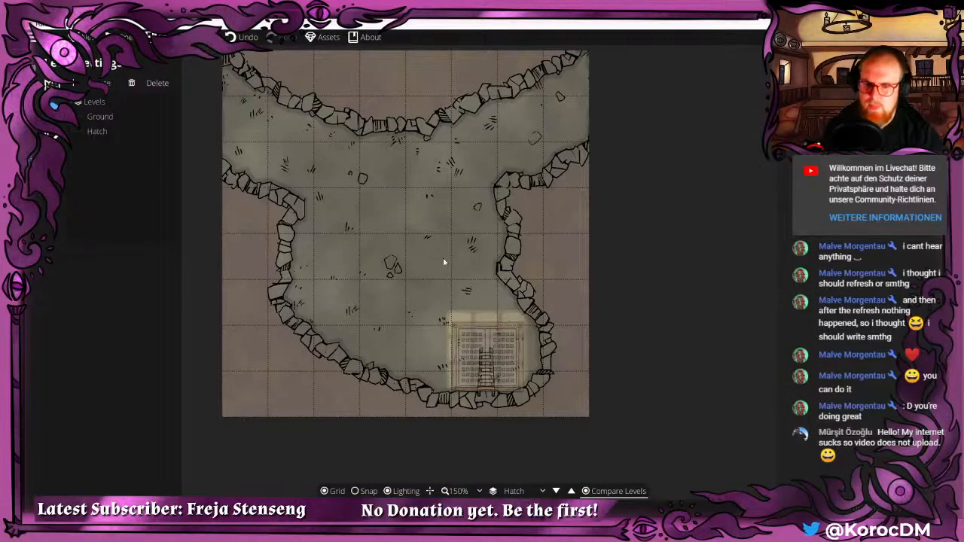
left_click_drag(443, 261, 486, 299)
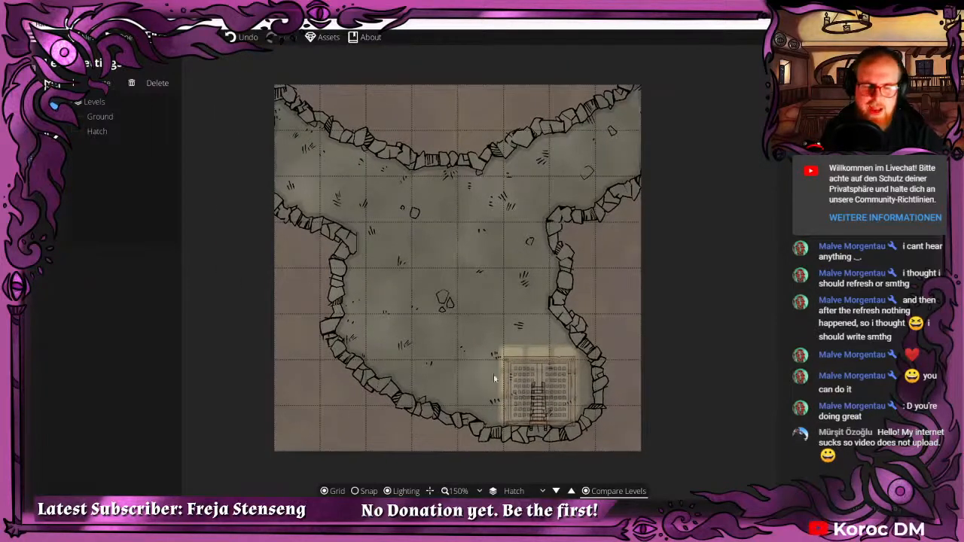
left_click_drag(413, 341, 381, 317)
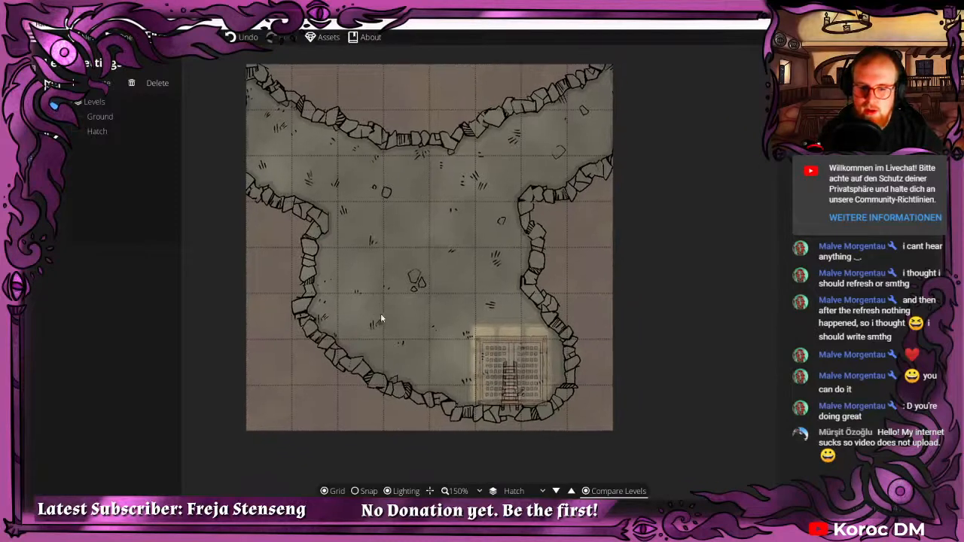
scroll(423, 277, "up", 2)
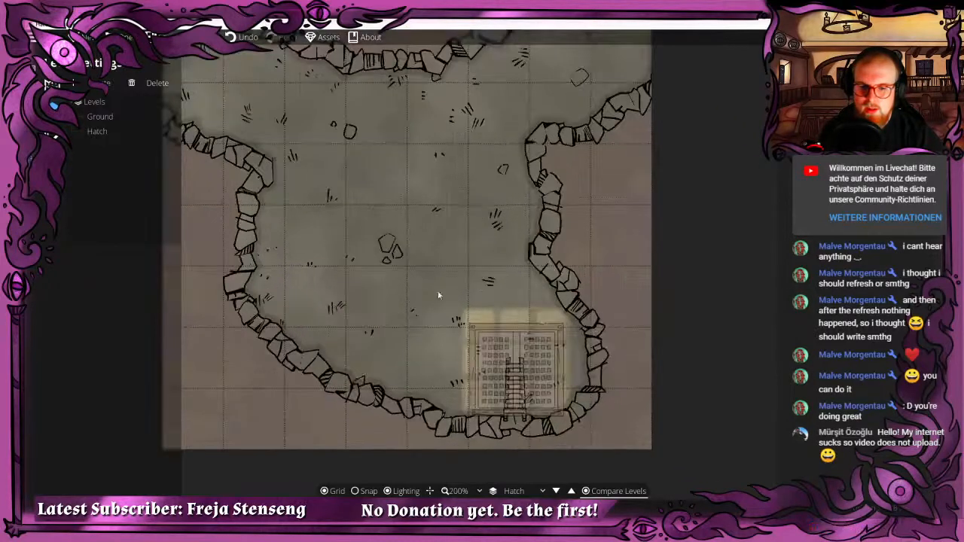
Return to the Ground level and place a large stalagmite cluster beside the cave's left wall, rotated 135 degrees at scale 0.9.
left_click(559, 492)
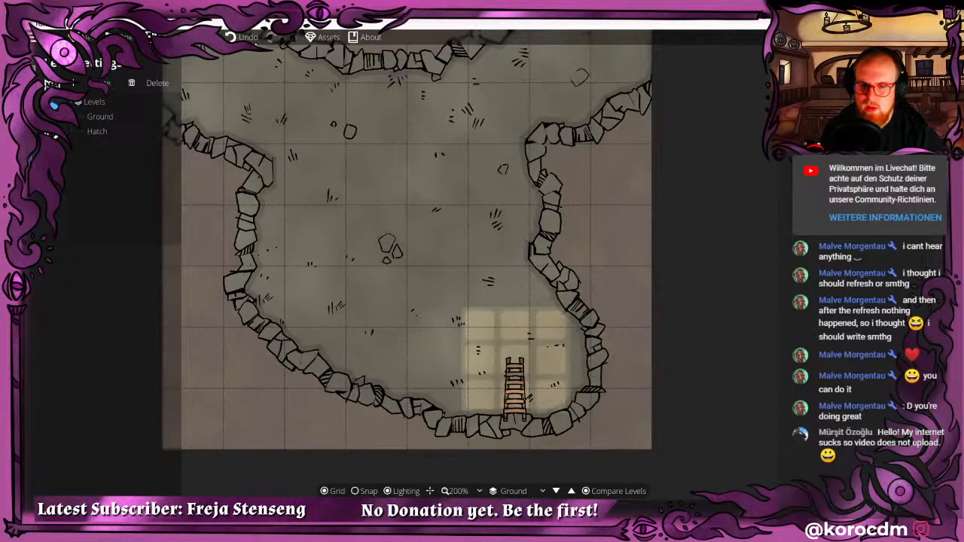
left_click_drag(217, 187, 243, 211)
left_click(98, 87)
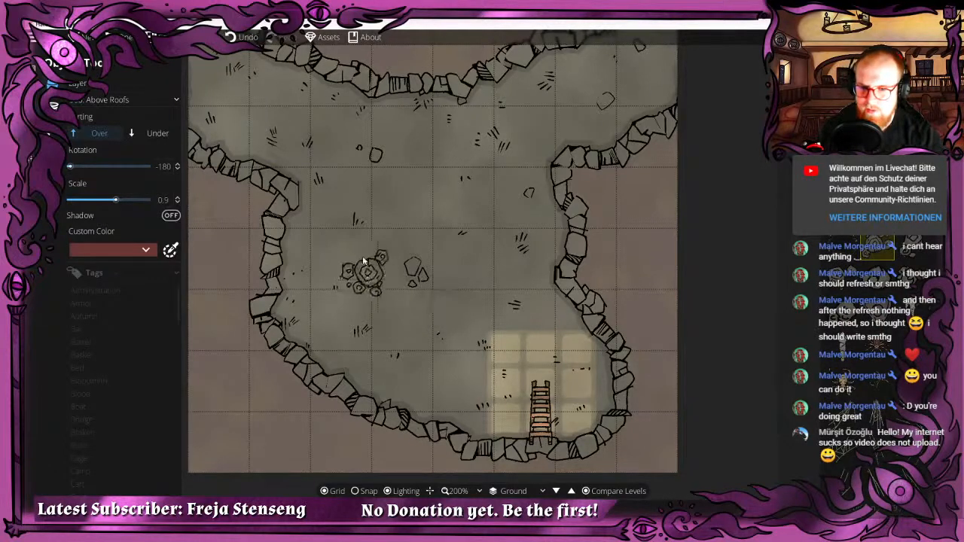
scroll(321, 235, "down", 2)
scroll(312, 220, "down", 2)
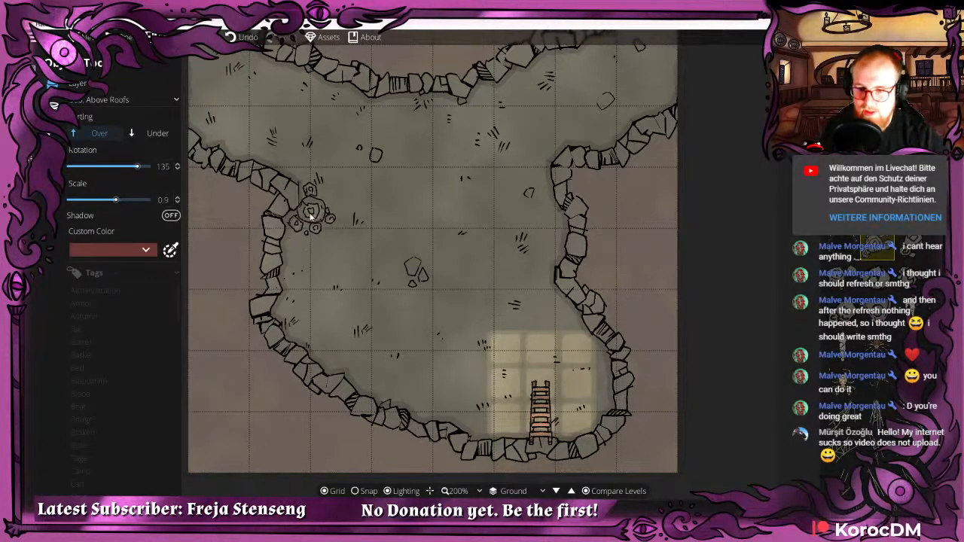
left_click(311, 220)
Place a smaller stalagmite cluster beside the cave's right wall, rotated 105 degrees at scale 1.
scroll(489, 219, "down", 6)
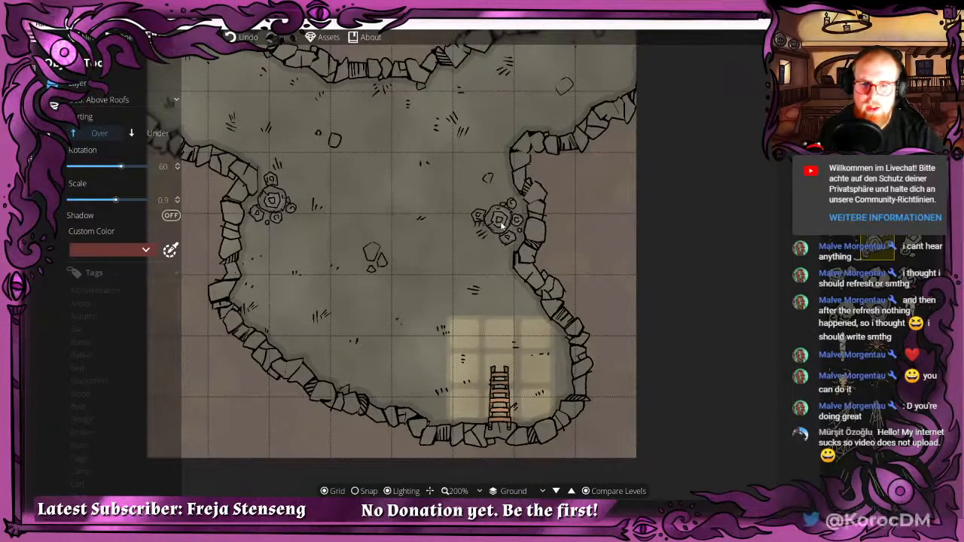
scroll(501, 223, "down", 2)
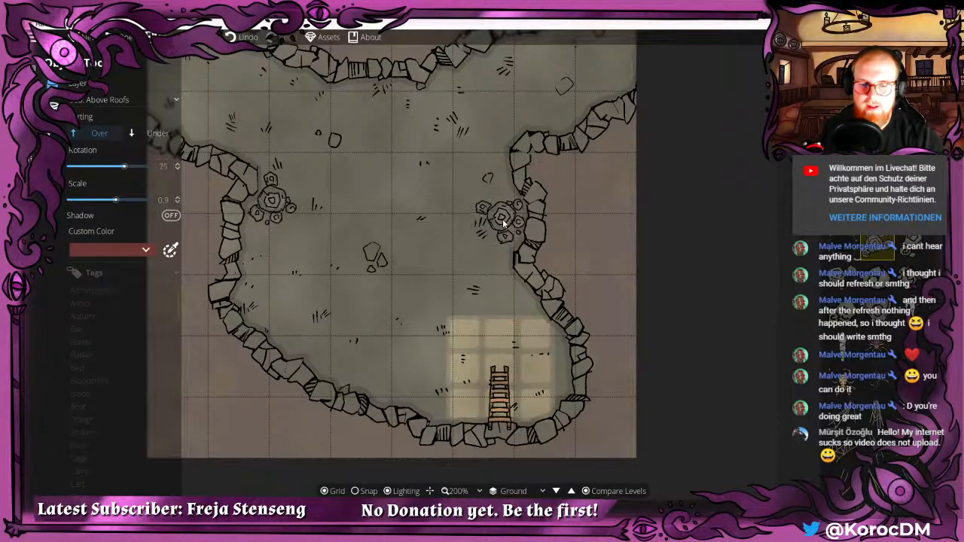
scroll(498, 218, "up", 4)
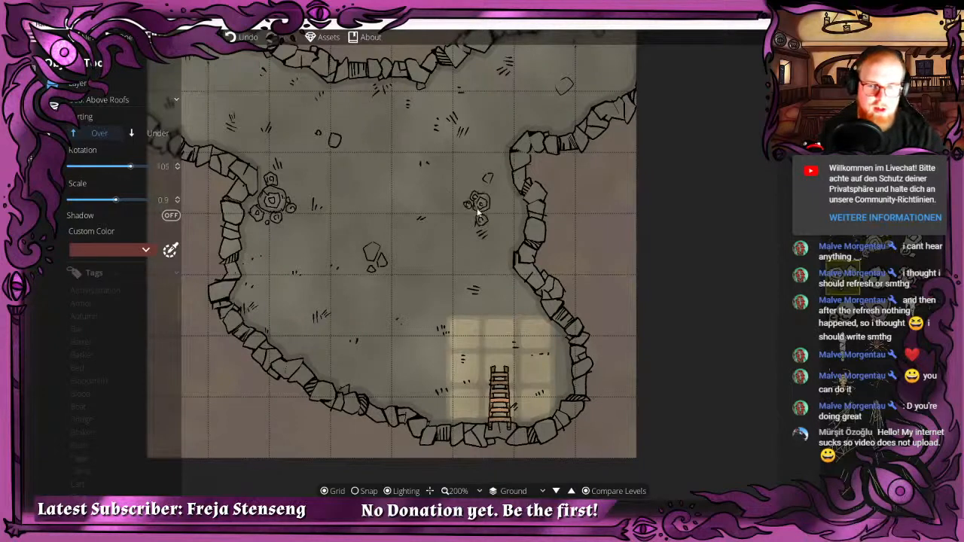
scroll(502, 210, "up", 1, "shift")
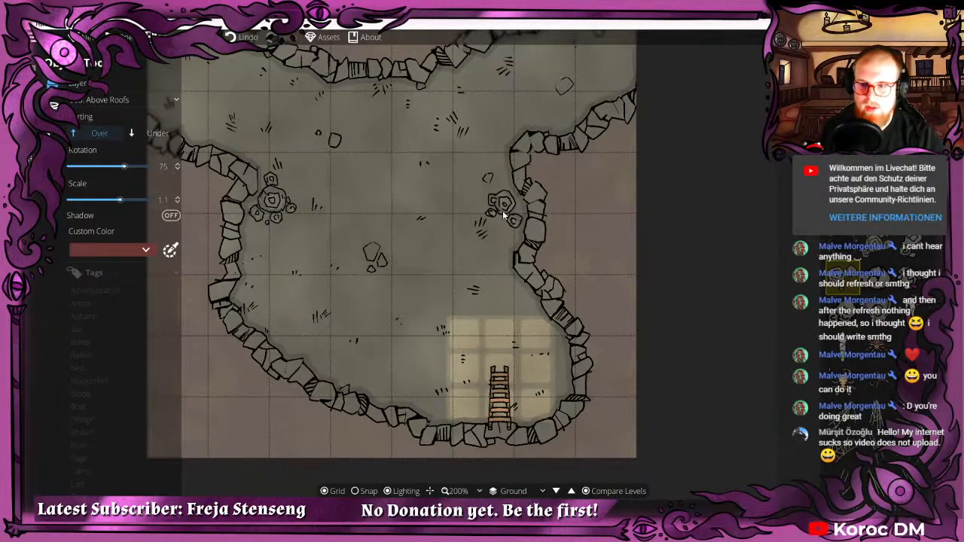
scroll(509, 217, "up", 6)
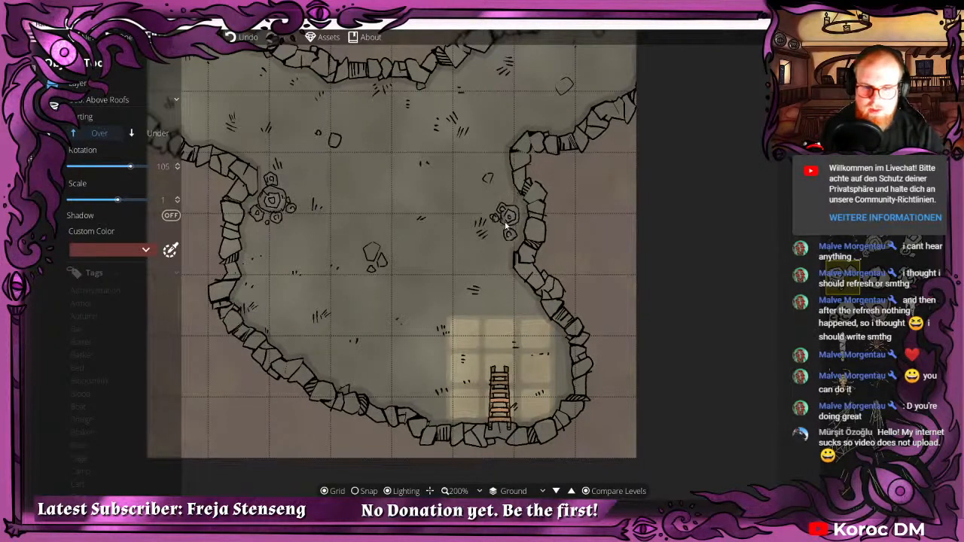
left_click(505, 220)
Try placing a large dark pit in the middle of the cave, and undo the placement.
left_click_drag(426, 254, 479, 278)
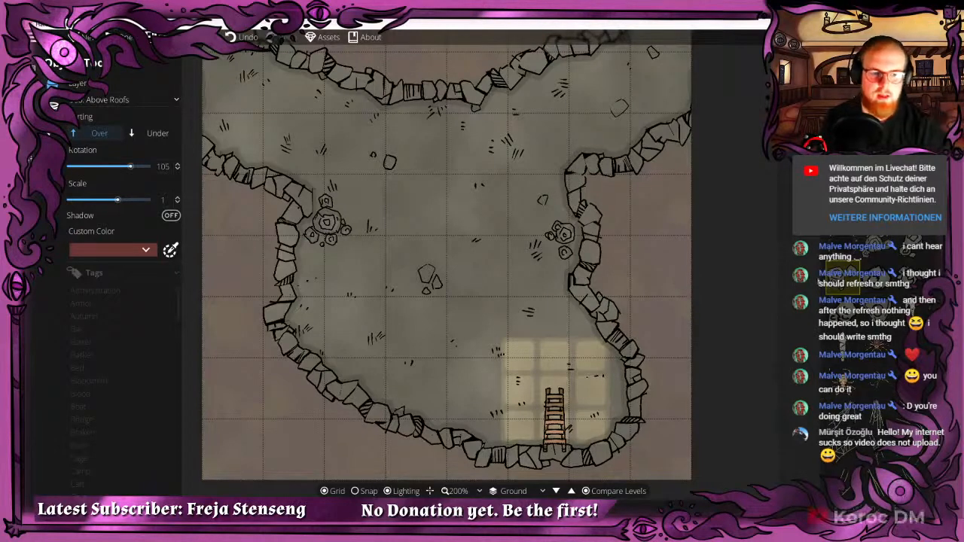
left_click(842, 235)
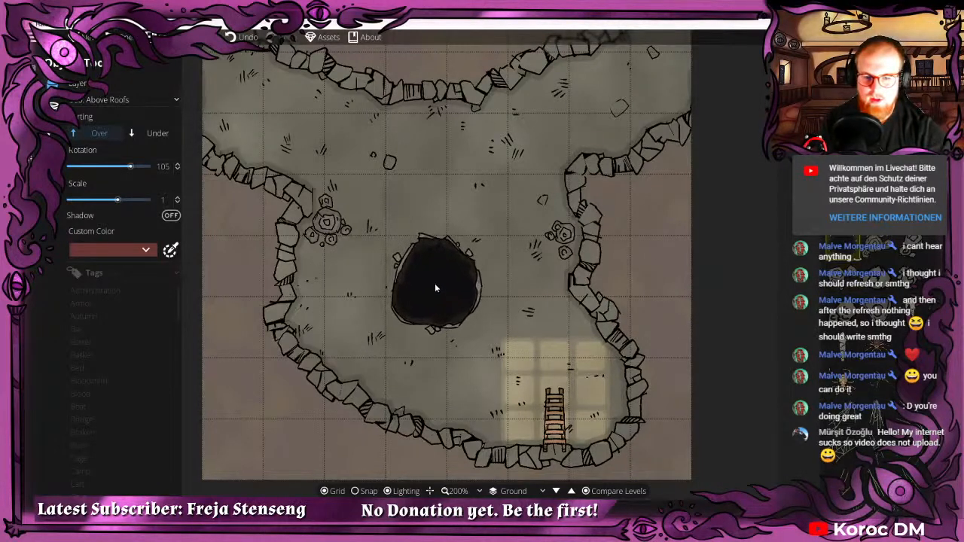
left_click(434, 298)
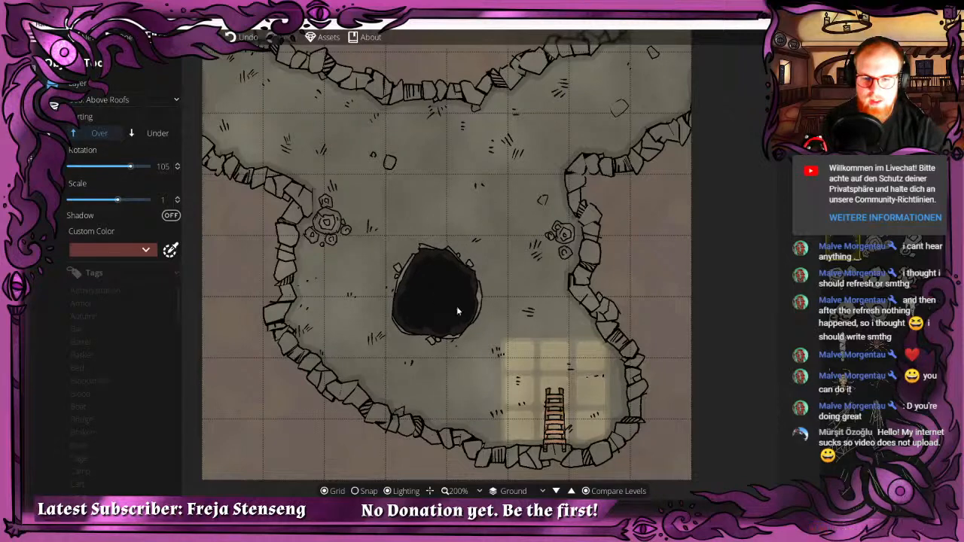
key("ctrl+z")
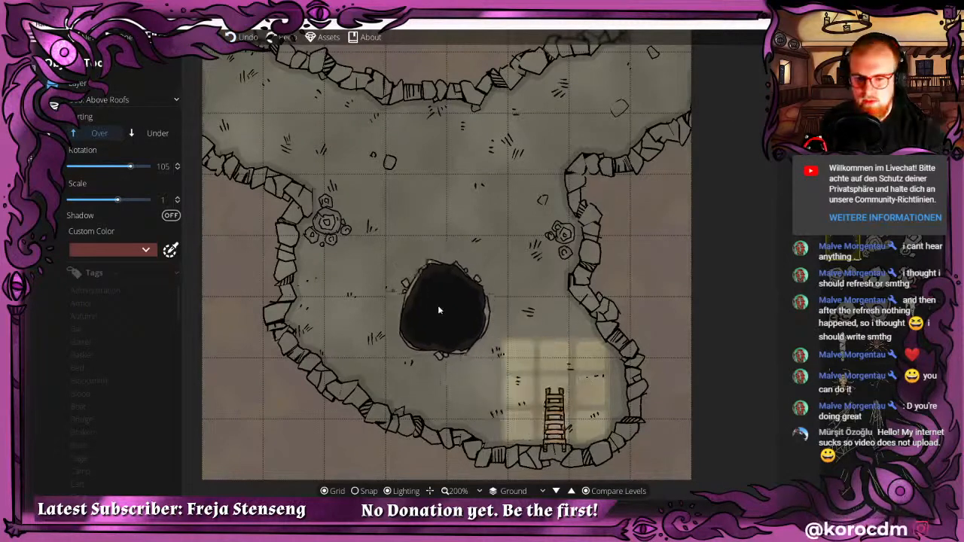
Place a smaller dark pit in the middle of the cave, rotated 60 degrees at scale 1.5.
scroll(441, 173, "down", 4)
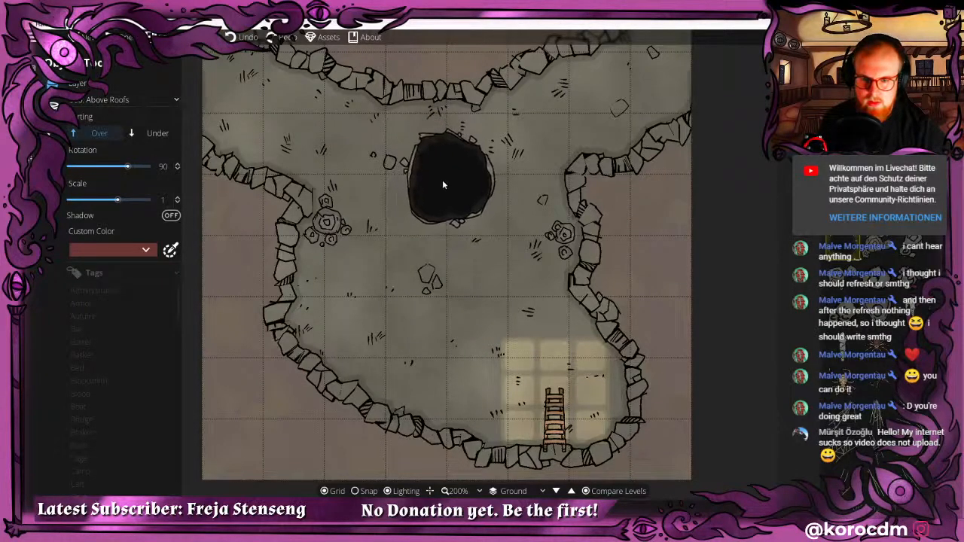
scroll(447, 223, "up", 4)
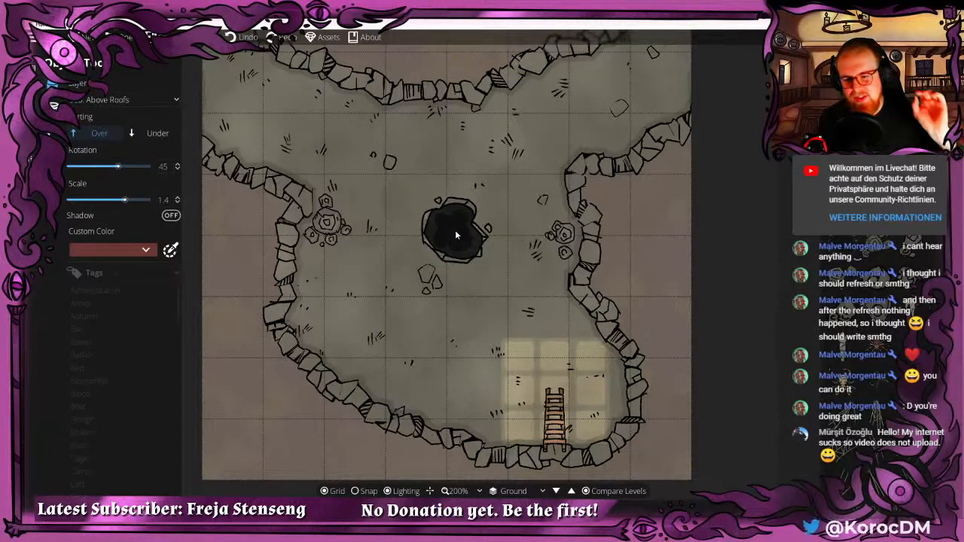
scroll(458, 229, "up", 1)
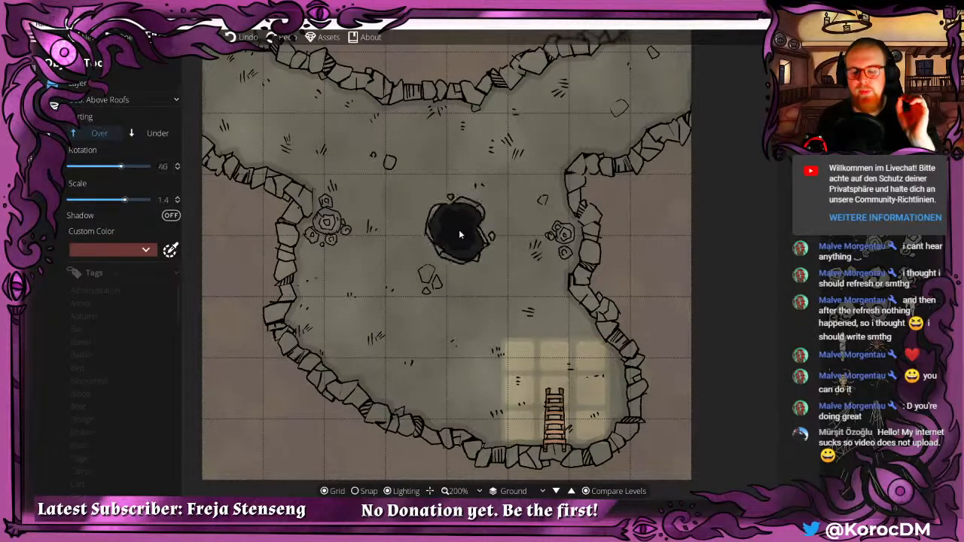
scroll(451, 225, "up", 1)
left_click(452, 231)
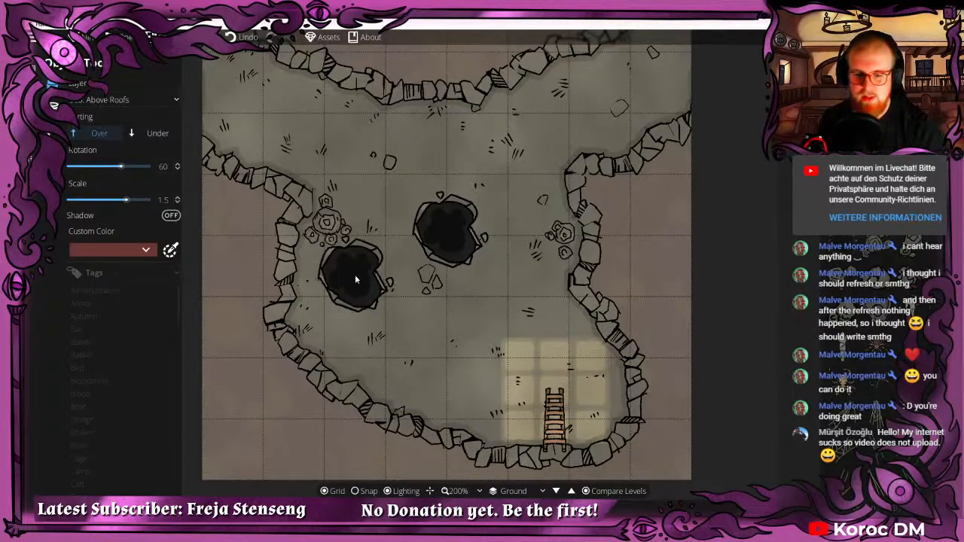
Pick a cave crystal object and set its custom color to a vivid pink, hex a63d72.
left_click_drag(412, 338, 465, 402)
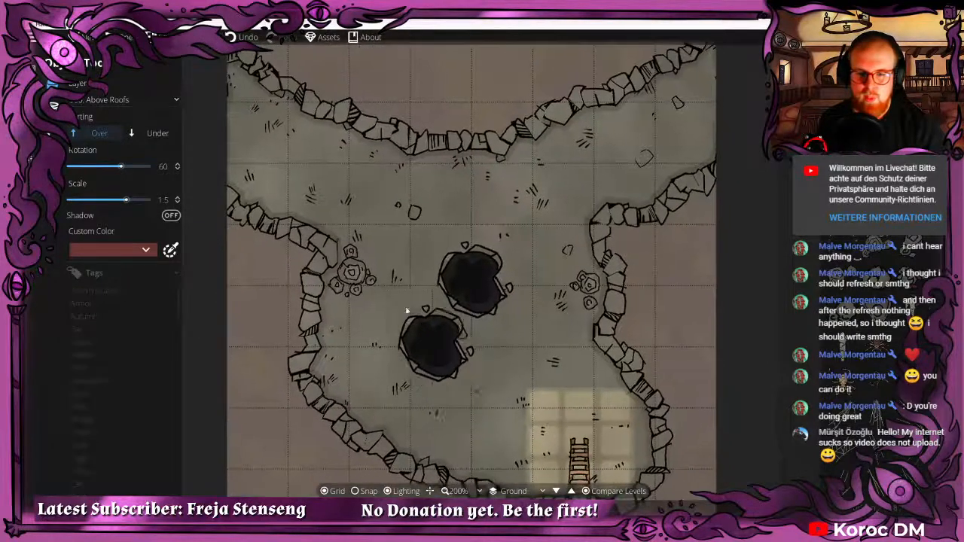
left_click_drag(503, 265, 506, 151)
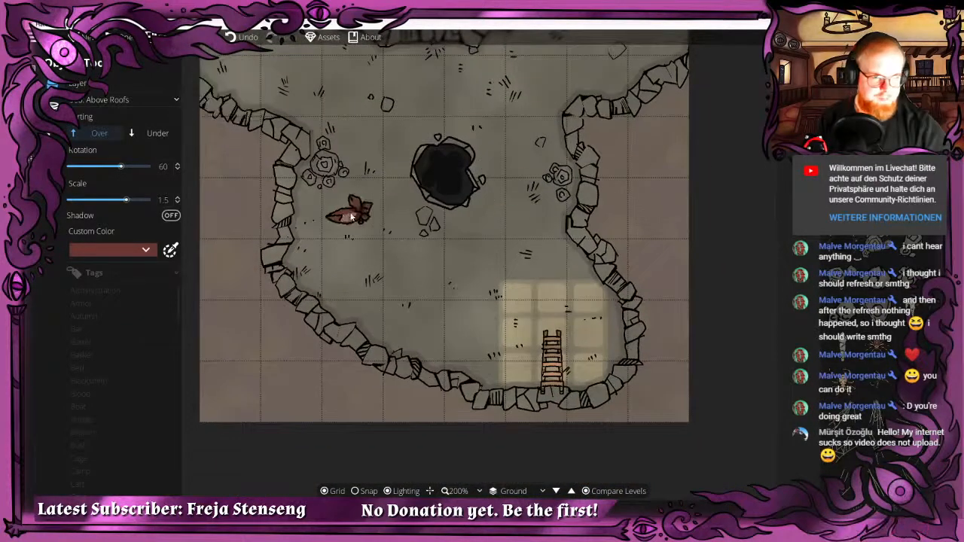
scroll(407, 286, "down", 6)
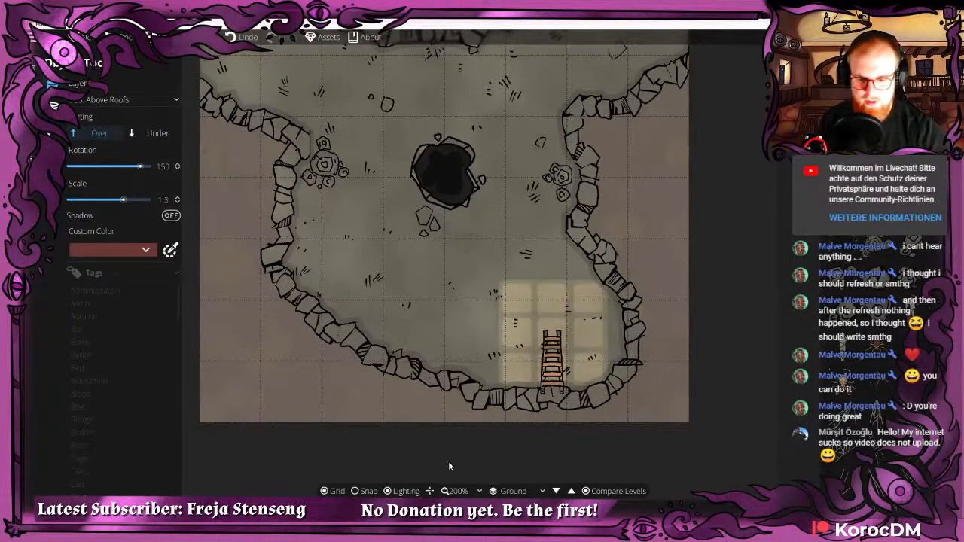
left_click(134, 250)
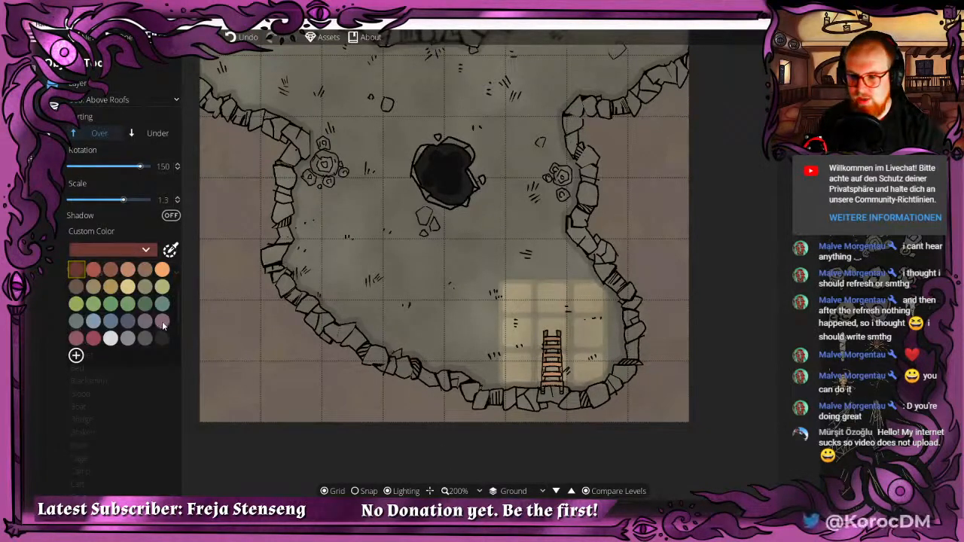
left_click(162, 322)
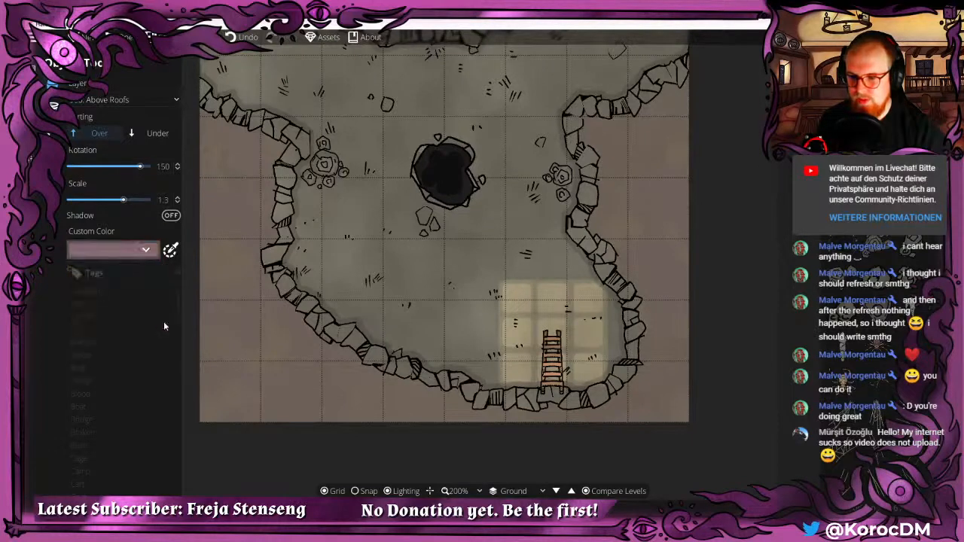
left_click(171, 250)
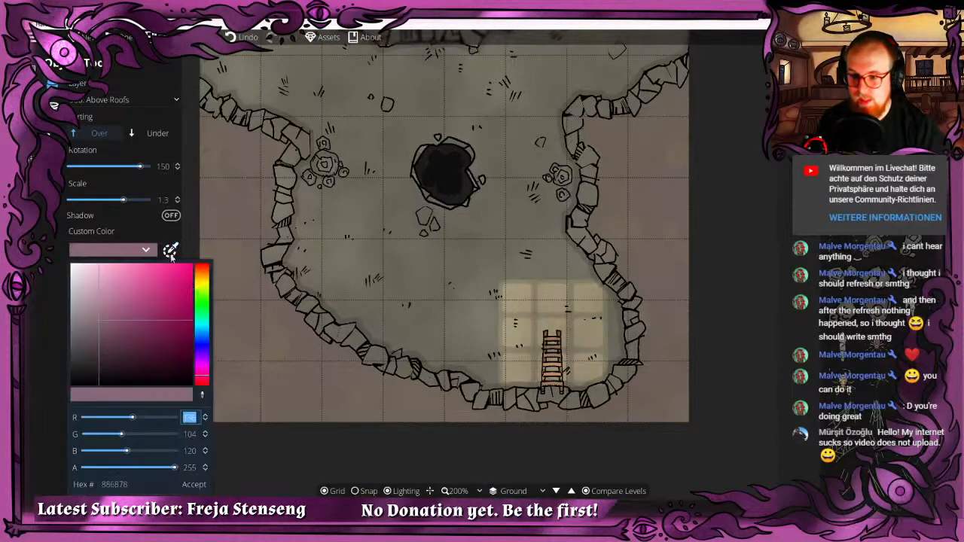
left_click(147, 305)
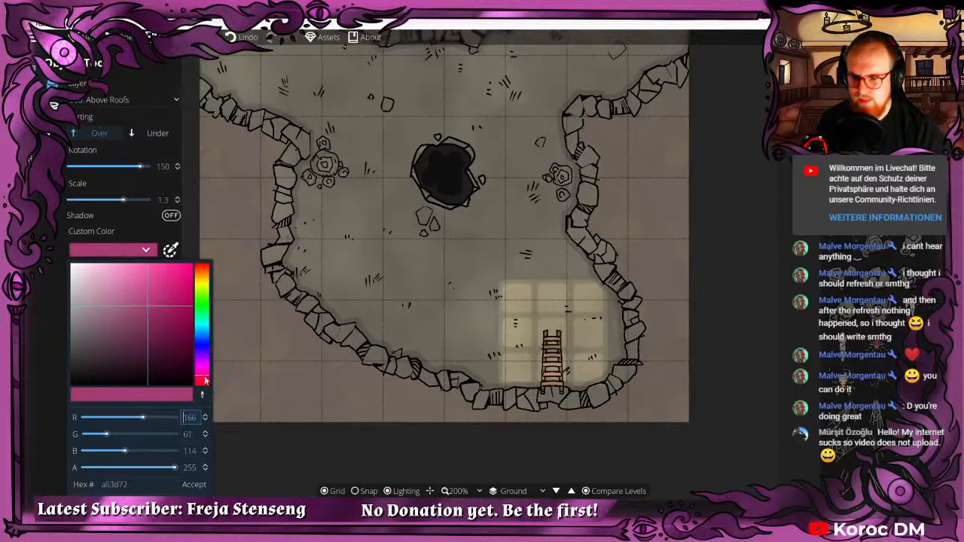
left_click(192, 485)
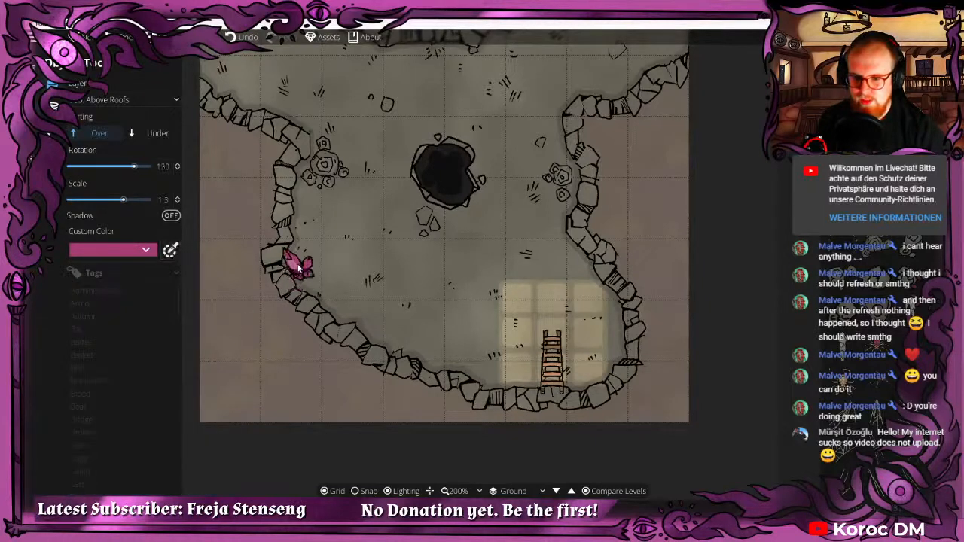
Place the pink crystal against the cave's lower left wall at scale 1.3, angled into the cave.
left_click_drag(285, 261, 316, 319)
scroll(314, 318, "down", 5)
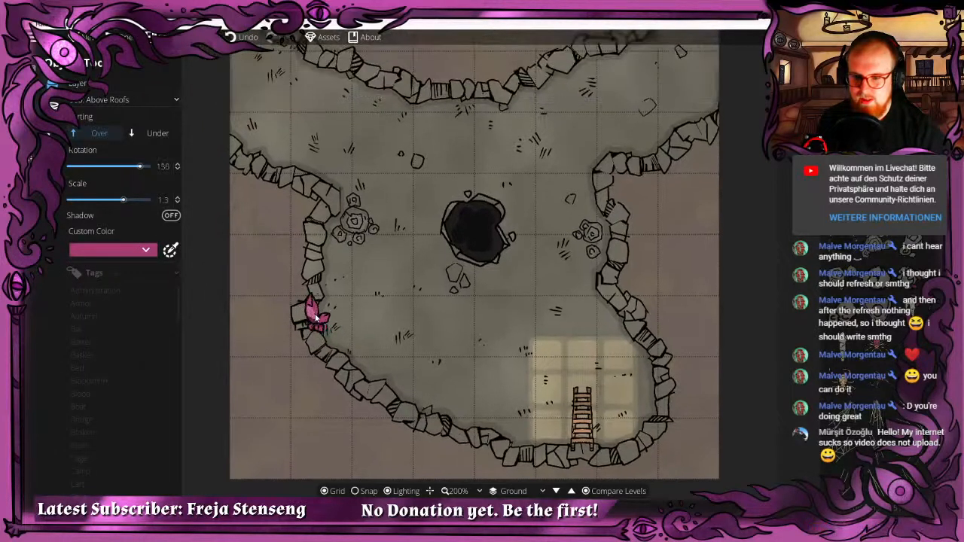
scroll(317, 320, "down", 1)
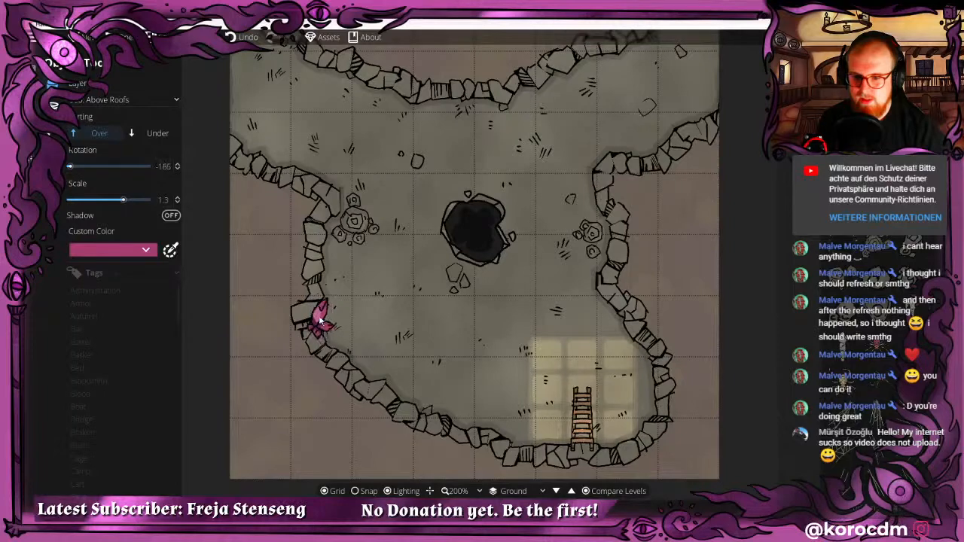
left_click(319, 319)
Decorate the upper wall with a small crystal rotated 60 degrees at scale 1.3 and a Cave Crystals 06 cluster rotated 105 degrees at scale 1.1.
left_click_drag(386, 249, 331, 293)
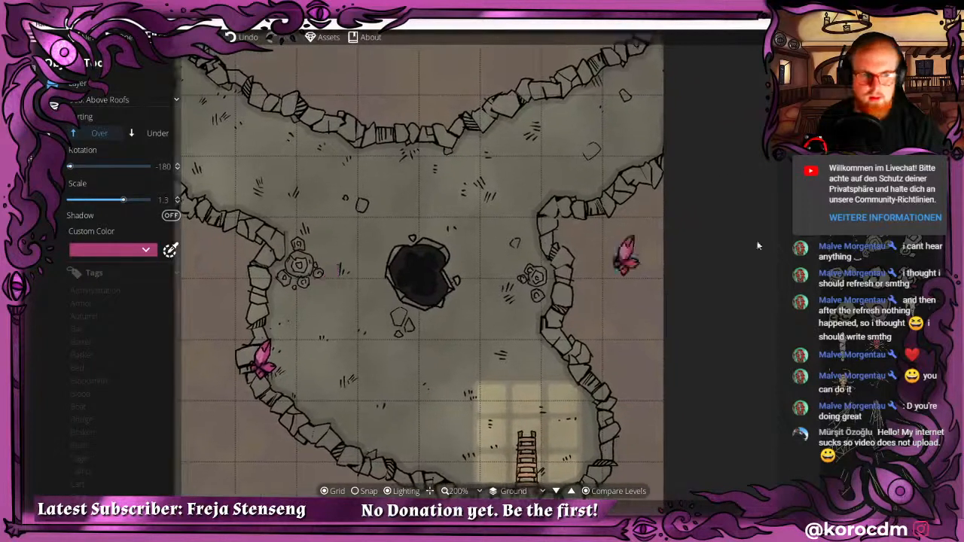
scroll(443, 156, "up", 7)
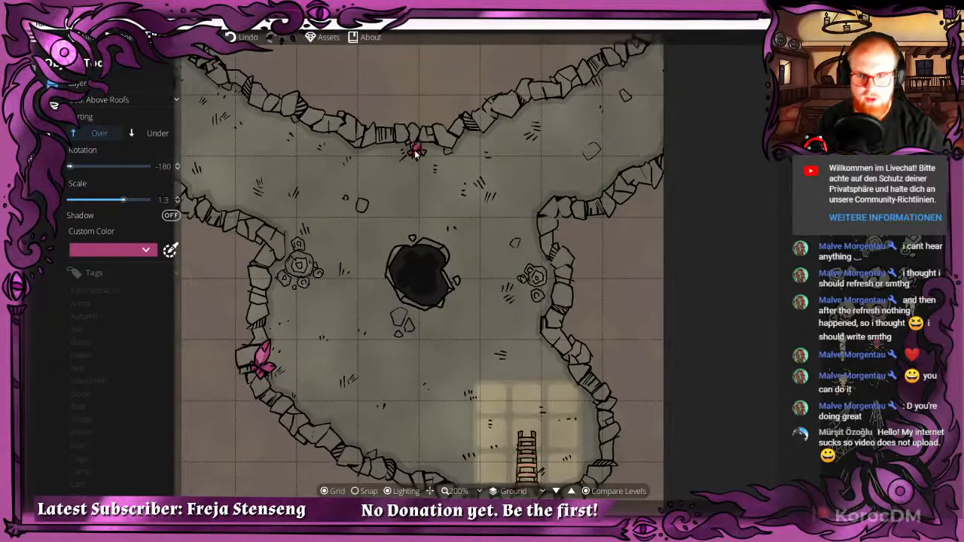
left_click(467, 136)
left_click_drag(479, 256, 447, 184)
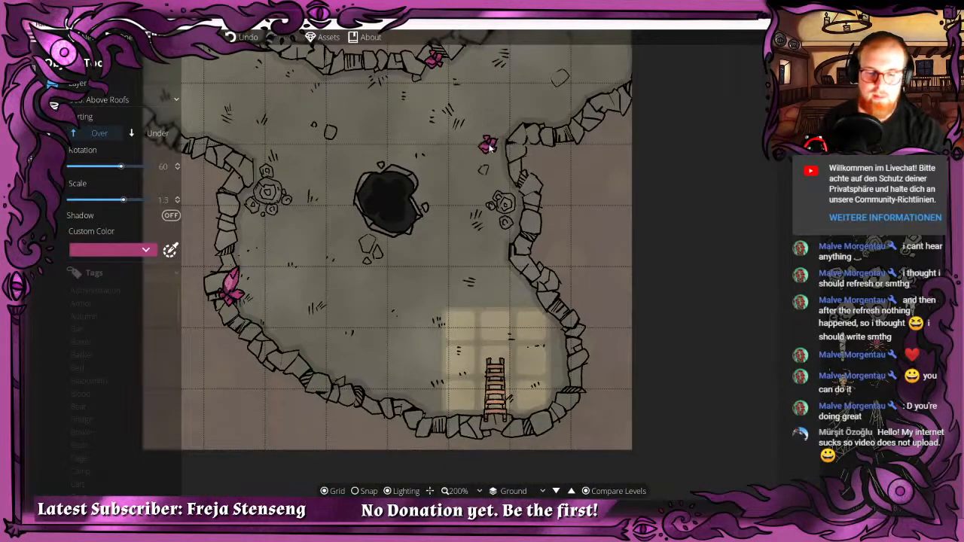
left_click_drag(488, 146, 471, 189)
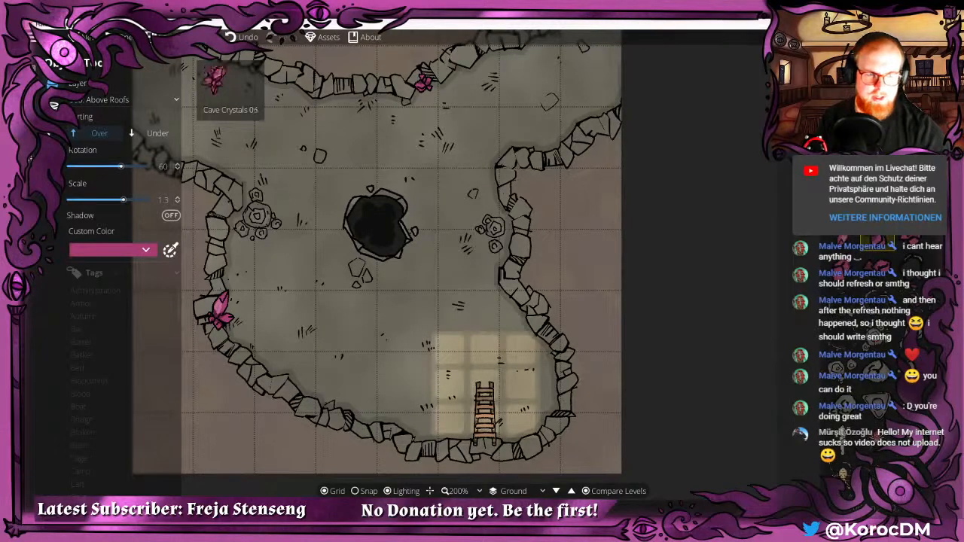
scroll(308, 104, "up", 3)
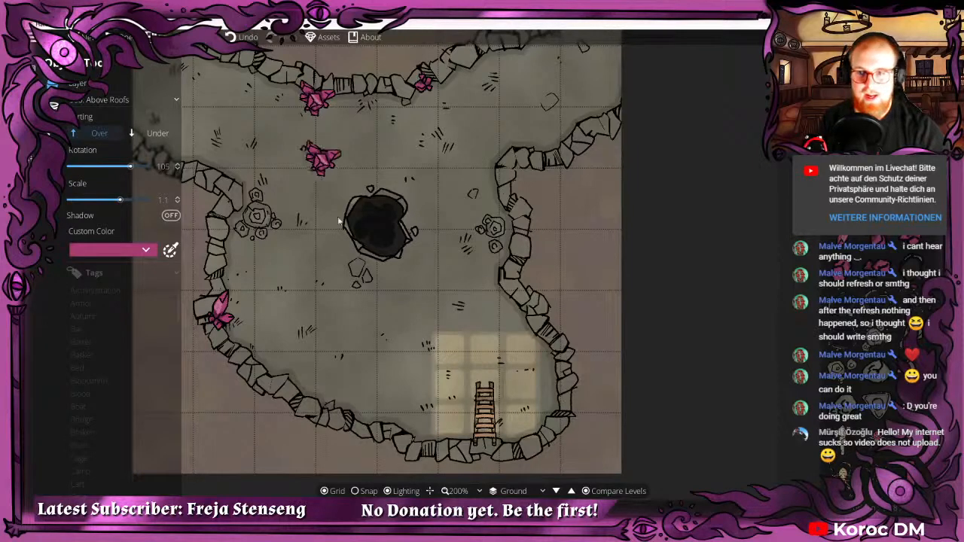
Place another large crystal cluster on the bottom wall west of the ladder, rotated 105 degrees at scale 1.1.
left_click_drag(322, 158, 388, 312)
left_click_drag(434, 336, 444, 277)
scroll(448, 273, "down", 1)
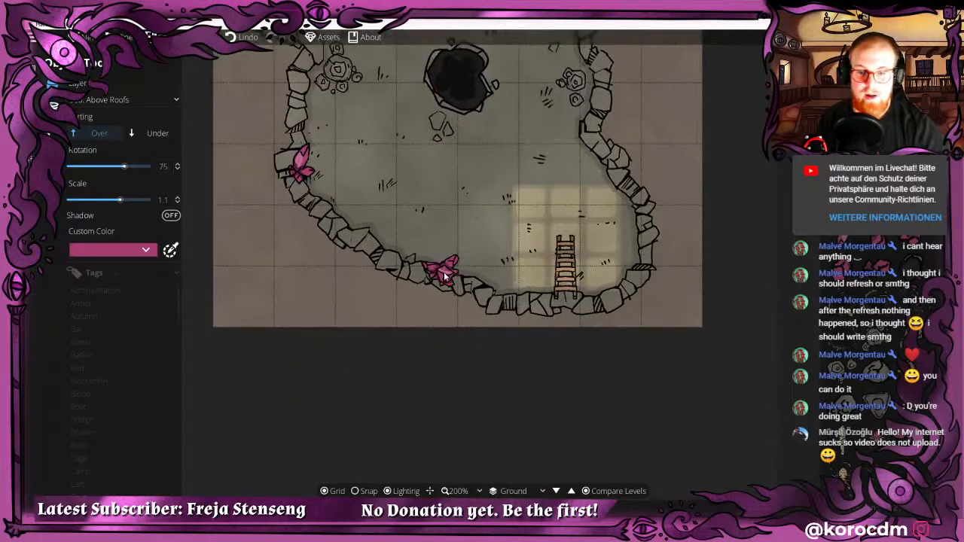
scroll(444, 277, "up", 2)
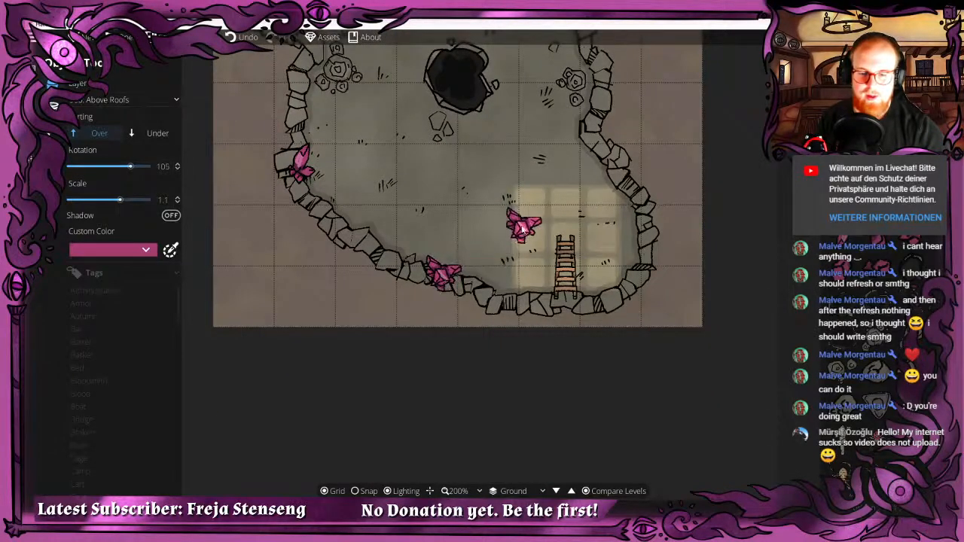
Place a different large crystal cluster against the right wall above the lit area, rotated 45 degrees at scale 1.1.
left_click_drag(522, 228, 527, 257)
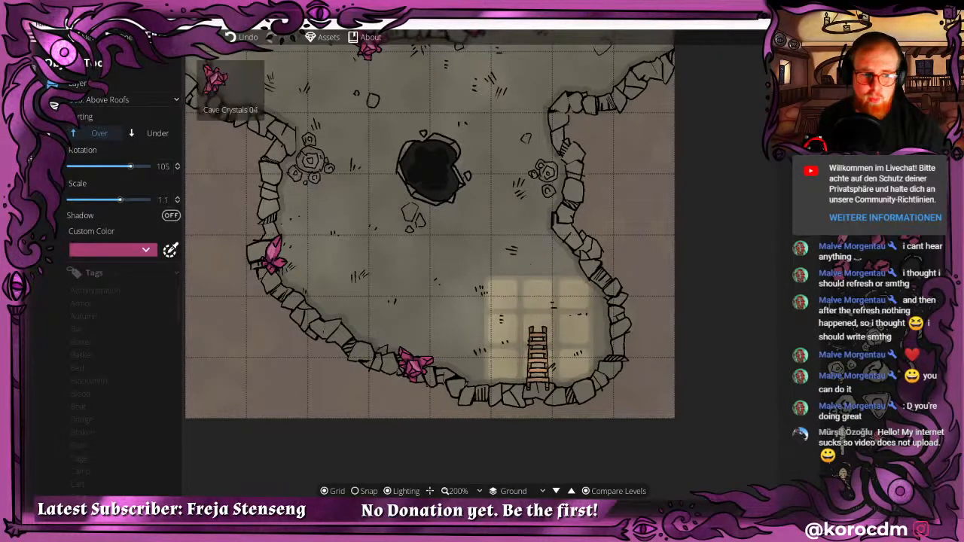
left_click(848, 277)
scroll(559, 223, "down", 1)
scroll(559, 222, "down", 3)
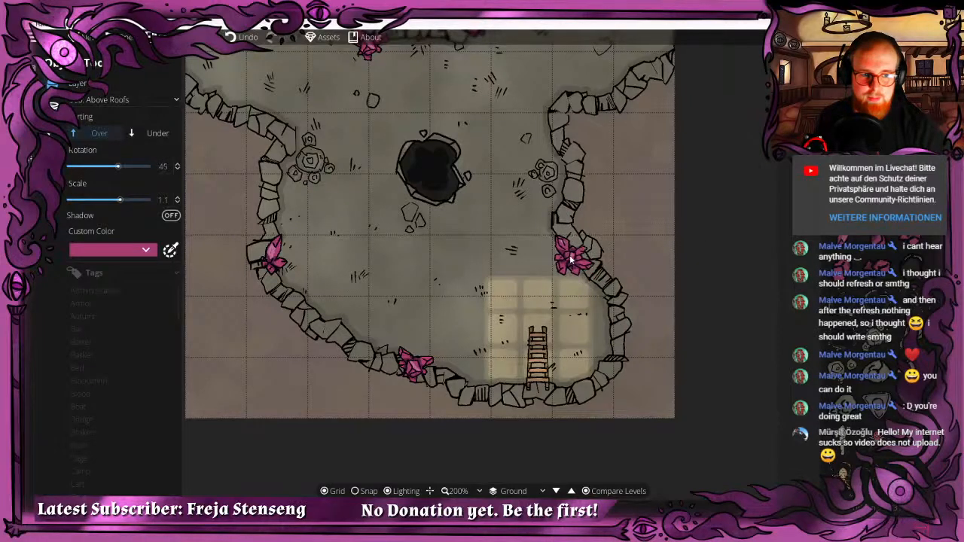
left_click(570, 260)
Place a tiny crystal cluster in the cave's bottom right corner beside the ladder, rotated 15 degrees at scale 1.
left_click_drag(380, 203, 404, 234)
left_click_drag(503, 258, 474, 264)
left_click_drag(469, 377, 430, 354)
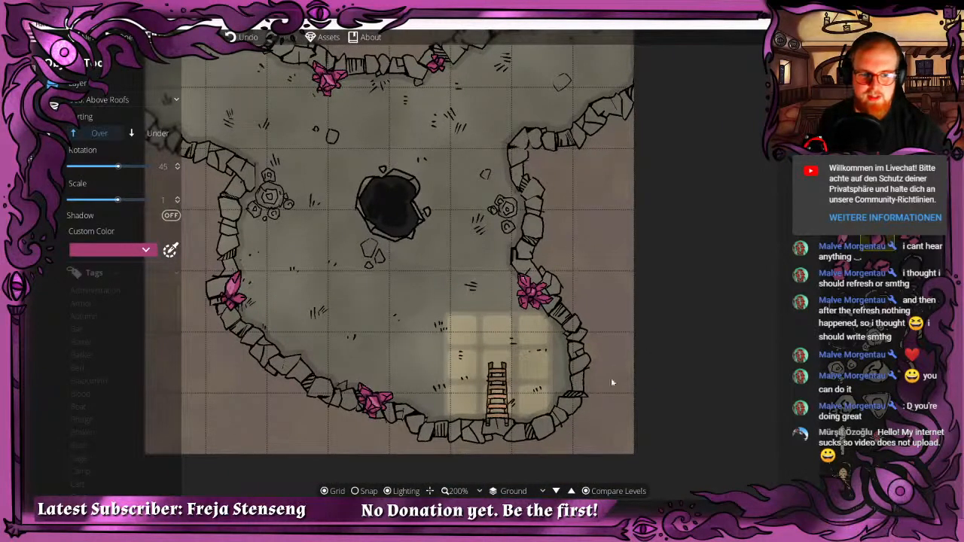
scroll(556, 409, "down", 2)
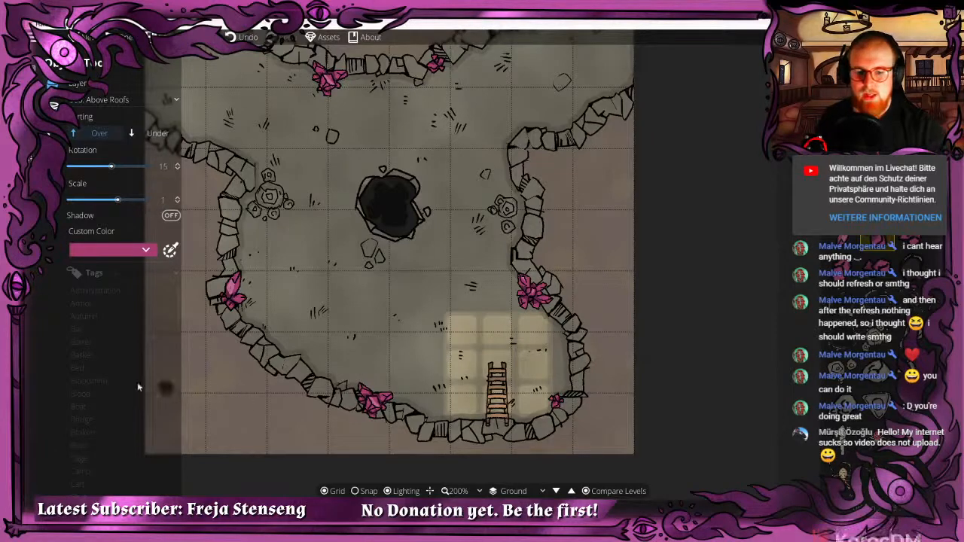
Choose a large round spider web from the object library.
left_click_drag(384, 247, 427, 320)
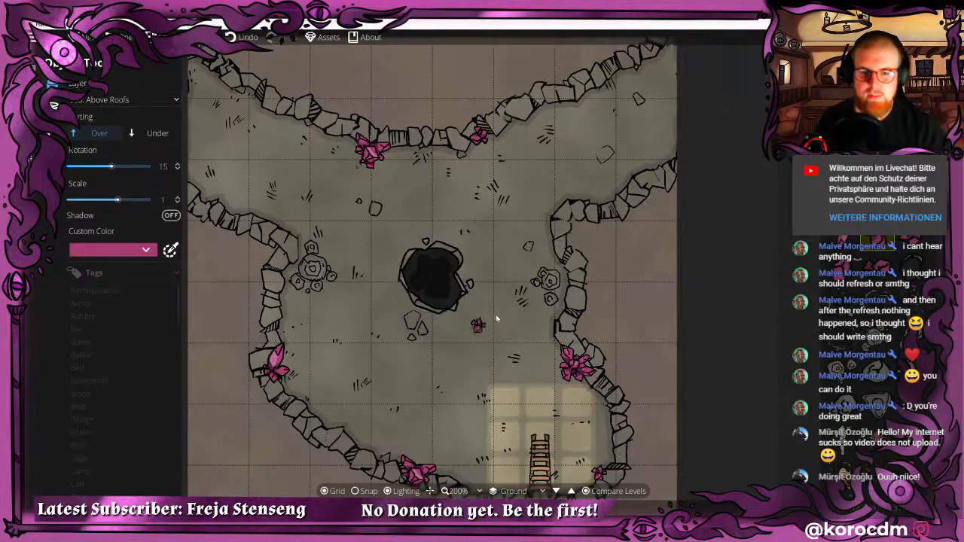
left_click_drag(496, 319, 495, 271)
left_click_drag(573, 290, 529, 292)
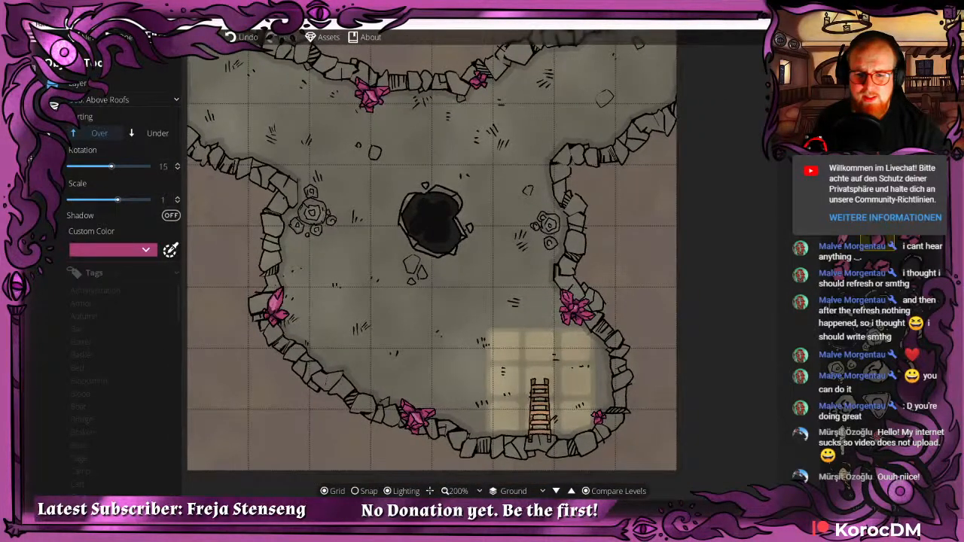
scroll(877, 339, "down", 3)
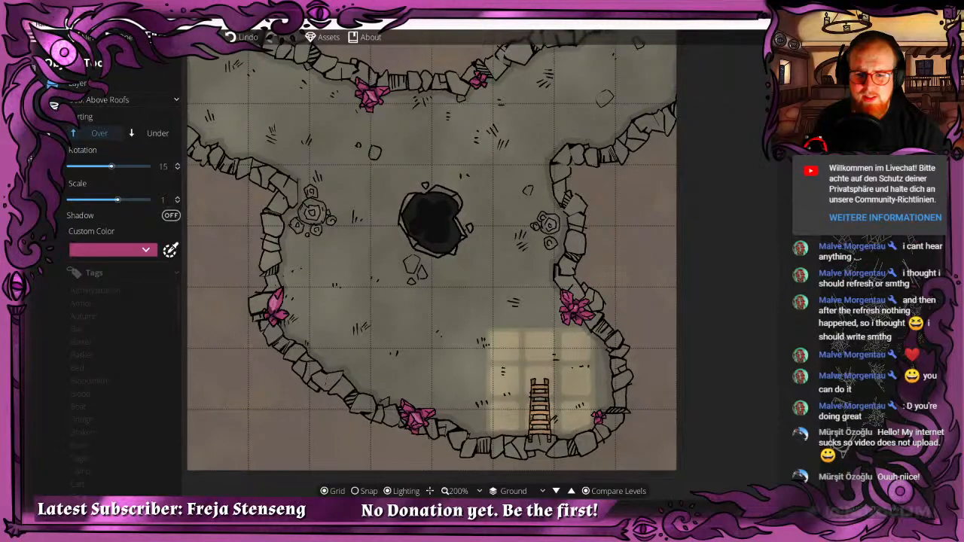
left_click(877, 342)
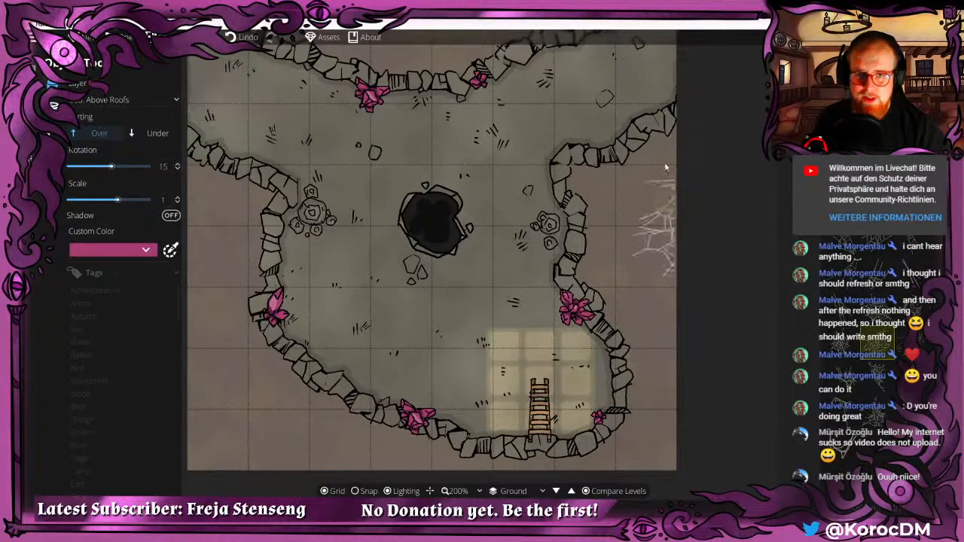
Fit the spider web to the cave's upper right passage, rotated 75 degrees at scale 0.9.
left_click_drag(543, 106, 579, 222)
scroll(560, 174, "down", 3)
scroll(625, 215, "up", 3)
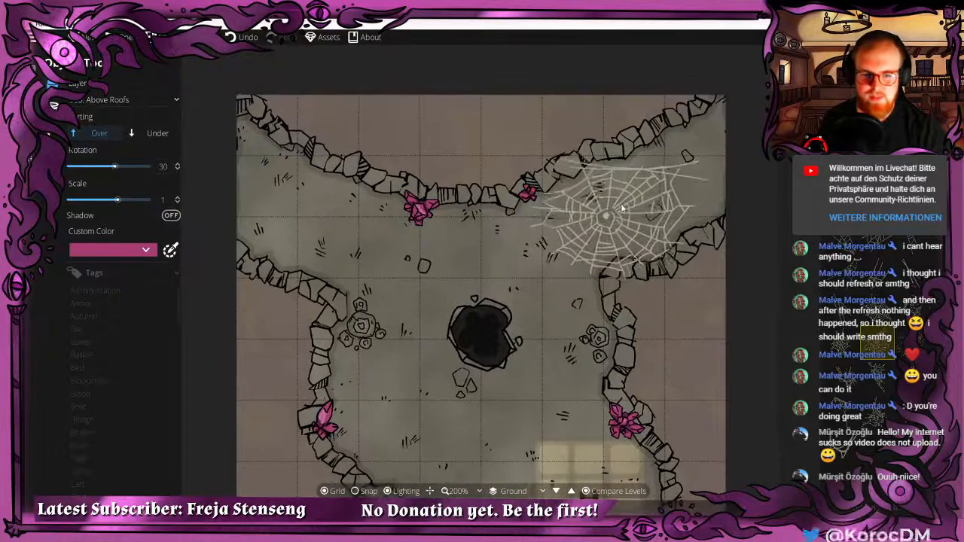
scroll(637, 208, "up", 2)
scroll(641, 204, "down", 3)
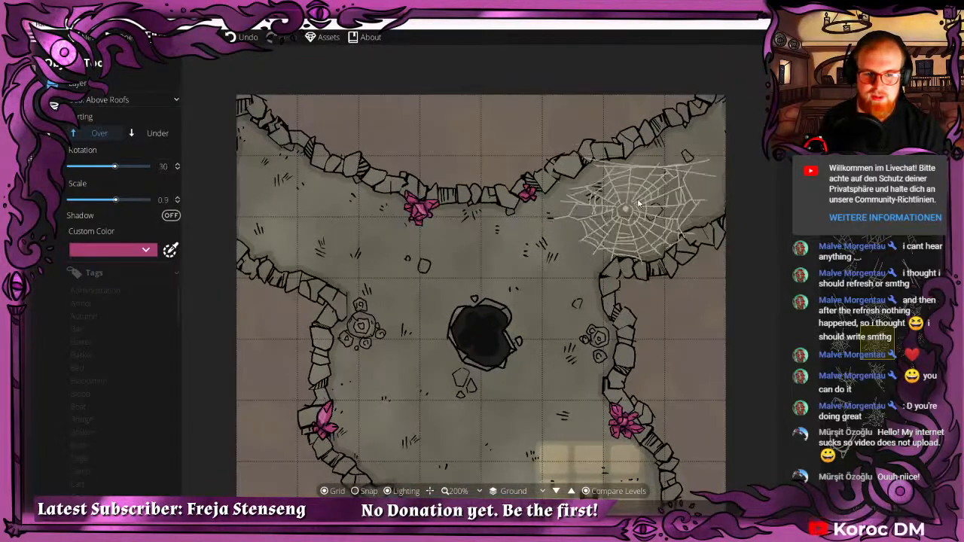
scroll(636, 211, "up", 4)
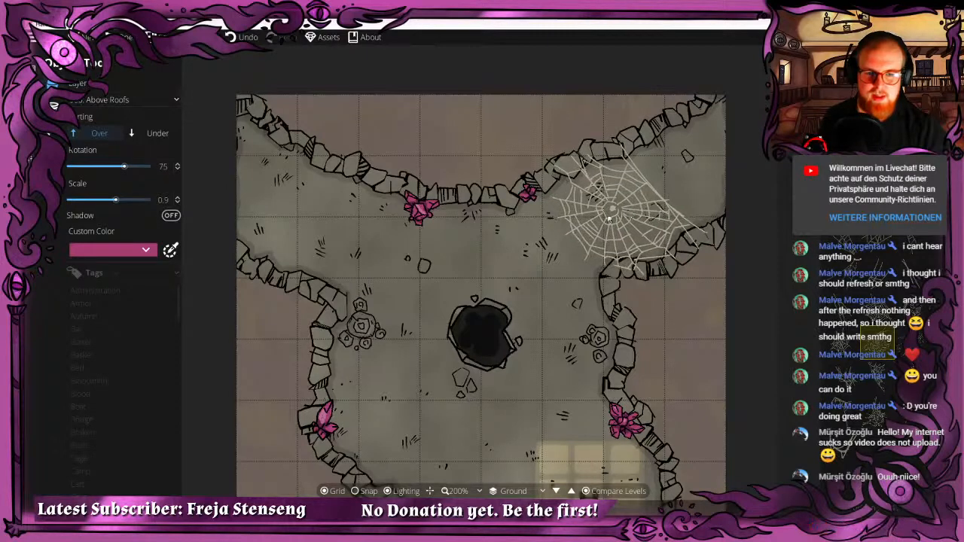
Switch the object layer to User Layer 4 and place the web across the upper right passage at scale 0.8.
left_click(113, 99)
left_click(109, 237)
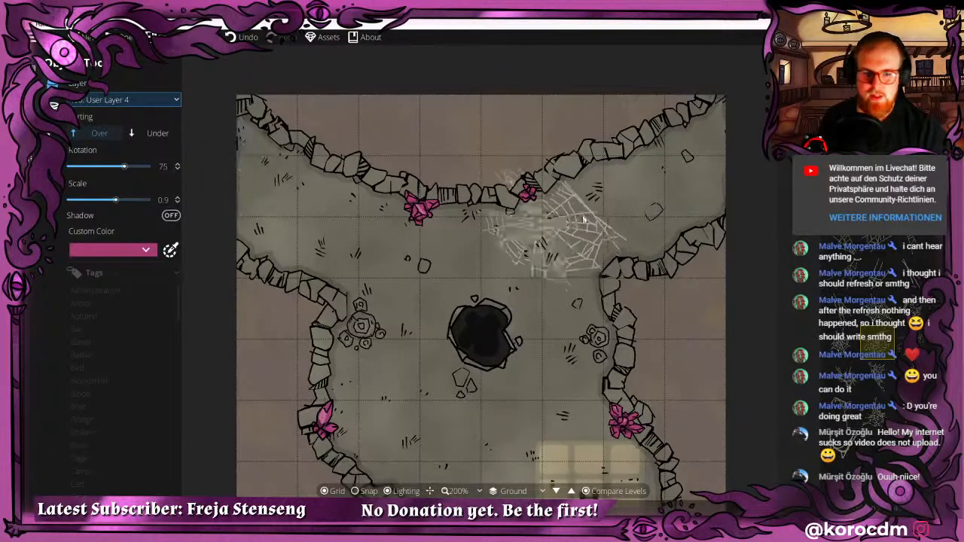
scroll(631, 206, "down", 1)
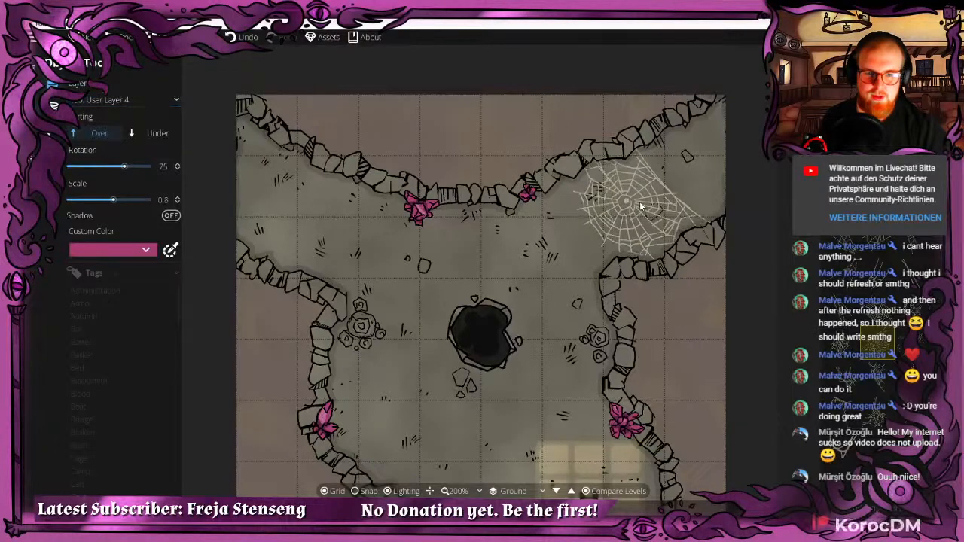
left_click(637, 203)
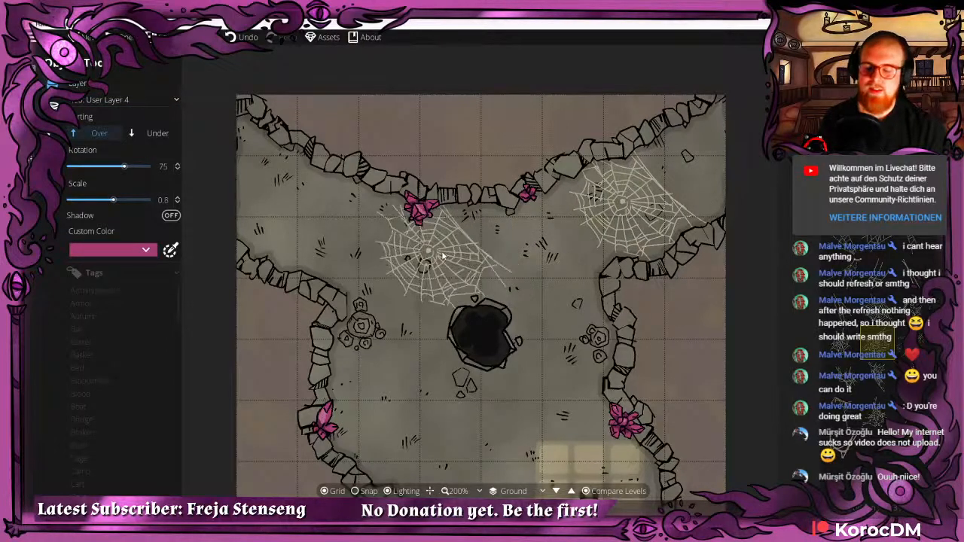
Place a wispy spider web below the cave's upper middle wall between the two crystals, rotated -30 degrees at scale 0.8.
left_click_drag(490, 260, 492, 186)
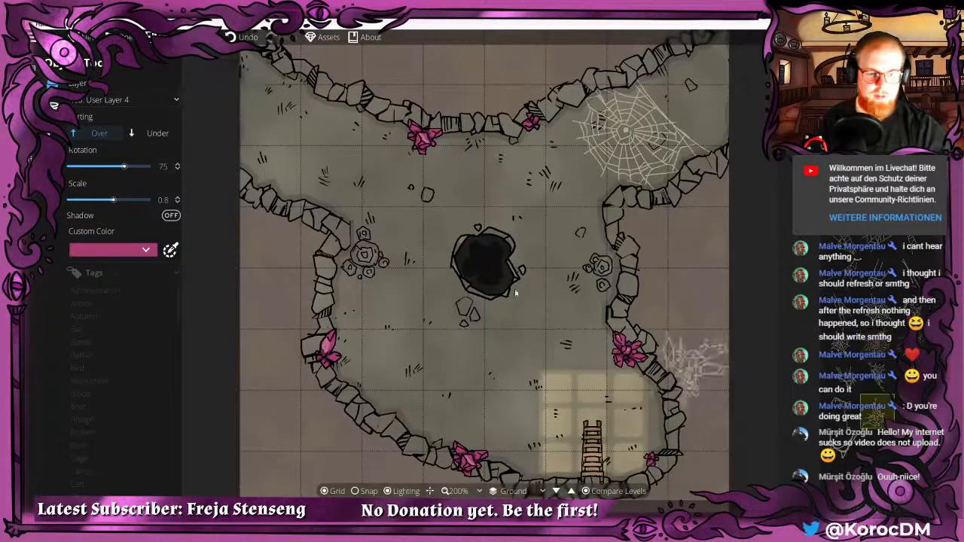
scroll(433, 262, "down", 2)
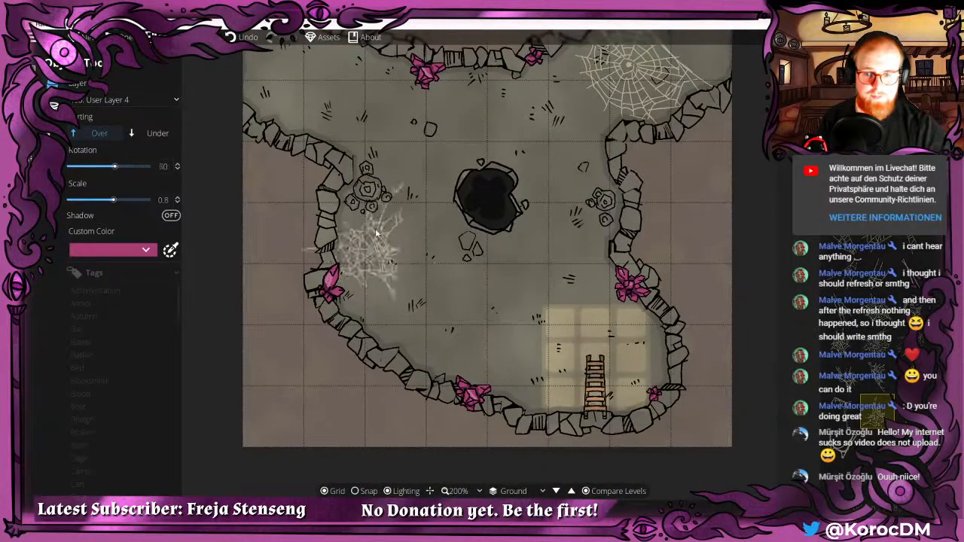
left_click_drag(350, 77, 411, 187)
scroll(410, 187, "down", 4)
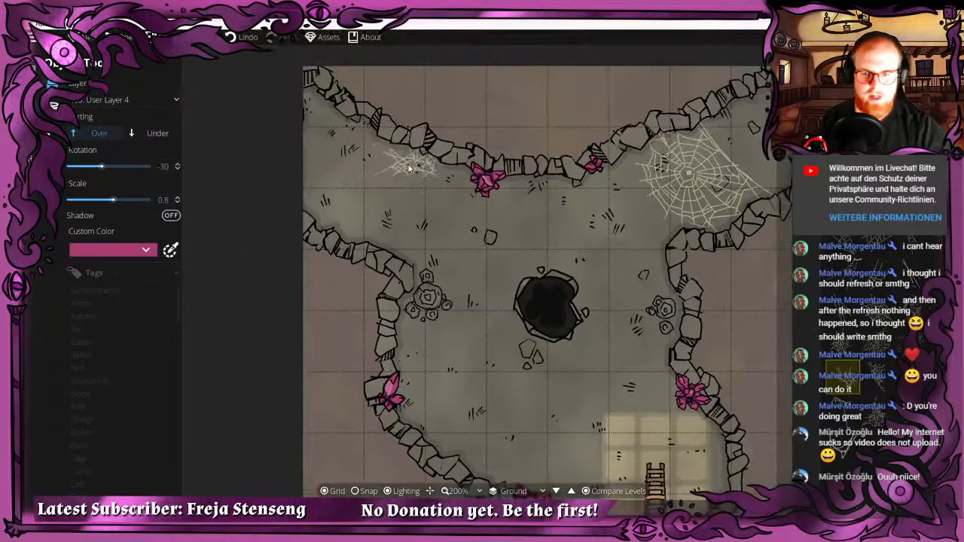
scroll(467, 192, "up", 3)
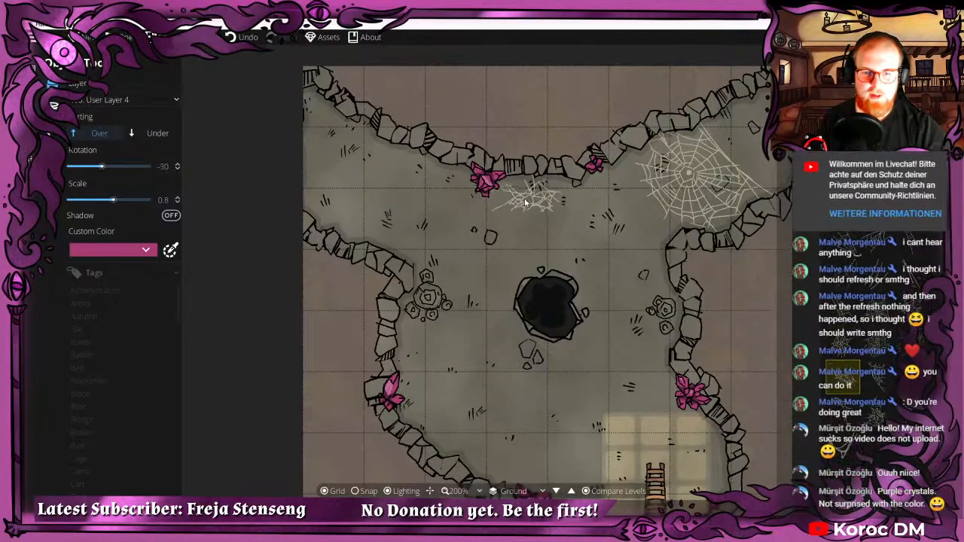
scroll(520, 196, "down", 1)
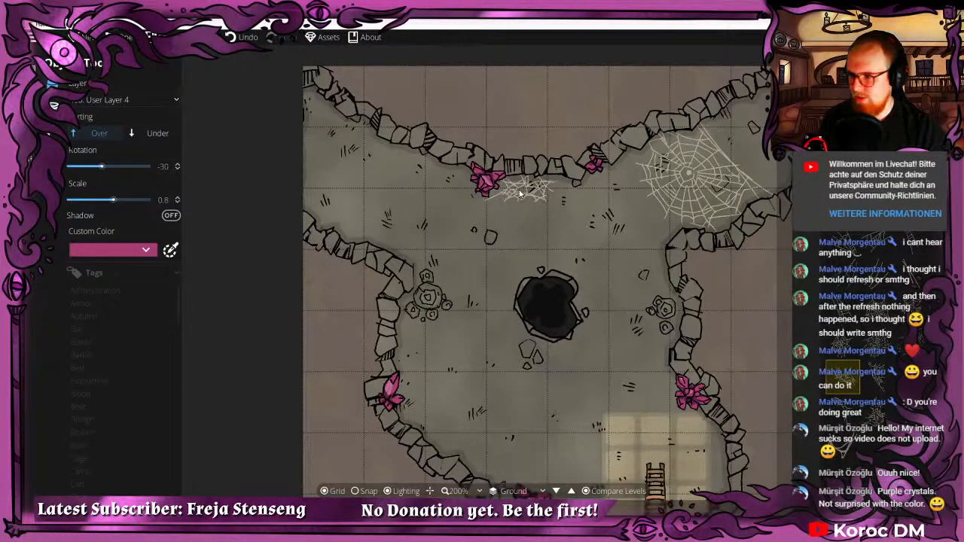
left_click(519, 194)
Choose a smaller web and place it on the cave's right wall below the crystal, rotated 15 degrees at scale 0.8.
left_click_drag(447, 259, 392, 230)
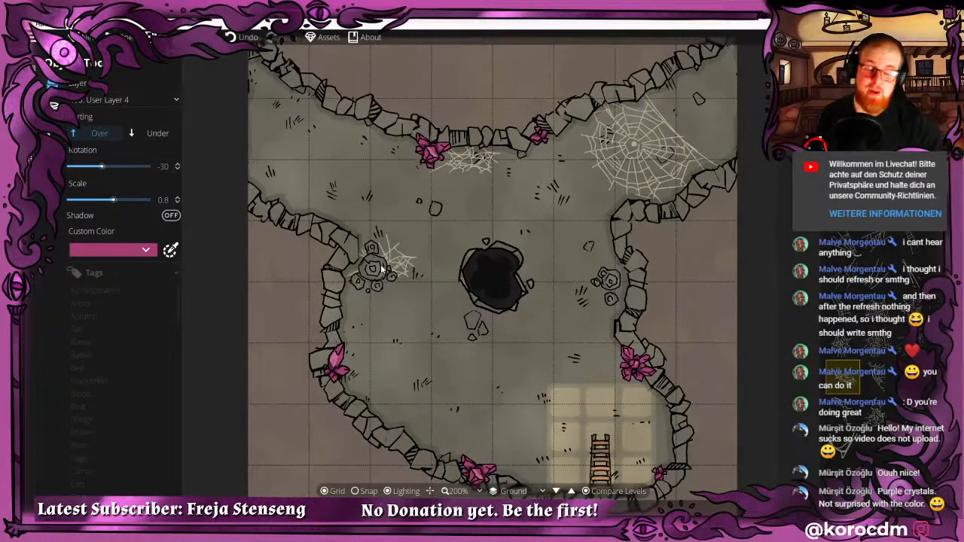
left_click_drag(487, 352, 449, 291)
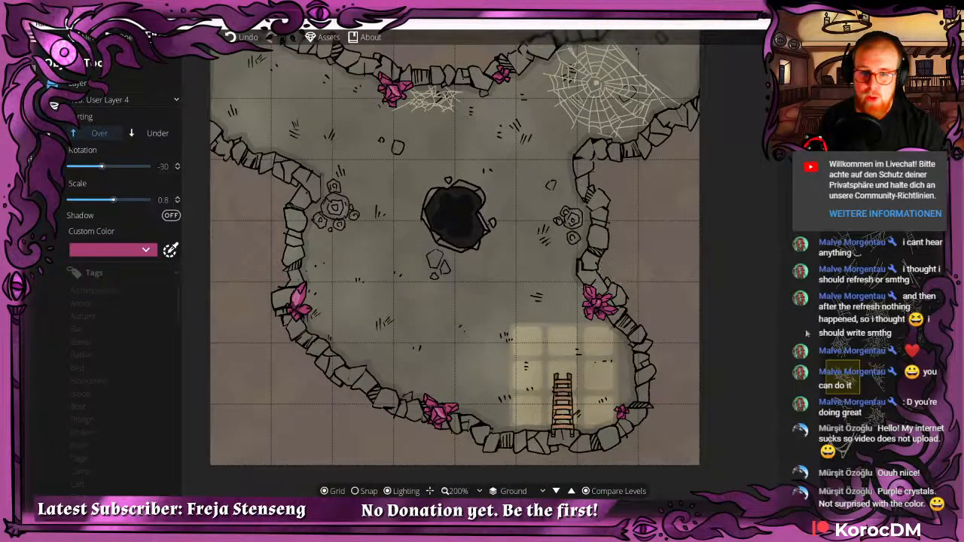
left_click(841, 444)
left_click_drag(561, 316, 554, 287)
scroll(580, 301, "up", 3)
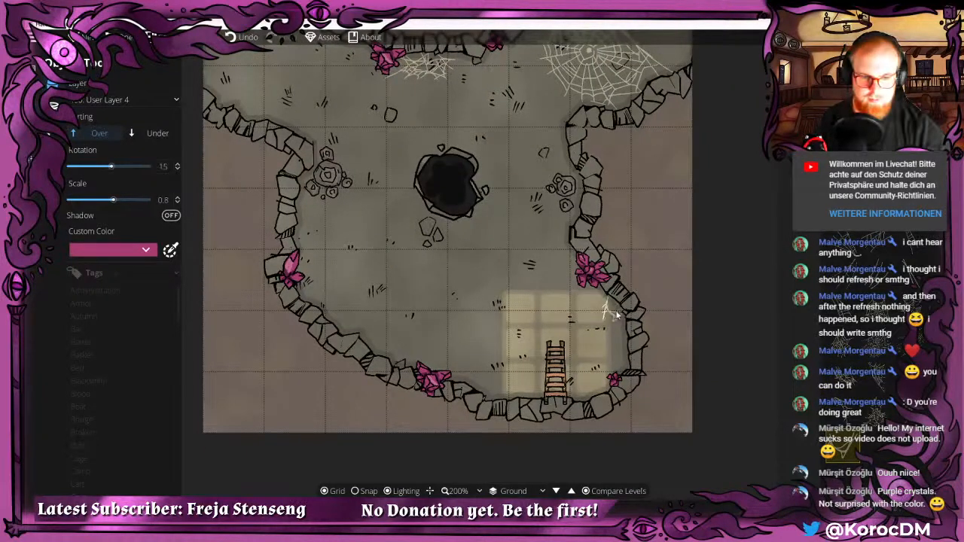
left_click(619, 308)
left_click_drag(568, 396, 619, 417)
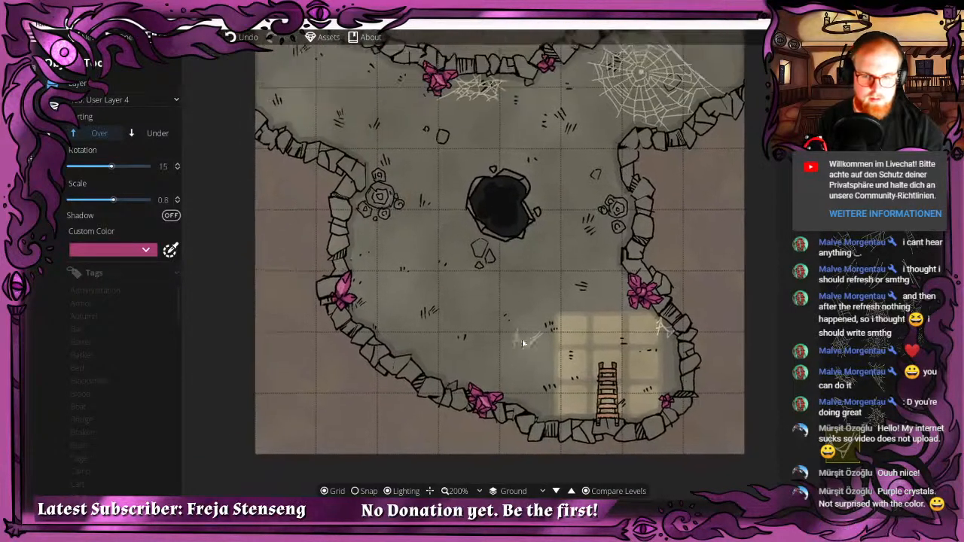
Choose Spiderweb 18 and place it against the upper wall of the upper left passage, rotated -15 degrees at scale 0.5.
scroll(363, 256, "down", 6)
scroll(375, 219, "up", 3)
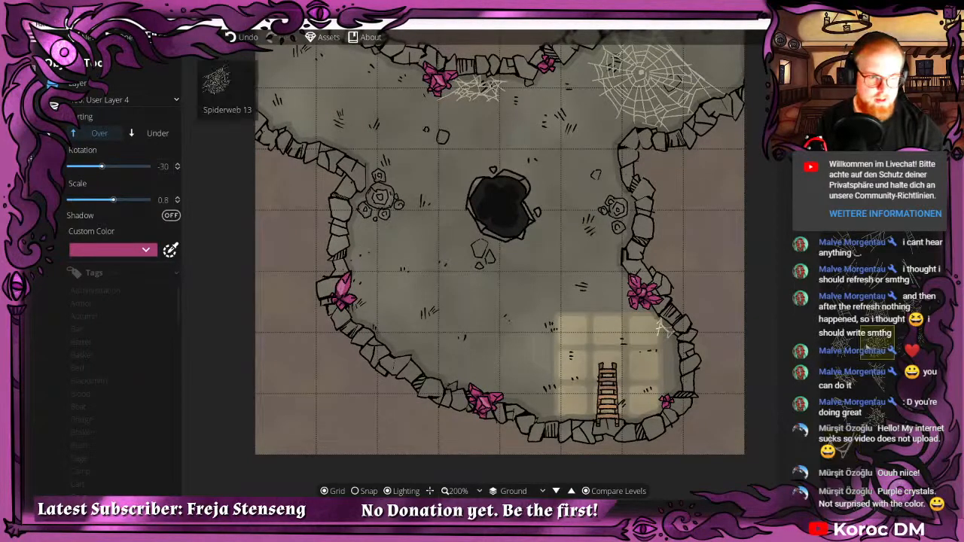
left_click(877, 307)
scroll(366, 237, "down", 3)
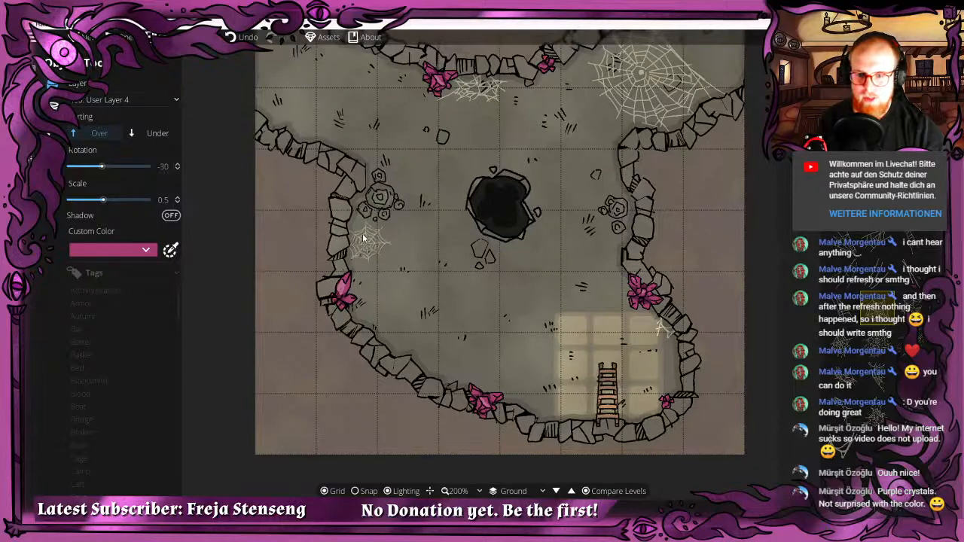
left_click_drag(387, 115, 411, 196)
scroll(382, 149, "up", 1)
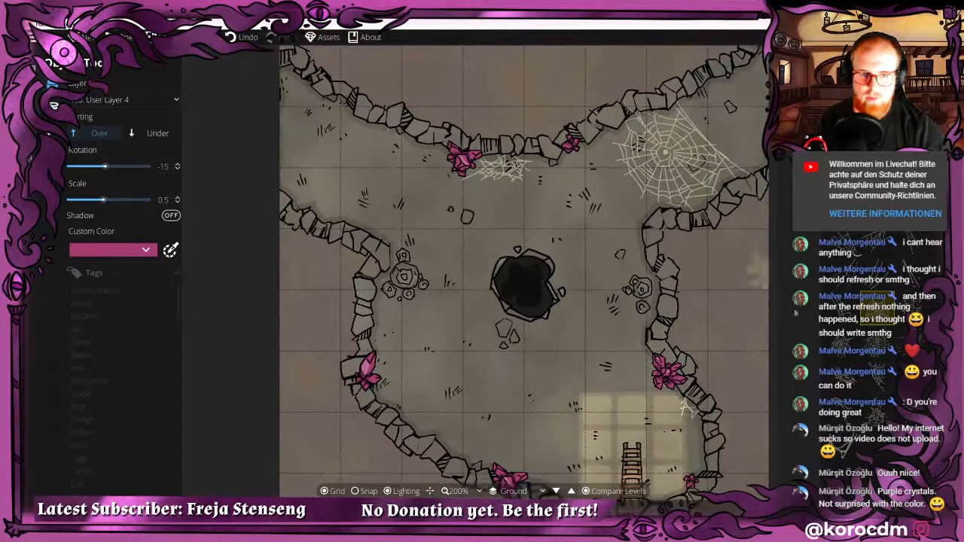
left_click(842, 446)
left_click(842, 410)
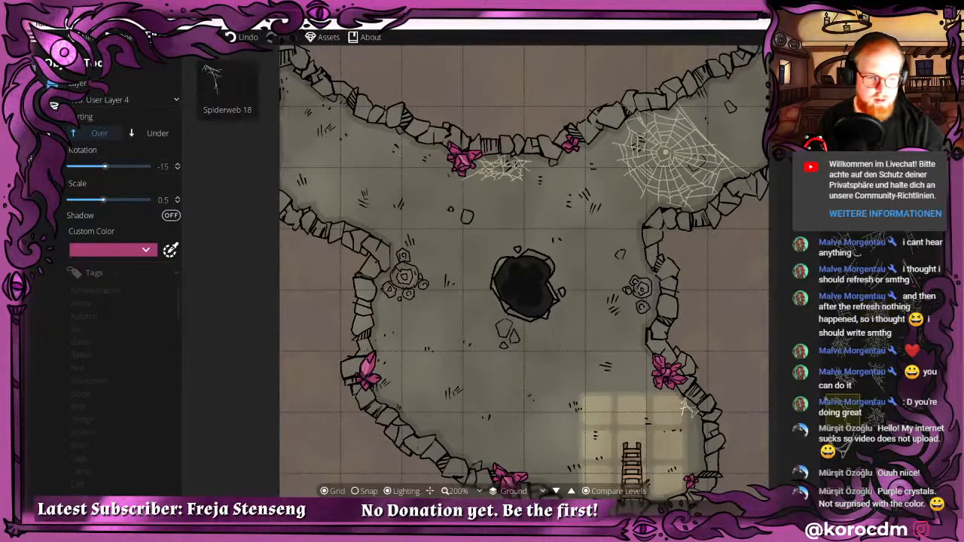
left_click(342, 113)
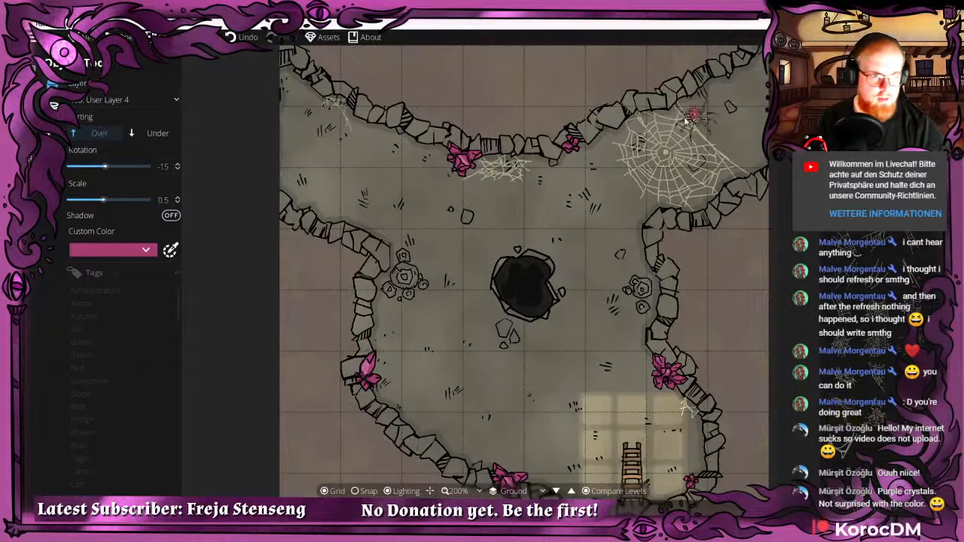
left_click_drag(729, 115, 701, 146)
scroll(738, 149, "up", 4)
scroll(739, 151, "up", 4)
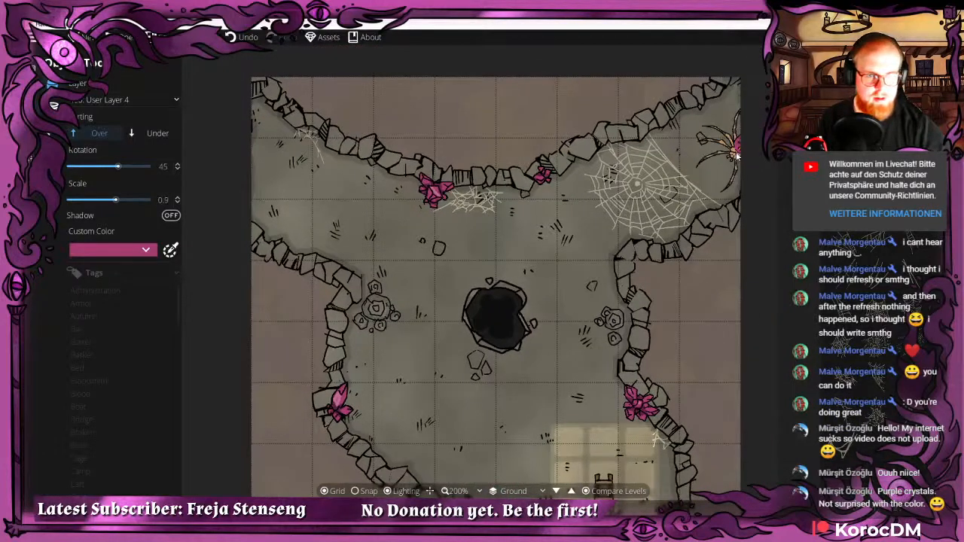
scroll(737, 153, "up", 1)
scroll(740, 136, "up", 1)
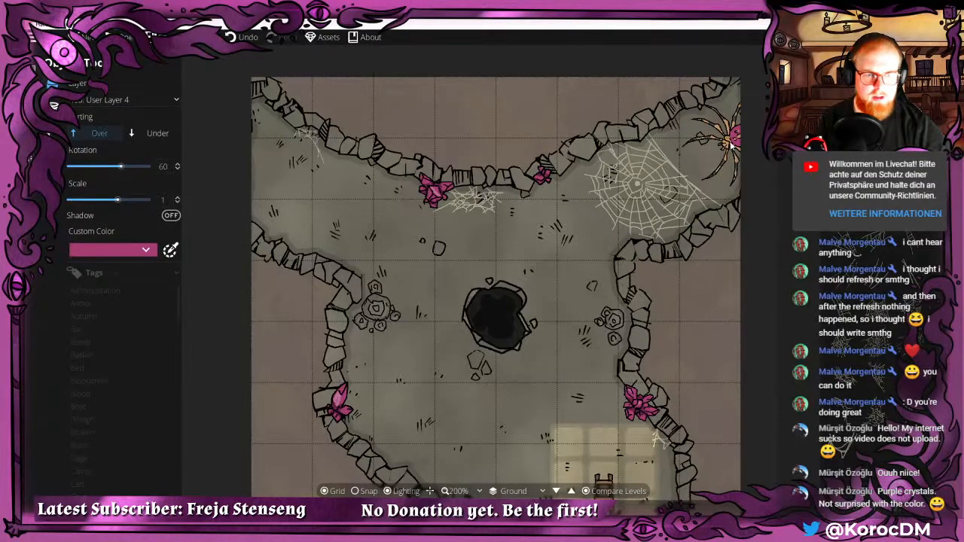
scroll(731, 147, "up", 1)
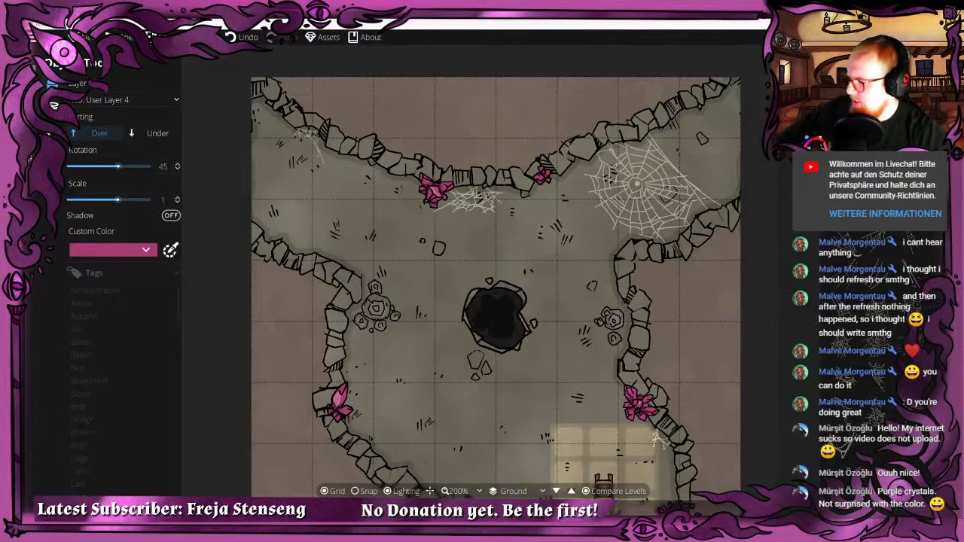
Switch to the image viewer, enlarge the Mapvember 2020 prompt list to read its map themes, and return to the map.
left_click_drag(30, 173, 522, 107)
double_click(522, 107)
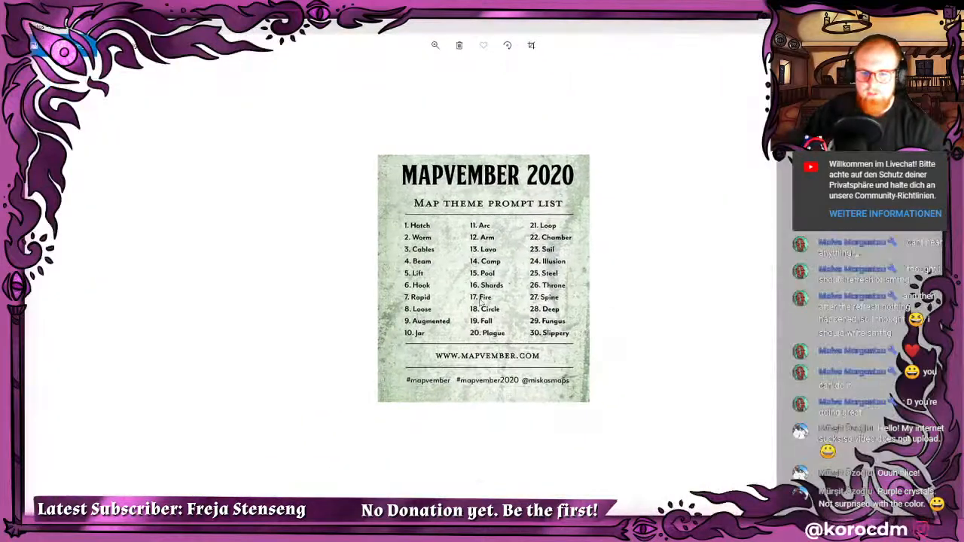
scroll(482, 307, "down", 1)
scroll(482, 307, "up", 1)
scroll(473, 301, "up", 4)
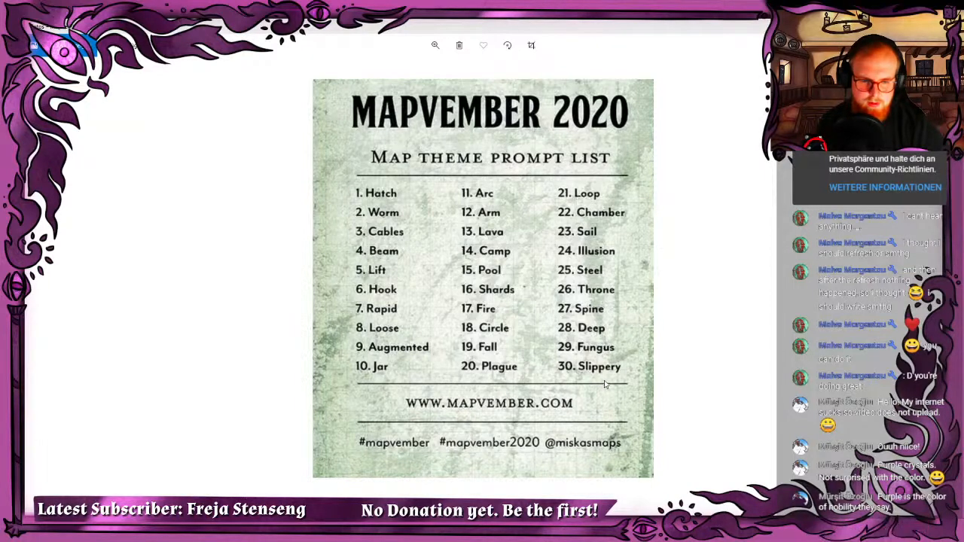
key("alt+Tab")
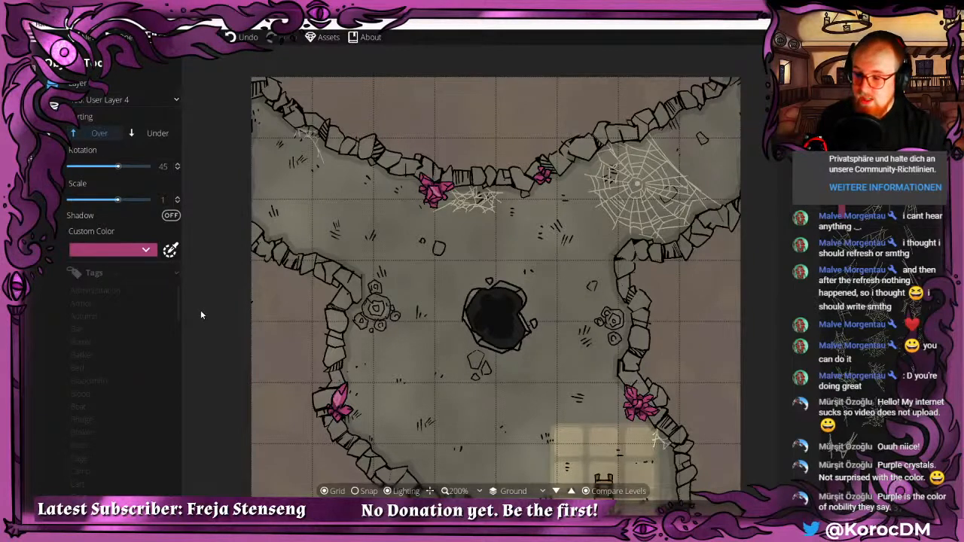
Place a large spider half off the map edge in the upper right passage, rotated 60 degrees at scale 0.6.
left_click_drag(368, 218, 361, 186)
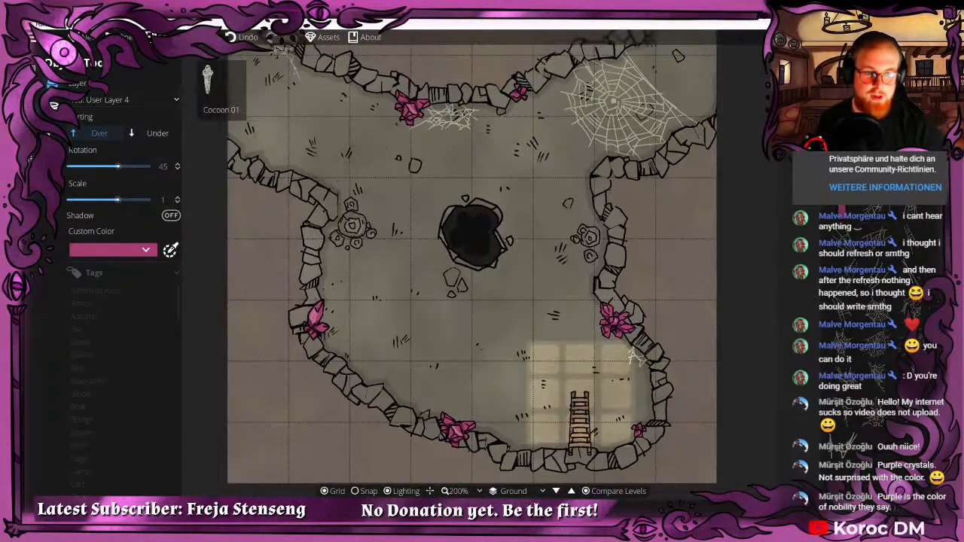
left_click_drag(637, 113, 600, 166)
scroll(676, 123, "down", 2)
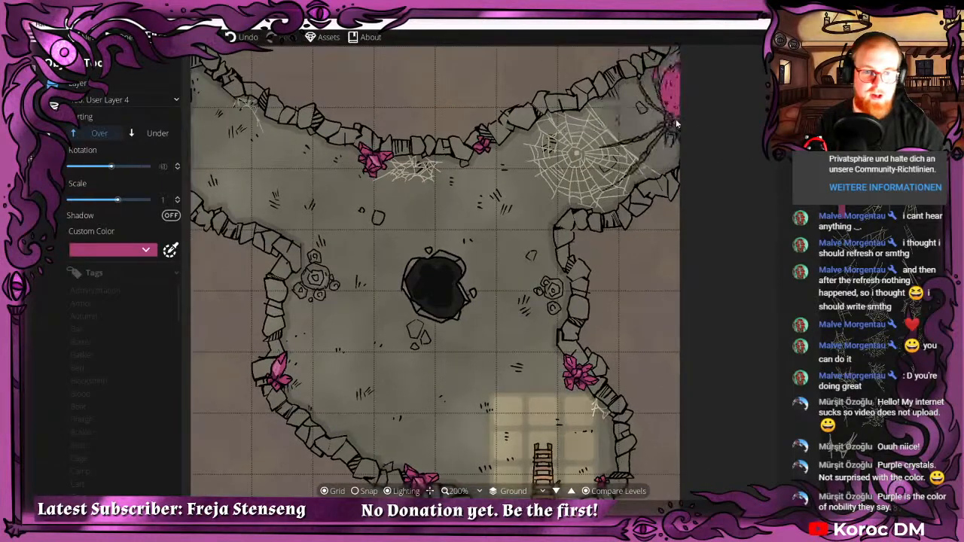
scroll(676, 123, "up", 3)
scroll(676, 106, "down", 3)
left_click_drag(672, 108, 634, 132)
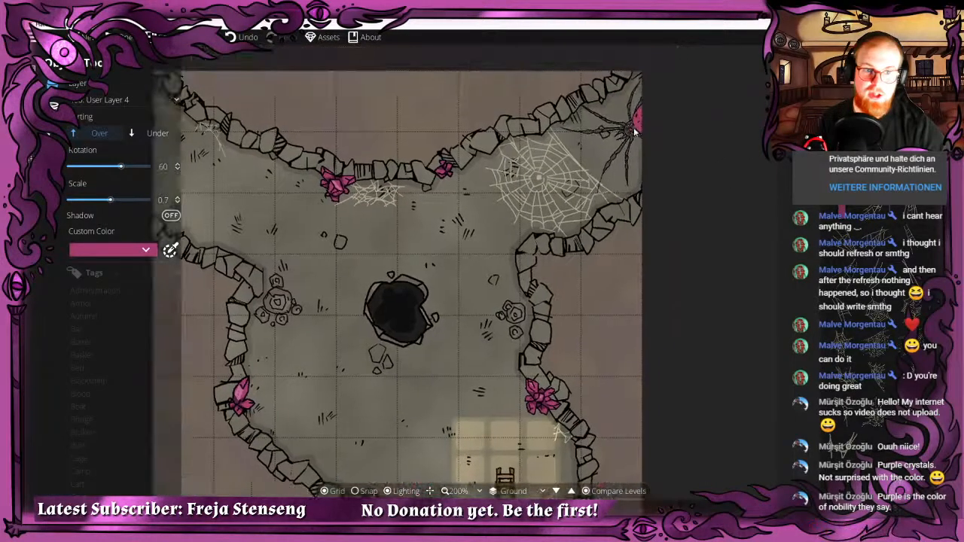
scroll(634, 130, "down", 2)
scroll(638, 132, "up", 2)
scroll(640, 134, "down", 1)
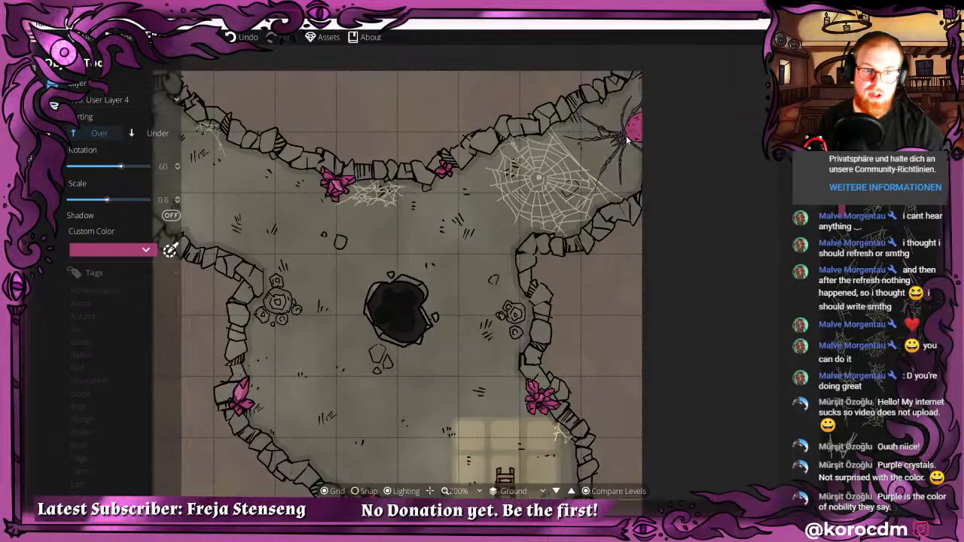
left_click(629, 139)
left_click_drag(415, 246, 472, 207)
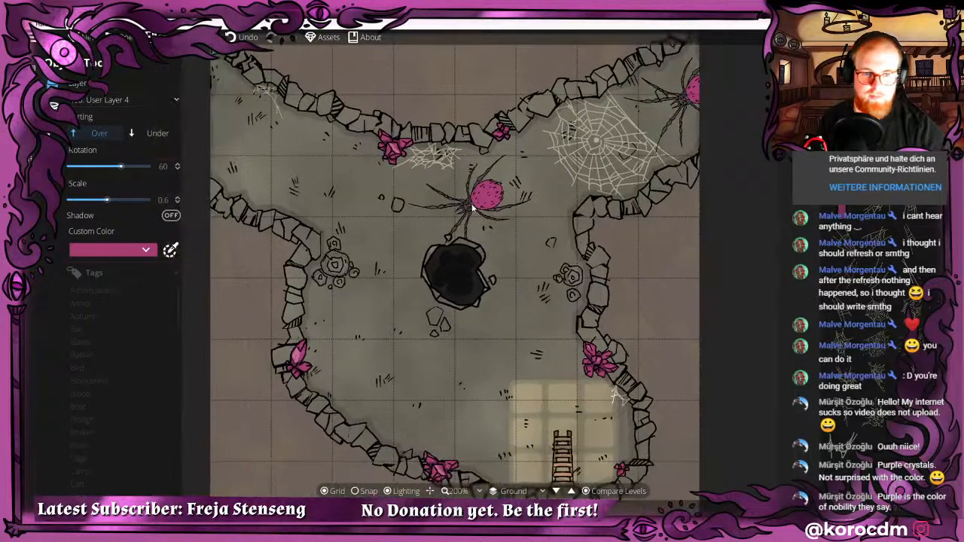
left_click(159, 134)
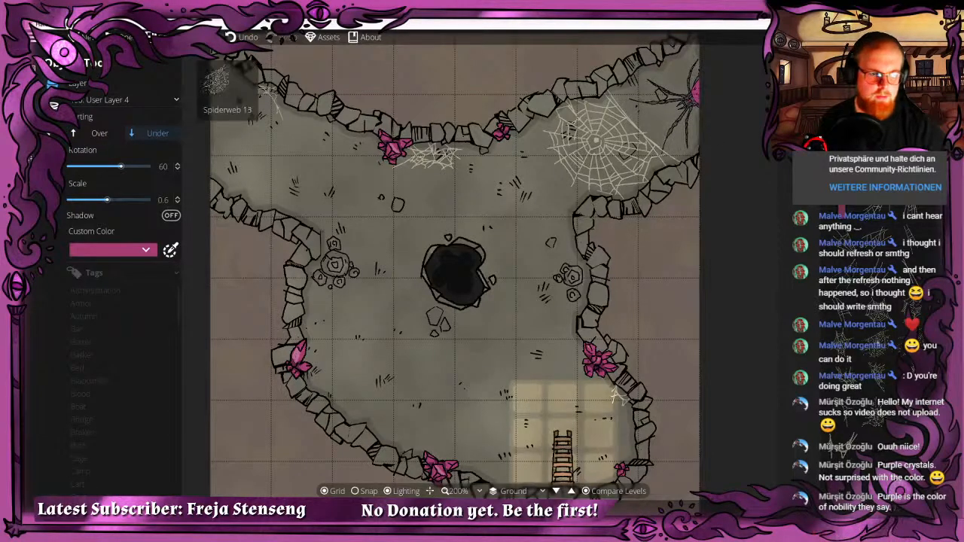
key("d")
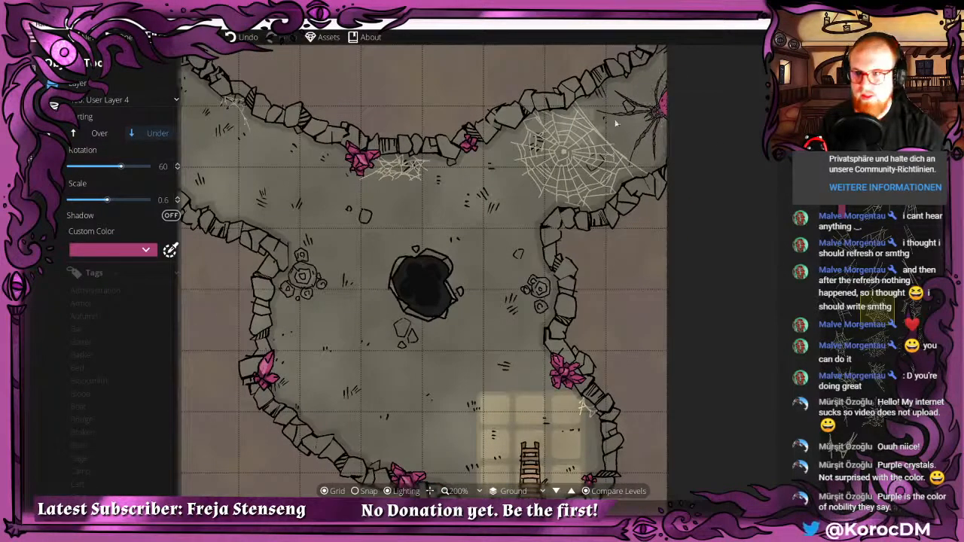
left_click(97, 139)
Place two webs around the spider at scale 0.6, one above it rotated 75 degrees and one below it rotated -90 degrees.
scroll(633, 109, "down", 3)
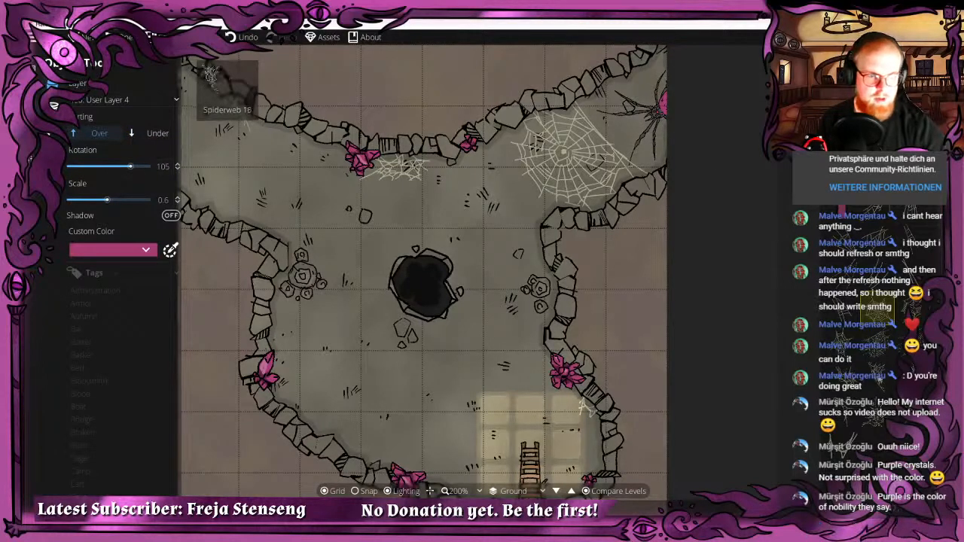
scroll(615, 95, "up", 14)
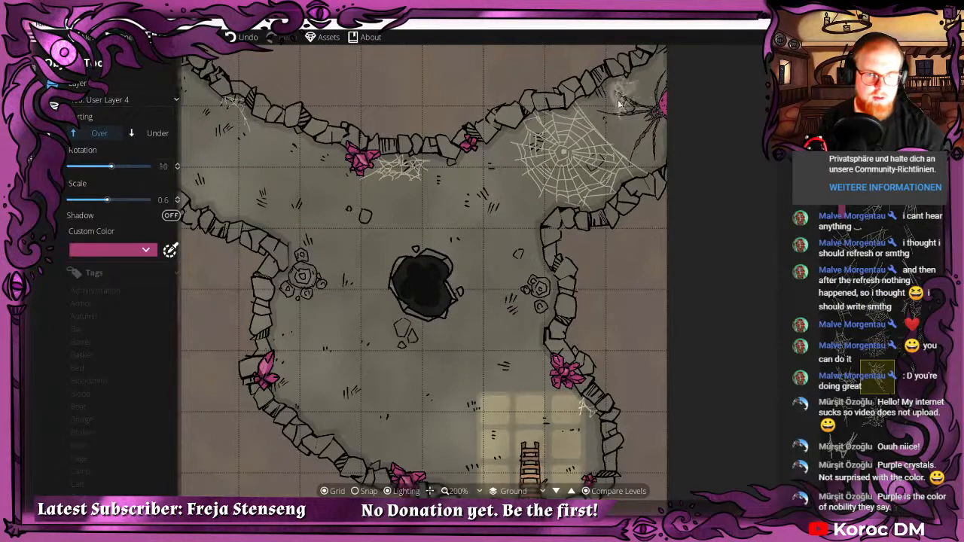
scroll(613, 92, "down", 13)
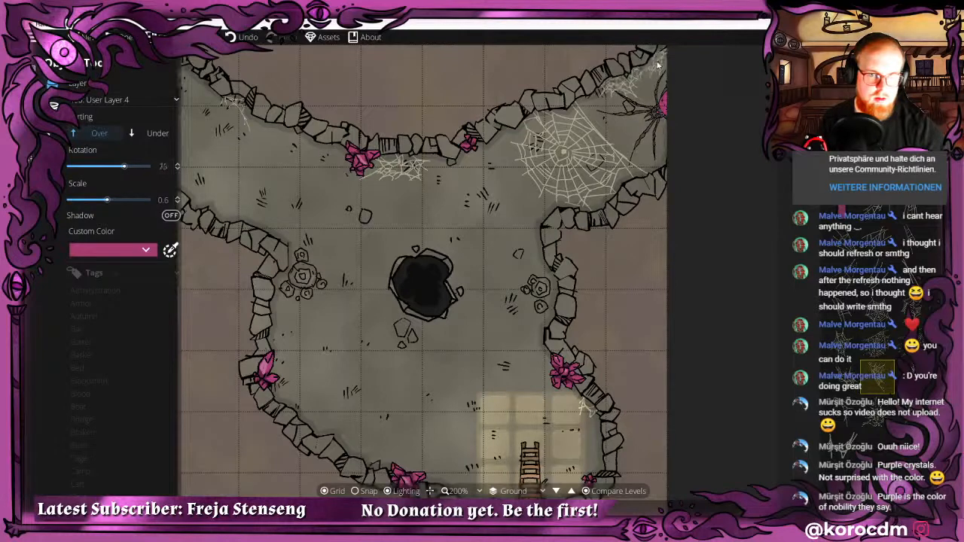
scroll(658, 63, "down", 4)
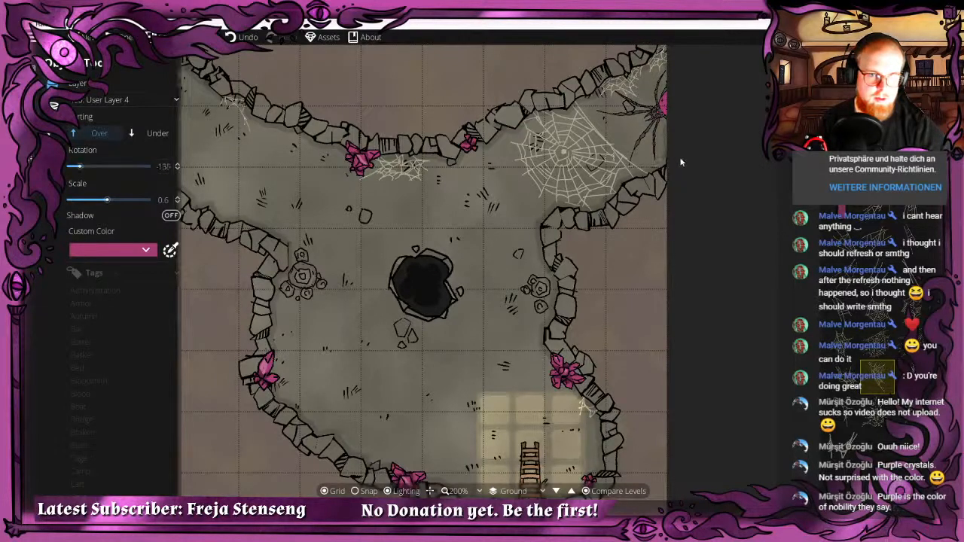
scroll(657, 169, "down", 3)
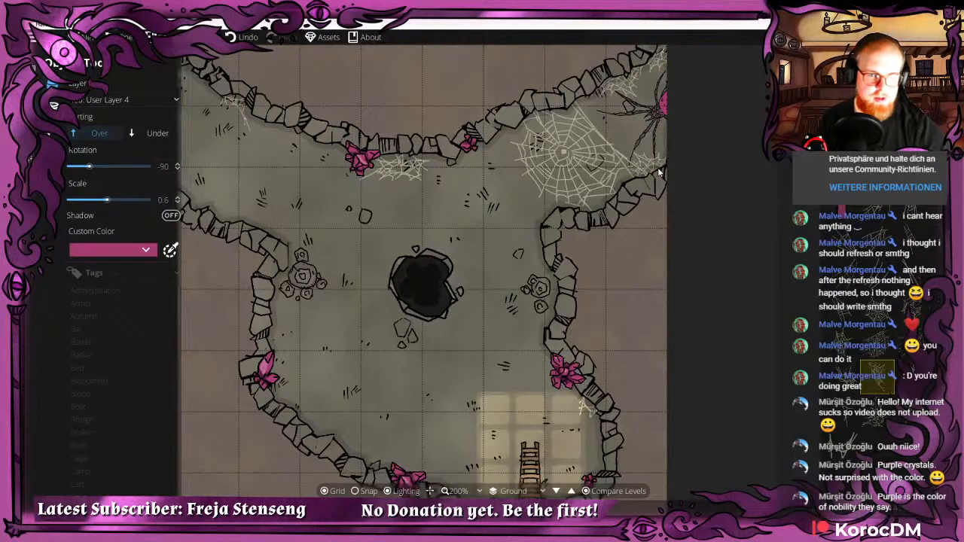
Add another web on the upper right passage's upper wall above the large round web, rotated 75 degrees at scale 0.6.
scroll(683, 149, "down", 10)
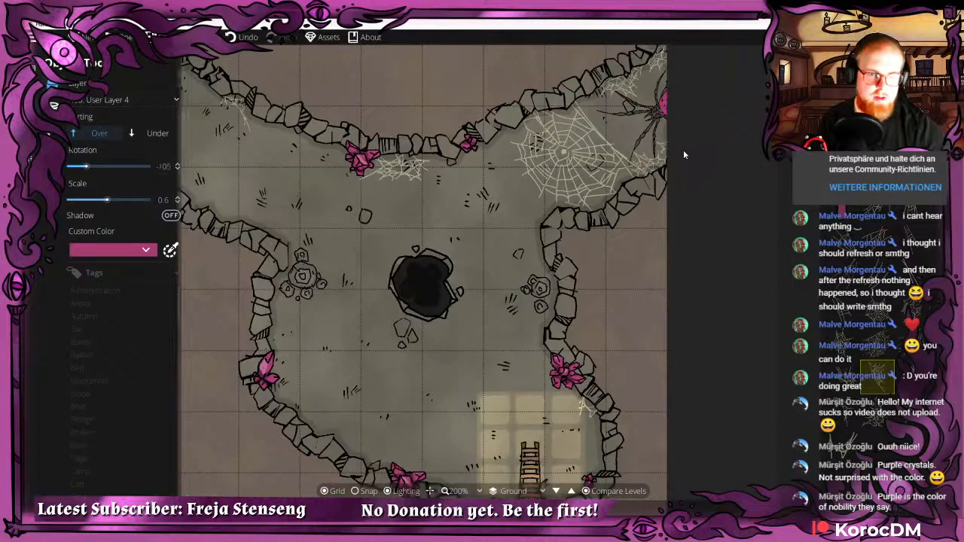
scroll(582, 100, "down", 1)
left_click(587, 100)
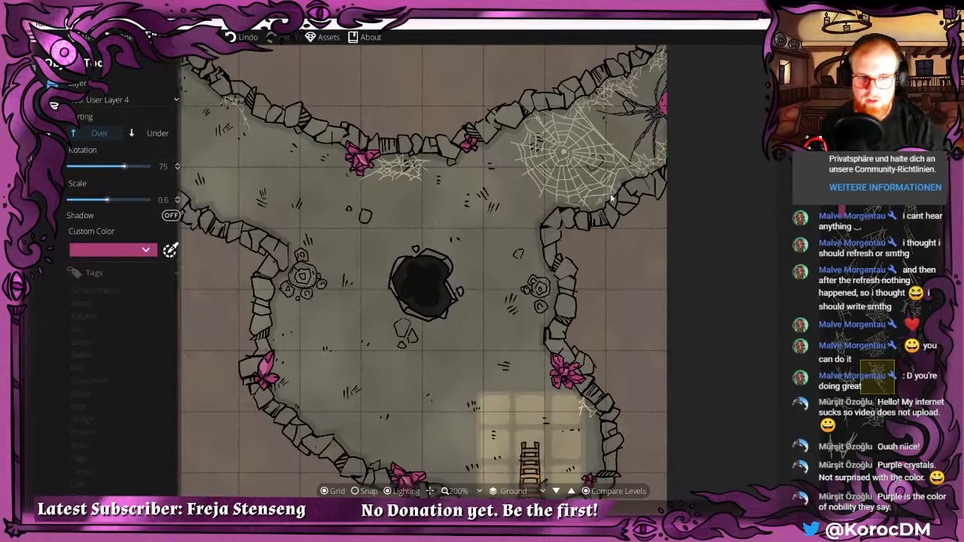
left_click_drag(561, 181, 596, 153)
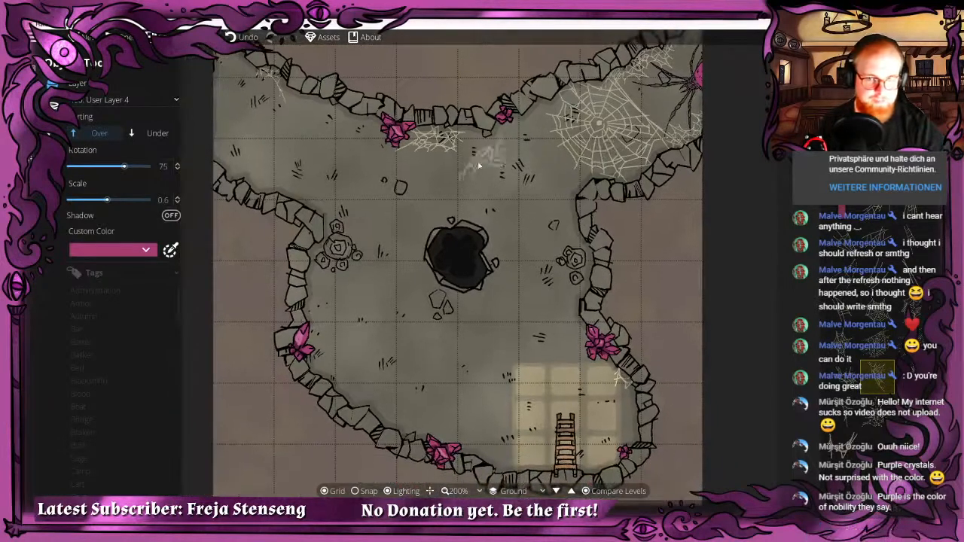
Place a web along the lower wall of the upper right passage, rotated -90 degrees at scale 0.6.
left_click_drag(477, 161, 513, 155)
scroll(567, 109, "up", 1)
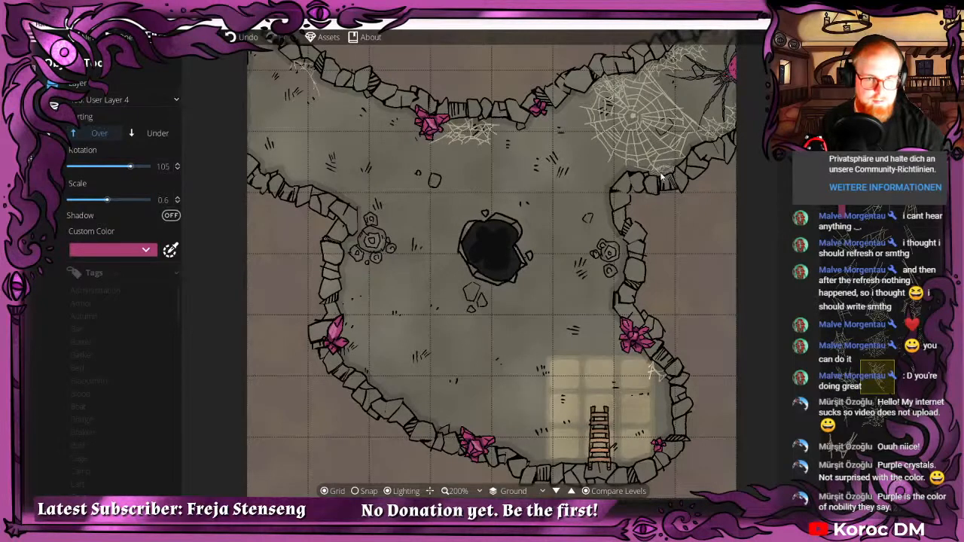
scroll(659, 164, "down", 9)
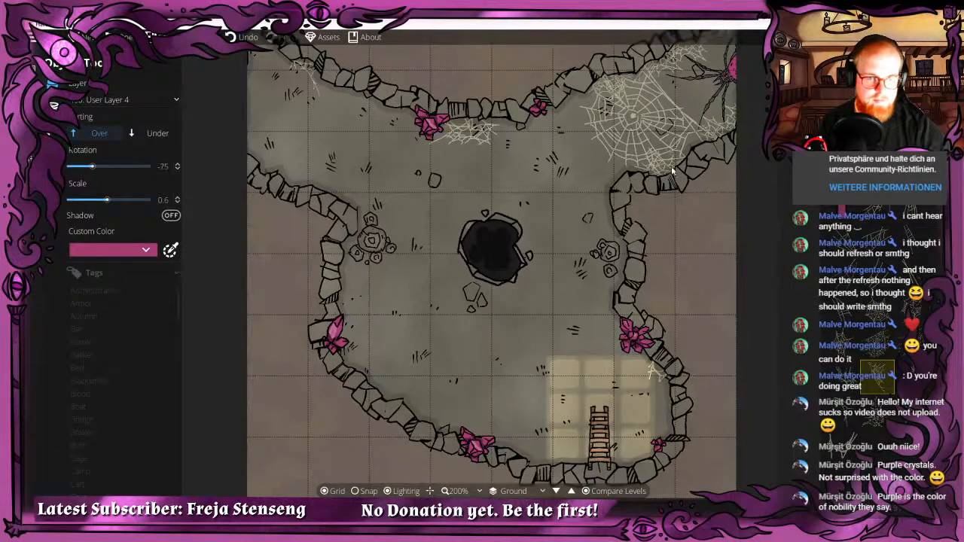
scroll(673, 170, "down", 1)
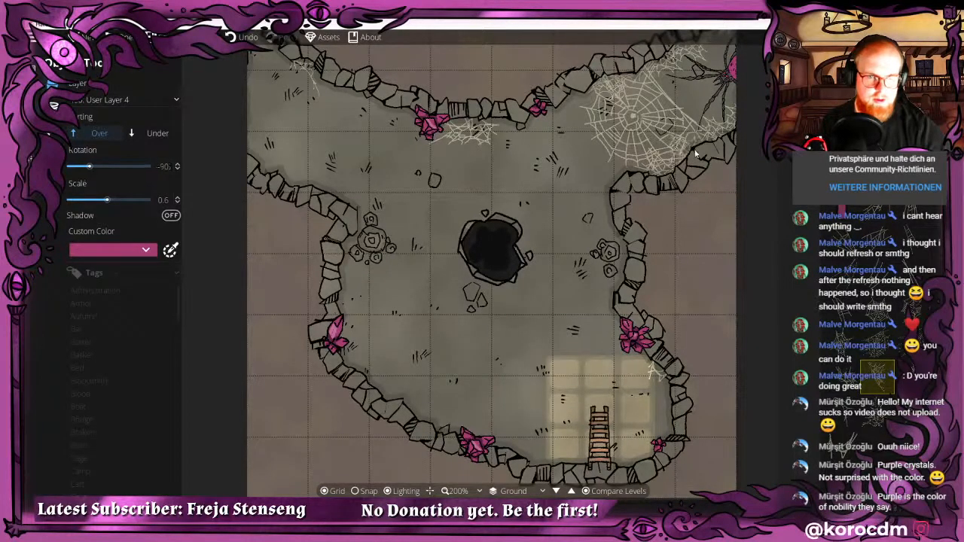
Place a web on the lower wall of the upper left passage at the map edge, rotated 90 degrees at scale 0.6.
left_click_drag(588, 261, 581, 368)
left_click_drag(513, 271, 636, 174)
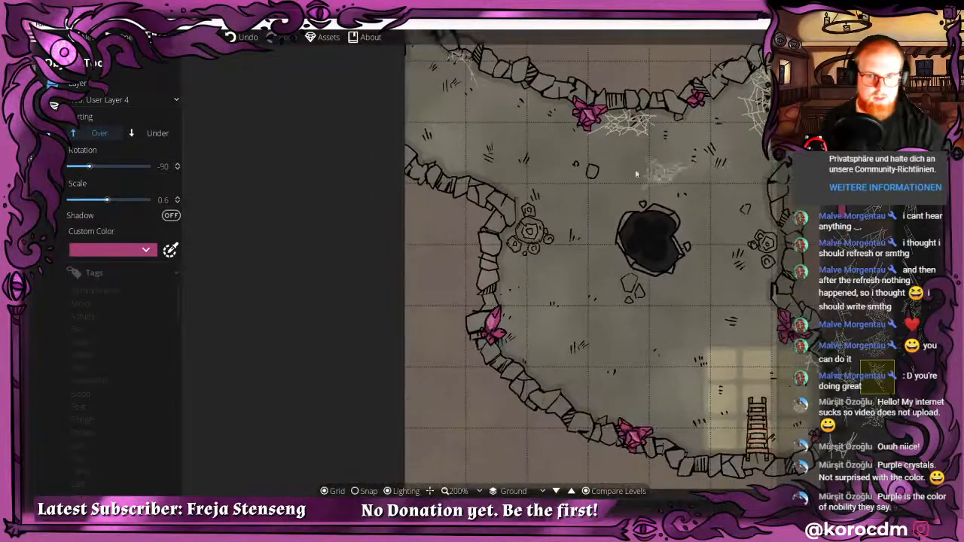
scroll(422, 164, "down", 1)
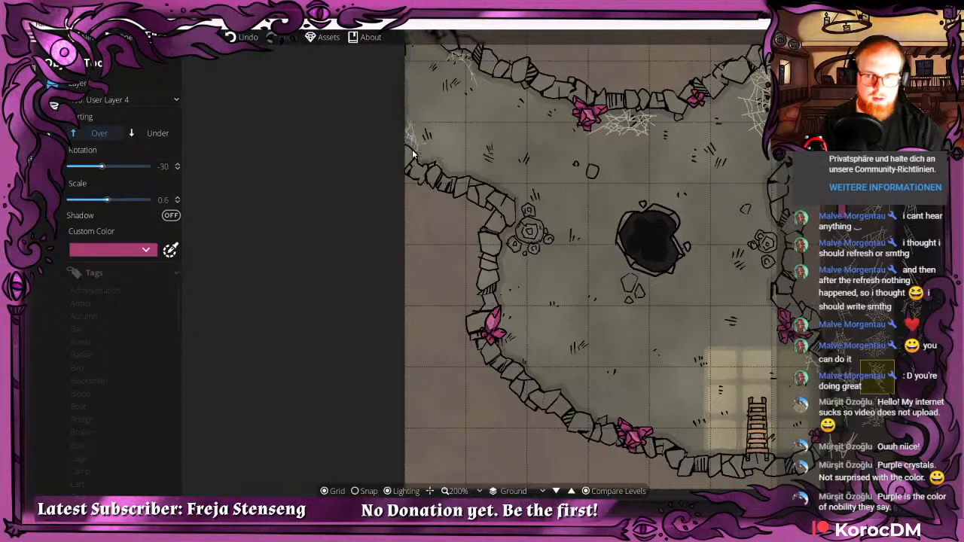
scroll(433, 142, "up", 8)
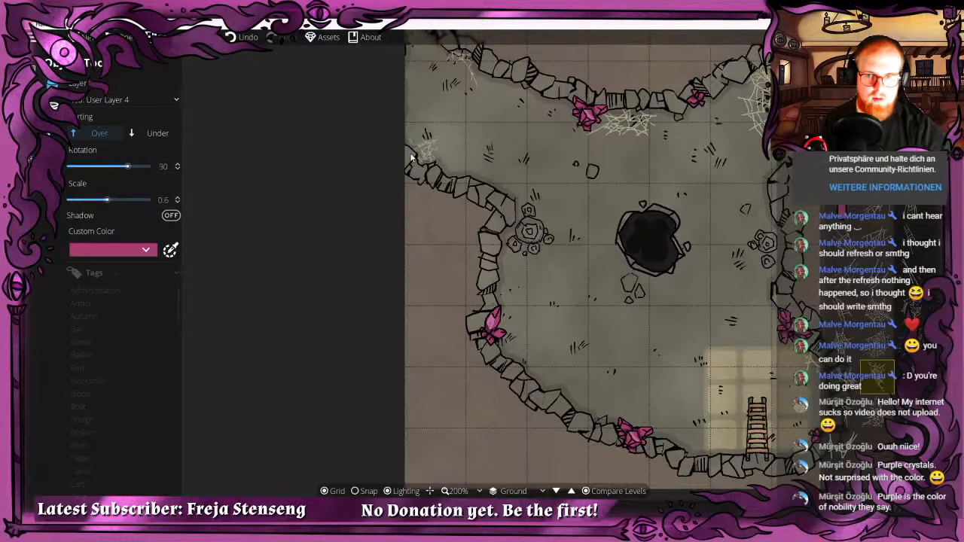
left_click(399, 144)
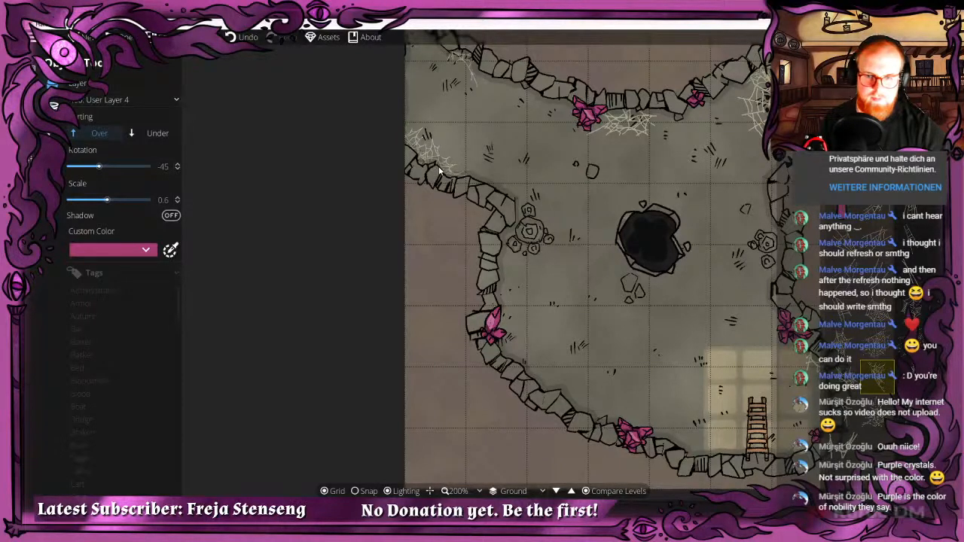
Choose another web shape and place it along the upper left passage's upper wall, rotated -90 degrees at scale 0.5.
left_click_drag(489, 272, 370, 319)
scroll(429, 168, "down", 5)
left_click(875, 348)
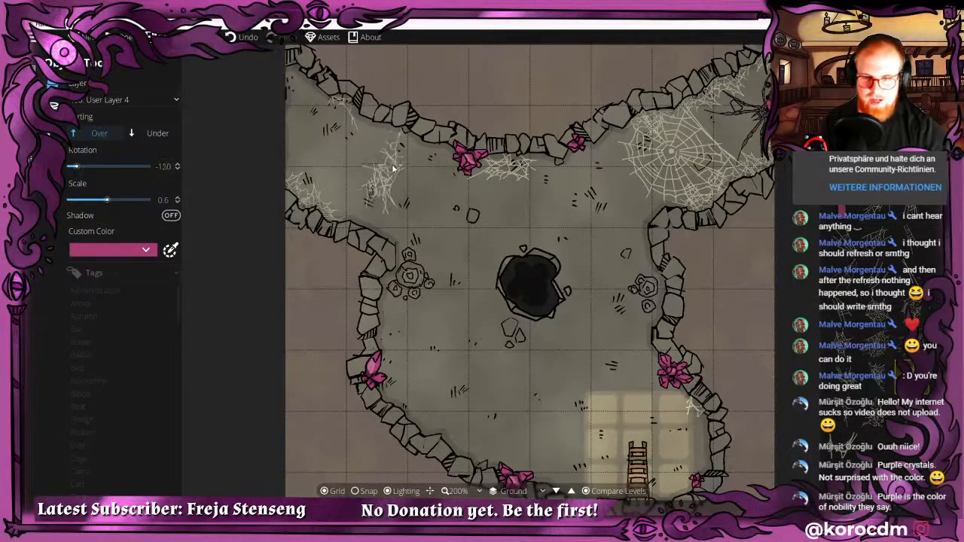
scroll(396, 154, "down", 8)
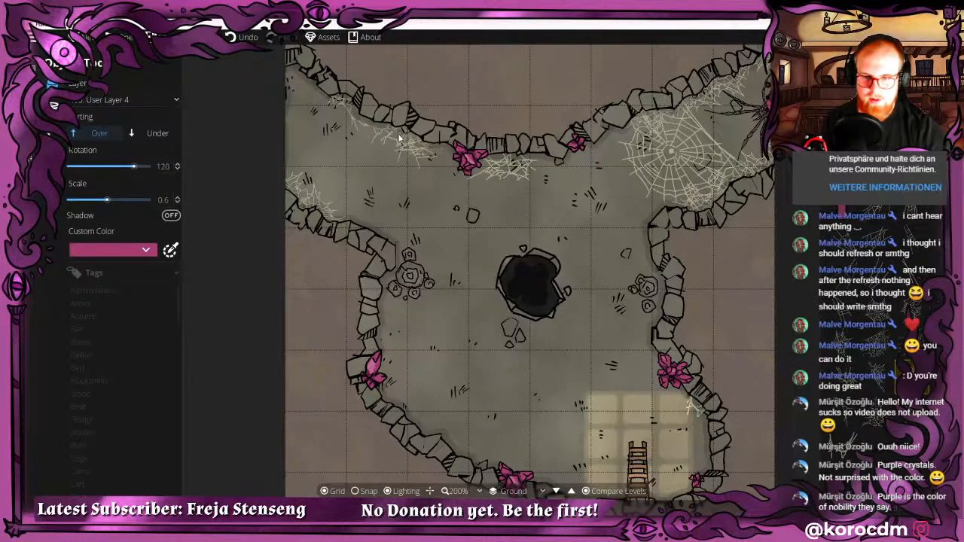
scroll(400, 141, "down", 2)
scroll(403, 146, "down", 1)
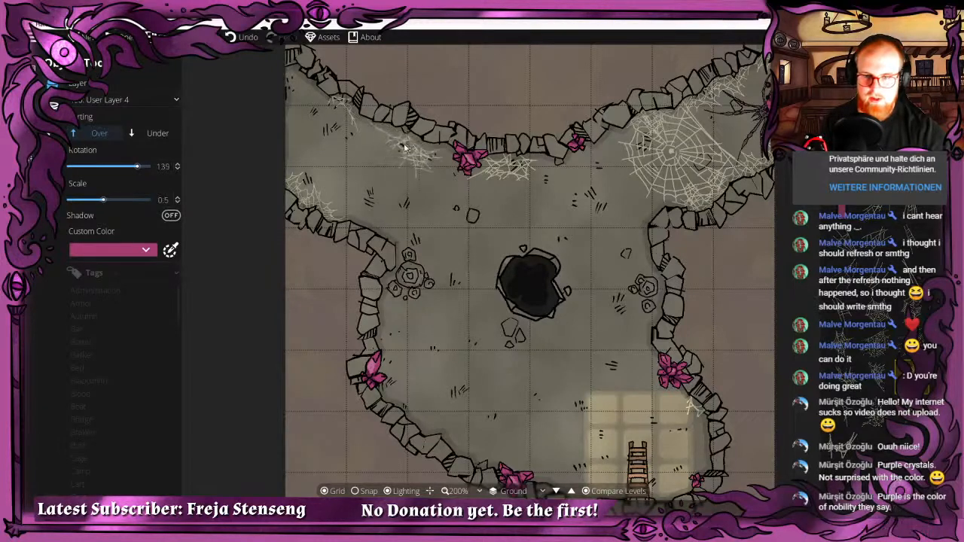
scroll(401, 143, "down", 10)
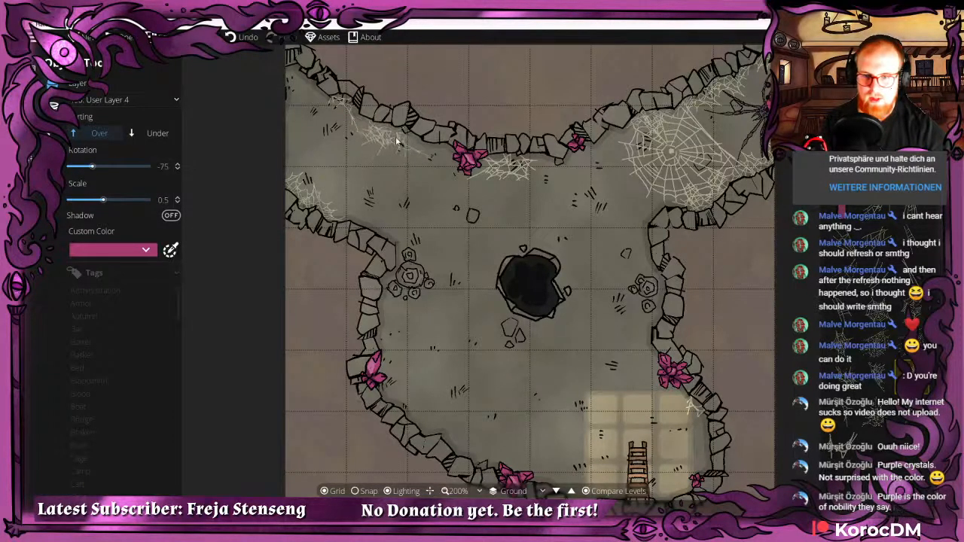
scroll(396, 150, "down", 1)
scroll(391, 151, "down", 3)
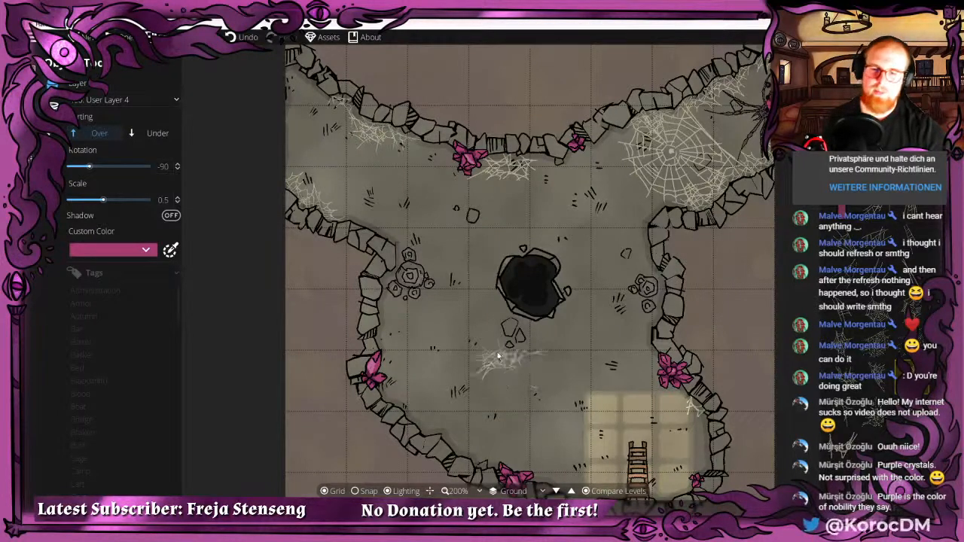
Place a campfire on the open floor below and left of the pit, rotated -60 degrees at scale 0.5.
scroll(403, 278, "down", 3)
left_click_drag(403, 279, 350, 229)
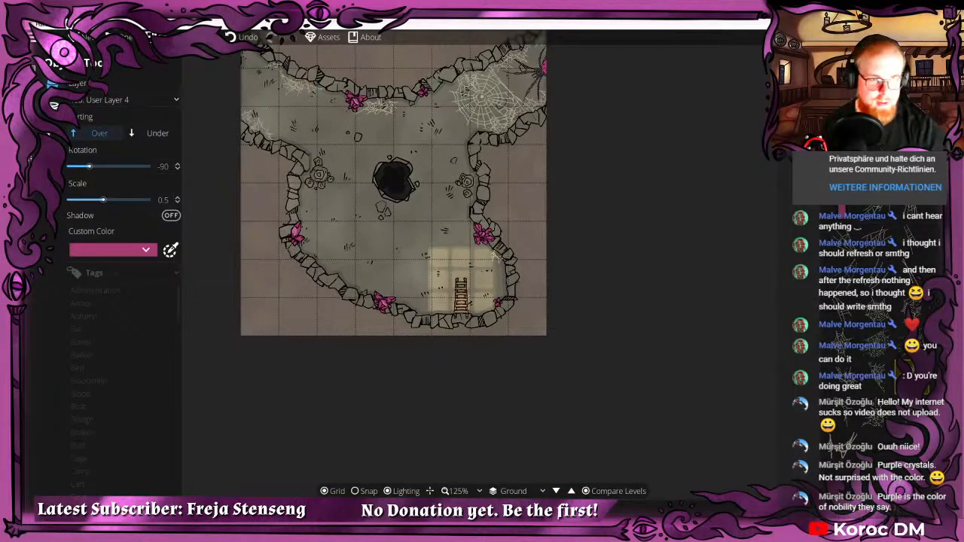
scroll(866, 339, "down", 5)
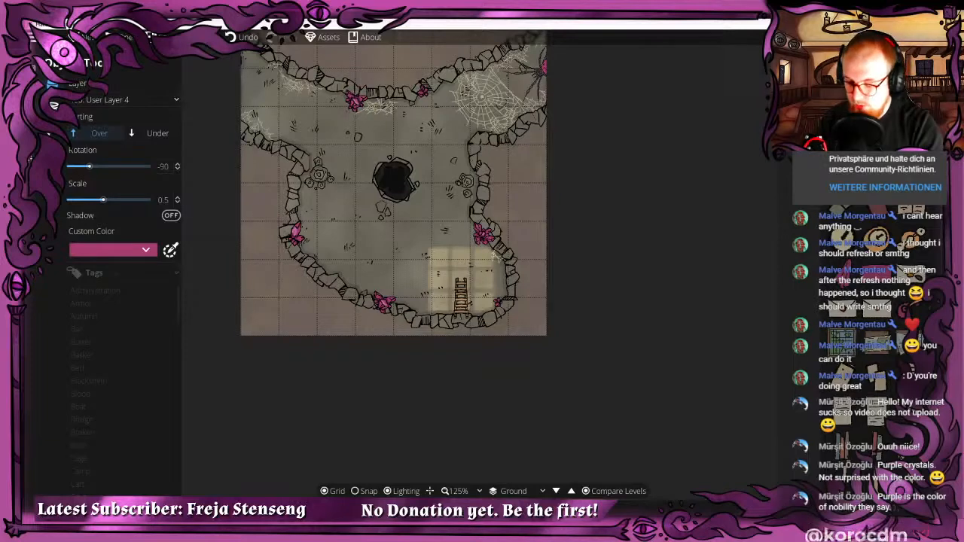
scroll(866, 339, "down", 5)
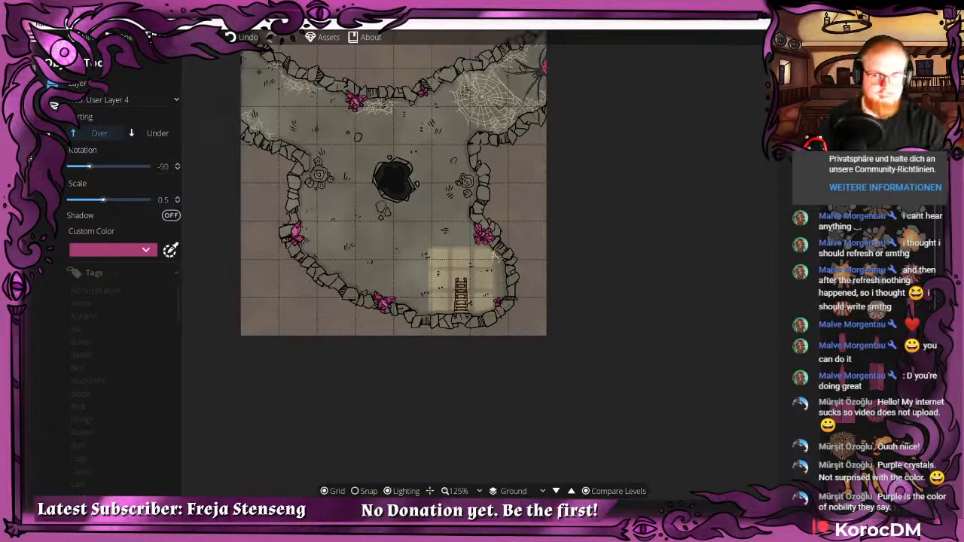
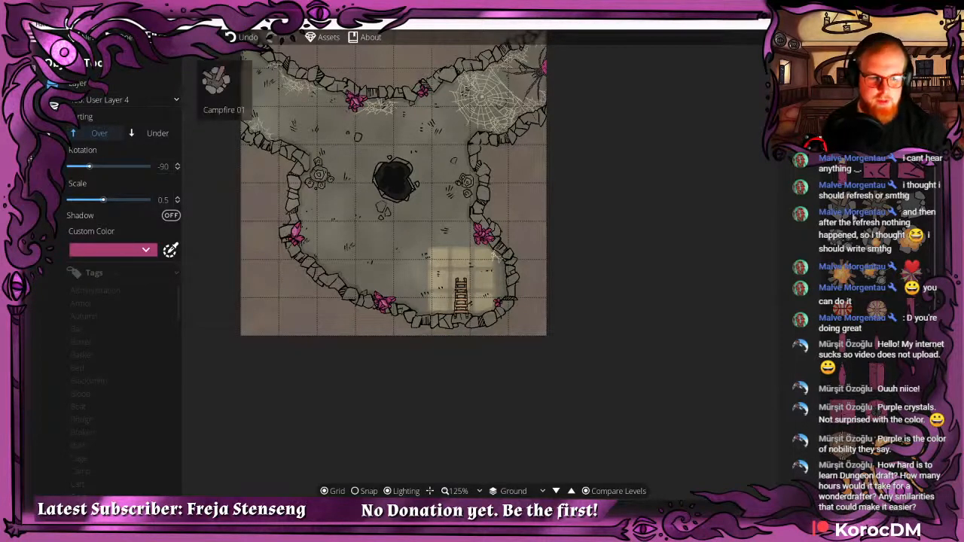
left_click(876, 206)
scroll(392, 248, "up", 3)
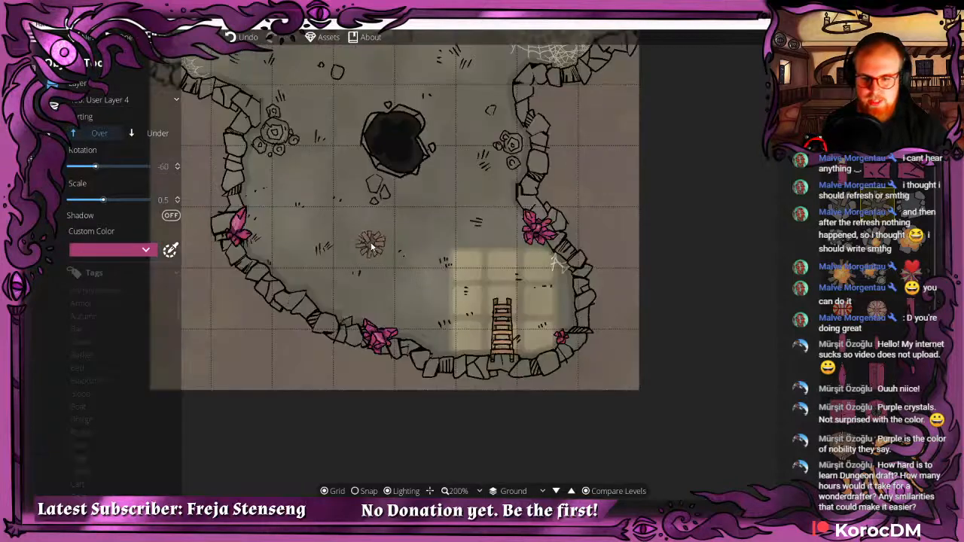
scroll(365, 242, "up", 2)
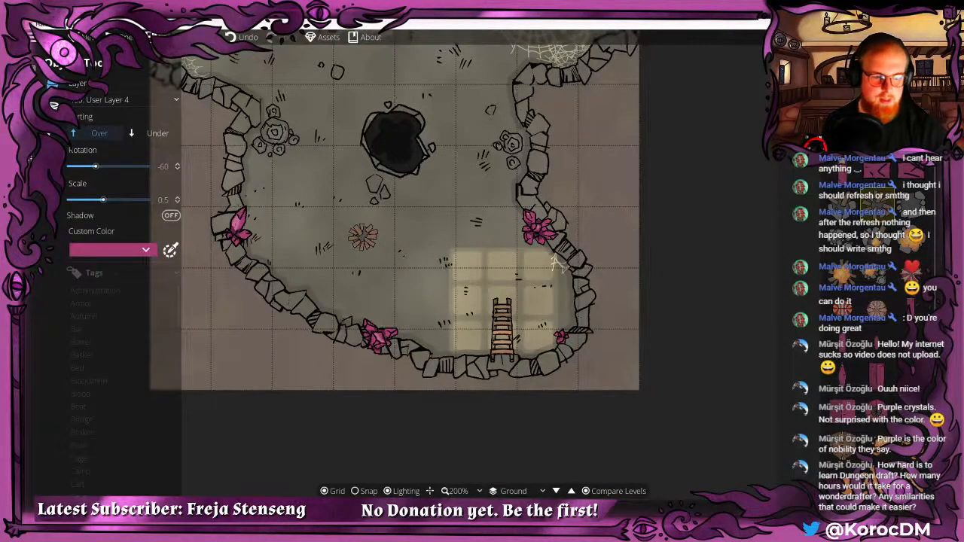
Place a light green Camp Mat 01 below and left of the campfire, rotated -45 degrees at scale 0.5, and try a second one.
left_click_drag(618, 225, 596, 240)
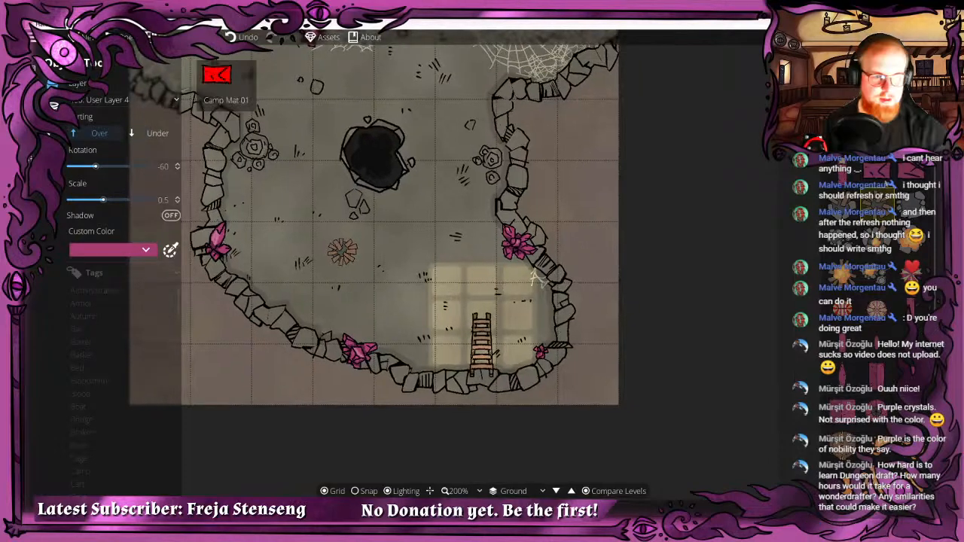
left_click(842, 171)
scroll(238, 209, "up", 5)
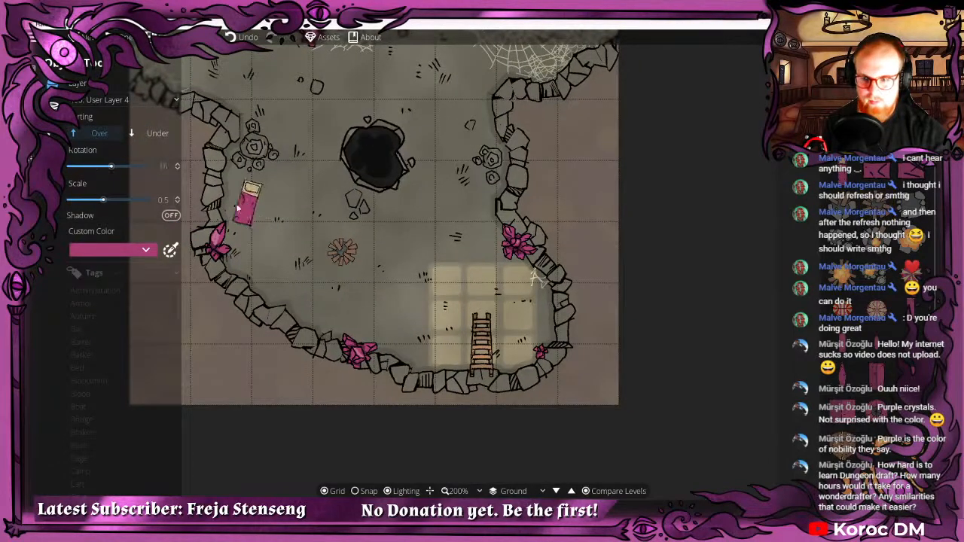
left_click(145, 249)
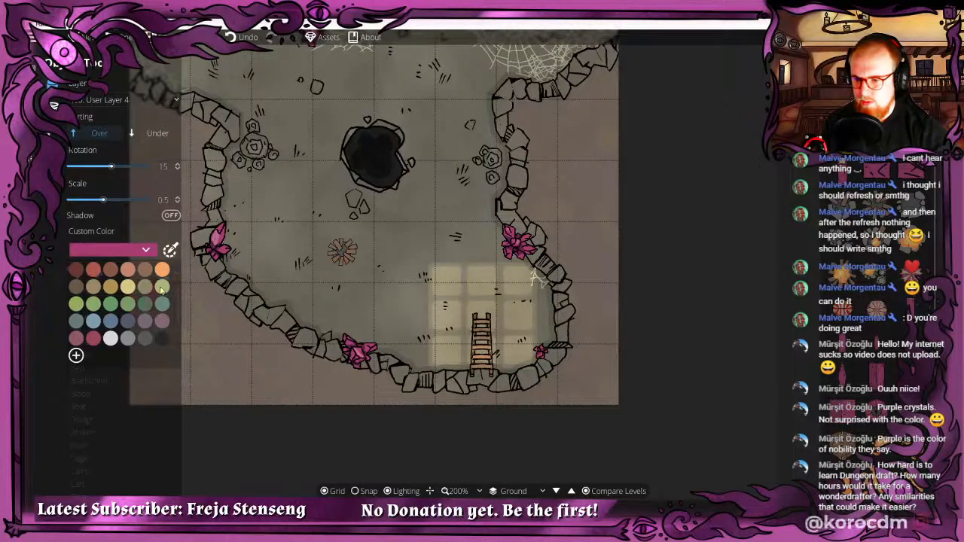
left_click(76, 304)
scroll(256, 203, "up", 3)
scroll(271, 241, "down", 12)
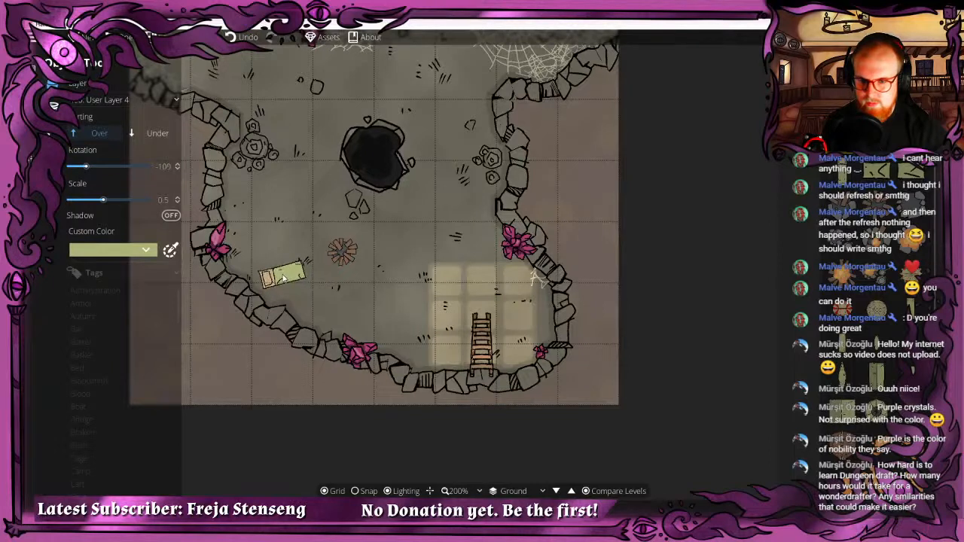
scroll(284, 286, "up", 4)
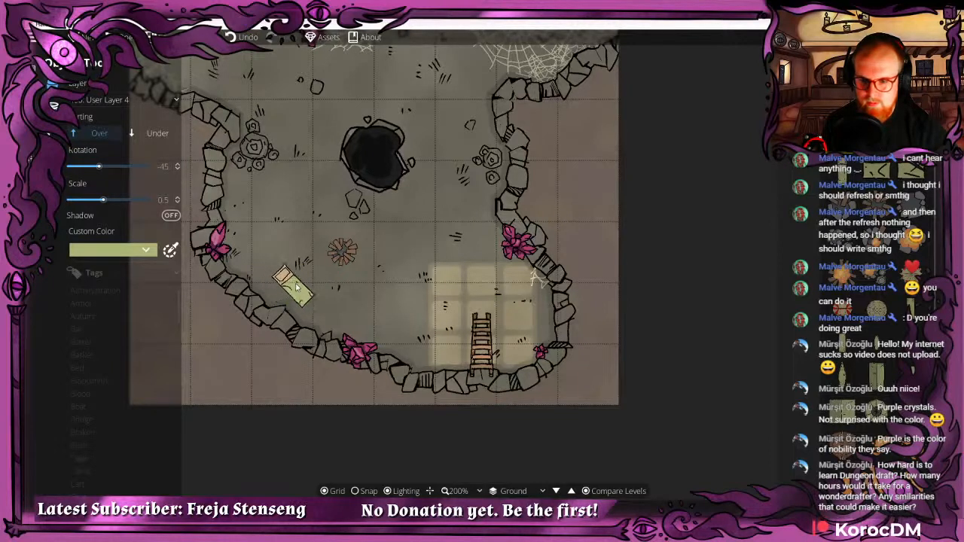
scroll(346, 297, "up", 7)
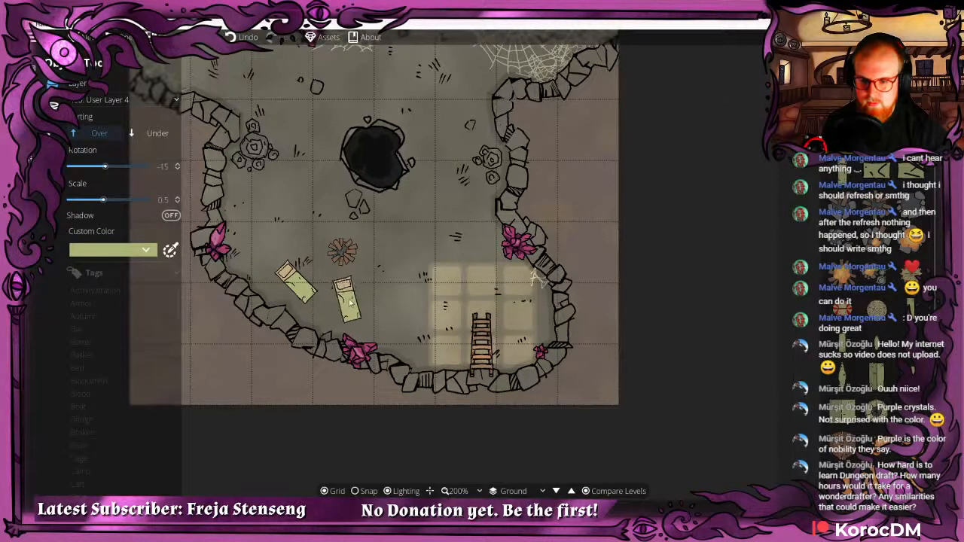
scroll(371, 280, "down", 5)
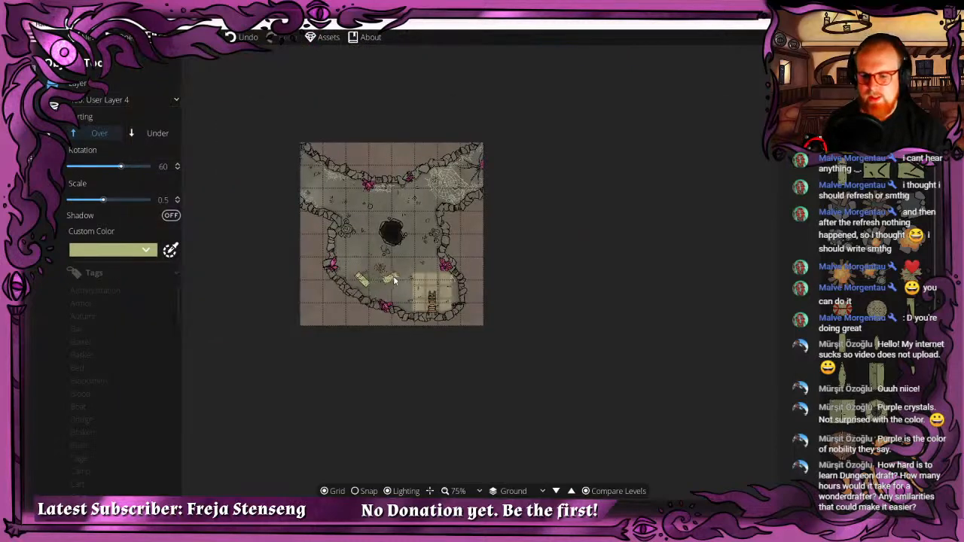
Place a light green spider near the cave's left wall between the rocks and the crystal, rotated -165 degrees at scale 0.5.
scroll(369, 280, "up", 3)
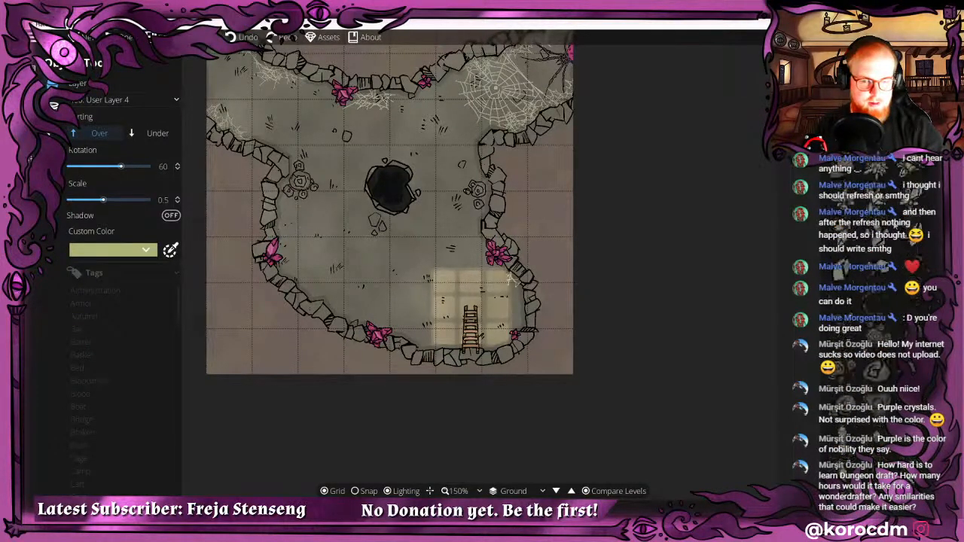
scroll(895, 224, "down", 8)
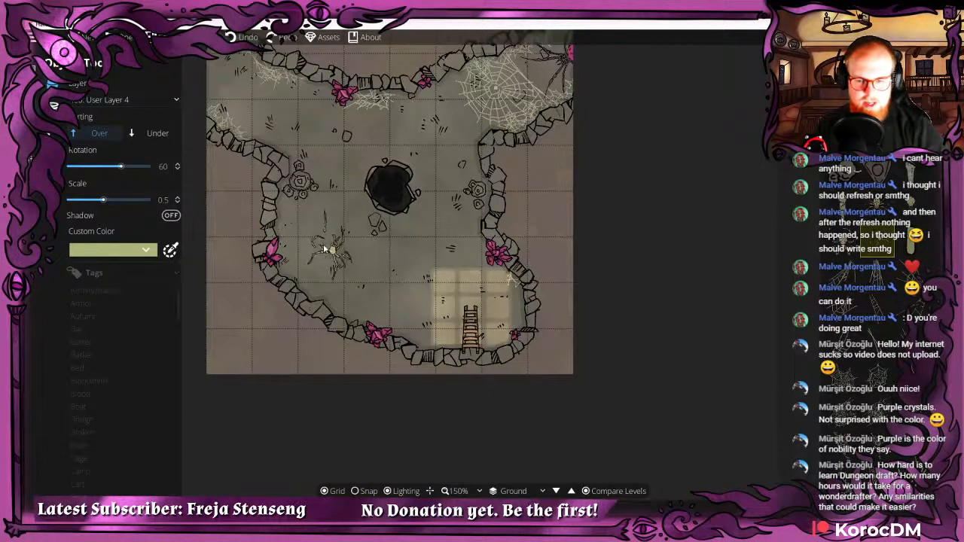
scroll(316, 234, "down", 3)
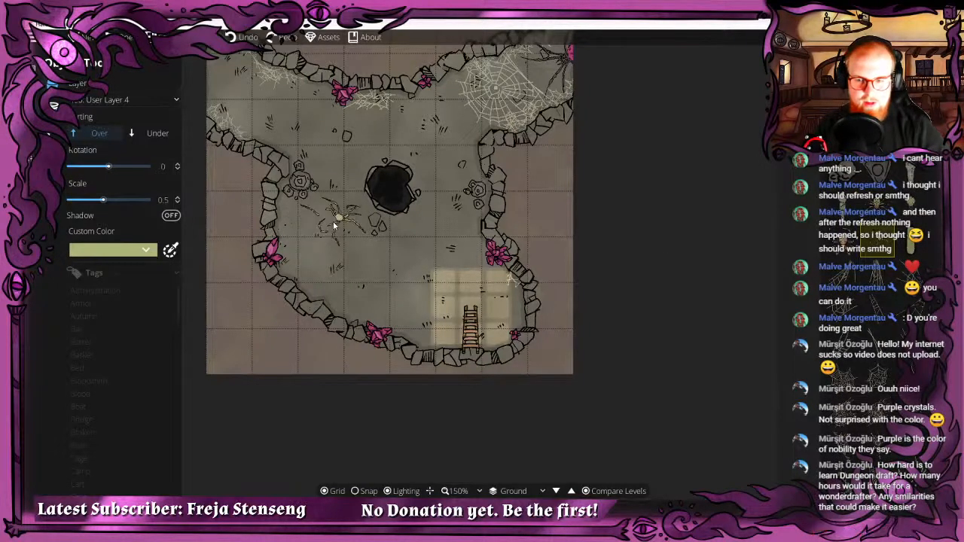
left_click_drag(336, 247, 396, 242)
scroll(356, 189, "down", 1)
scroll(486, 255, "down", 3)
scroll(497, 226, "down", 5)
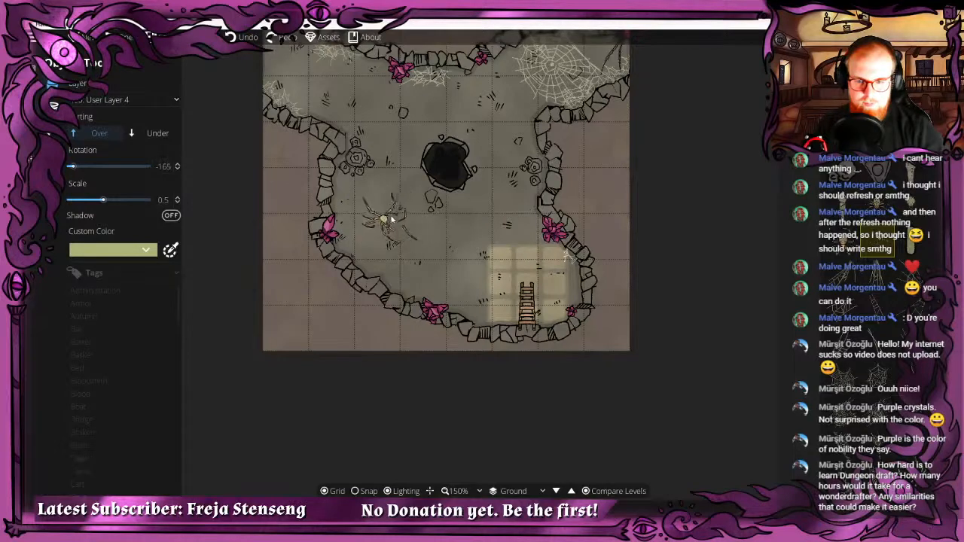
scroll(368, 200, "down", 1)
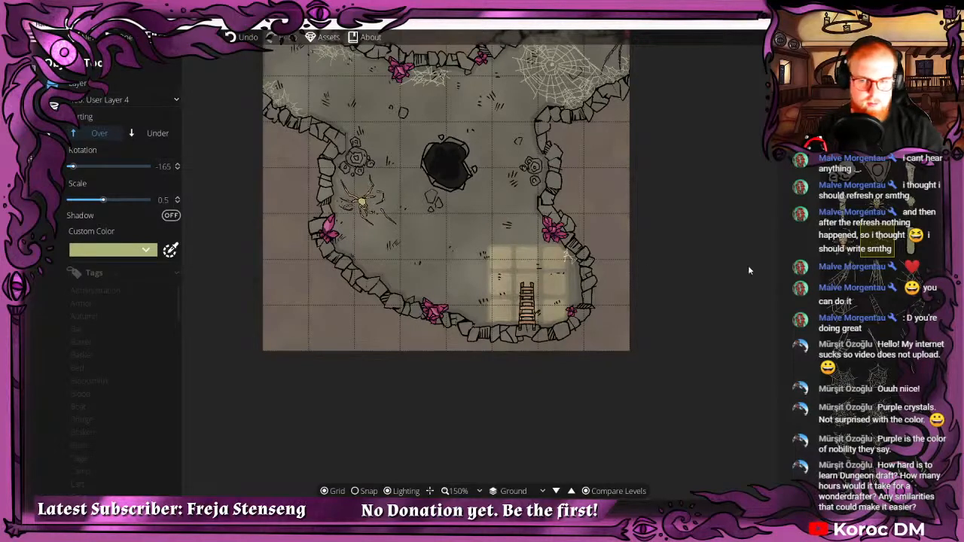
scroll(514, 207, "up", 1)
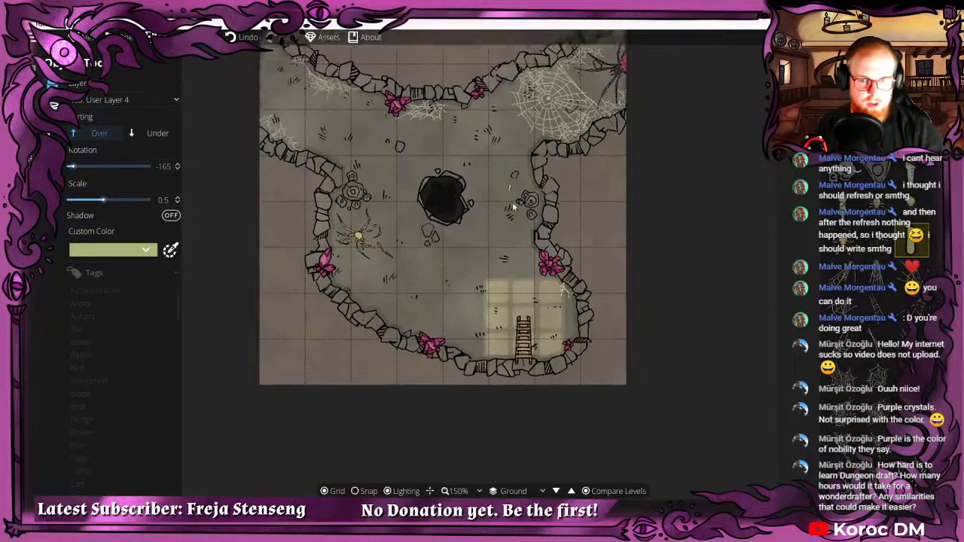
left_click_drag(514, 207, 518, 230)
left_click_drag(271, 156, 325, 113)
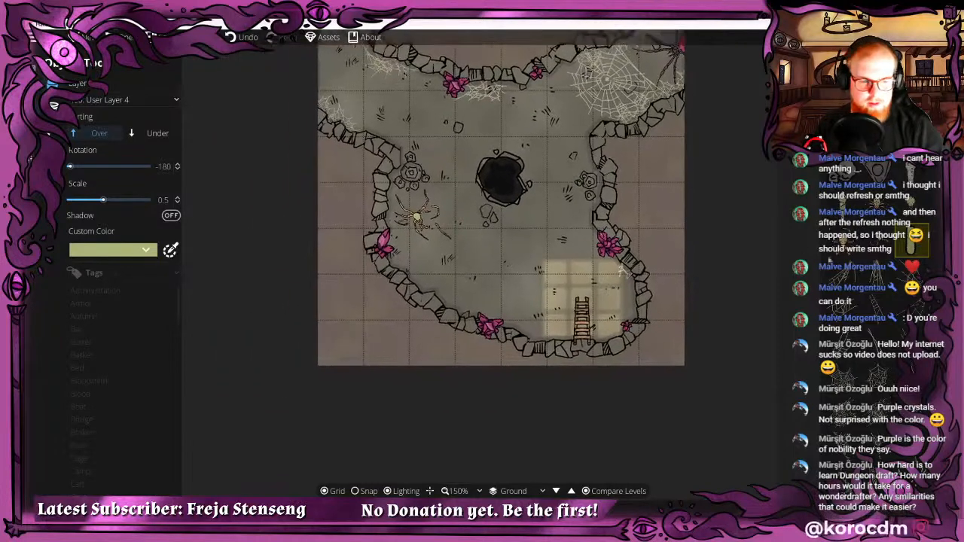
Find the teddy bear among the object assets and choose it for placement.
scroll(857, 316, "down", 3)
scroll(857, 317, "down", 3)
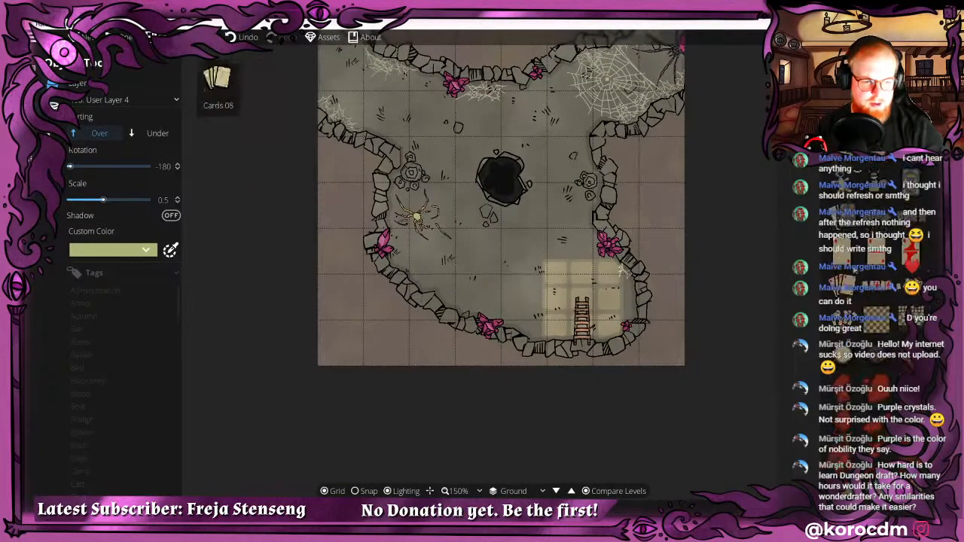
left_click(843, 178)
Try the teddy bear on User Layer 3 in the web along the upper left passage's upper wall, at scales from 0.5 to 1, and undo it.
left_click_drag(392, 142, 454, 187)
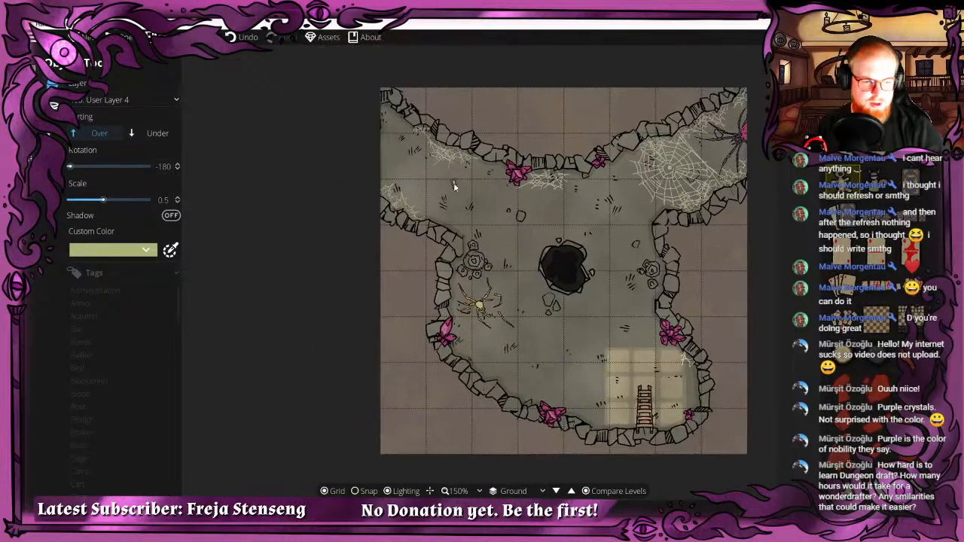
scroll(441, 156, "up", 5)
left_click(121, 99)
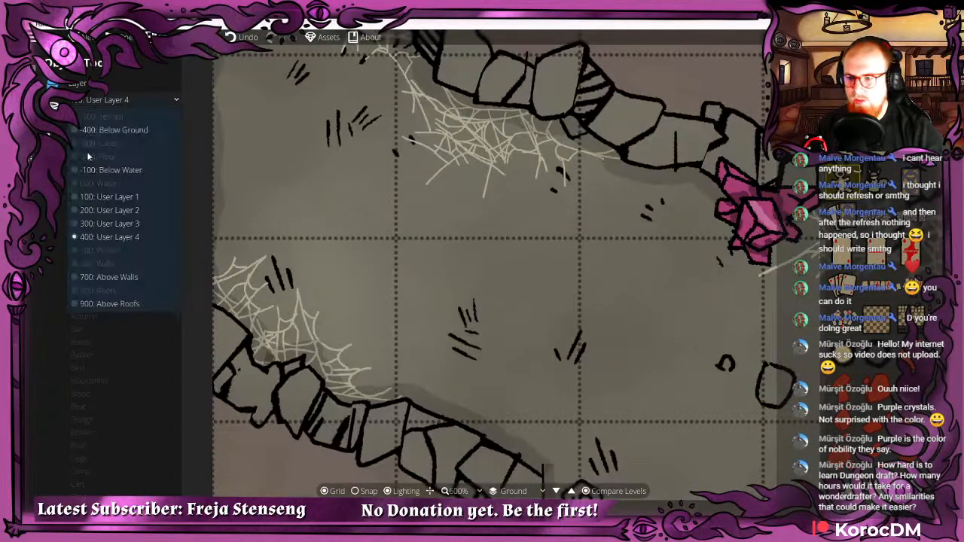
left_click(105, 223)
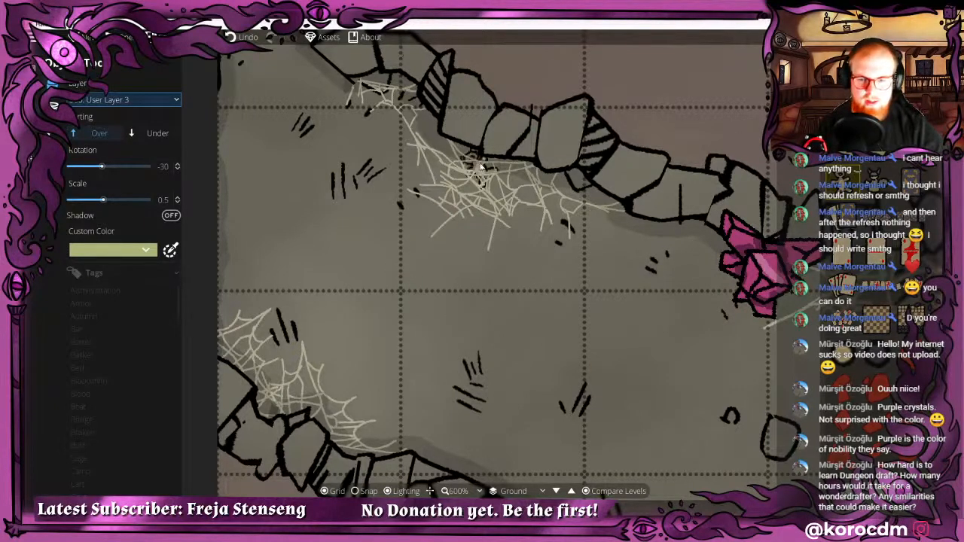
left_click(444, 157)
scroll(543, 241, "up", 1)
left_click_drag(551, 299, 459, 285)
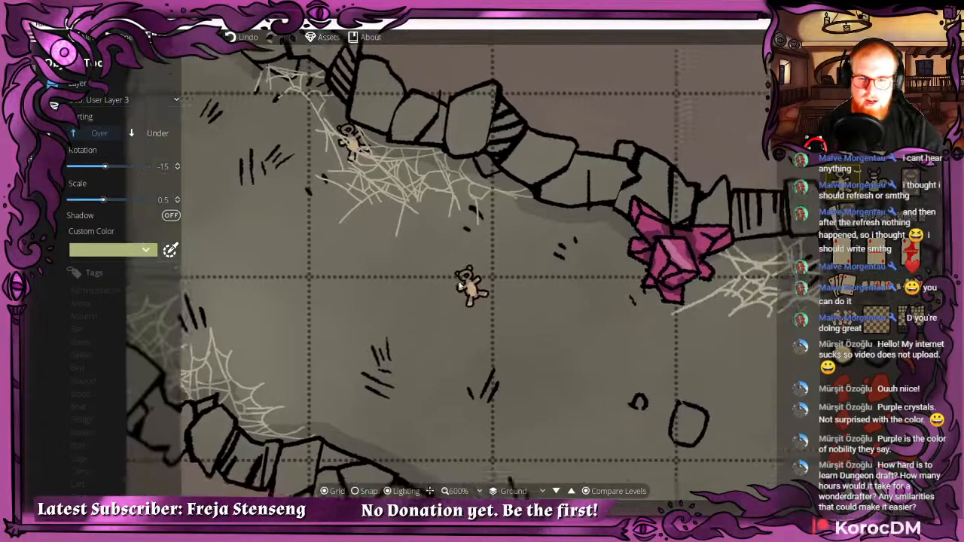
scroll(461, 285, "down", 4)
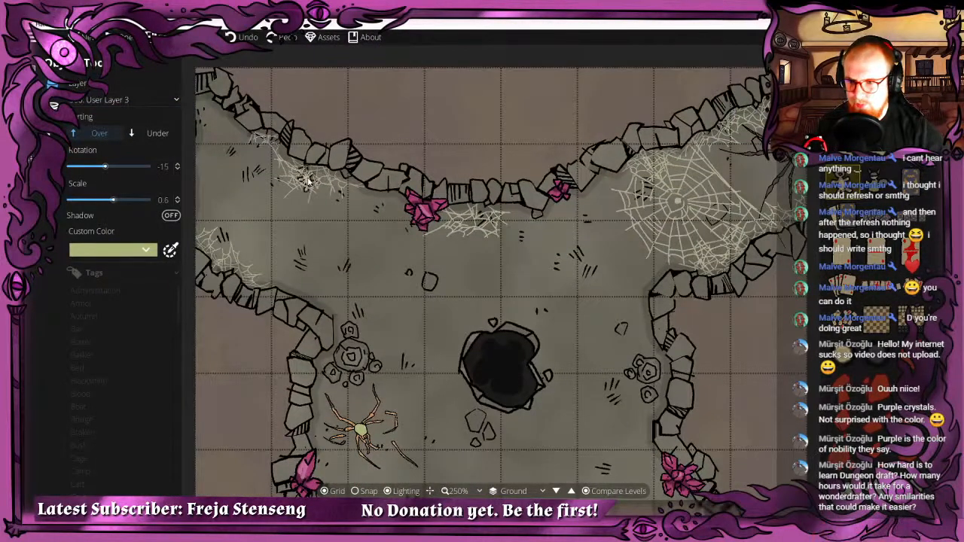
scroll(303, 179, "down", 1)
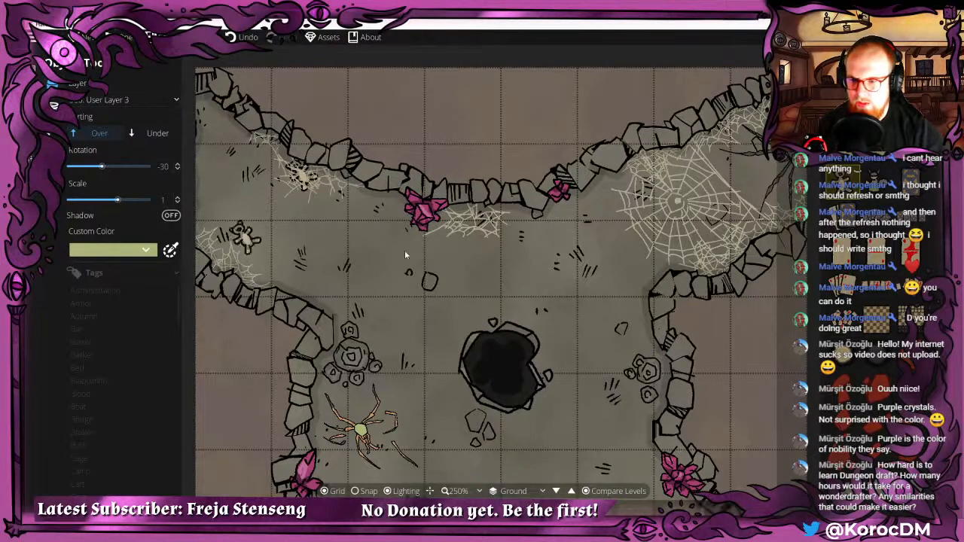
scroll(404, 250, "down", 3)
scroll(526, 223, "up", 1)
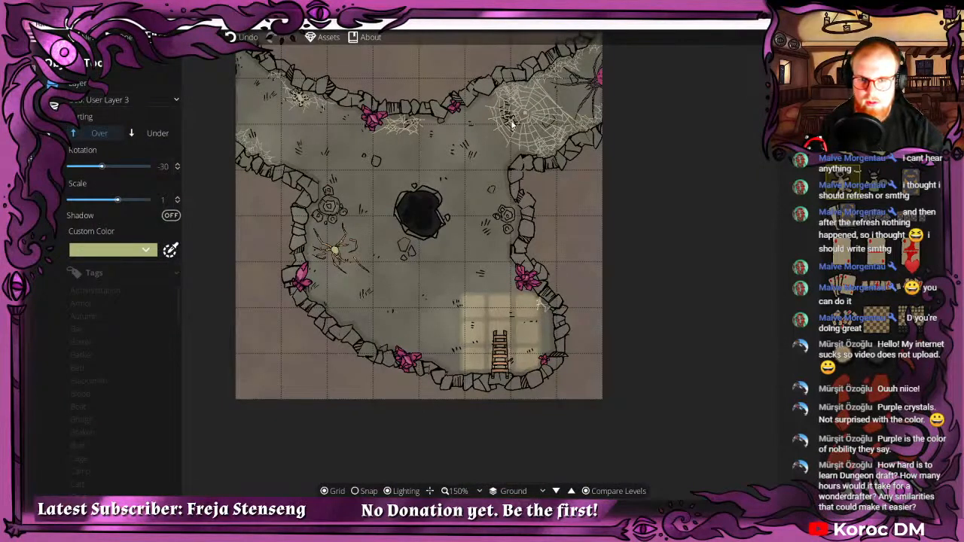
key("ctrl+z")
Place the teddy bear on the Above Roofs layer in the middle of the large upper right web, rotated 45 degrees at scale 1.
left_click(113, 99)
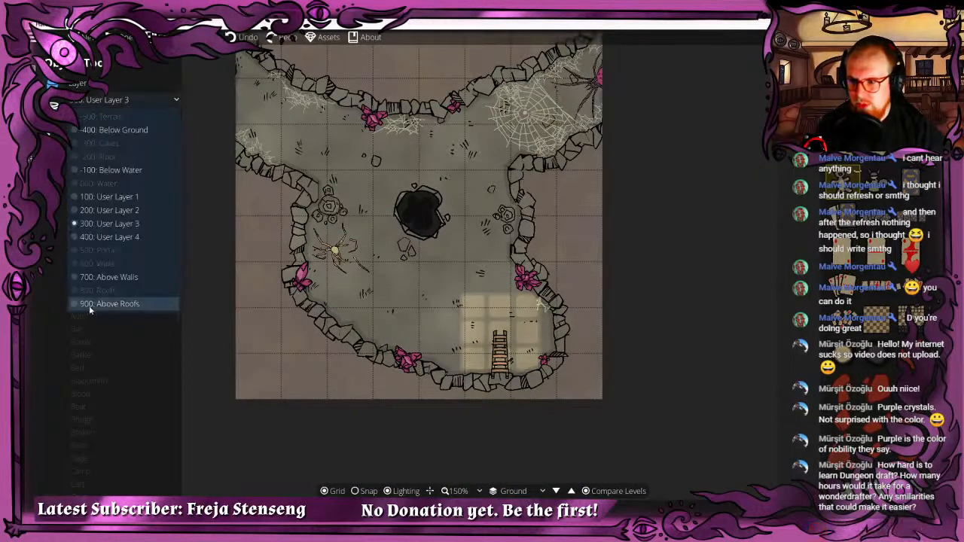
left_click(105, 305)
scroll(524, 118, "up", 2)
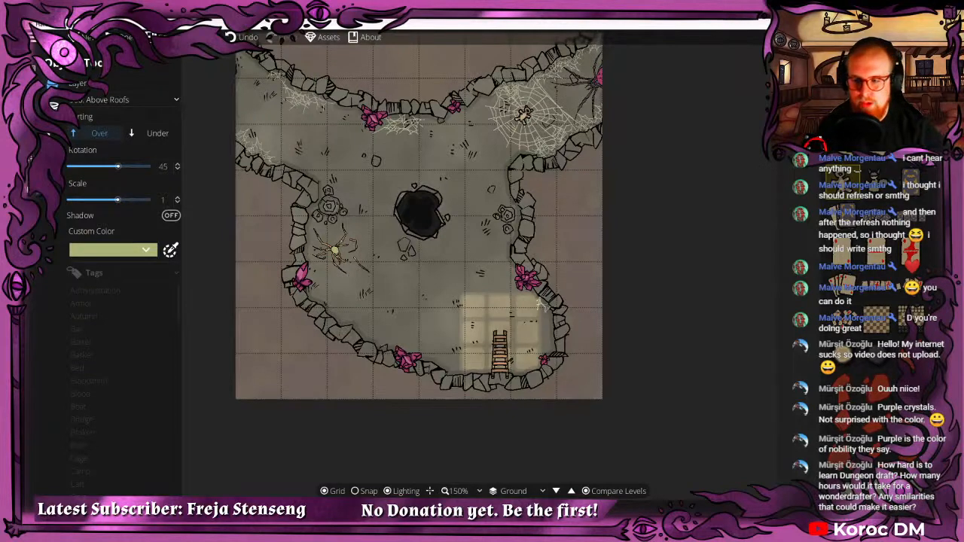
Select the large crystal on the cave's upper wall, view its layer options and deselect it.
left_click(30, 199)
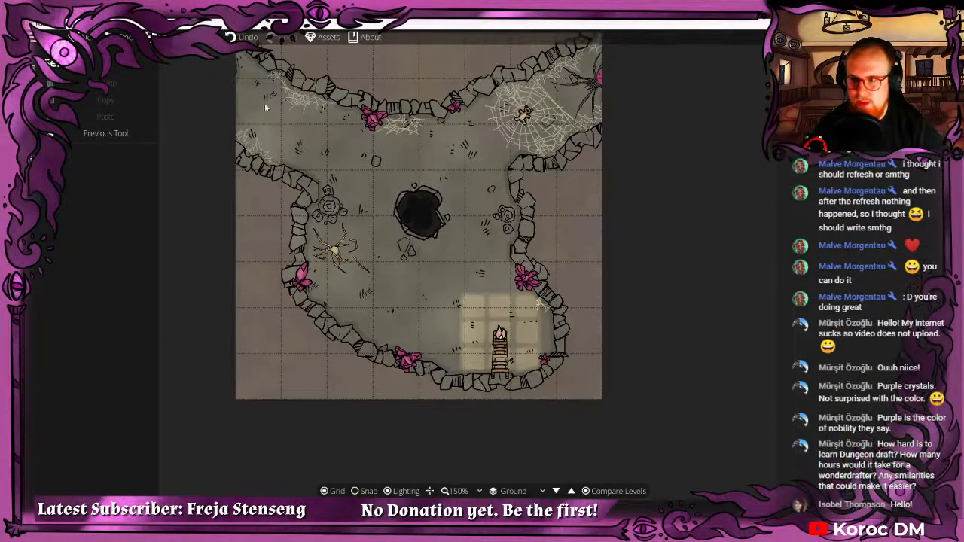
left_click(362, 124)
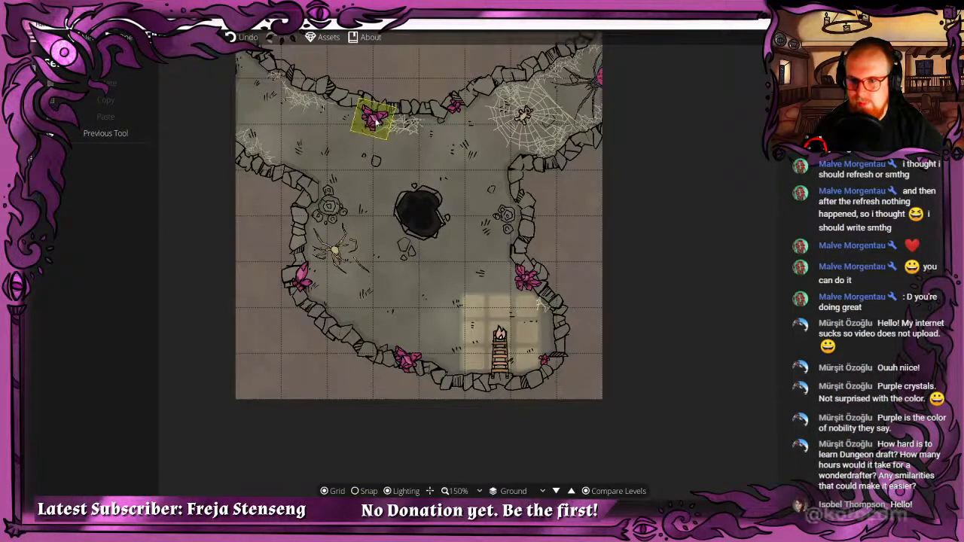
left_click(111, 172)
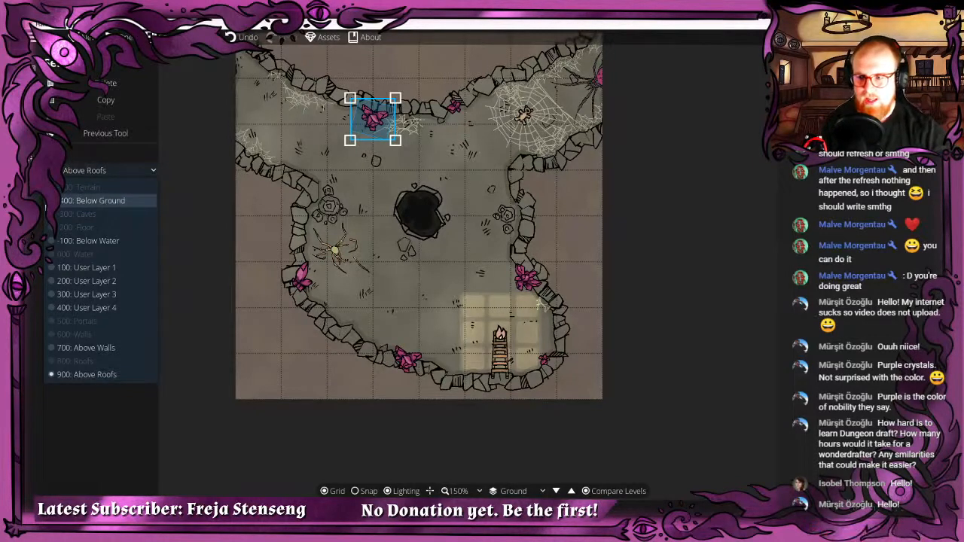
left_click(431, 202)
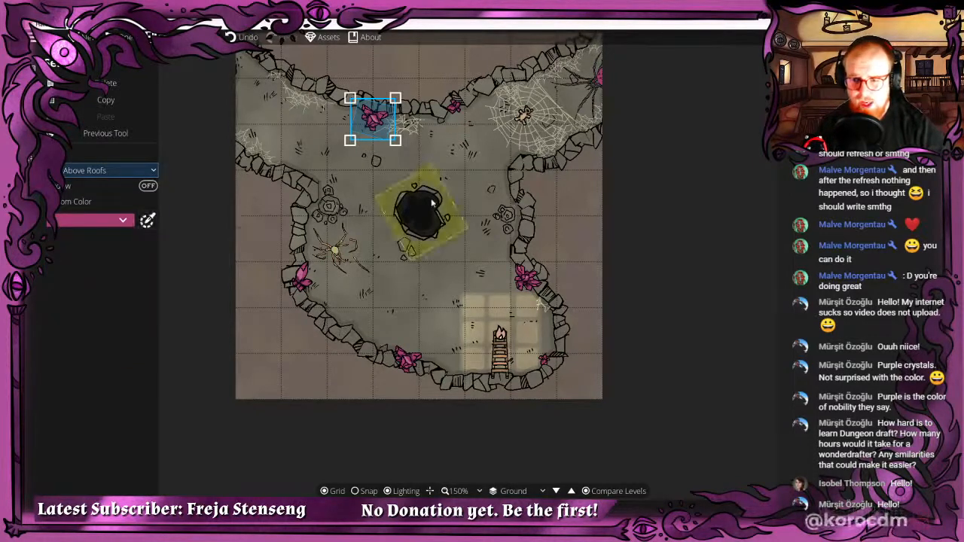
left_click(459, 169)
Shift the web on the upper wall slightly right, out from under the large crystal, and reposition the crystal to its left.
left_click_drag(393, 134, 417, 171)
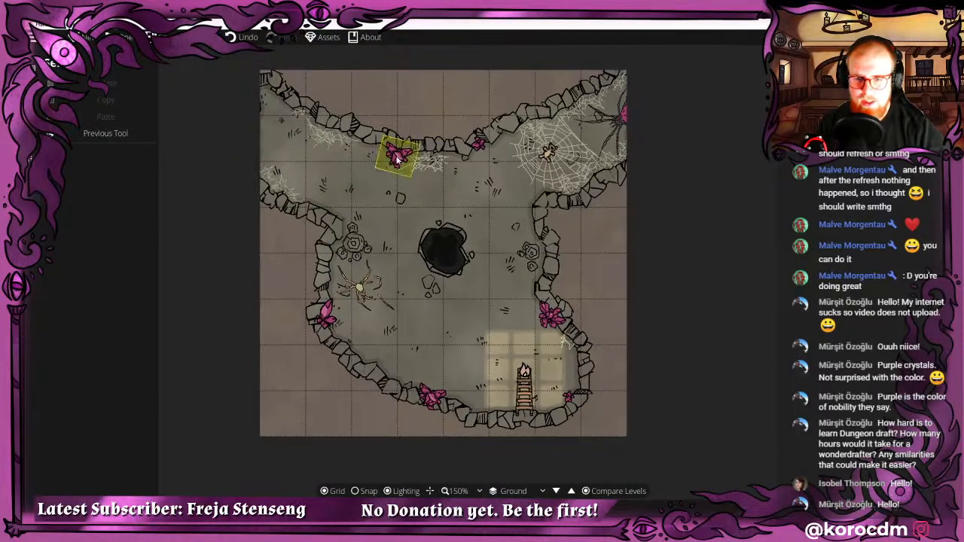
left_click(397, 155)
scroll(396, 155, "up", 5)
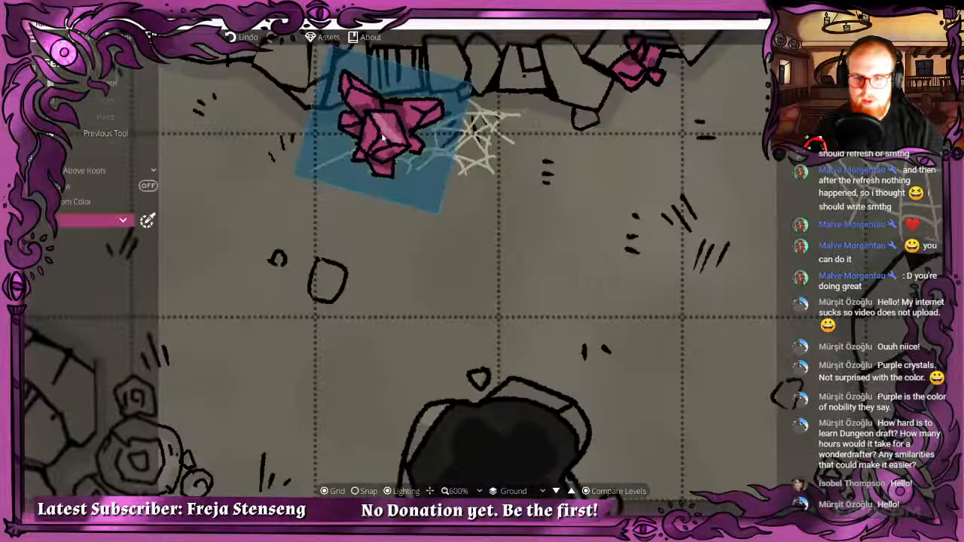
left_click(461, 131)
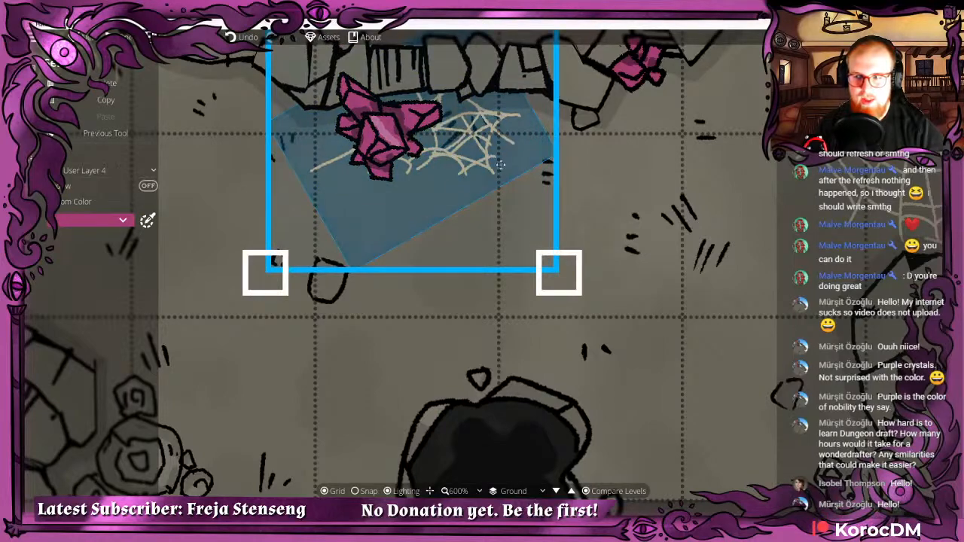
left_click_drag(444, 159, 498, 195)
left_click_drag(433, 176, 417, 193)
left_click(482, 382)
left_click(448, 220)
scroll(447, 220, "down", 5)
right_click(416, 192)
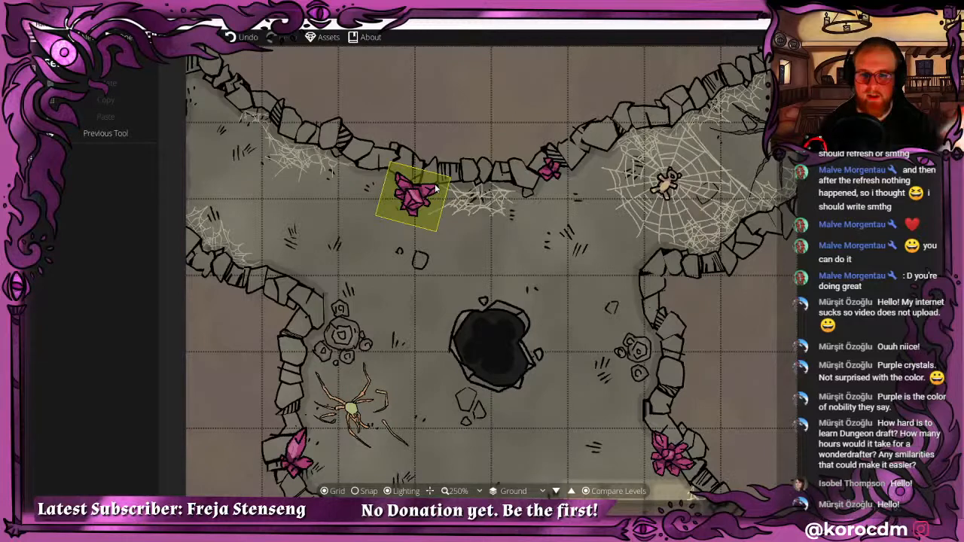
left_click_drag(496, 251, 440, 141)
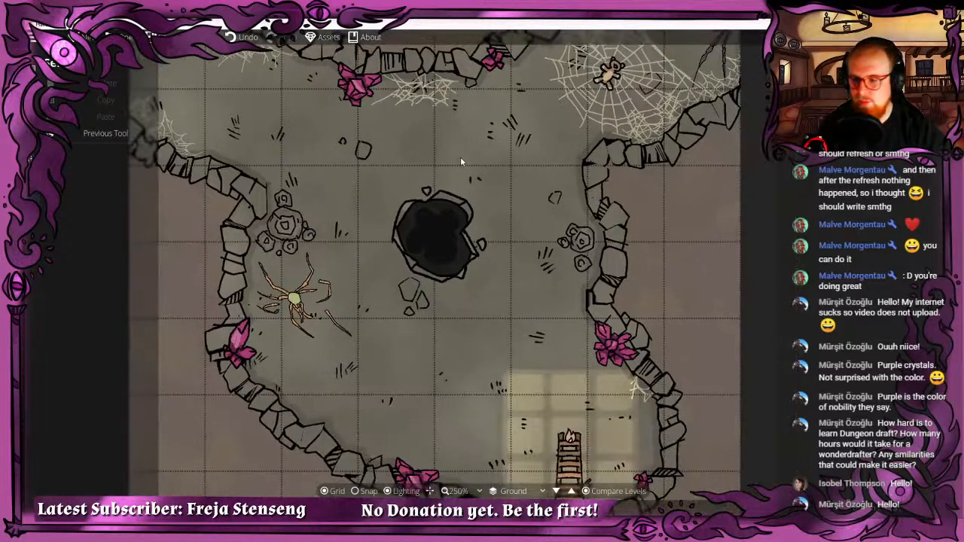
Enlarge the light green spider near the cave's left wall slightly and deselect it.
left_click(322, 285)
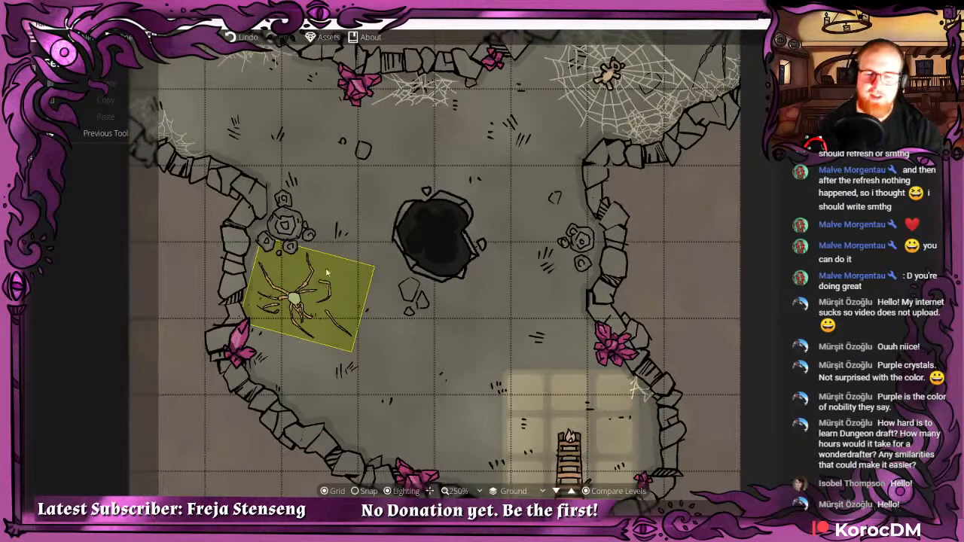
scroll(327, 272, "down", 4)
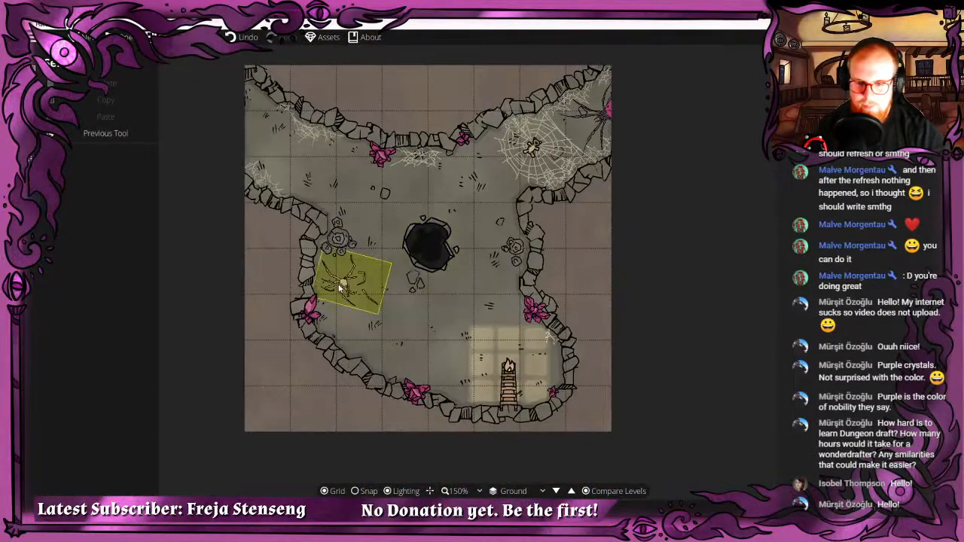
left_click(340, 286)
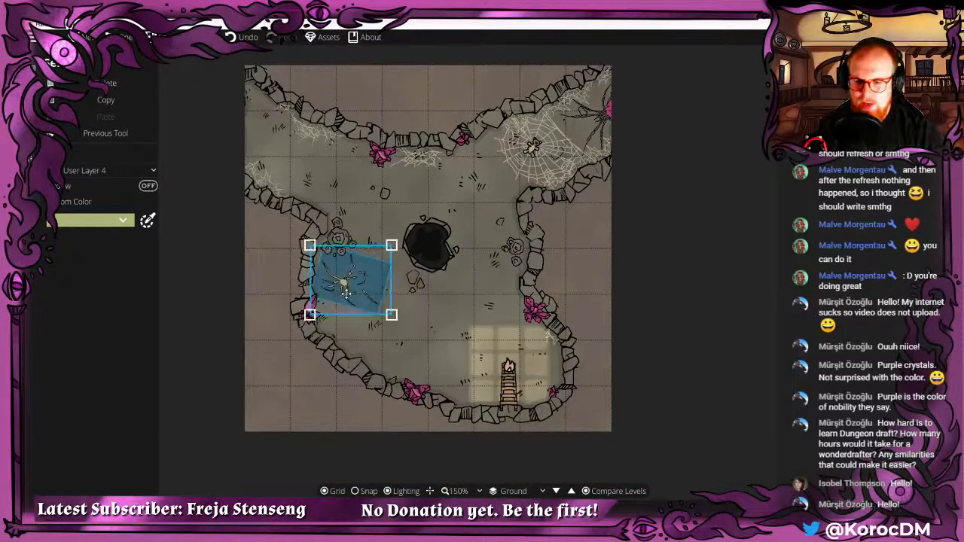
scroll(344, 291, "down", 4)
scroll(344, 291, "up", 4)
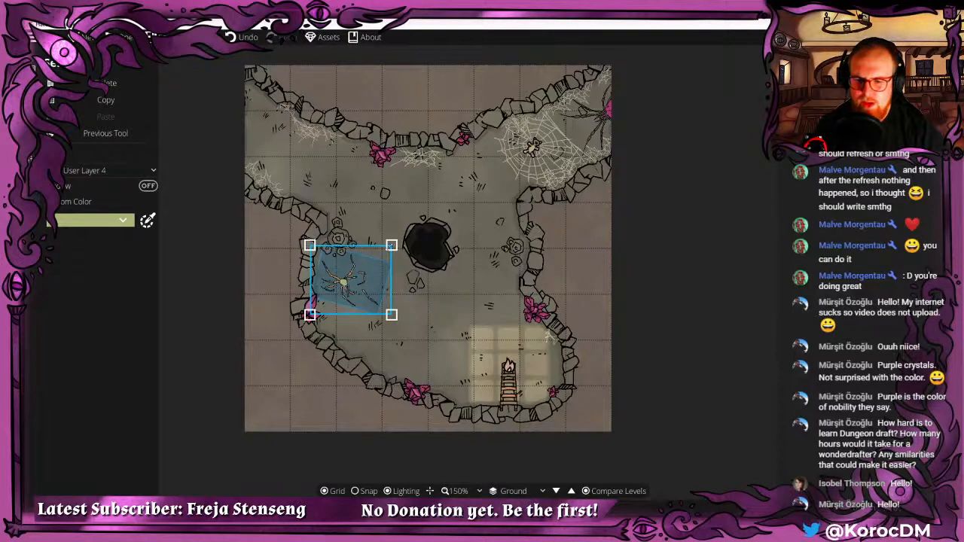
left_click_drag(392, 244, 403, 234)
left_click(407, 352)
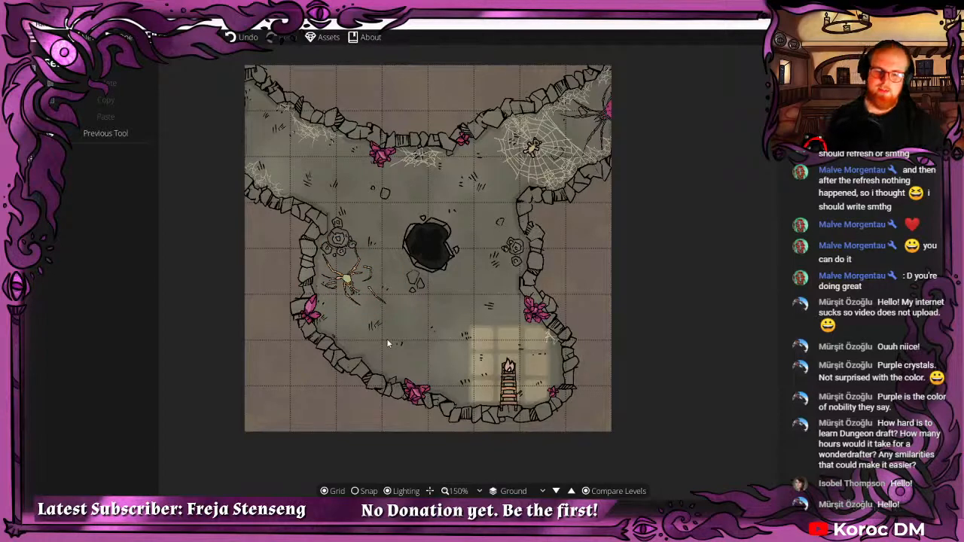
Paint a turquoise water pool above the cave's upper wall with the Water Brush.
left_click(105, 133)
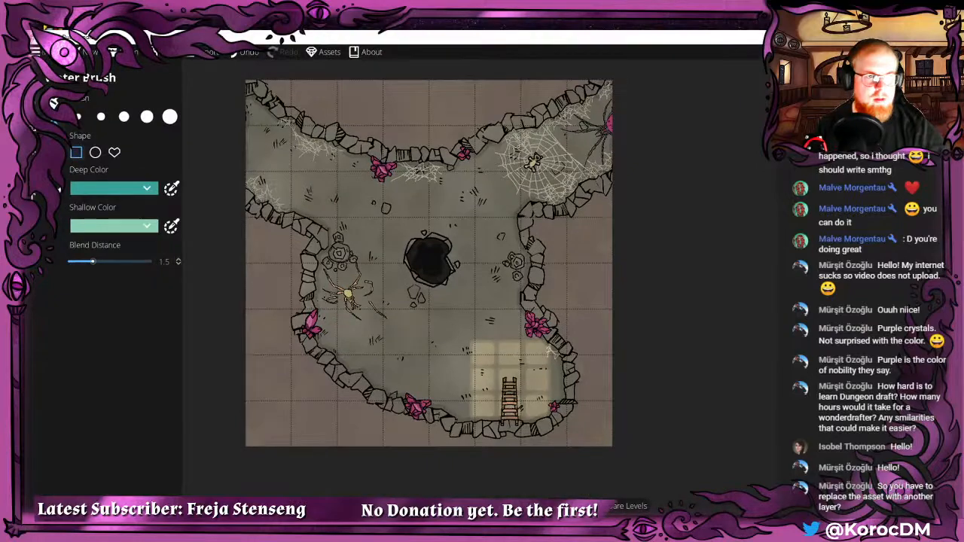
left_click_drag(611, 34, 677, 58)
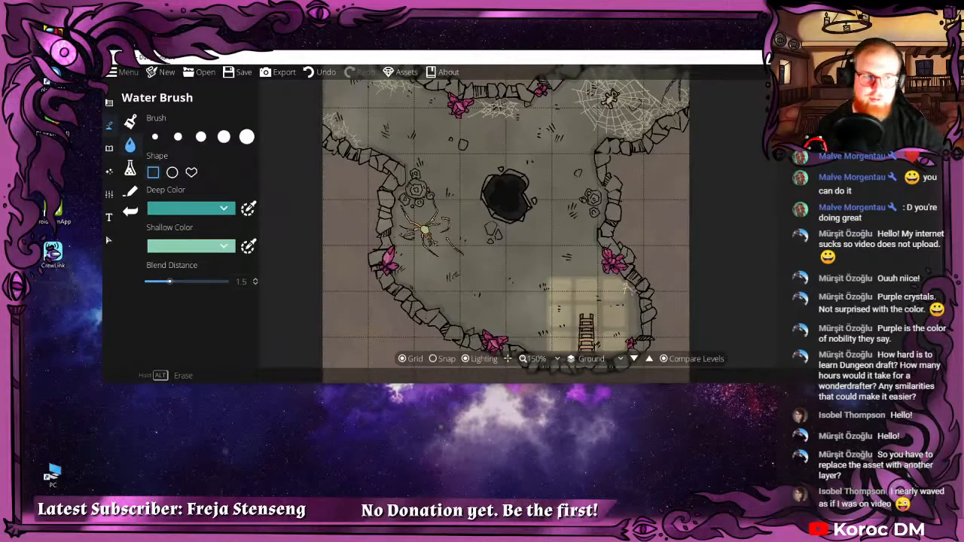
left_click_drag(756, 58, 663, 73)
double_click(663, 73)
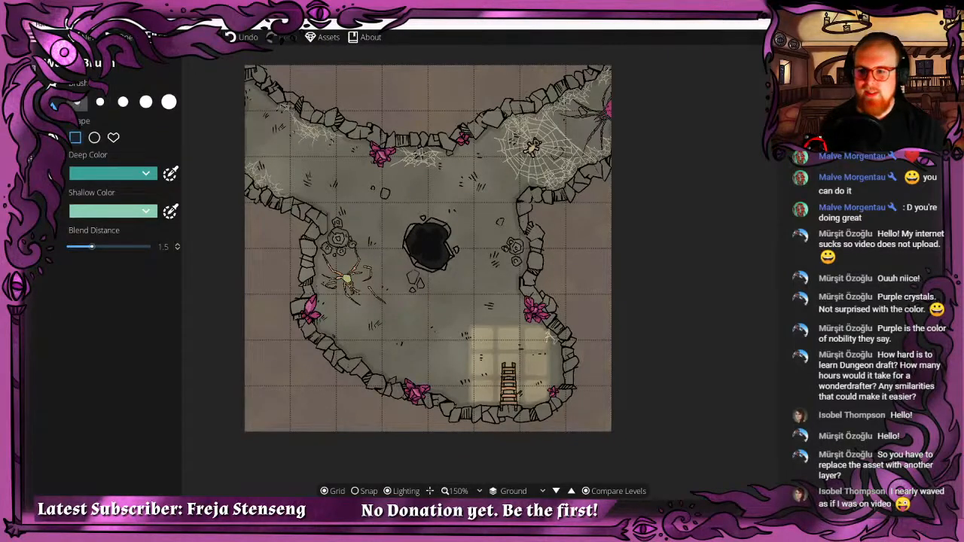
left_click(168, 101)
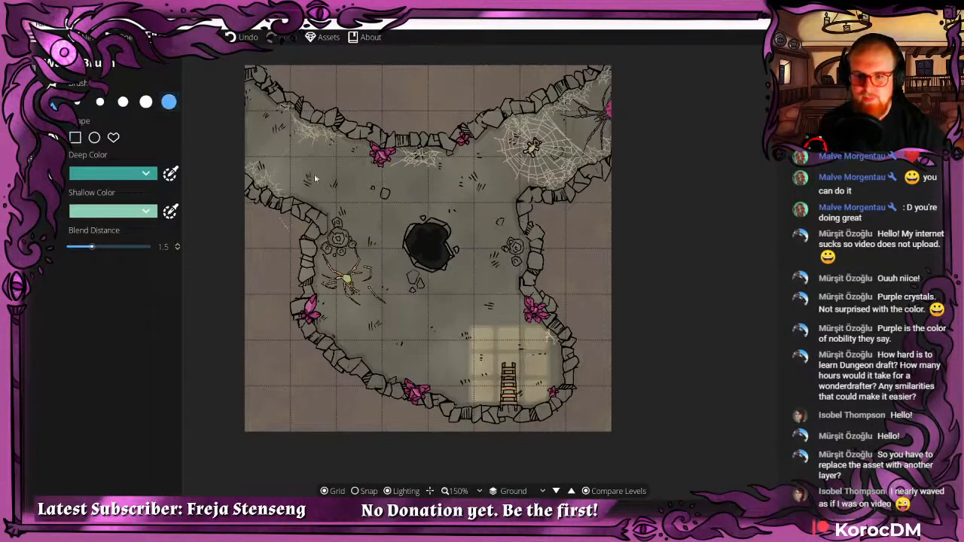
mouse_move(399, 90)
left_mouse_down()
mouse_move(459, 86)
mouse_move(453, 50)
left_mouse_up()
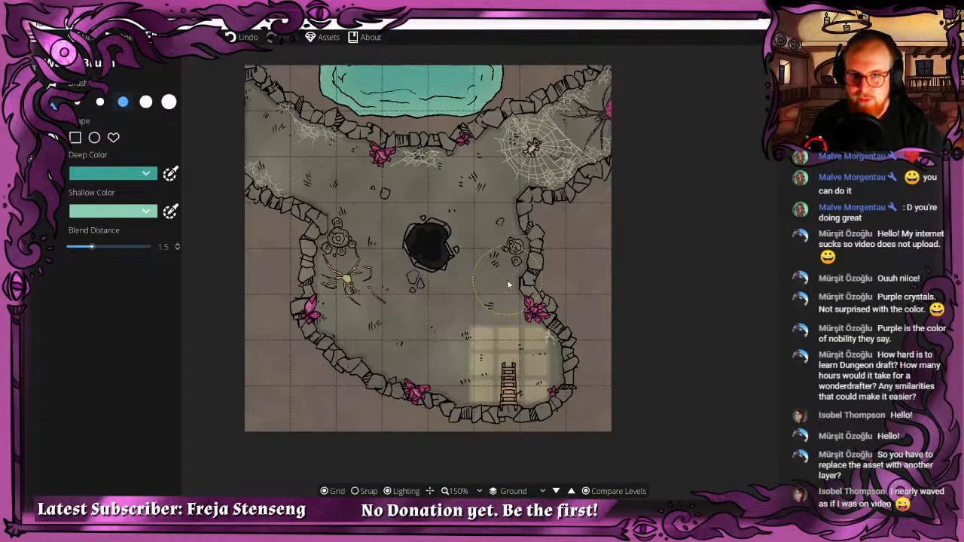
Select the large crystal on the upper wall, and try to select the water pool above it.
left_click(32, 159)
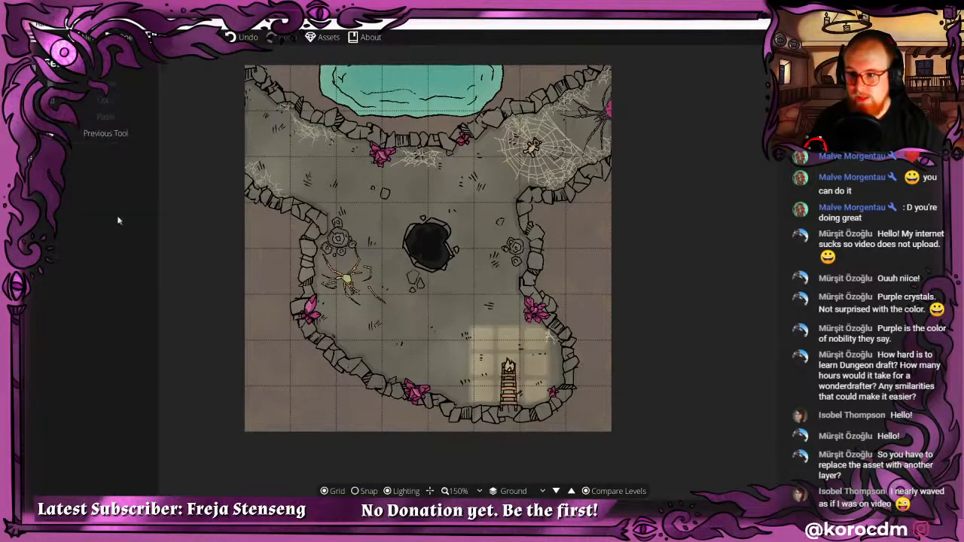
left_click(377, 159)
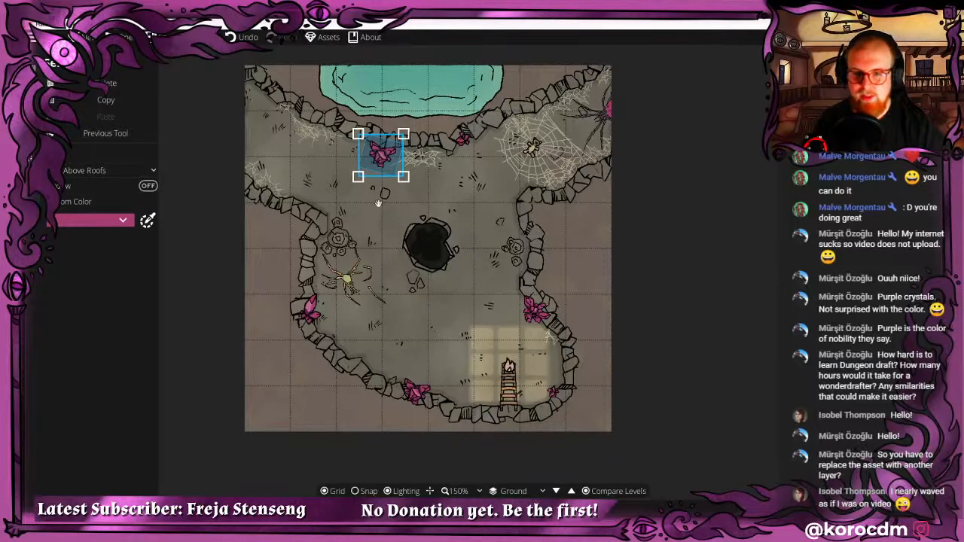
left_click(400, 74)
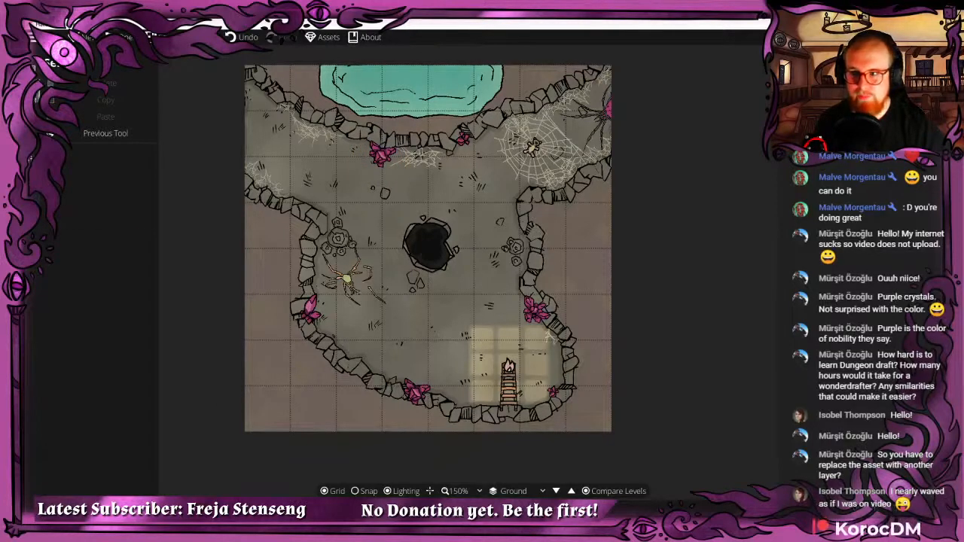
Return to the Water Brush and remove the water pool above the cave's upper wall.
left_click(34, 99)
left_click(75, 86)
left_click(54, 105)
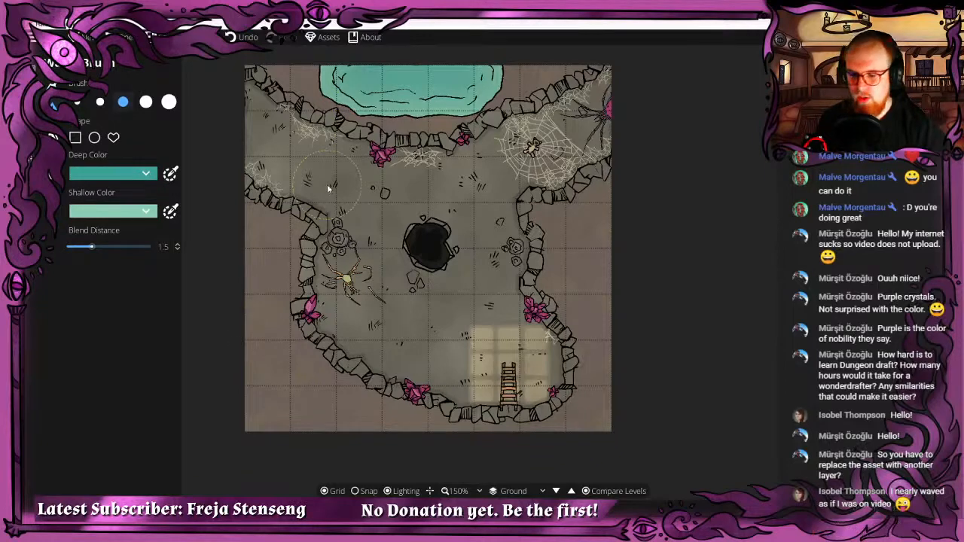
mouse_move(362, 87)
left_mouse_down()
mouse_move(316, 83)
mouse_move(512, 82)
mouse_move(303, 157)
mouse_move(385, 355)
mouse_move(354, 439)
left_mouse_up()
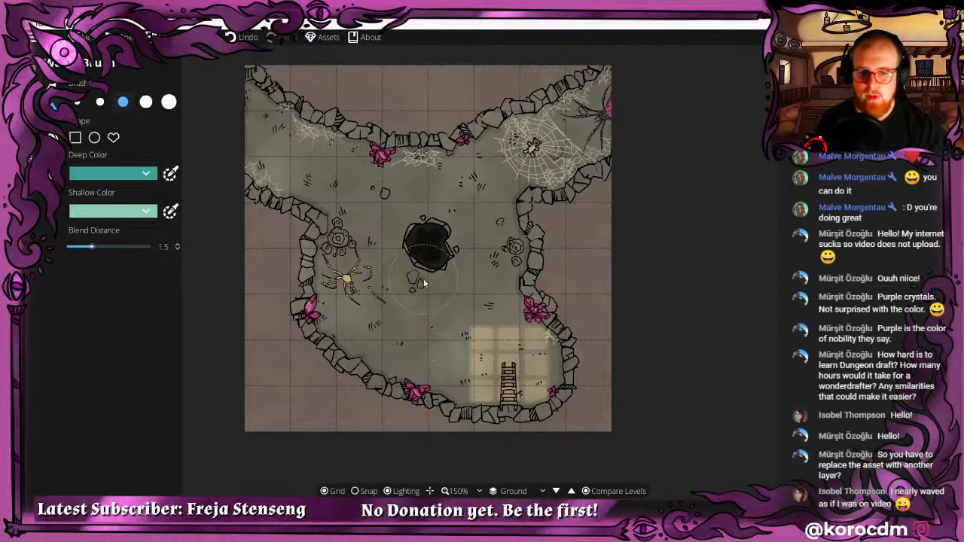
left_click_drag(383, 348, 394, 325)
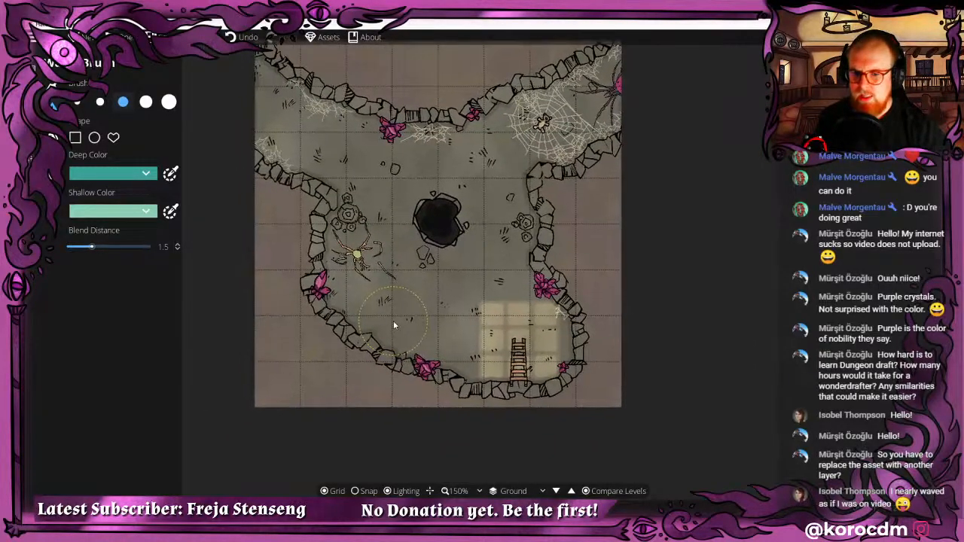
Paint Terrain Snow over the ground outside the cave walls on all sides with the Terrain Brush at size 4.
left_click(52, 85)
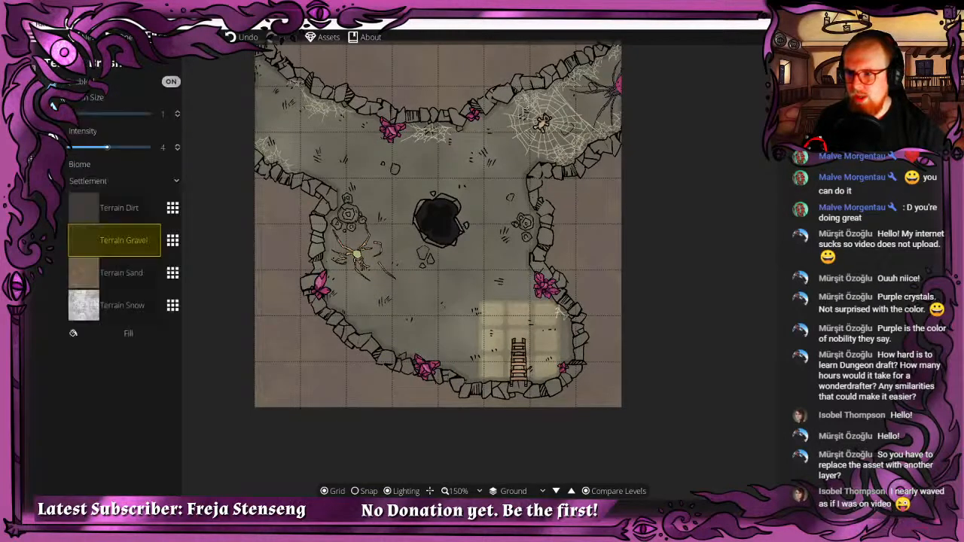
left_click(92, 301)
left_click_drag(258, 282, 273, 250)
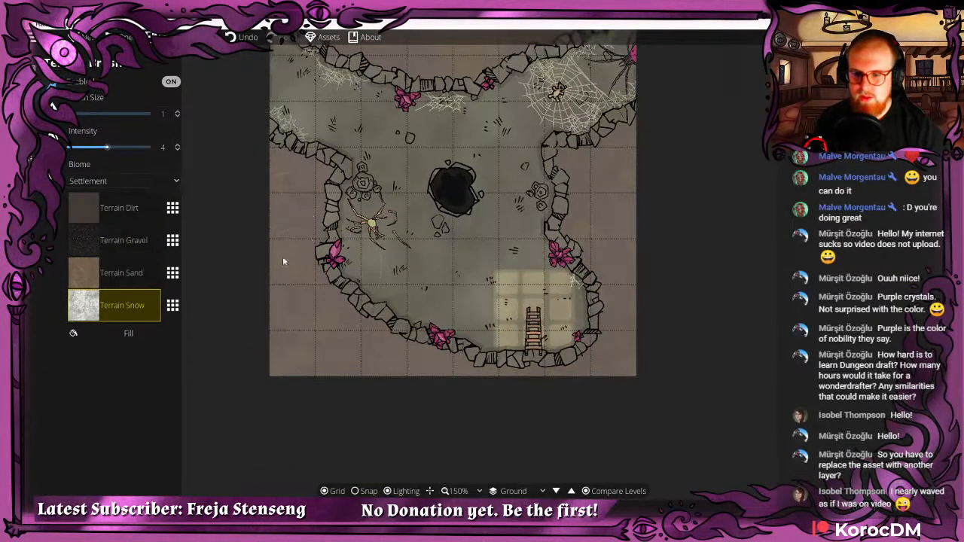
mouse_move(244, 281)
left_mouse_down()
mouse_move(284, 266)
mouse_move(303, 217)
mouse_move(267, 178)
mouse_move(247, 184)
mouse_move(237, 381)
mouse_move(218, 366)
mouse_move(255, 335)
mouse_move(316, 341)
mouse_move(474, 408)
mouse_move(584, 417)
mouse_move(519, 390)
mouse_move(636, 372)
mouse_move(635, 354)
mouse_move(615, 351)
mouse_move(616, 300)
mouse_move(554, 185)
mouse_move(532, 208)
mouse_move(585, 188)
mouse_move(609, 151)
mouse_move(658, 137)
left_mouse_up()
left_click_drag(480, 50, 493, 175)
mouse_move(570, 154)
left_mouse_down()
mouse_move(544, 147)
mouse_move(362, 156)
mouse_move(238, 118)
mouse_move(576, 104)
left_mouse_up()
mouse_move(427, 364)
left_mouse_down()
mouse_move(400, 226)
mouse_move(419, 161)
left_mouse_up()
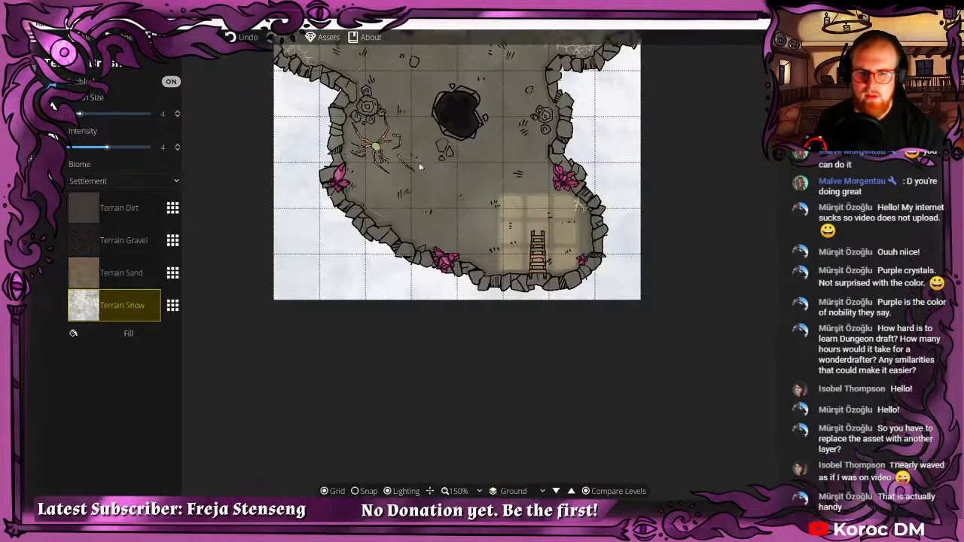
left_click_drag(419, 118, 422, 216)
scroll(422, 216, "down", 1)
scroll(422, 216, "down", 1)
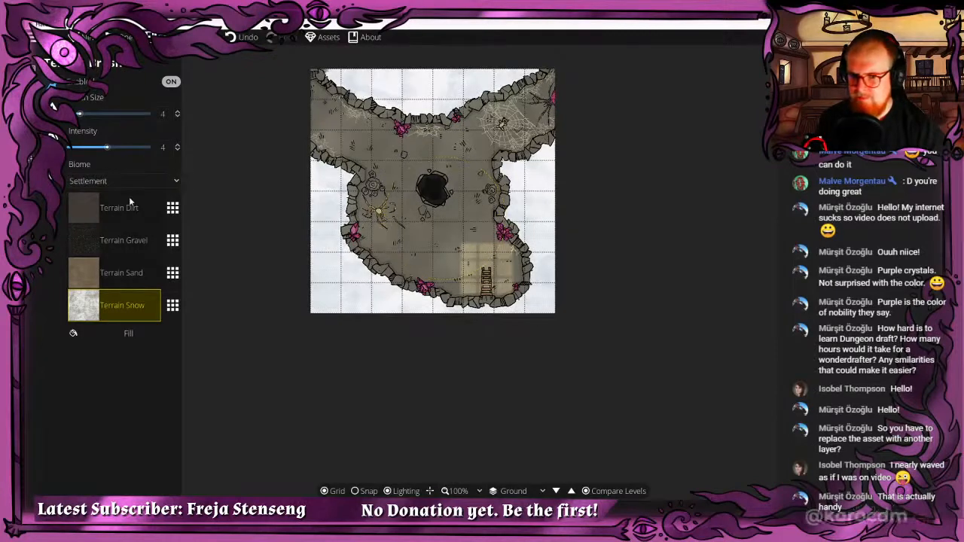
left_click(34, 131)
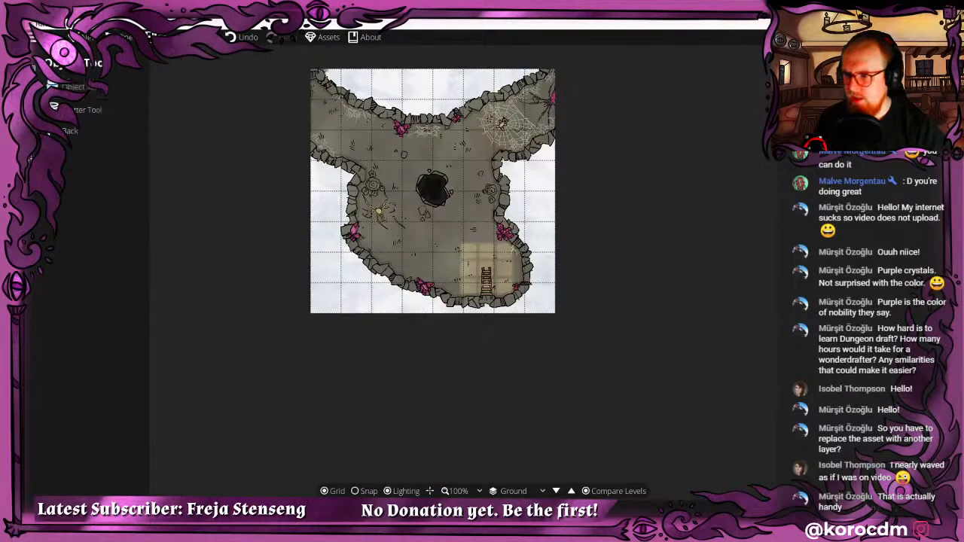
left_click(74, 88)
left_click(36, 95)
left_click(74, 88)
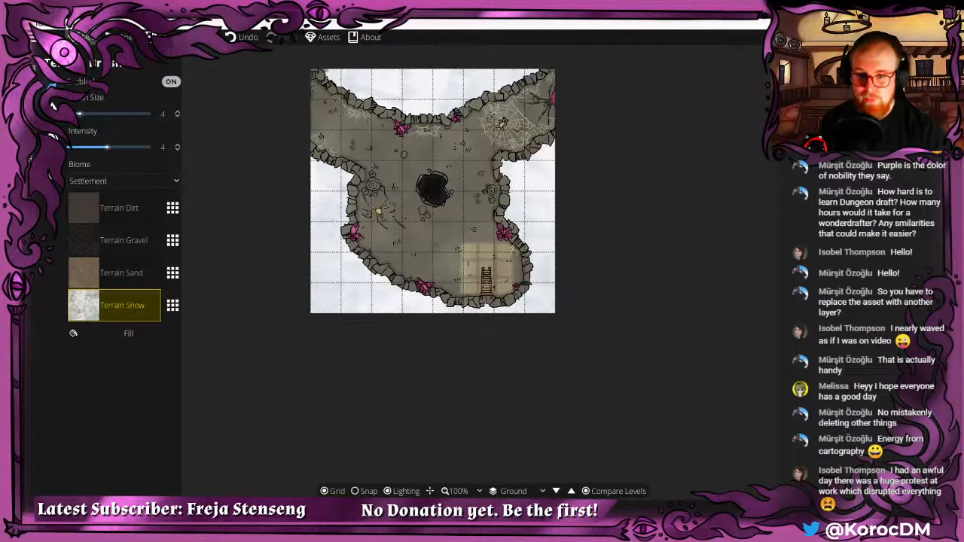
Try painting the light grey rubble material outside the cave's lower-left wall on layer -400: Below Ground with the Material Brush, and undo it.
left_click(53, 138)
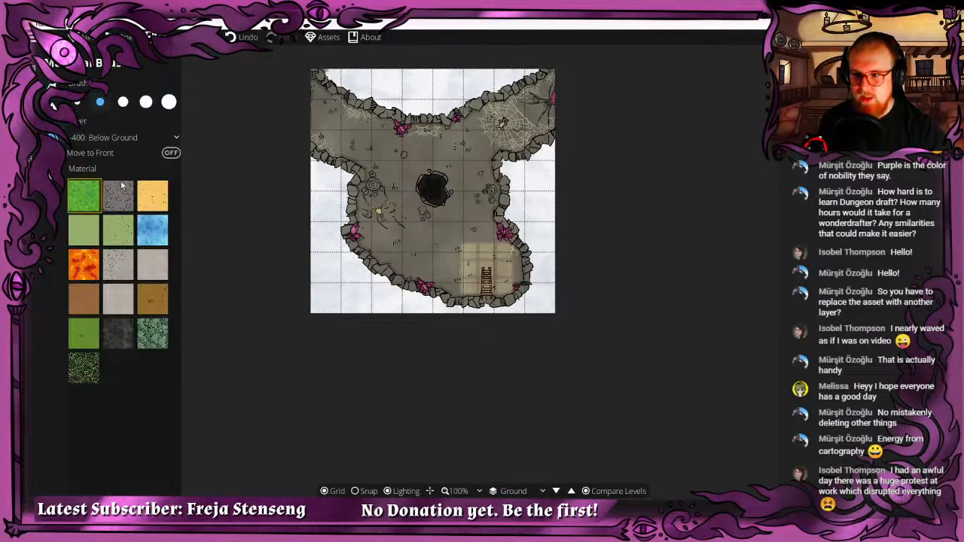
left_click(119, 300)
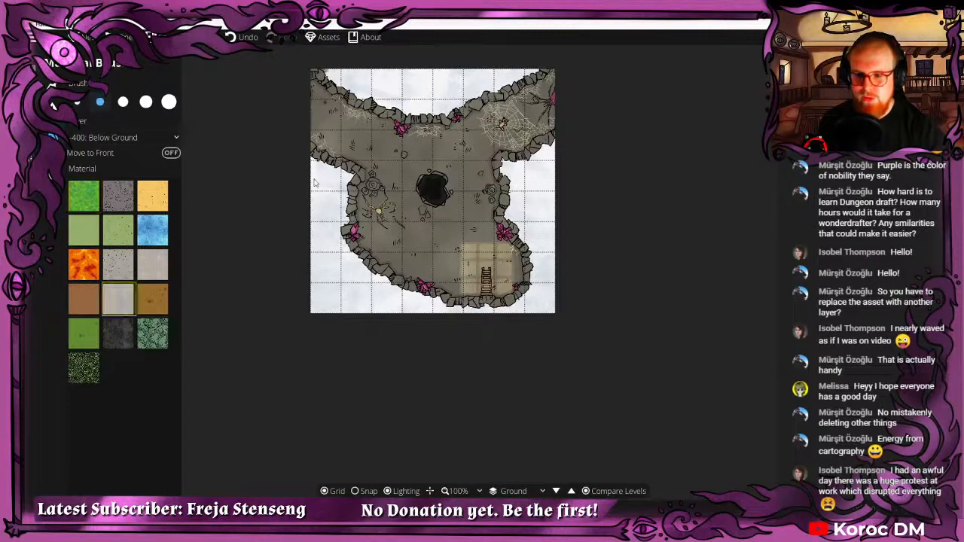
mouse_move(315, 183)
left_mouse_down()
mouse_move(330, 215)
mouse_move(320, 250)
mouse_move(375, 316)
mouse_move(356, 233)
mouse_move(346, 237)
mouse_move(383, 319)
left_mouse_up()
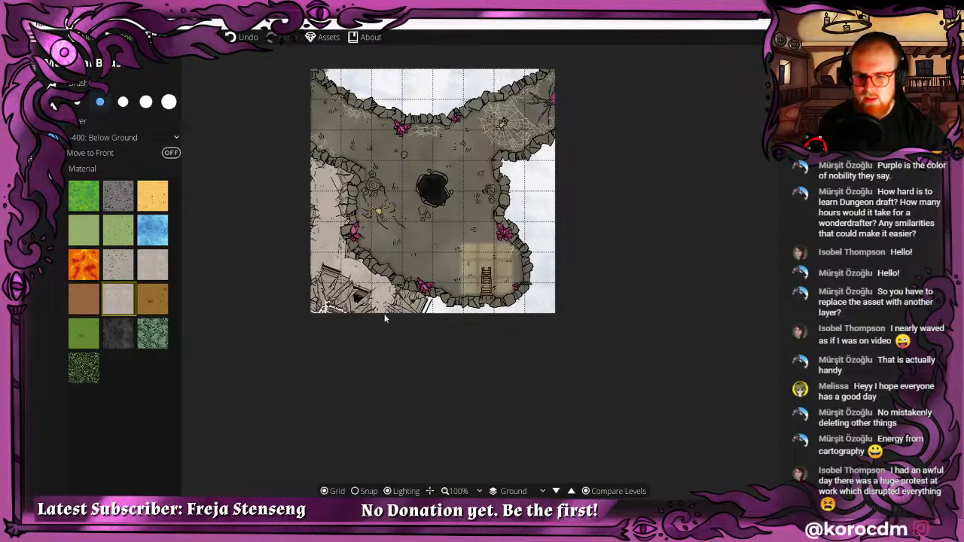
key("ctrl+z")
key("ctrl+z")
key("ctrl+z")
key("ctrl+z")
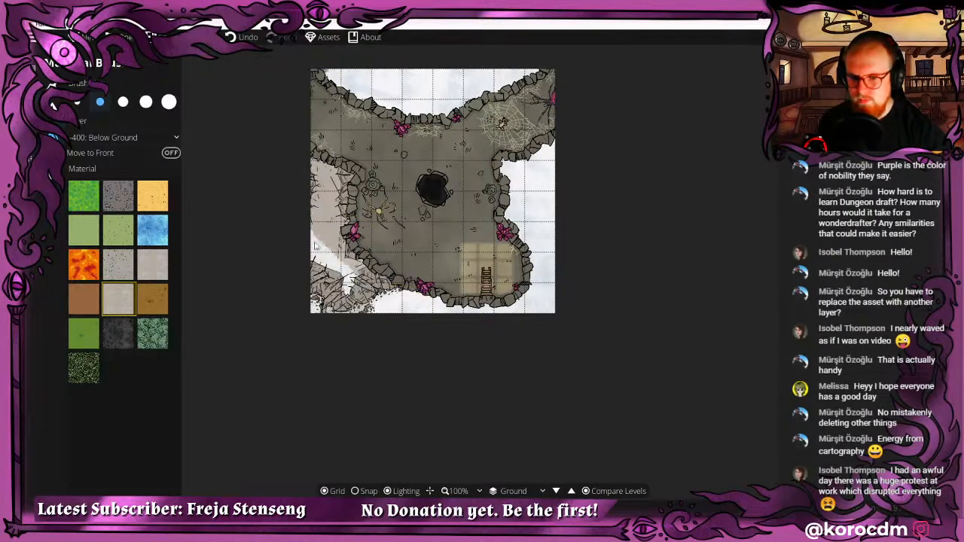
key("ctrl+z")
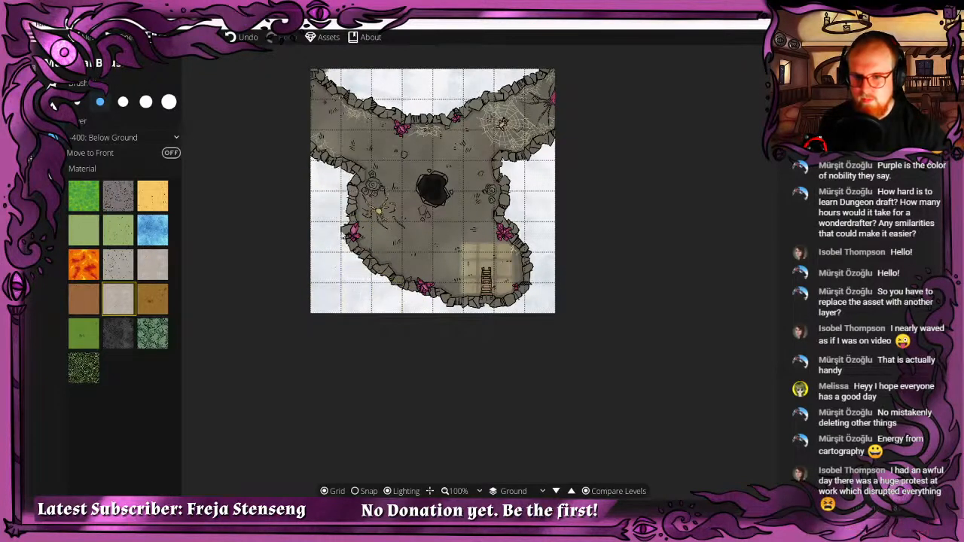
Try the rubble material with the smallest brush outside the cave's left wall, and undo the strokes.
left_click(77, 102)
left_click_drag(314, 168, 329, 182)
key("ctrl+z")
key("ctrl+z")
key("ctrl+z")
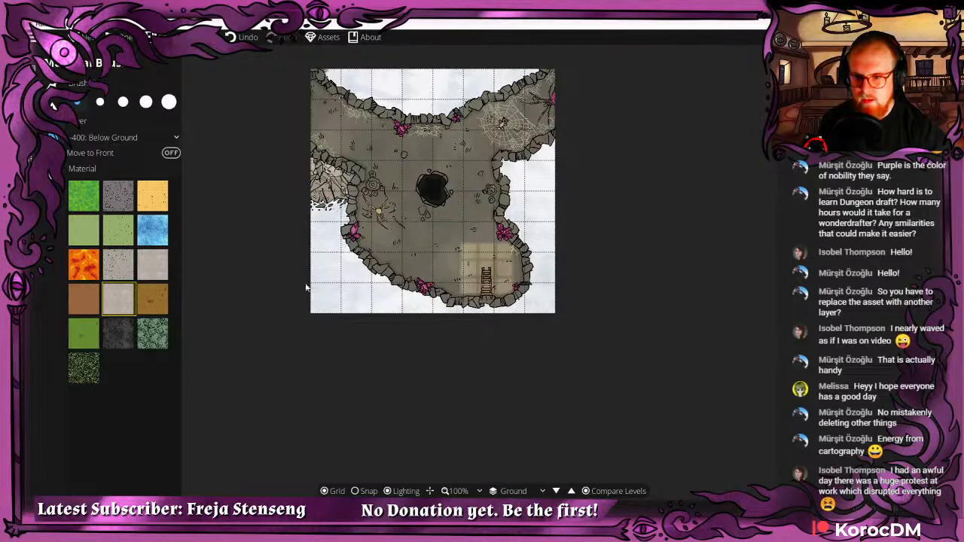
Try the rubble material over the left wall on layer 100: User Layer 1, and clear the leftover rubble from -400: Below Ground.
left_click(124, 137)
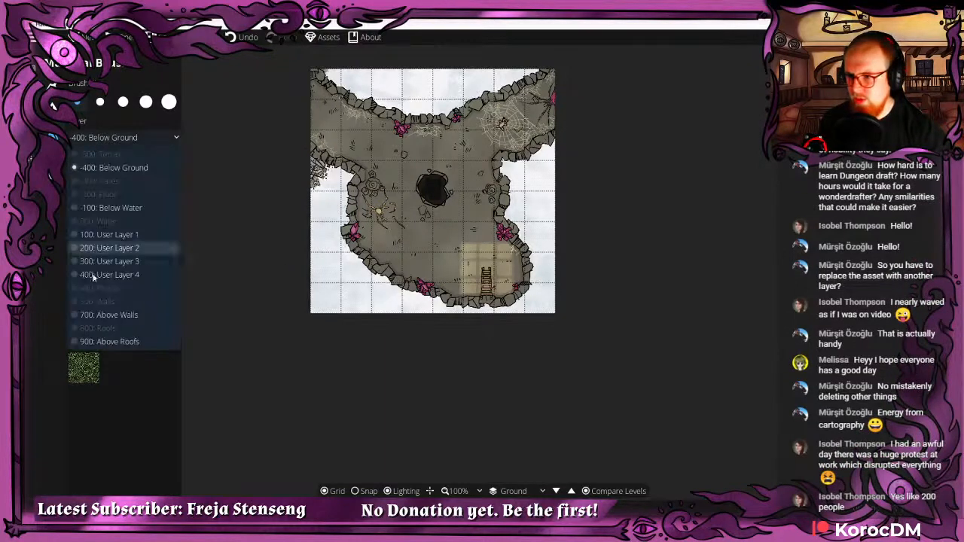
left_click(105, 317)
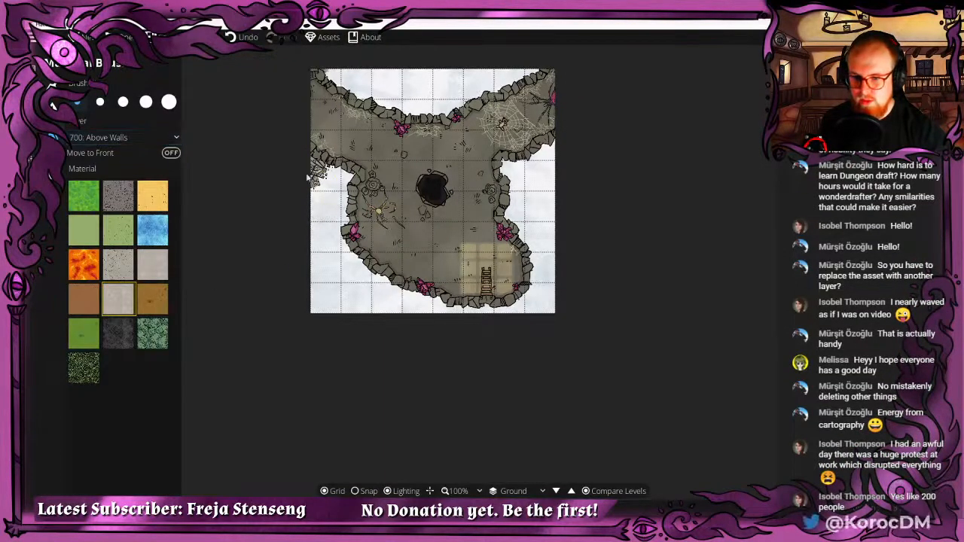
left_click(124, 137)
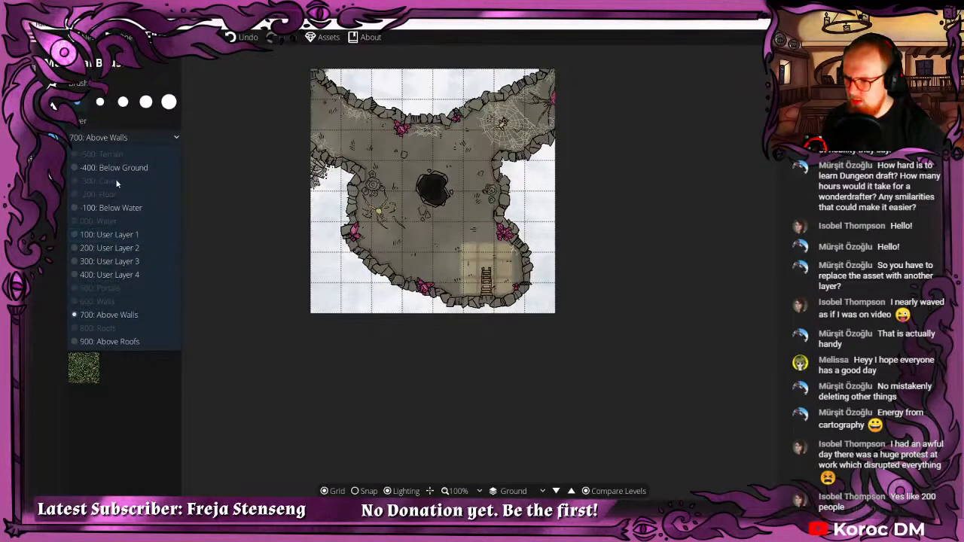
left_click(121, 234)
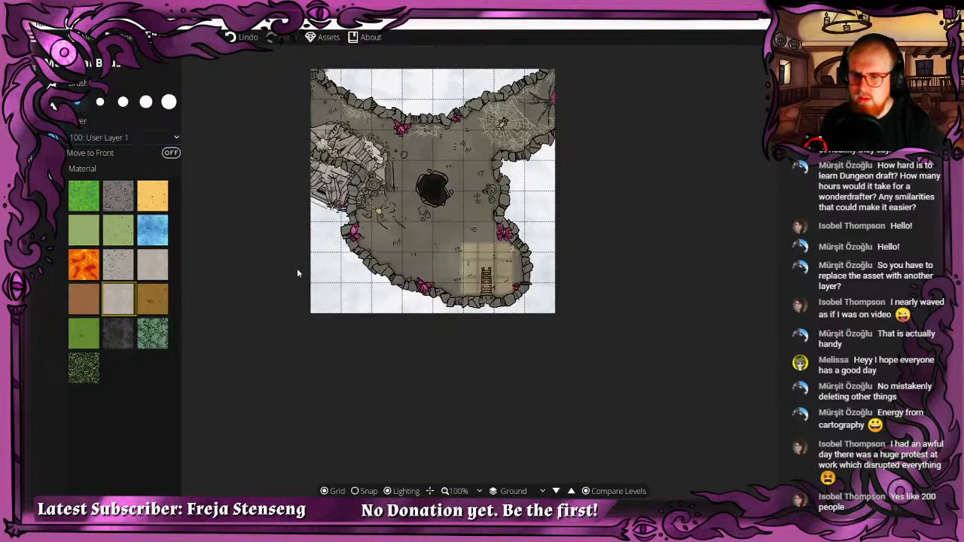
scroll(283, 208, "up", 3)
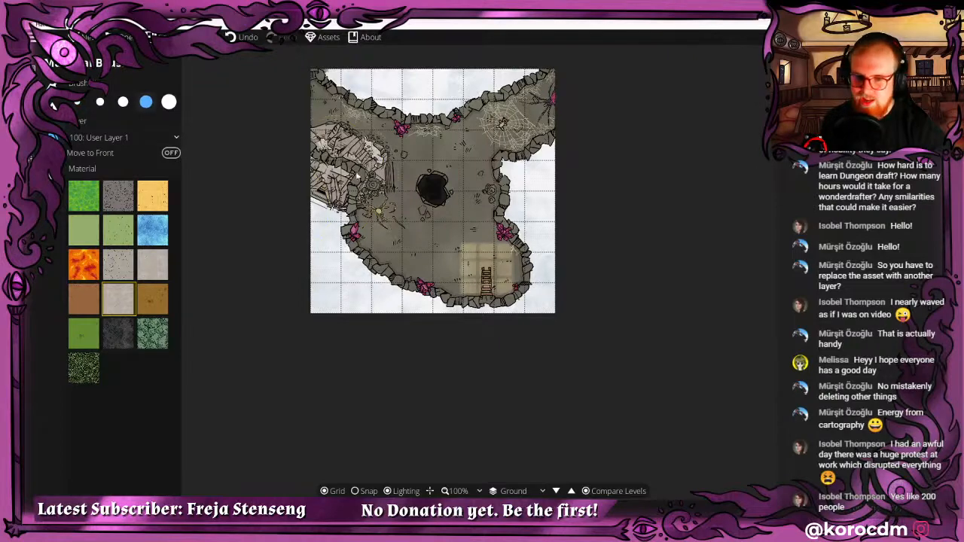
left_click(113, 137)
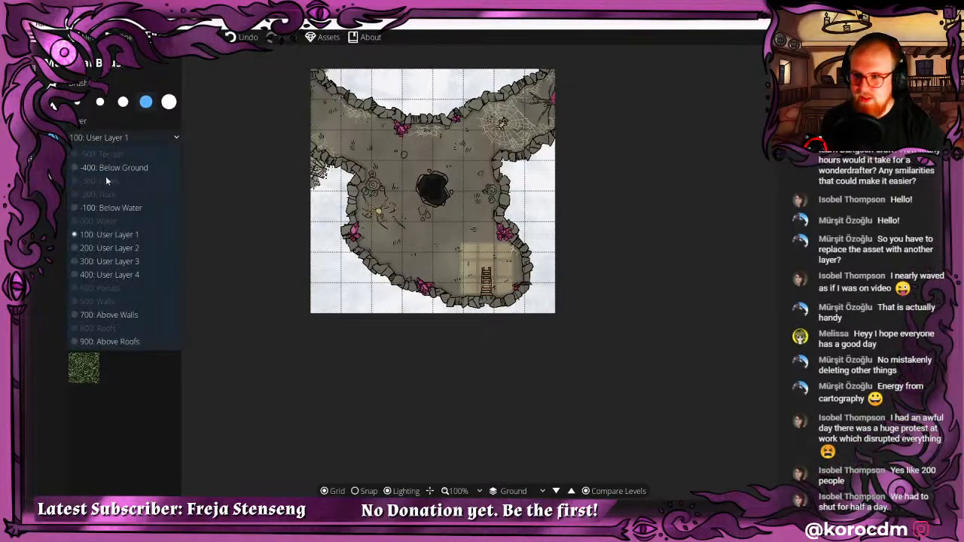
left_click(104, 171)
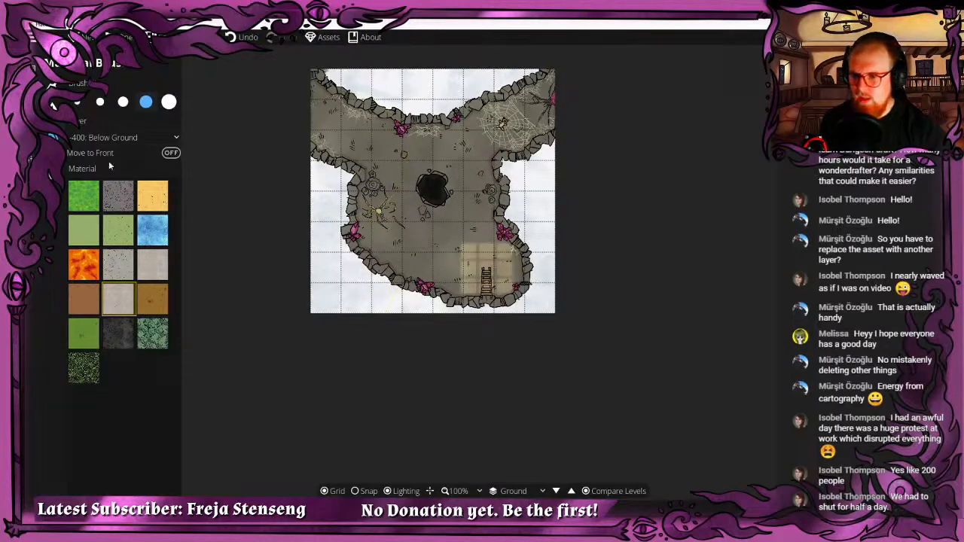
Try painting the rubble material along the left and lower walls on layer 700: Above Walls, and undo it.
left_click(94, 138)
left_click(98, 316)
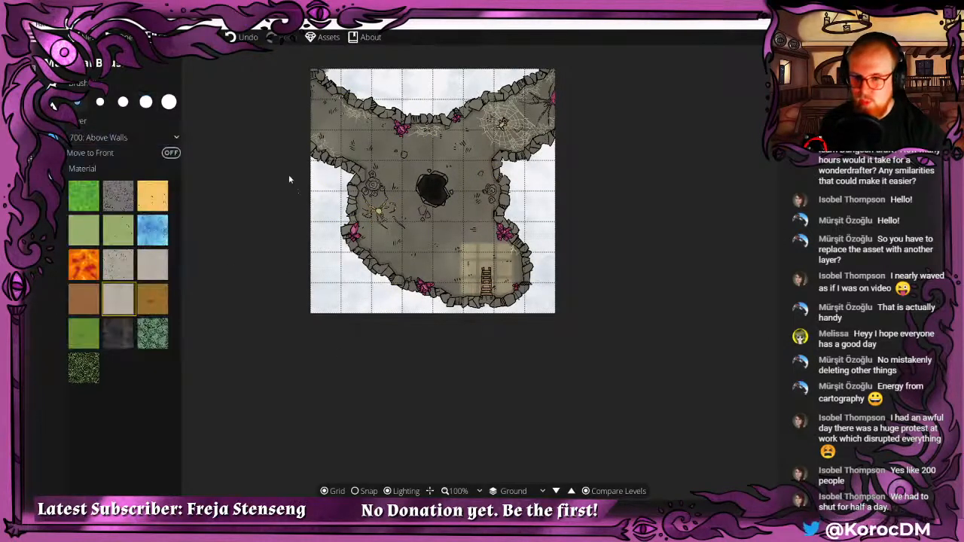
mouse_move(301, 159)
left_mouse_down()
mouse_move(338, 215)
mouse_move(317, 244)
mouse_move(332, 270)
mouse_move(420, 331)
left_mouse_up()
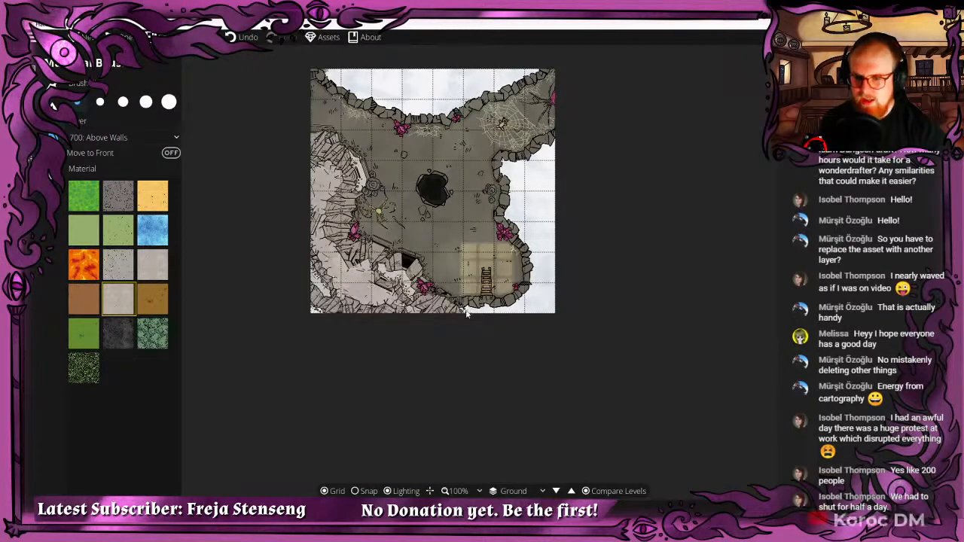
key("ctrl+z")
key("ctrl+z")
key("ctrl+z")
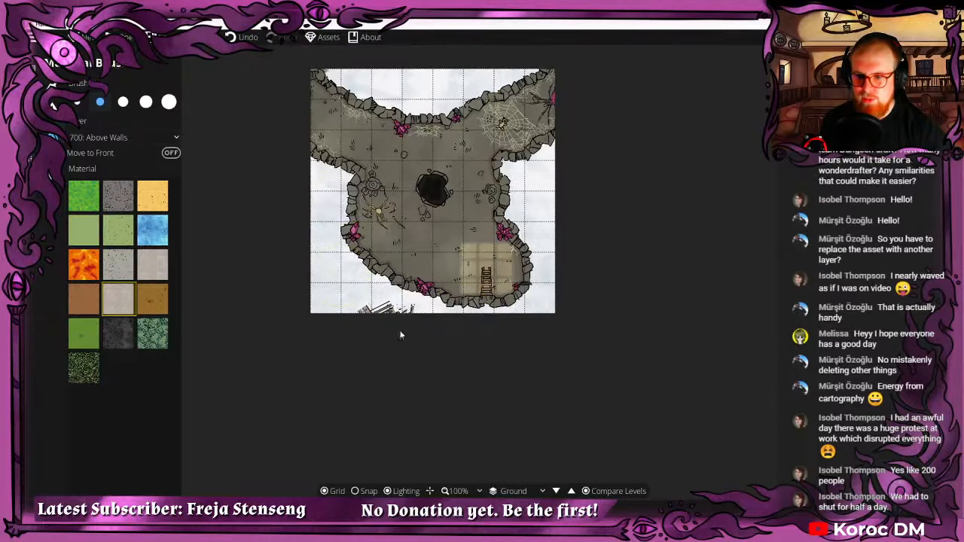
Paint the speckled grey stone material with the smallest brush around the outside of the cave walls on layer 700: Above Walls.
left_click(76, 103)
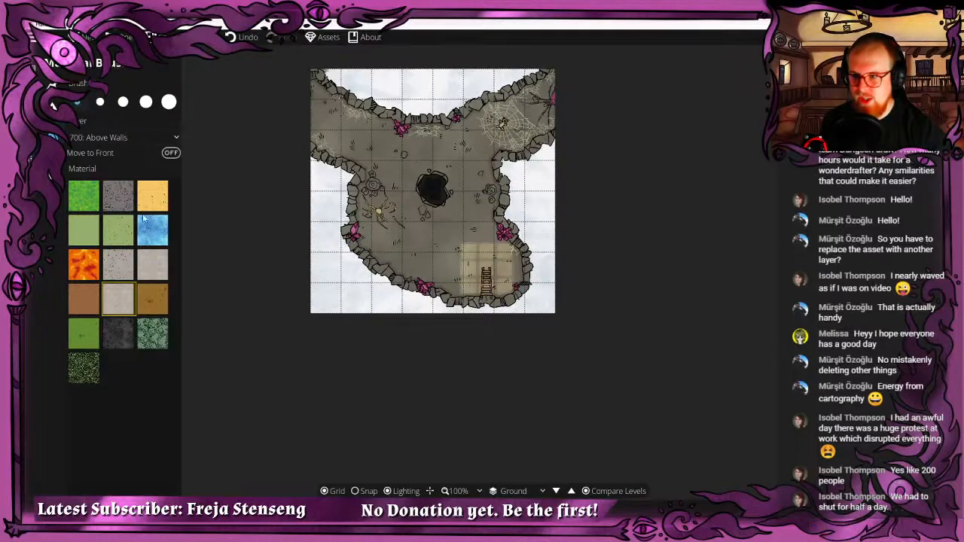
left_click(118, 264)
mouse_move(313, 155)
left_mouse_down()
mouse_move(324, 192)
mouse_move(345, 174)
mouse_move(335, 268)
mouse_move(429, 326)
left_mouse_up()
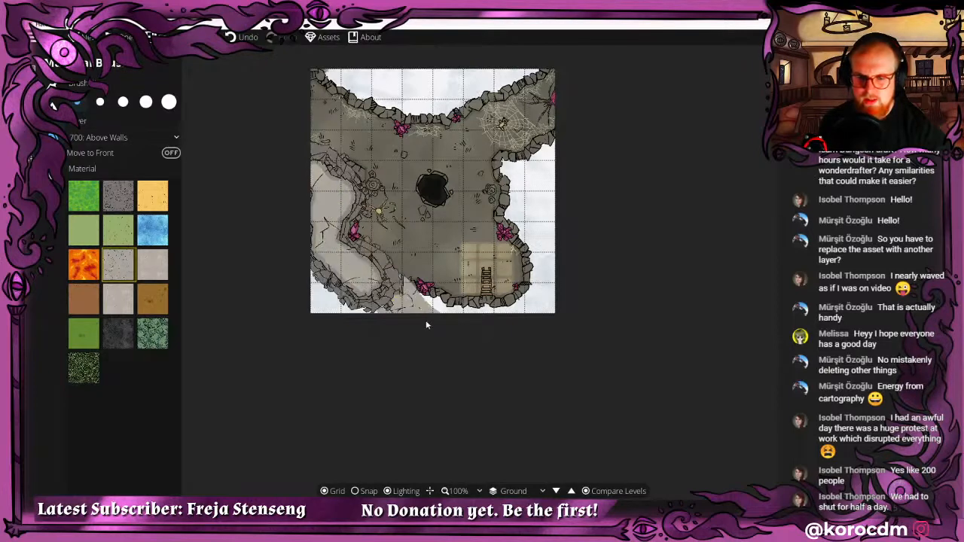
mouse_move(492, 322)
left_mouse_down()
mouse_move(551, 300)
mouse_move(543, 235)
mouse_move(527, 216)
mouse_move(530, 177)
mouse_move(558, 170)
mouse_move(538, 190)
left_mouse_up()
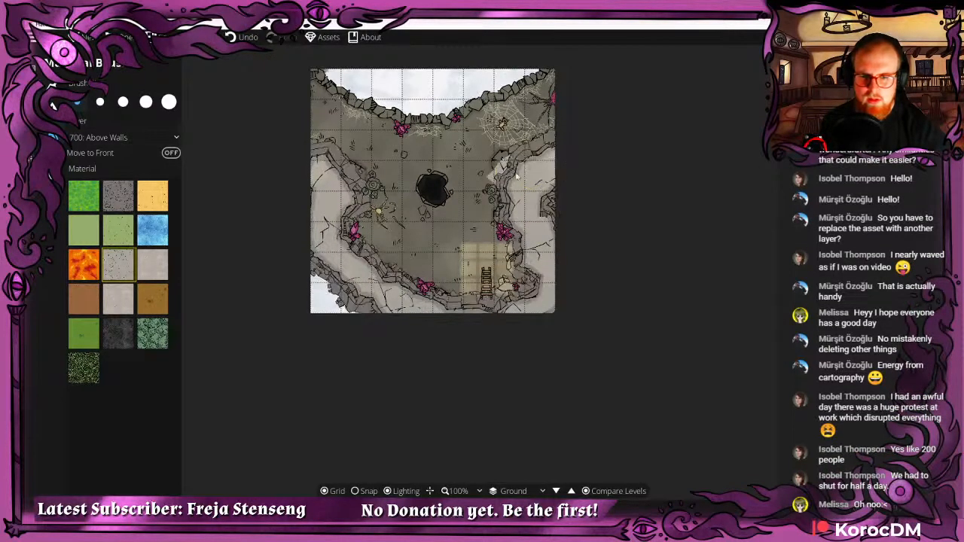
mouse_move(443, 226)
left_mouse_down()
mouse_move(438, 171)
mouse_move(463, 267)
left_mouse_up()
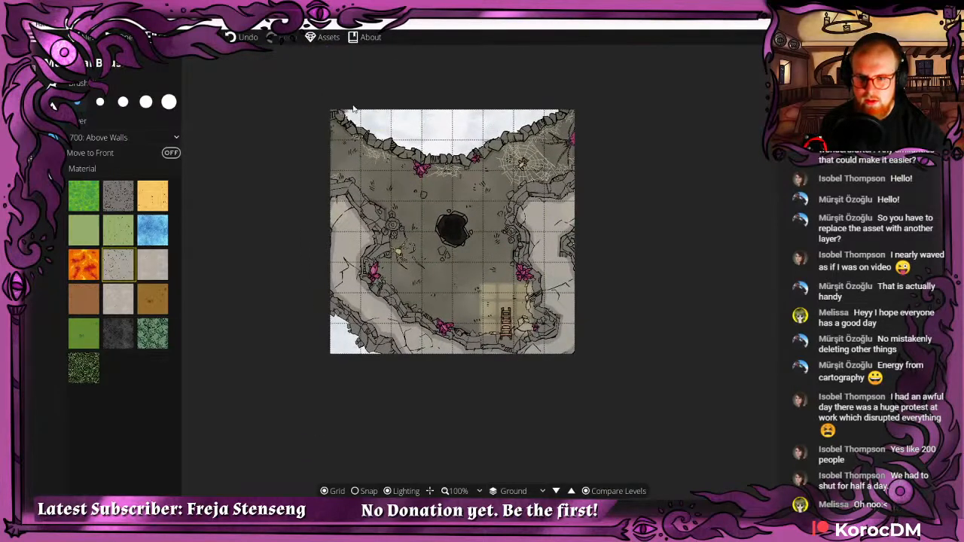
mouse_move(354, 110)
left_mouse_down()
mouse_move(422, 134)
mouse_move(466, 131)
mouse_move(563, 96)
mouse_move(479, 114)
mouse_move(443, 137)
mouse_move(387, 124)
left_mouse_up()
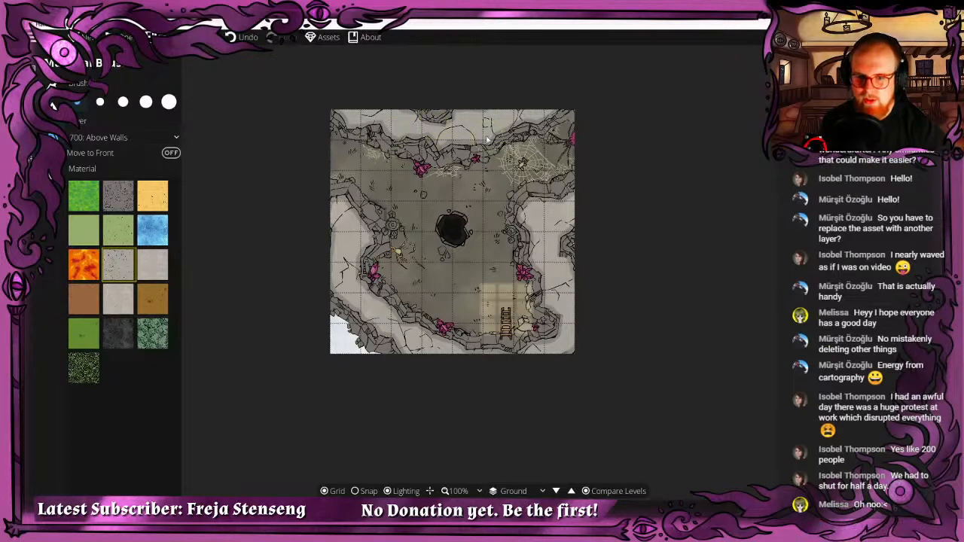
Erase and reshape the stone material's edge around the small crystal on the cave's upper wall.
scroll(509, 175, "up", 1)
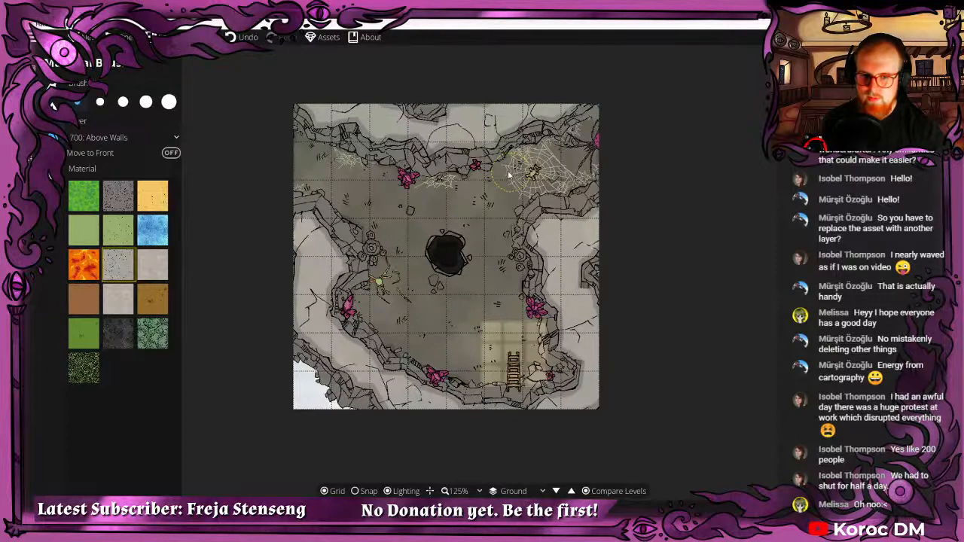
left_click_drag(502, 140, 465, 162)
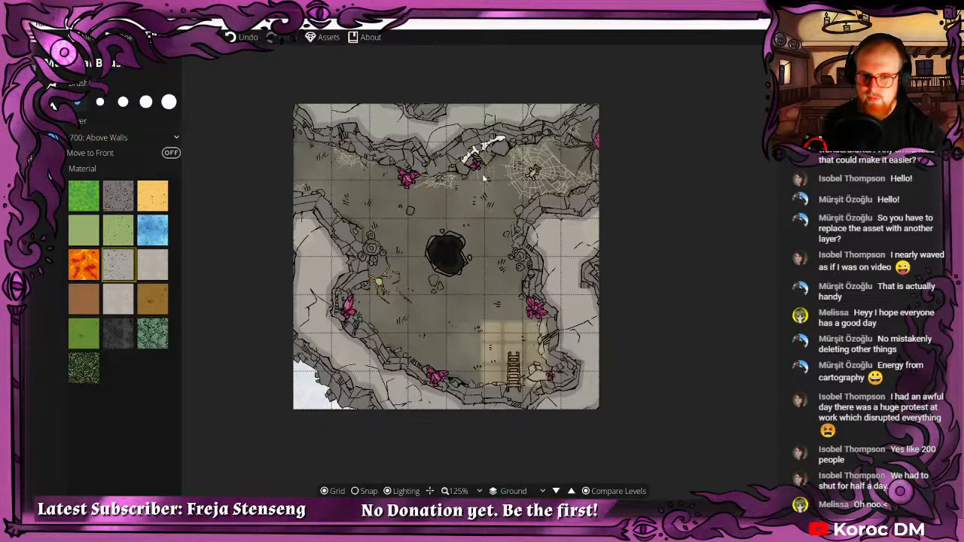
left_click_drag(482, 131, 512, 113)
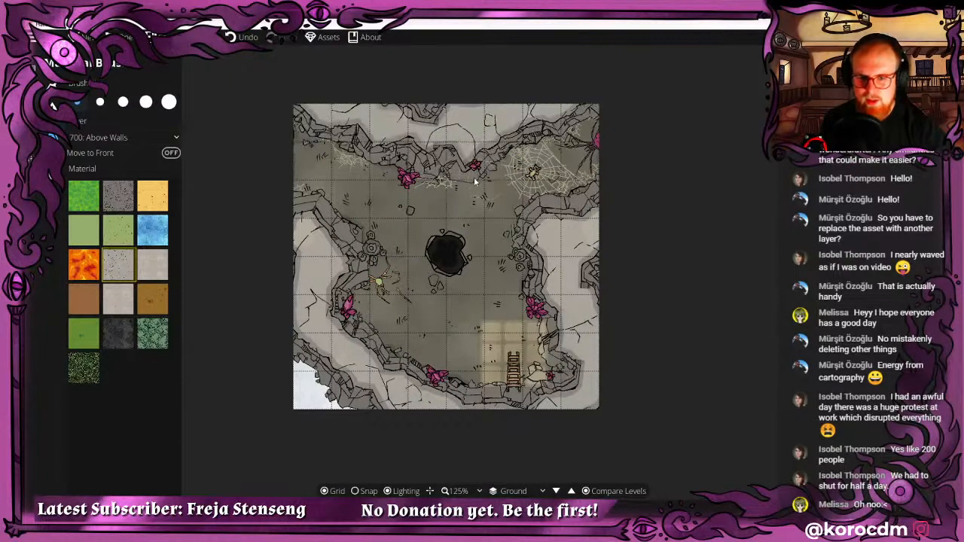
key("ctrl+z")
left_click_drag(492, 141, 456, 144)
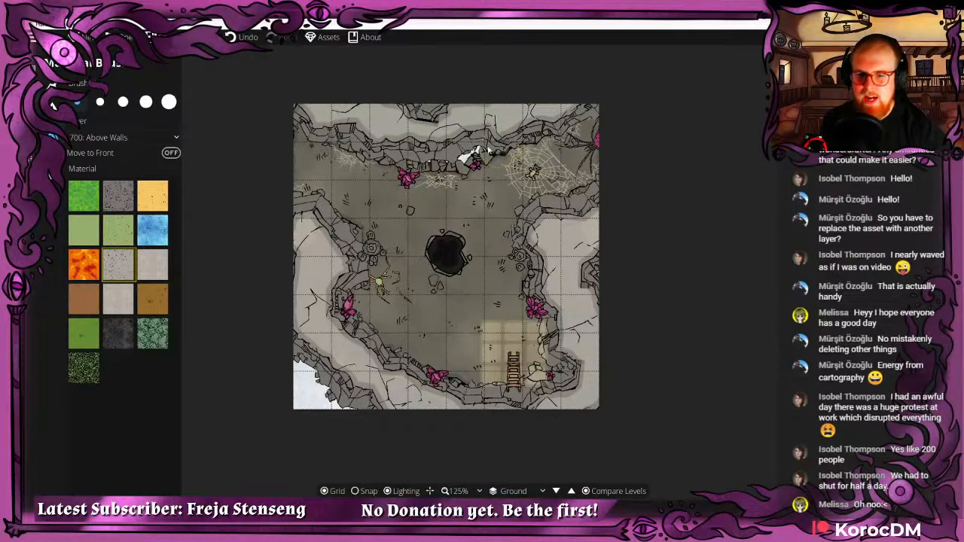
Erase the stone material from the Above Walls layer and switch the material brush to the -400: Below Ground layer.
mouse_move(476, 136)
left_mouse_down()
mouse_move(461, 155)
mouse_move(306, 109)
mouse_move(282, 134)
mouse_move(444, 121)
mouse_move(475, 128)
mouse_move(546, 115)
mouse_move(530, 310)
mouse_move(511, 296)
mouse_move(533, 259)
mouse_move(586, 255)
mouse_move(564, 273)
mouse_move(545, 321)
mouse_move(526, 331)
mouse_move(606, 413)
mouse_move(464, 413)
mouse_move(289, 364)
mouse_move(344, 368)
mouse_move(290, 288)
mouse_move(277, 216)
left_mouse_up()
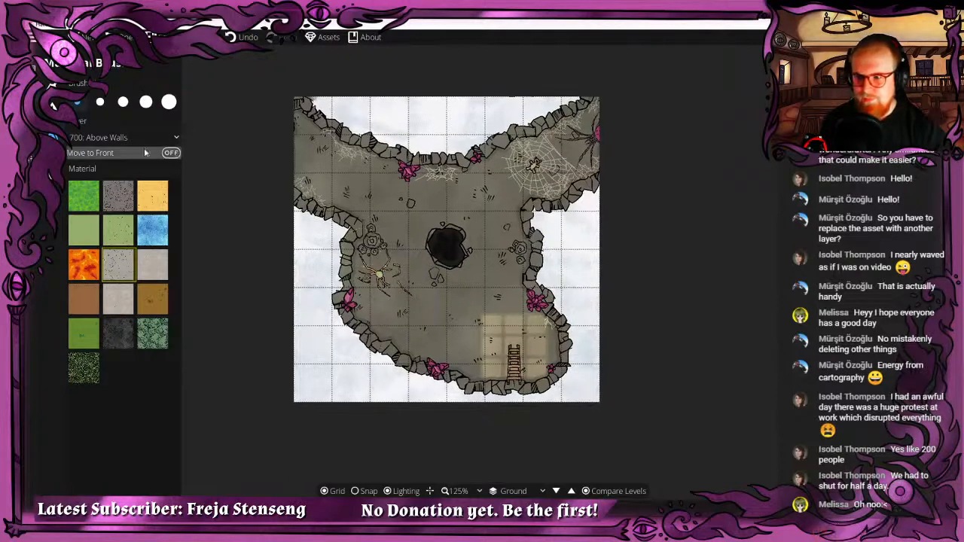
left_click(124, 138)
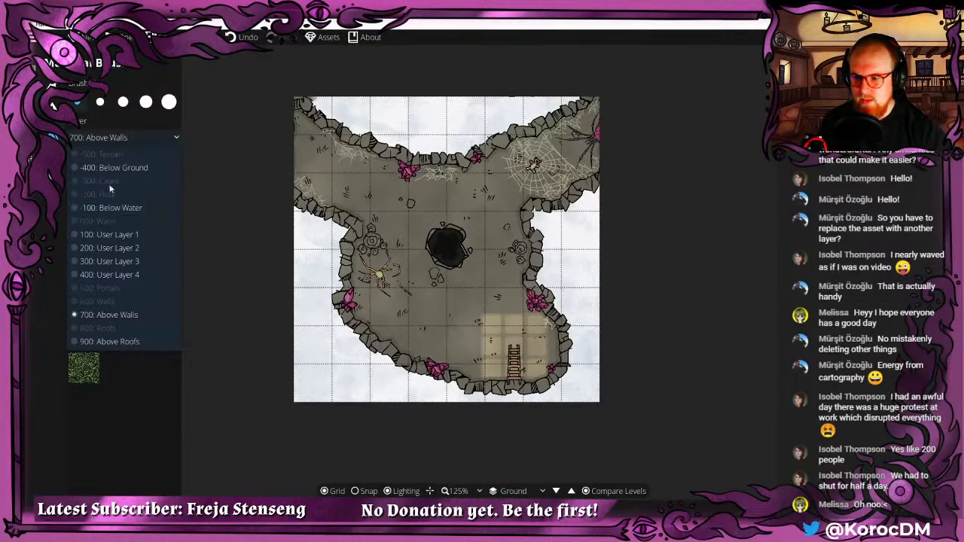
left_click(114, 169)
mouse_move(340, 243)
left_mouse_down()
mouse_move(334, 200)
mouse_move(384, 241)
mouse_move(378, 286)
mouse_move(417, 363)
mouse_move(446, 383)
left_mouse_up()
left_click_drag(375, 354, 369, 368)
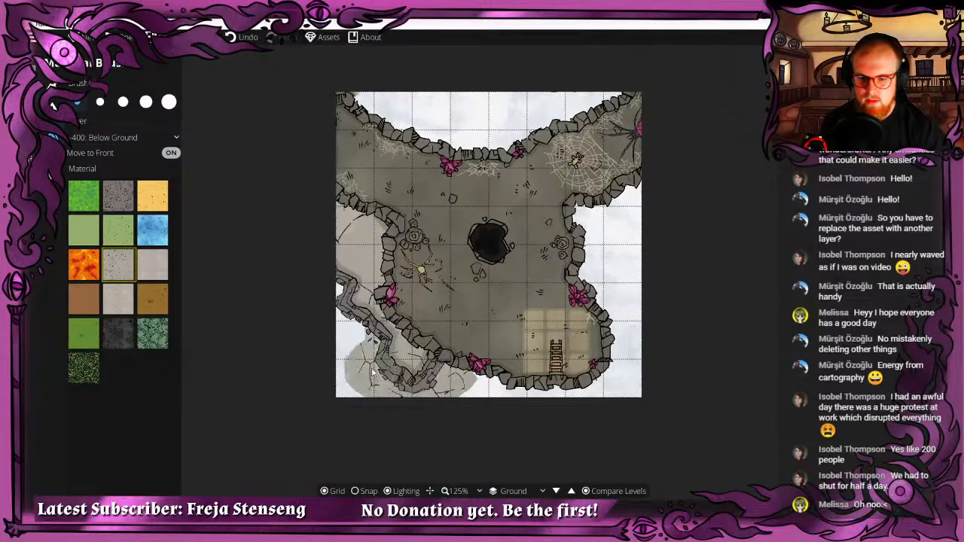
left_click(410, 344)
mouse_move(380, 260)
left_mouse_down()
mouse_move(323, 180)
mouse_move(318, 224)
mouse_move(364, 248)
mouse_move(362, 280)
mouse_move(384, 352)
mouse_move(385, 299)
left_mouse_up()
left_click(356, 224)
left_click(367, 241)
left_click(389, 354)
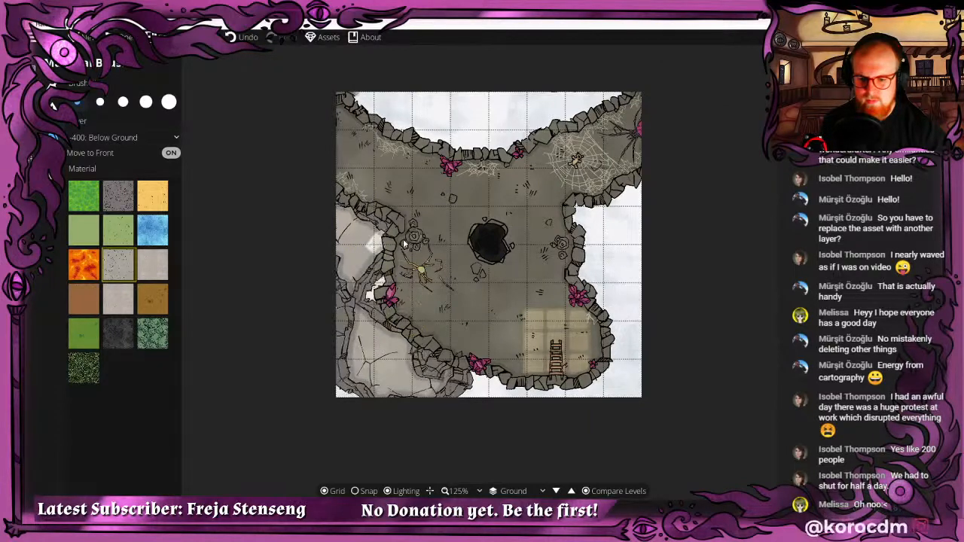
right_click(361, 215)
mouse_move(348, 216)
left_mouse_down()
mouse_move(374, 243)
mouse_move(387, 306)
left_mouse_up()
mouse_move(473, 385)
left_mouse_down()
mouse_move(374, 328)
mouse_move(318, 217)
mouse_move(369, 263)
mouse_move(363, 365)
left_mouse_up()
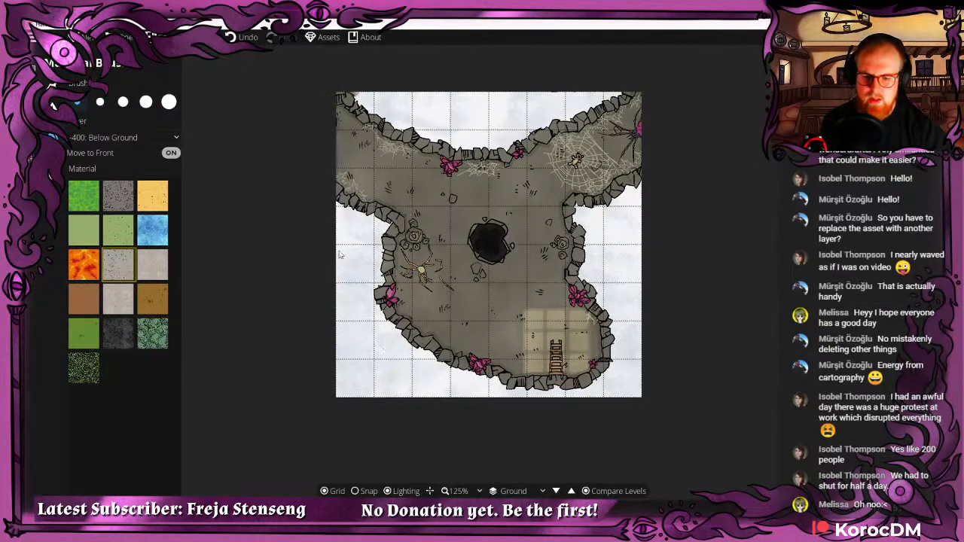
Paint the stone material on the Below Ground layer around the outside of the cave walls, filling the area above the upper wall.
mouse_move(350, 194)
left_mouse_down()
mouse_move(392, 239)
mouse_move(368, 276)
mouse_move(432, 378)
mouse_move(537, 399)
mouse_move(596, 382)
mouse_move(609, 278)
mouse_move(566, 241)
mouse_move(602, 182)
left_mouse_up()
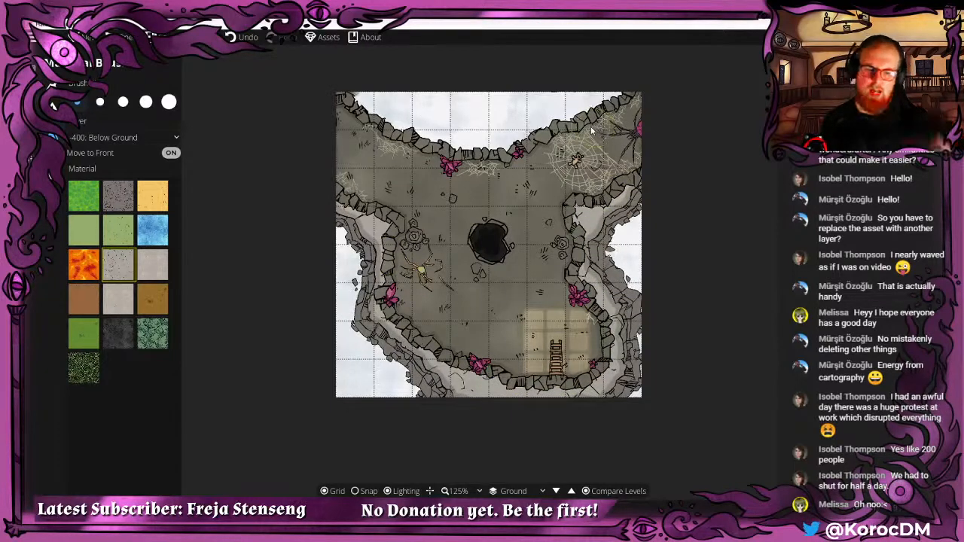
mouse_move(641, 194)
left_mouse_down()
mouse_move(602, 236)
mouse_move(587, 218)
mouse_move(608, 233)
mouse_move(610, 215)
mouse_move(576, 256)
mouse_move(631, 190)
mouse_move(658, 179)
mouse_move(572, 218)
left_mouse_up()
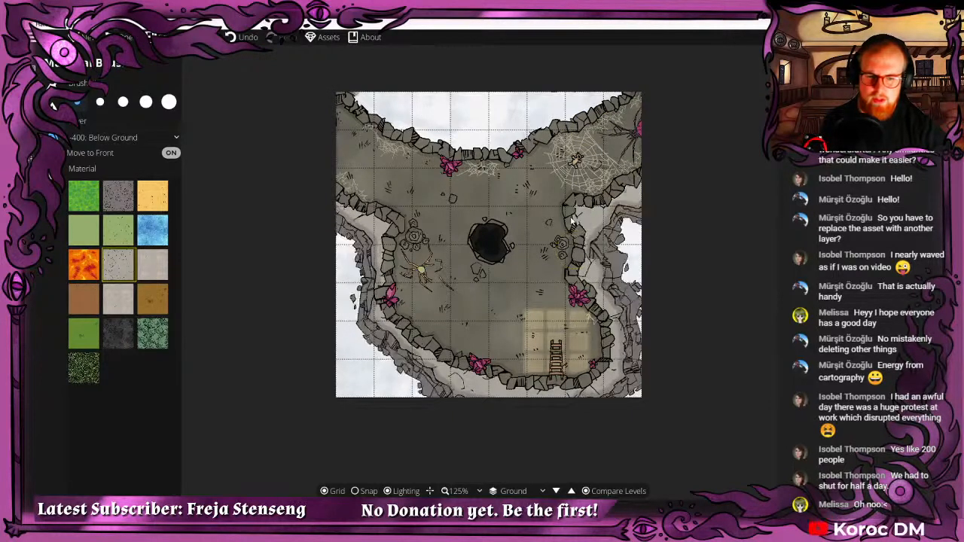
mouse_move(630, 103)
left_mouse_down()
mouse_move(513, 149)
mouse_move(412, 135)
mouse_move(373, 105)
mouse_move(366, 136)
left_mouse_up()
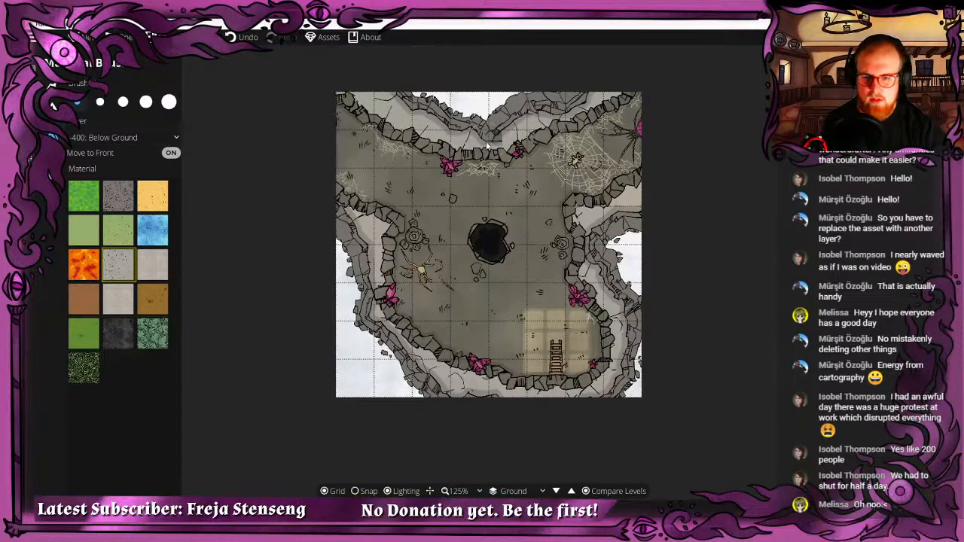
mouse_move(503, 101)
left_mouse_down()
mouse_move(474, 104)
mouse_move(480, 90)
mouse_move(574, 96)
mouse_move(490, 136)
mouse_move(531, 88)
left_mouse_up()
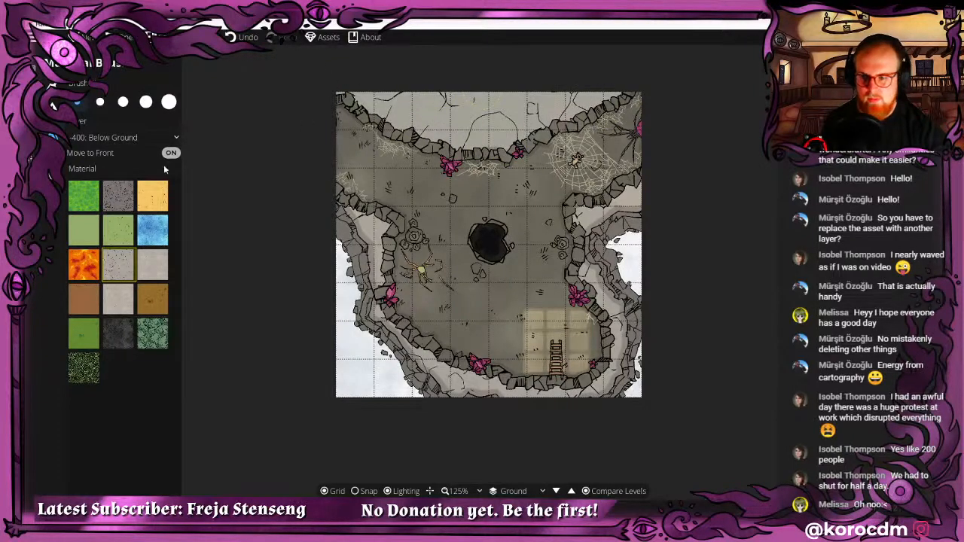
Paint a second stone ridge along the outside of the upper cave wall on the 100: User Layer 1 layer.
left_click(162, 138)
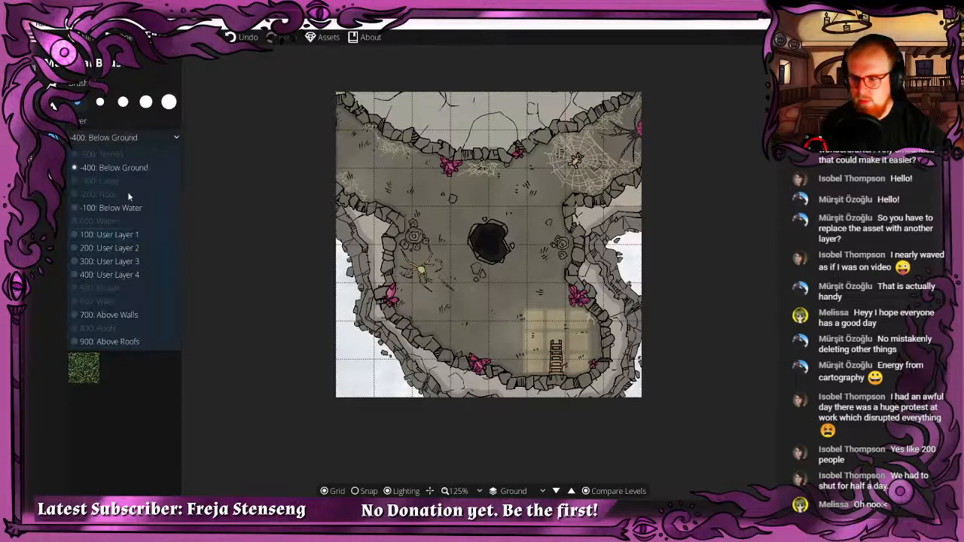
left_click(105, 235)
mouse_move(362, 94)
left_mouse_down()
mouse_move(442, 116)
mouse_move(525, 98)
left_mouse_up()
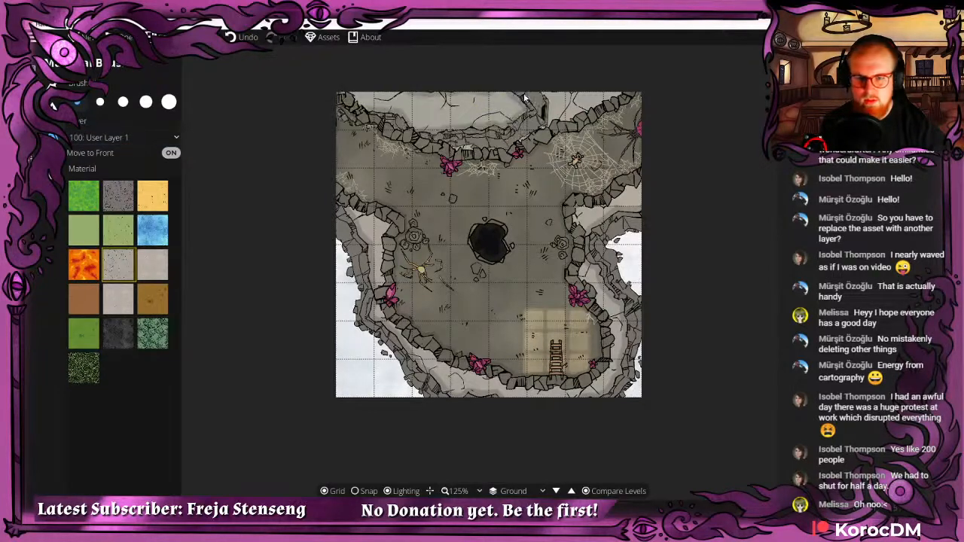
mouse_move(595, 84)
left_mouse_down()
mouse_move(355, 144)
mouse_move(334, 122)
mouse_move(377, 122)
mouse_move(463, 151)
mouse_move(543, 148)
mouse_move(598, 129)
mouse_move(595, 119)
mouse_move(443, 129)
mouse_move(419, 109)
mouse_move(386, 105)
left_mouse_up()
mouse_move(454, 114)
left_mouse_down()
mouse_move(502, 123)
mouse_move(478, 130)
mouse_move(558, 107)
left_mouse_up()
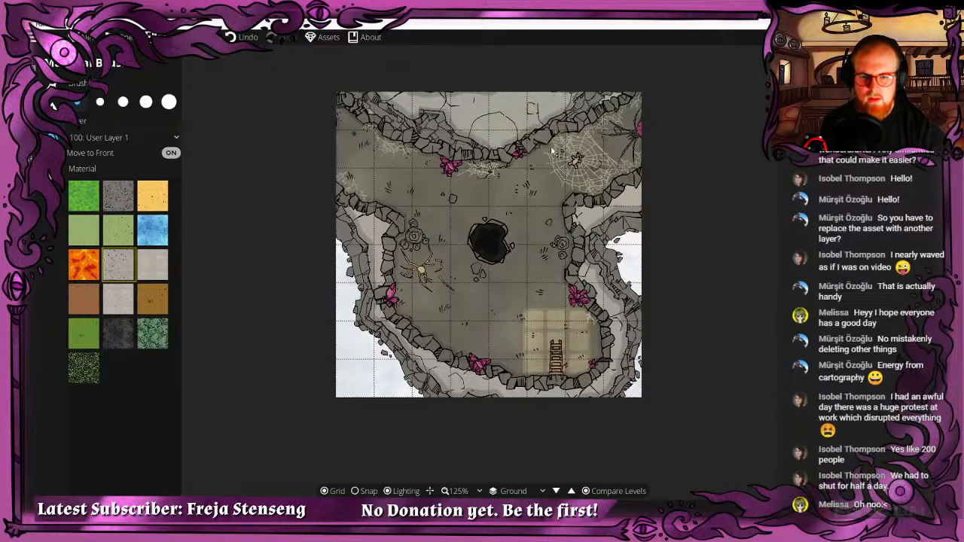
mouse_move(467, 162)
left_mouse_down()
mouse_move(595, 177)
mouse_move(497, 118)
mouse_move(533, 128)
left_mouse_up()
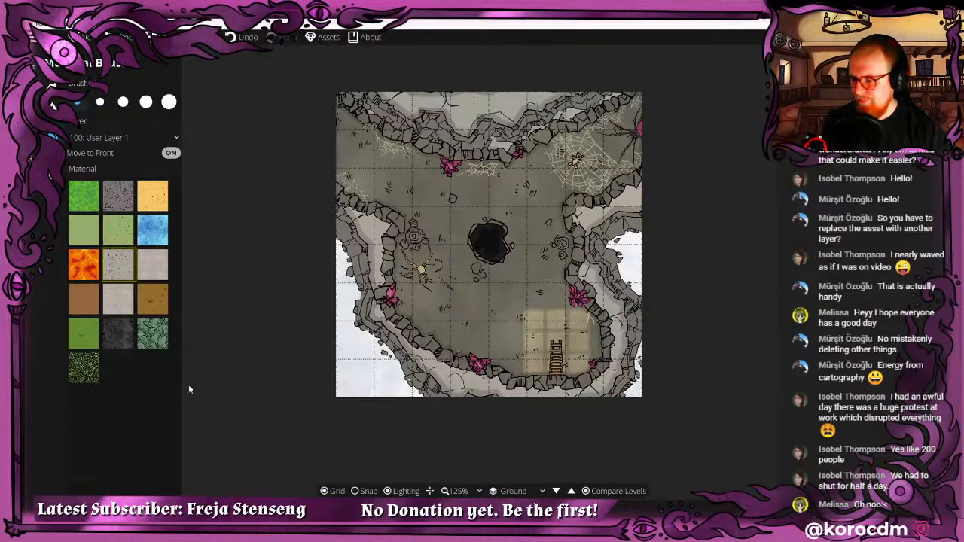
Switch the brush back to -400: Below Ground and reshape the stone's outer edge beside the right cave wall.
left_click_drag(419, 274, 368, 284)
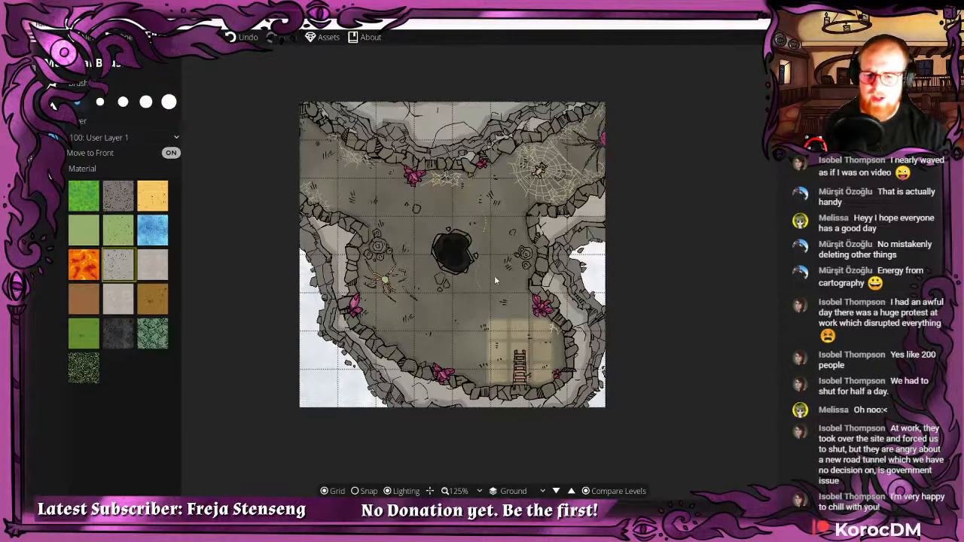
left_click_drag(494, 275, 512, 203)
left_click(125, 138)
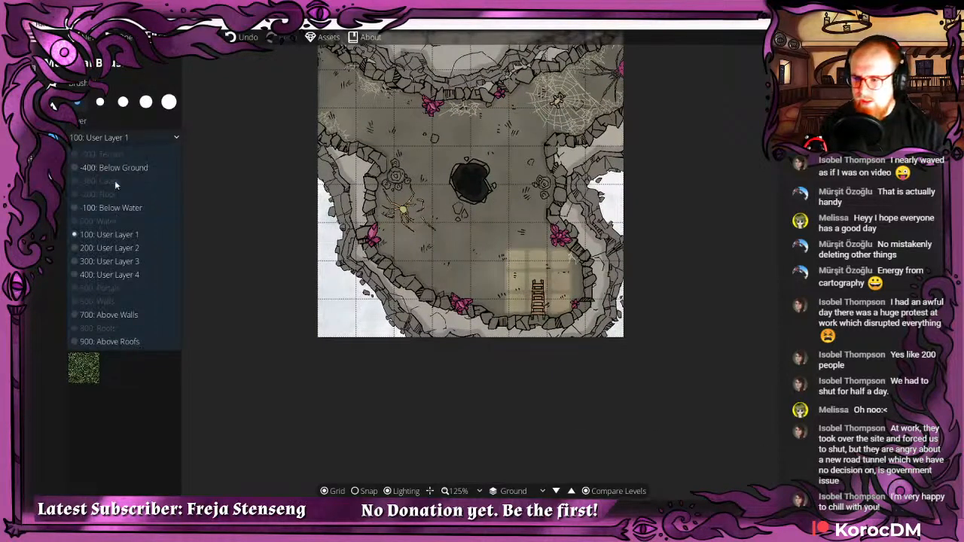
left_click(113, 167)
mouse_move(310, 187)
left_mouse_down()
mouse_move(325, 195)
mouse_move(344, 159)
left_mouse_up()
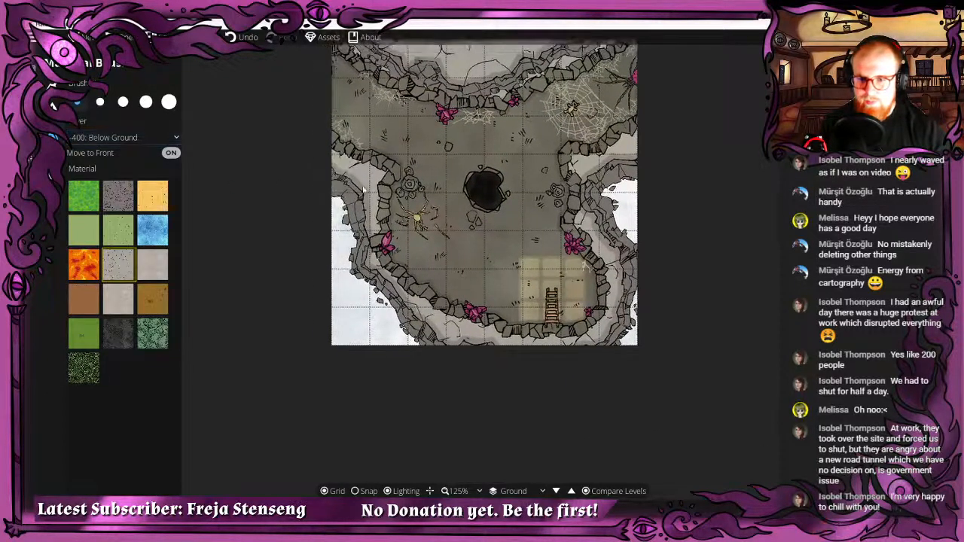
left_click_drag(522, 197, 452, 183)
left_click(541, 178)
left_click_drag(527, 225, 561, 192)
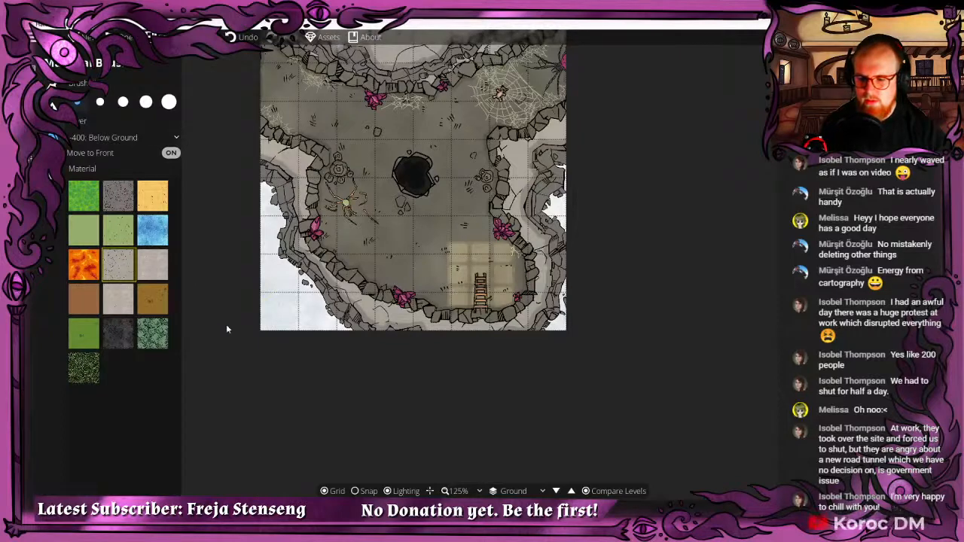
left_click_drag(393, 207, 437, 248)
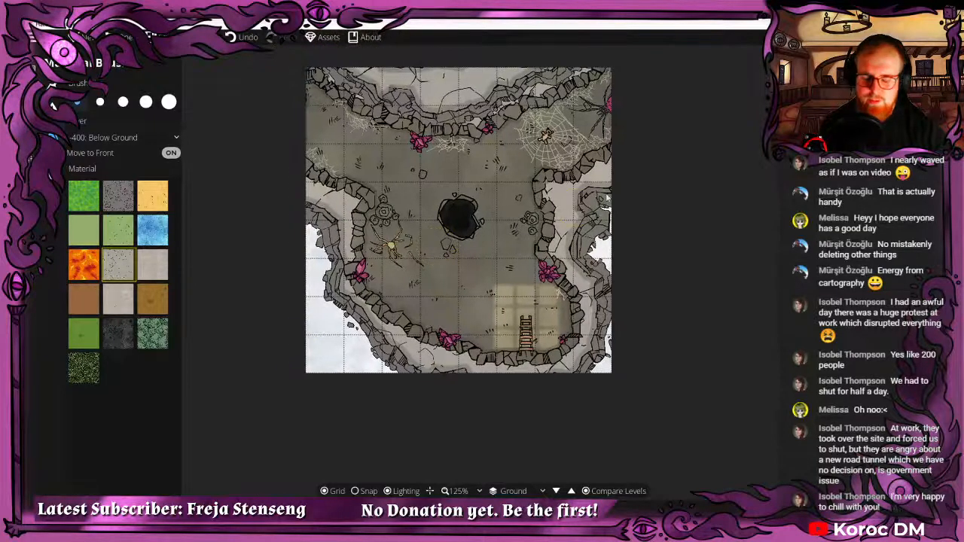
right_click(589, 197)
right_click(605, 207)
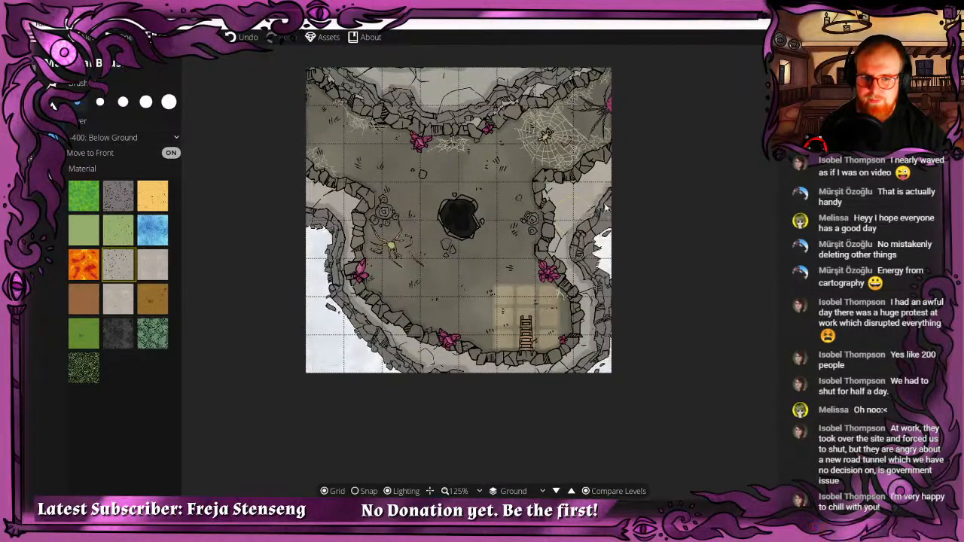
right_click(607, 212)
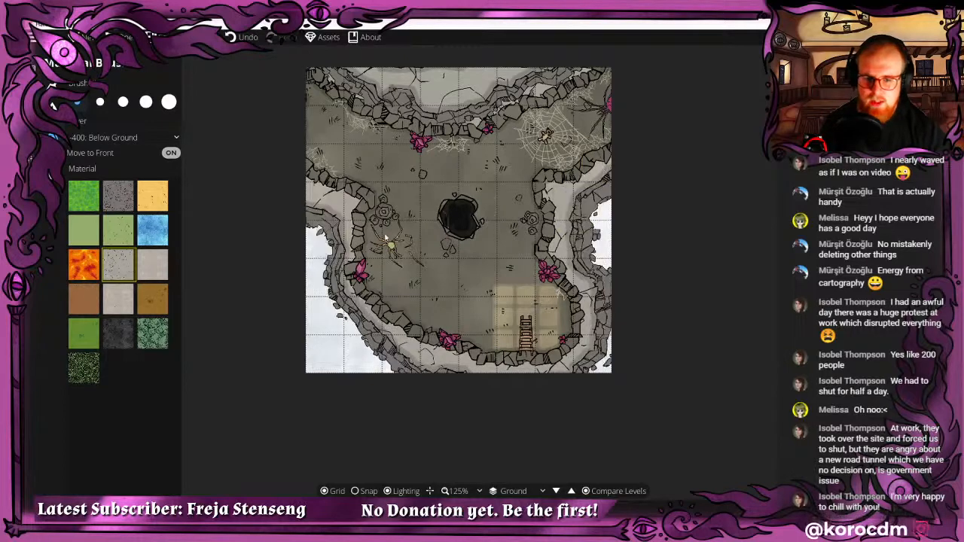
Rework the Below Ground stone outside the left cave wall at the map border, undoing rejected strokes.
left_click_drag(323, 230, 361, 174)
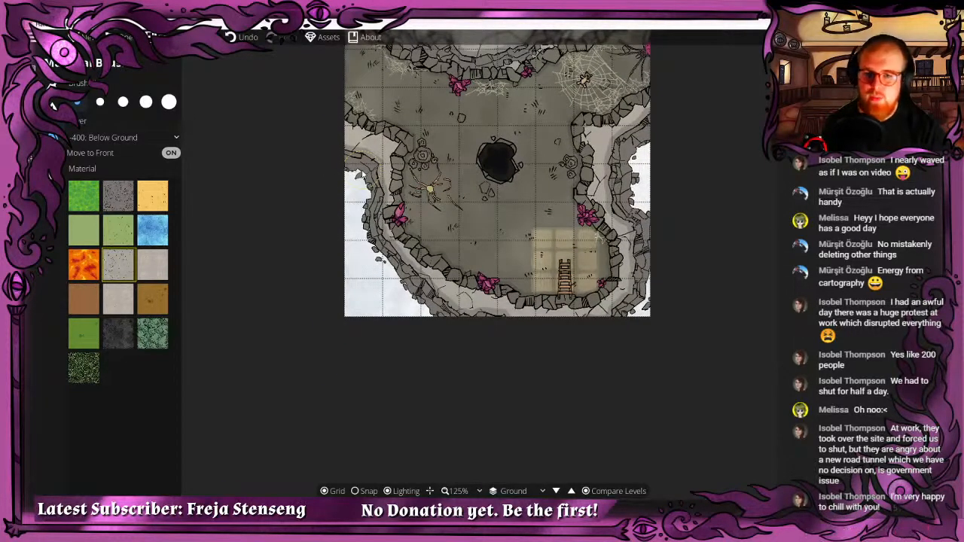
left_click_drag(439, 107, 382, 161)
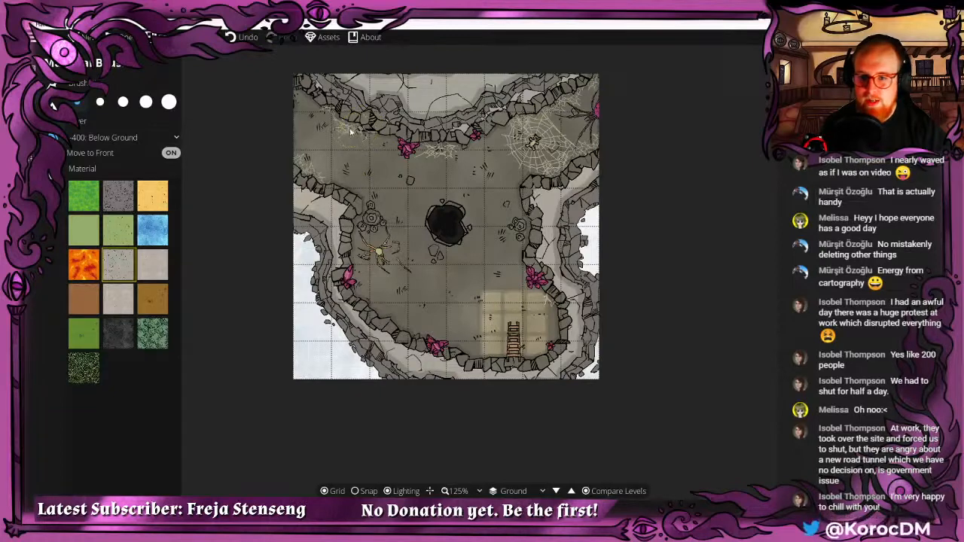
left_click_drag(440, 175, 388, 91)
mouse_move(258, 148)
left_mouse_down()
mouse_move(268, 181)
mouse_move(261, 211)
left_mouse_up()
key("ctrl+z")
key("ctrl+z")
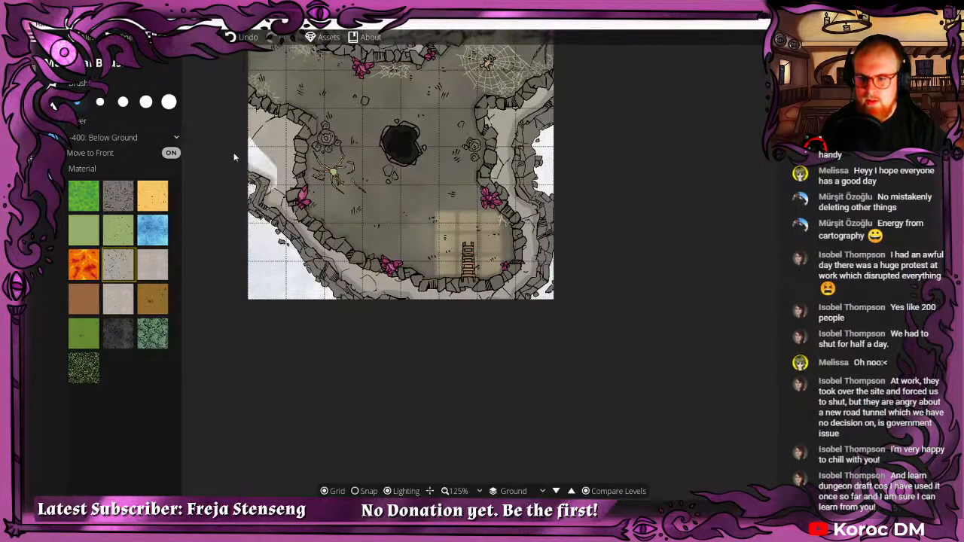
left_click_drag(251, 156, 261, 208)
key("ctrl+z")
mouse_move(260, 160)
left_mouse_down()
mouse_move(271, 178)
mouse_move(263, 194)
left_mouse_up()
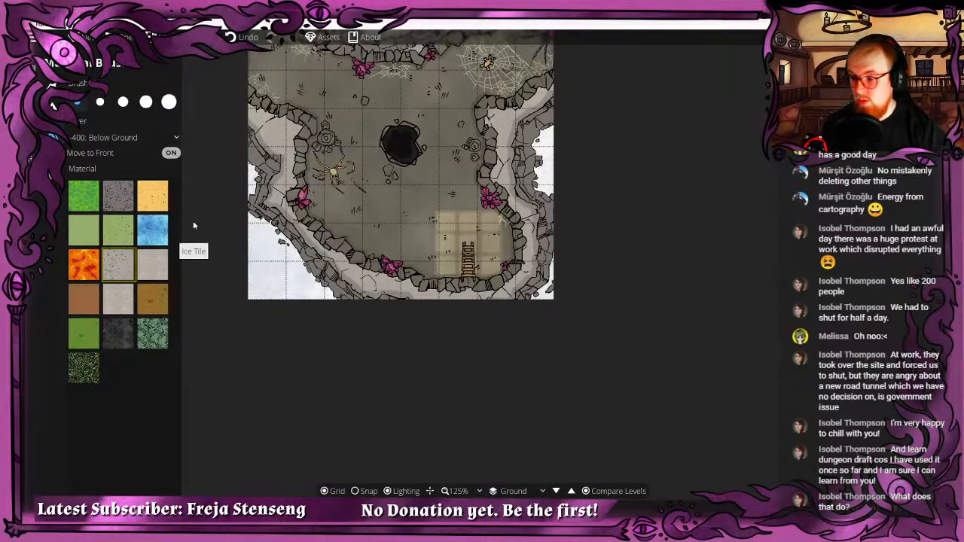
left_click_drag(401, 155, 446, 191)
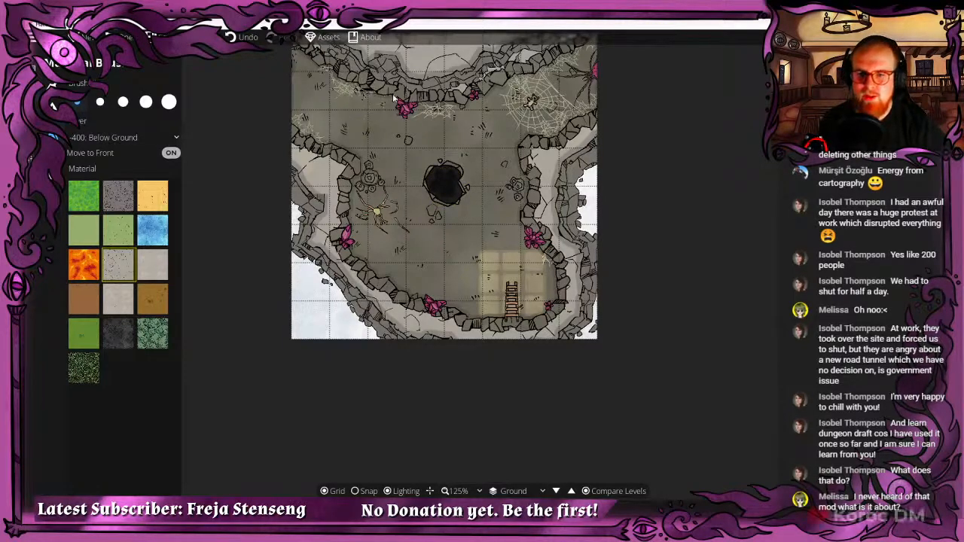
scroll(430, 93, "up", 1)
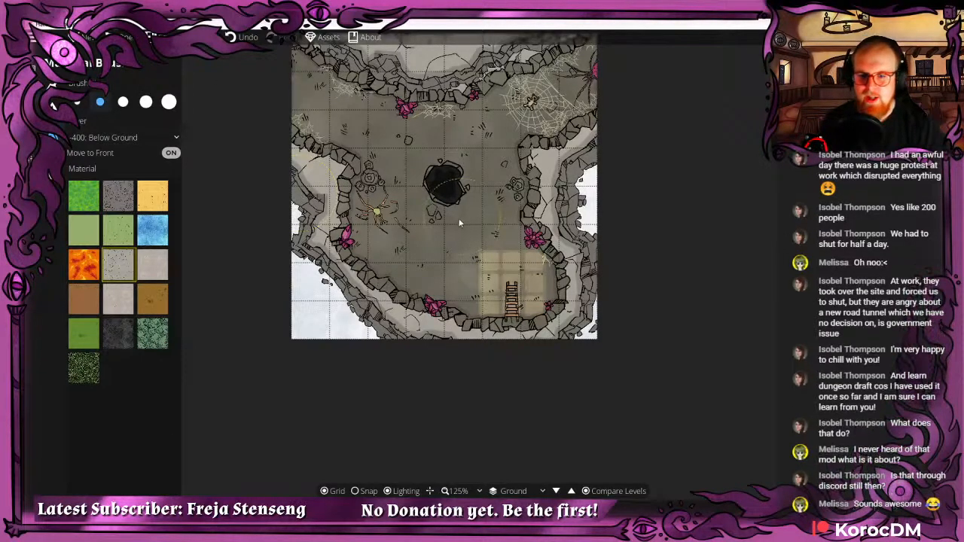
left_click_drag(459, 220, 417, 273)
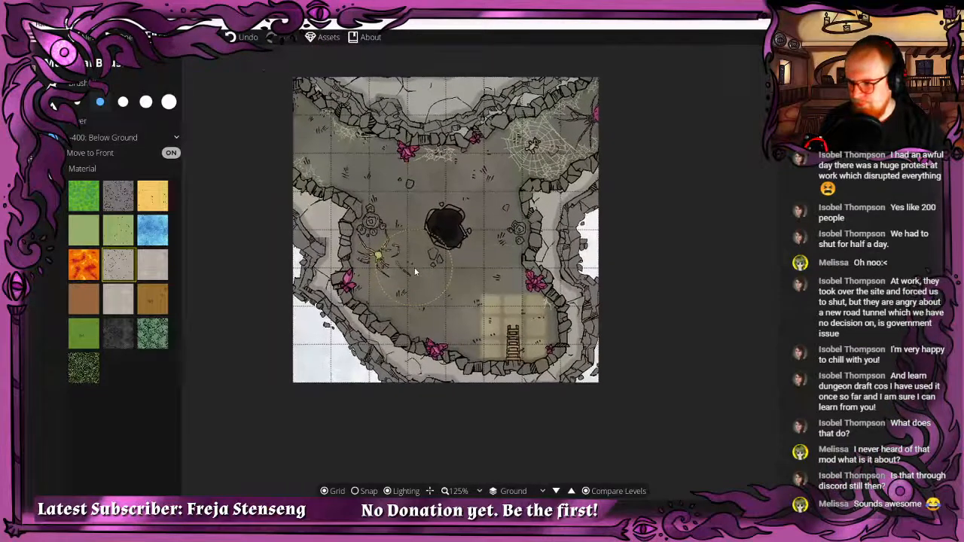
left_click_drag(493, 303, 472, 268)
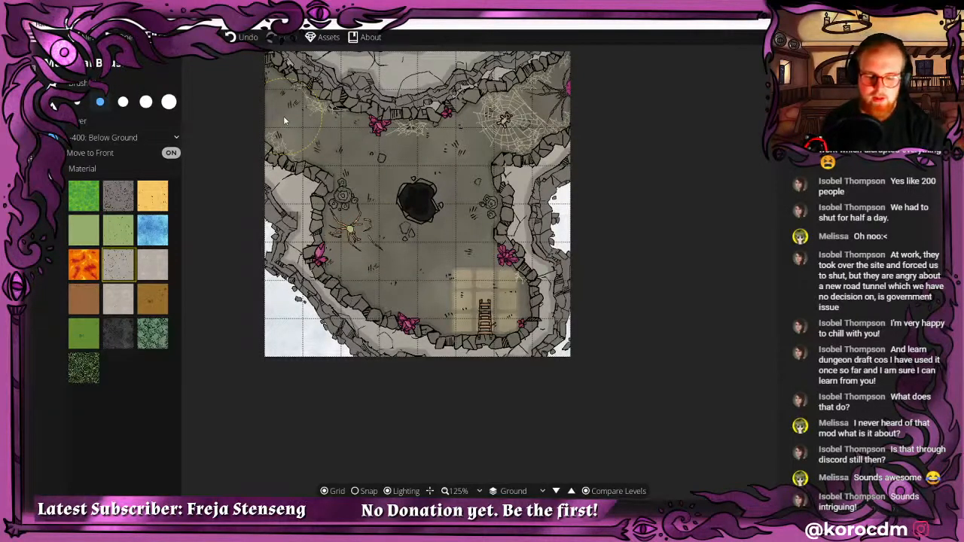
mouse_move(426, 133)
left_mouse_down()
mouse_move(442, 158)
mouse_move(435, 140)
left_mouse_up()
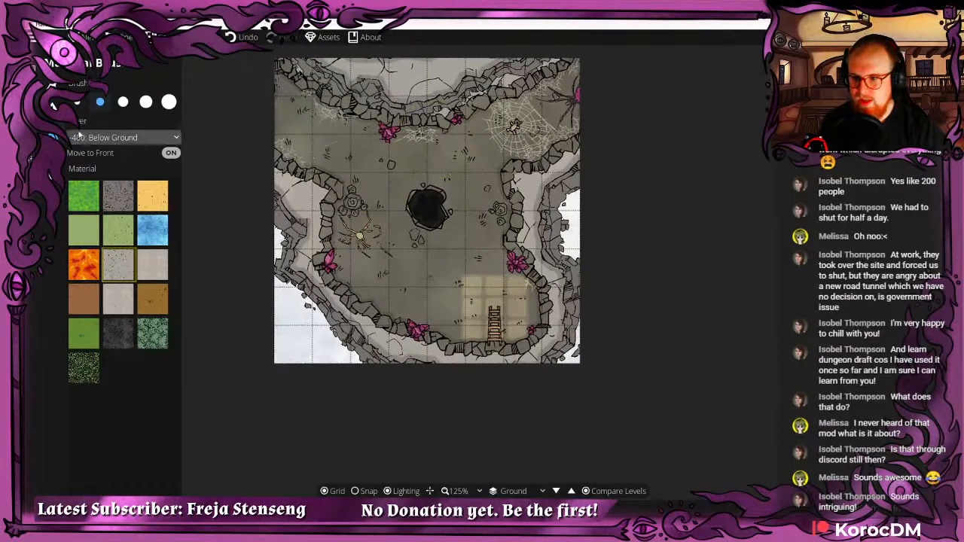
Set the environment's ambient light to the blue colour 5977fe.
left_click(34, 132)
left_click(75, 85)
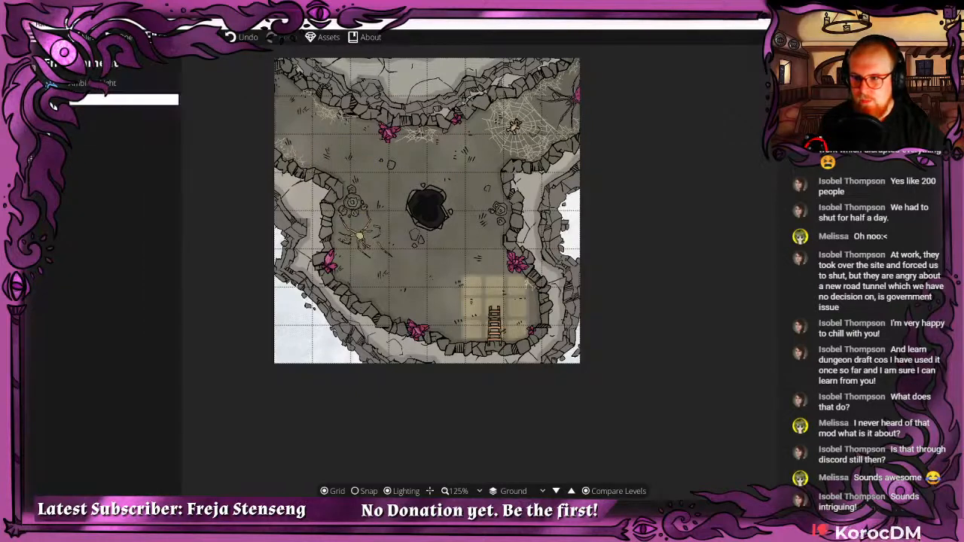
left_click(54, 102)
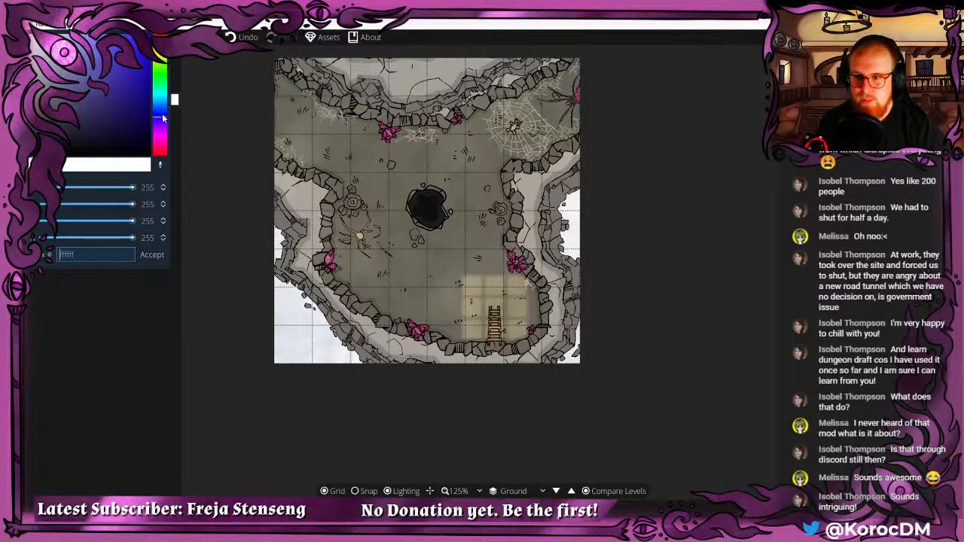
left_click_drag(96, 53, 112, 33)
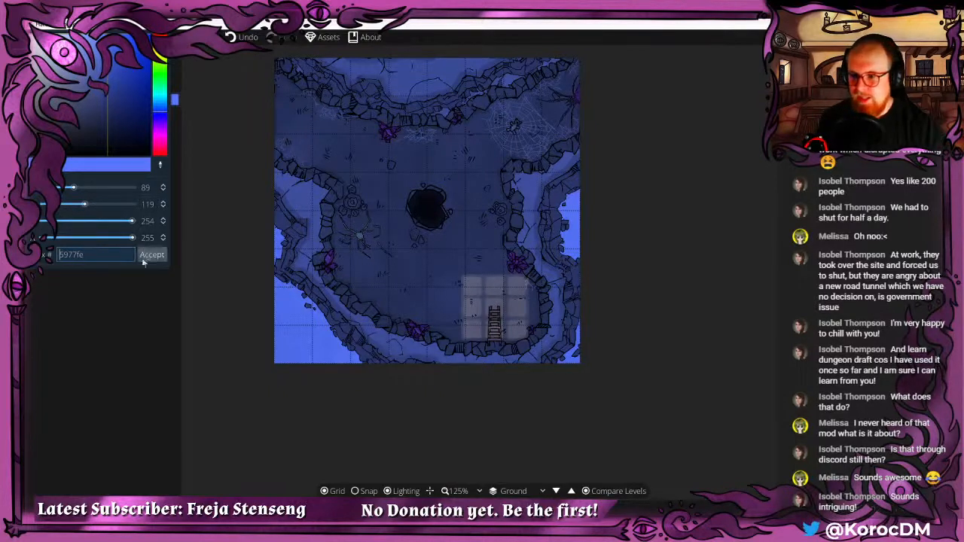
left_click(178, 240)
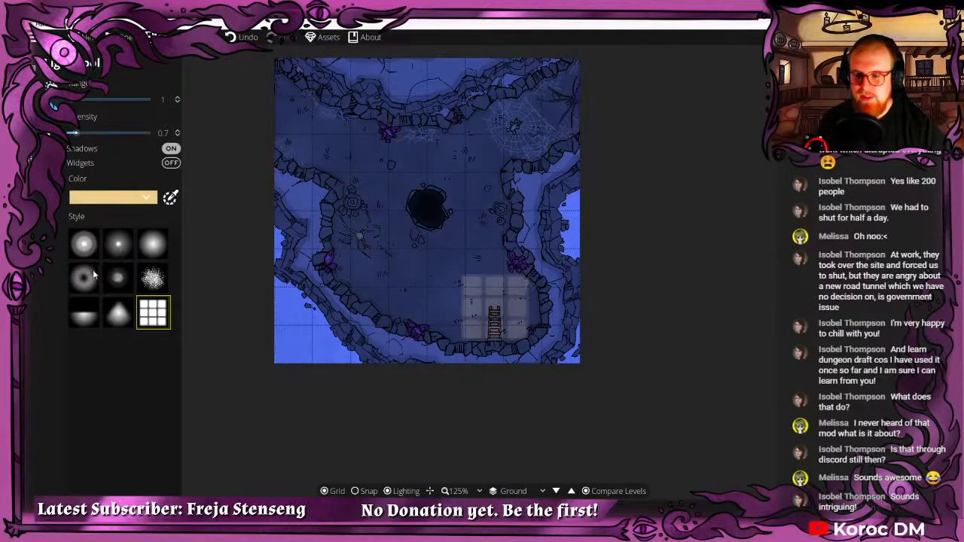
Add a custom purple light colour, c125e2, for the crystal lights.
left_click(84, 243)
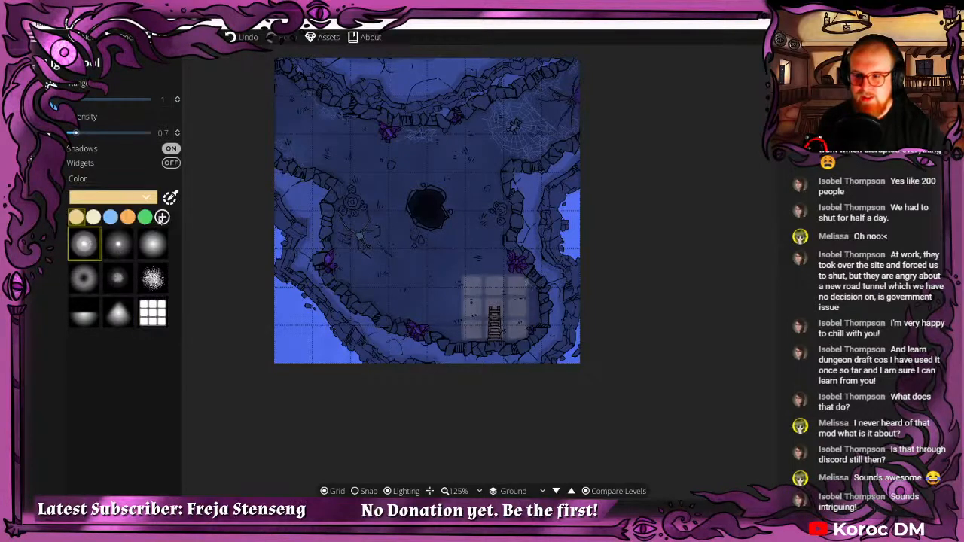
left_click(159, 219)
left_click_drag(202, 300, 203, 309)
left_click_drag(174, 253, 172, 226)
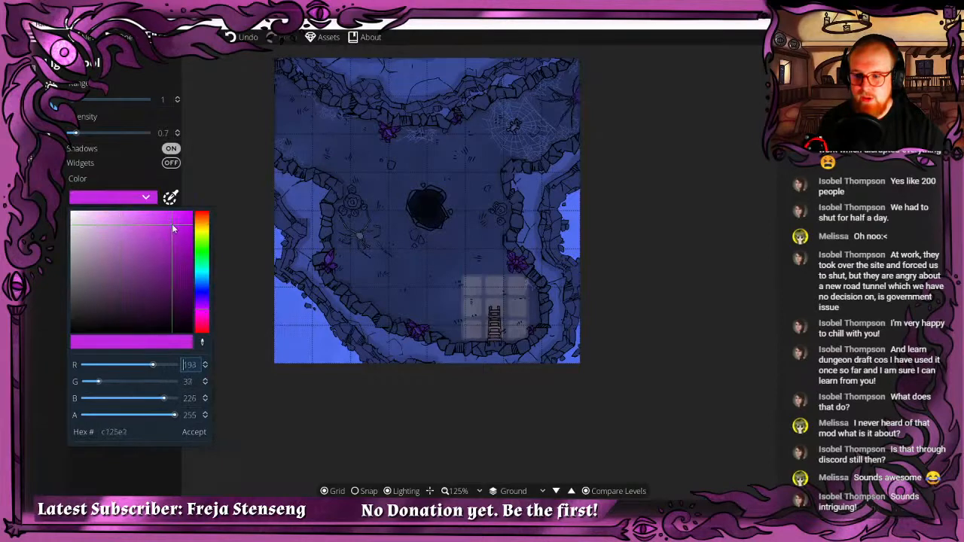
left_click(248, 323)
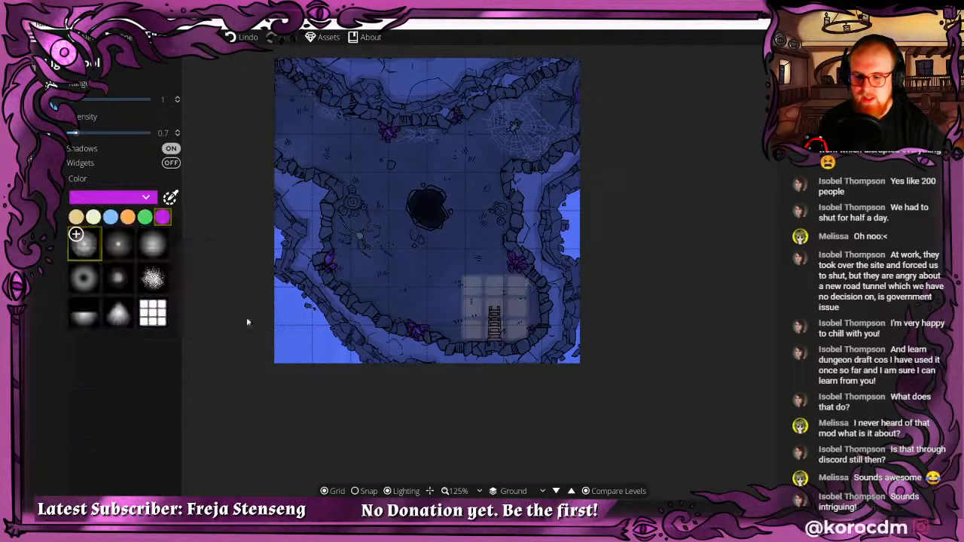
Set the purple light's range to 6.5 and choose the style with a small bright centre and faint falloff.
left_click(158, 247)
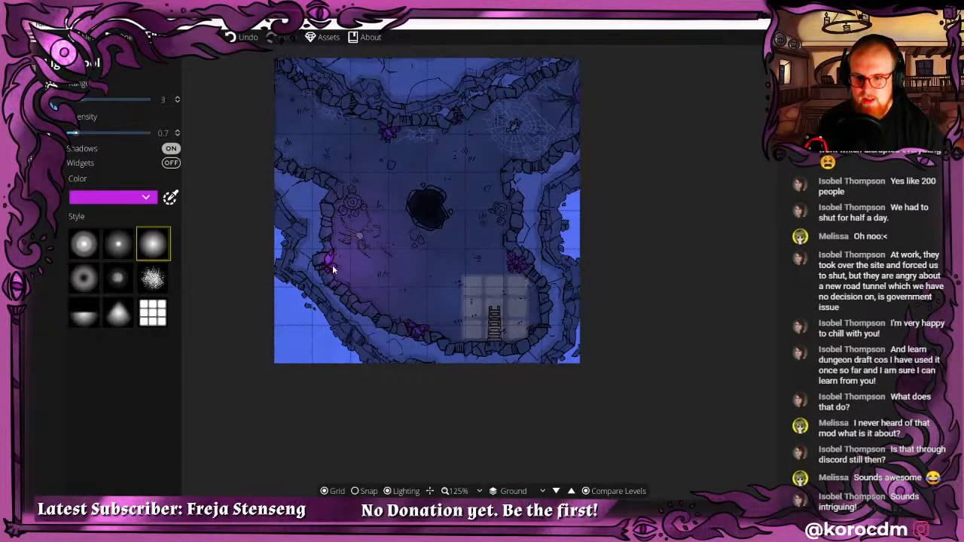
scroll(333, 269, "up", 5)
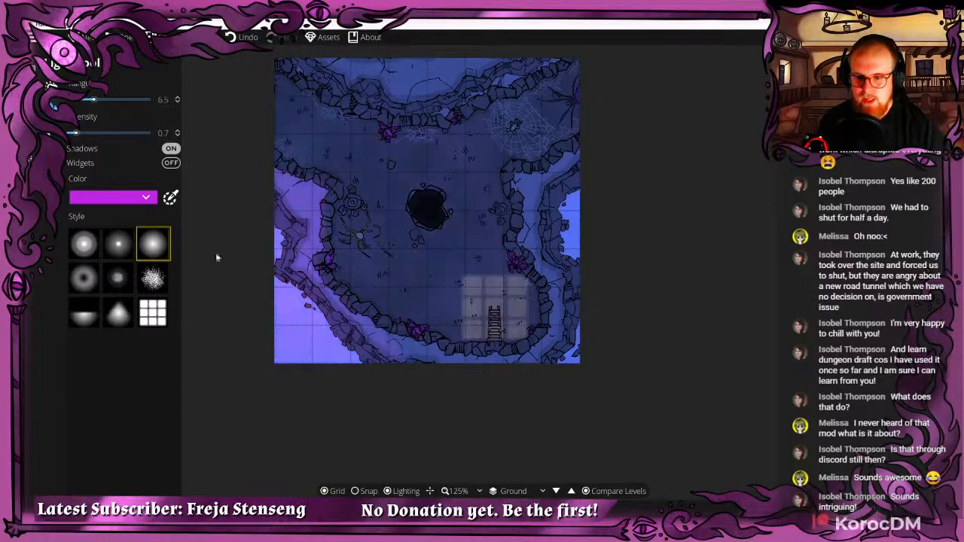
left_click(118, 243)
scroll(359, 256, "up", 4)
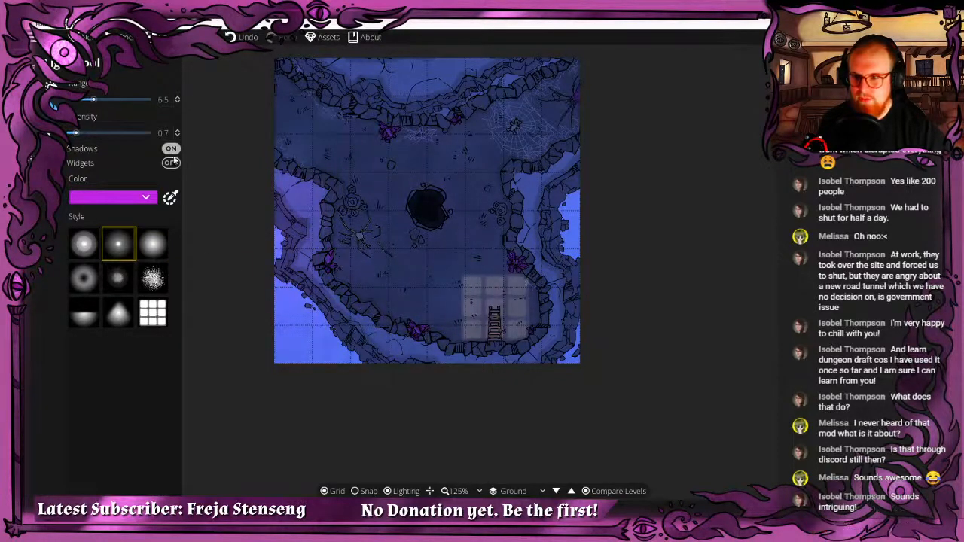
Try purple lights at intensity 1 on the crystals by the left and upper cave walls.
left_click(177, 131)
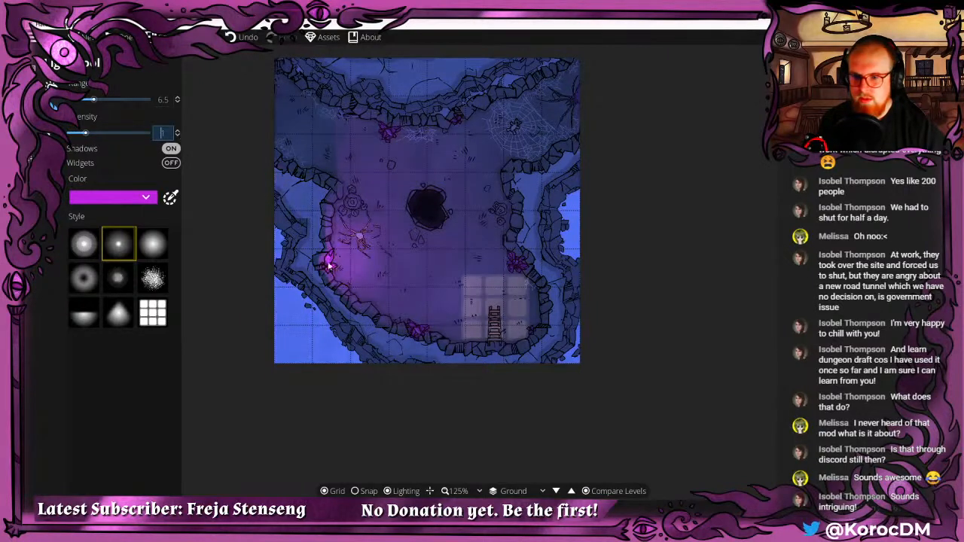
left_click(388, 139)
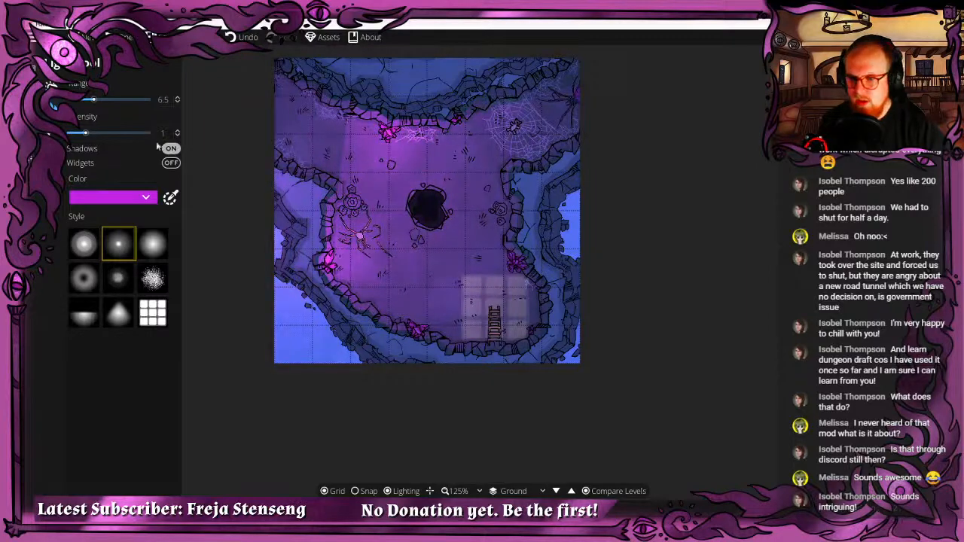
key("ctrl+z")
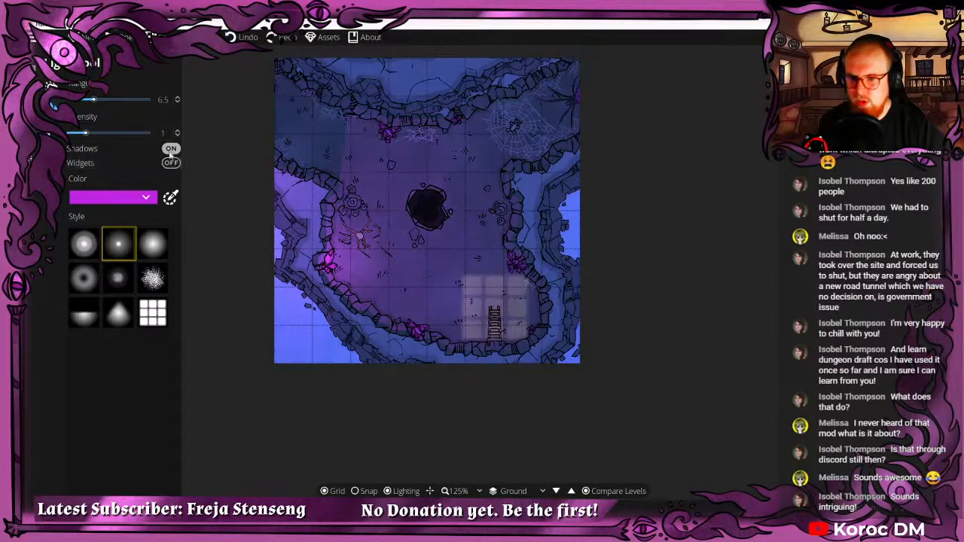
Place purple lights of intensity 0.8 on the crystals around the cave, using range 2 for the one at the upper-right map edge.
left_click(176, 136)
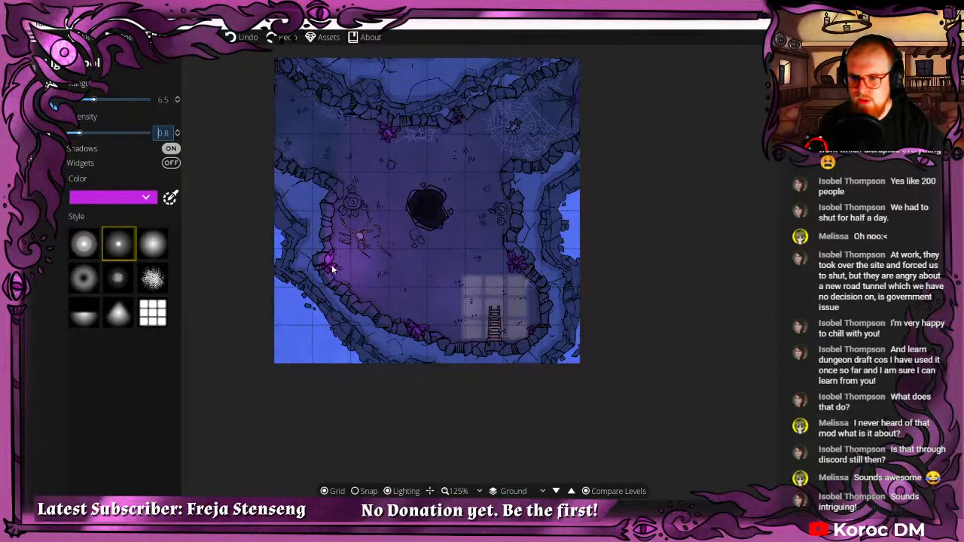
left_click(392, 141)
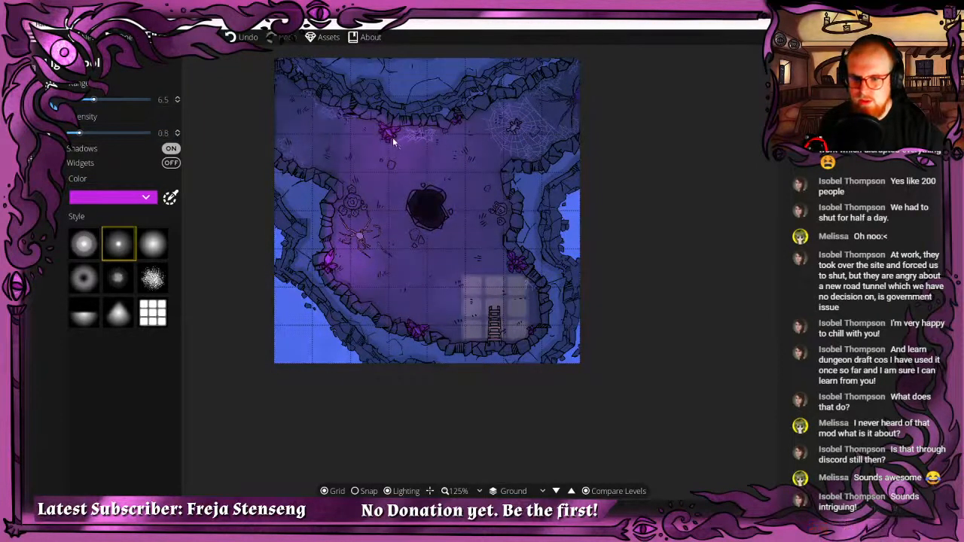
left_click(460, 124)
left_click(540, 327)
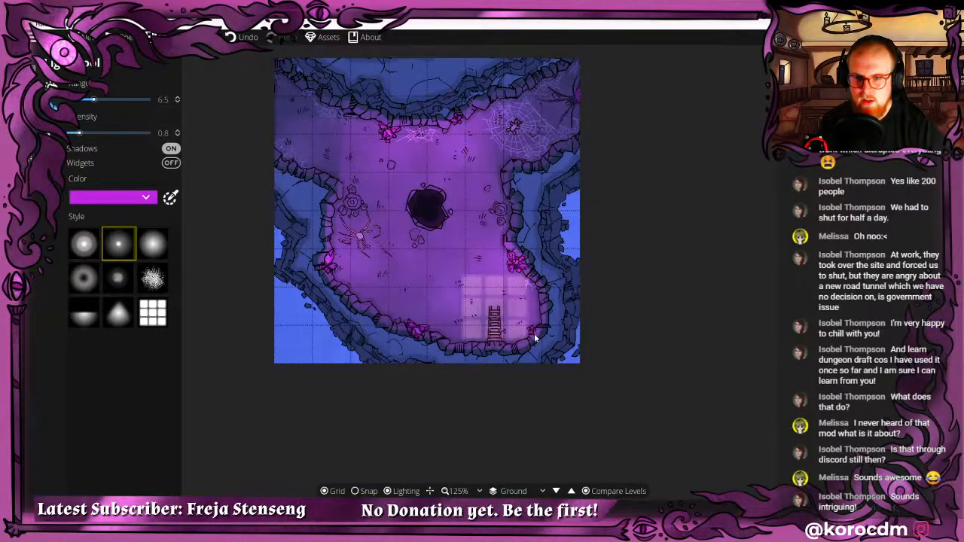
left_click(419, 329)
left_click_drag(673, 320, 583, 273)
left_click_drag(500, 68, 543, 173)
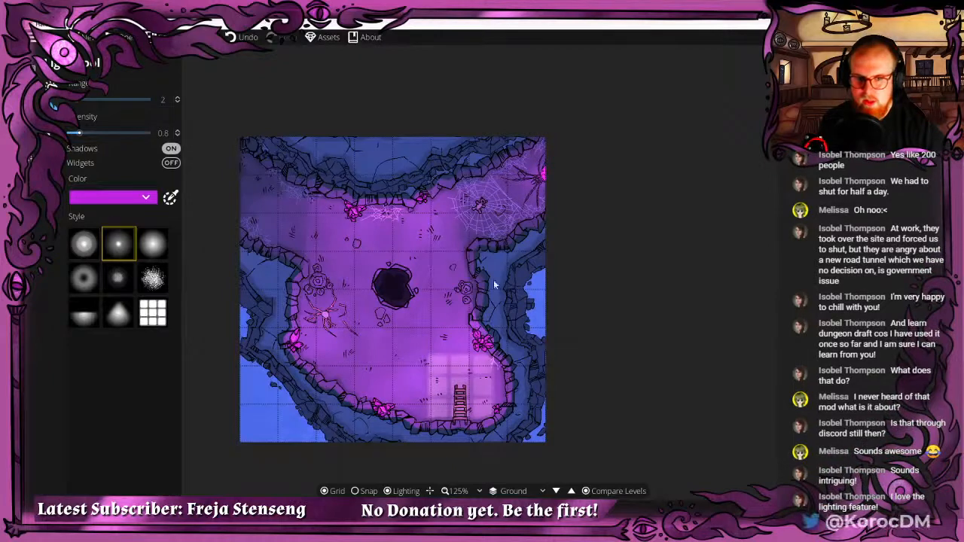
left_click_drag(372, 353, 383, 326)
left_click_drag(472, 277, 431, 229)
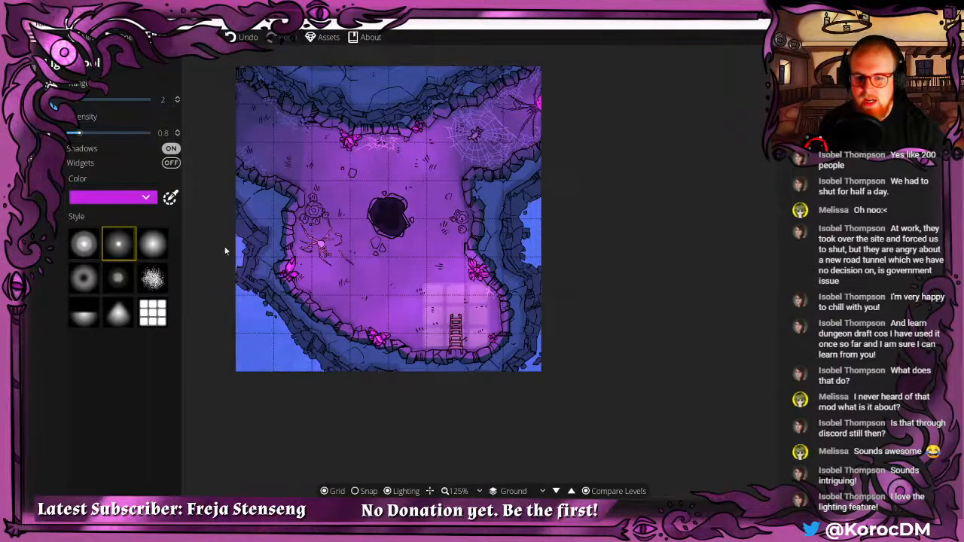
left_click_drag(337, 294, 300, 284)
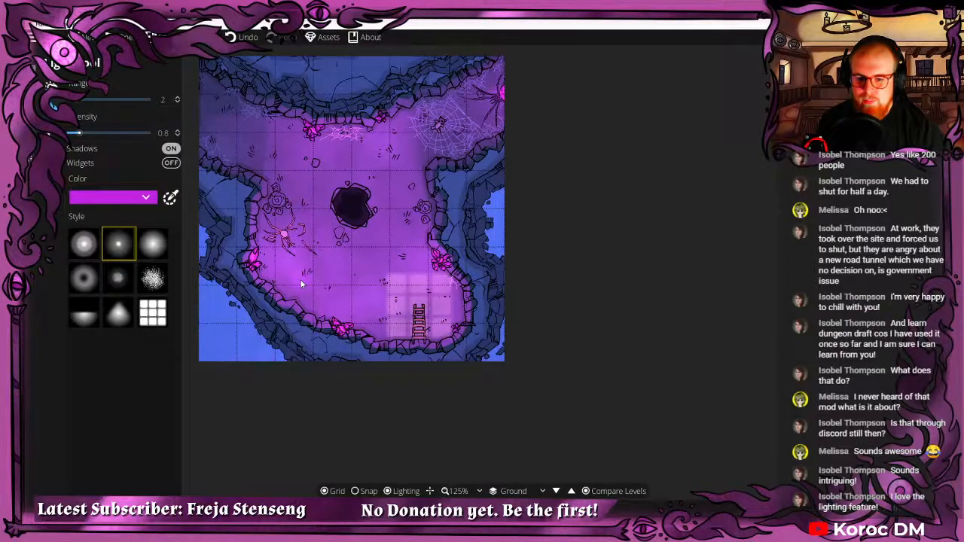
left_click_drag(309, 282, 377, 297)
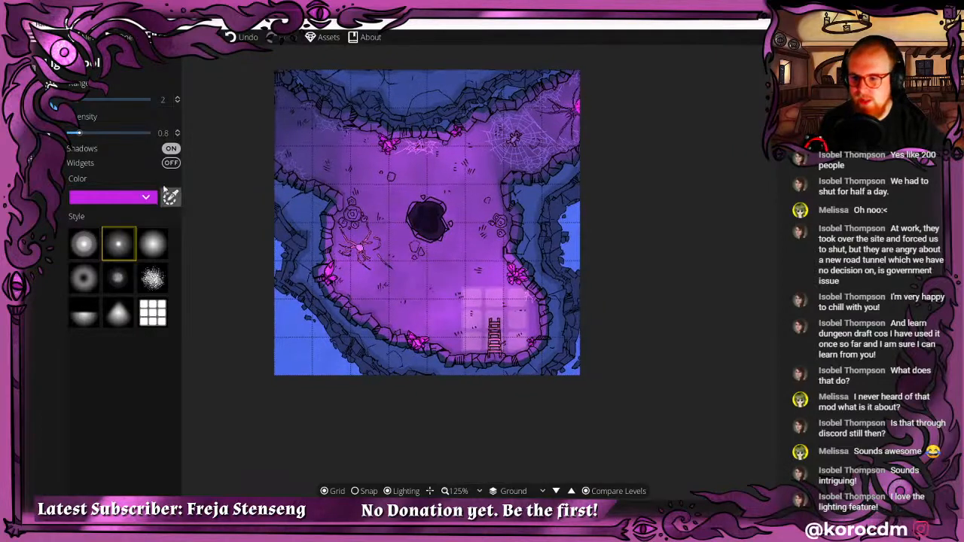
Switch the light to the light blue preset with the broad soft glow style and set its range to 1.5.
left_click(146, 196)
left_click(110, 219)
left_click(149, 251)
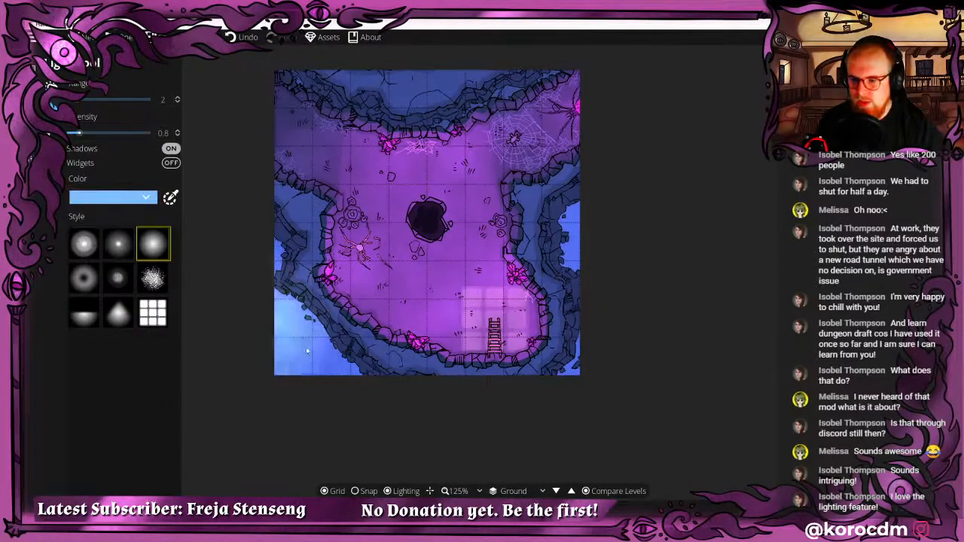
left_click_drag(298, 375, 297, 308)
scroll(295, 297, "up", 3)
scroll(294, 297, "down", 4)
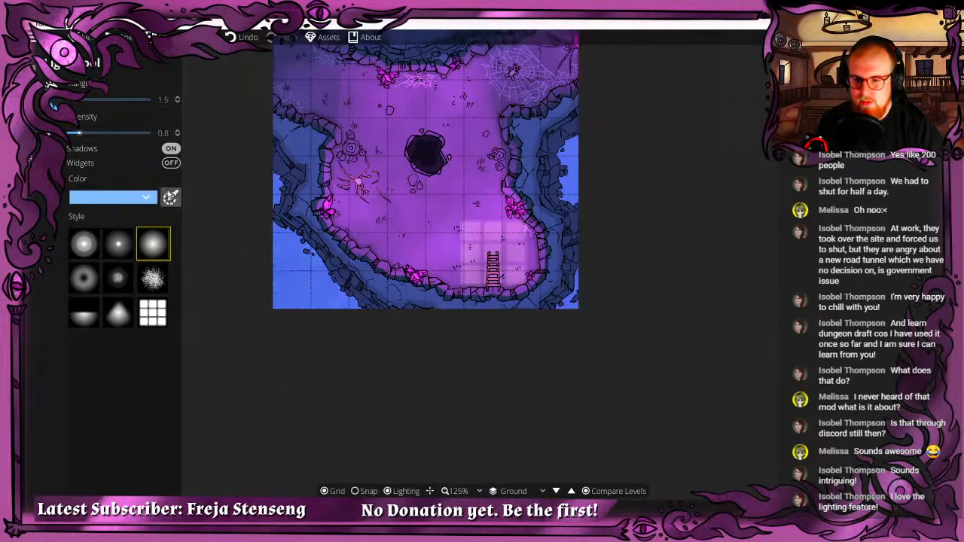
Change the light colour to white, ffffff.
left_click(146, 196)
left_click(164, 201)
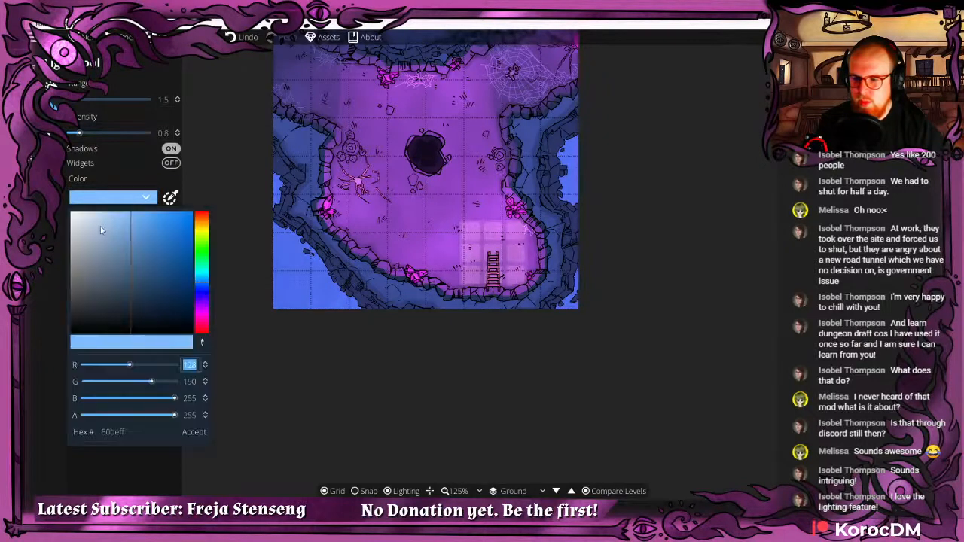
left_click_drag(101, 228, 70, 212)
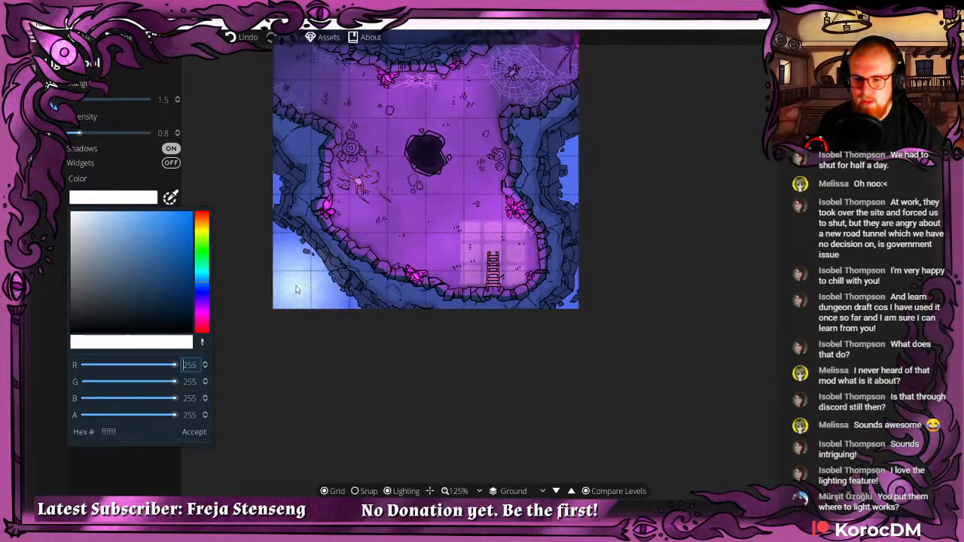
left_click(193, 432)
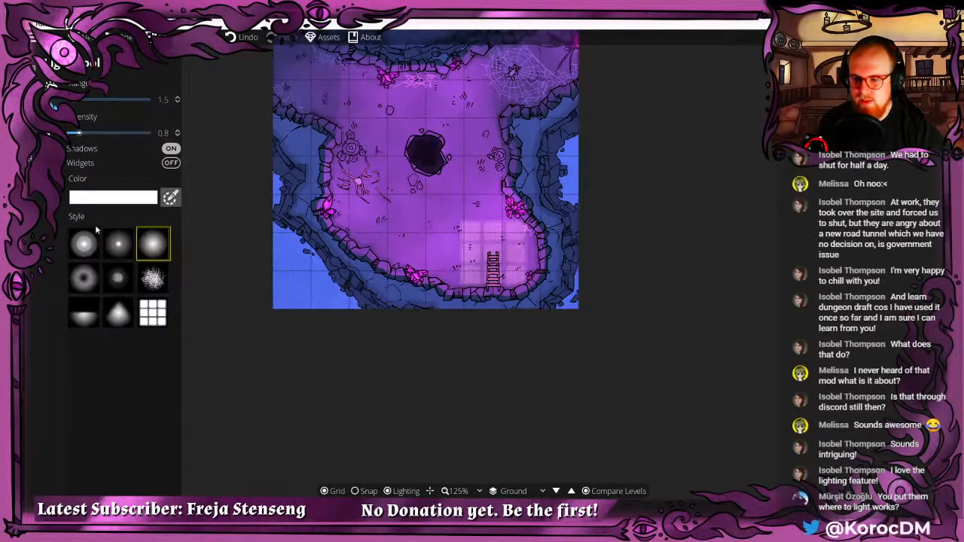
Raise the light's range to 6 and return its colour to the light blue preset.
scroll(318, 301, "up", 6)
scroll(316, 286, "up", 3)
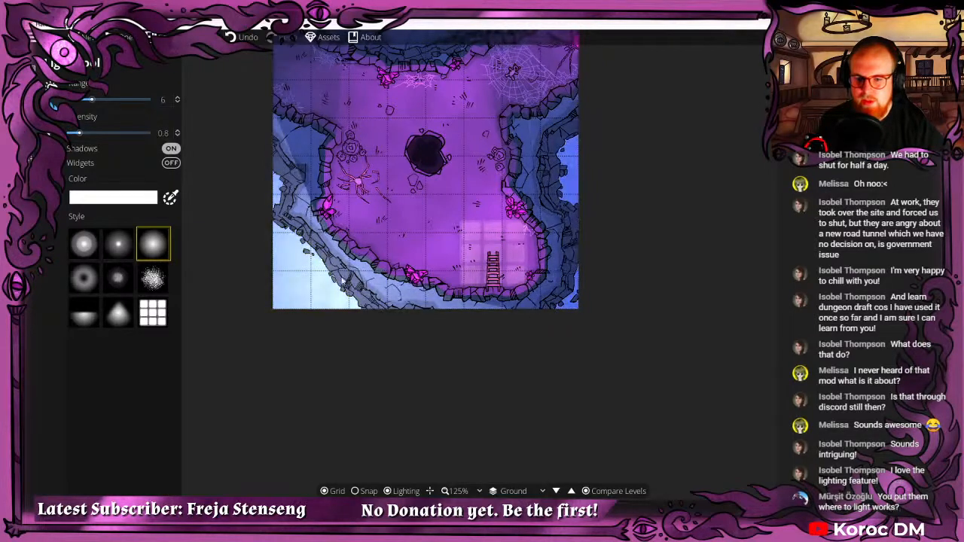
left_click_drag(267, 158, 232, 286)
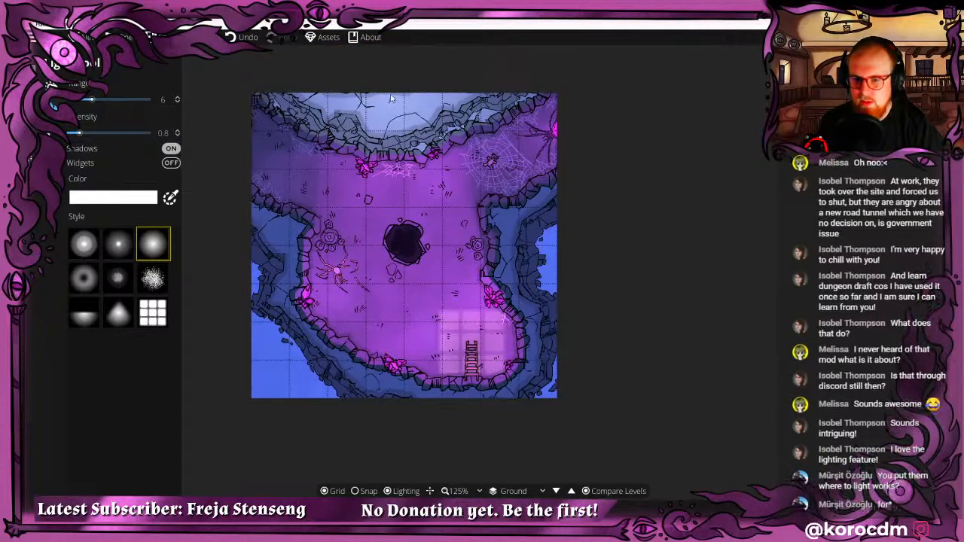
mouse_move(143, 212)
left_click(110, 217)
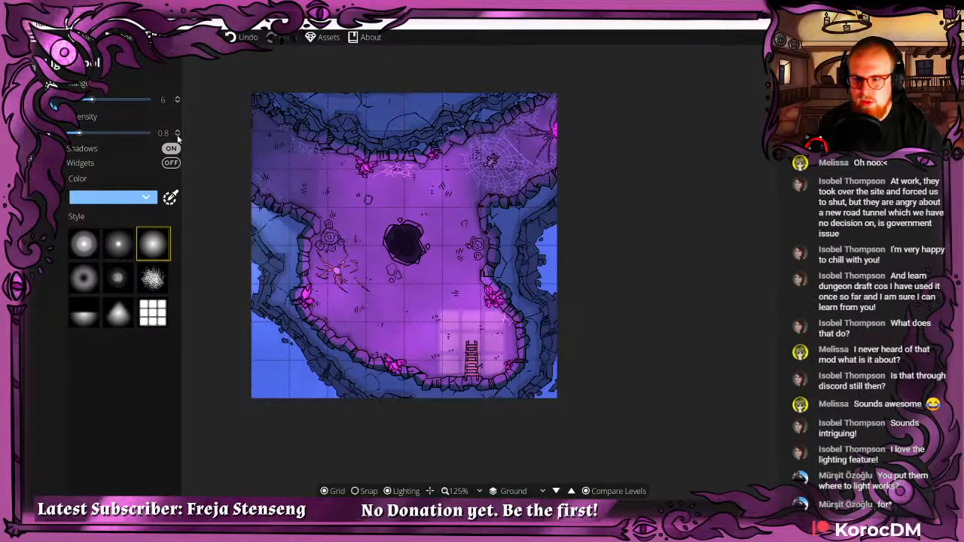
Place light blue lights of intensity 0.9 over the rock areas outside the cave's upper, left and right walls.
left_click(383, 92)
left_click_drag(383, 71, 382, 11)
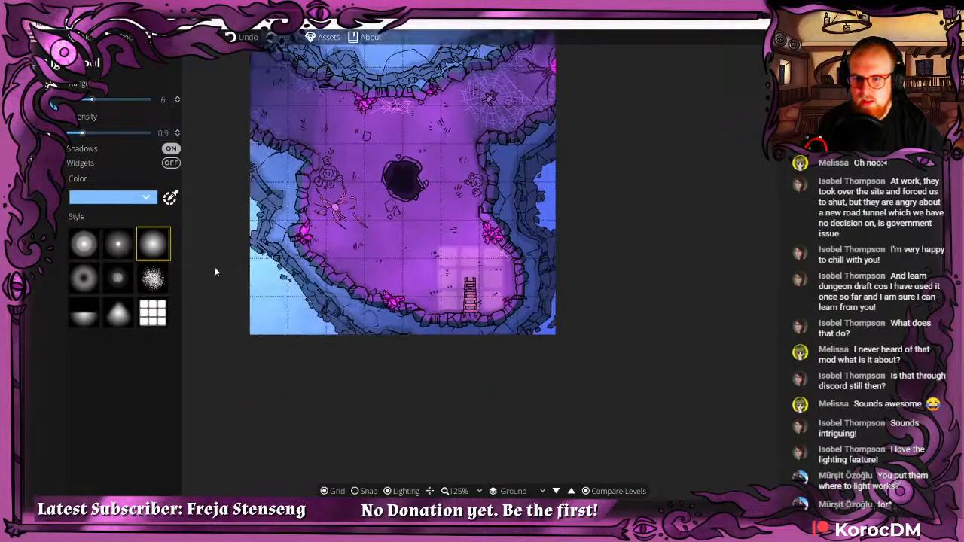
left_click_drag(222, 257, 158, 220)
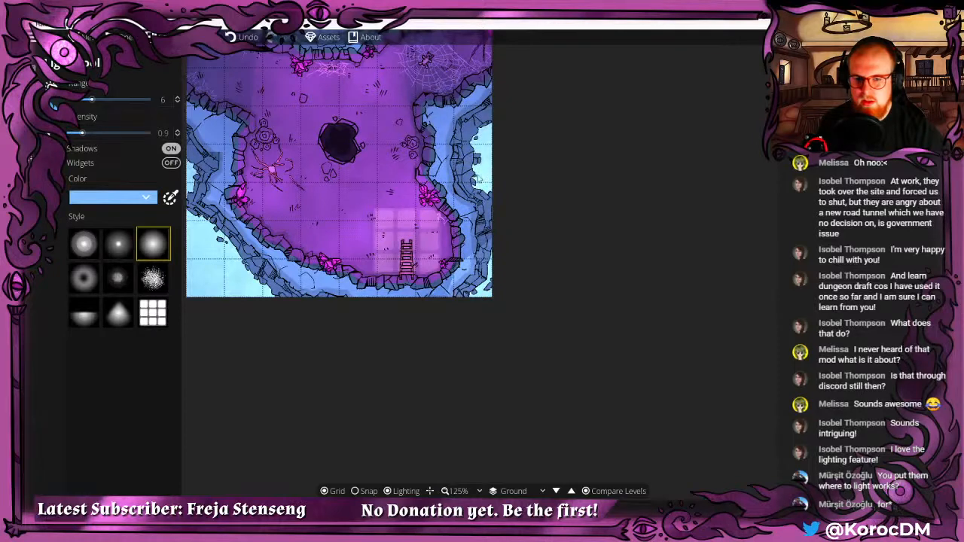
left_click_drag(477, 176, 547, 268)
scroll(591, 263, "down", 1)
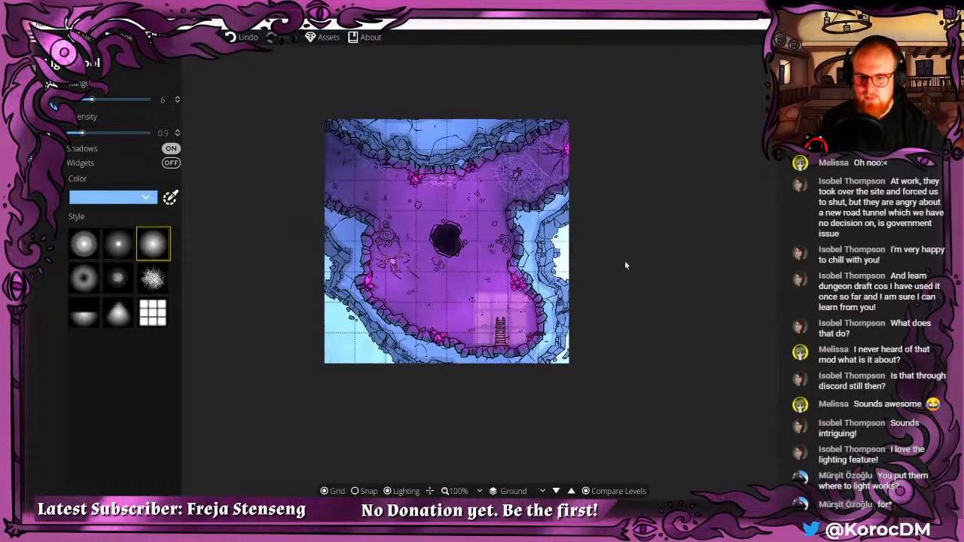
left_click_drag(624, 265, 585, 209)
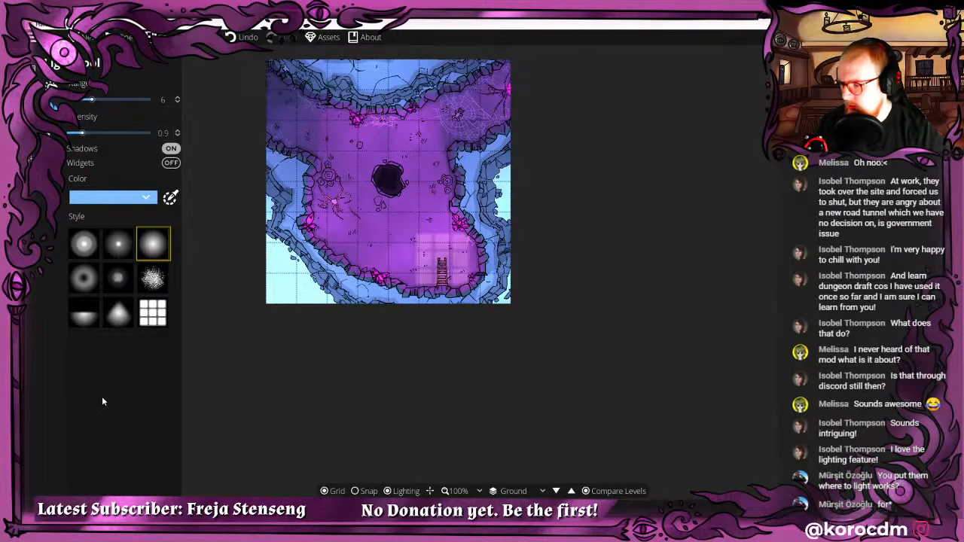
left_click_drag(213, 373, 236, 391)
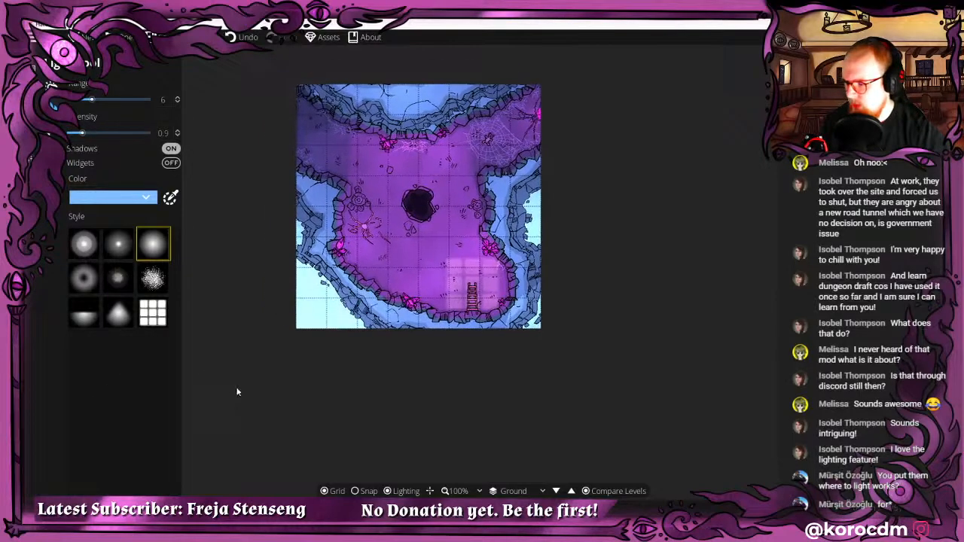
scroll(341, 359, "up", 2)
left_click_drag(396, 200, 321, 309)
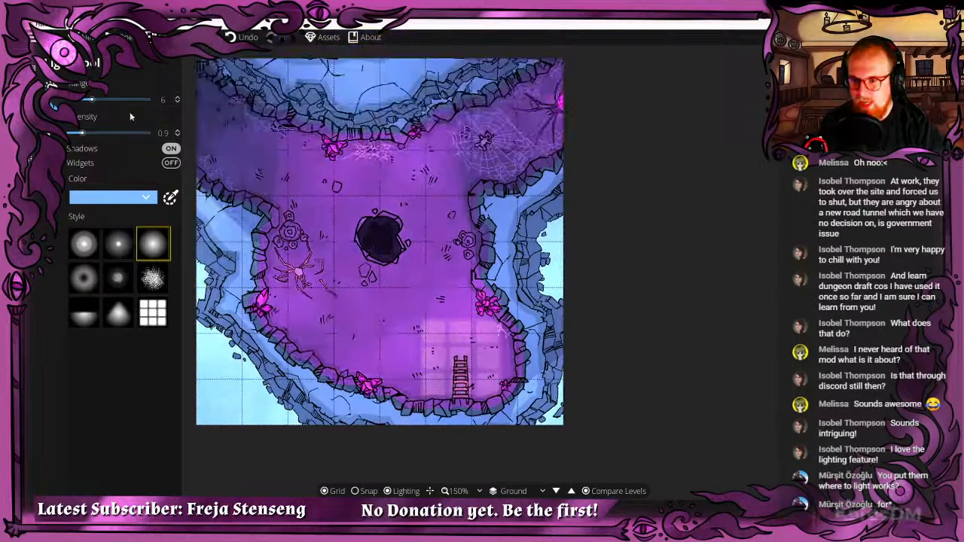
left_click_drag(118, 137, 138, 119)
Try black, 000000, as the environment's ambient light colour.
left_click(51, 84)
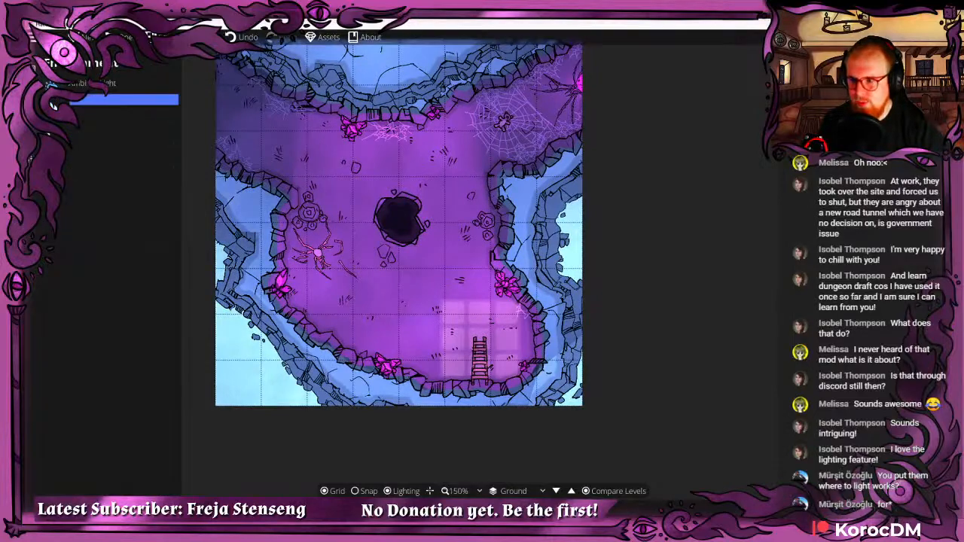
left_click(87, 98)
left_click_drag(98, 44, 164, 164)
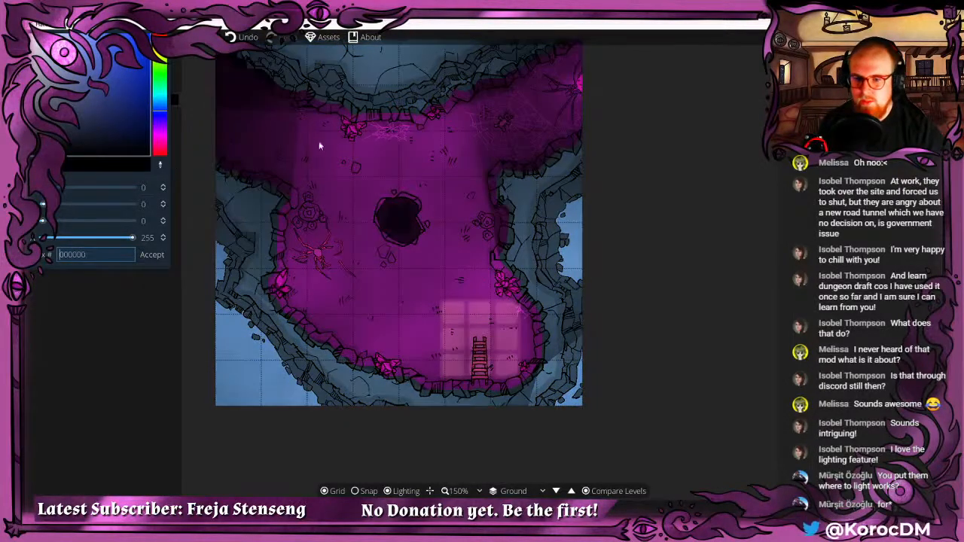
left_click(148, 256)
scroll(490, 189, "down", 3)
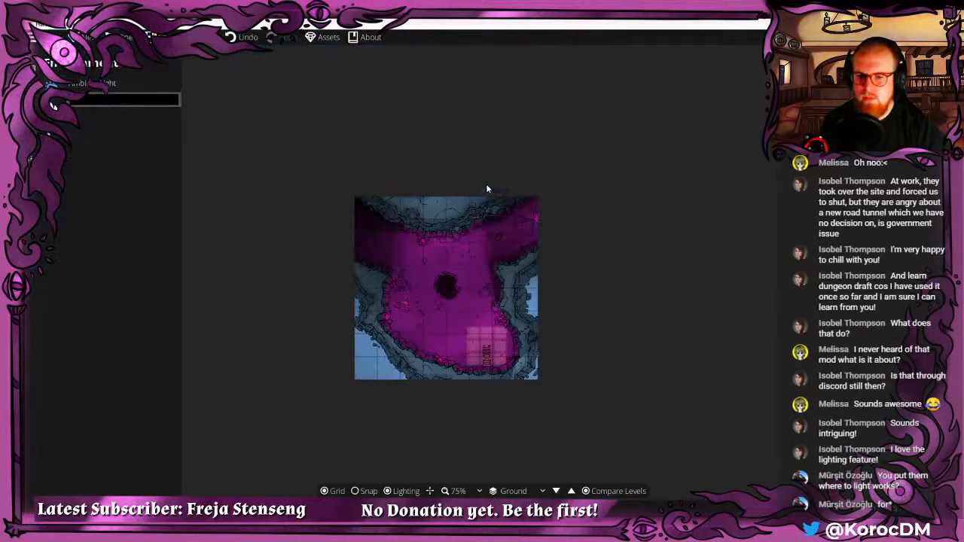
Set the environment's ambient light to the saturated blue 002eff.
left_click(73, 104)
left_click_drag(130, 122, 139, 33)
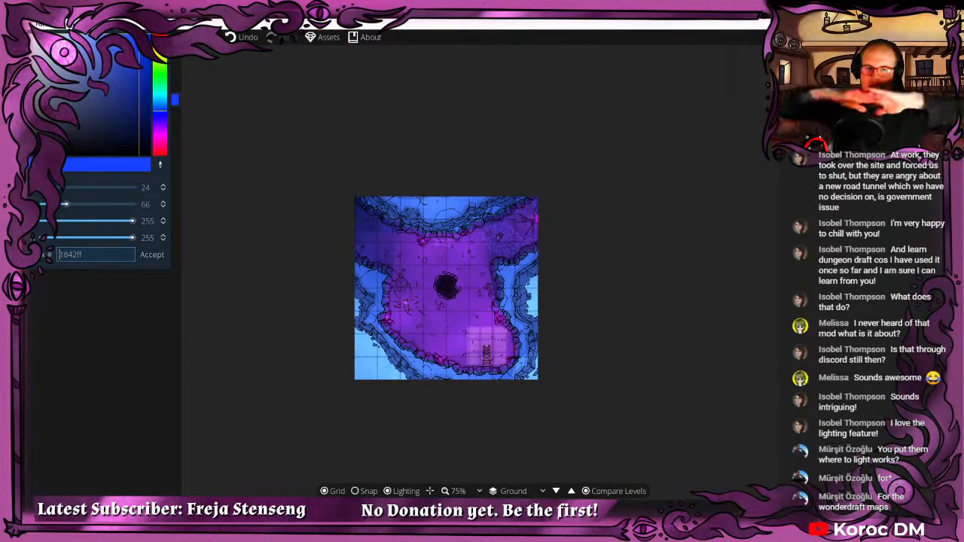
left_click_drag(139, 33, 182, 33)
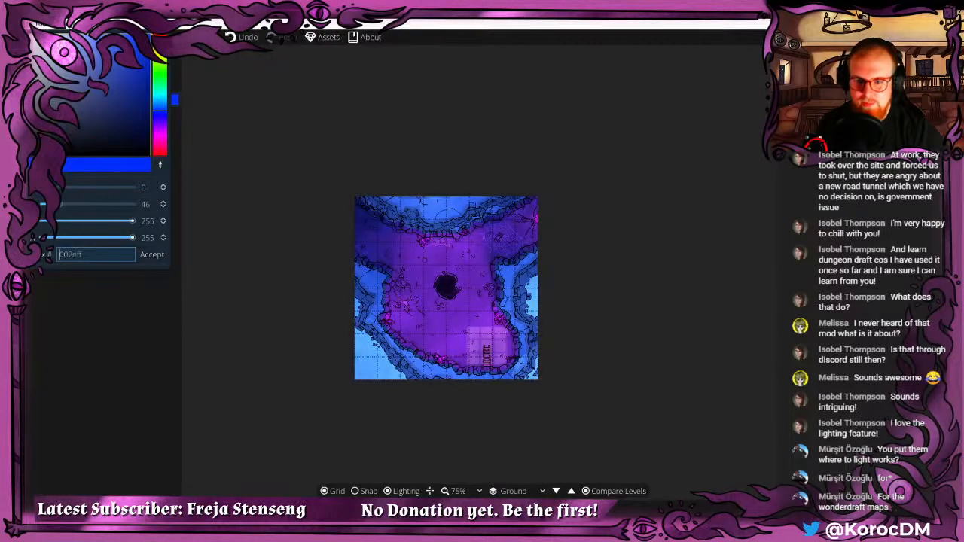
Confirm the environment's ambient light colour and inspect the lit cave map up close.
left_click(150, 256)
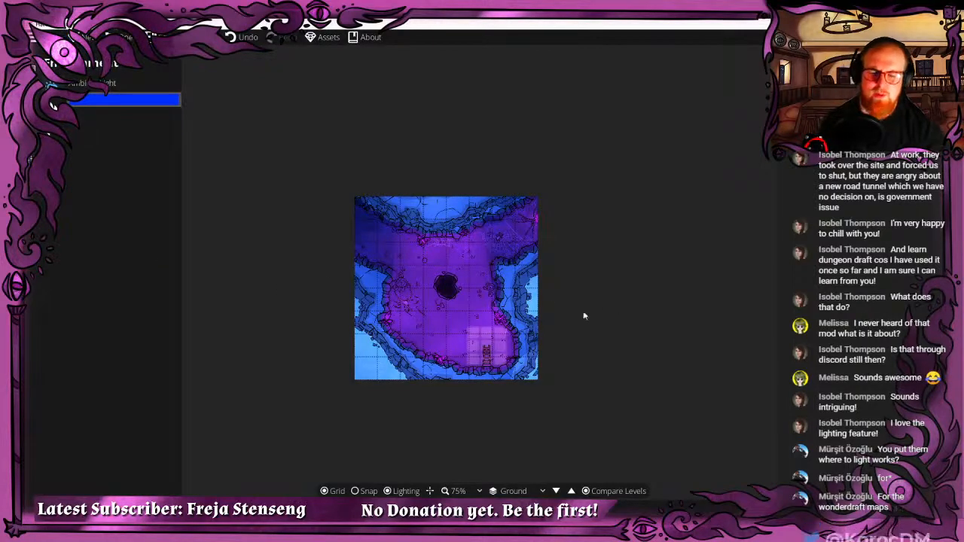
left_click_drag(583, 314, 511, 259)
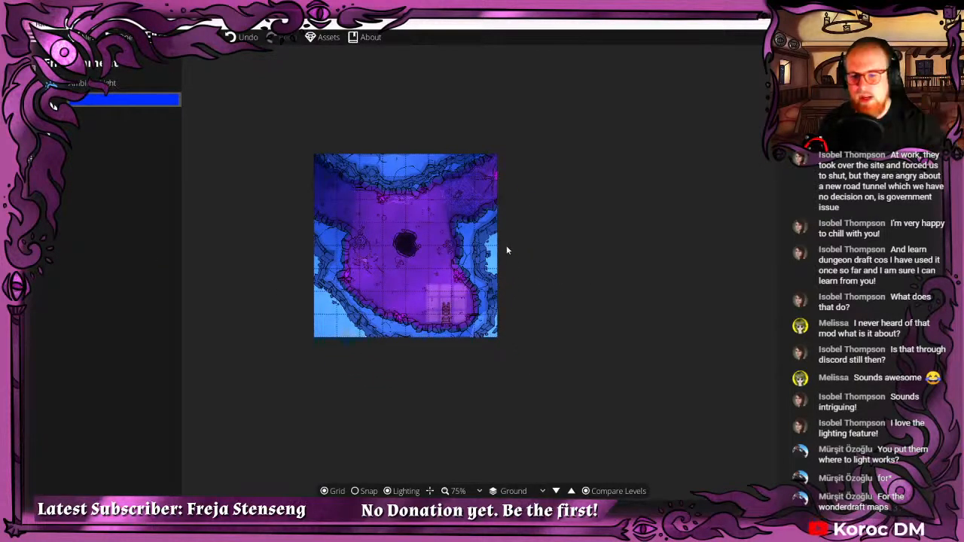
scroll(474, 251, "up", 3)
scroll(446, 271, "down", 1)
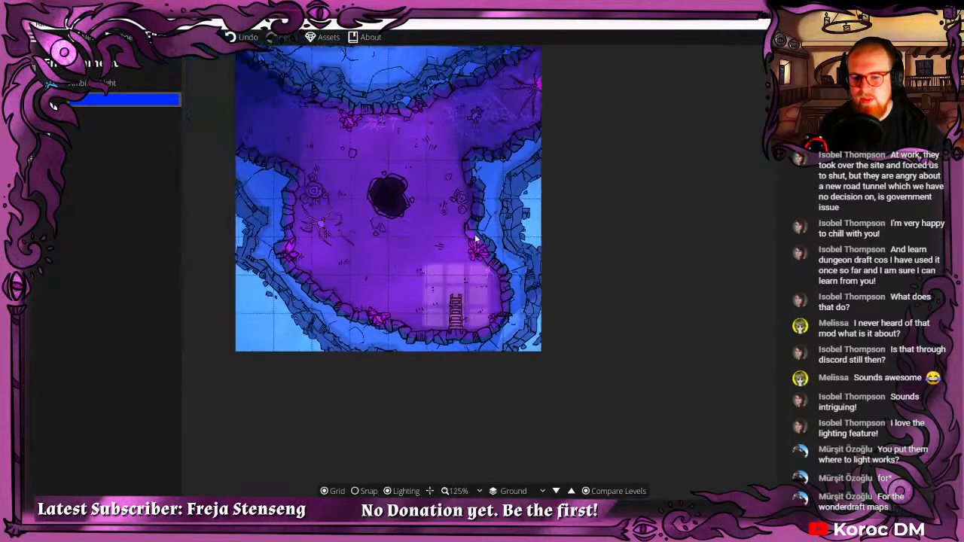
Try the first two light styles over the cave's upper-left passage with ranges of 3.5 and 4.
left_click(56, 103)
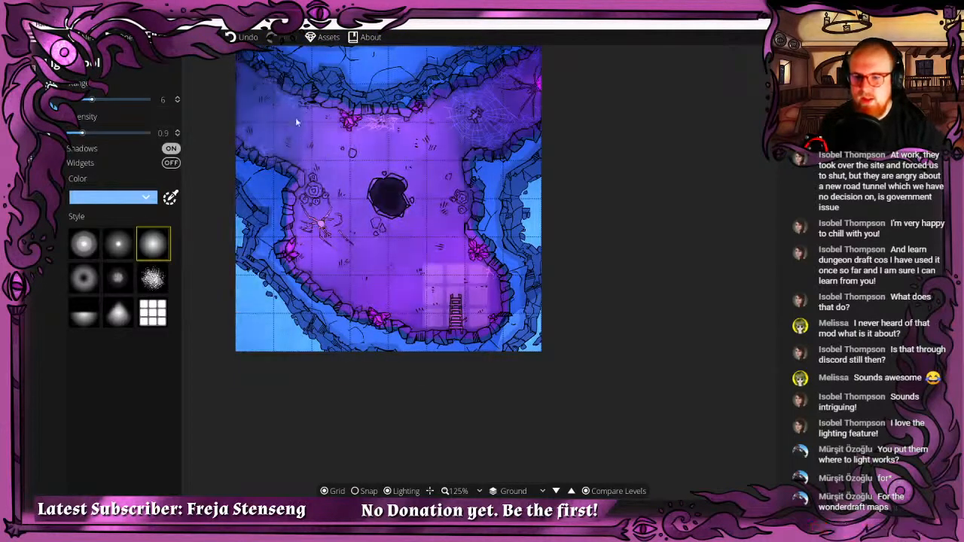
left_click(84, 242)
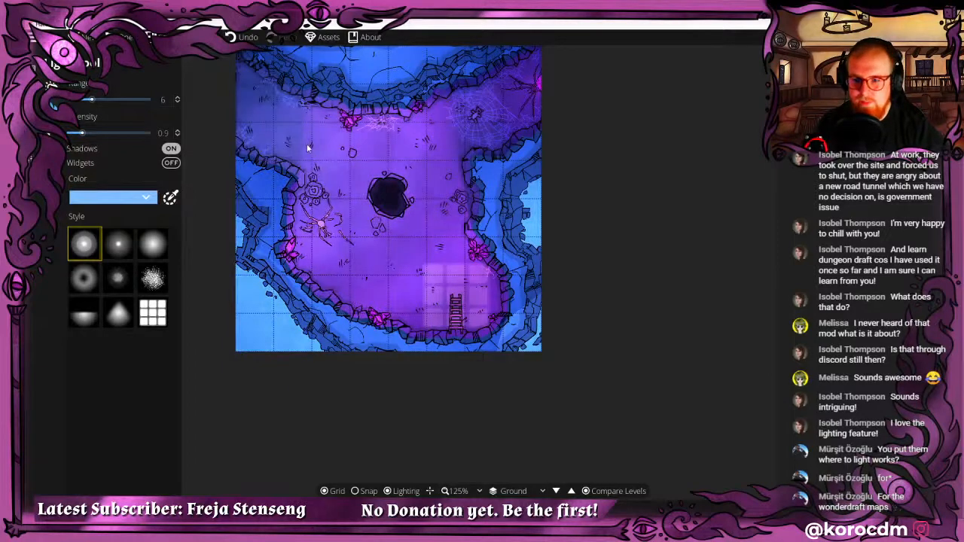
scroll(307, 144, "down", 3)
scroll(309, 146, "down", 2)
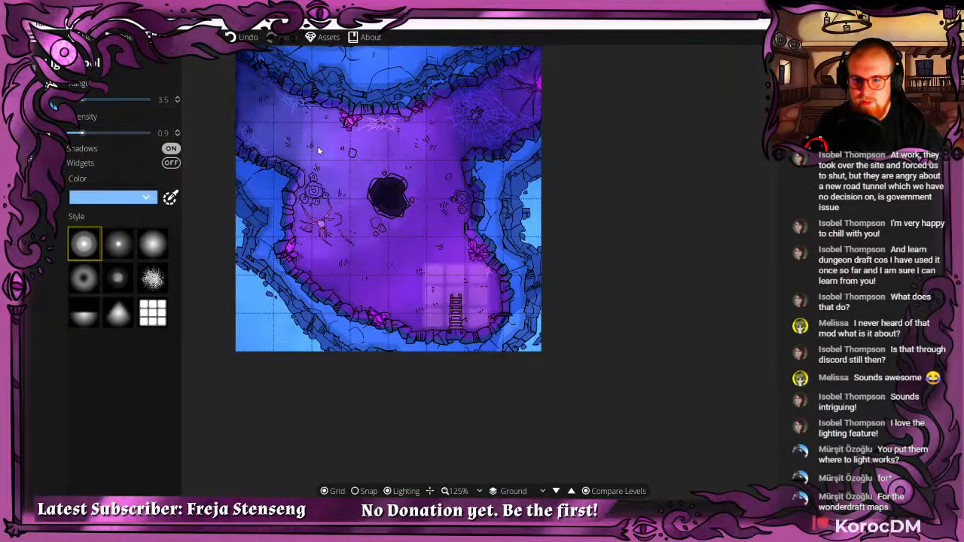
left_click(114, 248)
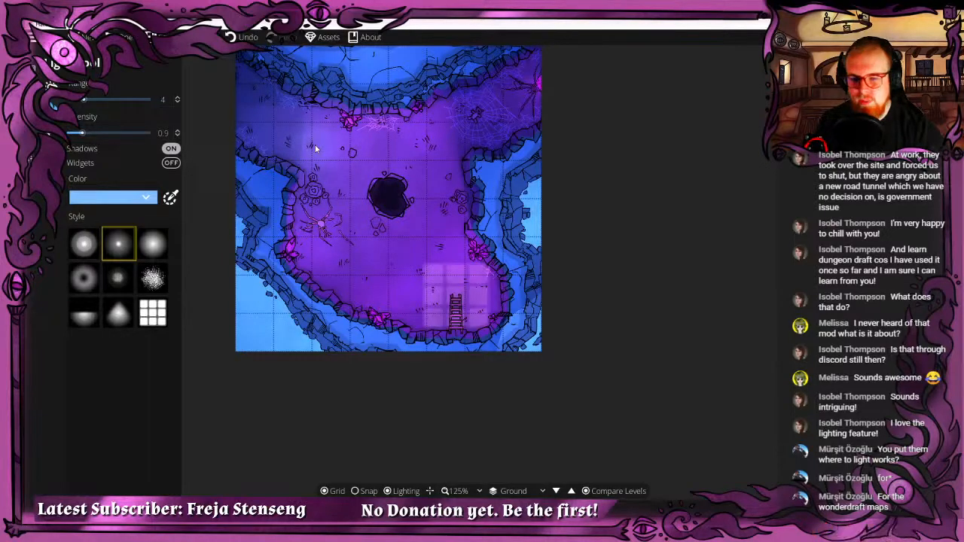
Try the purple, orange and green presets for the light's colour.
left_click(130, 199)
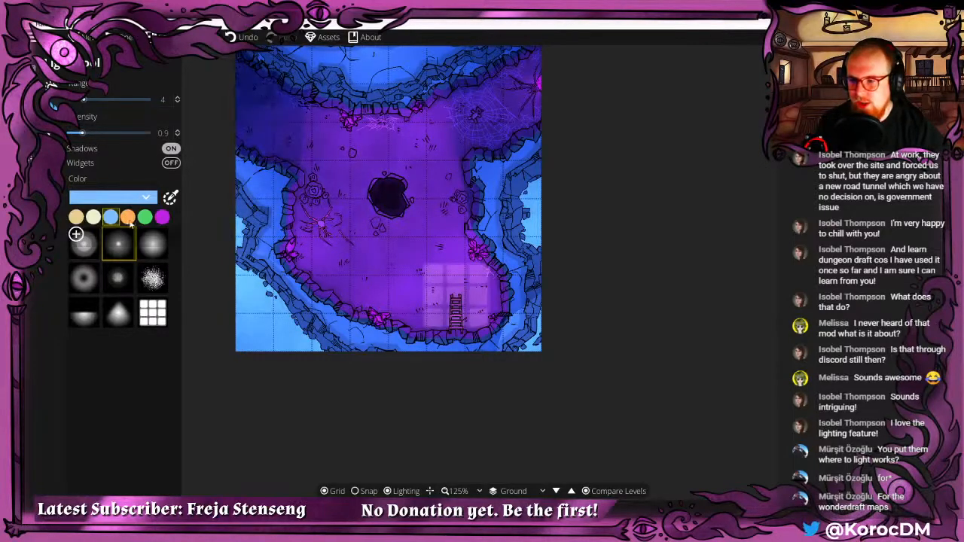
left_click(161, 217)
left_click(137, 198)
left_click(128, 216)
left_click(140, 198)
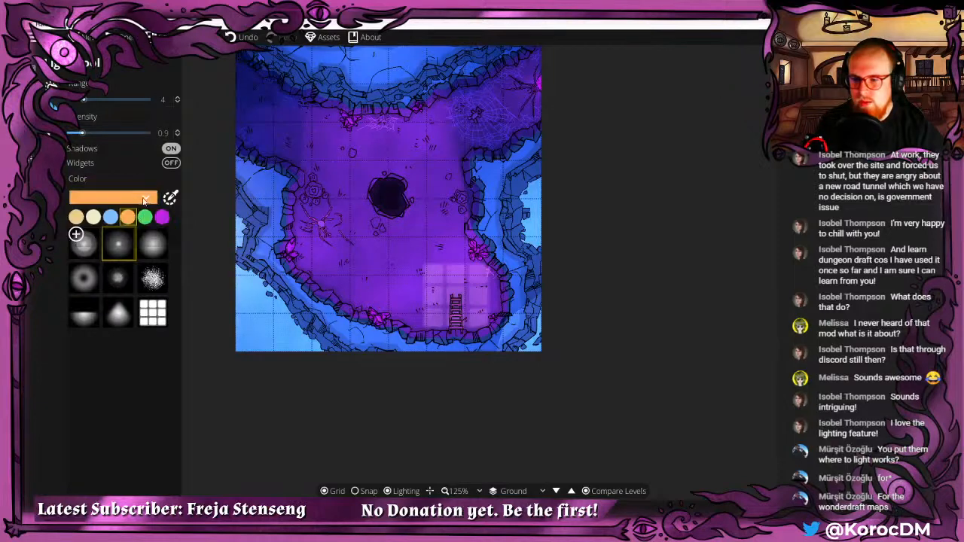
left_click(143, 217)
Preview the green light in the upper-left passage at intensity 3 with range 2.5, and at intensity 0.5 with range 2.
scroll(266, 120, "down", 5)
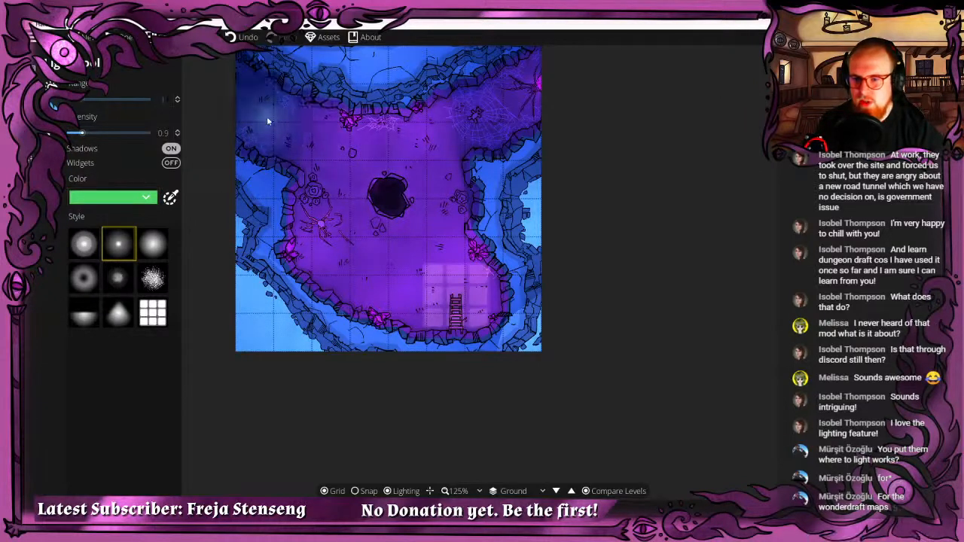
scroll(286, 119, "down", 2)
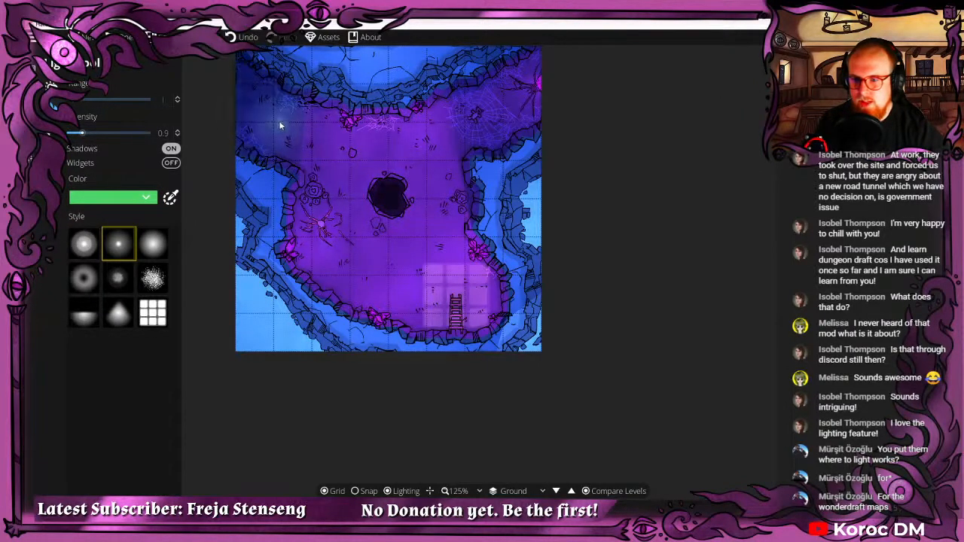
scroll(258, 113, "up", 6)
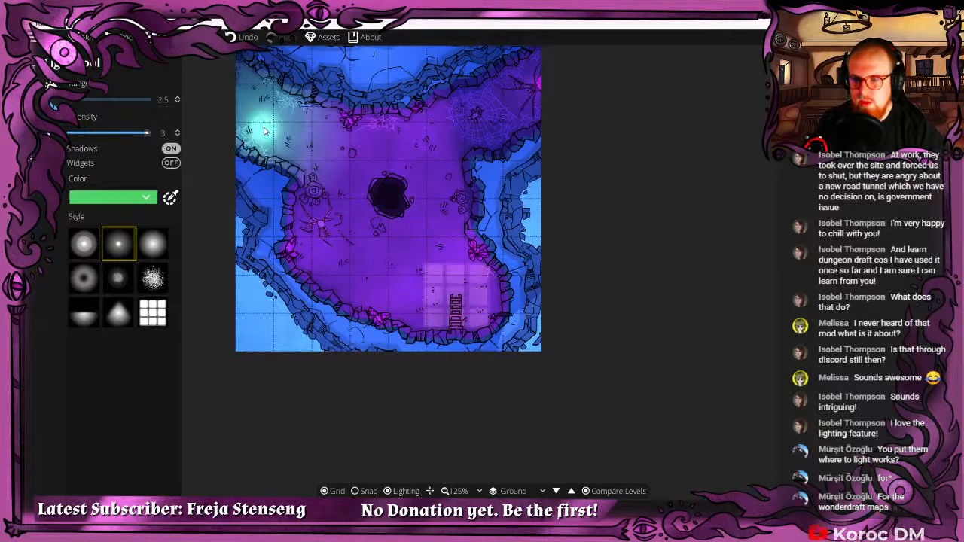
left_click_drag(118, 133, 70, 133)
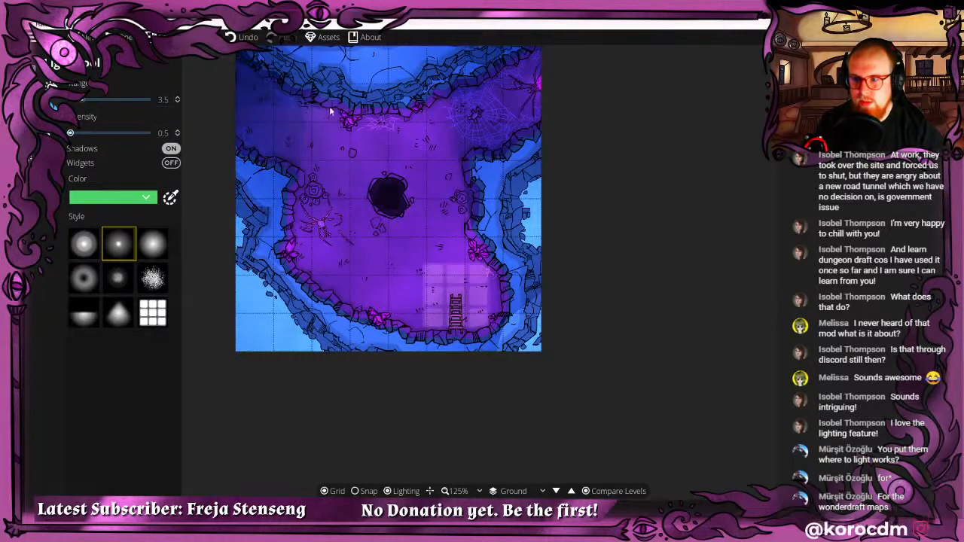
scroll(265, 119, "down", 2)
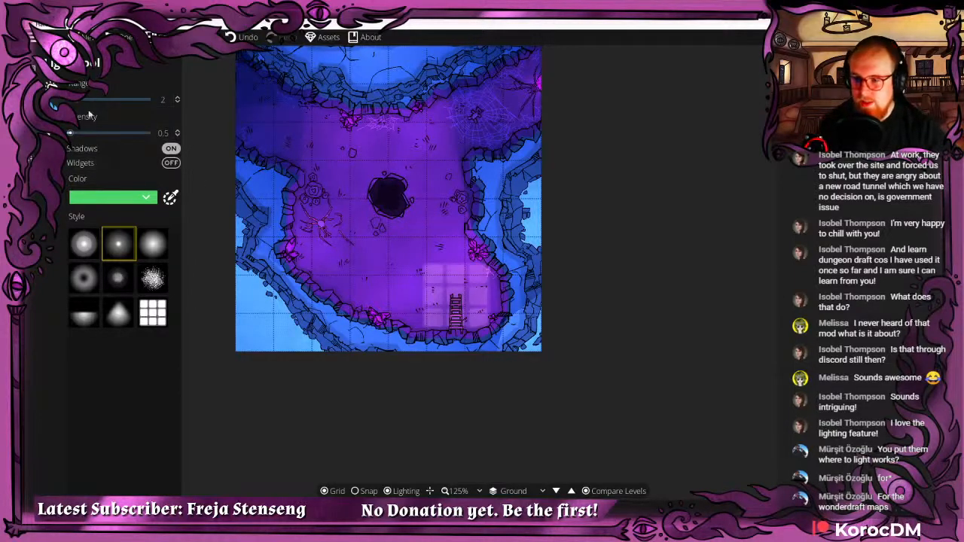
Try selecting and moving the light of the crystal on the cave's upper wall towards the central pit.
left_click_drag(461, 213, 428, 235)
left_click(313, 148)
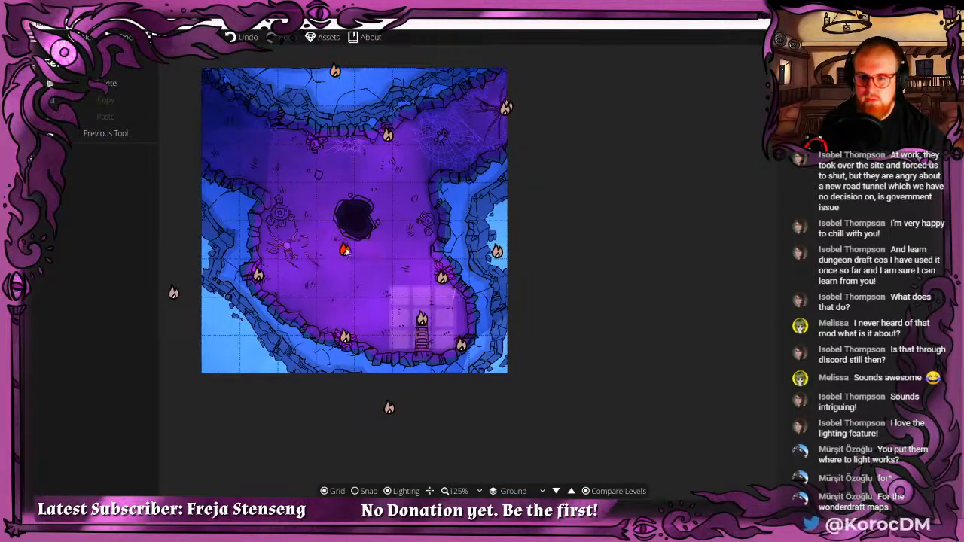
left_click_drag(407, 225, 403, 188)
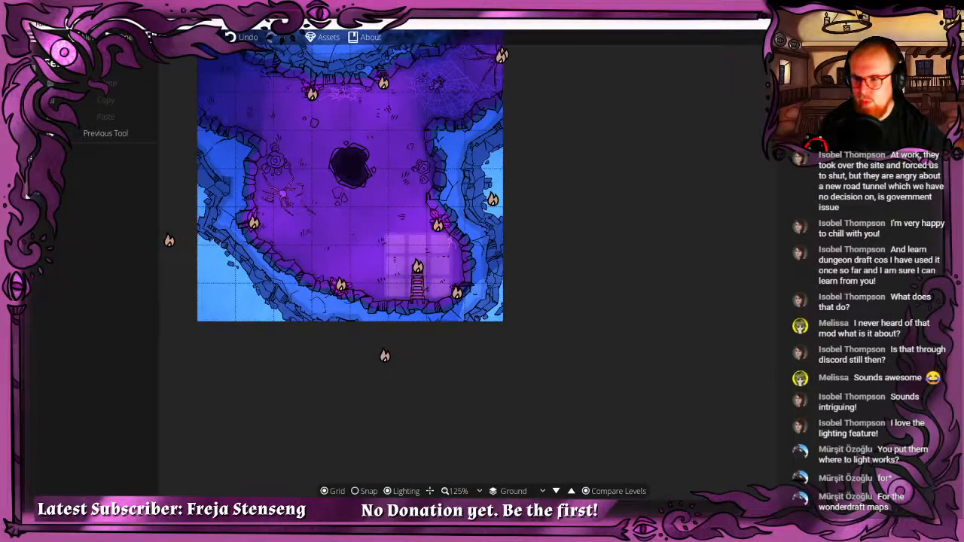
left_click(105, 133)
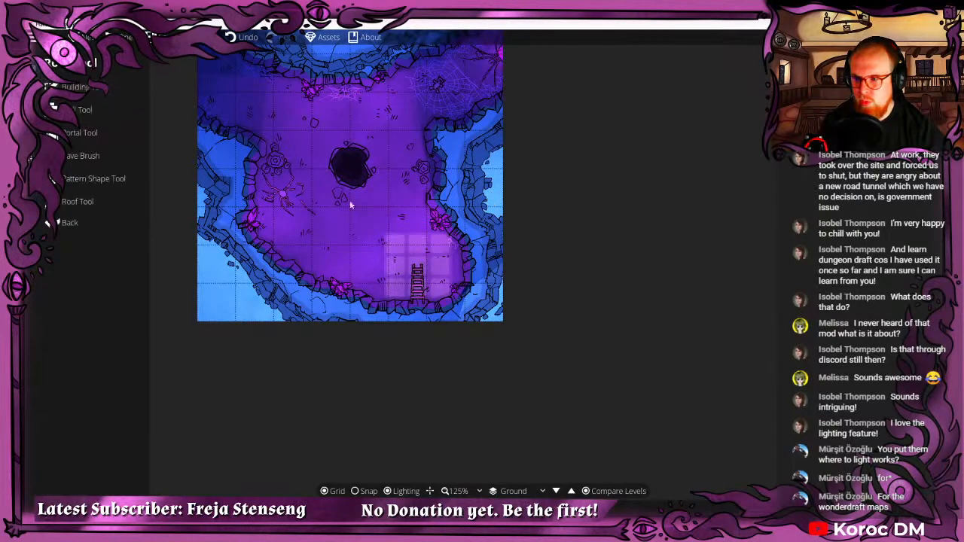
left_click_drag(349, 200, 478, 274)
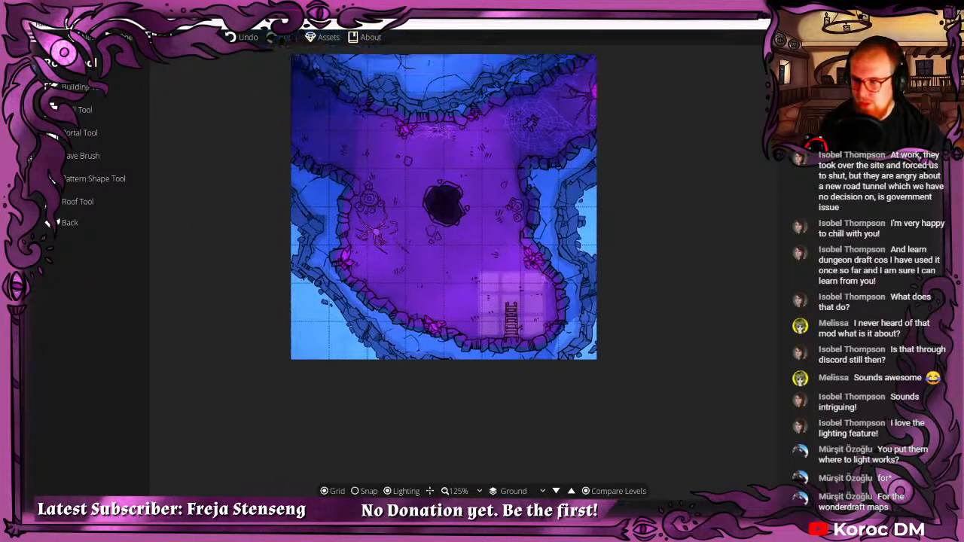
key("ctrl+e")
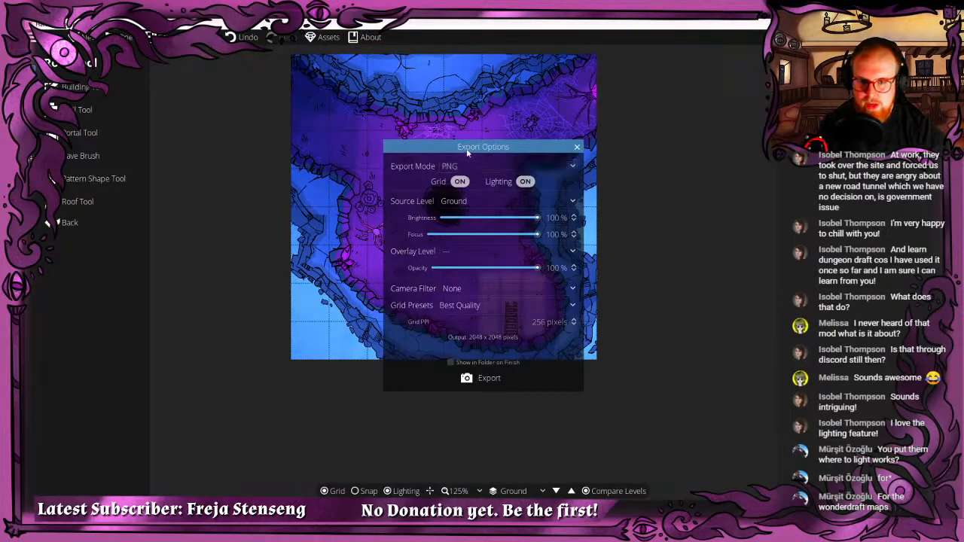
left_click_drag(467, 151, 702, 119)
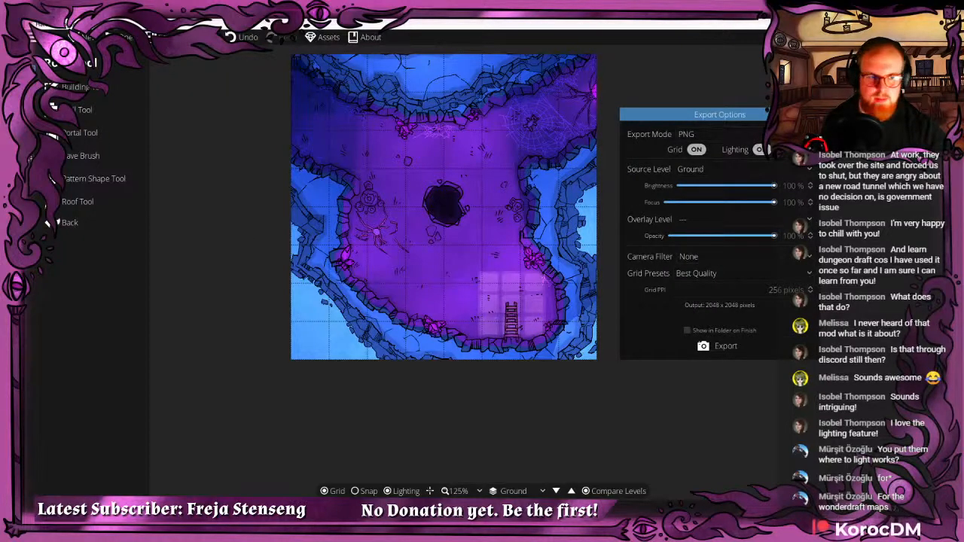
left_click(592, 141)
scroll(592, 138, "up", 1)
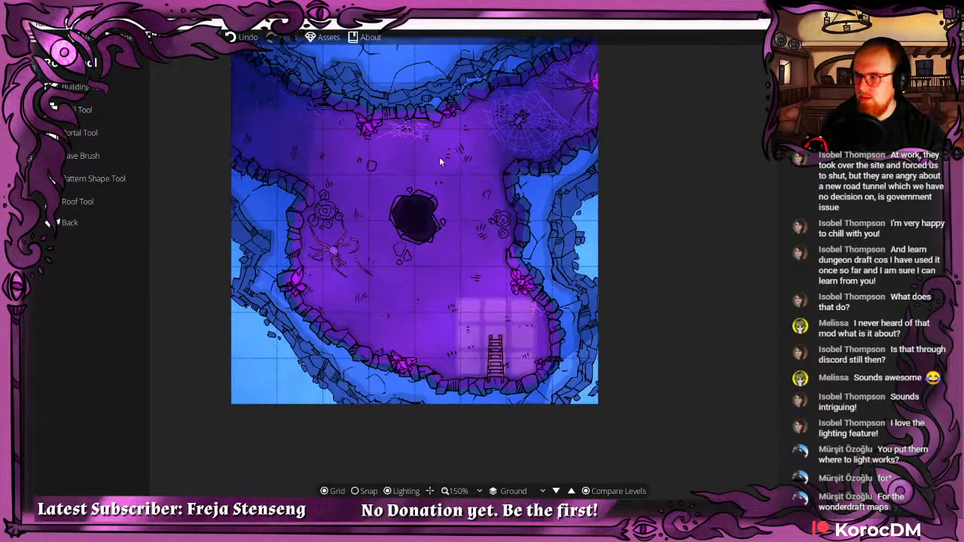
left_click_drag(441, 162, 476, 195)
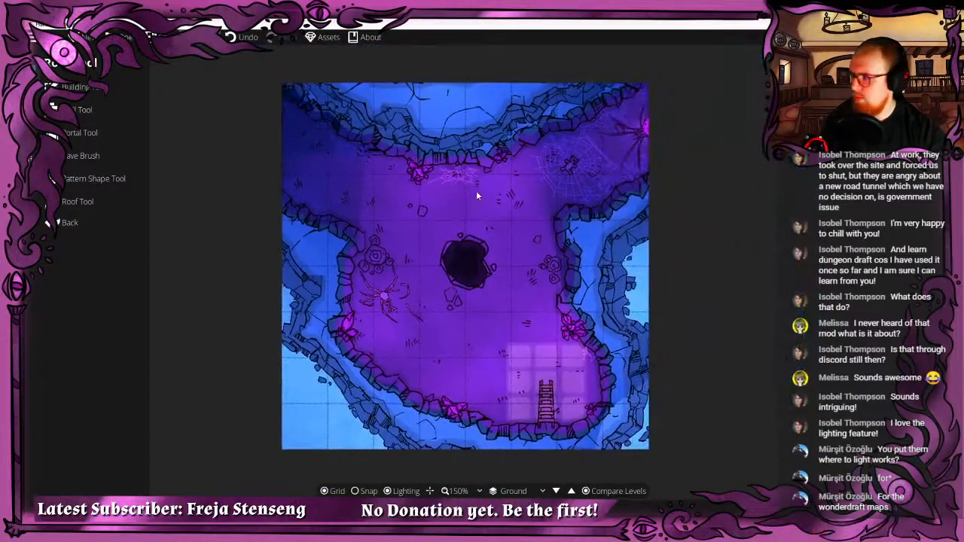
scroll(656, 181, "up", 1)
left_click_drag(443, 232, 469, 242)
scroll(454, 158, "down", 1)
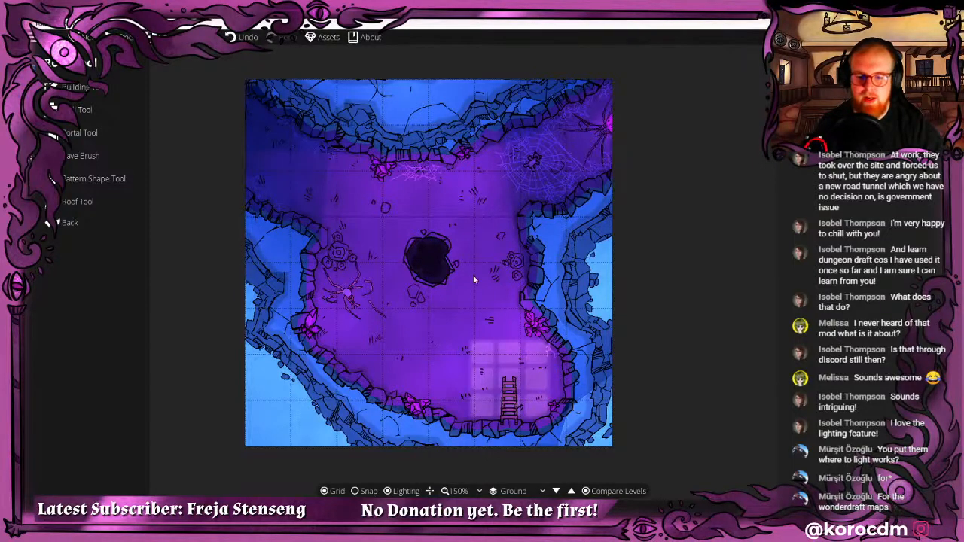
left_click_drag(464, 299, 443, 307)
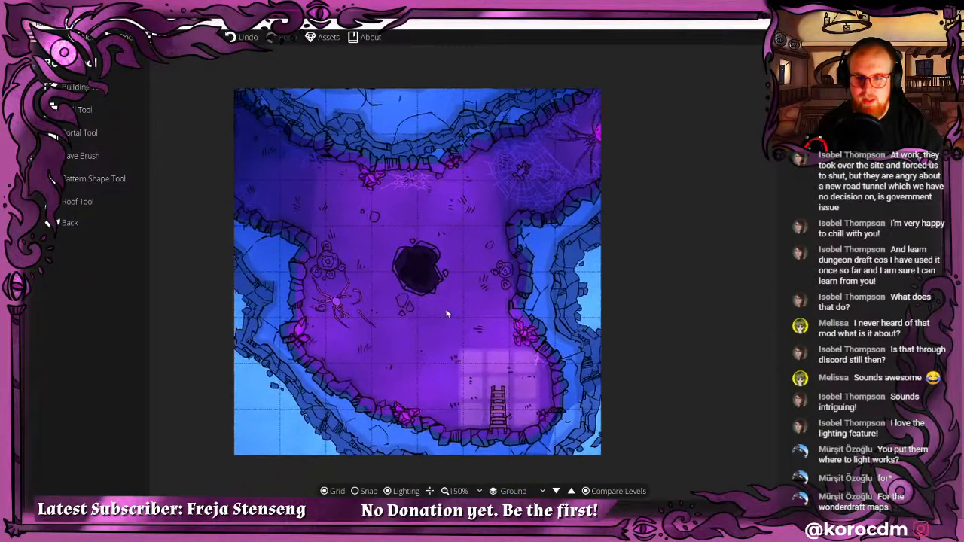
Set up a PNG export of the Ground level with the Roll 20 grid preset.
left_click(159, 37)
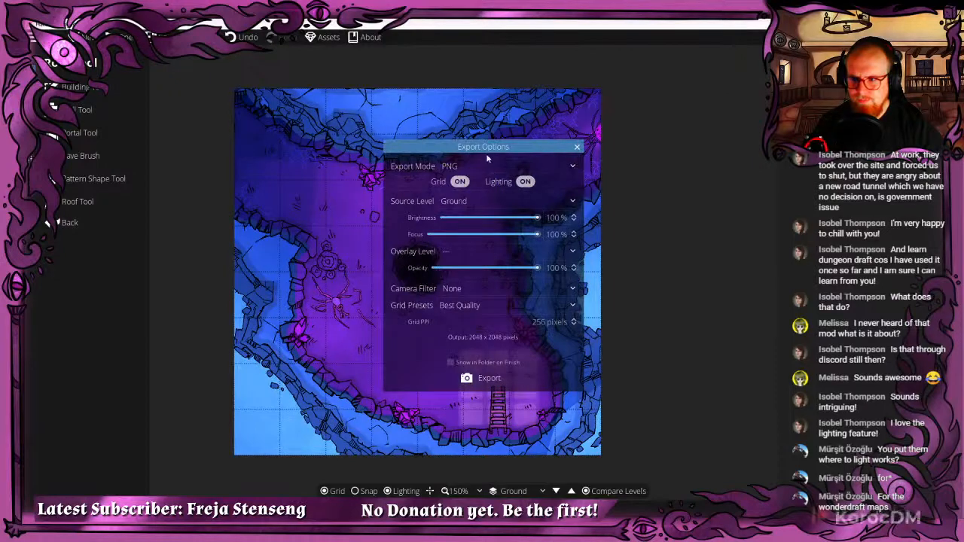
left_click_drag(533, 141, 737, 128)
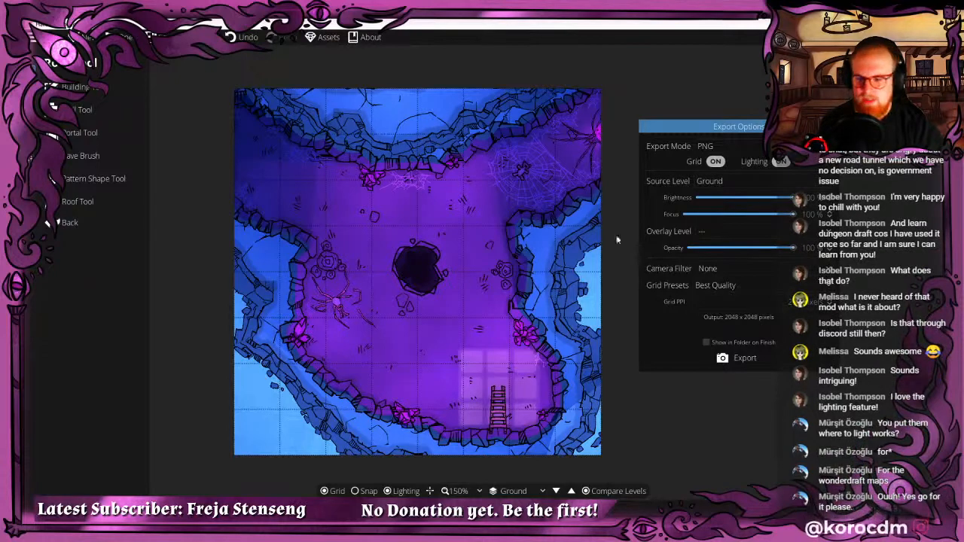
left_click(712, 285)
left_click(718, 355)
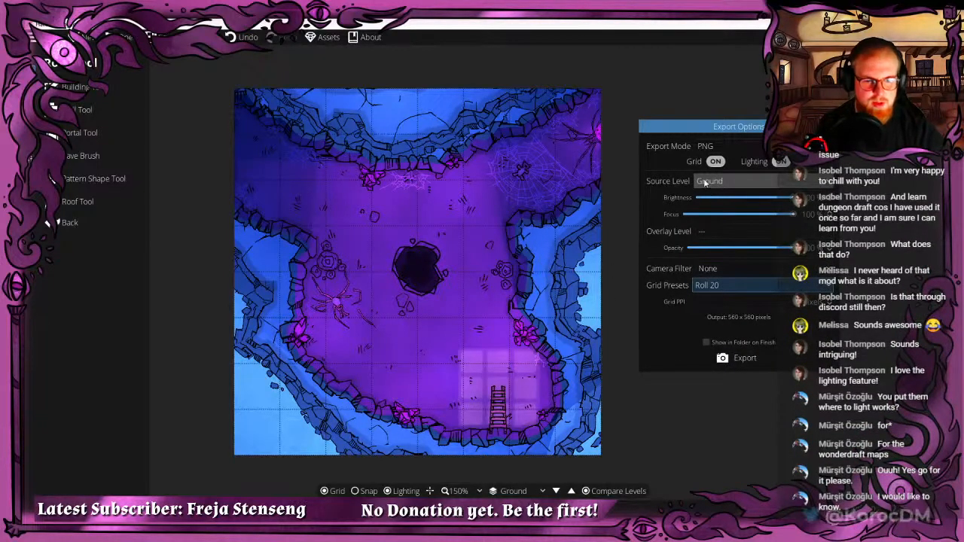
Overlay the Hatch level on the export at about half opacity and export the map.
left_click(699, 235)
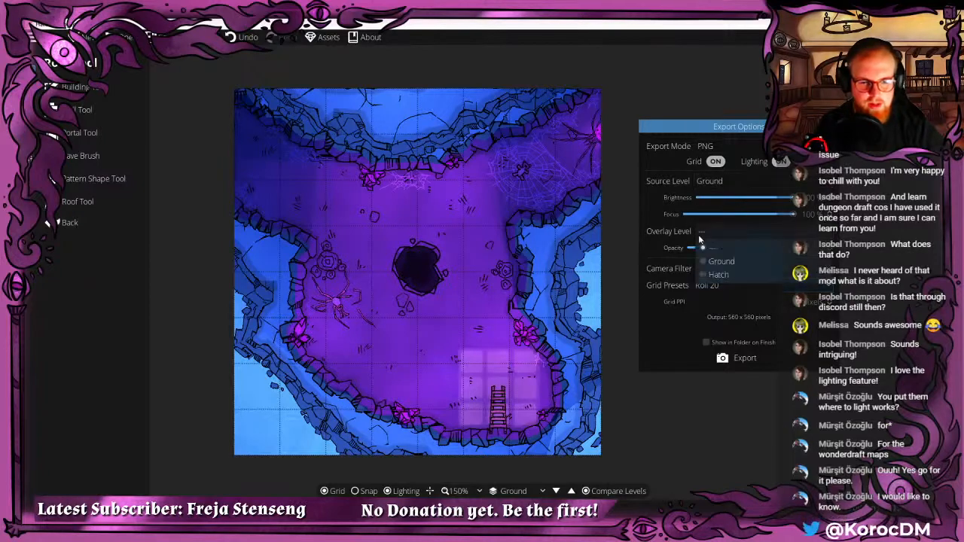
left_click(719, 274)
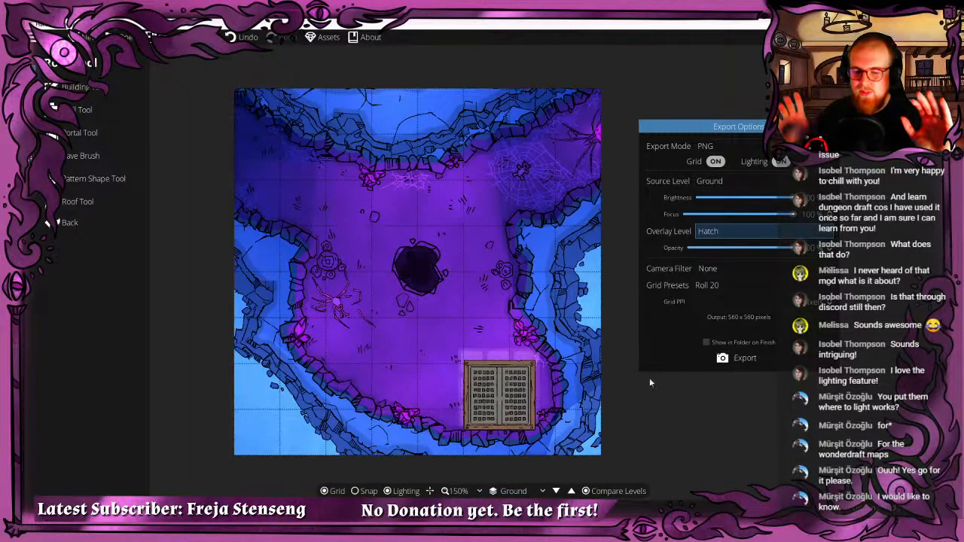
mouse_move(797, 247)
left_mouse_down()
mouse_move(717, 269)
mouse_move(734, 273)
left_mouse_up()
left_click_drag(639, 427, 613, 359)
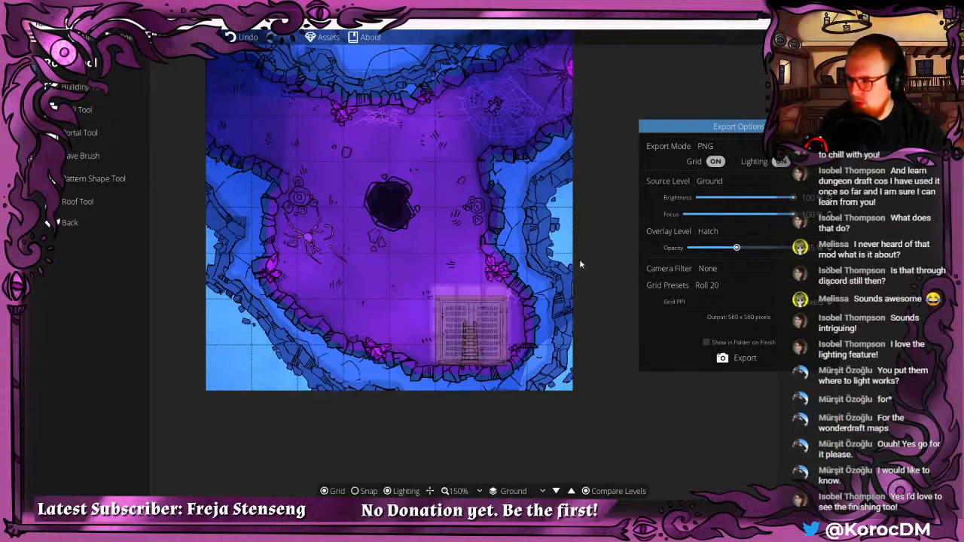
left_click_drag(452, 231, 594, 349)
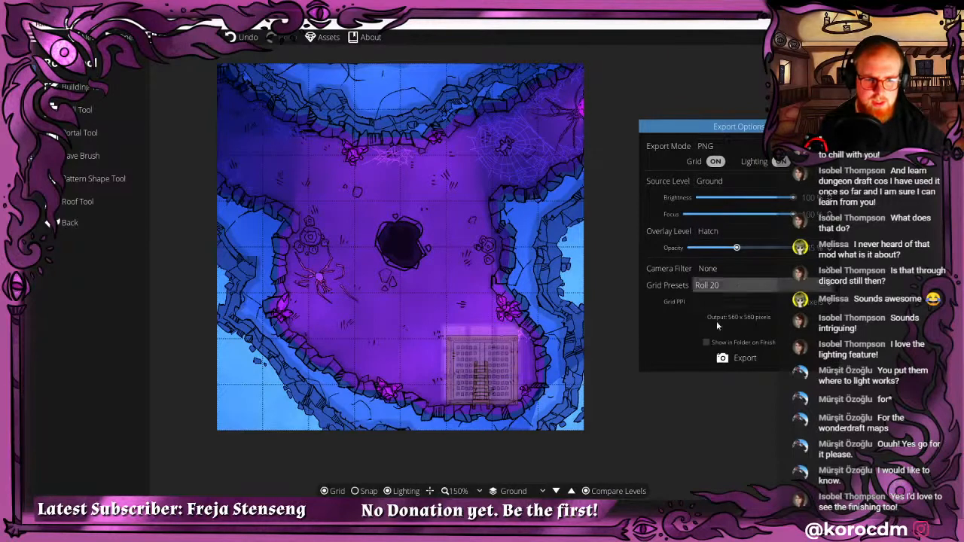
left_click(736, 360)
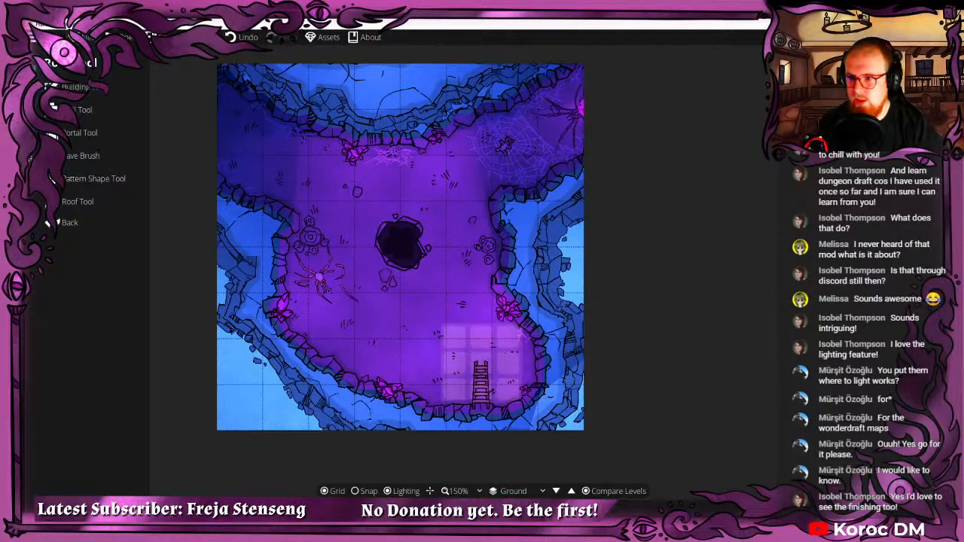
Start a new blank map of 8 by 8 squares.
left_click(81, 36)
left_click(415, 341)
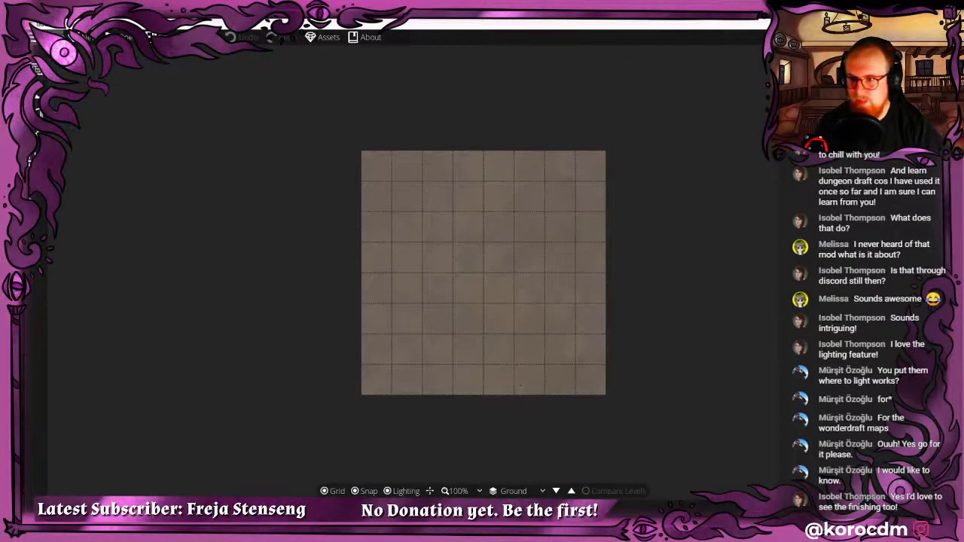
left_click(39, 37)
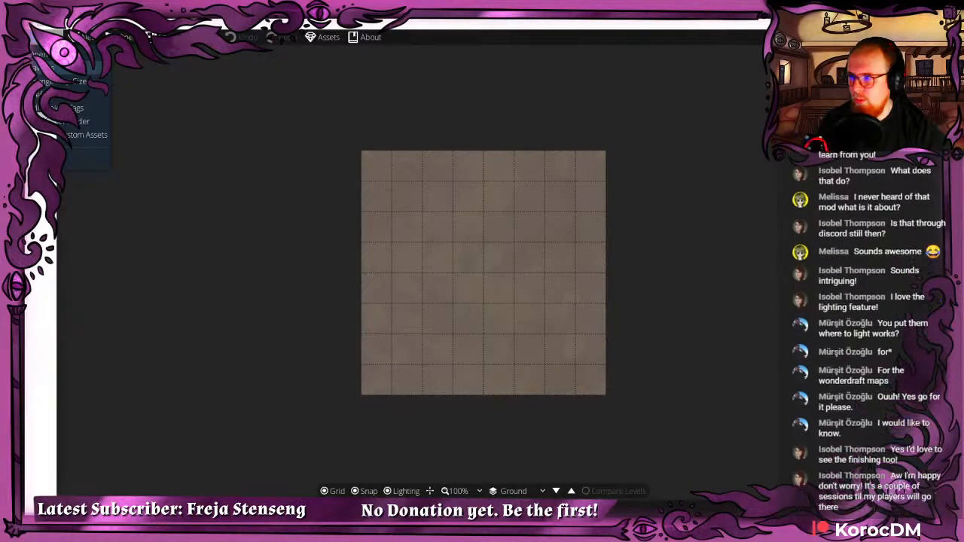
Open the Mapvember 2020 map theme prompt list in the image viewer.
left_click_drag(30, 76, 575, 76)
double_click(574, 76)
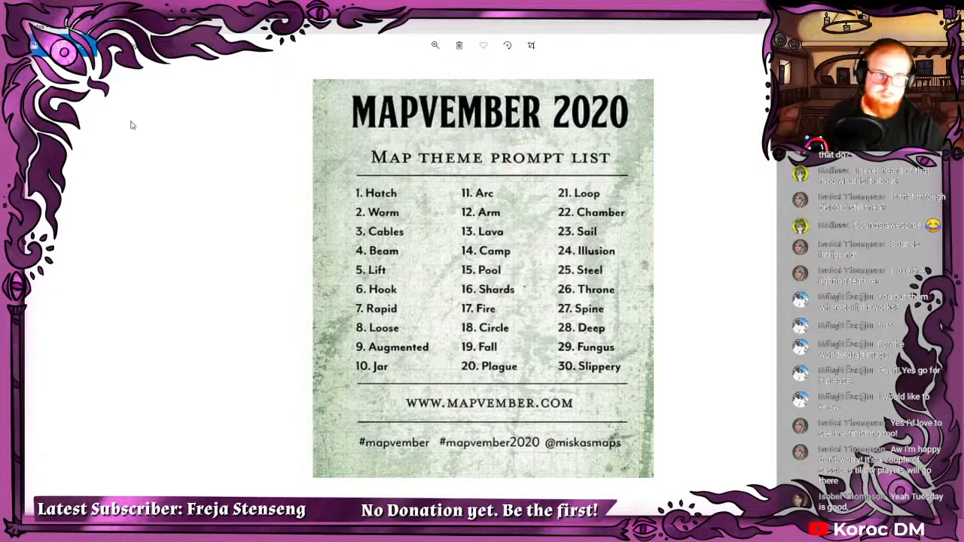
Switch back to the blank map in Dungeondraft and browse the object library for a prop that suits the new map.
left_click_drag(571, 24, 0, 194)
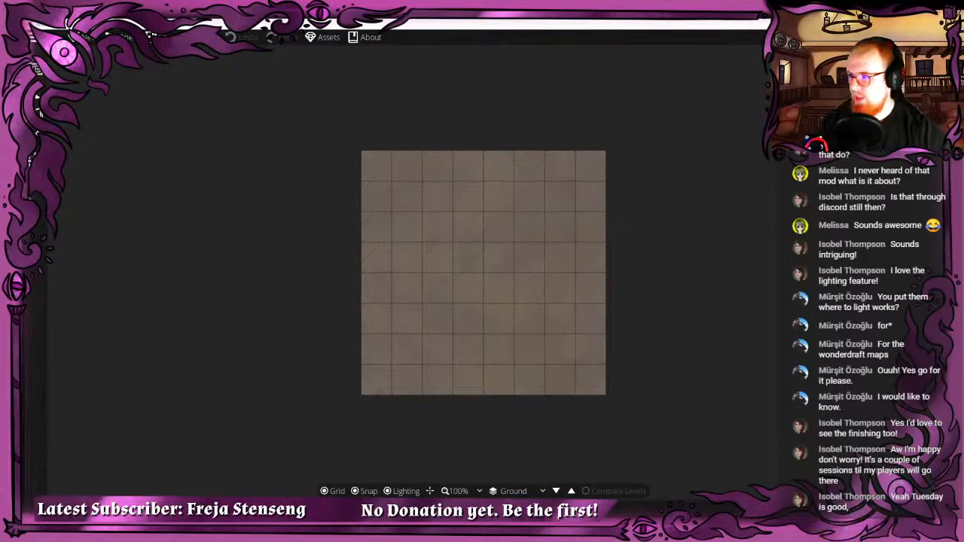
scroll(460, 331, "up", 2)
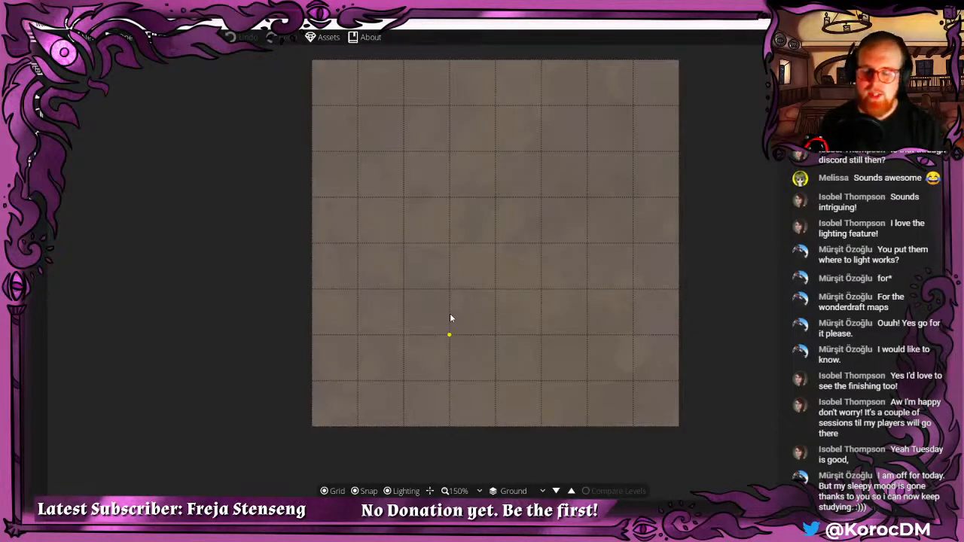
left_click_drag(361, 208, 316, 219)
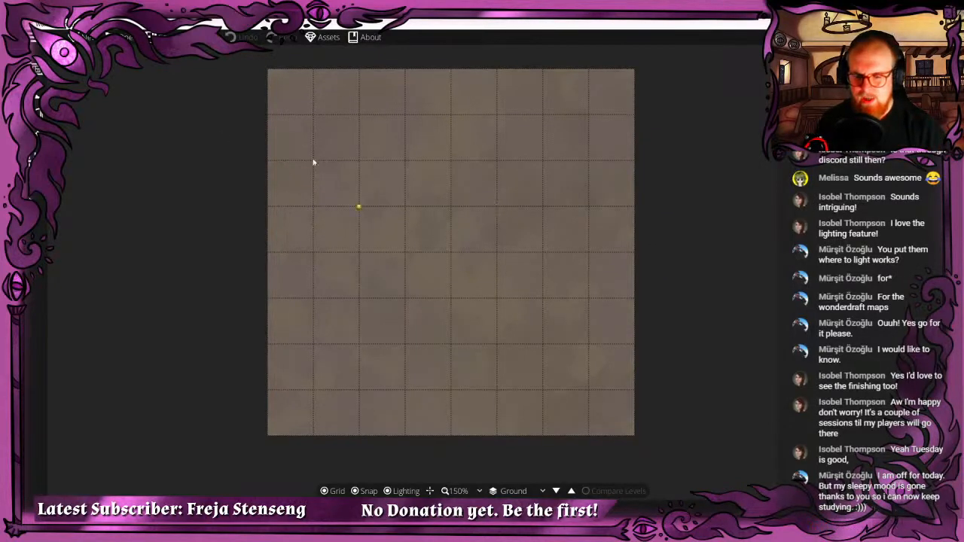
key("o")
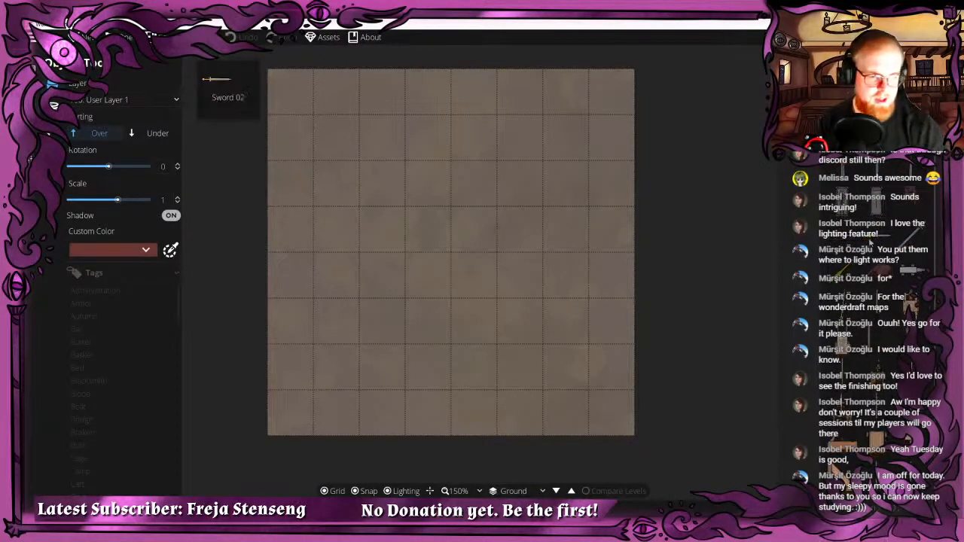
scroll(877, 278, "up", 3)
scroll(881, 213, "down", 12)
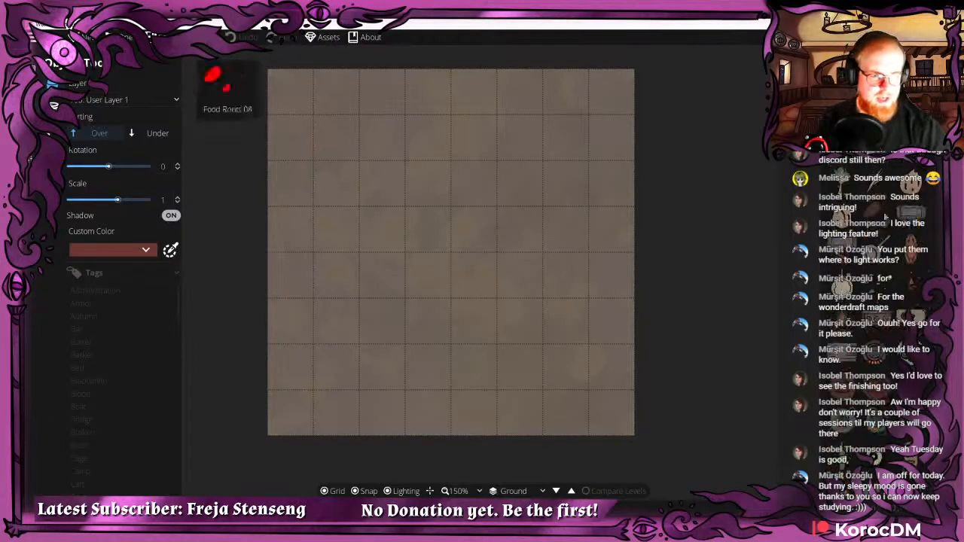
scroll(881, 214, "down", 10)
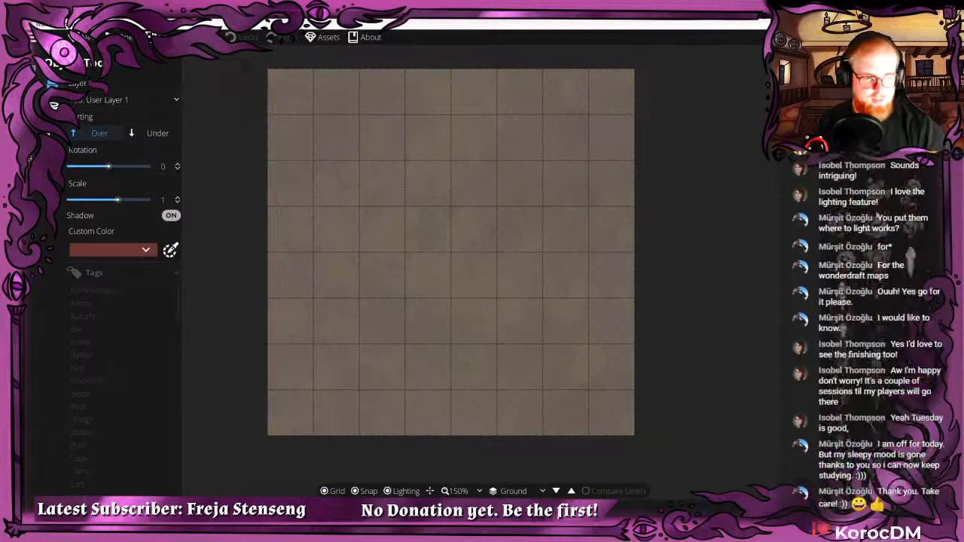
scroll(873, 214, "down", 10)
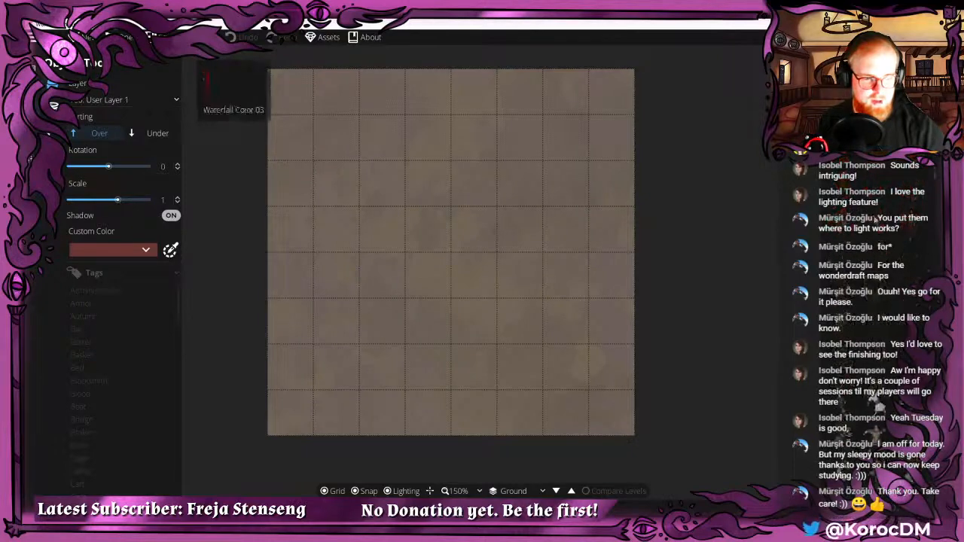
scroll(873, 214, "down", 10)
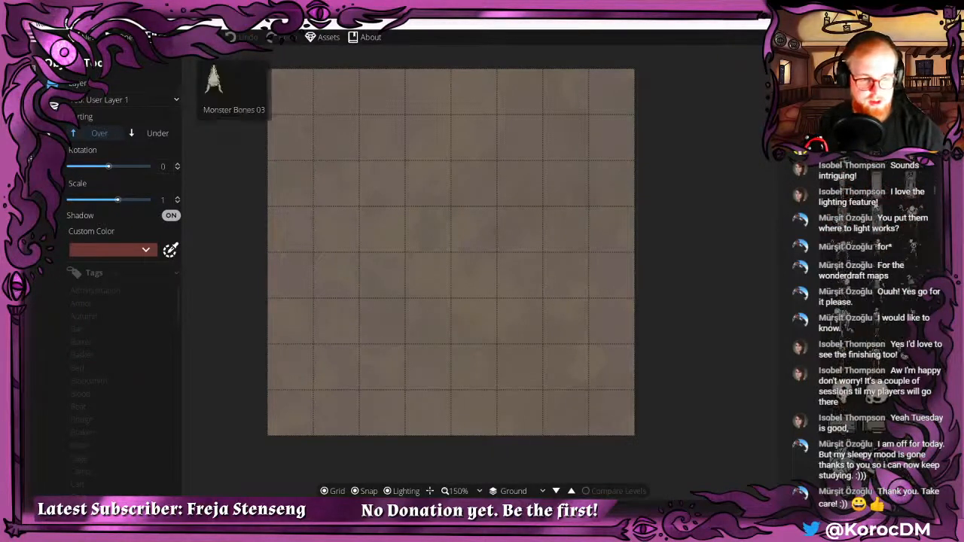
scroll(877, 218, "down", 10)
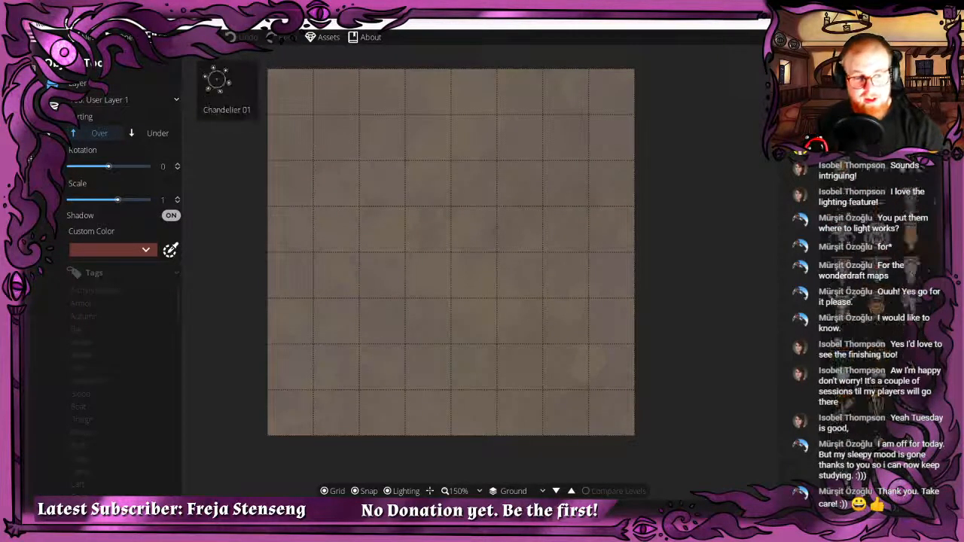
scroll(879, 219, "down", 10)
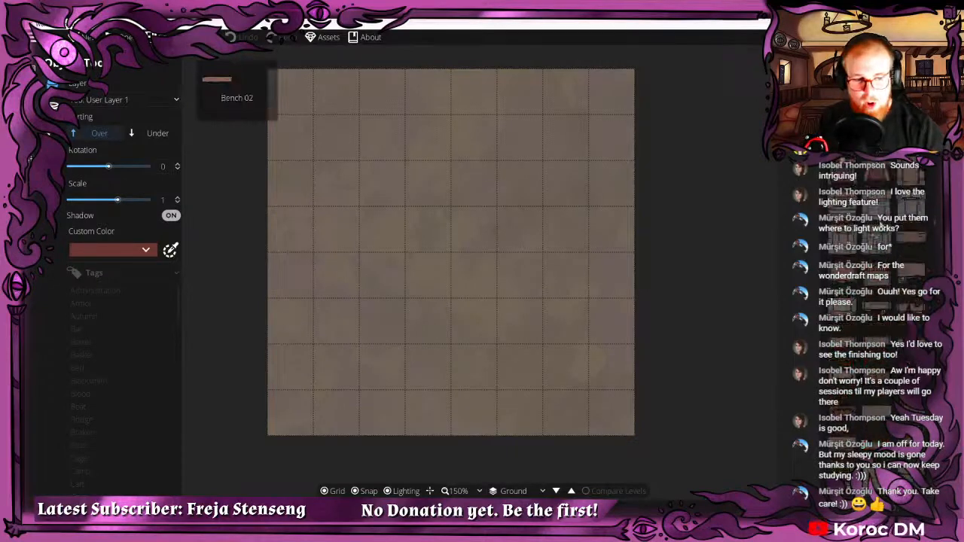
Place the toothed monster mouth object near the map's centre at scale 1.4, rotated to 105 degrees.
left_click(879, 218)
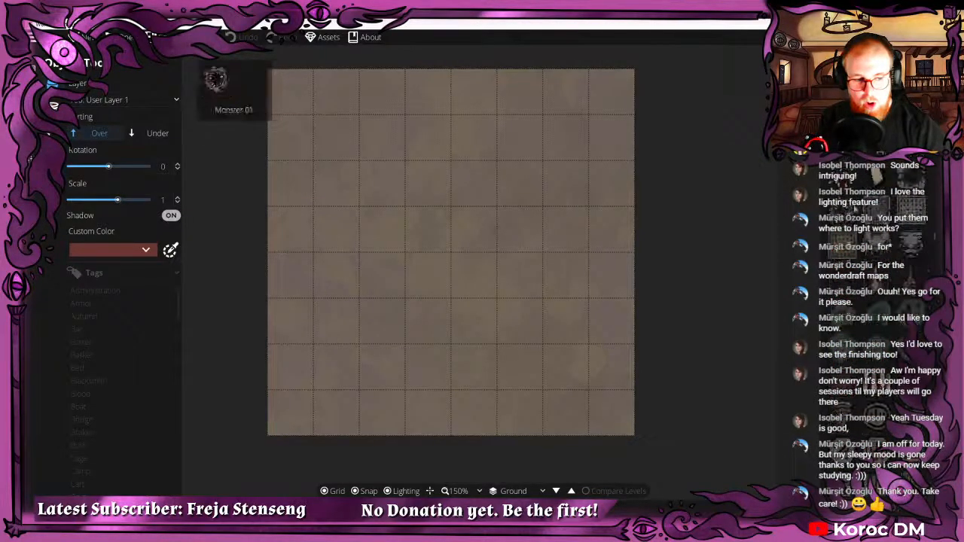
scroll(467, 241, "up", 5)
scroll(464, 243, "down", 3)
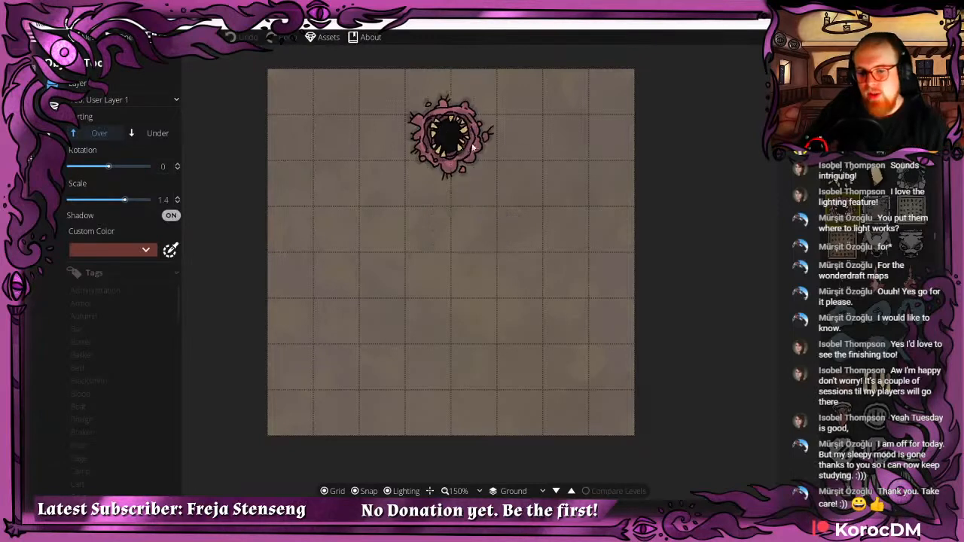
scroll(426, 200, "up", 8)
scroll(468, 235, "down", 1)
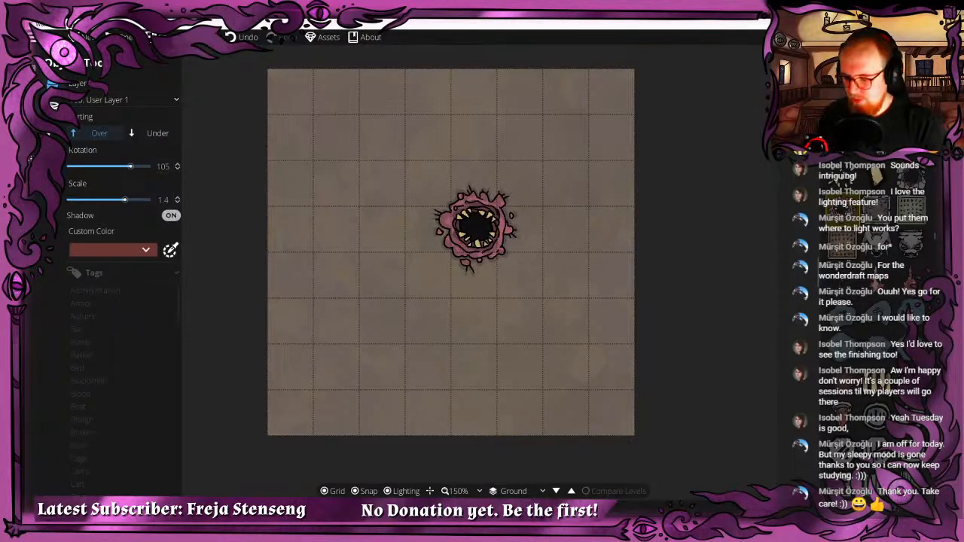
Search the objects for "eye" and try out the Magic Eye above the monster mouth at different rotations.
type("eye")
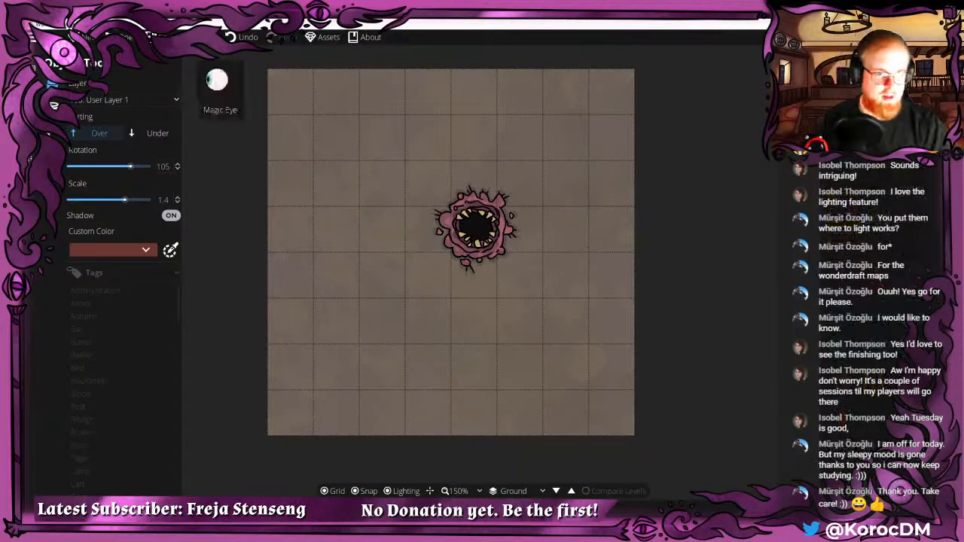
left_click(217, 79)
scroll(494, 211, "down", 10)
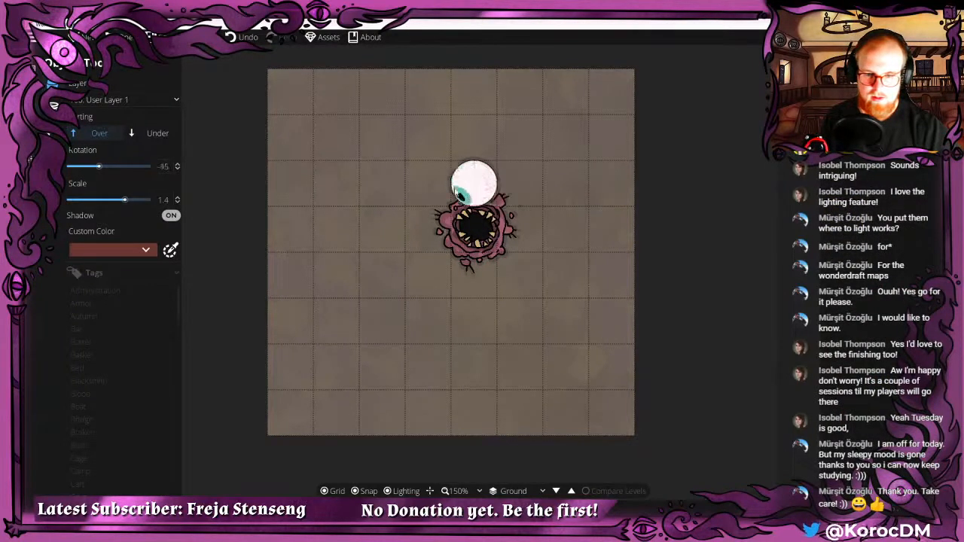
scroll(433, 205, "down", 5)
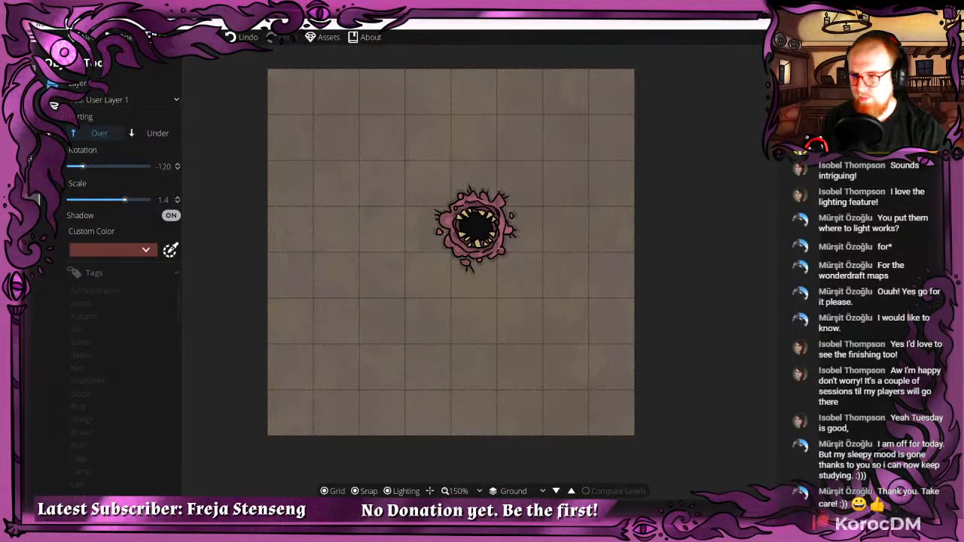
Delete the monster mouth object from the map.
key("v")
left_click(447, 220)
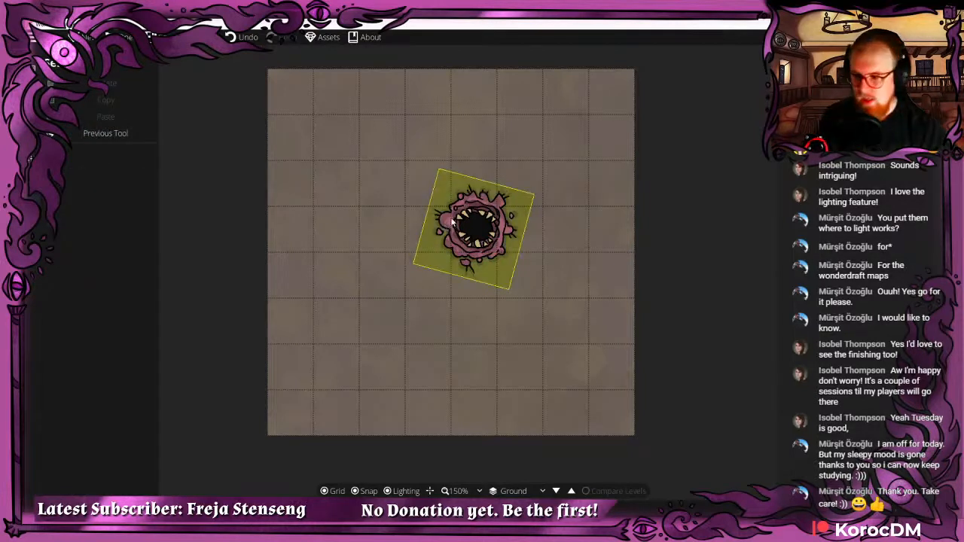
left_click(482, 232)
key("Delete")
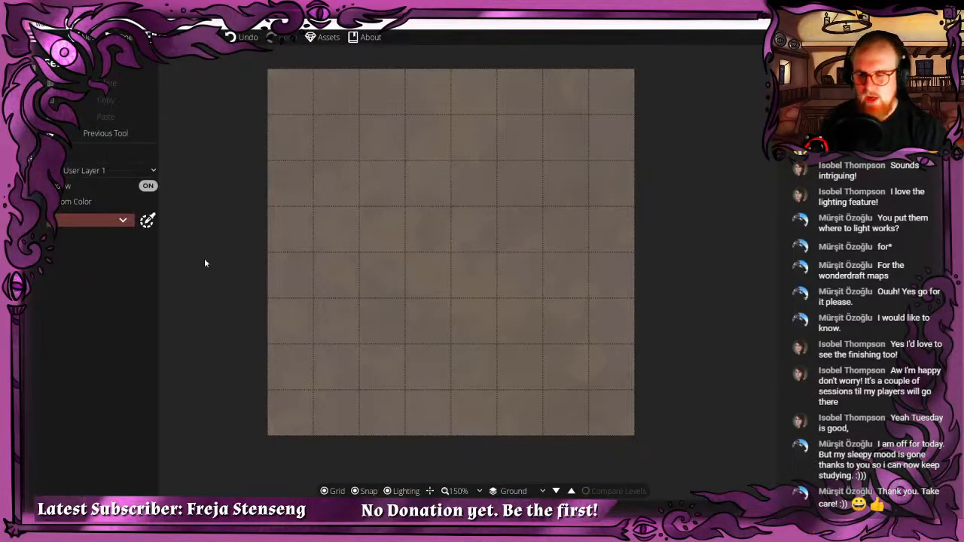
Dig a curved tunnel across the map from the west edge to the east edge with the medium-sized Cave Brush.
left_click(34, 102)
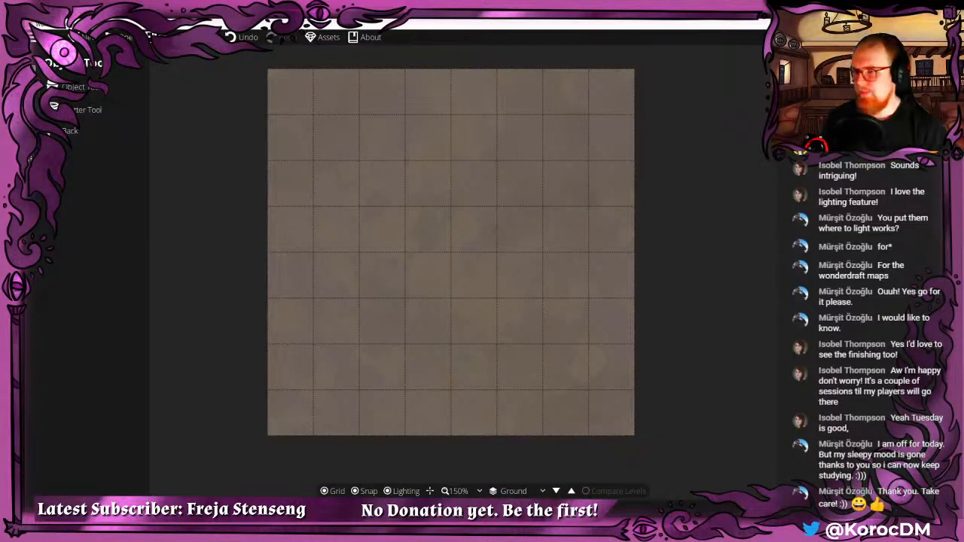
left_click(34, 72)
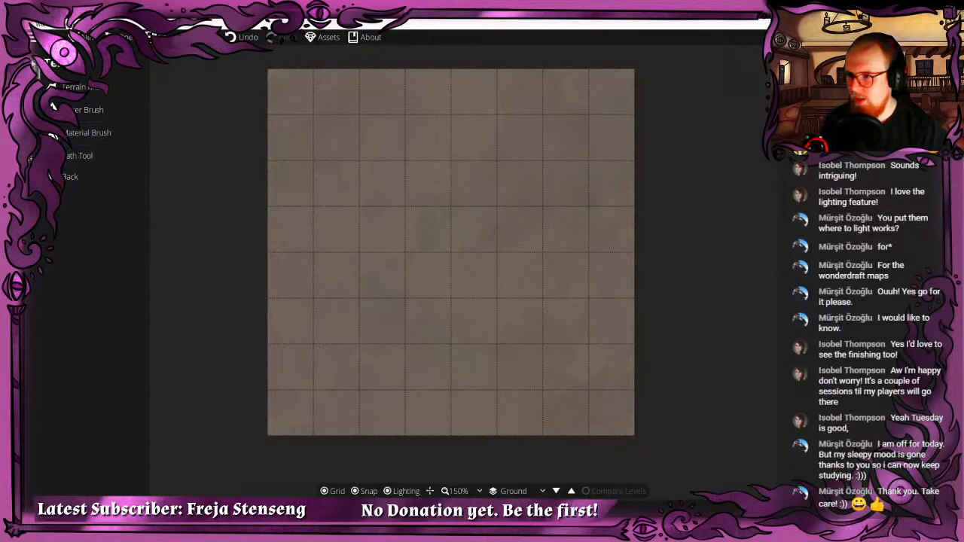
left_click(34, 59)
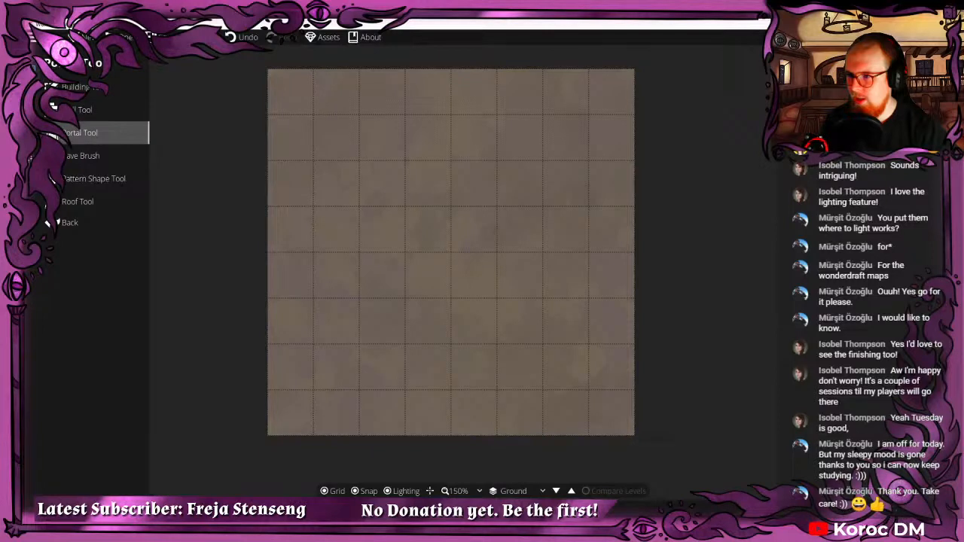
left_click(135, 156)
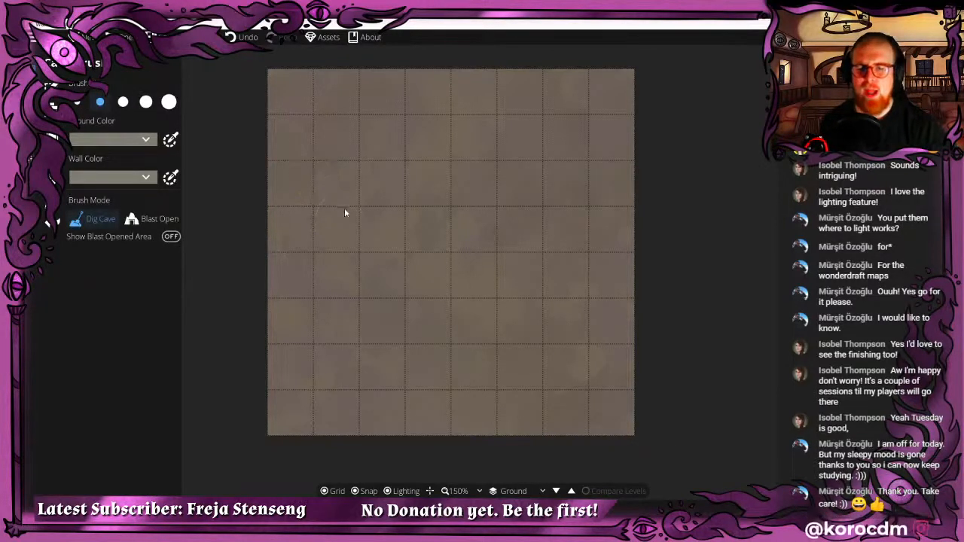
scroll(354, 253, "up", 2)
scroll(354, 258, "down", 1)
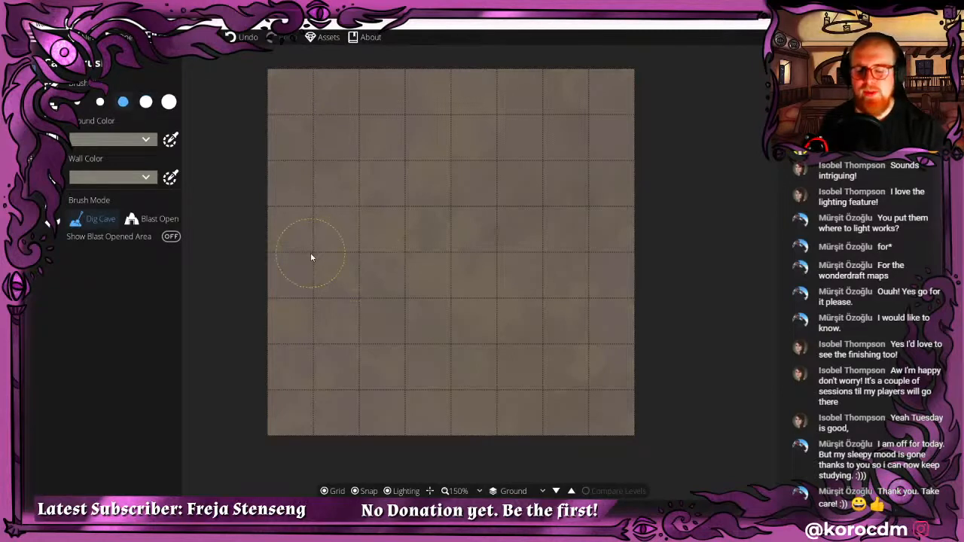
mouse_move(246, 243)
left_mouse_down()
mouse_move(391, 307)
mouse_move(543, 302)
mouse_move(731, 271)
left_mouse_up()
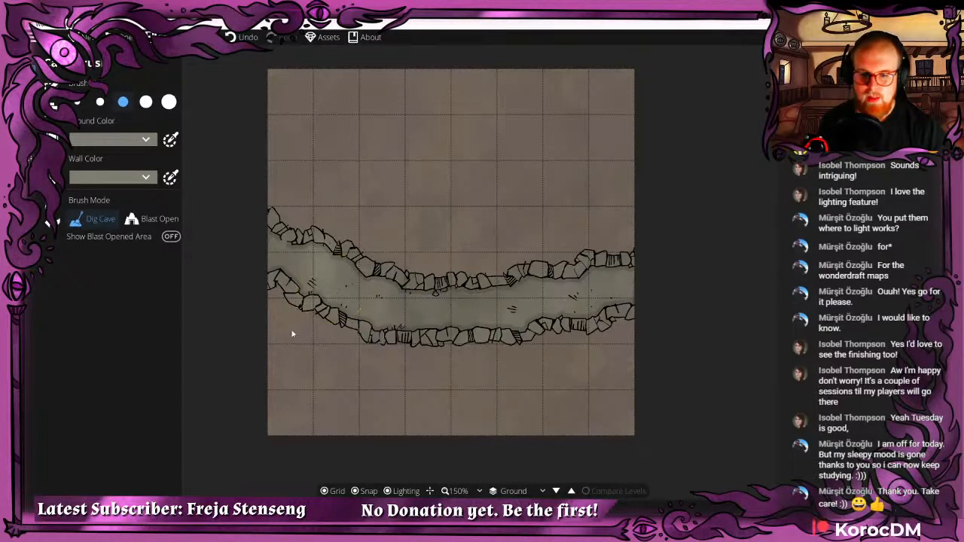
Dig branch tunnels off the main cave passage to the map's north, northeast, northwest, southwest and southeast edges.
mouse_move(343, 267)
left_mouse_down()
mouse_move(393, 230)
mouse_move(436, 162)
mouse_move(455, 94)
mouse_move(509, 43)
left_mouse_up()
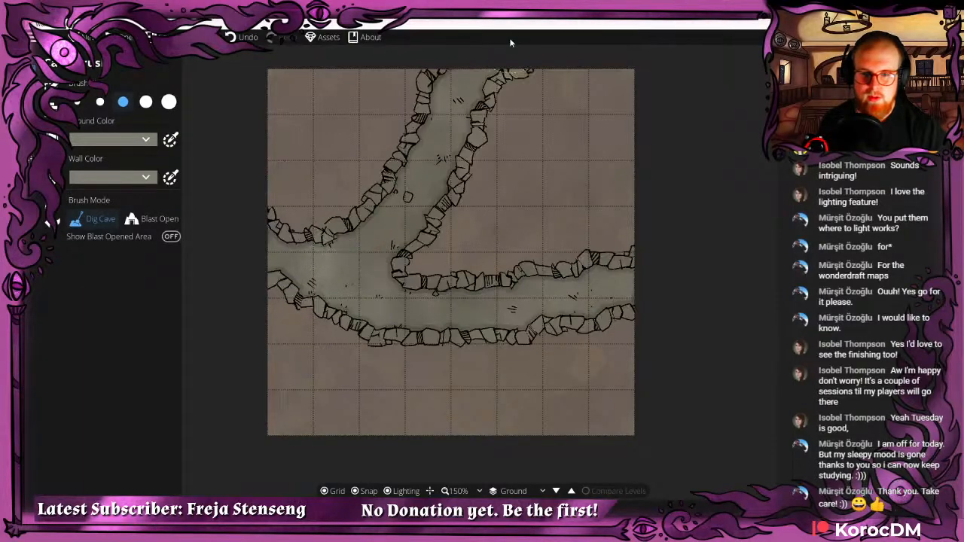
mouse_move(457, 177)
left_mouse_down()
mouse_move(562, 161)
mouse_move(737, 162)
left_mouse_up()
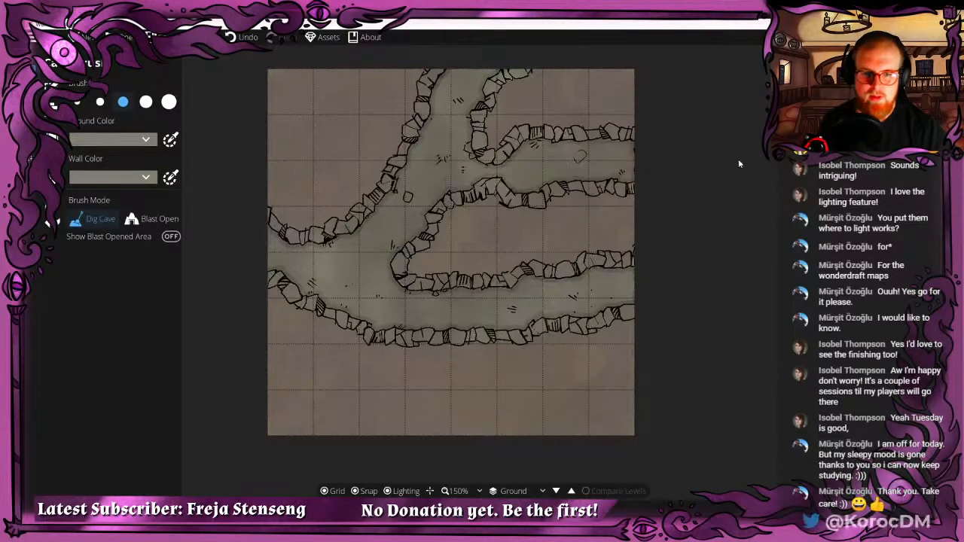
left_click_drag(482, 162, 616, 148)
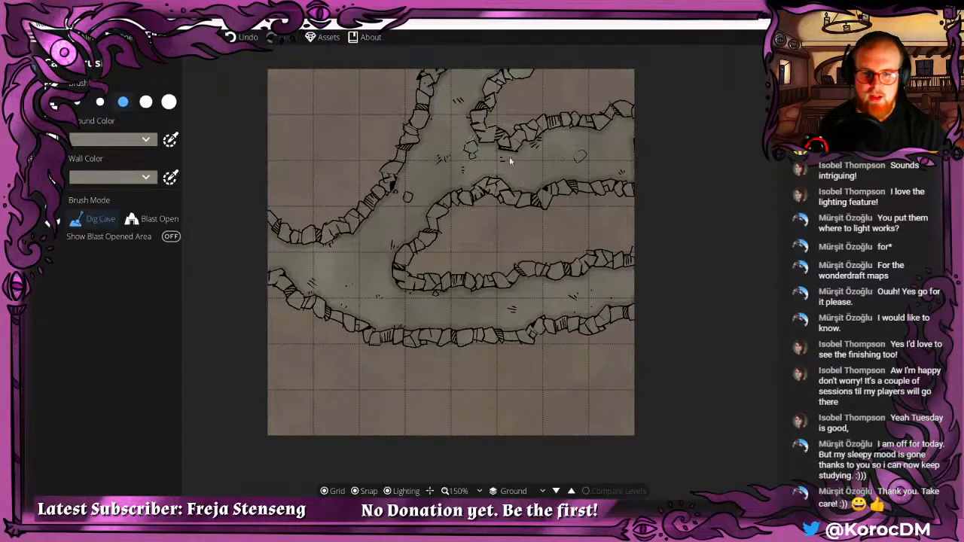
mouse_move(509, 157)
left_mouse_down()
mouse_move(382, 194)
mouse_move(316, 145)
left_mouse_up()
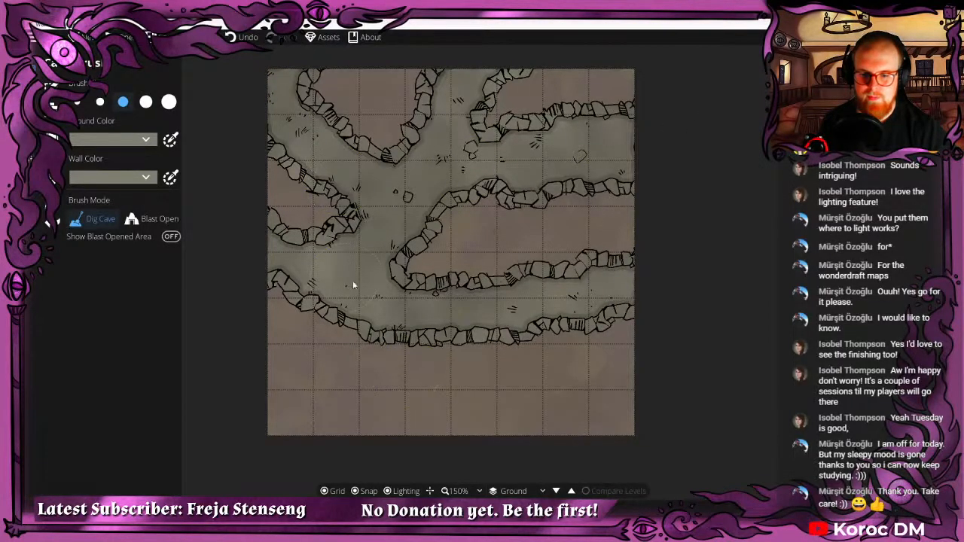
left_click_drag(600, 480, 391, 393)
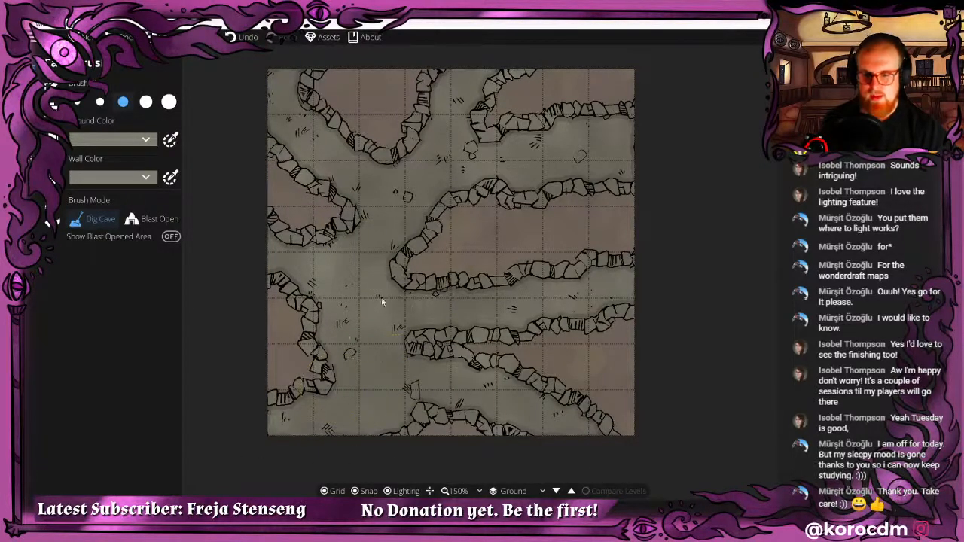
Widen the central cave junction by carving back the rock points on its east side and the southern passage wall.
mouse_move(456, 194)
left_mouse_down()
mouse_move(445, 278)
mouse_move(414, 329)
left_mouse_up()
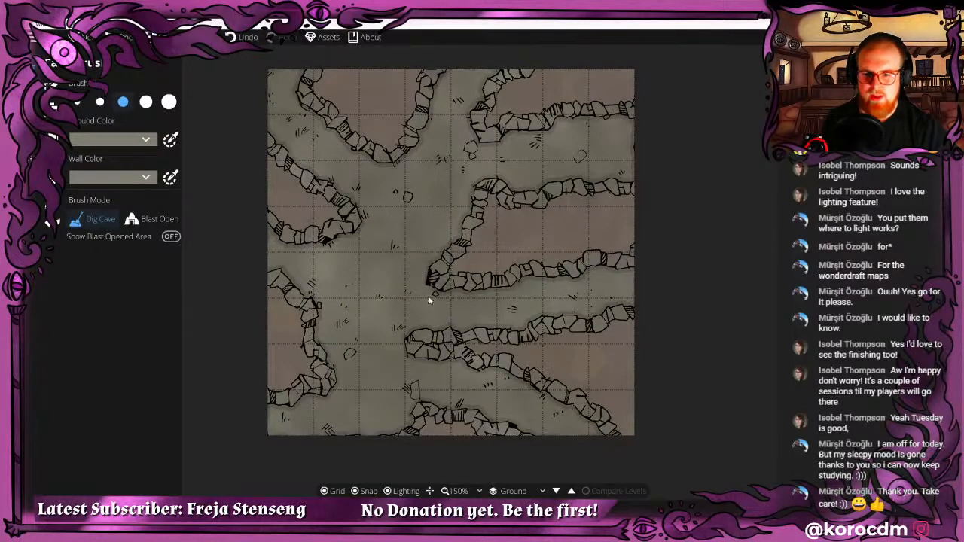
left_click_drag(486, 185, 440, 275)
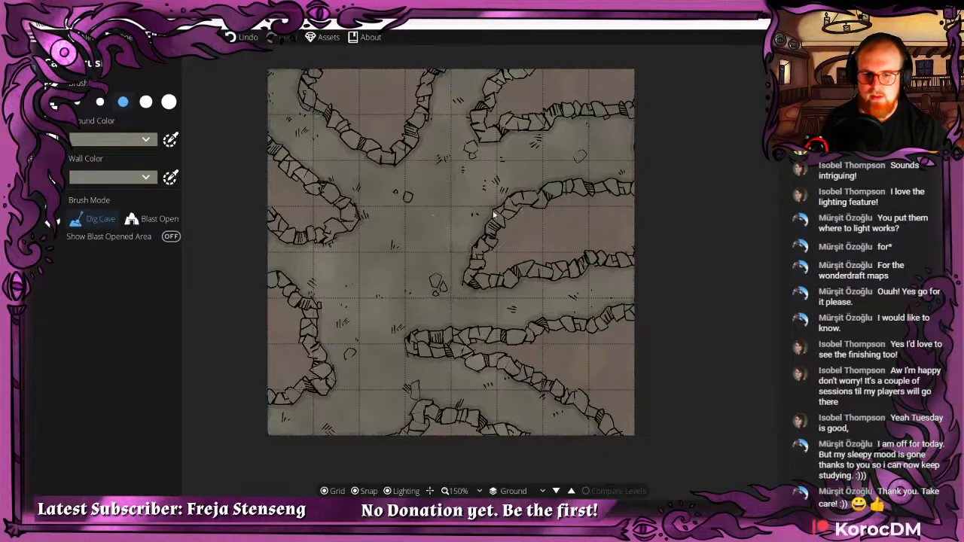
key("s")
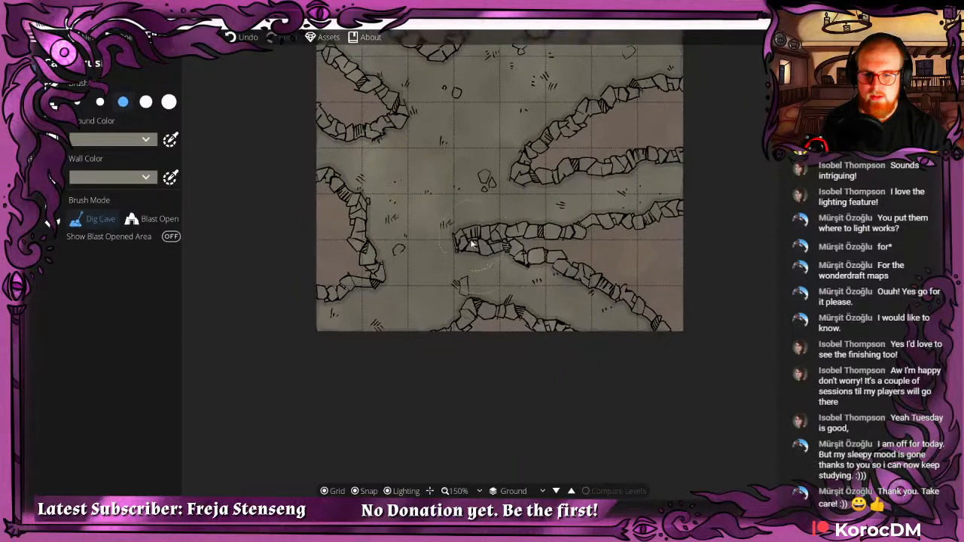
key("a")
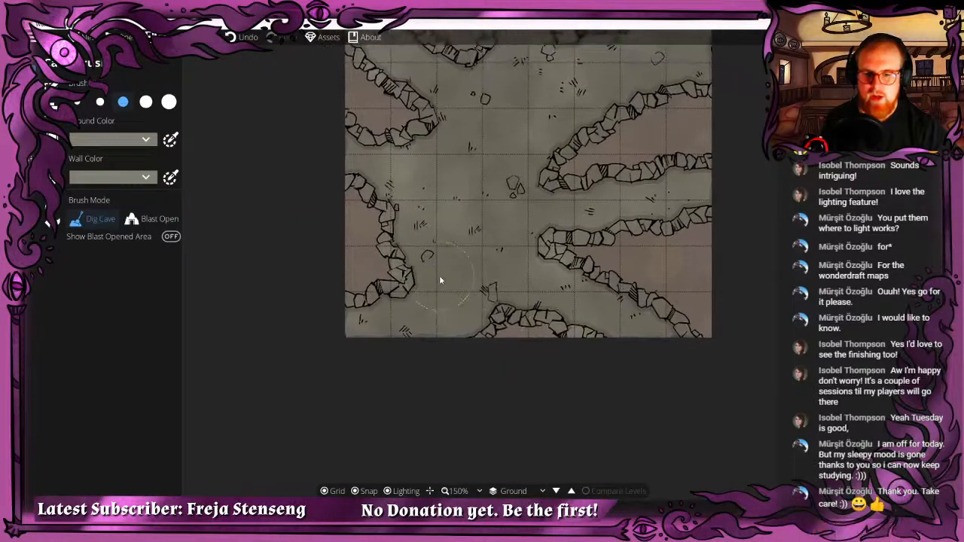
key("s")
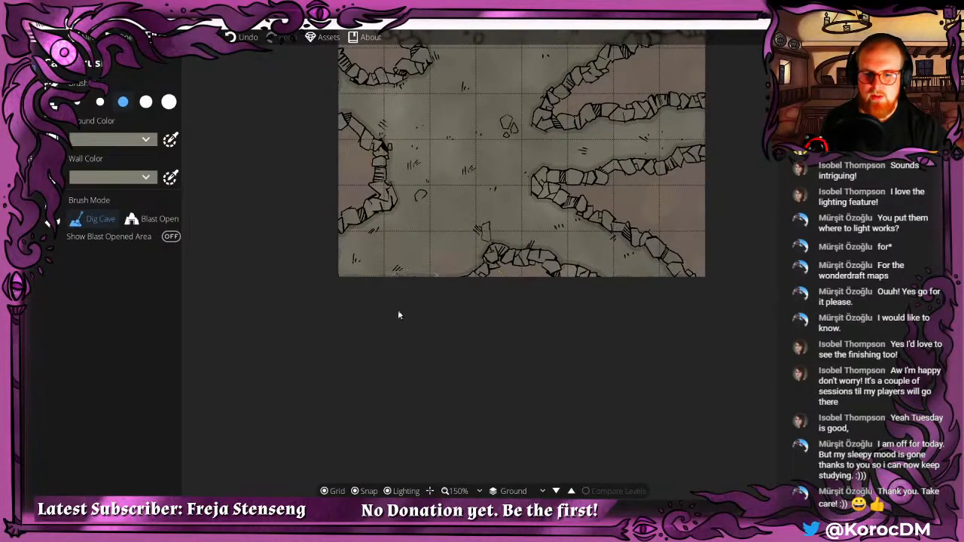
key("w")
key("d")
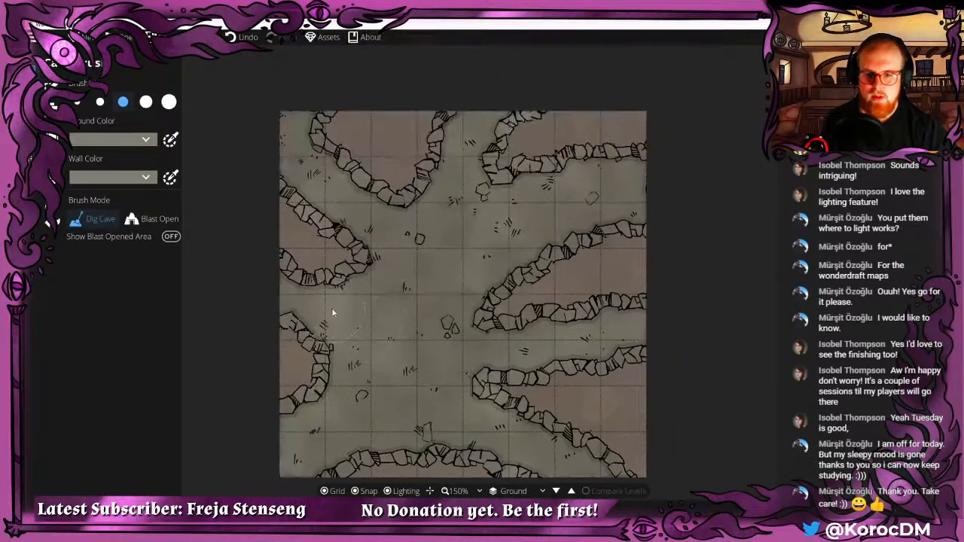
Carve back the north side of the southwest rock to widen the west passage, and extend the east rock wedge into the central junction.
mouse_move(331, 307)
left_mouse_down()
mouse_move(227, 305)
mouse_move(357, 294)
mouse_move(306, 325)
mouse_move(273, 326)
left_mouse_up()
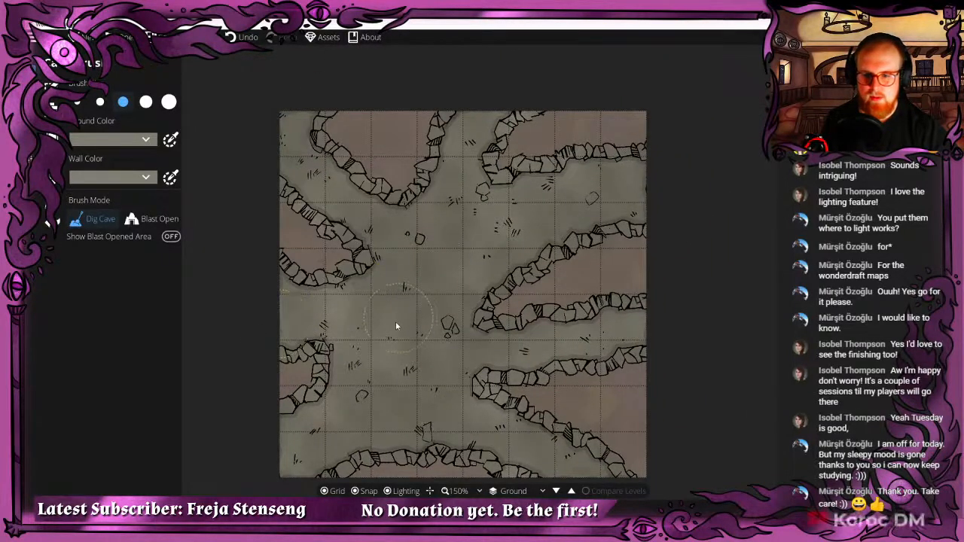
key("s")
key("a")
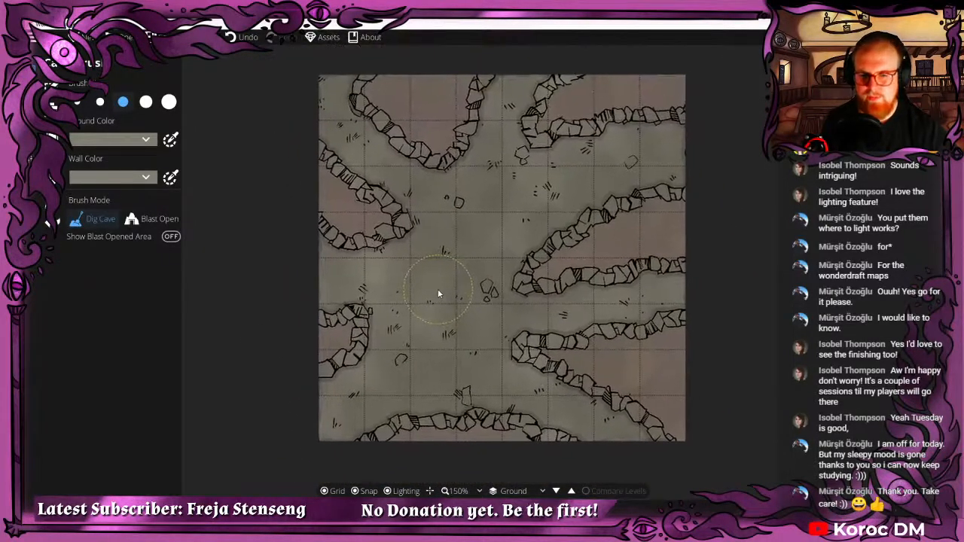
key("d")
key("d")
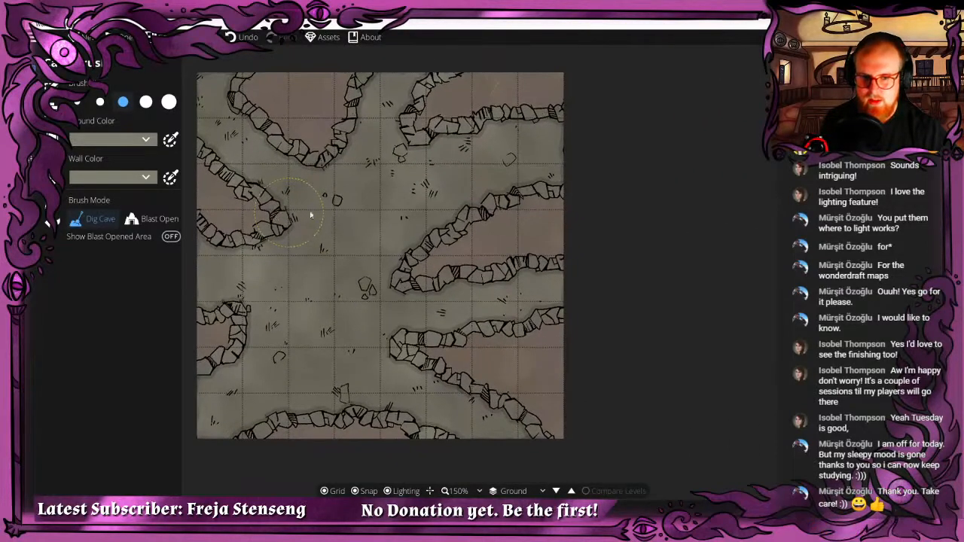
key("s")
key("a")
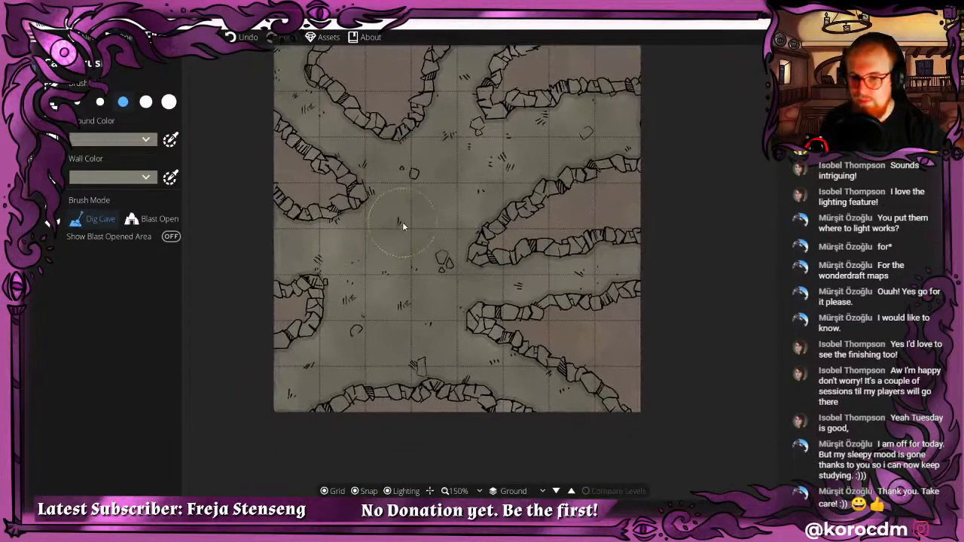
key("s")
key("a")
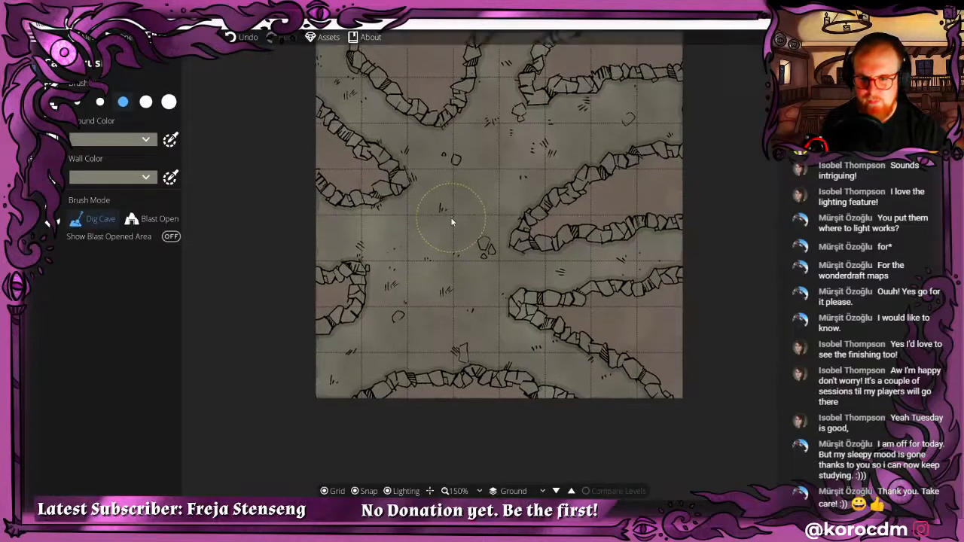
mouse_move(451, 218)
left_mouse_down()
mouse_move(465, 222)
mouse_move(455, 230)
mouse_move(551, 255)
left_mouse_up()
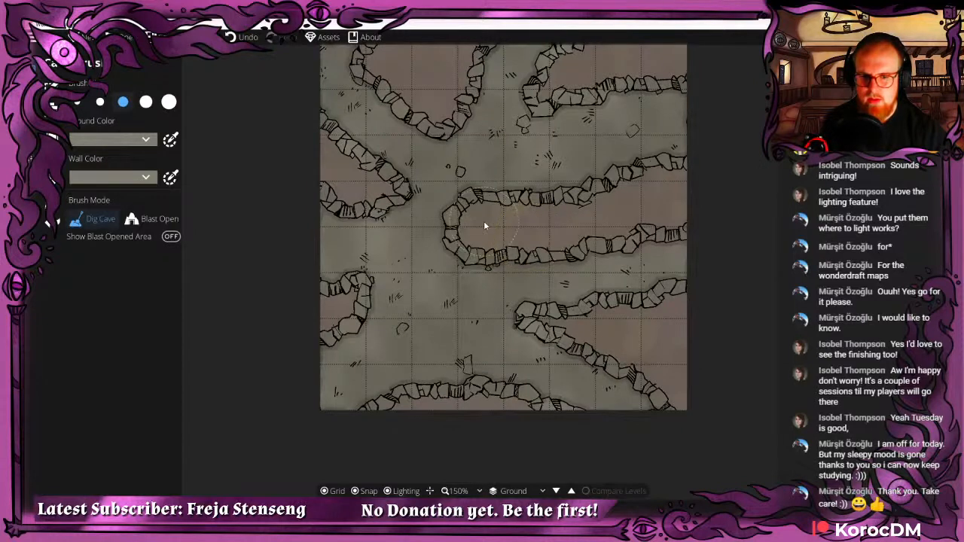
Dig a new branch to the north edge through the northeast rock, leaving a rounded rock outcrop on the north edge beside it.
left_click(527, 113)
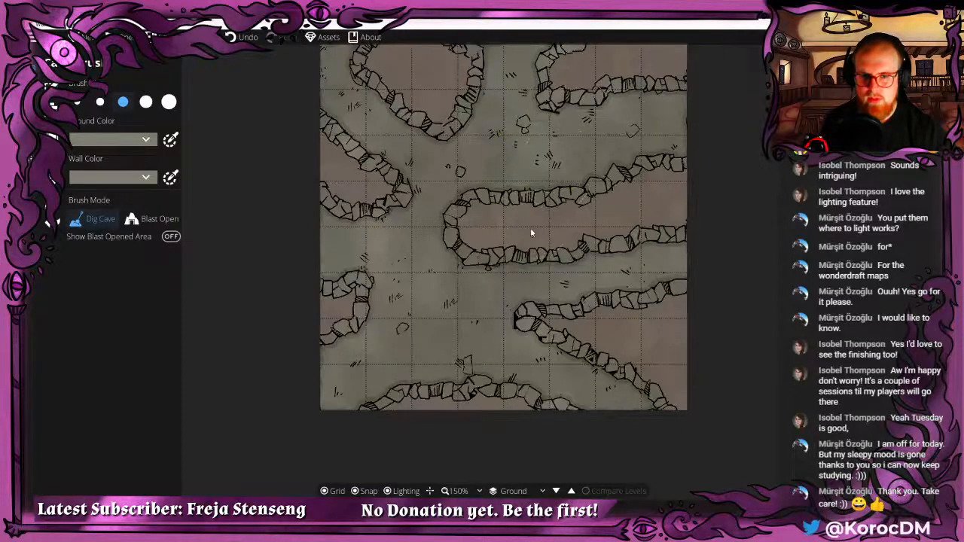
left_click_drag(564, 75, 511, 96)
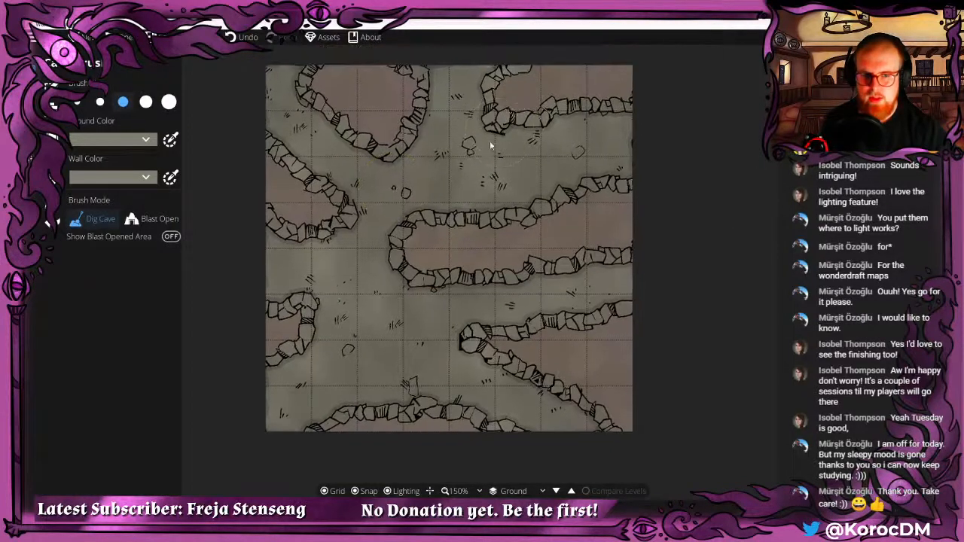
left_click_drag(493, 139, 549, 76)
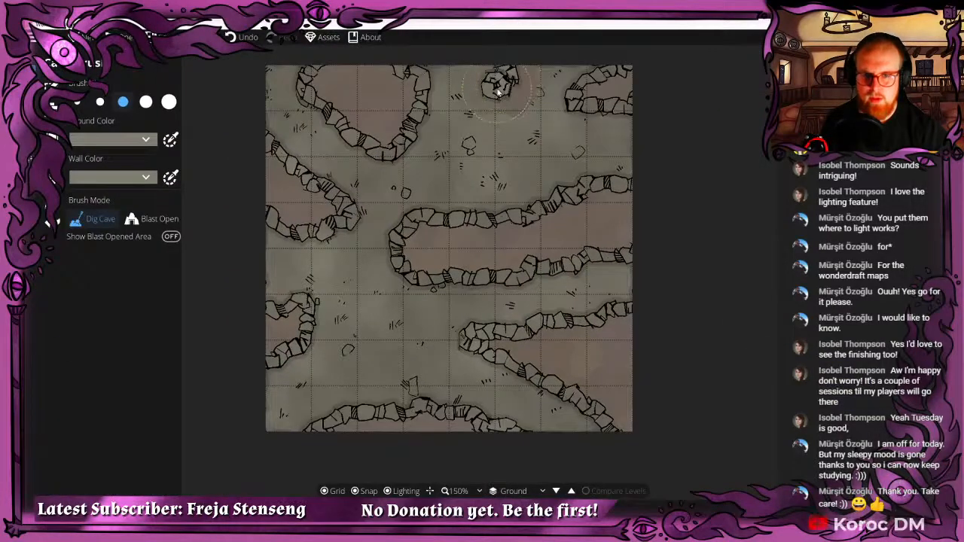
left_click_drag(497, 89, 510, 93)
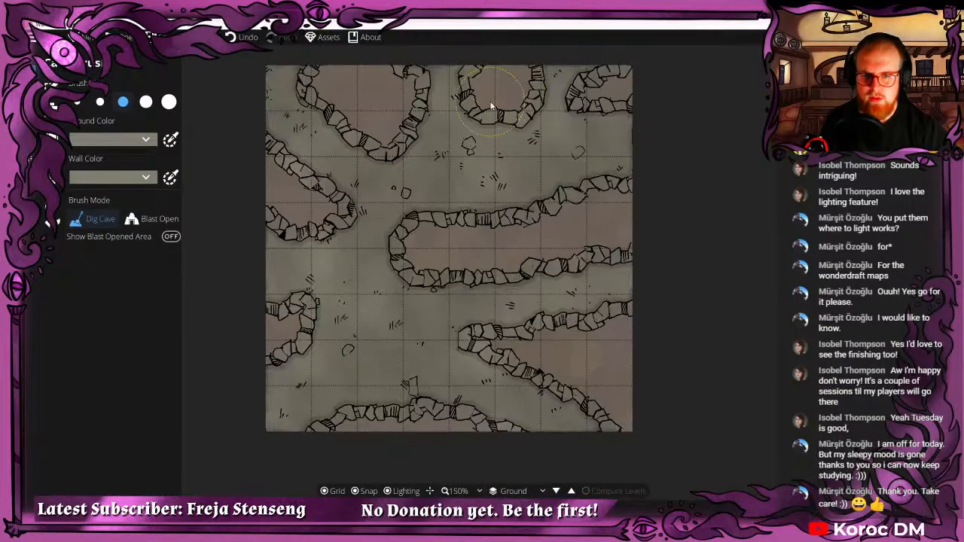
left_click(584, 83)
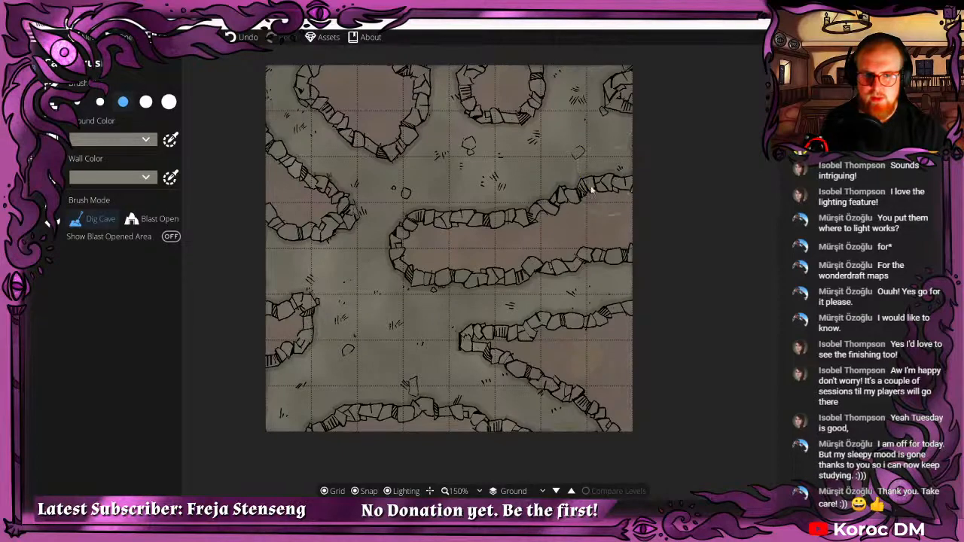
Fill in the tunnel between the two eastern rock wedges to join them into one rock mass.
left_click_drag(489, 242, 558, 198)
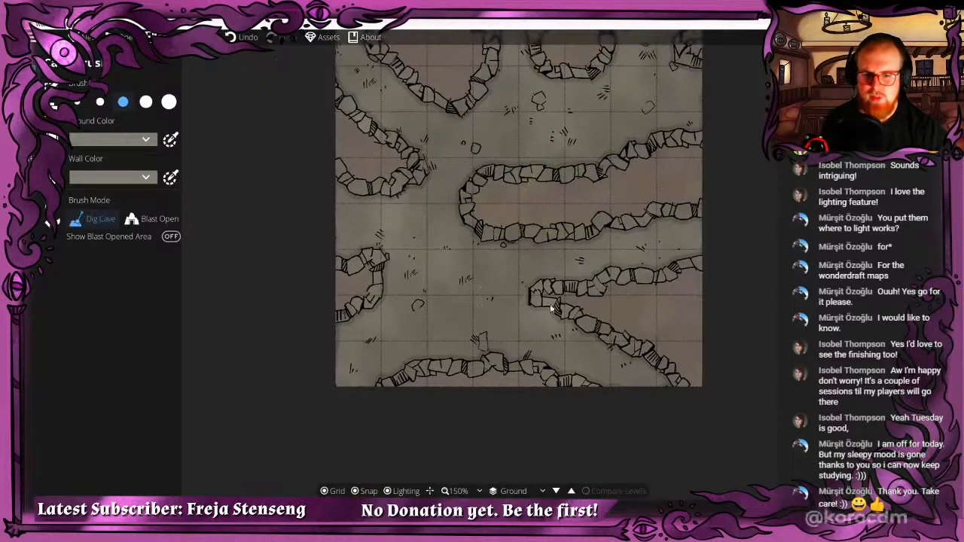
left_click_drag(432, 271, 368, 286)
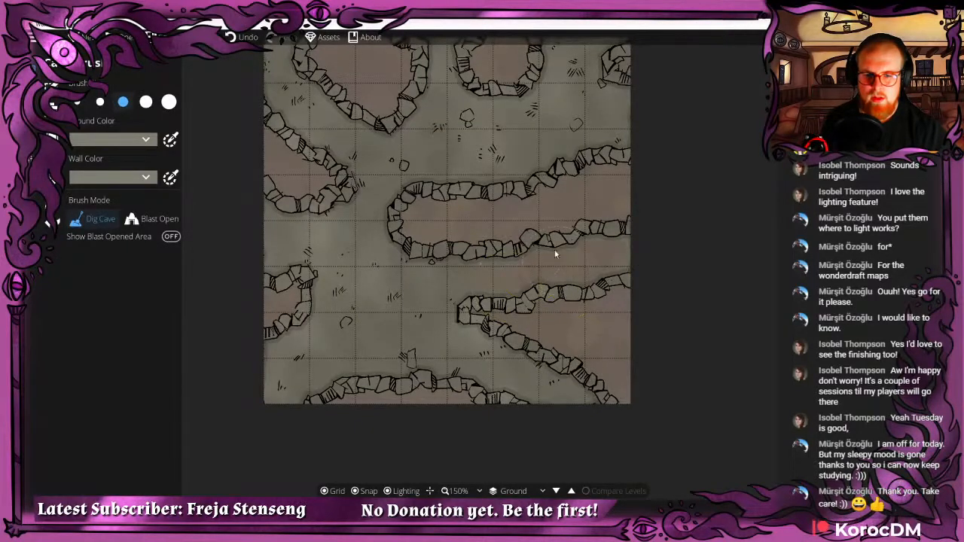
mouse_move(631, 277)
left_mouse_down()
mouse_move(625, 240)
mouse_move(600, 254)
left_mouse_up()
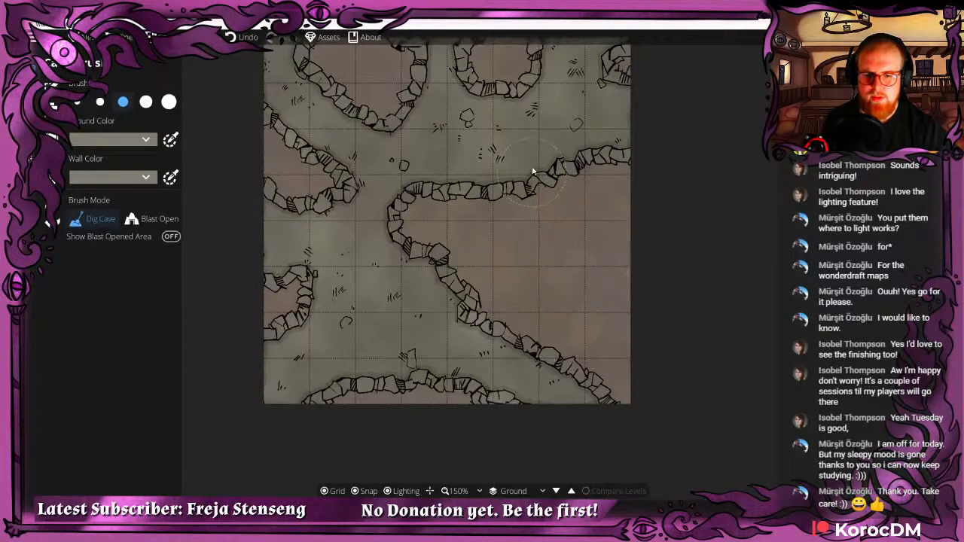
Dig a north-south tunnel through the joined eastern rock to the southeast corner, and trim the south tip of the separated island.
left_click_drag(607, 357, 613, 431)
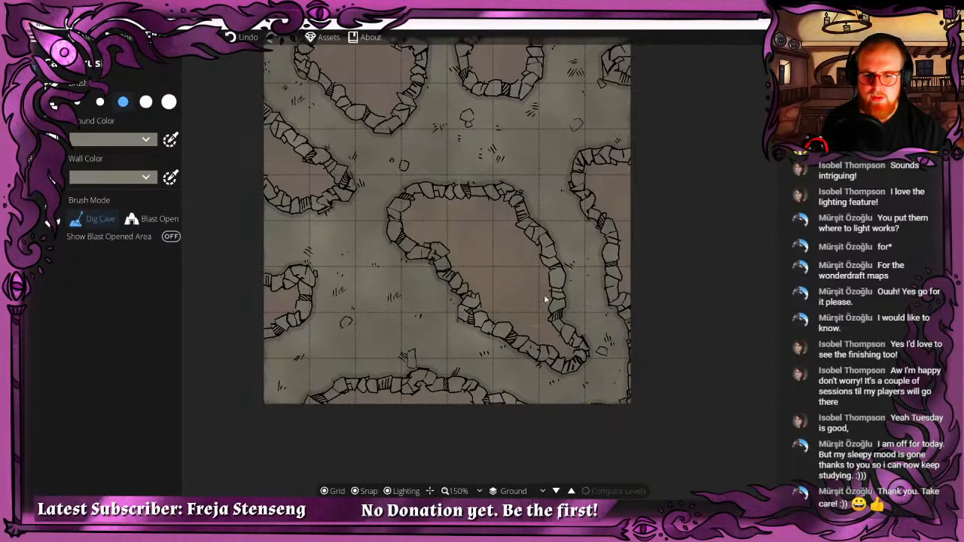
left_click_drag(574, 344, 535, 383)
key("s")
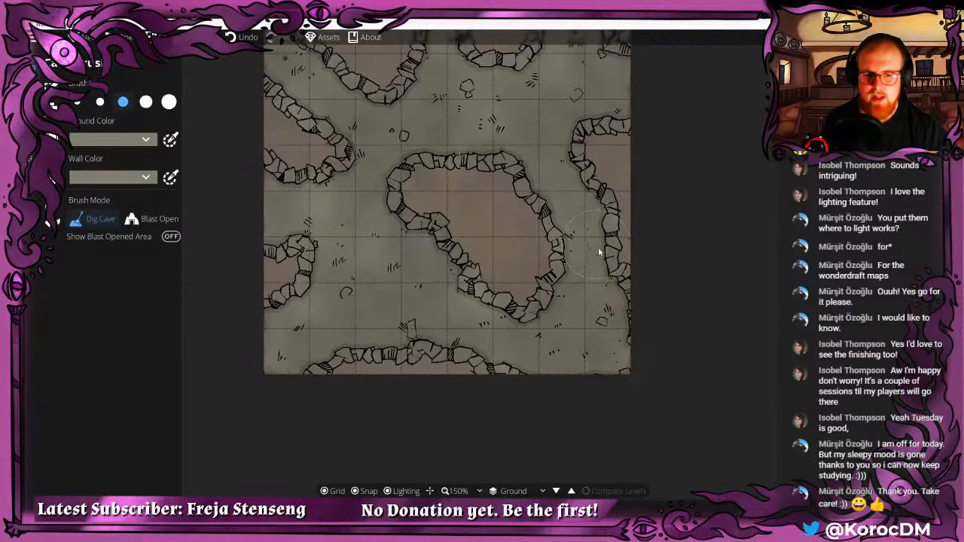
Close off the eastern half of the south map edge with rock, and carve back the southeast side of the central rock island.
key("s")
key("a")
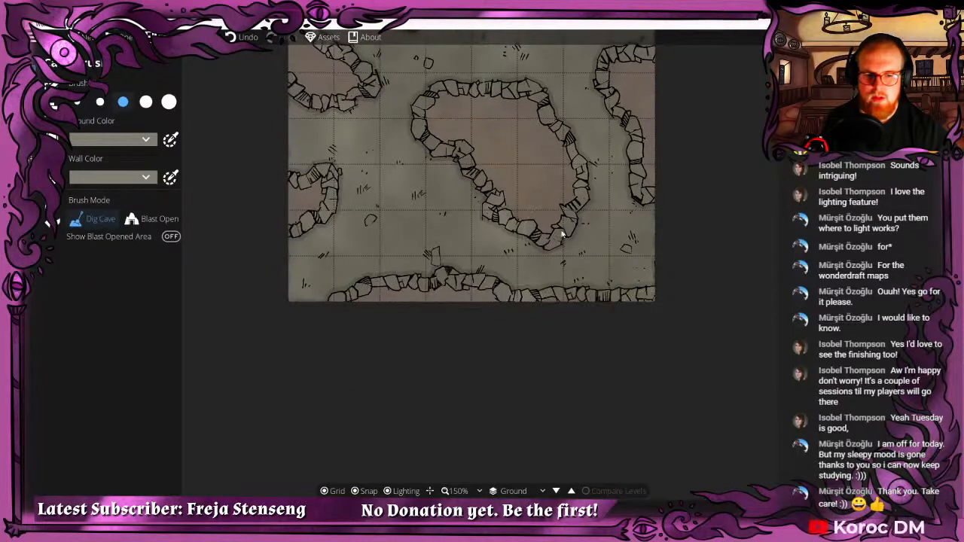
key("w")
left_click_drag(574, 255, 416, 393)
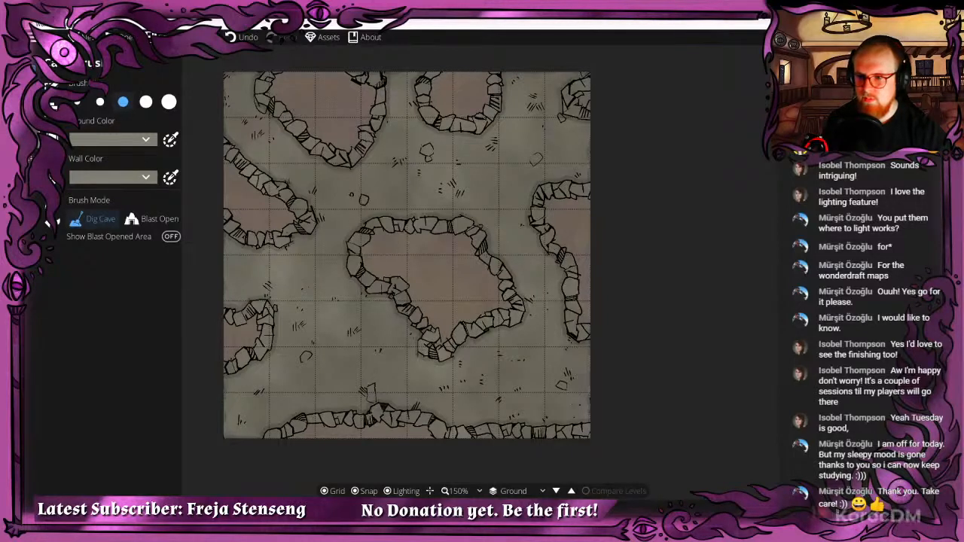
Switch from the Cave Brush to the Terrain Brush.
left_click(53, 131)
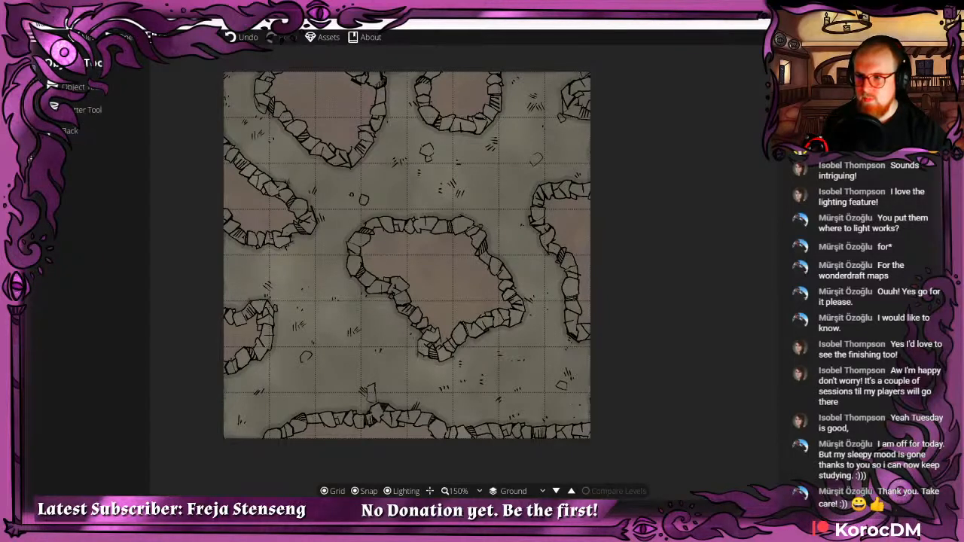
left_click(34, 69)
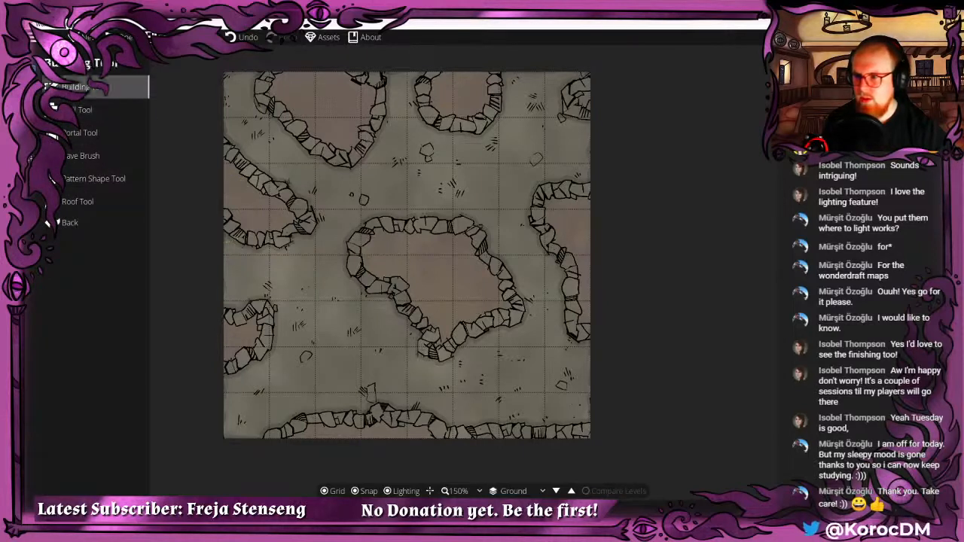
left_click(55, 101)
left_click(55, 94)
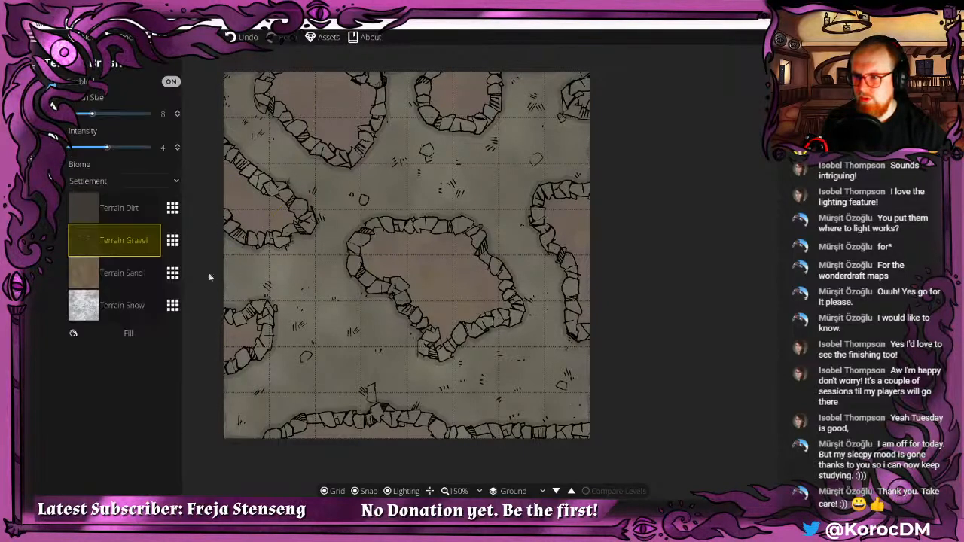
Try Terrain Limestone and Rocks as the base terrain texture in place of Terrain Dirt.
left_click(172, 208)
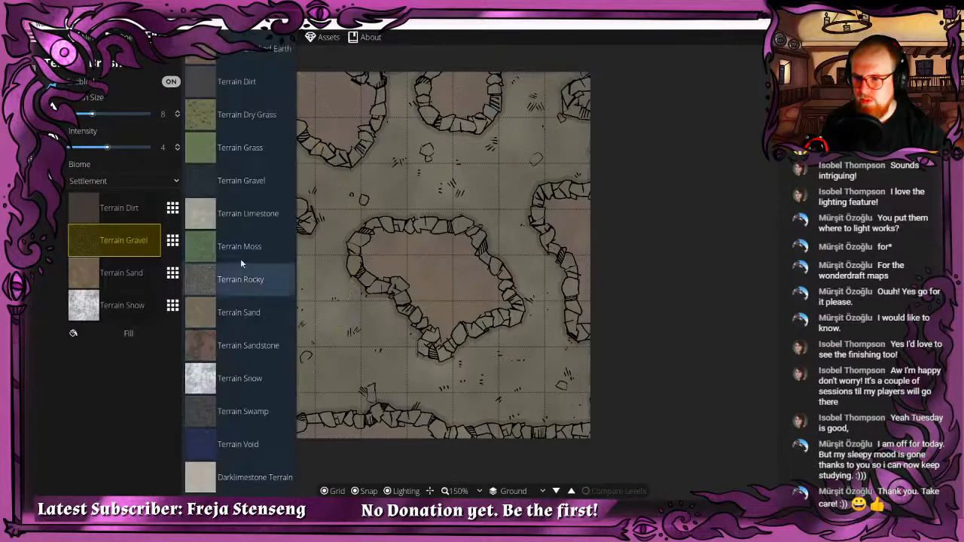
left_click(219, 214)
left_click(173, 208)
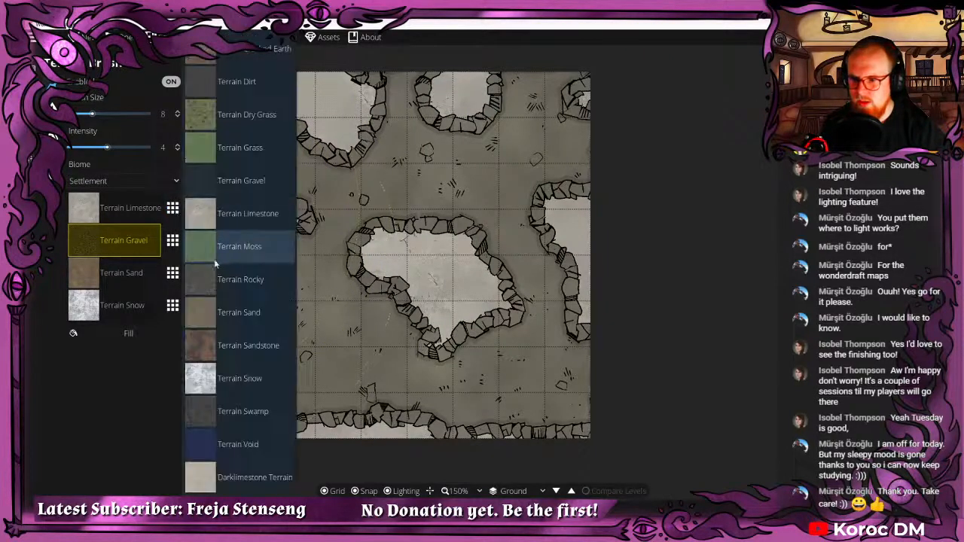
scroll(213, 335, "down", 5)
scroll(214, 335, "down", 2)
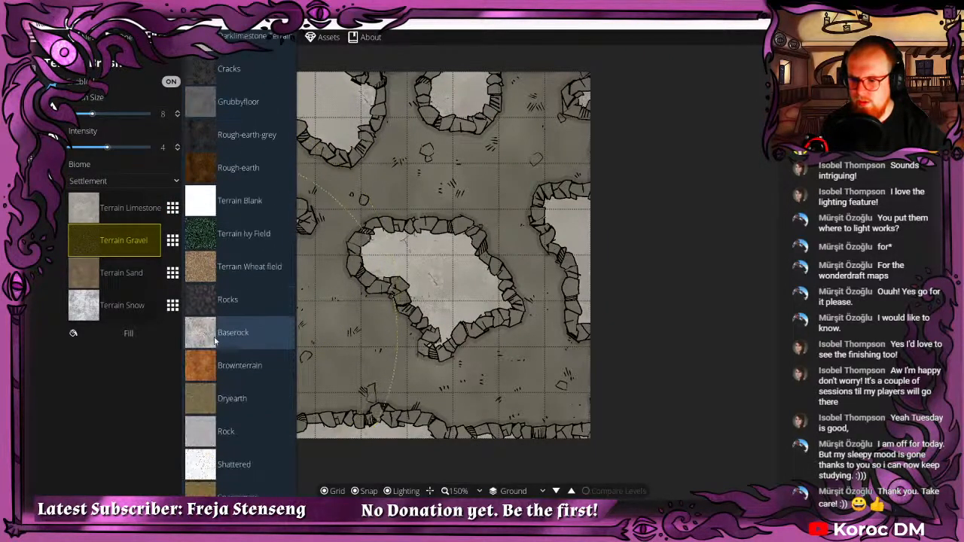
left_click(215, 302)
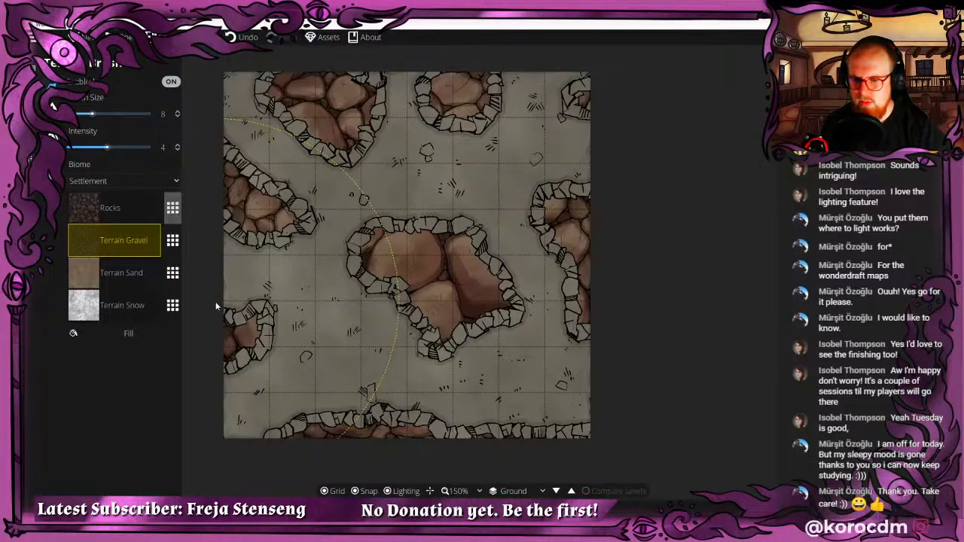
Try Grubbyfloor as the base terrain texture behind the cave walls.
left_click(172, 208)
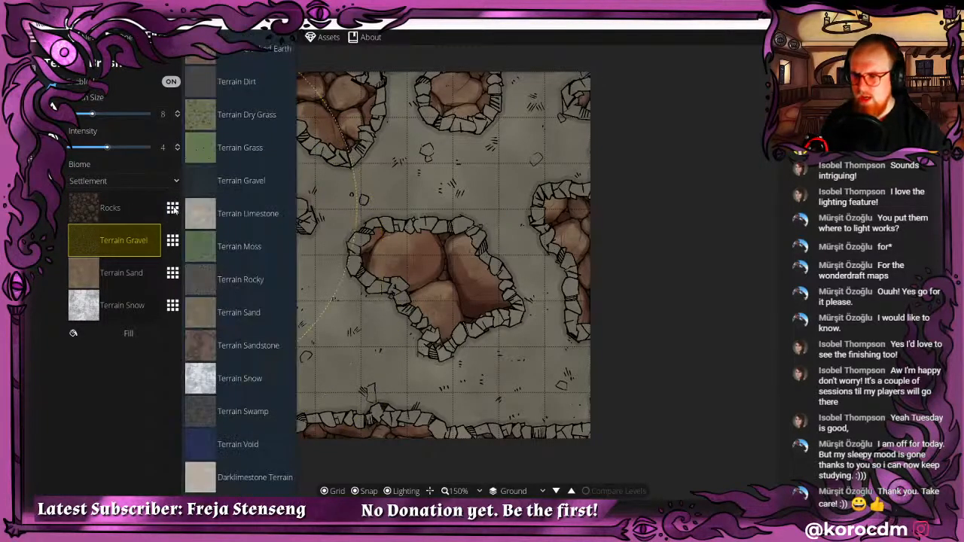
scroll(261, 297, "down", 3)
scroll(242, 362, "down", 3)
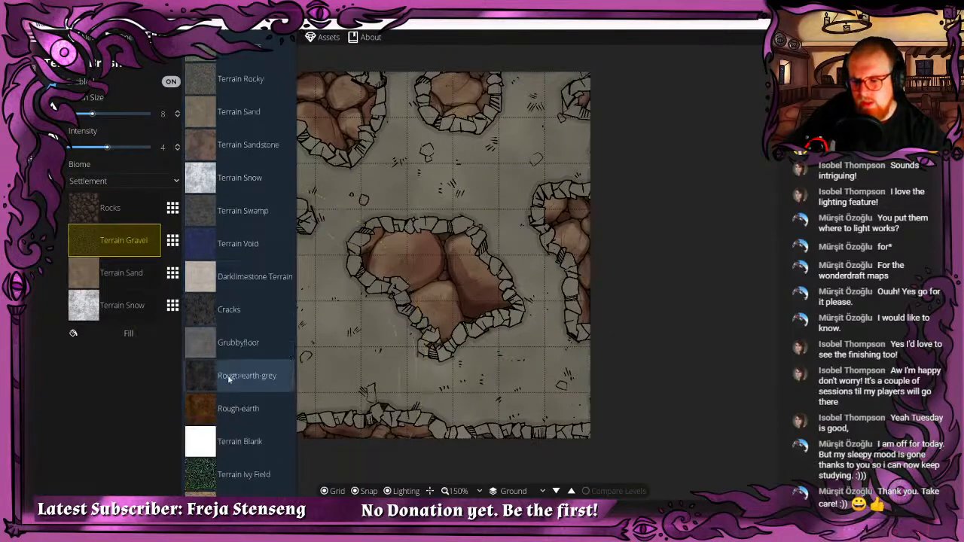
left_click(209, 341)
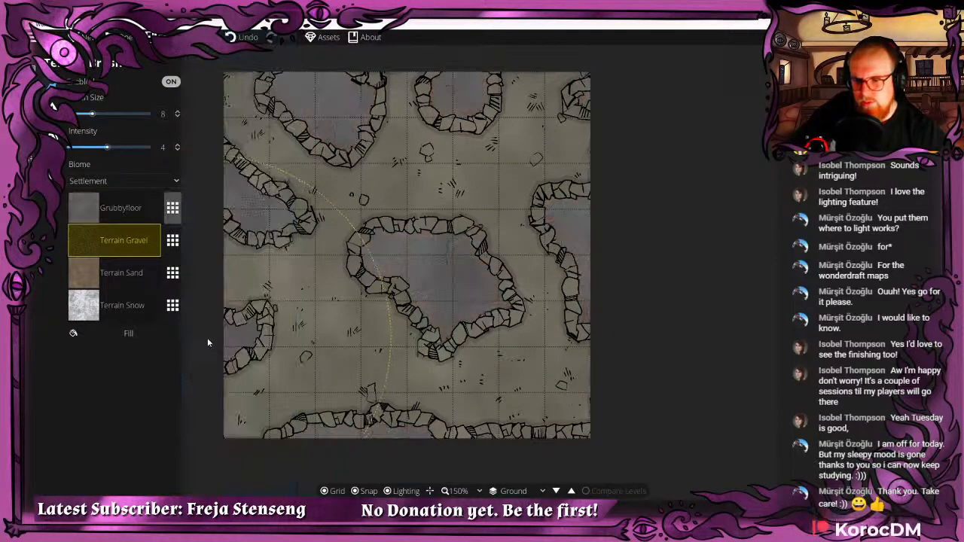
Browse the terrain textures and try Terrain Swamp as the base terrain.
left_click(172, 240)
scroll(231, 388, "down", 3)
scroll(219, 372, "down", 3)
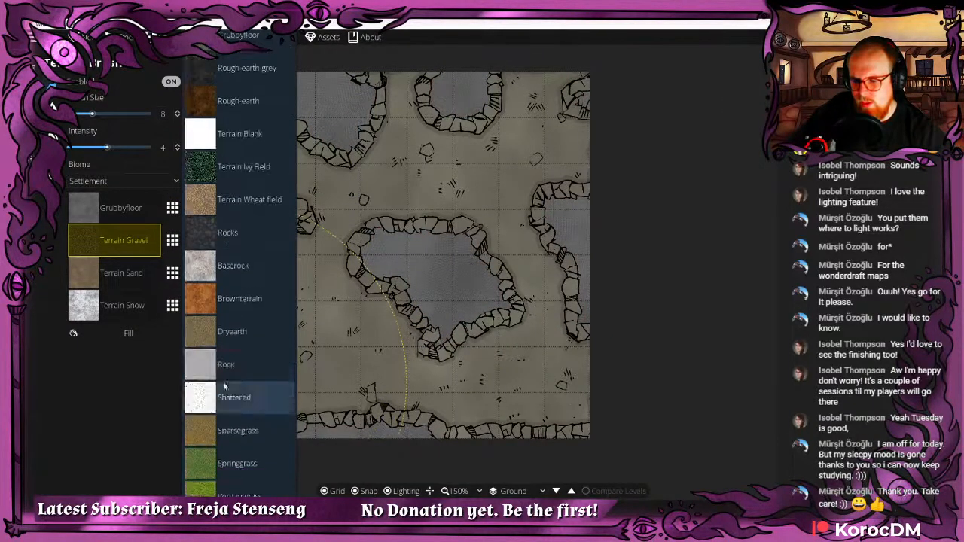
scroll(219, 371, "up", 2)
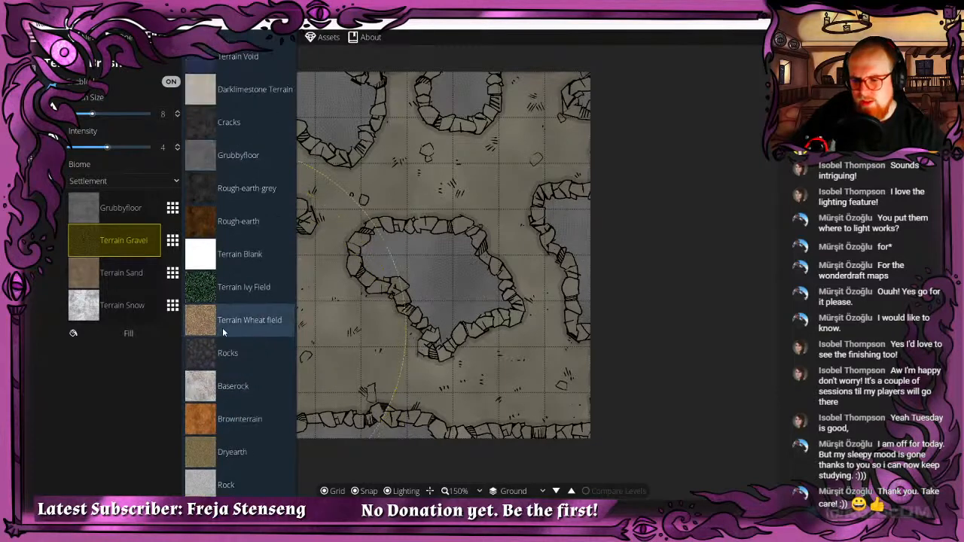
scroll(225, 324, "up", 4)
scroll(225, 316, "up", 1)
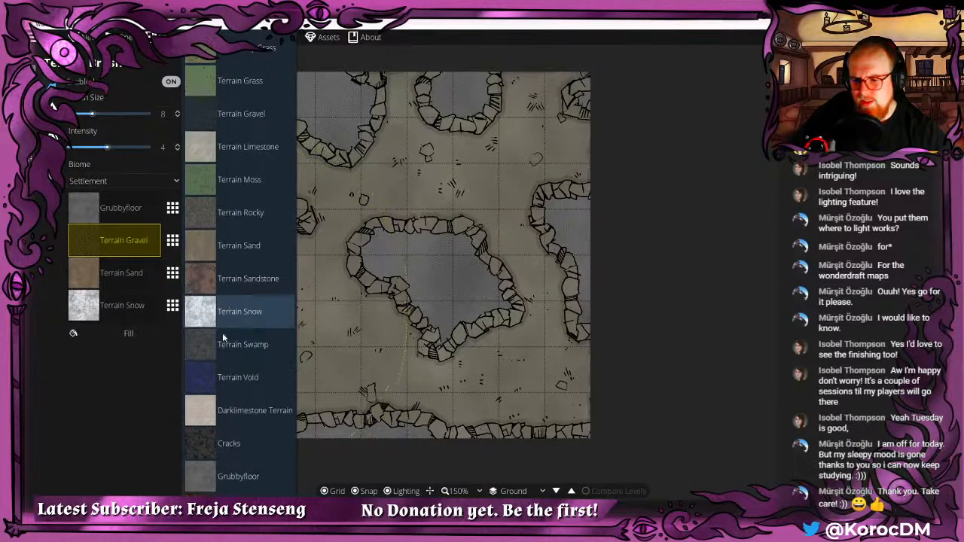
left_click(223, 331)
Set the base terrain texture to Terrain Rocky.
left_click(174, 208)
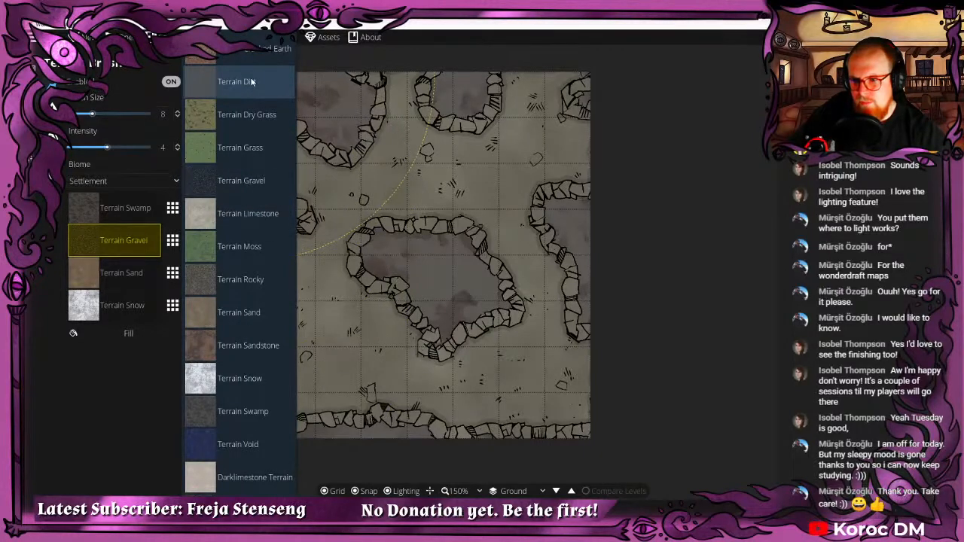
left_click(241, 278)
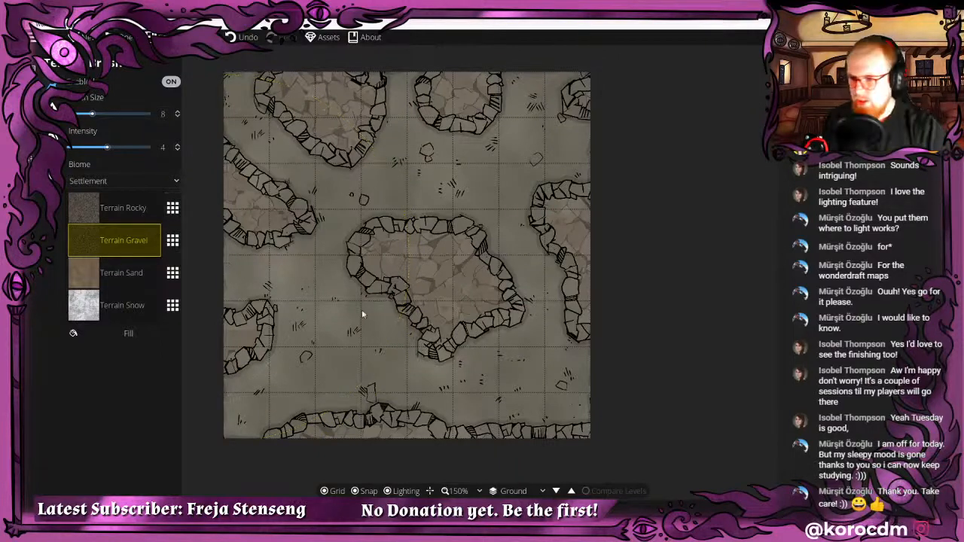
left_click_drag(406, 276, 395, 279)
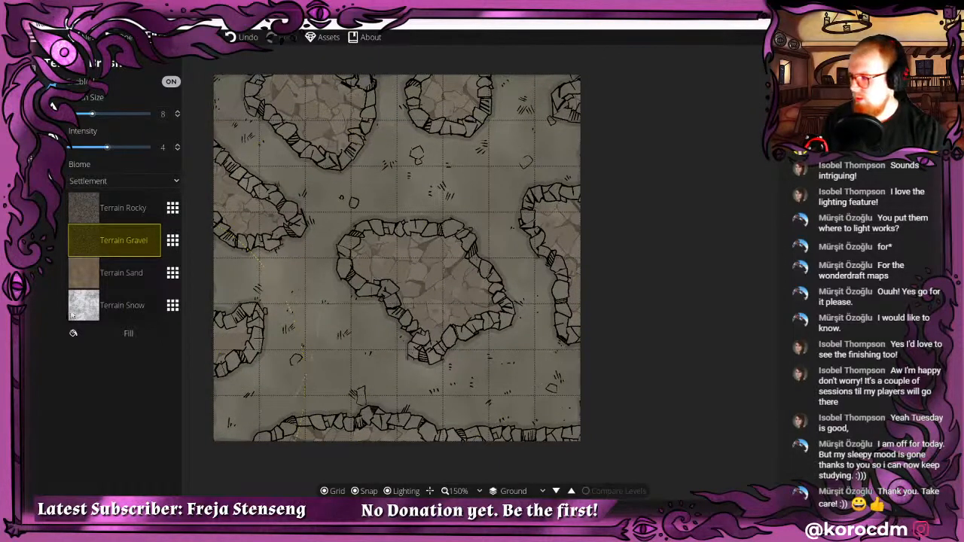
mouse_move(148, 302)
left_mouse_down()
mouse_move(183, 294)
mouse_move(127, 309)
mouse_move(151, 311)
left_mouse_up()
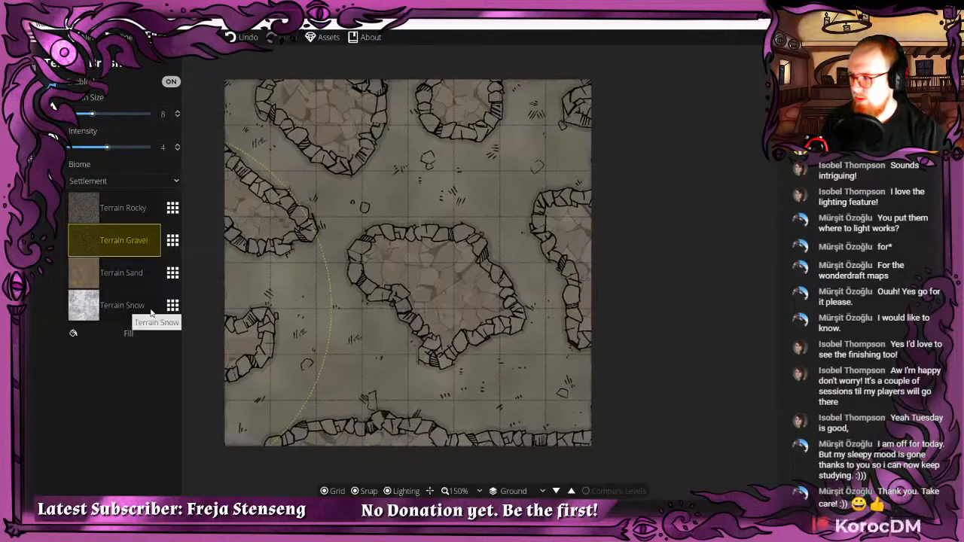
Dig away the central rock island with the Cave Brush to open up the middle of the map.
scroll(259, 271, "down", 2)
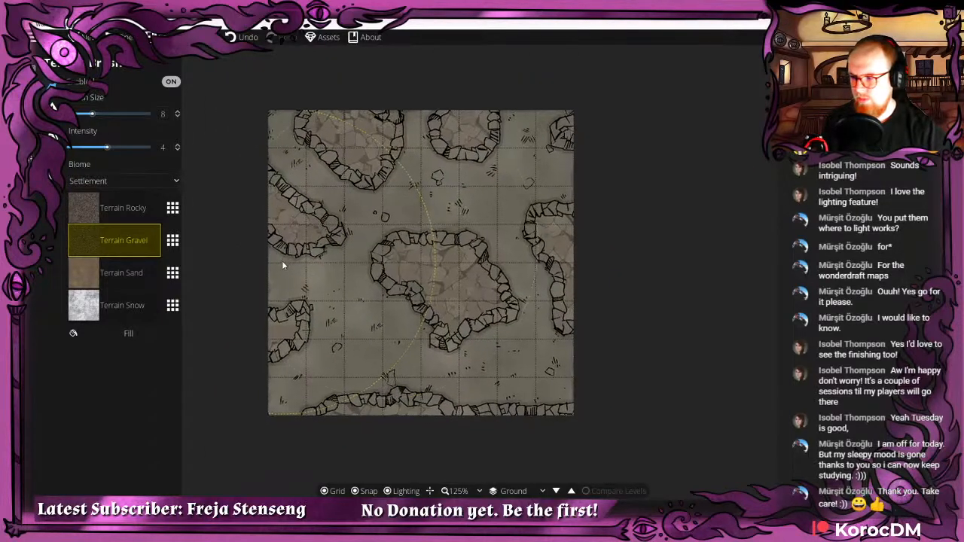
left_click_drag(362, 222, 335, 211)
scroll(376, 257, "up", 1)
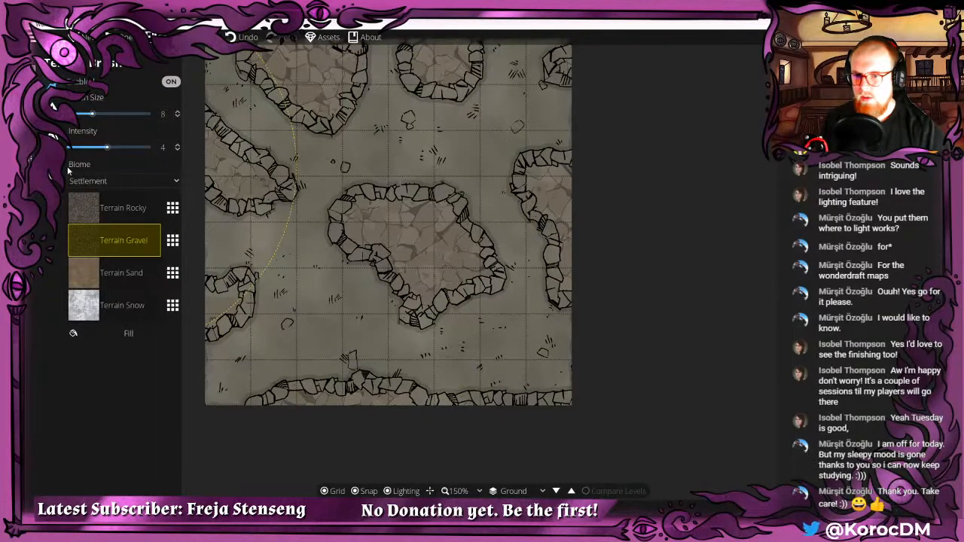
left_click_drag(118, 203, 123, 224)
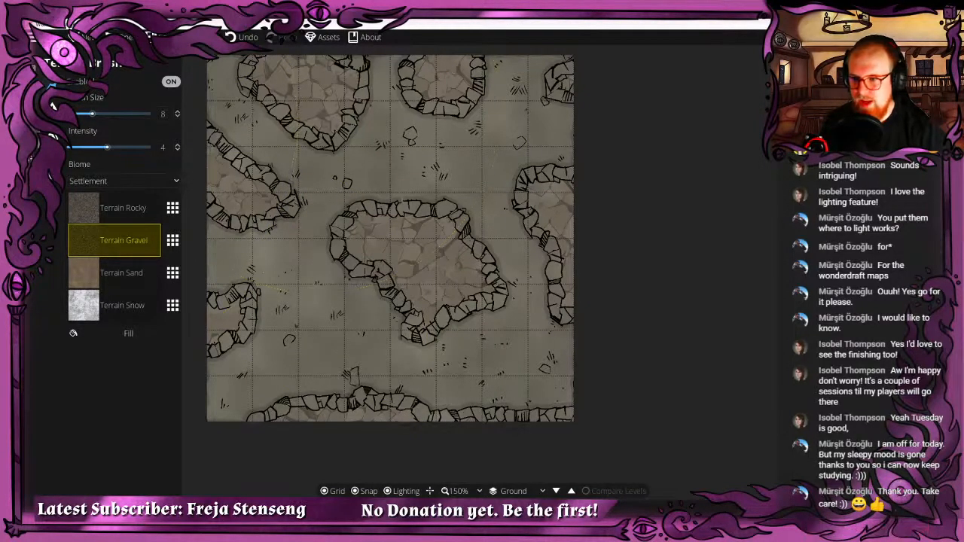
left_click(36, 68)
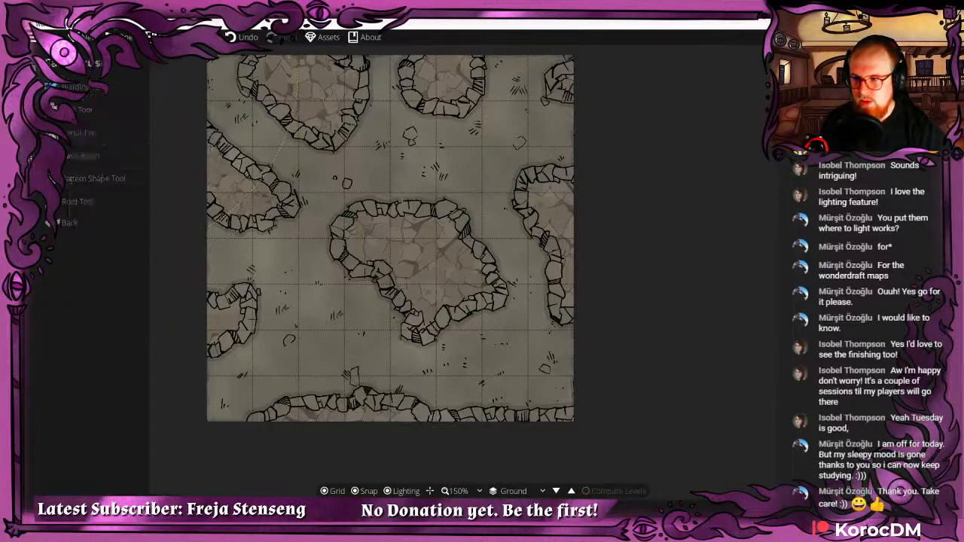
left_click(79, 155)
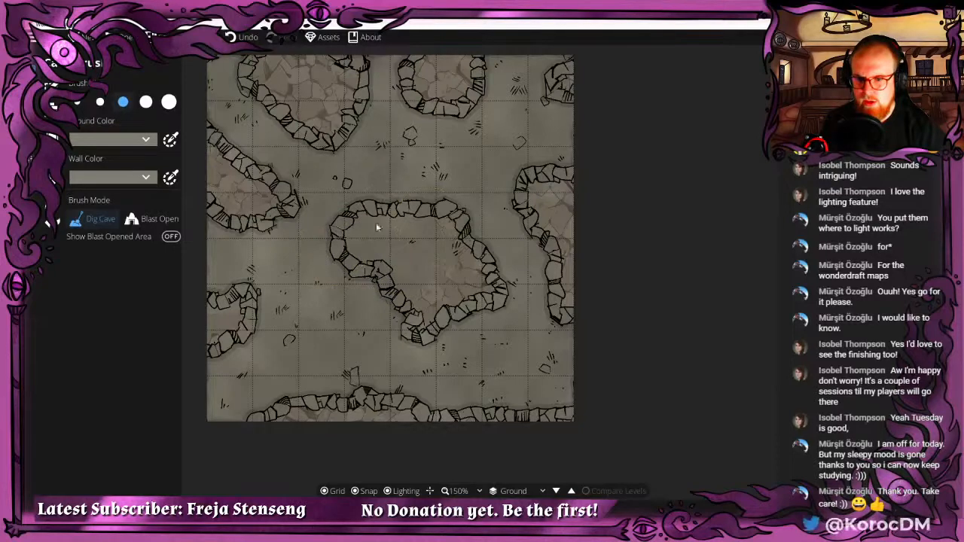
left_click_drag(463, 322, 423, 317)
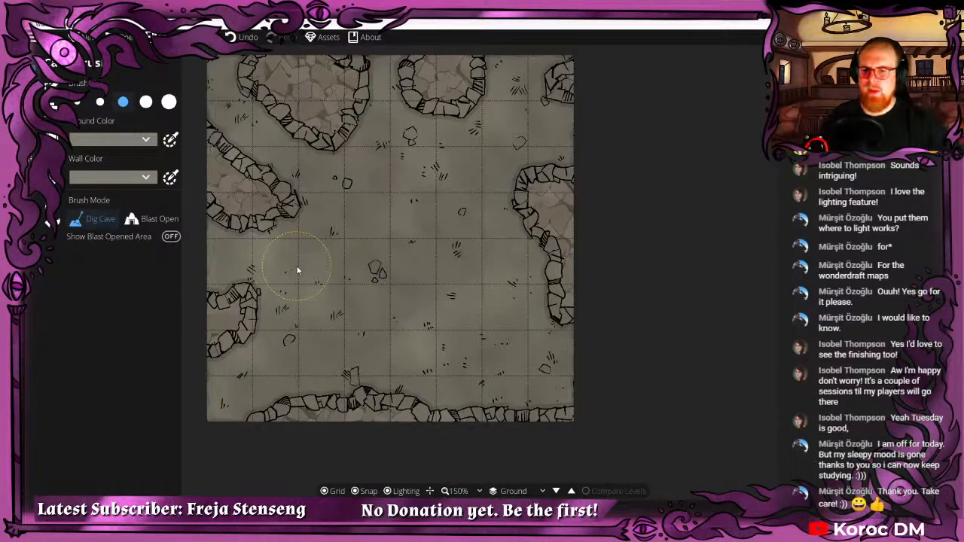
Place a Cave Hole 05 object in the centre of the map at rotation 90 and scale 1.6.
left_click(56, 104)
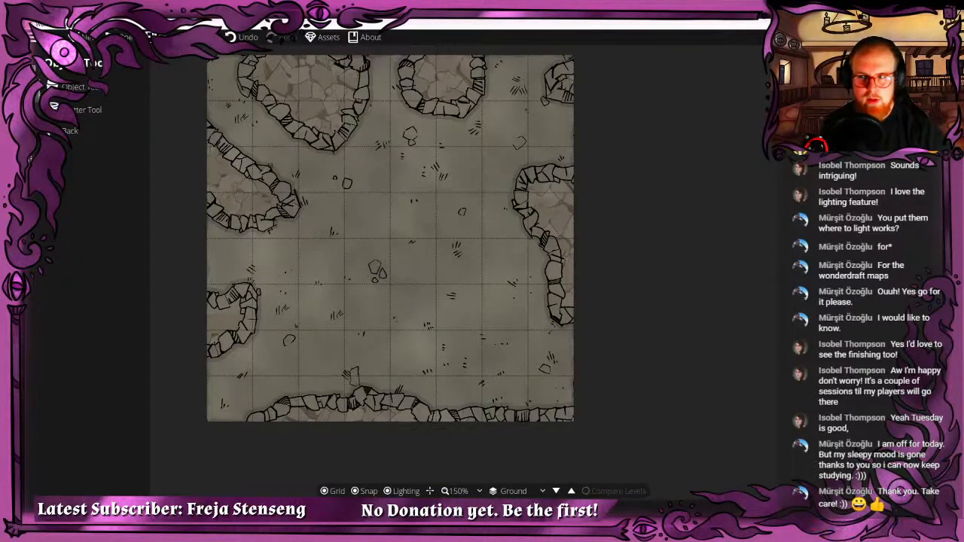
left_click(76, 86)
scroll(903, 202, "down", 6)
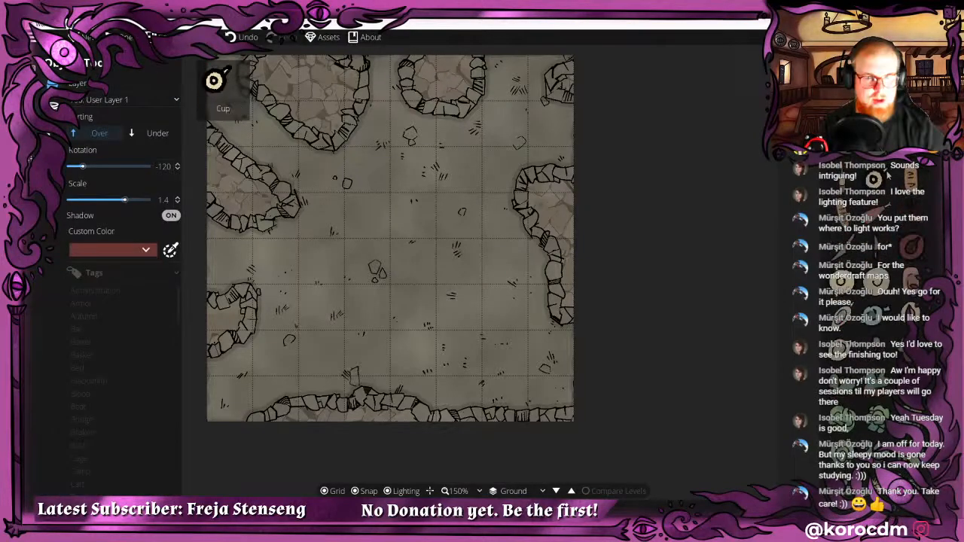
scroll(888, 175, "down", 10)
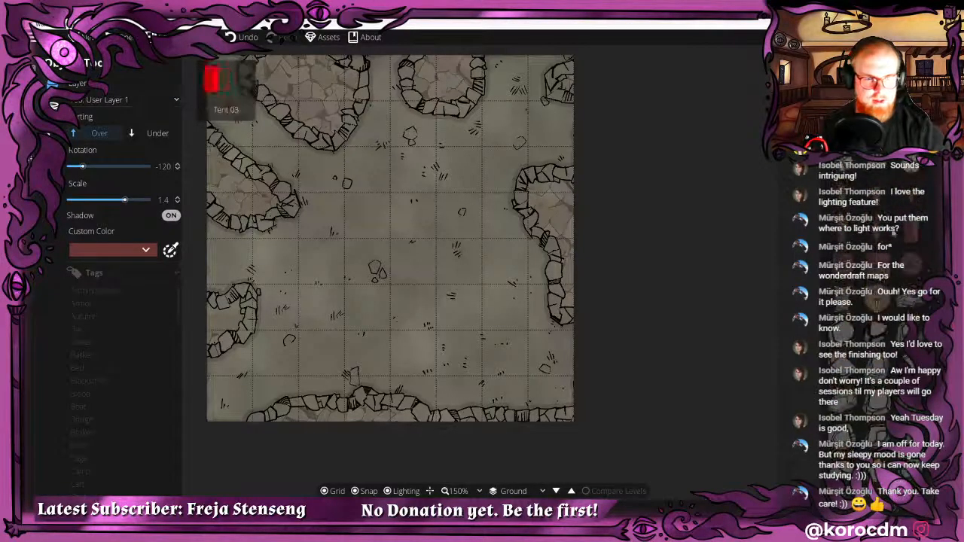
scroll(874, 244, "up", 1)
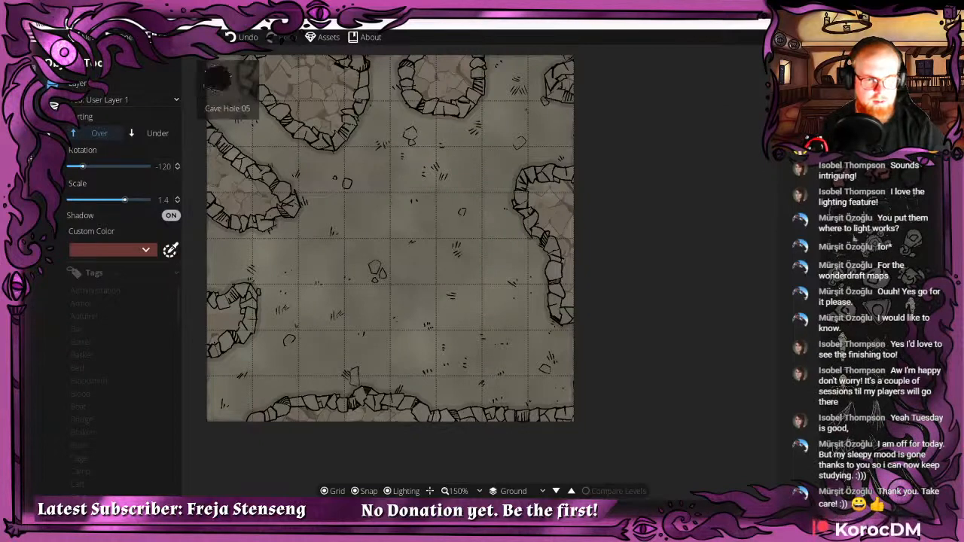
left_click(876, 245)
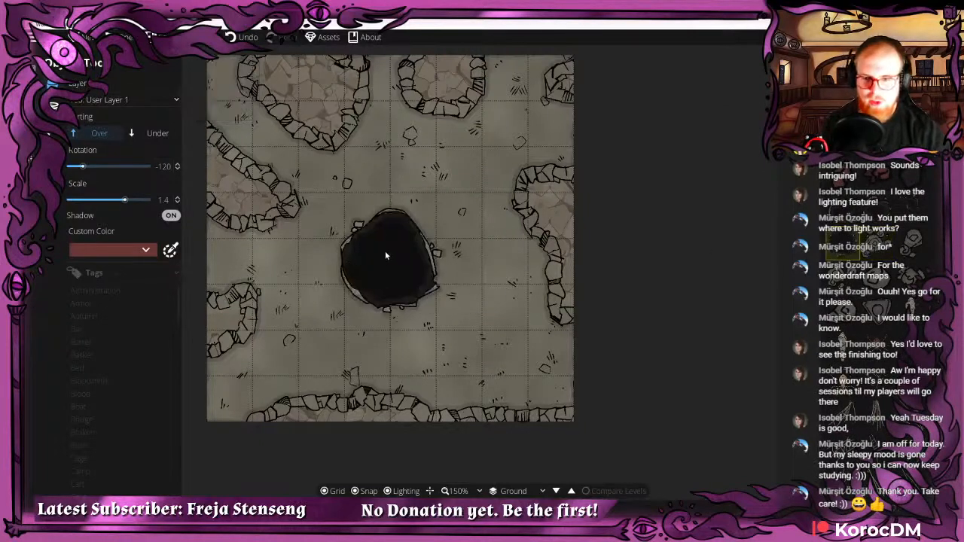
scroll(395, 252, "up", 1)
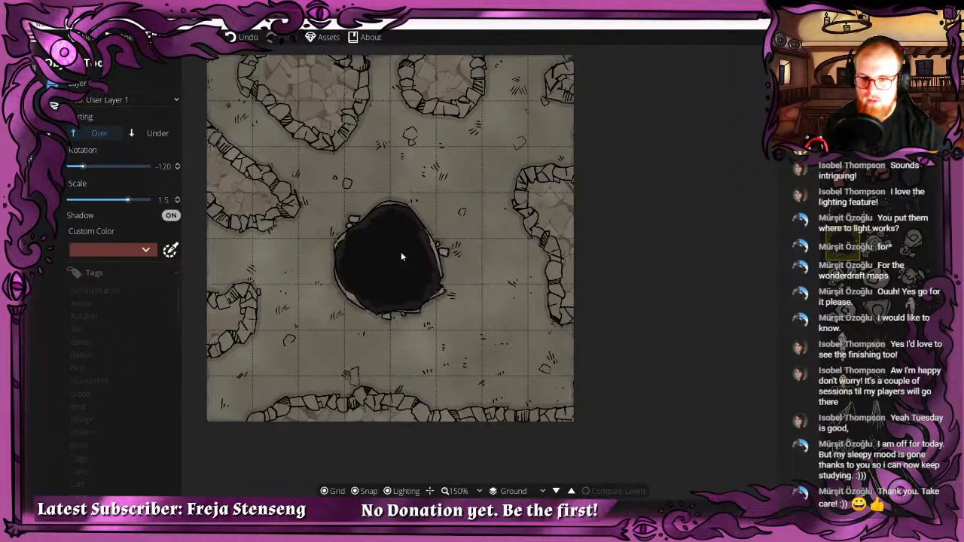
scroll(401, 252, "up", 2)
scroll(413, 247, "down", 8)
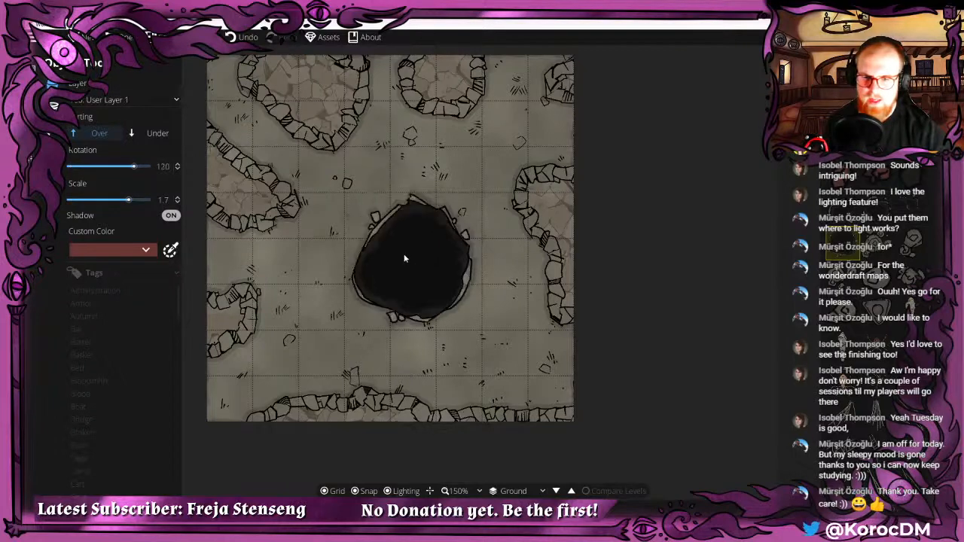
scroll(399, 253, "down", 2)
scroll(395, 251, "down", 3)
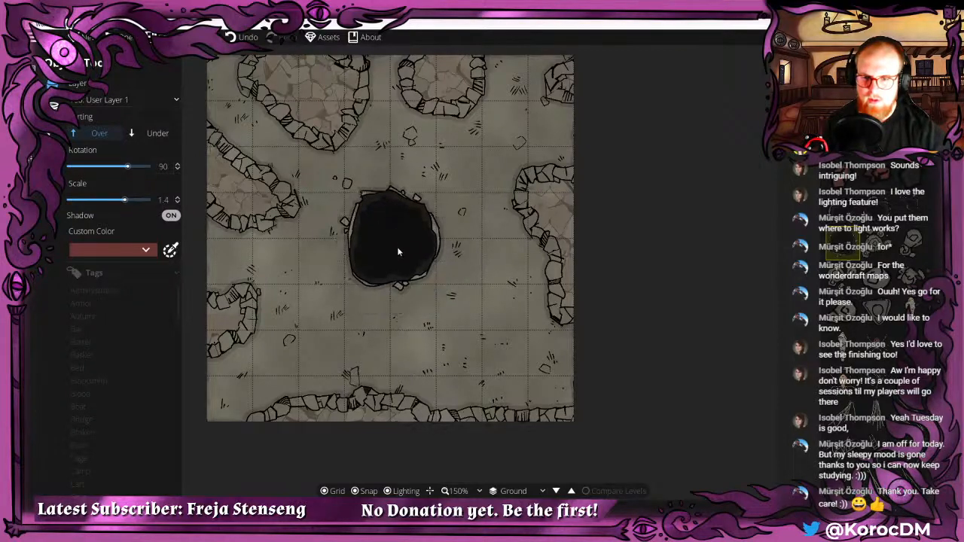
scroll(401, 255, "up", 1)
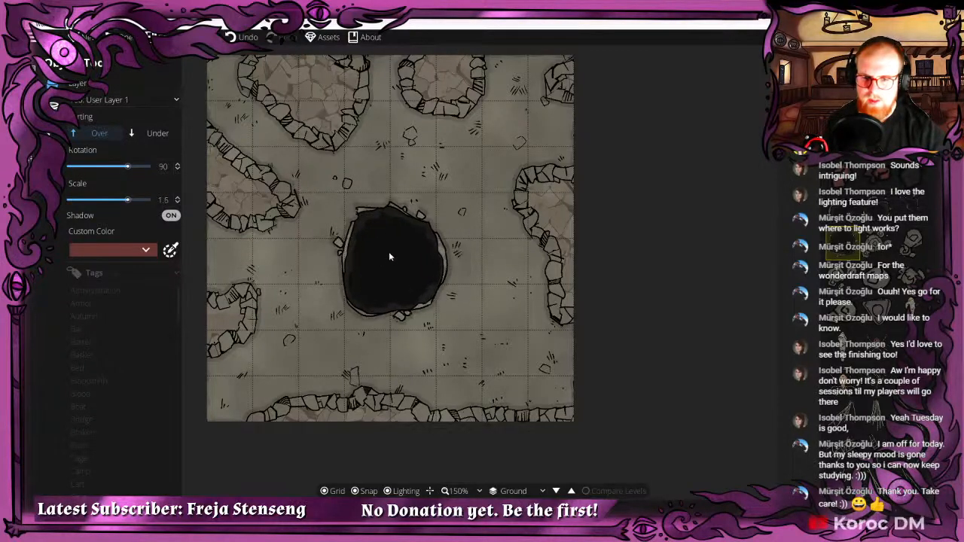
scroll(390, 255, "up", 1)
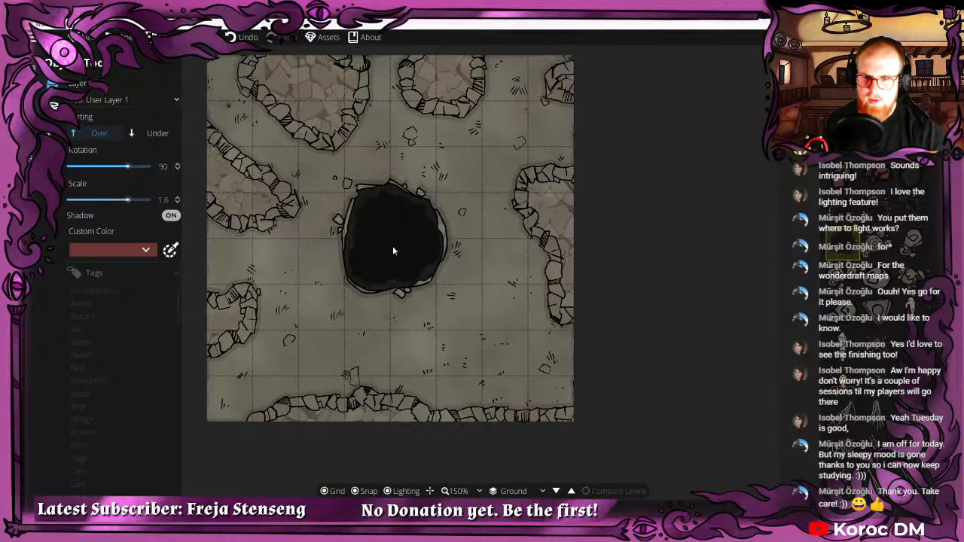
left_click(393, 254)
scroll(481, 219, "down", 9)
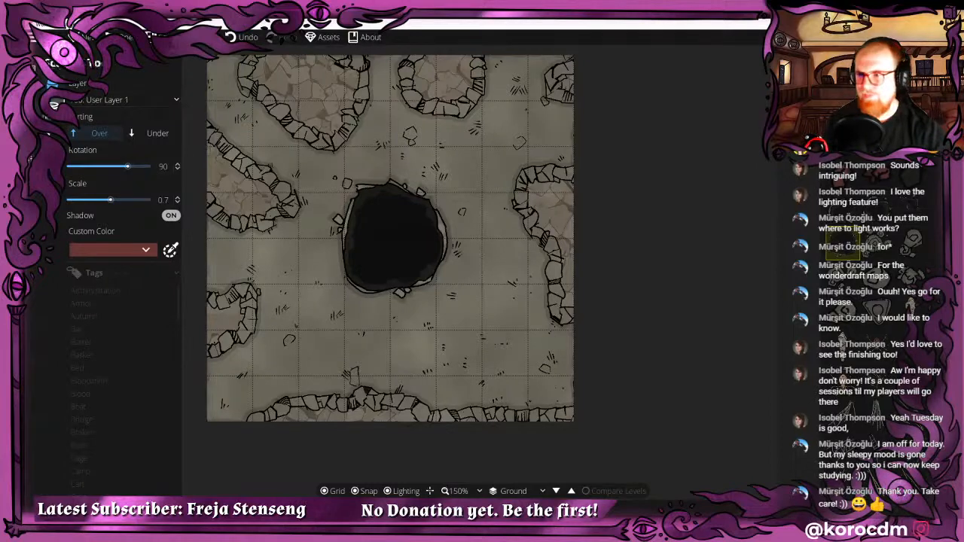
Build up two rounded rock masses along the map's lower edge with the Cave Brush, leaving a passage between them.
left_click(36, 88)
left_click(79, 111)
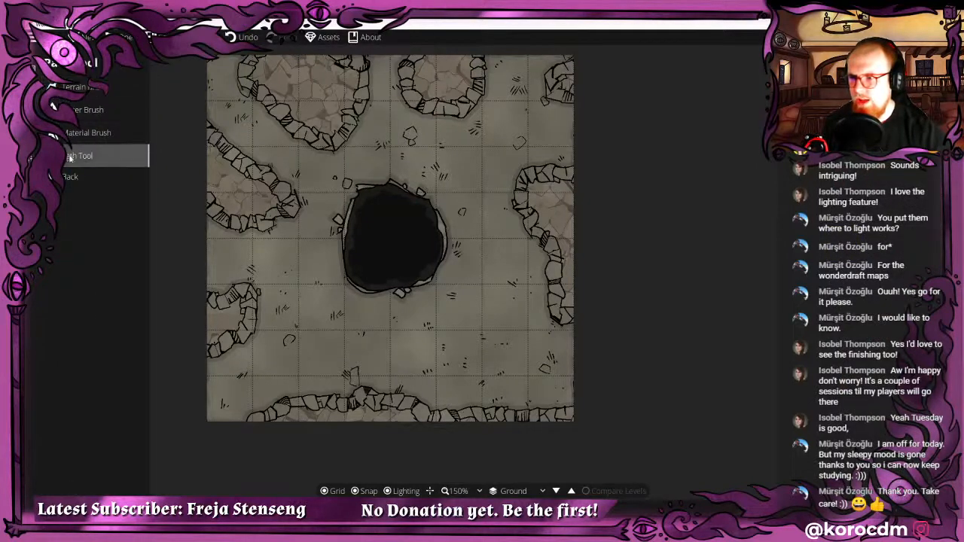
left_click(34, 67)
left_click(67, 156)
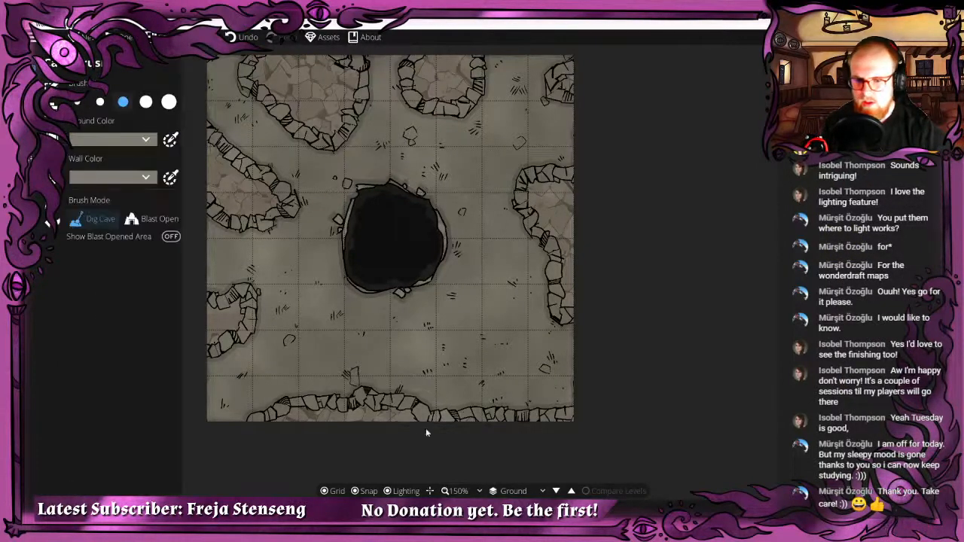
mouse_move(357, 386)
left_mouse_down()
mouse_move(357, 417)
mouse_move(410, 426)
left_mouse_up()
mouse_move(345, 376)
left_mouse_down()
mouse_move(374, 404)
mouse_move(417, 402)
left_mouse_up()
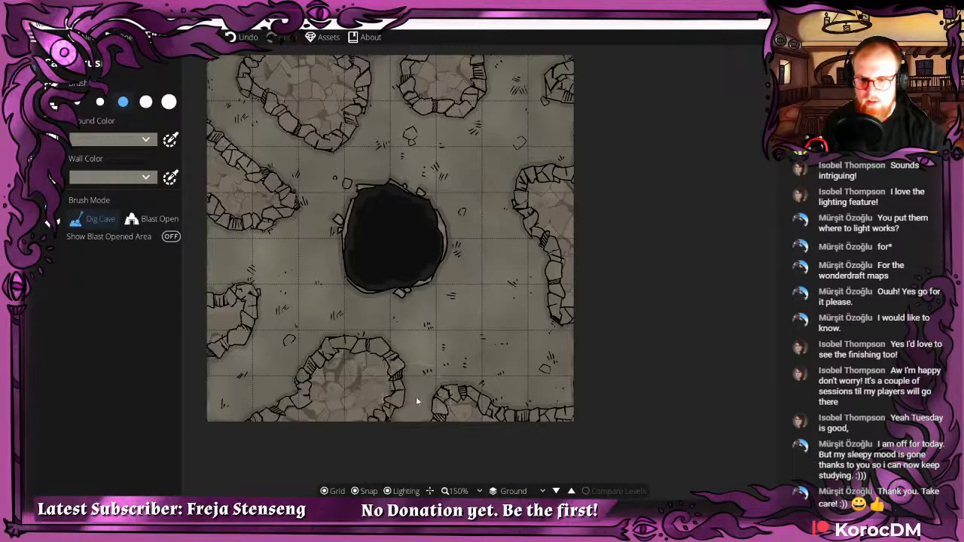
left_click_drag(539, 415, 559, 430)
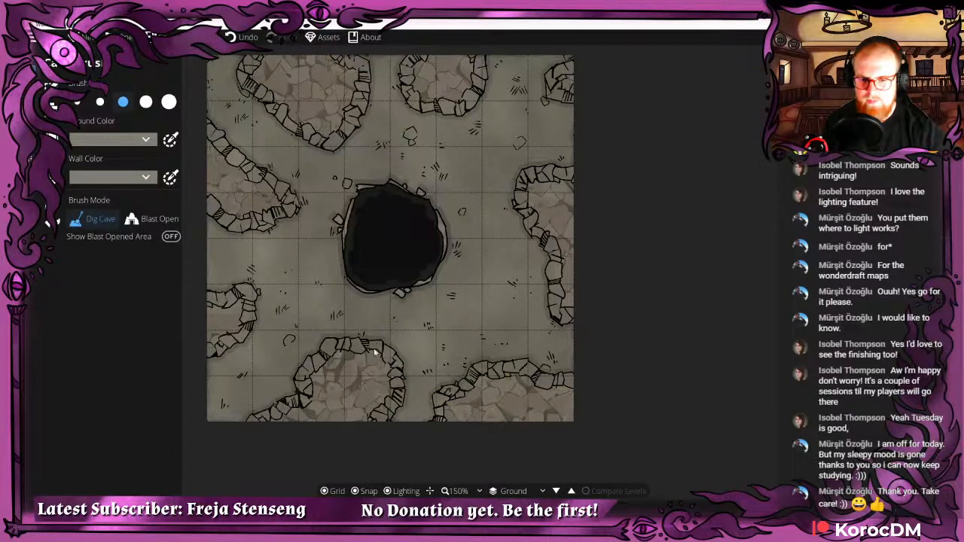
Extend the rock mass on the map's right edge toward the central hole and refine the neighbouring cave walls.
left_click_drag(544, 220, 630, 279)
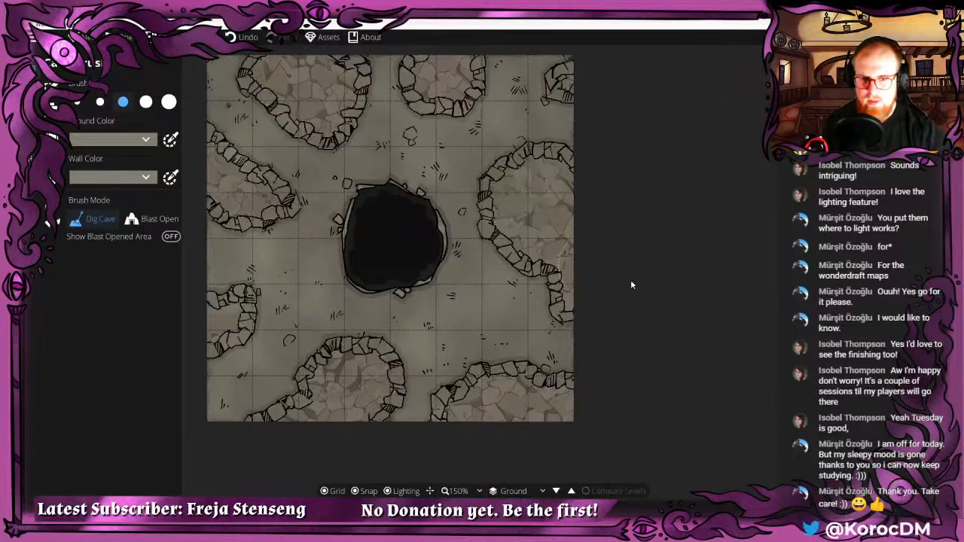
left_click_drag(464, 148, 486, 189)
left_click_drag(297, 241, 304, 261)
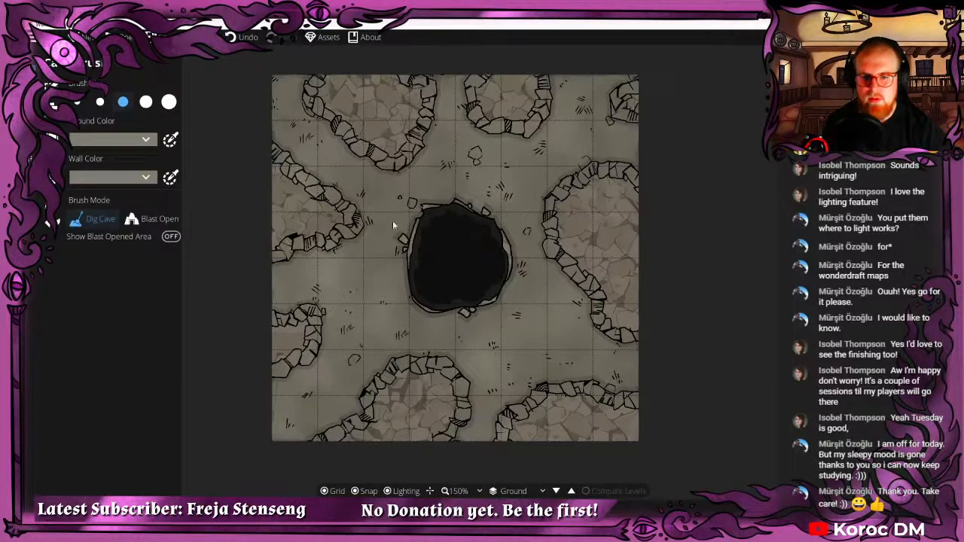
mouse_move(453, 198)
left_mouse_down()
mouse_move(370, 196)
mouse_move(351, 183)
mouse_move(454, 189)
mouse_move(452, 180)
left_mouse_up()
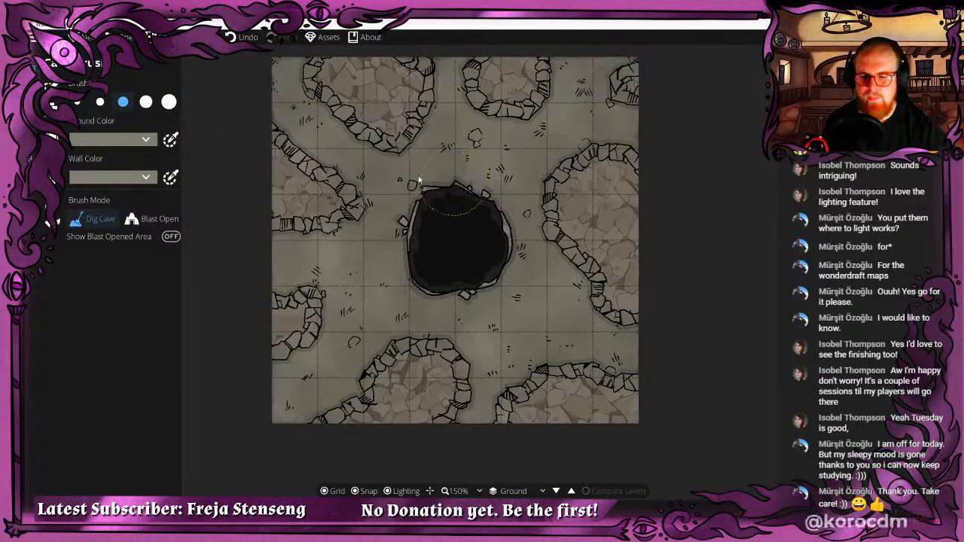
left_click_drag(492, 147, 429, 113)
mouse_move(509, 195)
left_mouse_down()
mouse_move(548, 137)
mouse_move(594, 191)
mouse_move(564, 245)
left_mouse_up()
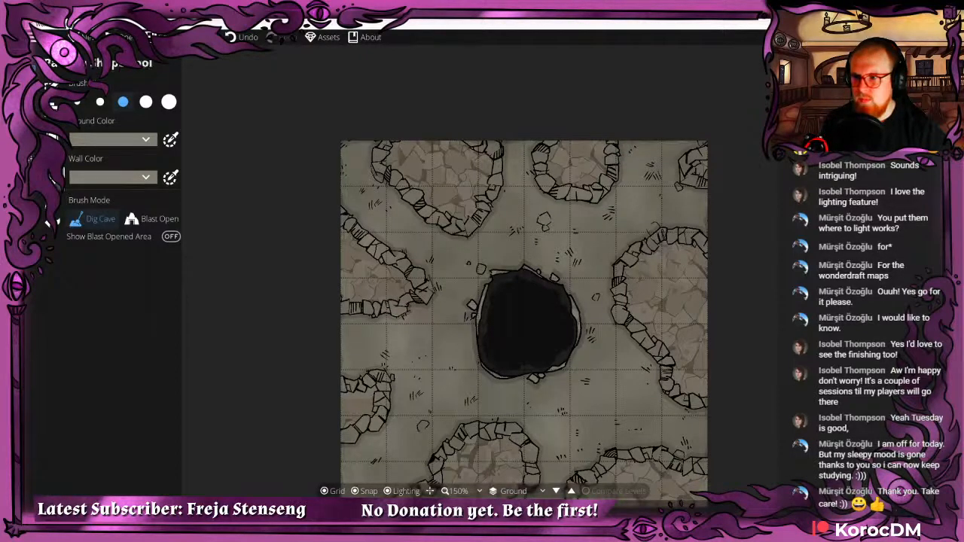
Browse the object assets for something to put in the central hole, and try a skeleton figure at scale 2 over it.
key("o")
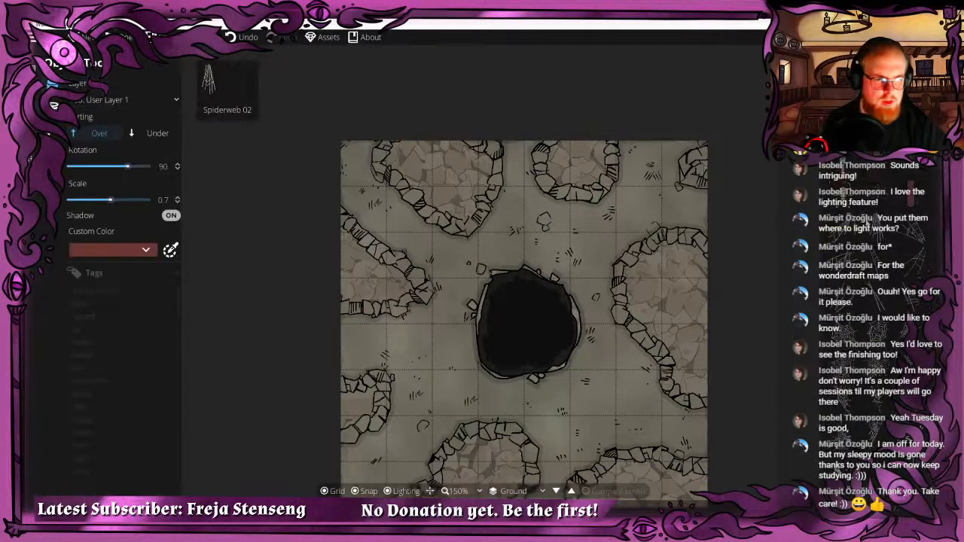
left_click_drag(664, 262, 521, 167)
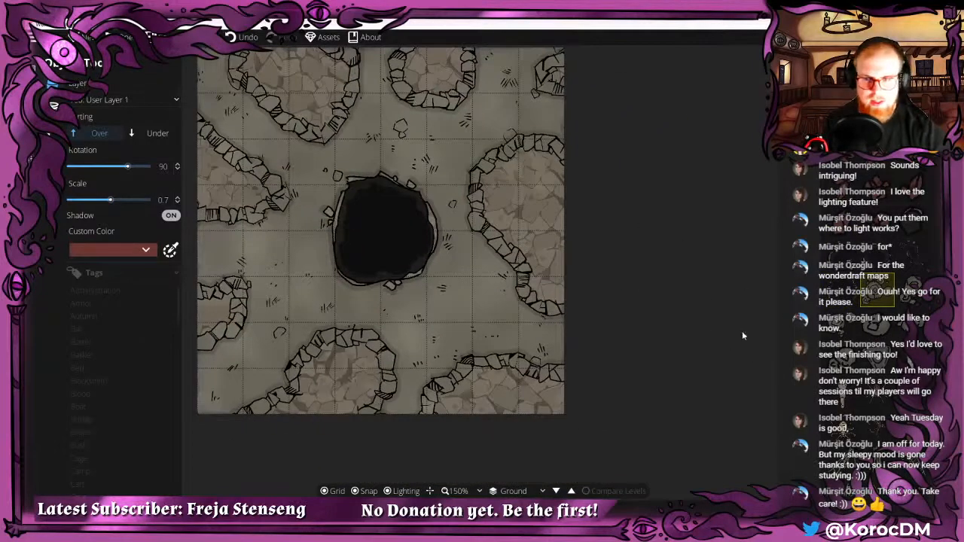
scroll(877, 301, "down", 3)
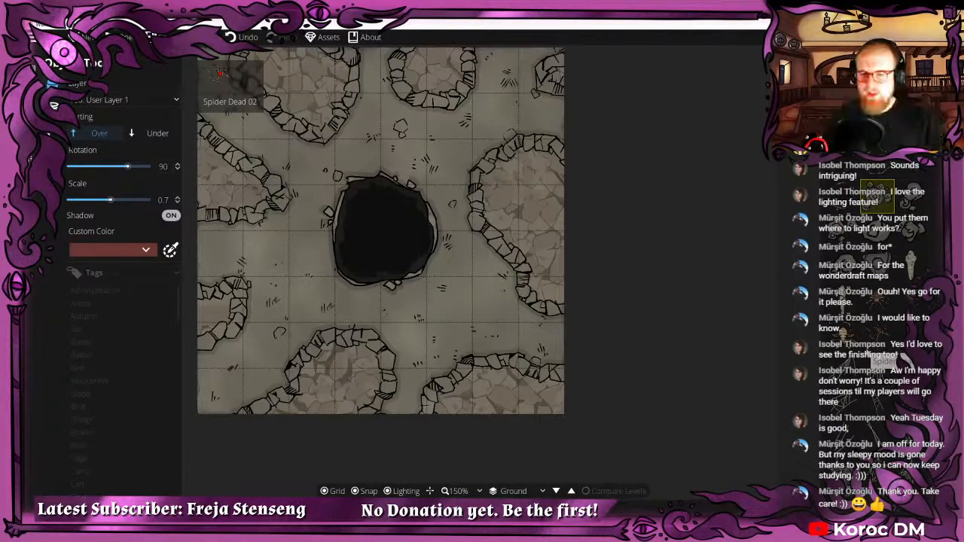
scroll(877, 301, "down", 3)
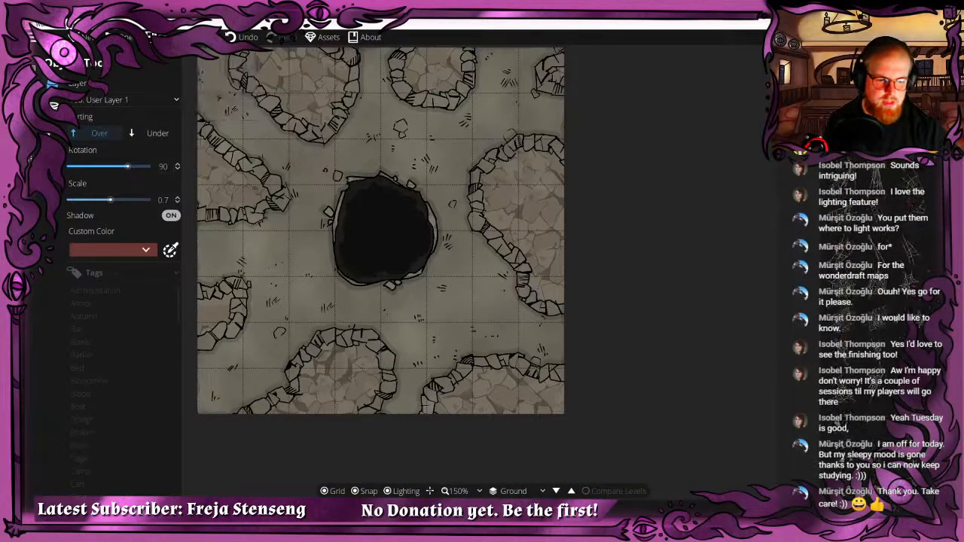
scroll(915, 311, "down", 5)
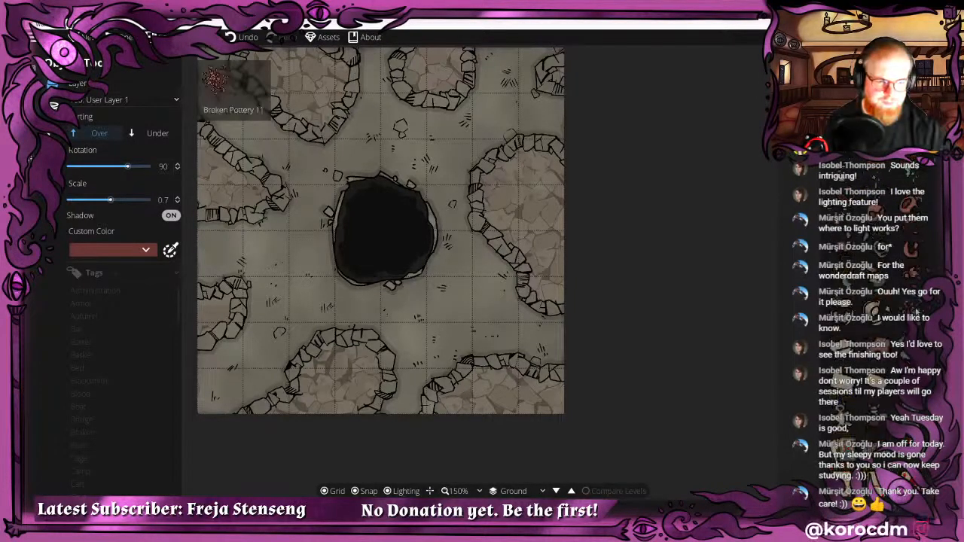
scroll(882, 257, "down", 3)
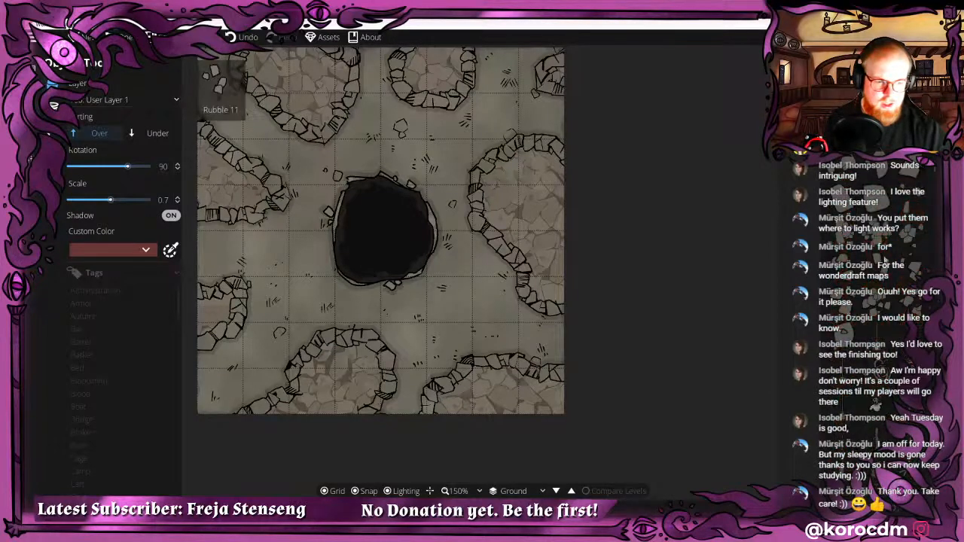
scroll(882, 256, "down", 3)
left_click(883, 256)
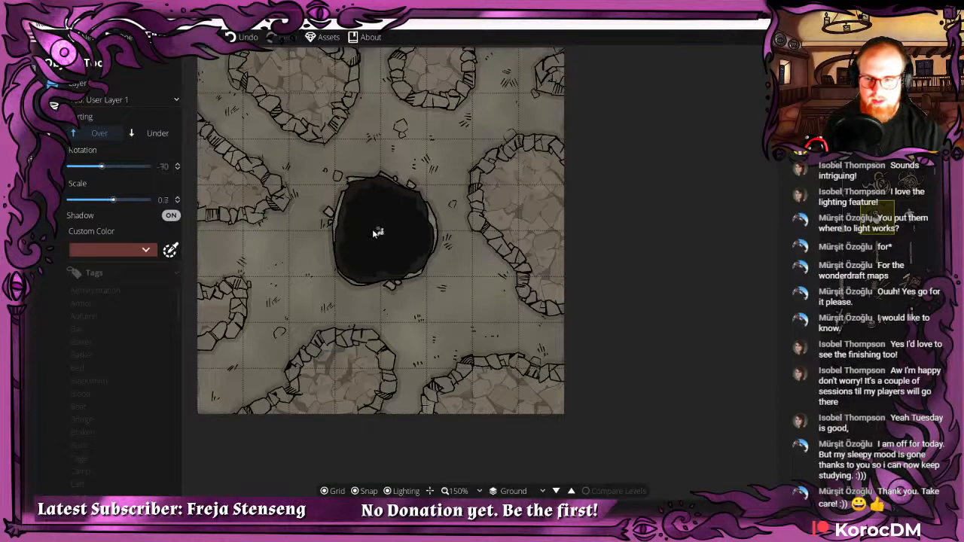
scroll(378, 233, "up", 5)
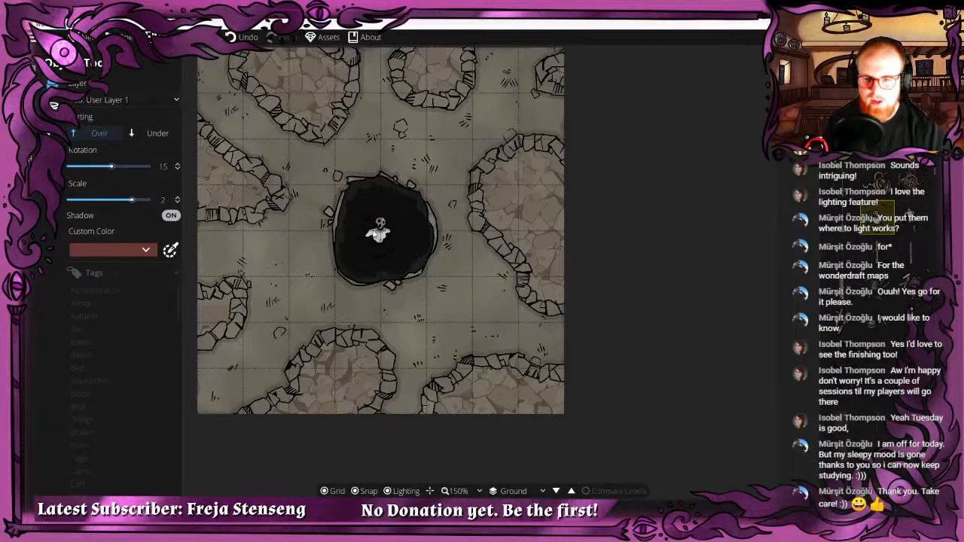
Turn off the object shadow and browse the object assets for something to put in the central hole.
scroll(376, 232, "down", 2)
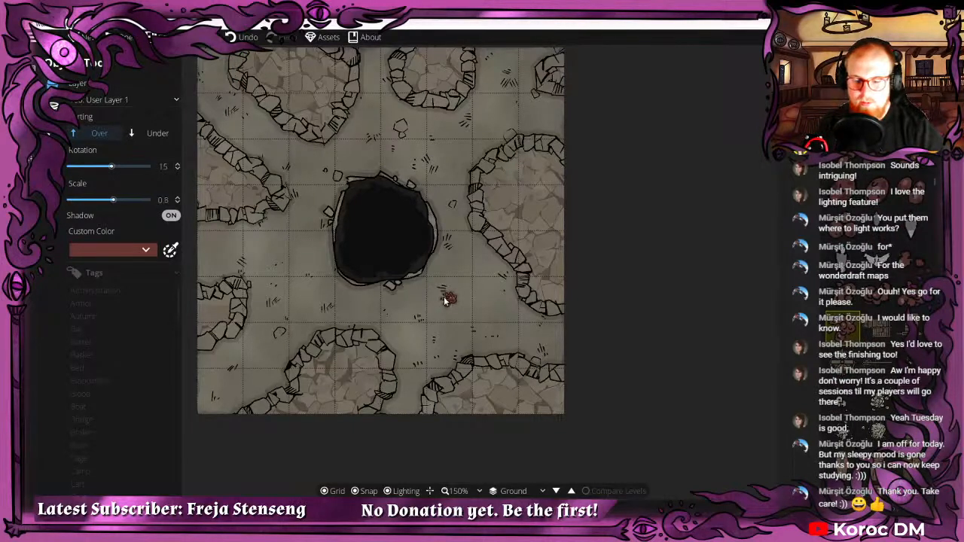
left_click(169, 216)
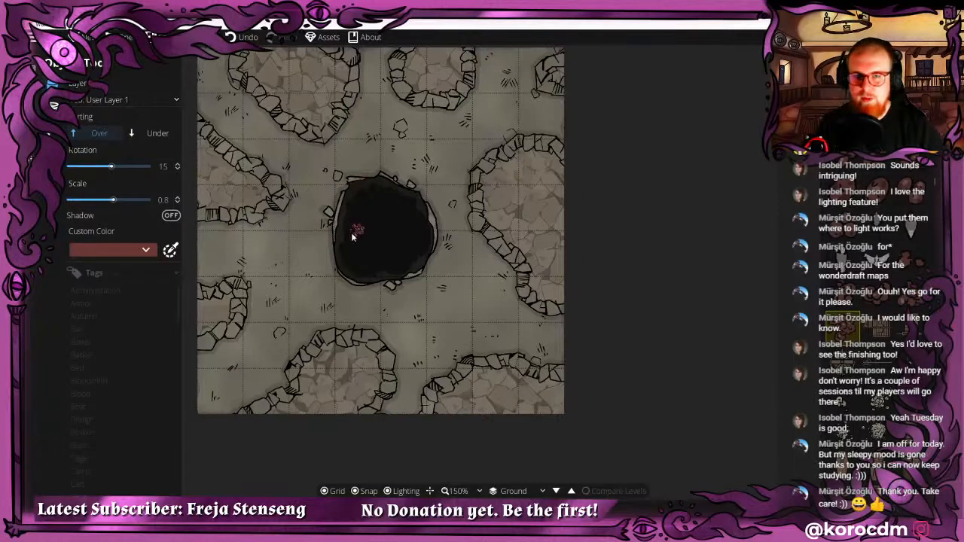
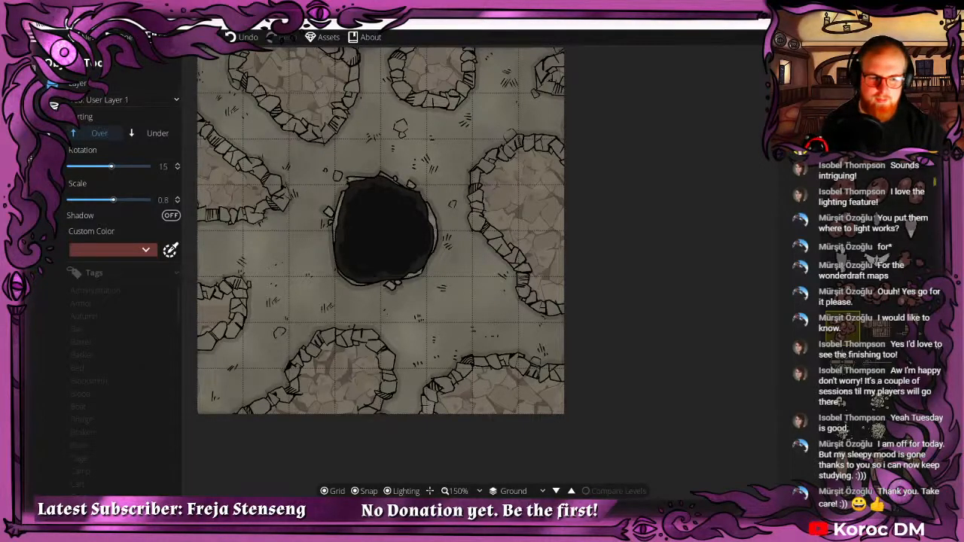
scroll(877, 338, "down", 3)
scroll(877, 339, "down", 4)
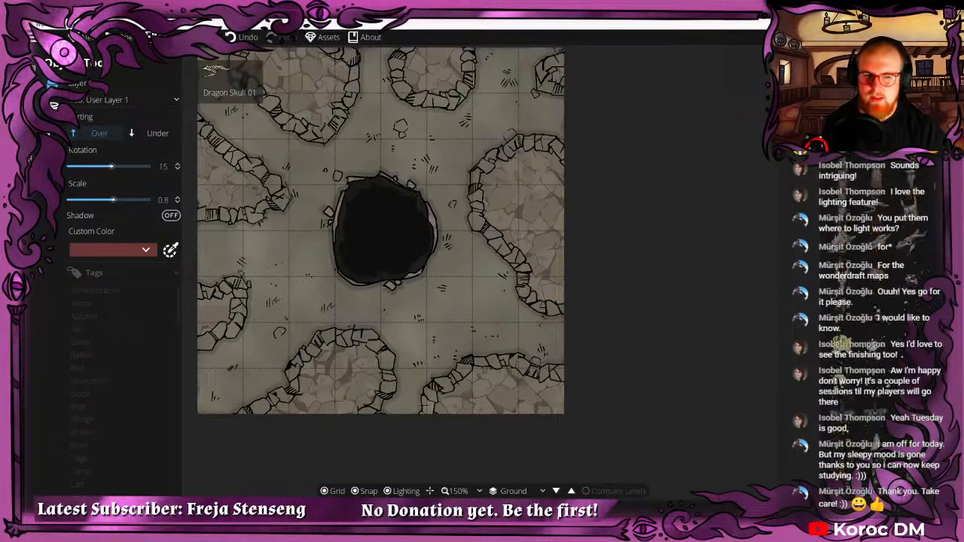
scroll(877, 339, "down", 5)
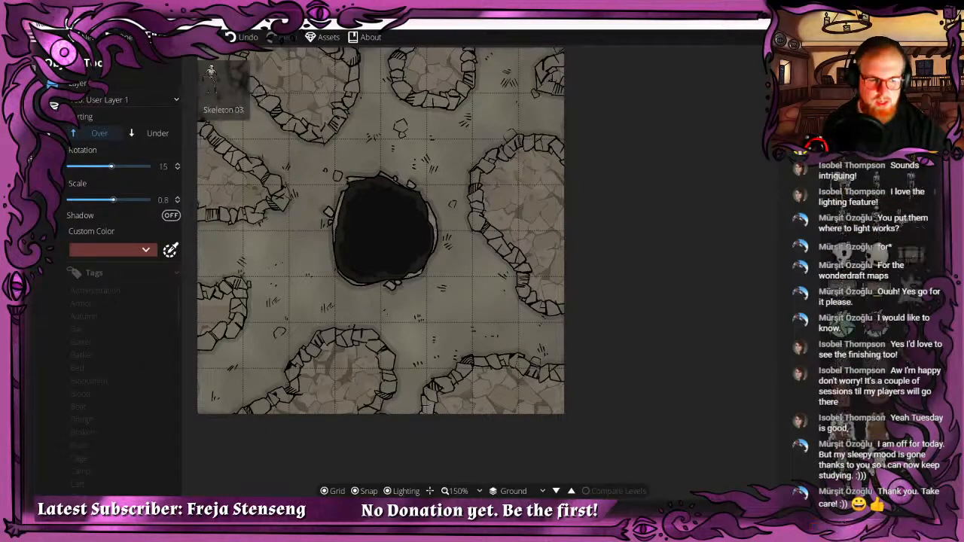
scroll(877, 339, "down", 4)
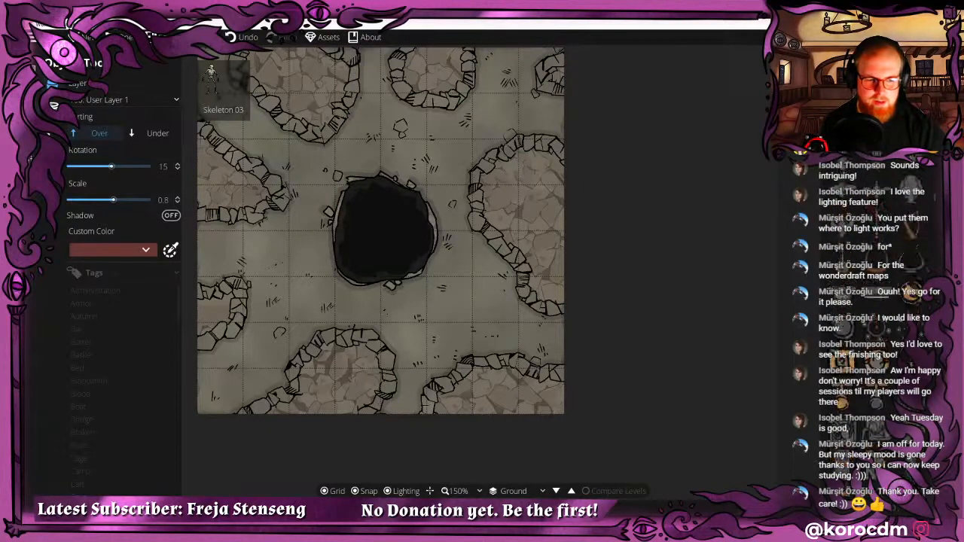
scroll(877, 339, "down", 4)
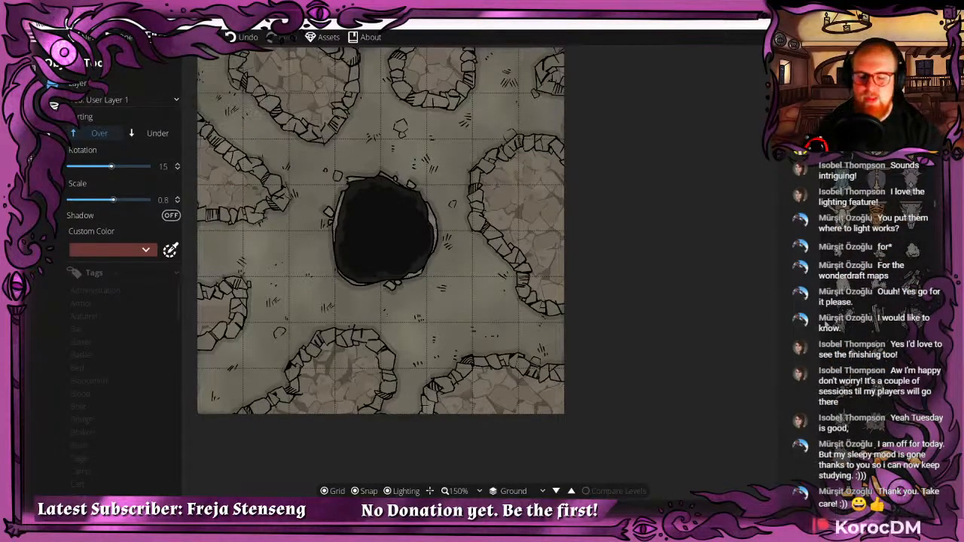
scroll(826, 323, "down", 4)
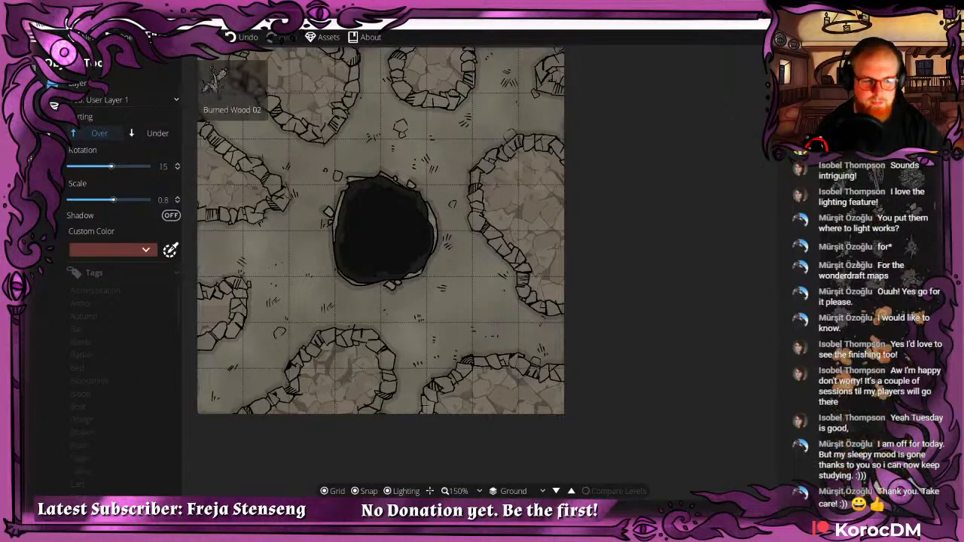
scroll(876, 257, "down", 5)
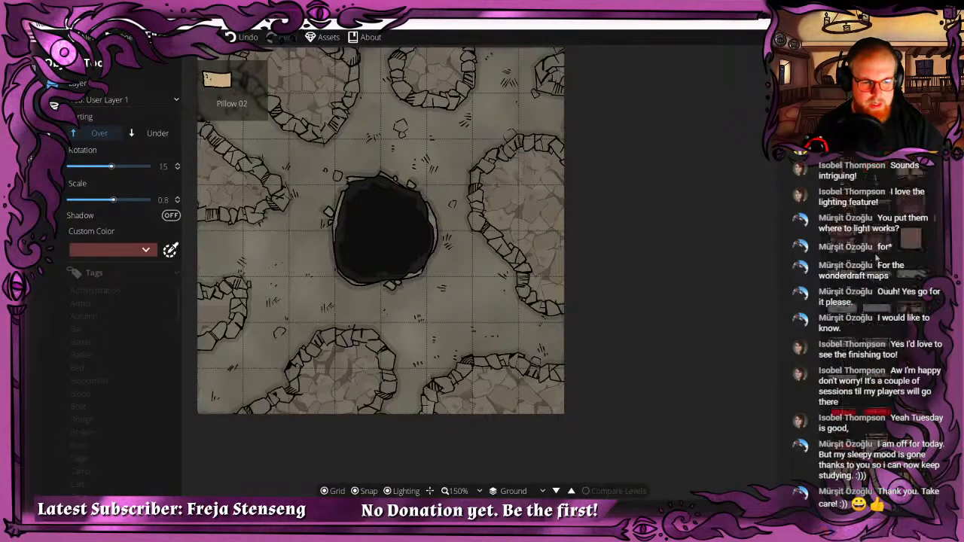
scroll(875, 257, "down", 5)
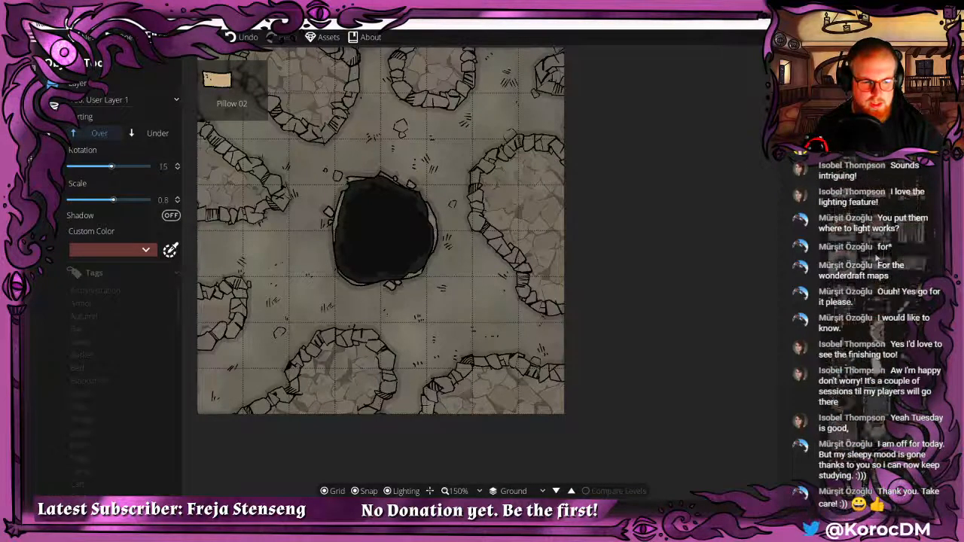
Place the pink toothed maw object in the central hole at rotation 60 and scale 1.4.
left_click(843, 212)
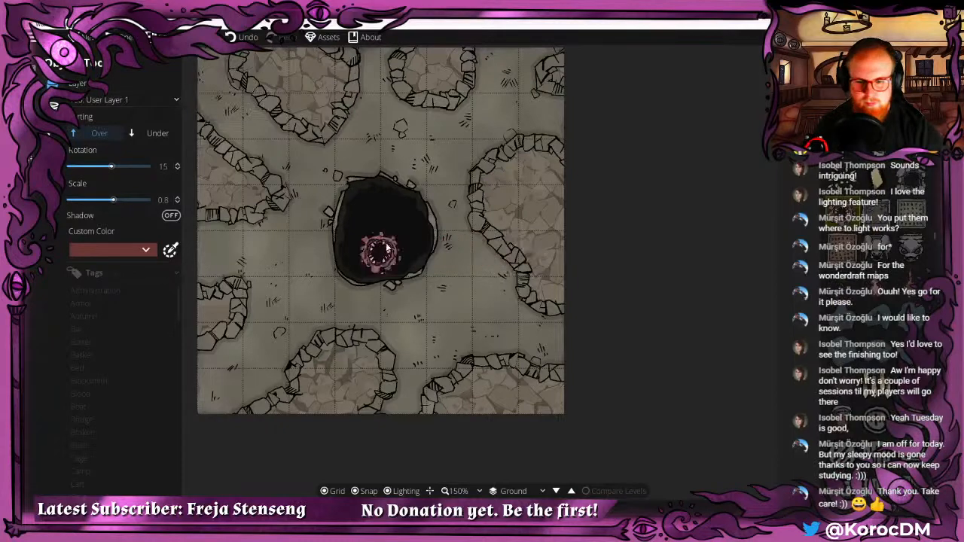
scroll(368, 226, "up", 9)
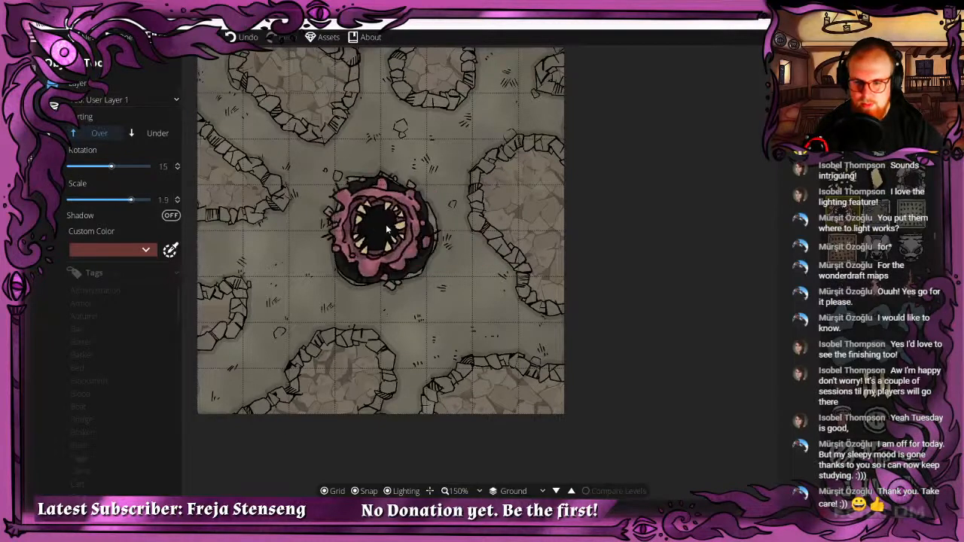
scroll(385, 228, "up", 2)
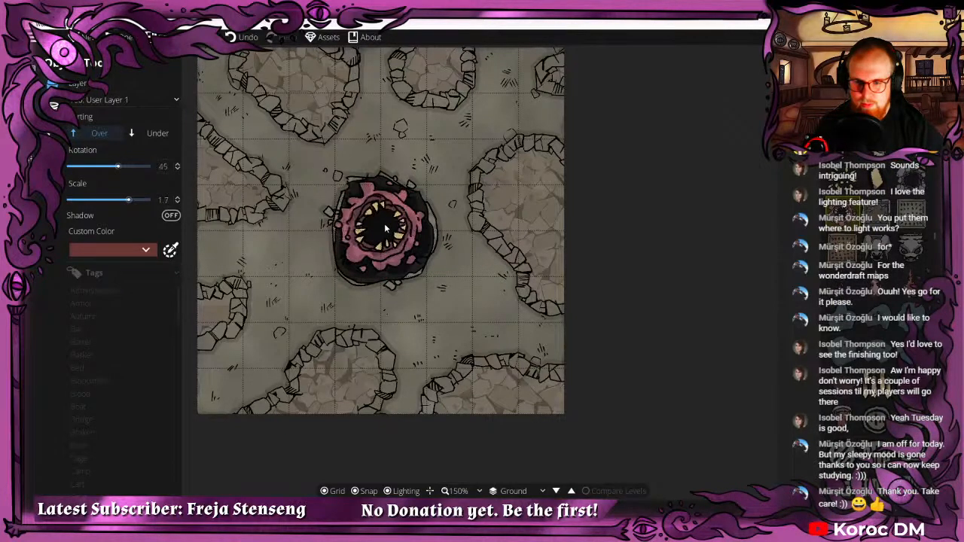
scroll(384, 228, "up", 2)
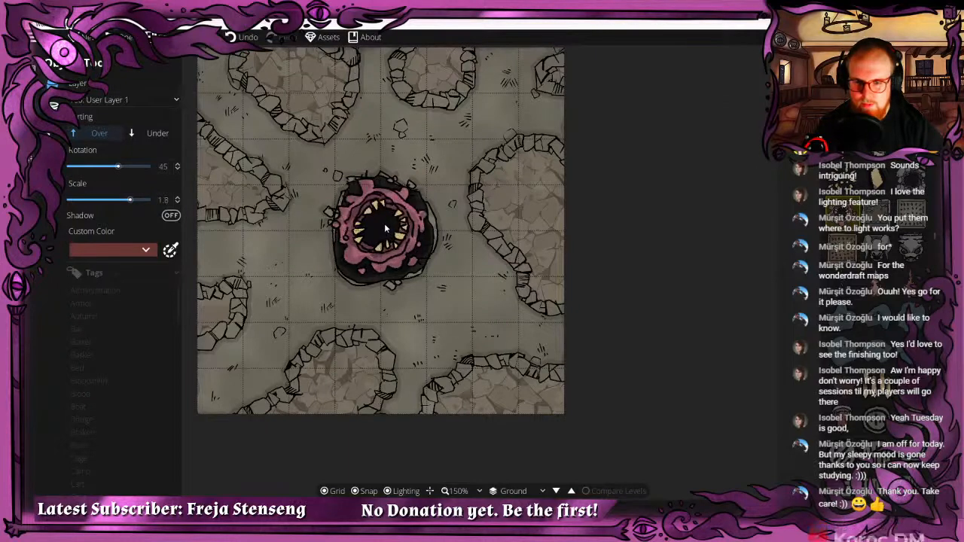
scroll(385, 229, "up", 6)
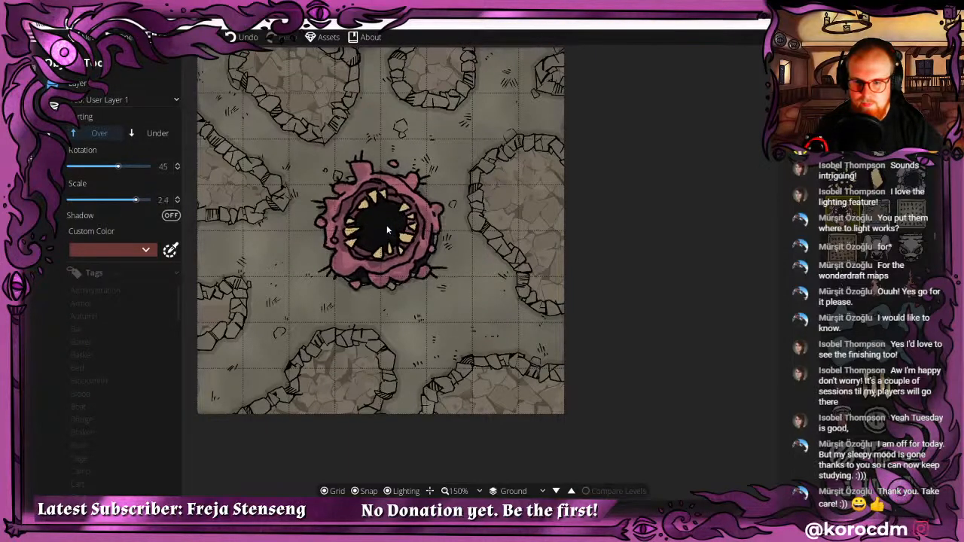
scroll(386, 224, "down", 1)
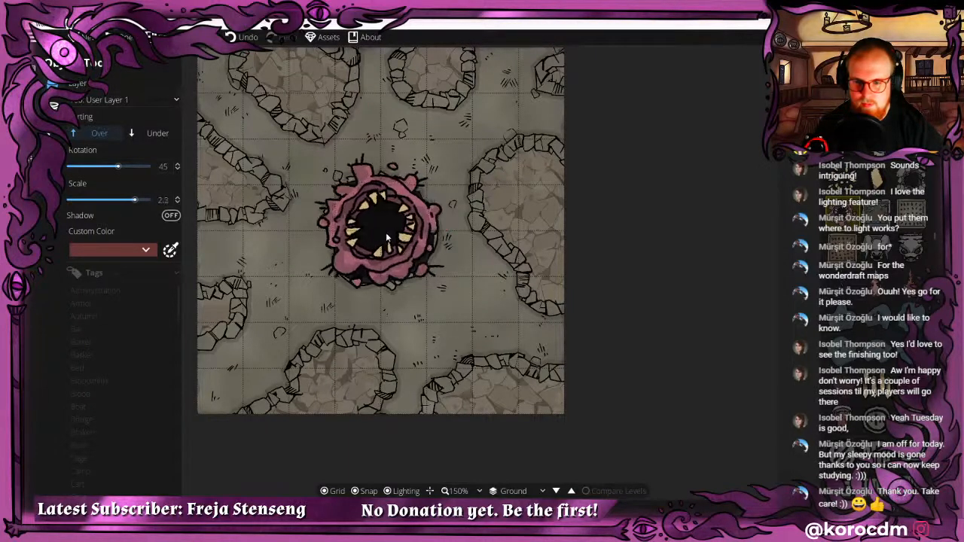
scroll(386, 237, "up", 1)
scroll(386, 237, "down", 3)
scroll(386, 237, "up", 2)
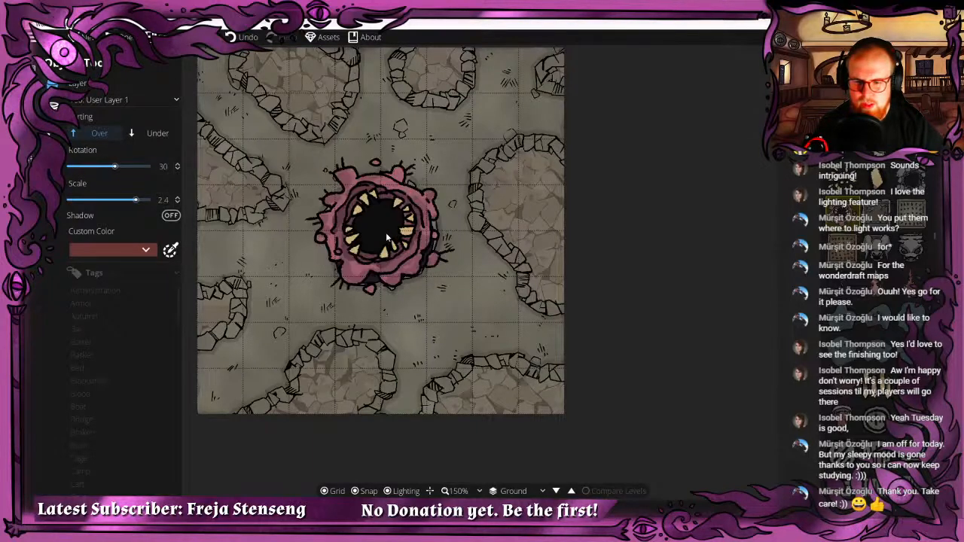
scroll(386, 237, "down", 11)
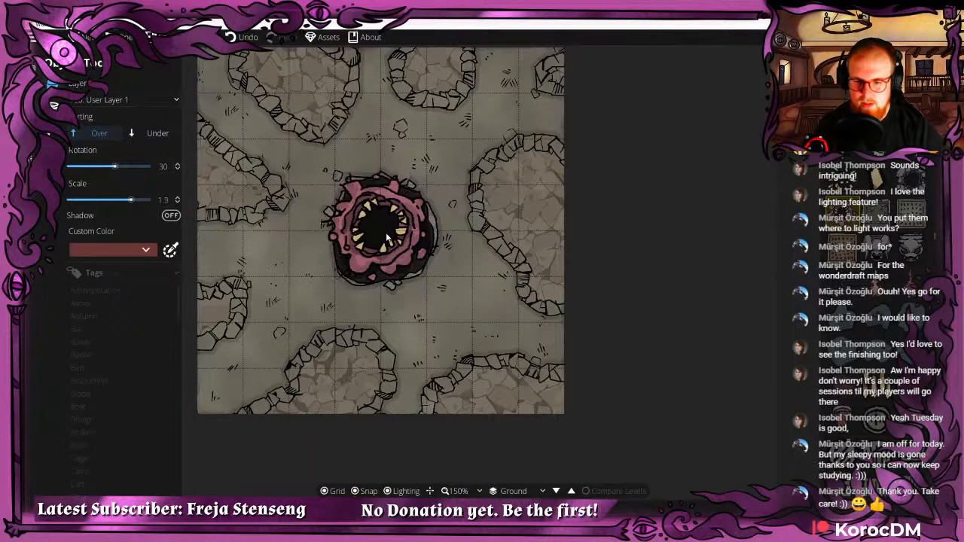
scroll(386, 237, "up", 2)
scroll(386, 237, "down", 2)
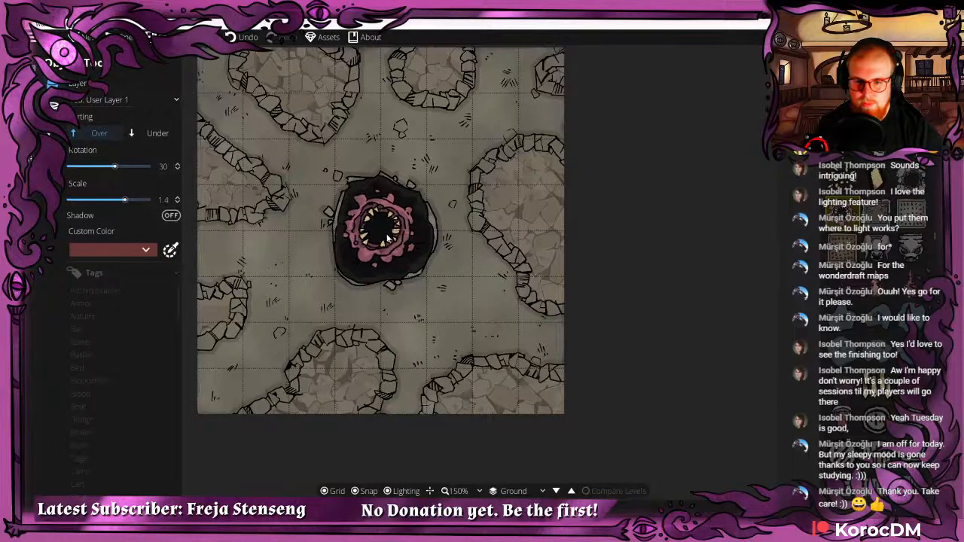
scroll(386, 237, "up", 3)
scroll(386, 238, "down", 1)
left_click(386, 237)
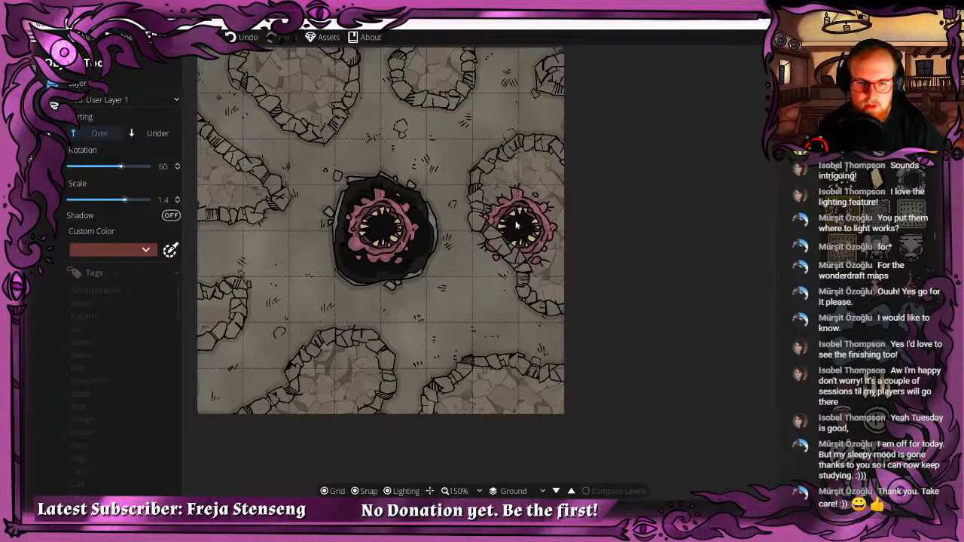
Turn off snapping, try gore objects over the maw down to scale 0.8 at rotation -30, and browse other objects.
scroll(403, 231, "down", 3)
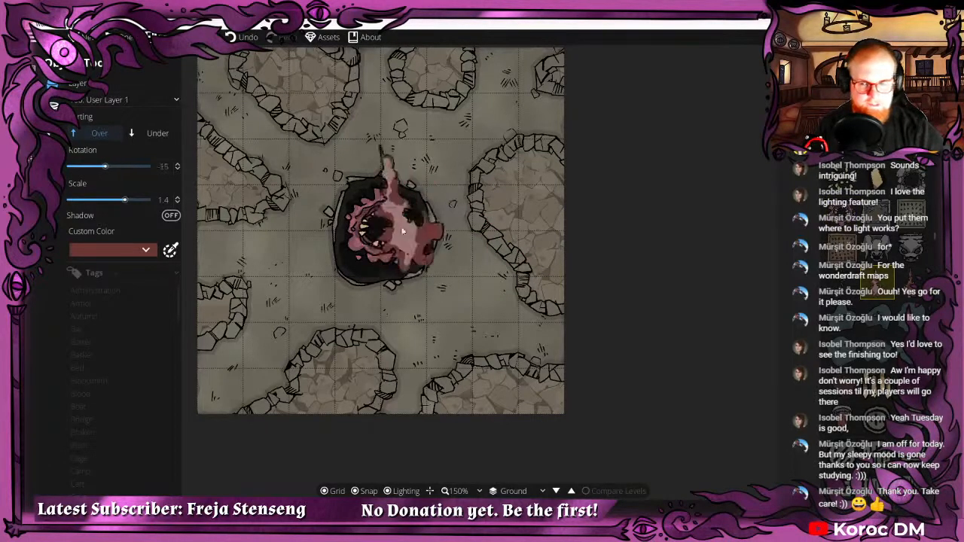
scroll(403, 231, "down", 4)
scroll(427, 277, "up", 2)
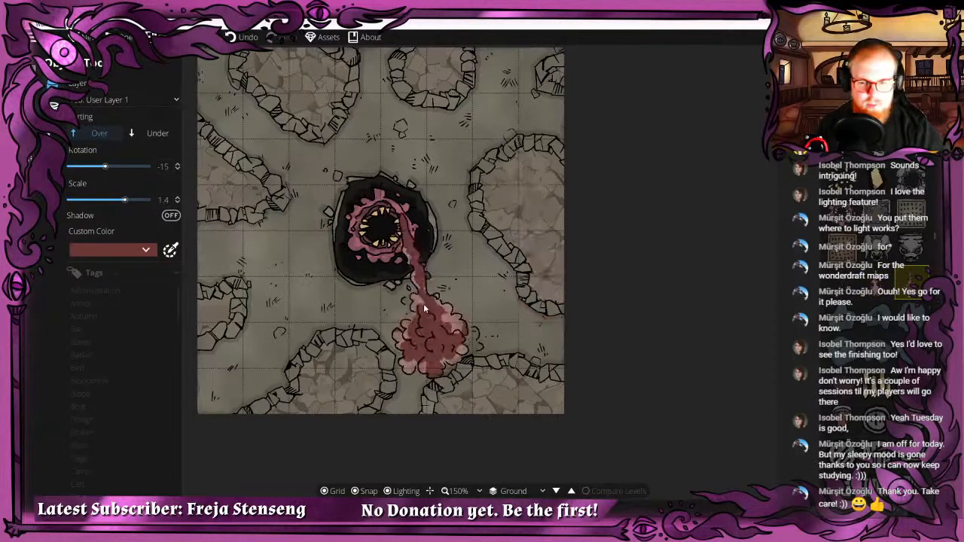
scroll(423, 303, "down", 6)
scroll(417, 272, "down", 1)
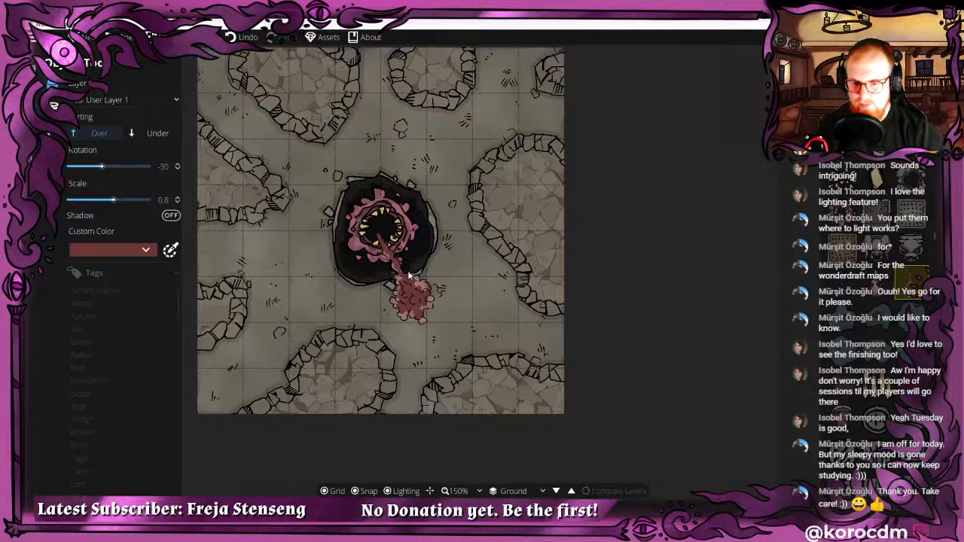
left_click(354, 491)
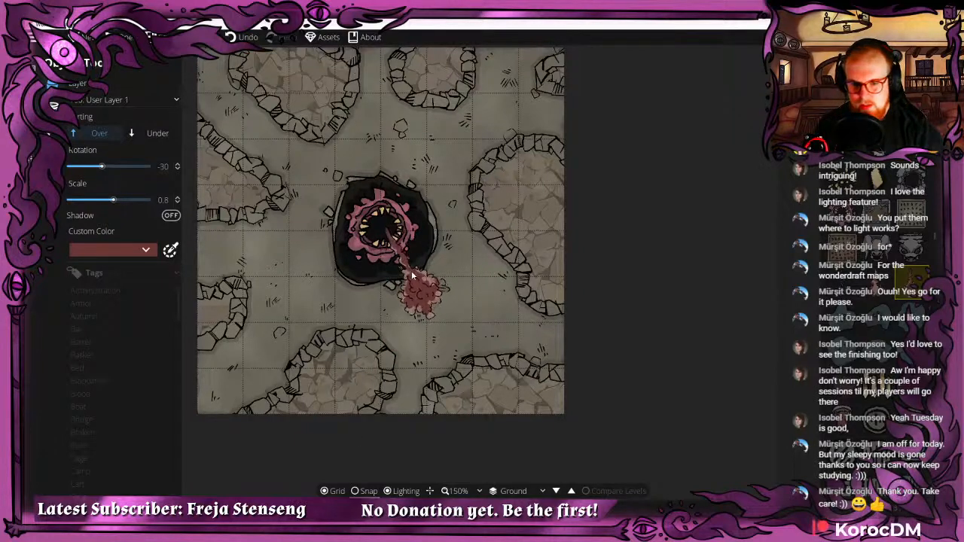
scroll(871, 320, "down", 1)
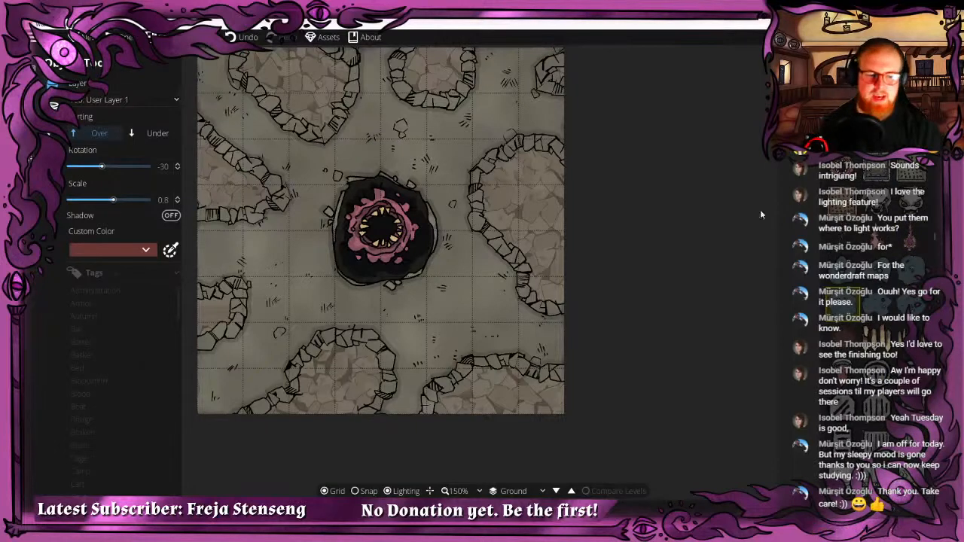
scroll(887, 304, "down", 3)
scroll(887, 304, "down", 5)
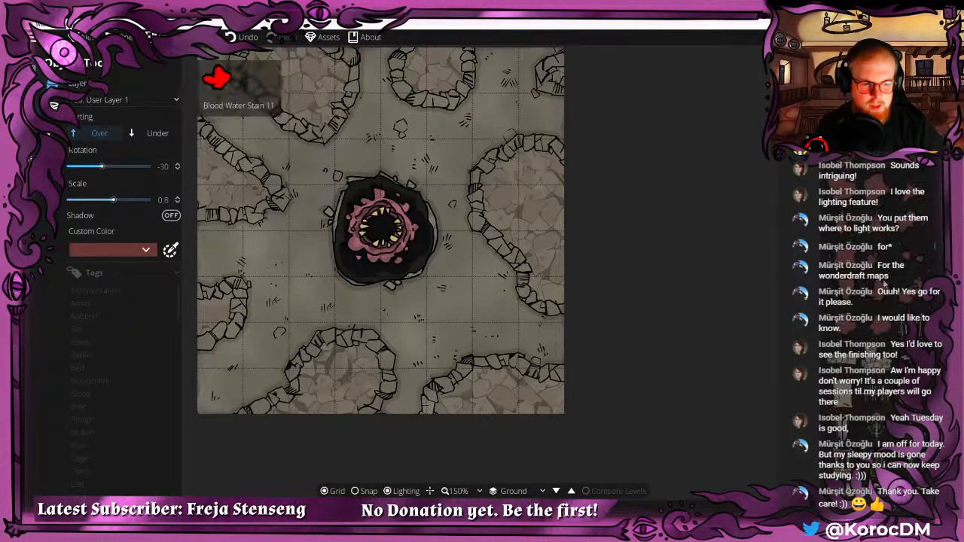
Switch to the Path Tool, choose the faint brown track path, and set its width to the maximum of 5.
left_click_drag(311, 259, 271, 251)
left_click_drag(266, 195, 439, 220)
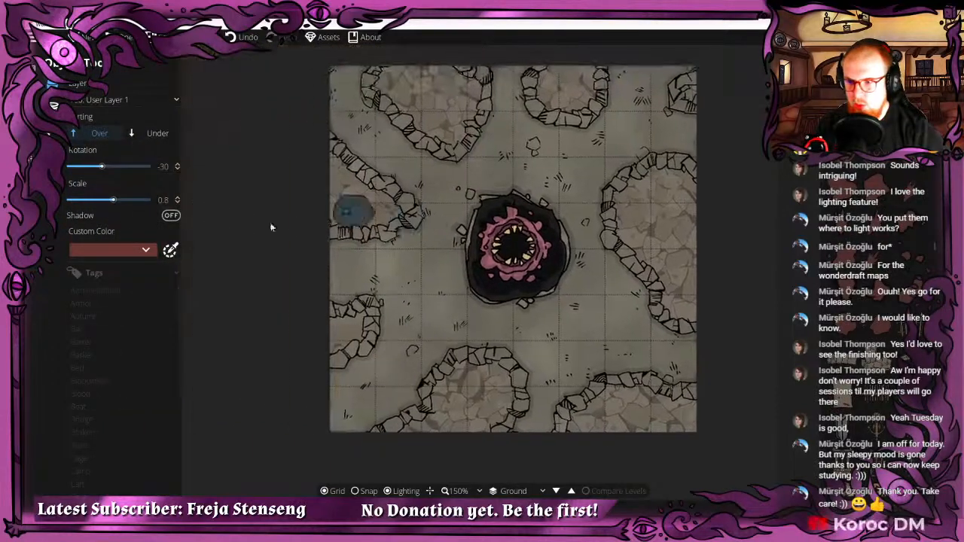
left_click(36, 67)
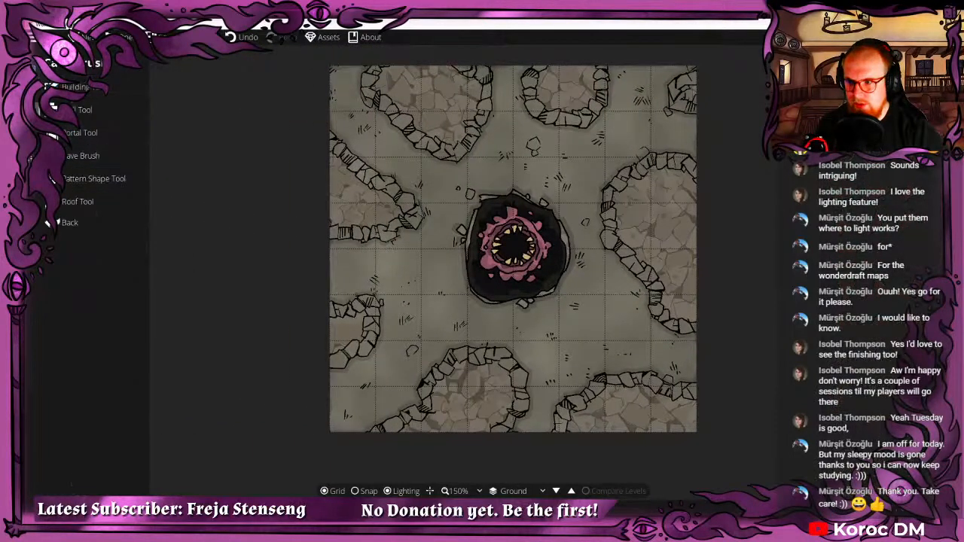
left_click(38, 96)
left_click(78, 150)
scroll(148, 282, "down", 1)
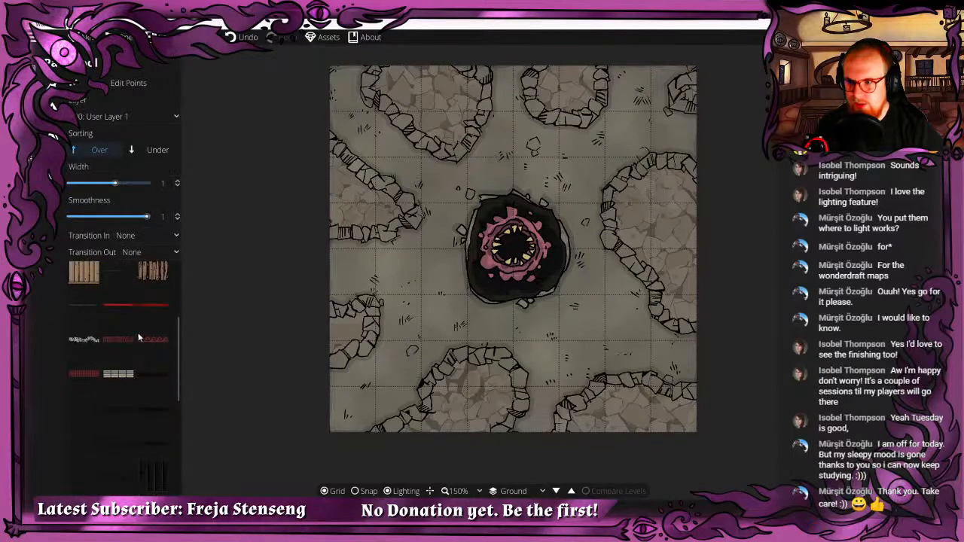
left_click(119, 389)
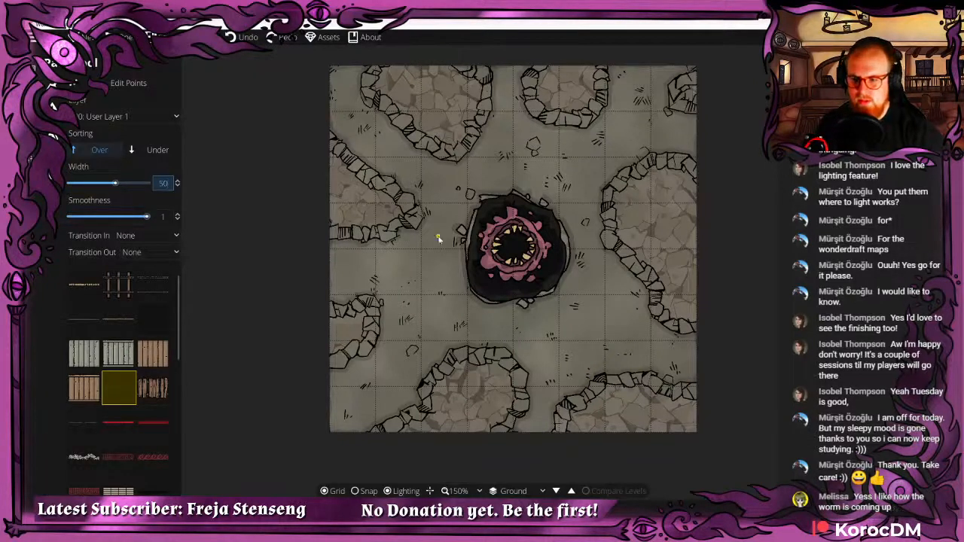
key("Return")
Draw a curved brown track from the map's lower-left corner to the central hole, replacing a first trial stroke.
left_click_drag(424, 311, 379, 409)
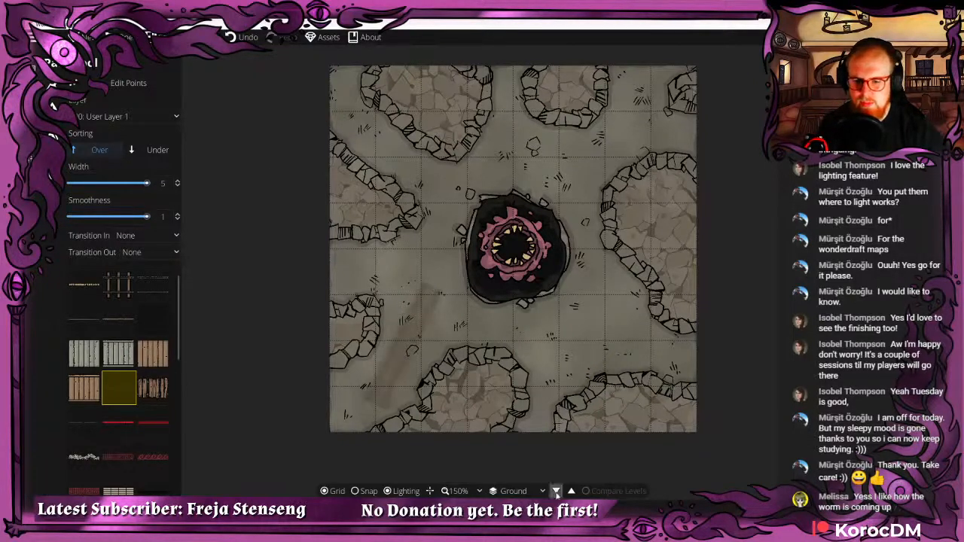
key("ctrl+z")
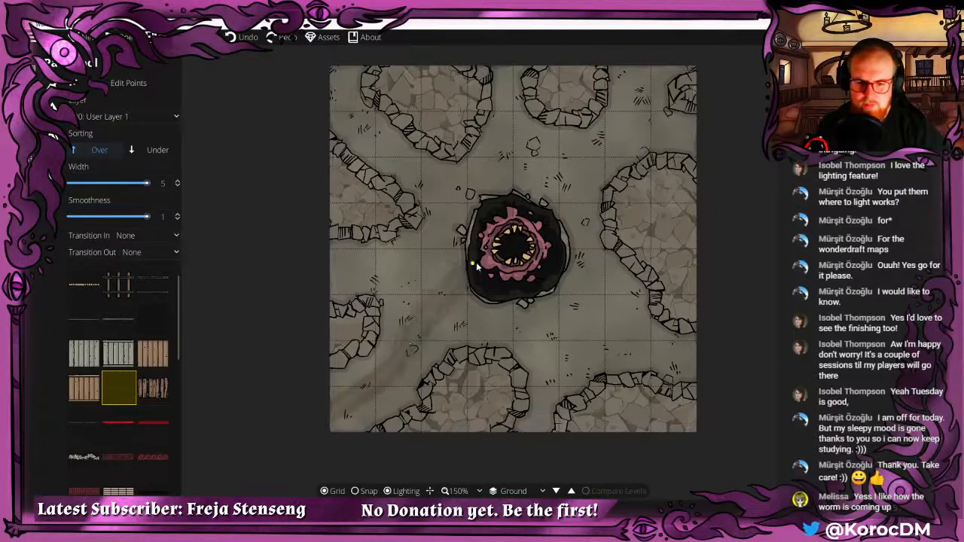
left_click(490, 337)
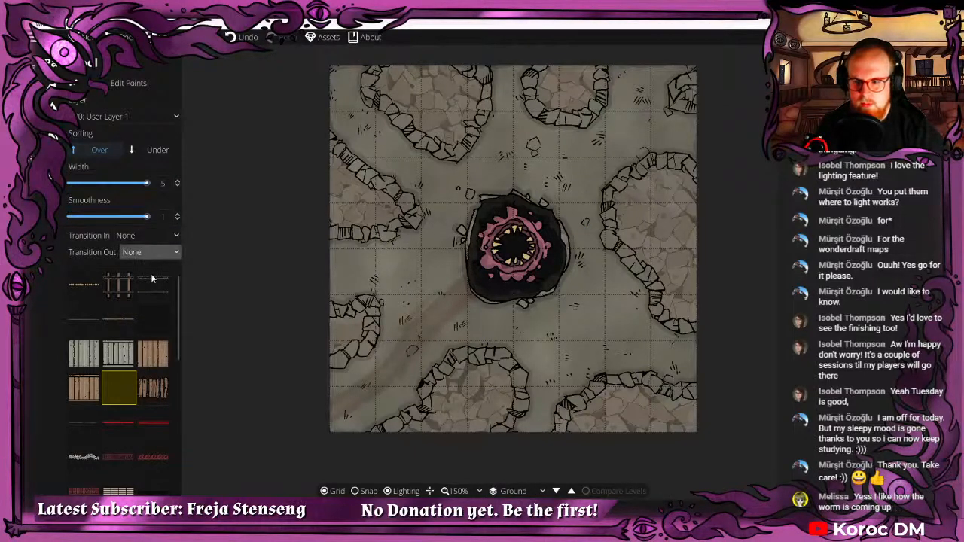
Draw more curved tracks through the upper tunnels and from the top edge past the hole to the lower-right tunnel.
scroll(112, 429, "down", 3)
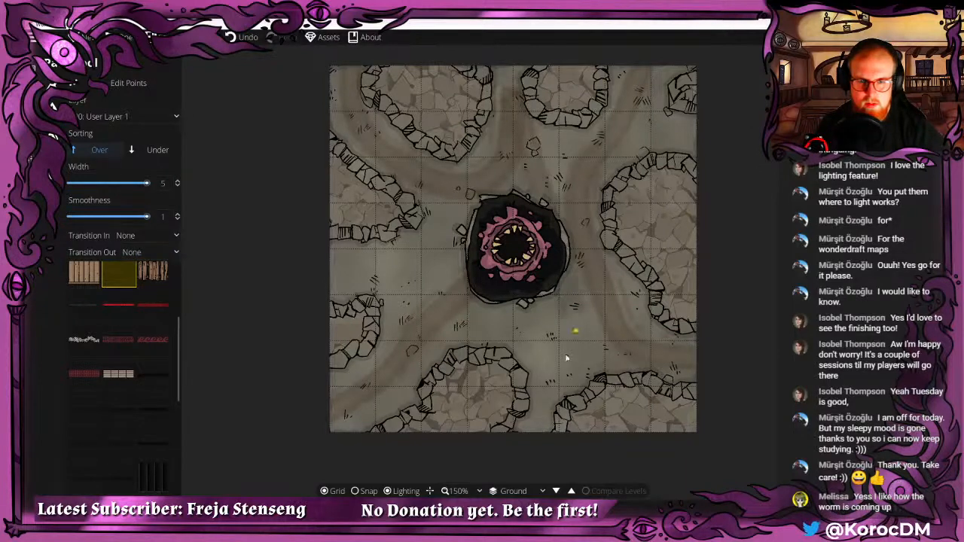
right_click(493, 33)
left_click(452, 42)
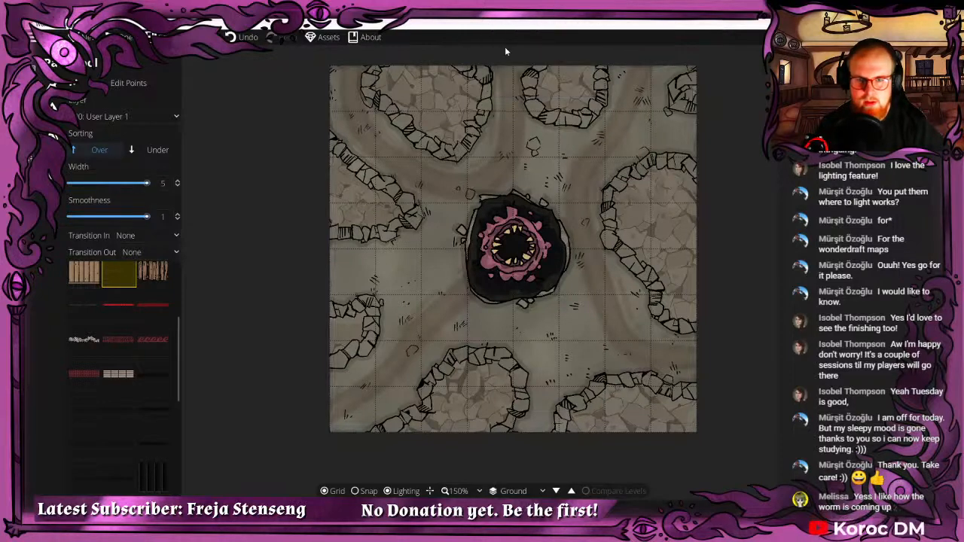
Draw a curved brown track from the map's left edge, passing below the central hole, to the lower tunnel at the bottom edge.
left_click_drag(394, 149, 391, 172)
left_click_drag(325, 312, 329, 239)
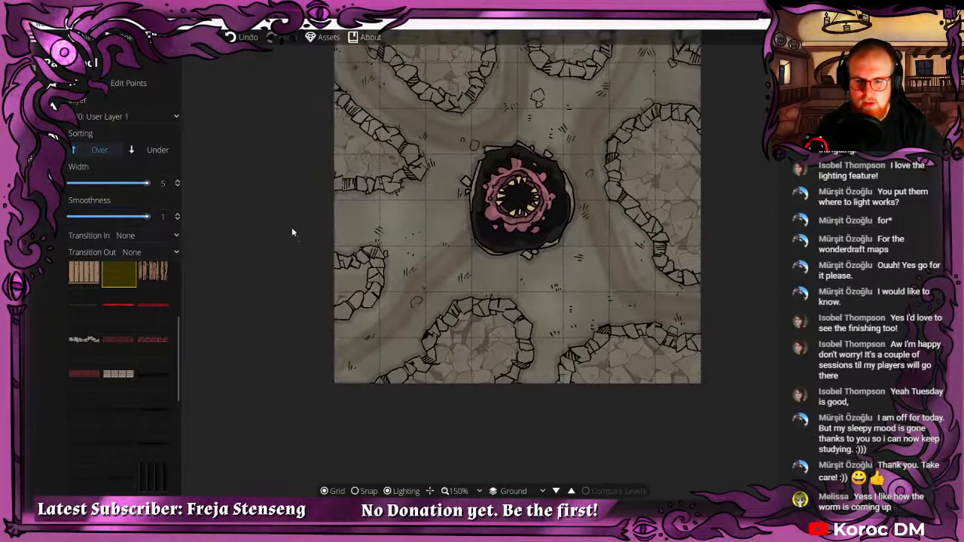
left_click(291, 226)
left_click(399, 218)
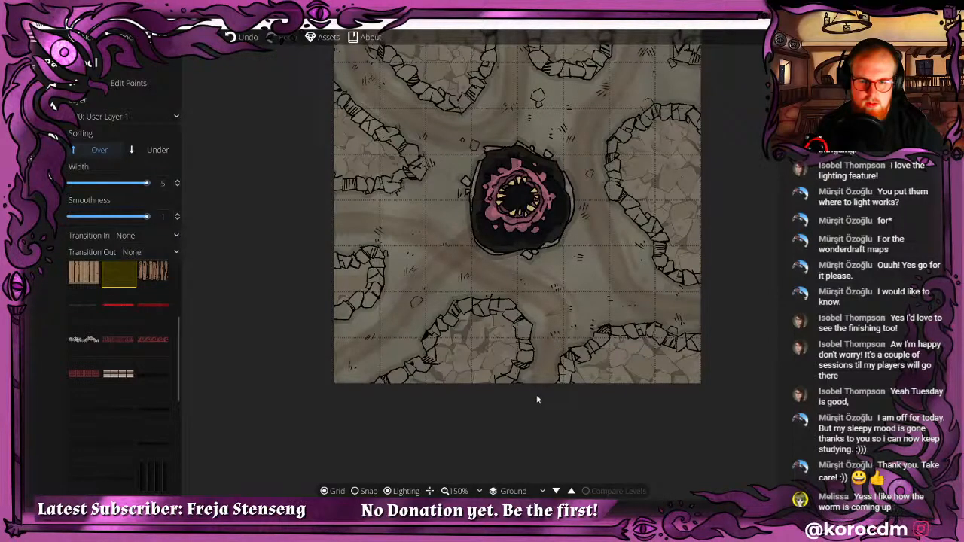
key("ctrl+z")
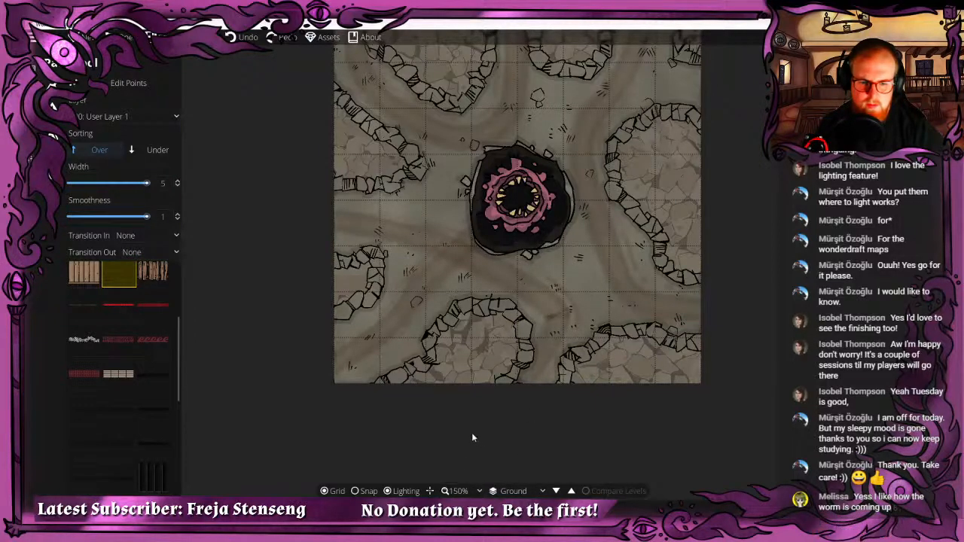
key("ctrl+y")
key("ctrl+z")
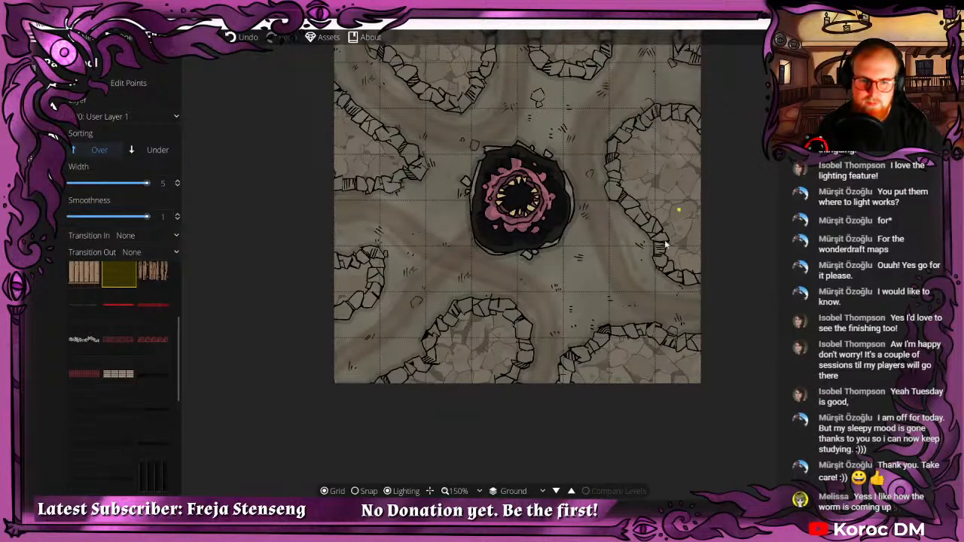
Browse the available paths and select the red blood smear path.
left_click_drag(640, 271, 520, 284)
scroll(521, 284, "down", 1)
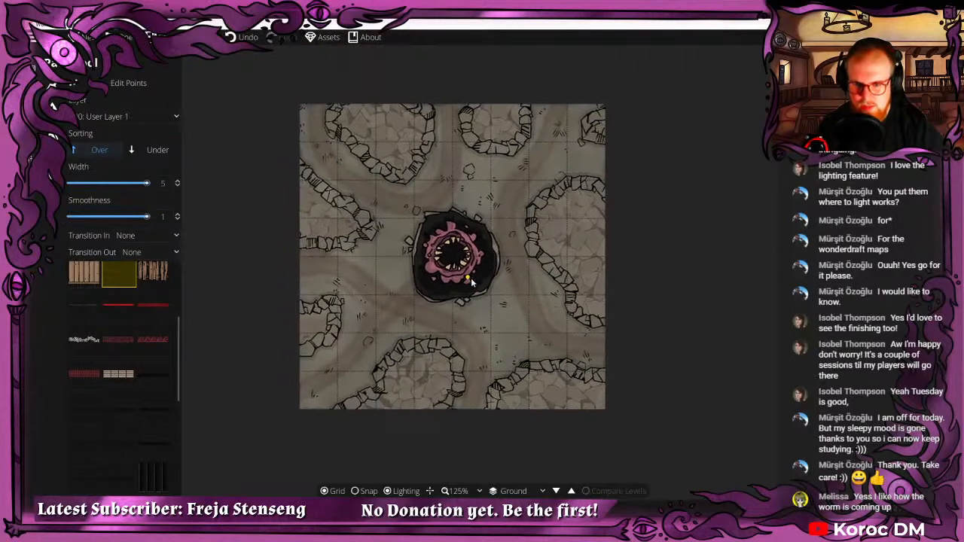
scroll(117, 356, "up", 1)
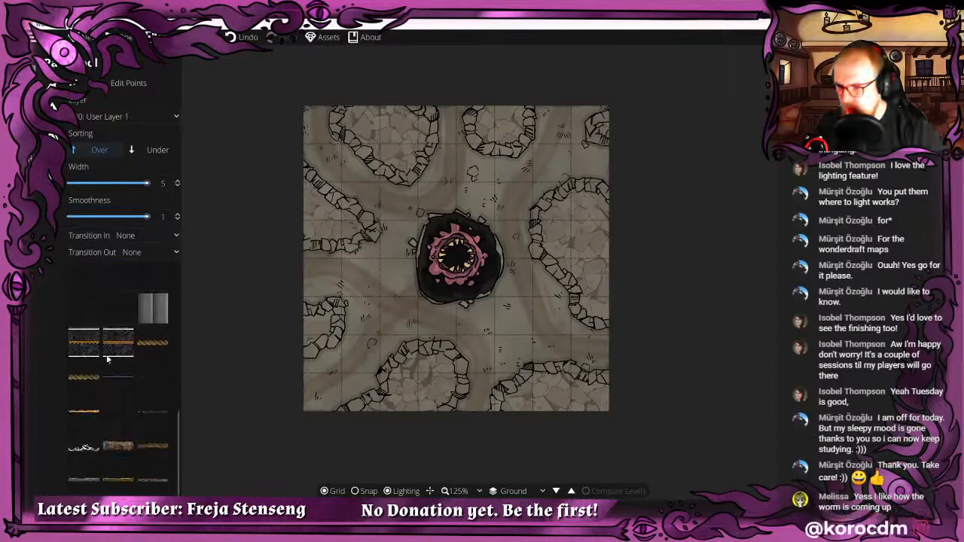
scroll(140, 366, "up", 1)
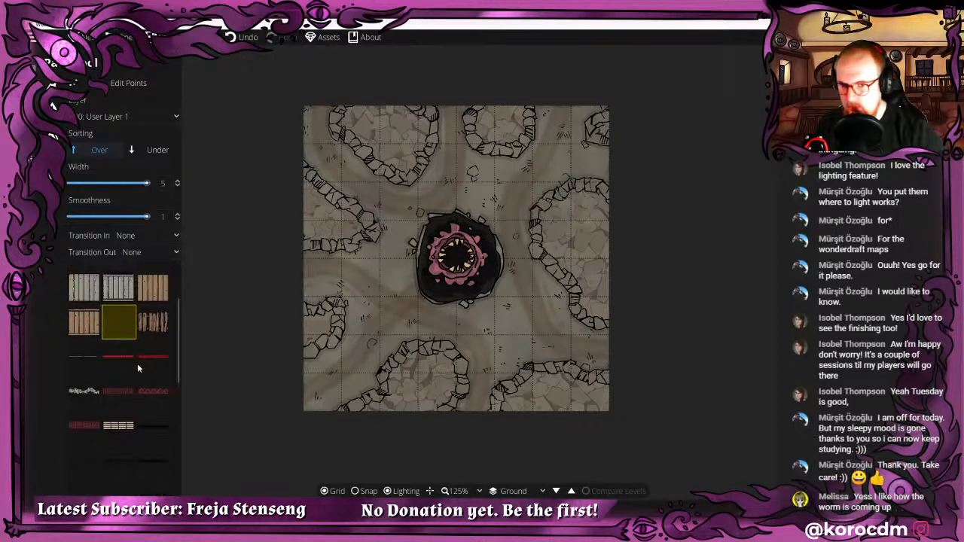
scroll(137, 368, "up", 1)
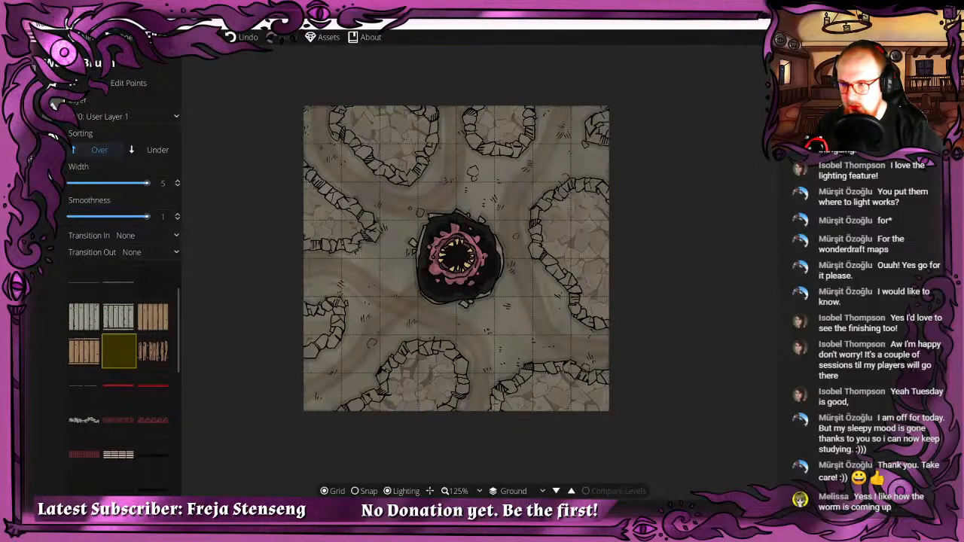
scroll(139, 397, "down", 5)
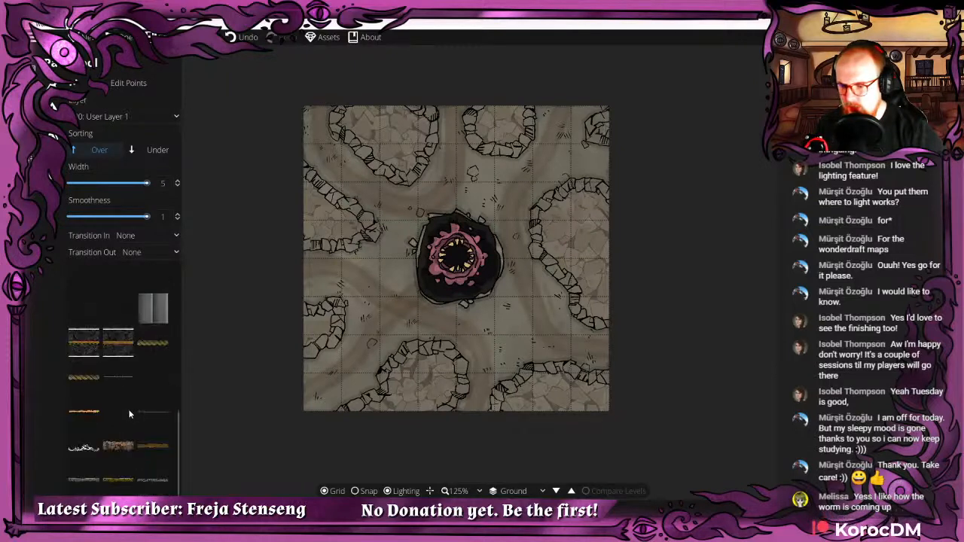
scroll(134, 391, "up", 5)
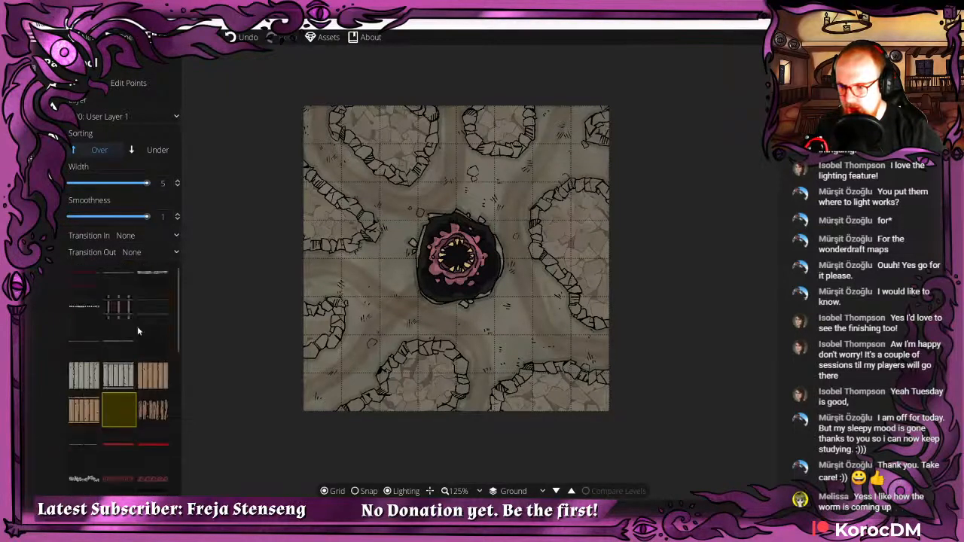
left_click(85, 278)
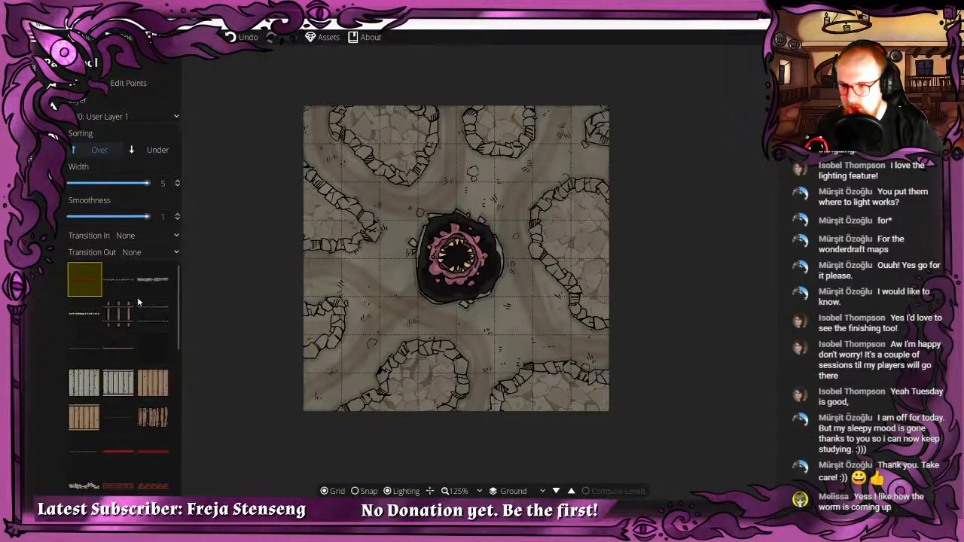
Try a blood smear stroke at width 5 in from the map's right edge, and undo it.
left_click(610, 163)
left_click(555, 161)
right_click(556, 161)
key("ctrl+z")
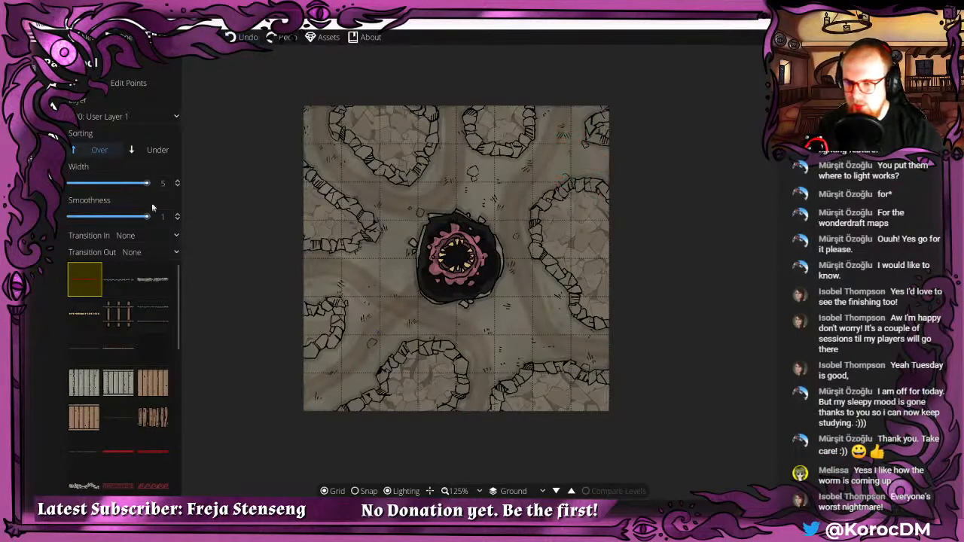
Set the path width to 1 and draw a red blood trail from the map's right edge to just above the central hole.
type("1")
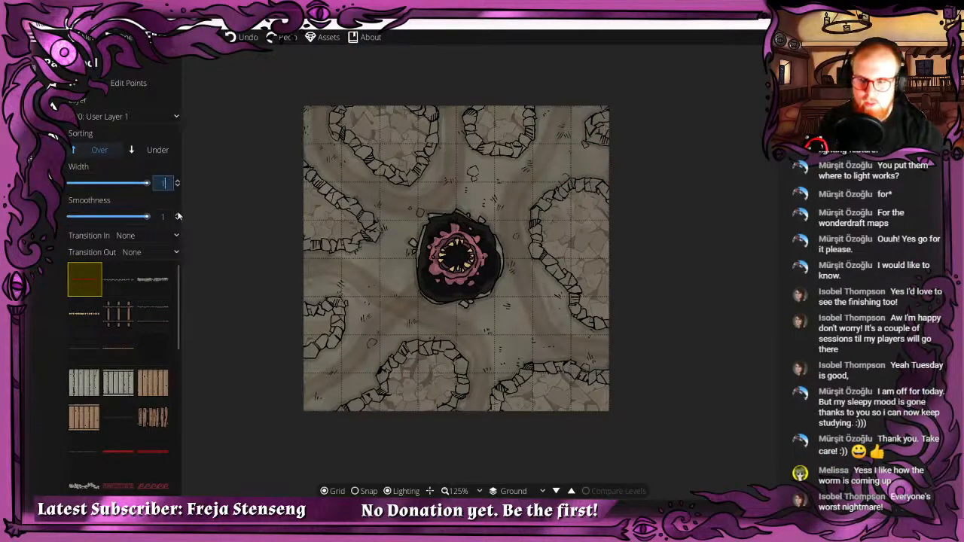
key("Return")
left_click(550, 171)
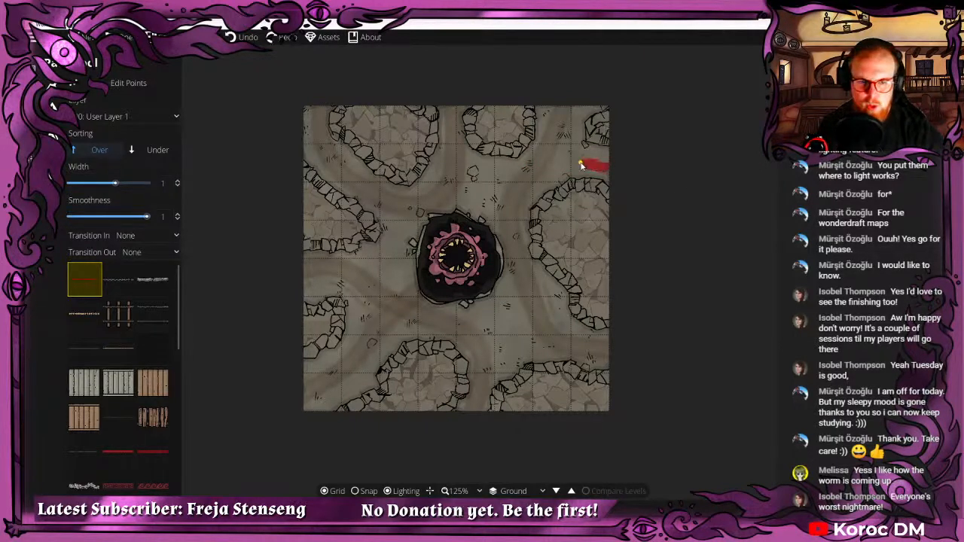
double_click(487, 188)
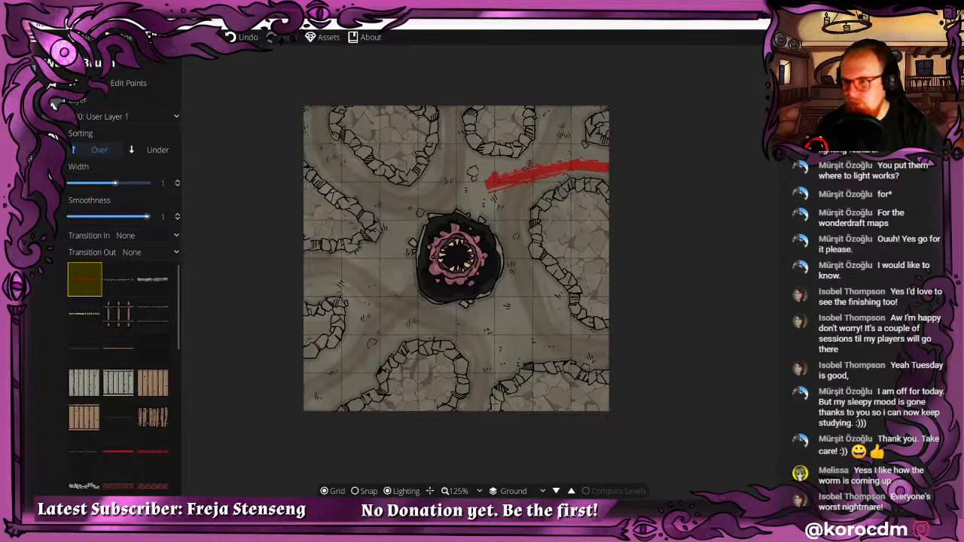
Switch to the Object Tool and try a yellow-clothed corpse at the end of the blood trail, scaled up to 1.1.
left_click(53, 106)
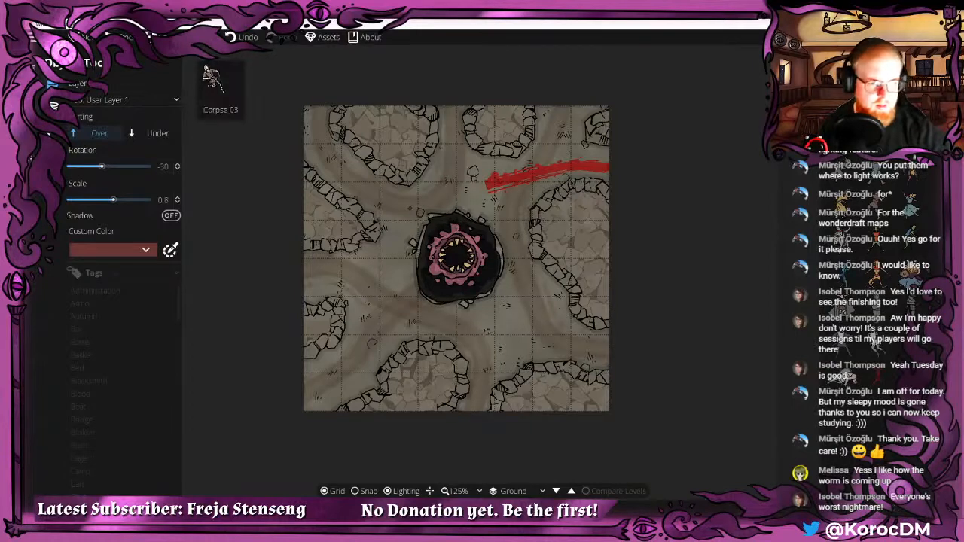
left_click(844, 205)
scroll(473, 187, "up", 3)
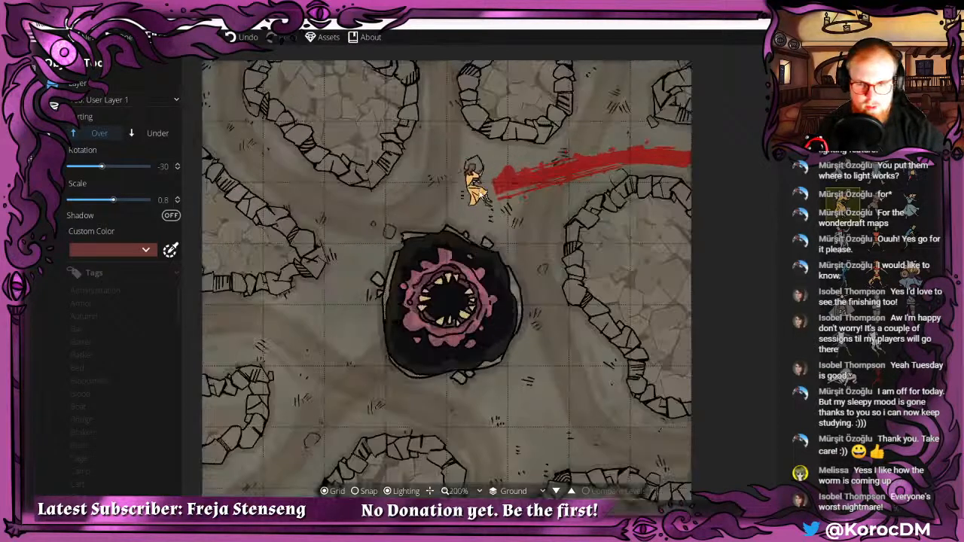
scroll(486, 188, "up", 4)
scroll(498, 192, "down", 2)
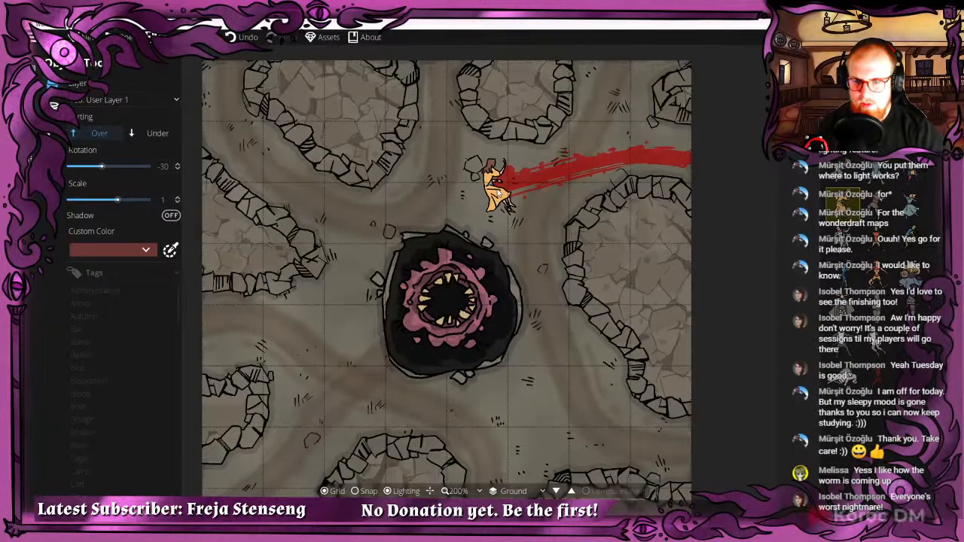
scroll(500, 190, "up", 1)
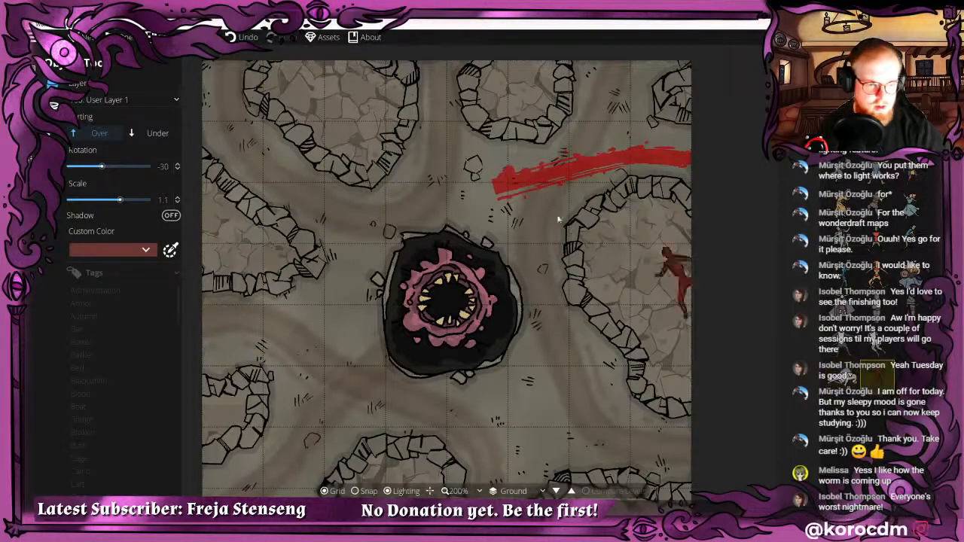
right_click(503, 198)
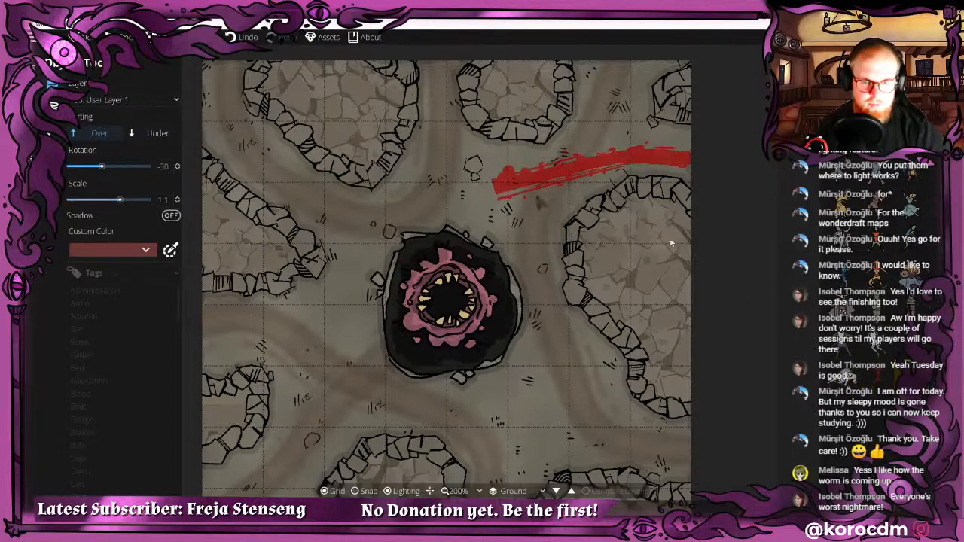
Try the flayed red body at the end of the blood trail at scales 1.5 and 1.3.
left_click(877, 376)
scroll(493, 196, "up", 4)
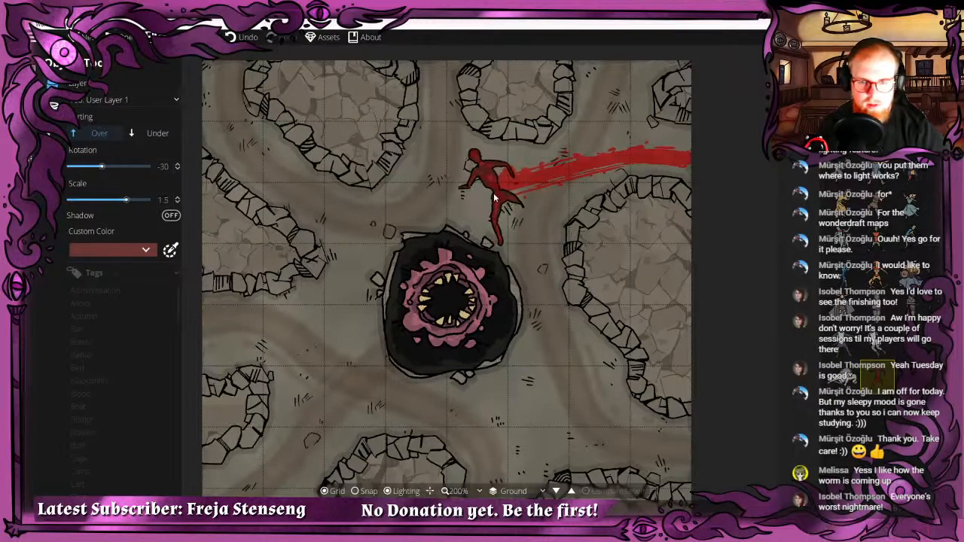
scroll(494, 197, "down", 2)
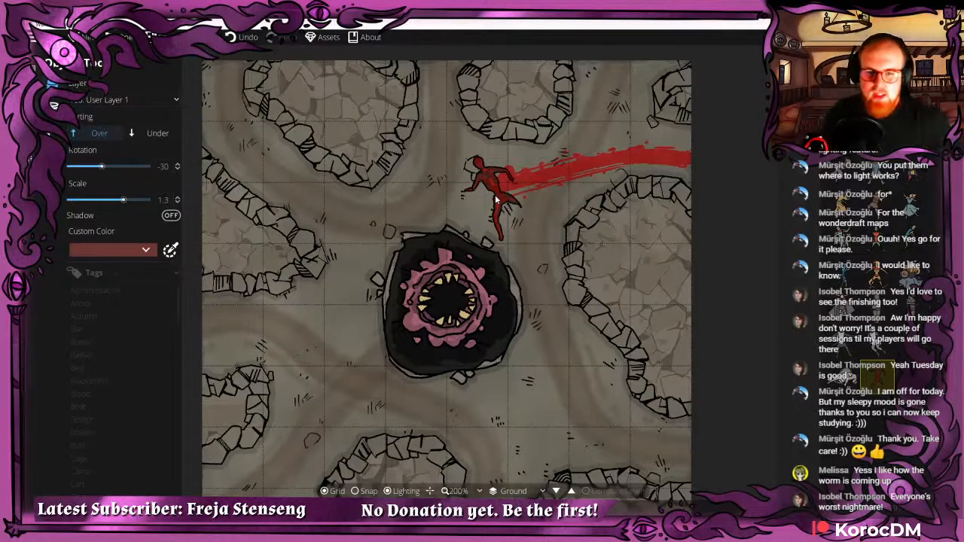
right_click(495, 198)
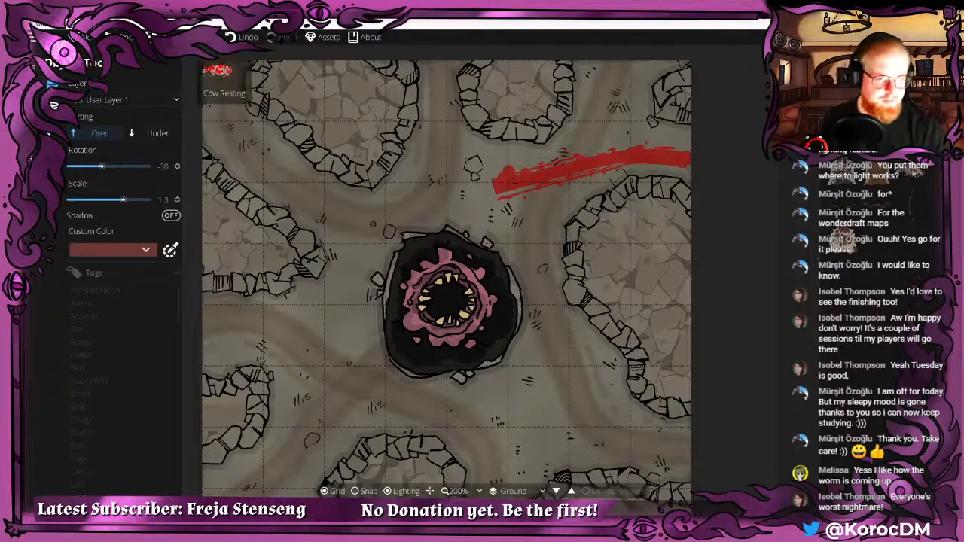
Try a red-tinted cow over the blood trail at rotation -105 and scale 0.8.
left_click(878, 170)
scroll(480, 190, "down", 5)
scroll(480, 190, "down", 5)
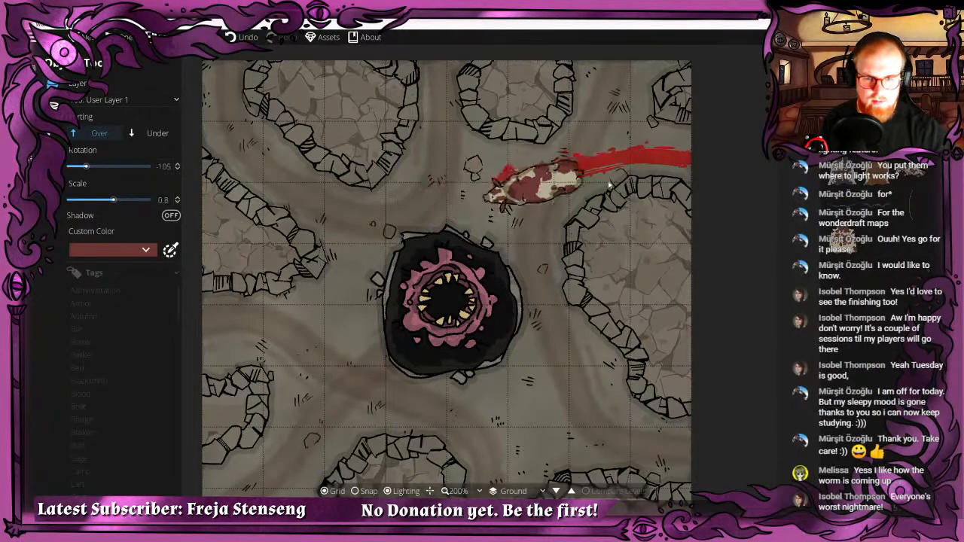
Select the other, spotted cow object, and change its custom color to black at rotation 0 and scale 0.9.
left_click(911, 178)
scroll(506, 194, "up", 4)
scroll(497, 199, "up", 3)
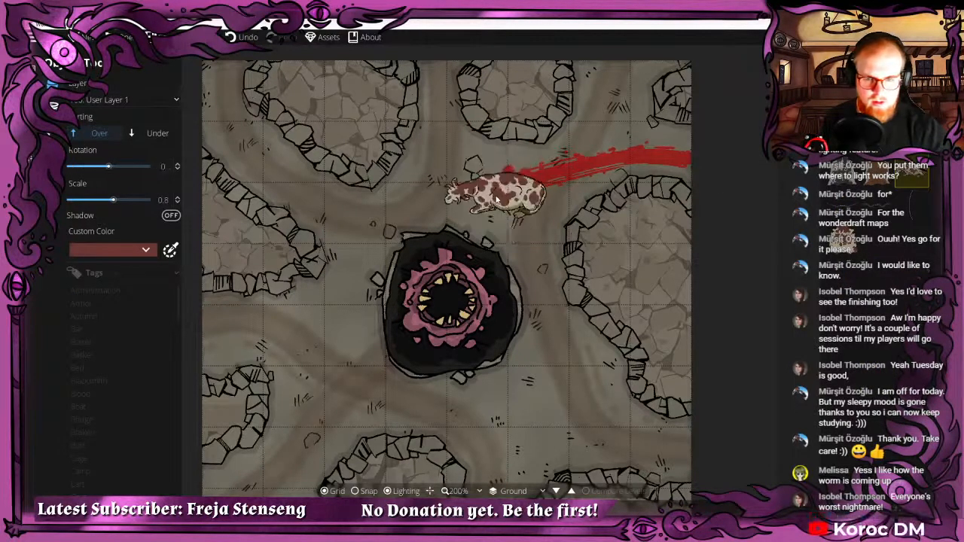
scroll(484, 190, "up", 1)
left_click(98, 250)
left_click(155, 341)
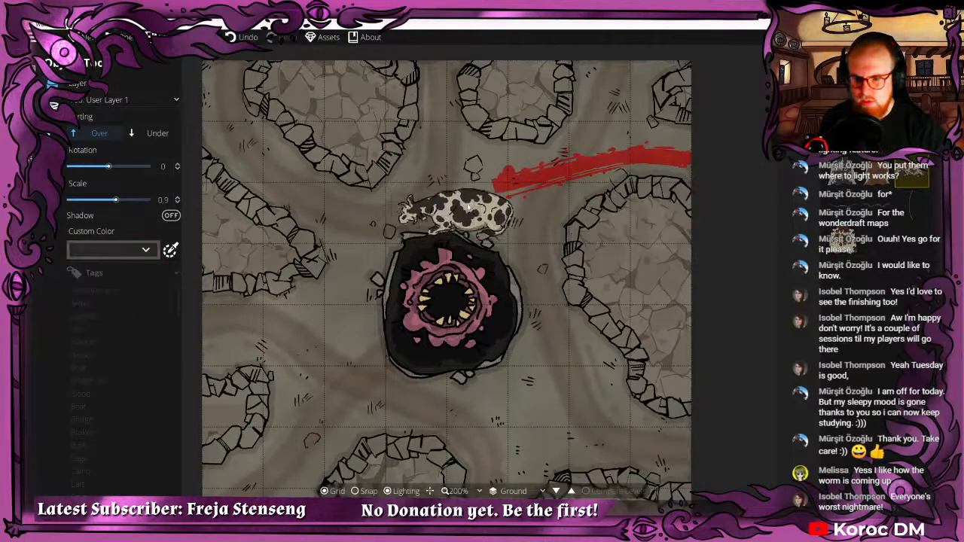
Rotate the spotted cow to -120, scale it to 0.7, and place it at the end of the blood trail above the hole.
scroll(489, 192, "down", 2)
scroll(493, 194, "down", 8)
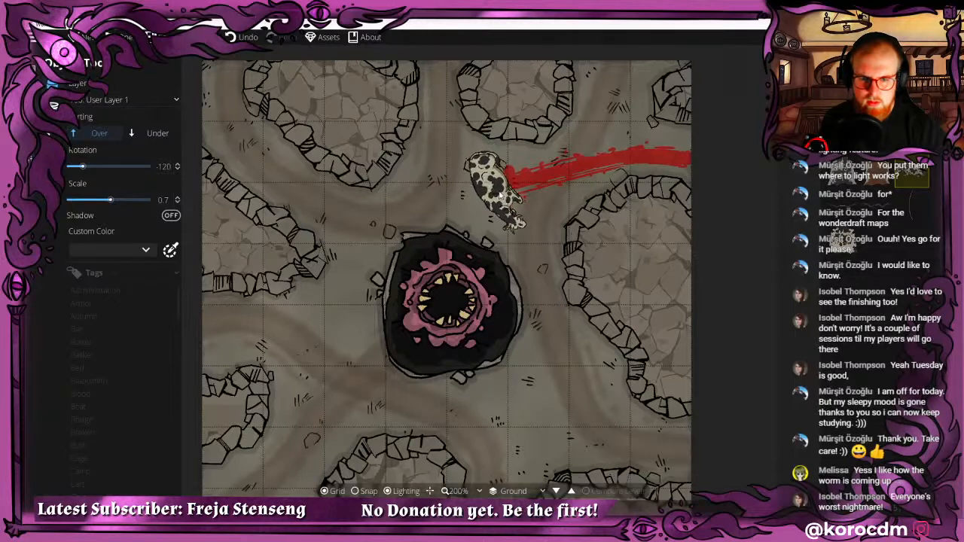
scroll(499, 194, "down", 1)
scroll(499, 194, "up", 1)
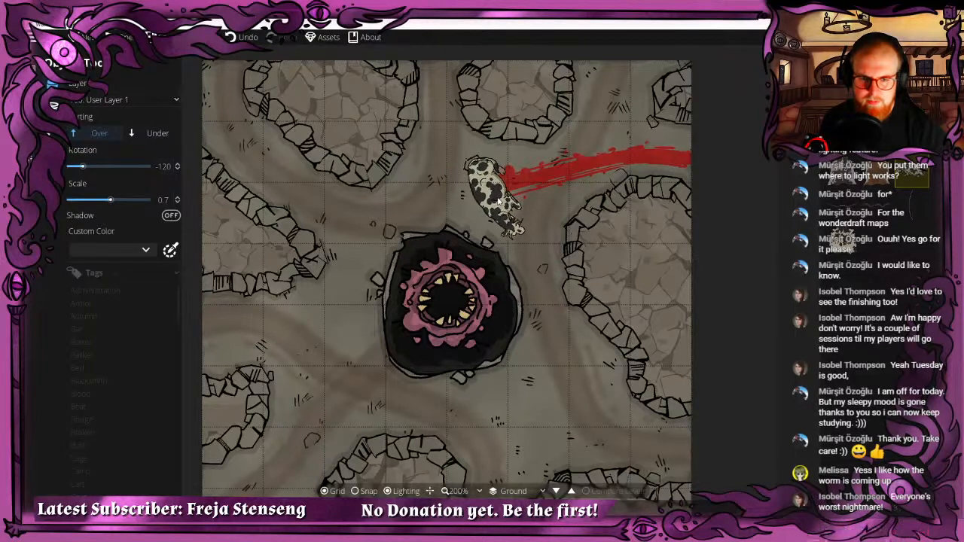
left_click(495, 197)
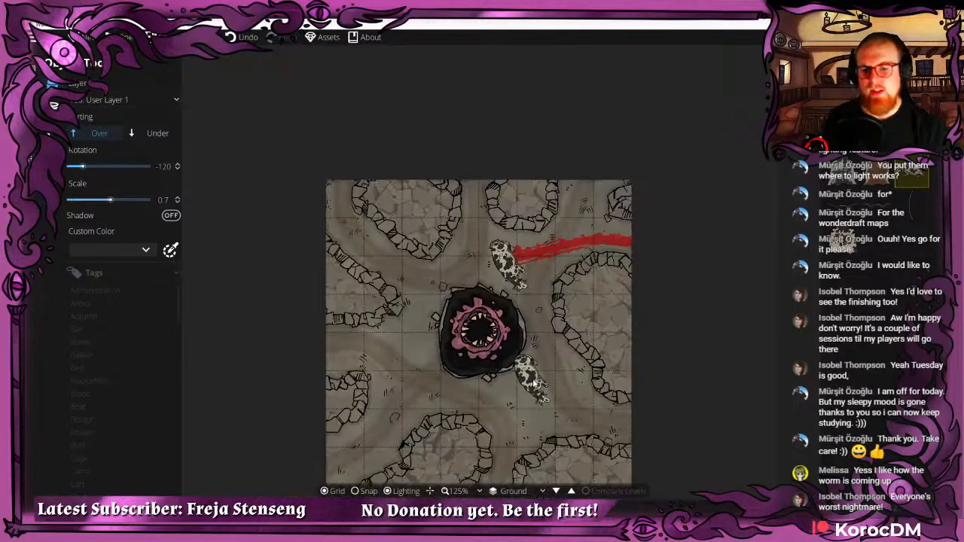
scroll(535, 380, "down", 3)
left_click_drag(539, 384, 541, 336)
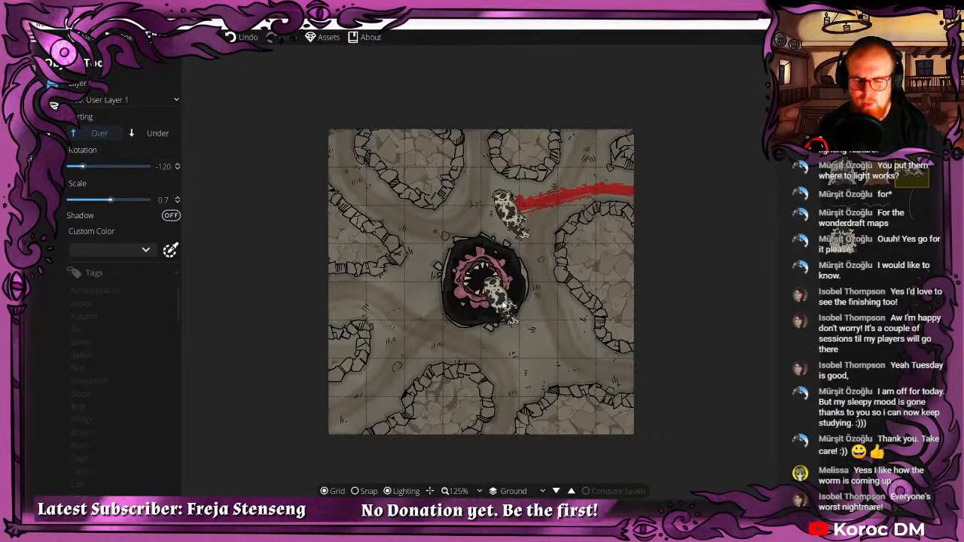
left_click_drag(599, 247, 558, 212)
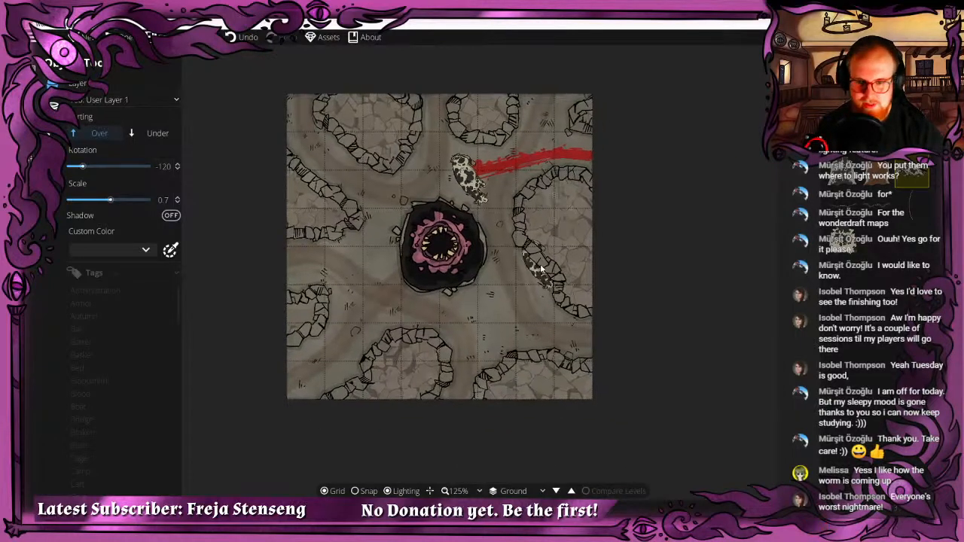
left_click_drag(542, 269, 526, 265)
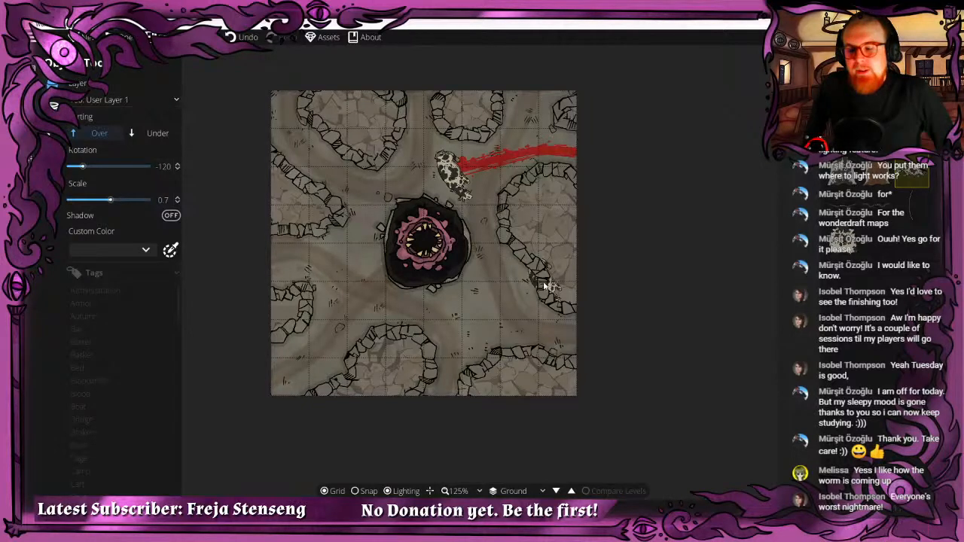
left_click_drag(607, 225, 599, 200)
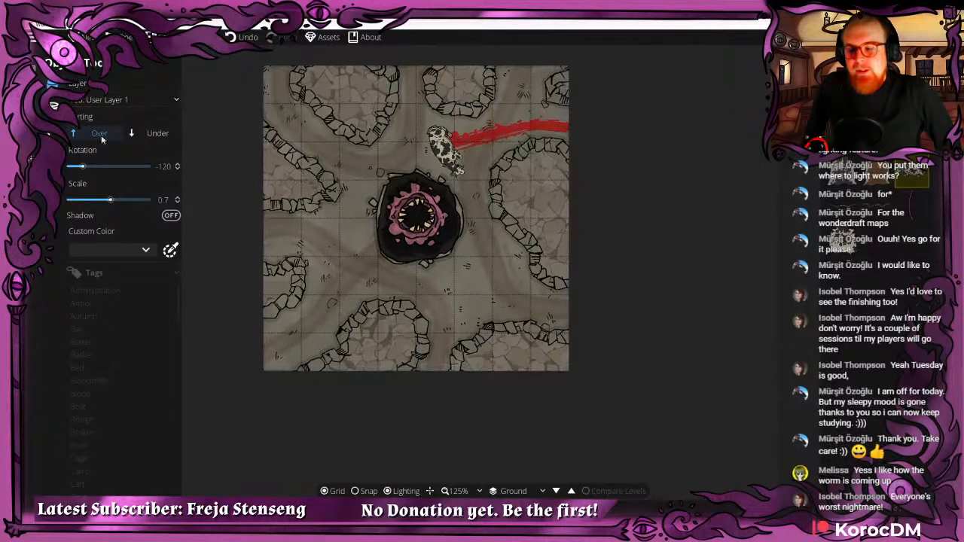
left_click_drag(624, 163, 629, 175)
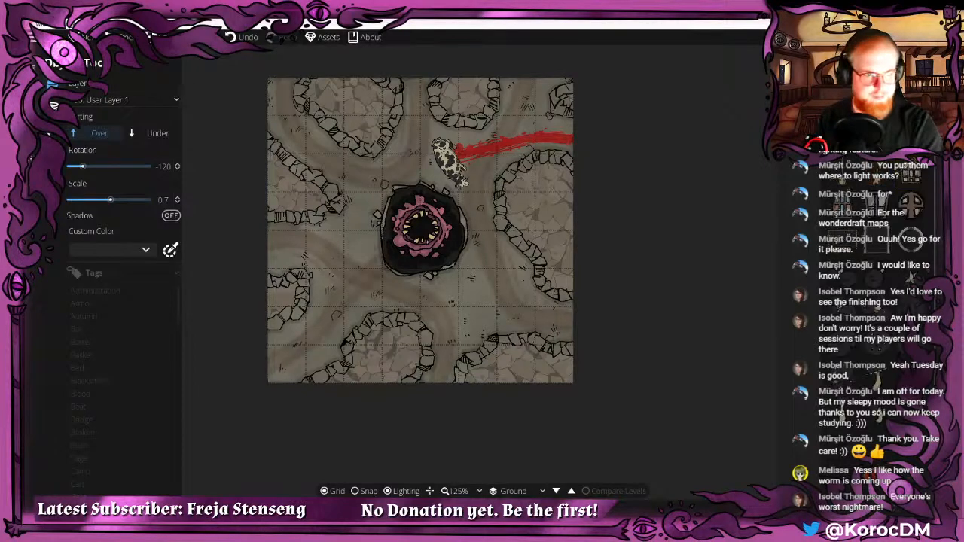
Set the custom color to dusty pink and preview a magic mushroom cluster beside the worm hole at scale 0.7.
left_click(136, 250)
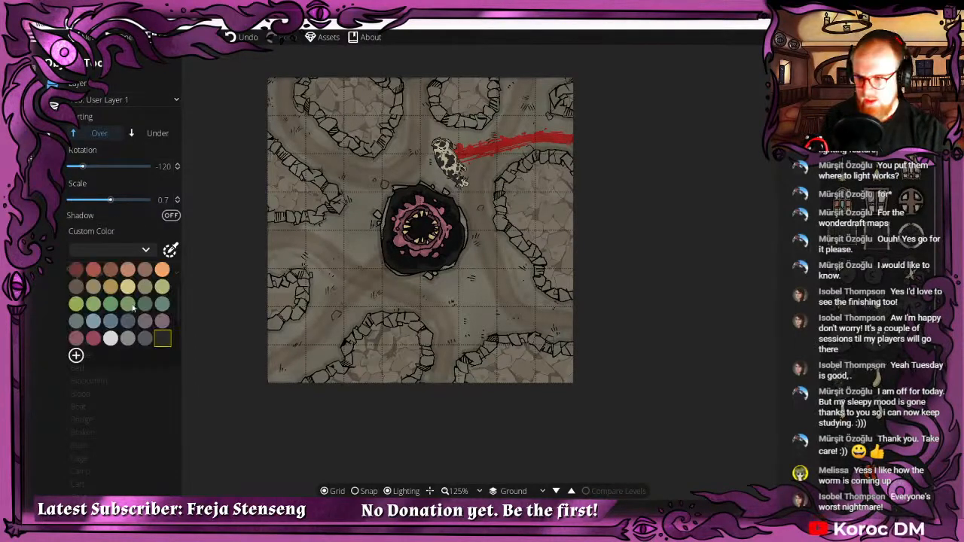
left_click(86, 340)
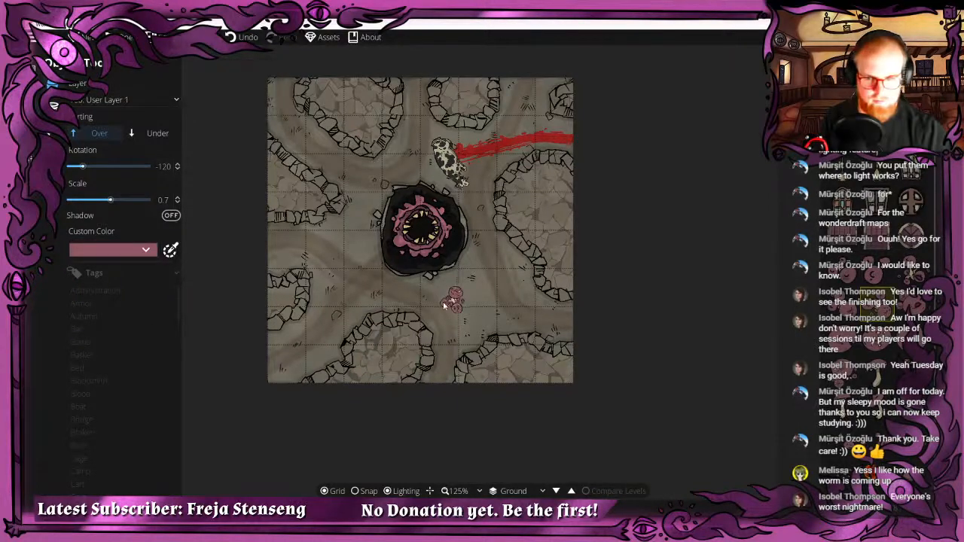
scroll(467, 290, "up", 2)
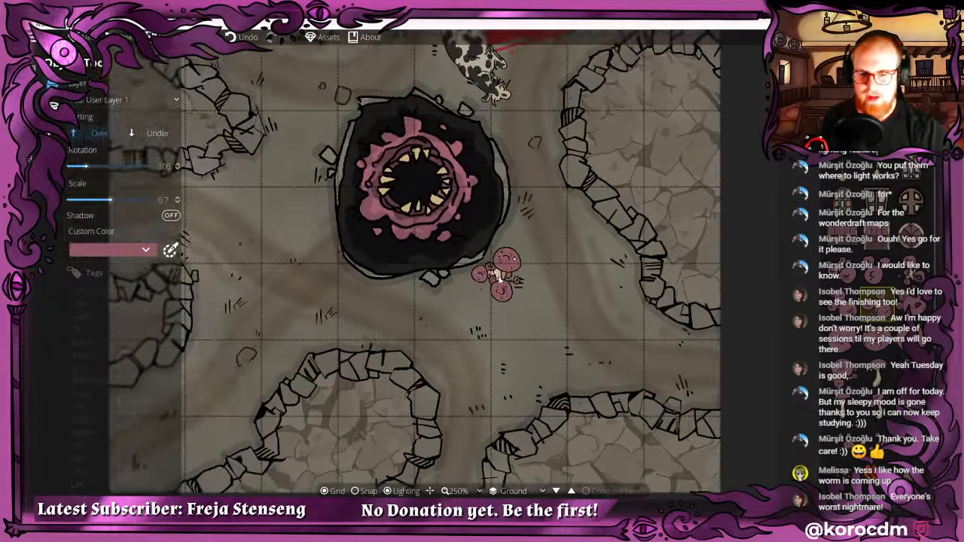
scroll(498, 279, "down", 1)
left_click_drag(498, 279, 555, 344)
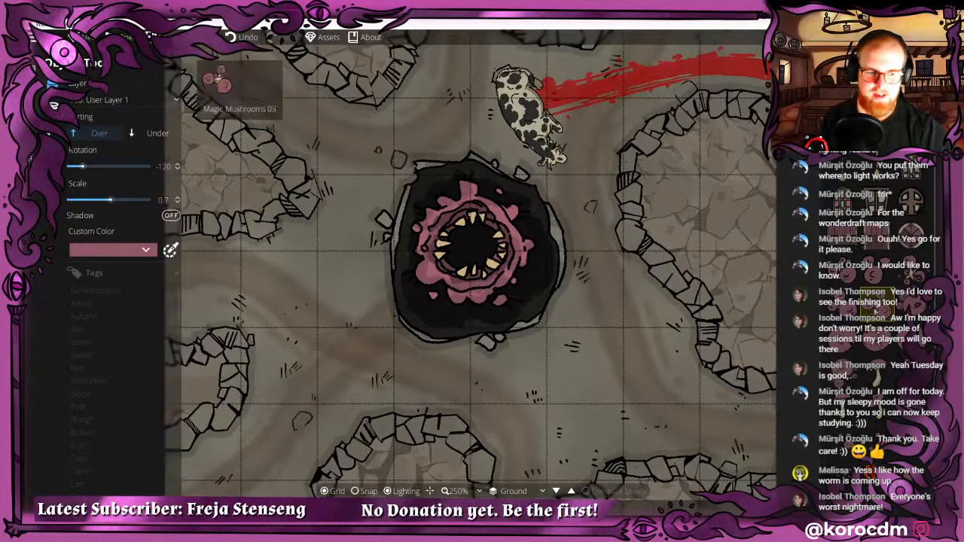
Try a muted purple custom color on another magic mushroom cluster, turning it to rotation 90 by the lower cave wall.
left_click(88, 252)
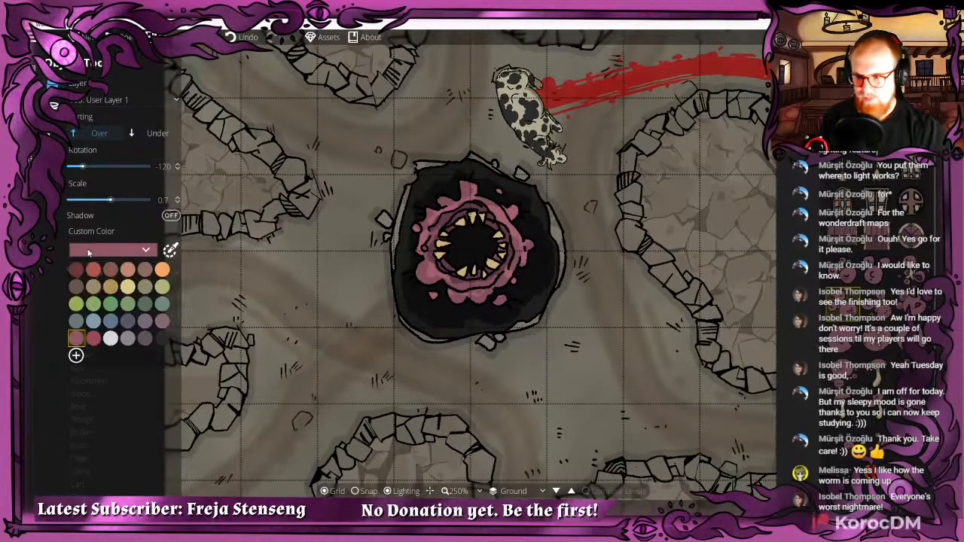
left_click(143, 338)
left_click_drag(484, 358, 449, 325)
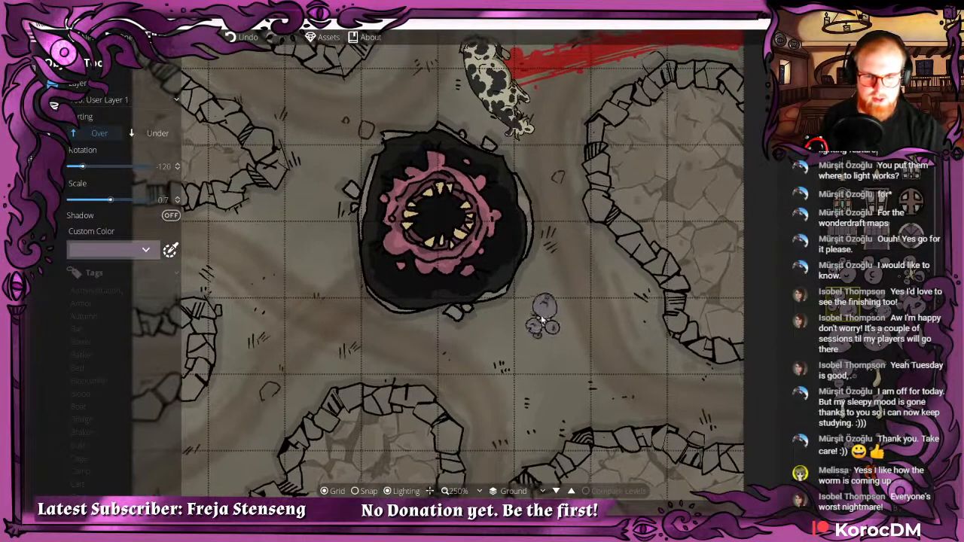
scroll(523, 309, "up", 2)
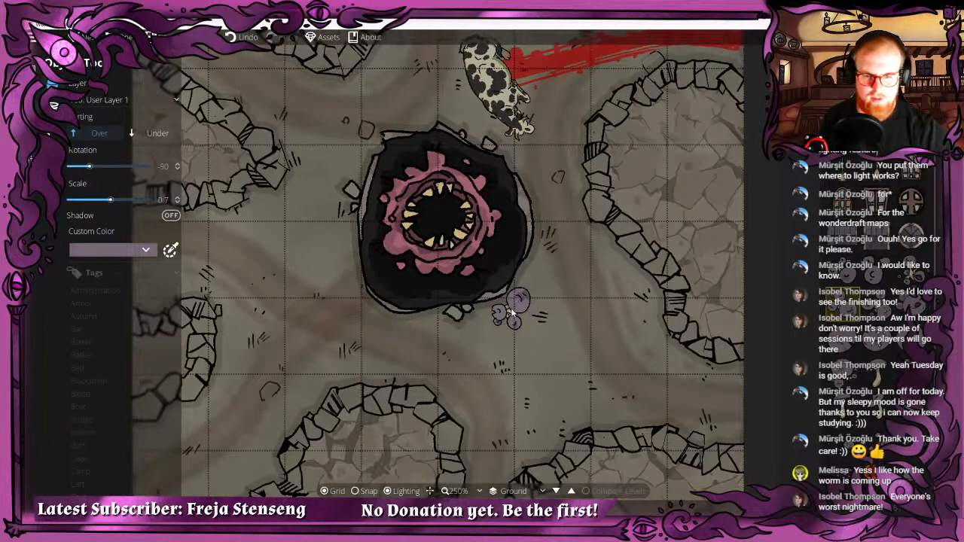
scroll(510, 315, "up", 1)
left_click_drag(579, 410, 521, 311)
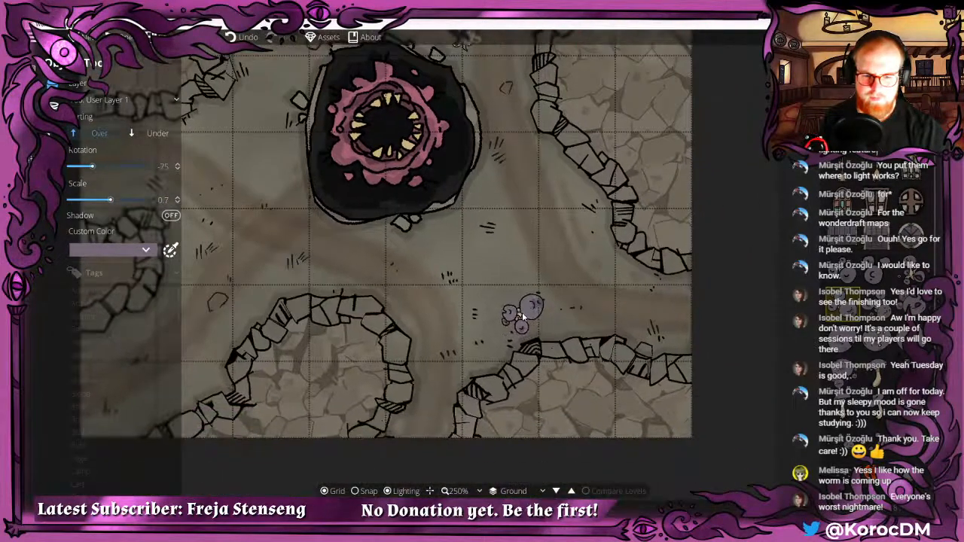
scroll(498, 350, "up", 11)
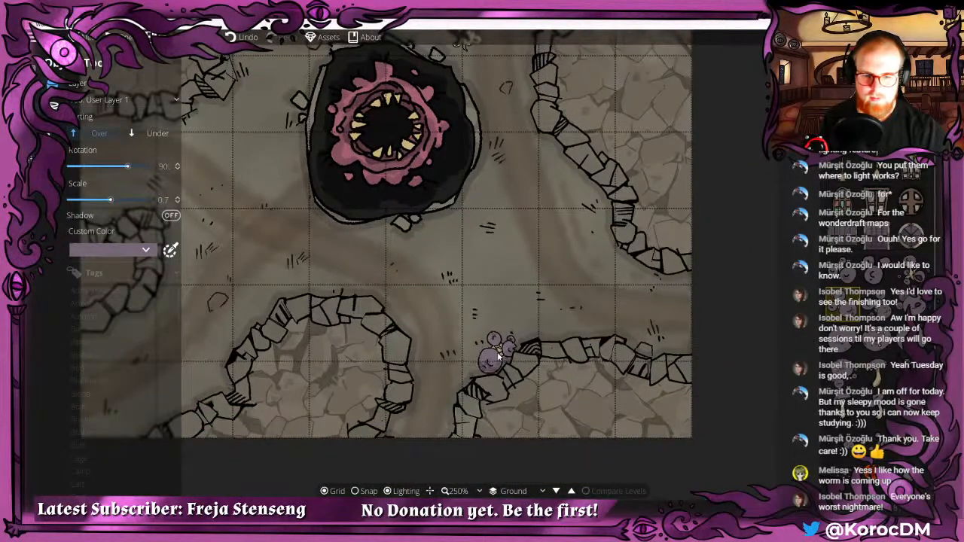
Change the mushroom cluster's custom color to dusty pink and place it at rotation 75, scale 0.7 on the lower-right cave wall's corner.
left_click(102, 247)
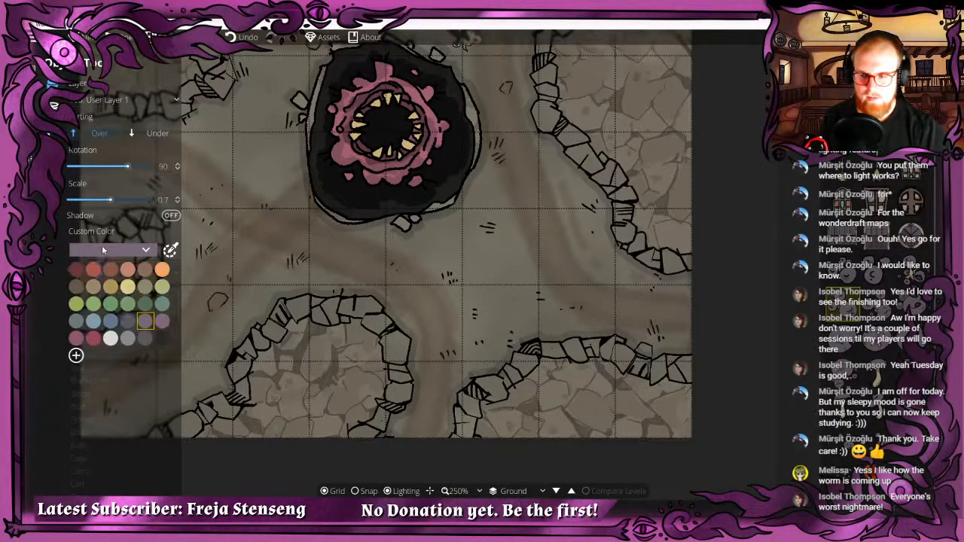
left_click(76, 338)
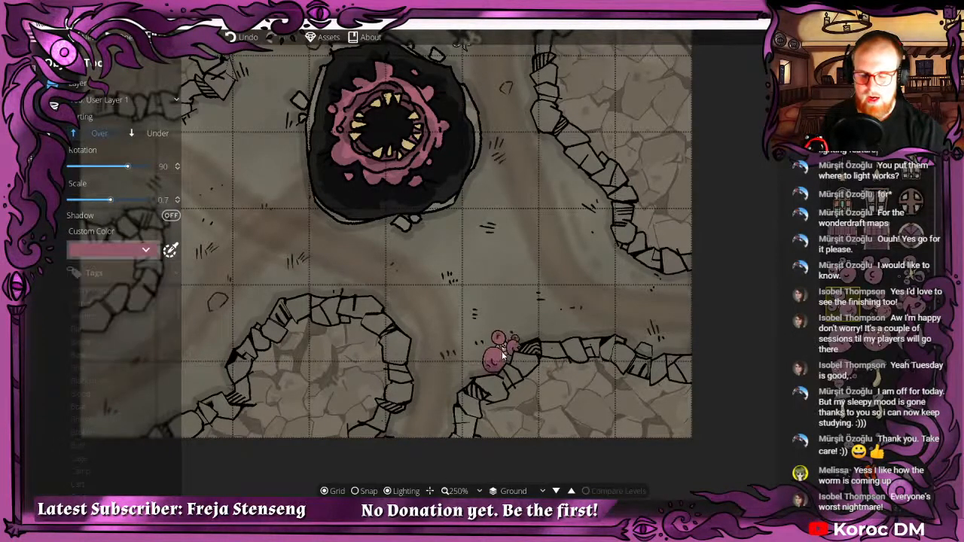
scroll(497, 353, "down", 1)
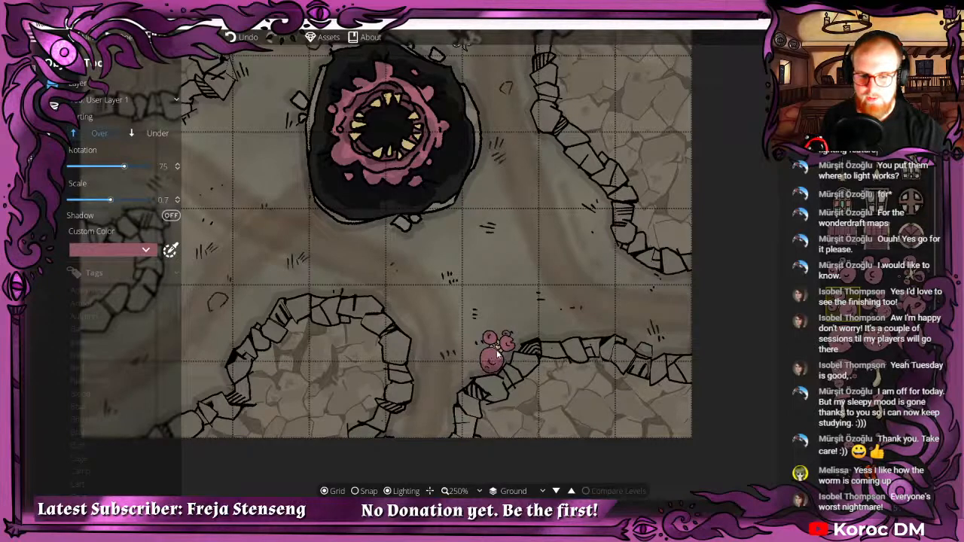
left_click(498, 353)
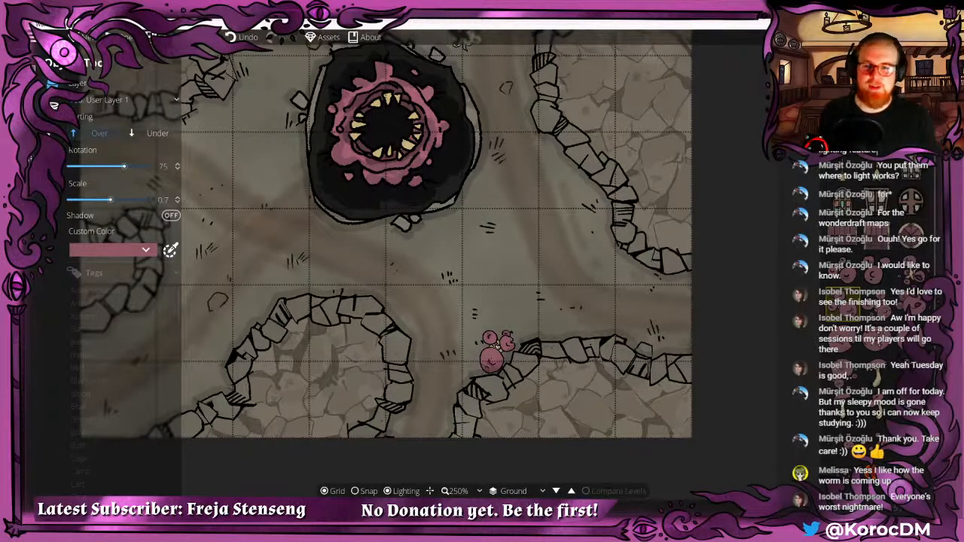
Place a smaller pink mushroom cluster at rotation 105 and scale 0.8 under the tip of the left cave wall.
left_click_drag(332, 264, 485, 365)
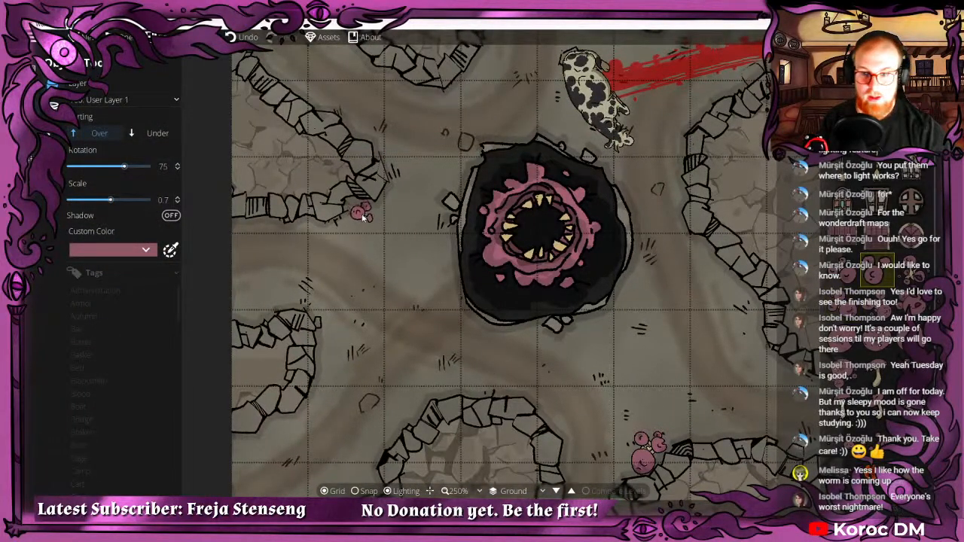
scroll(362, 219, "up", 1)
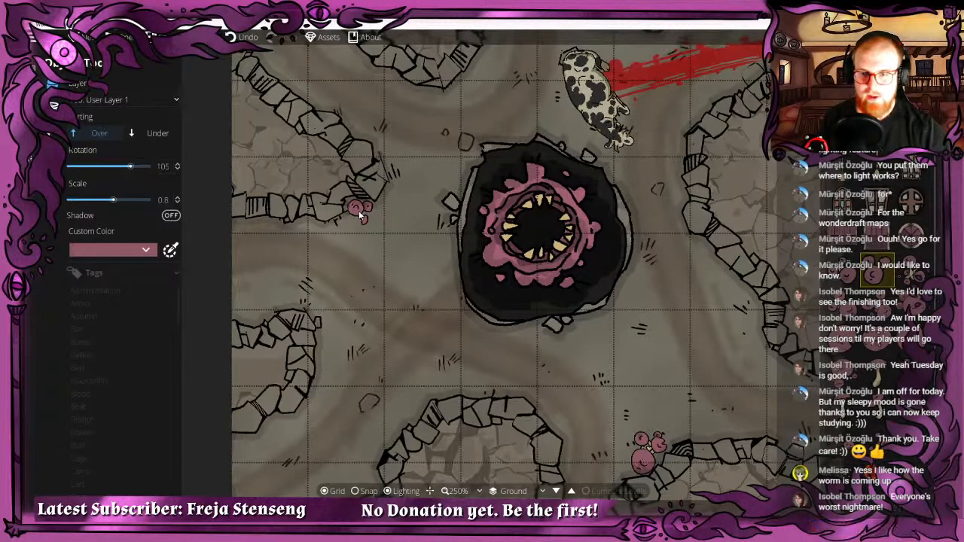
left_click(359, 214)
Place another small pink mushroom cluster at rotation 90 on the right side of the upper-left rock wall.
left_click_drag(449, 231, 357, 277)
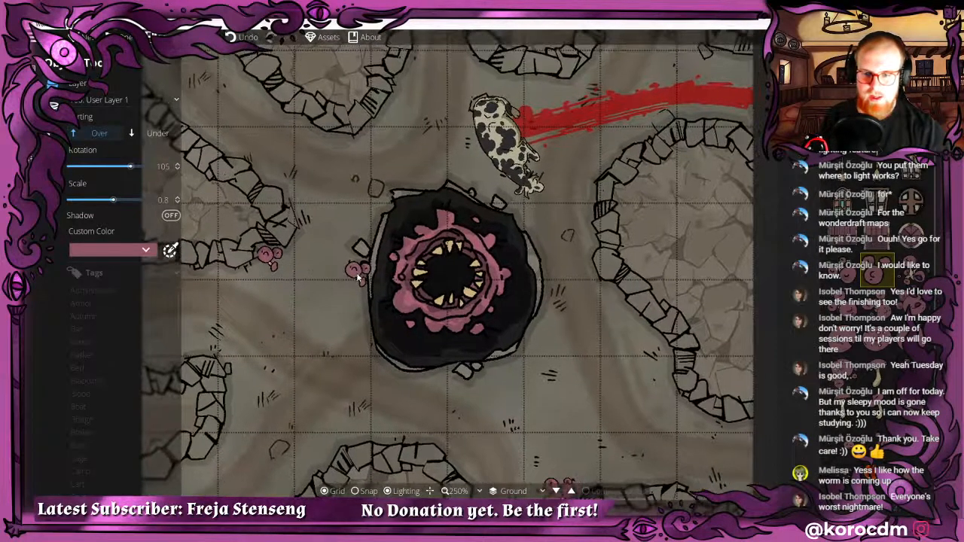
left_click_drag(399, 109, 412, 125)
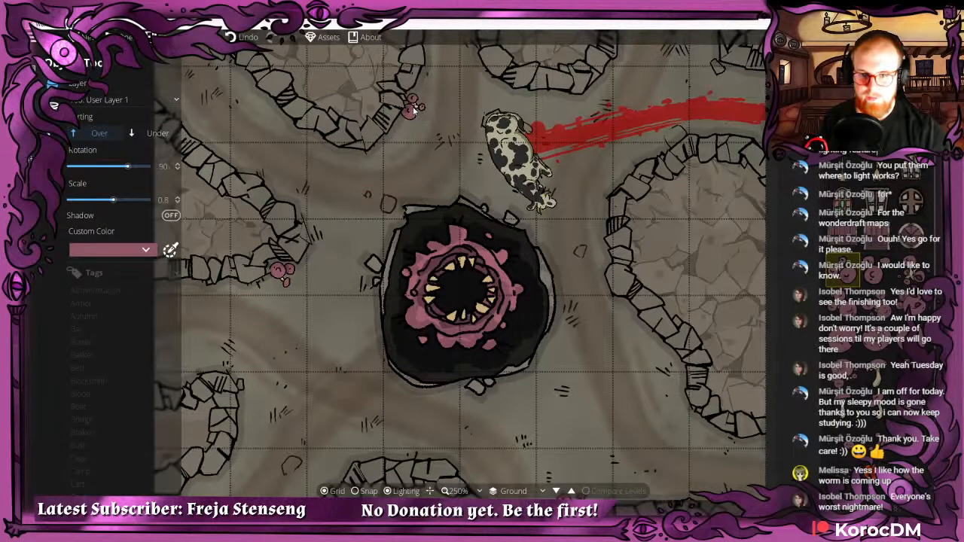
scroll(477, 224, "down", 2)
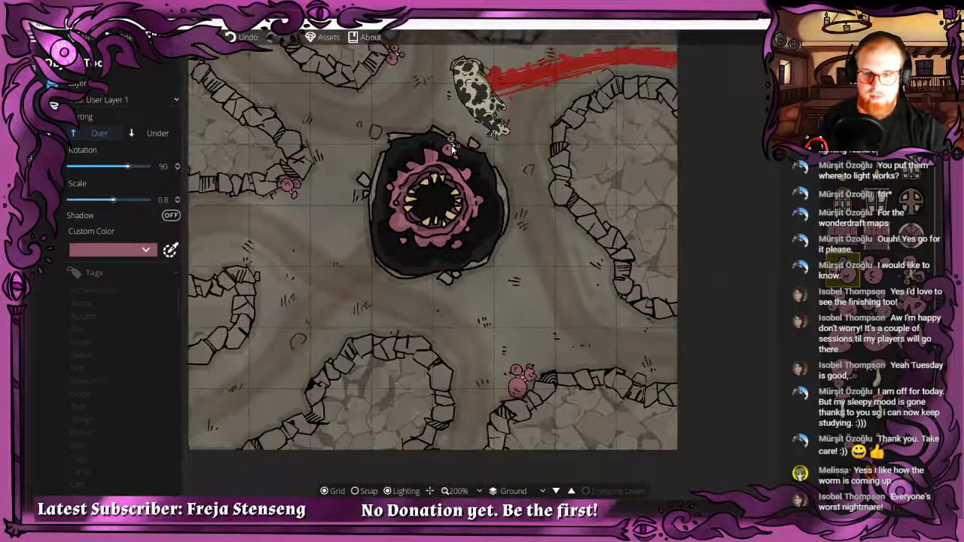
Select the larger Magic Mushrooms 04 cluster, rotate it to -135, and place it at scale 0.8 between the left wall tip and the hole.
scroll(350, 331, "down", 1)
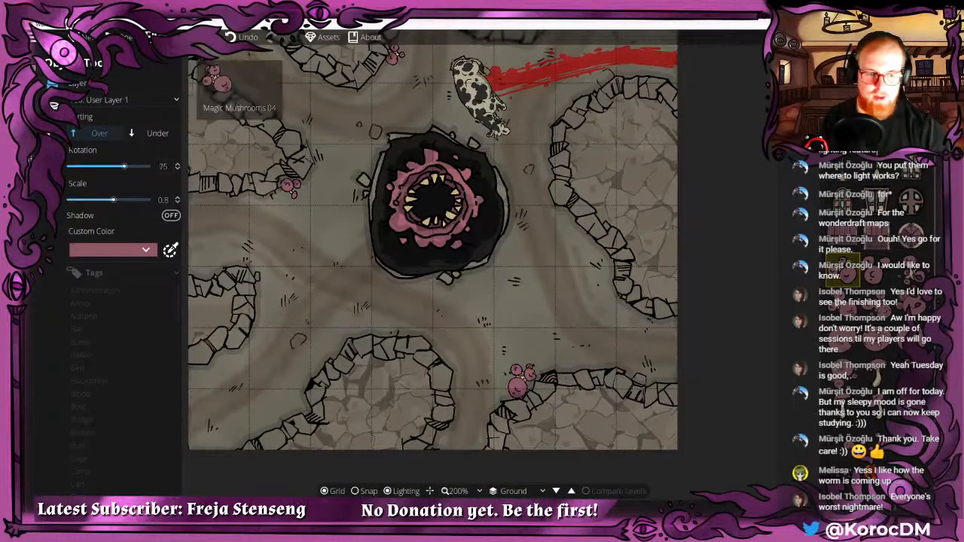
left_click(842, 303)
scroll(343, 337, "up", 2)
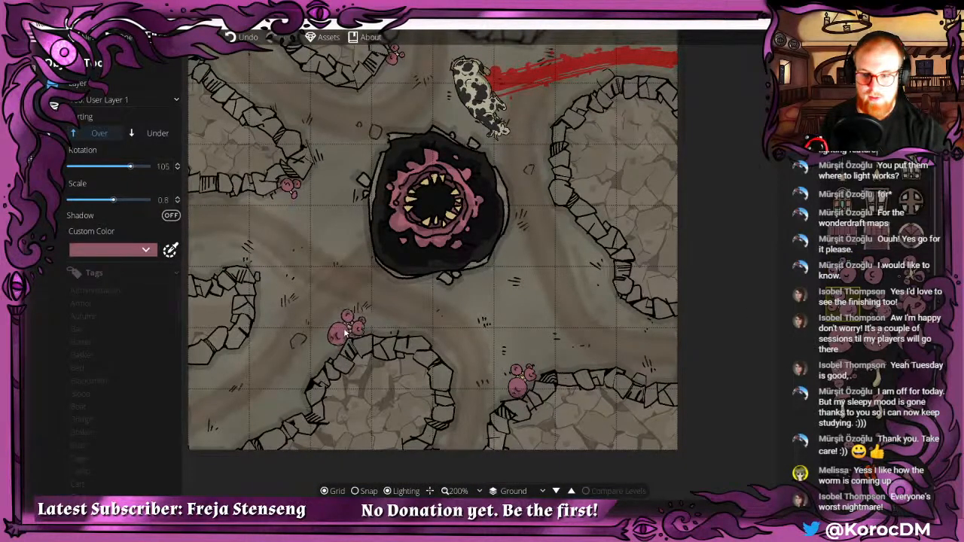
scroll(369, 332, "up", 2)
scroll(359, 332, "down", 1)
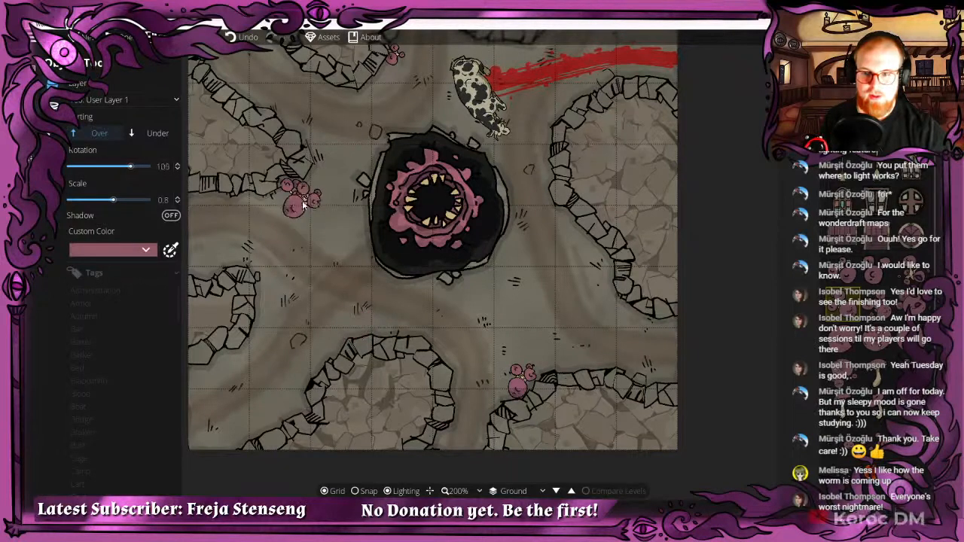
left_click_drag(348, 239, 388, 263)
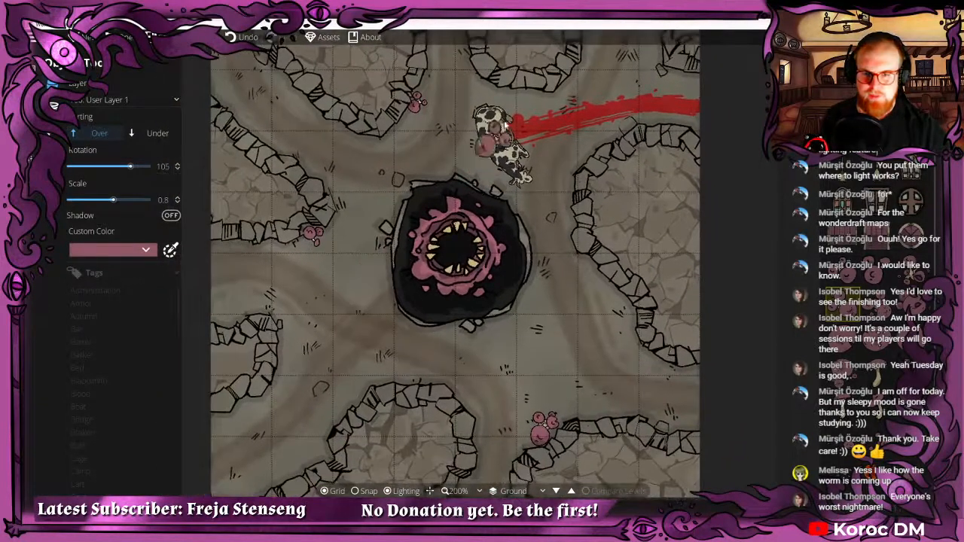
scroll(500, 113, "down", 10)
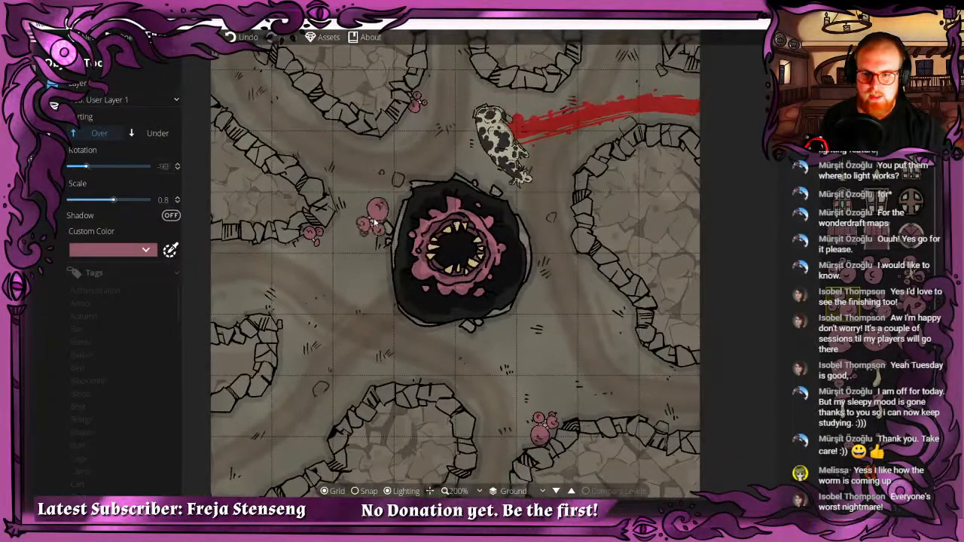
scroll(369, 215, "down", 5)
scroll(345, 216, "down", 1)
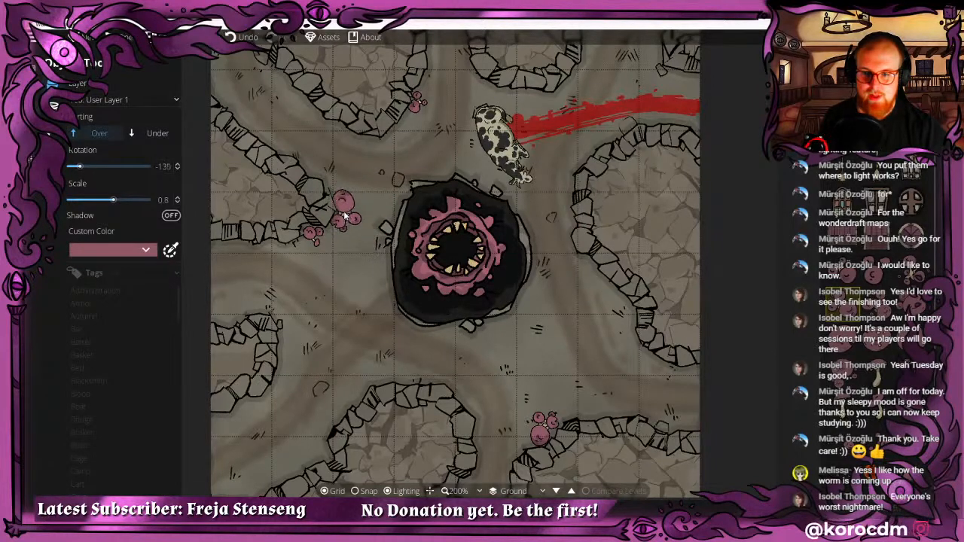
left_click(347, 214)
Try a plain and a spotted single round mushroom below the hole, rotating the spotted one to 150.
left_click_drag(446, 322, 401, 292)
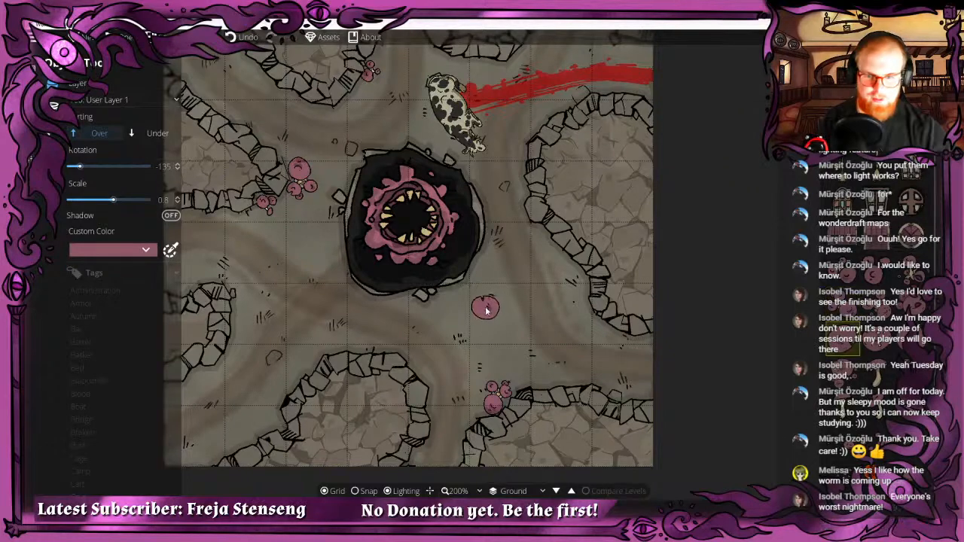
left_click(877, 341)
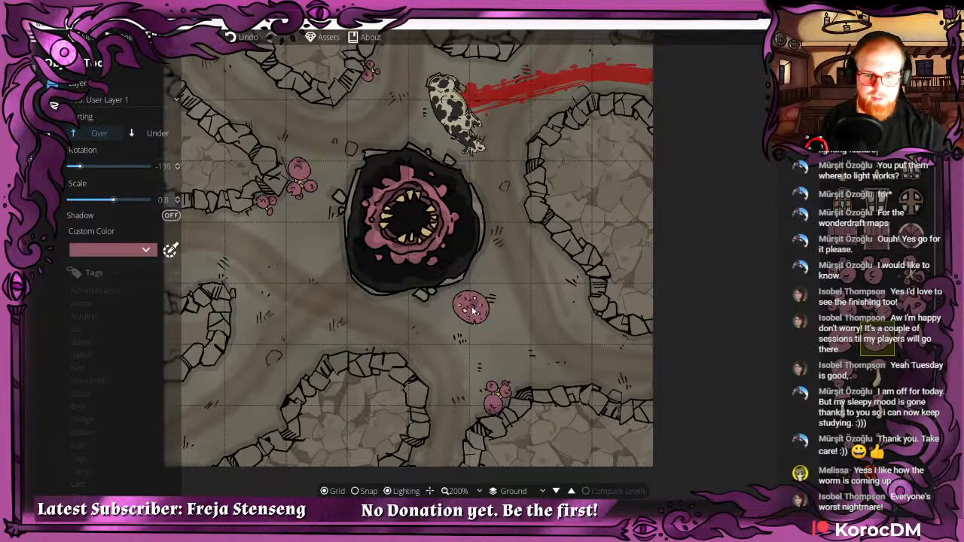
scroll(476, 312, "down", 3)
scroll(475, 312, "down", 2)
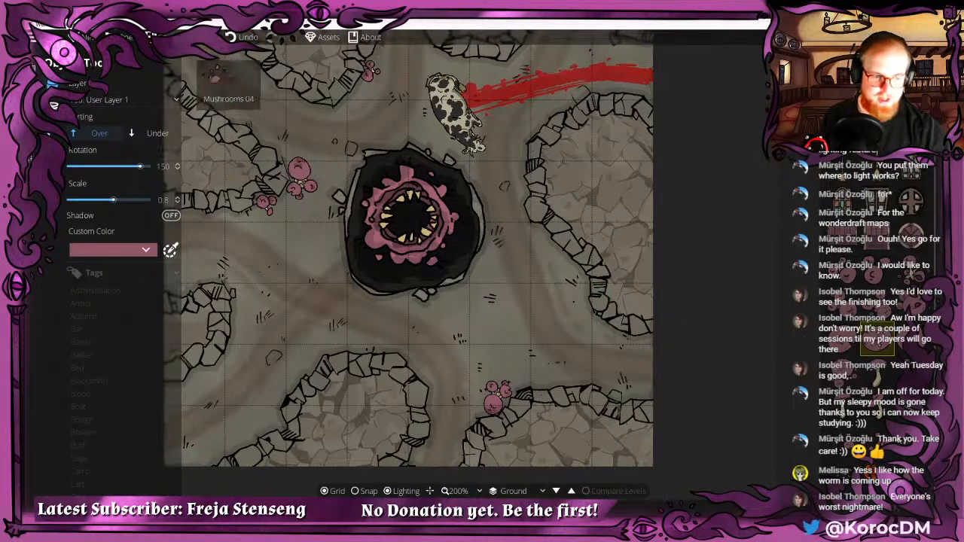
Select a tiny mushroom group and place it at scale 0.8 against the right side of the lower-left rock wall.
left_click_drag(374, 137, 392, 156)
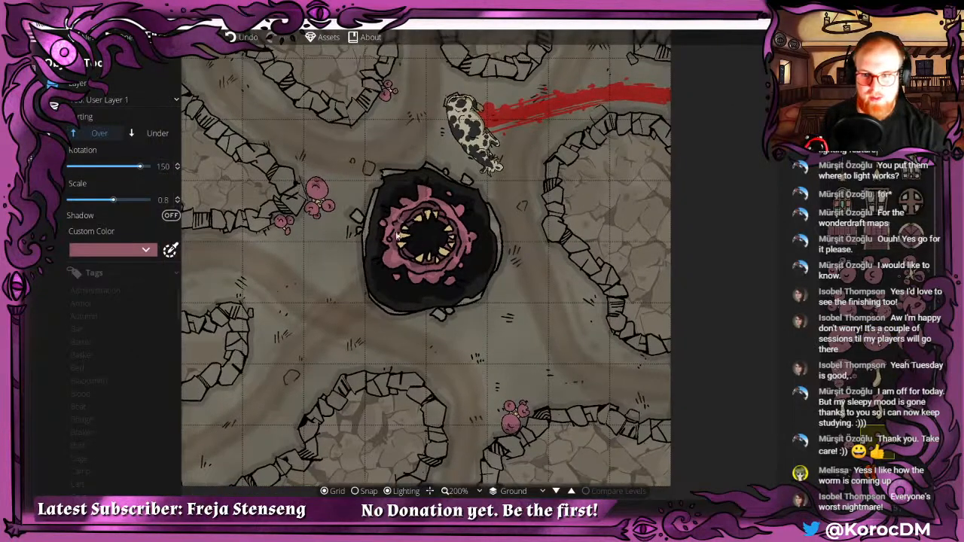
scroll(459, 327, "down", 6)
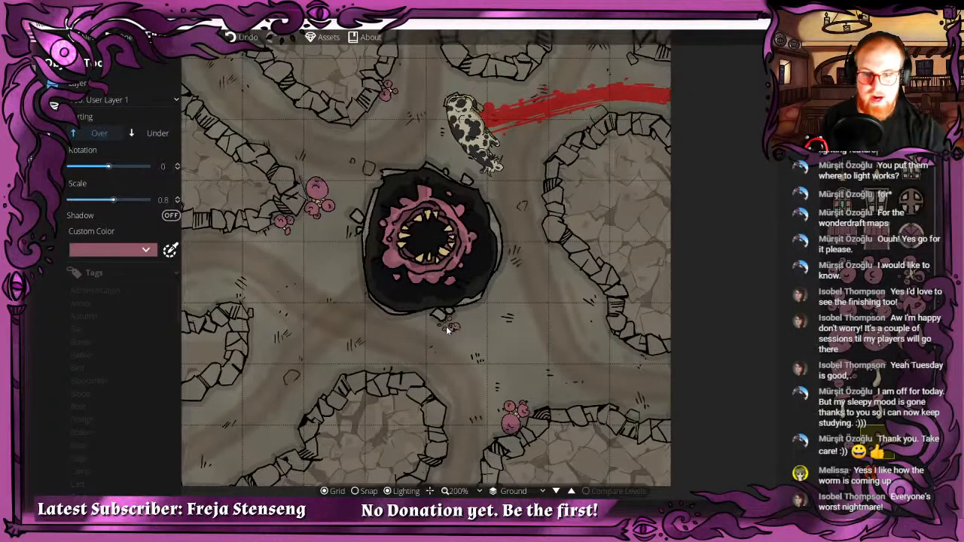
scroll(289, 312, "up", 2)
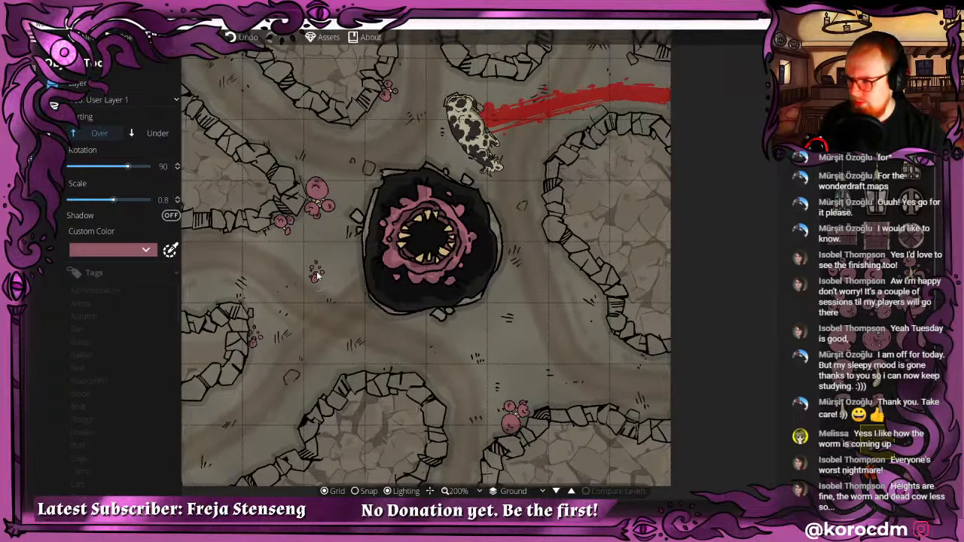
Add tiny mushroom groups below the upper-middle rock wall at rotation -165 and along the right-hand rock wall at rotation -120.
left_click_drag(425, 227, 394, 304)
scroll(461, 161, "down", 3)
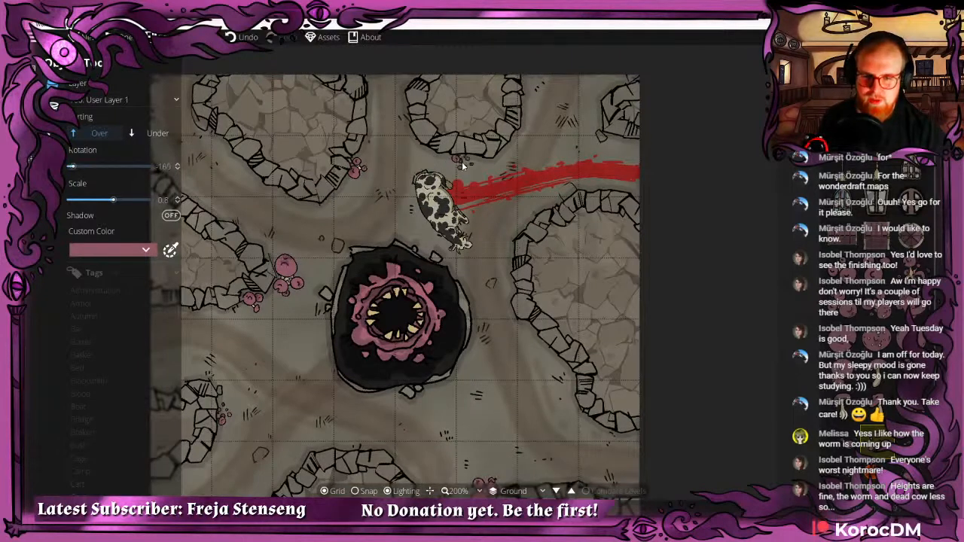
key("s")
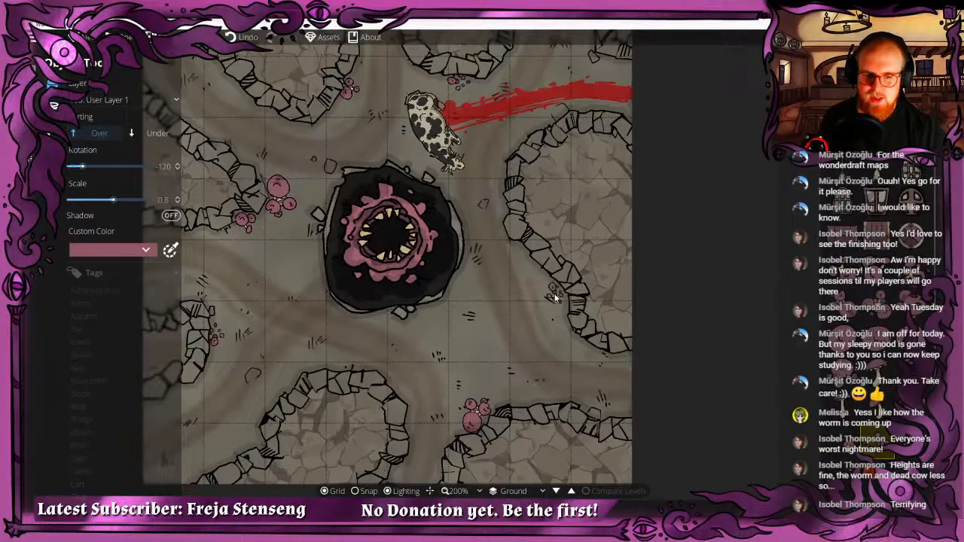
scroll(555, 298, "down", 5)
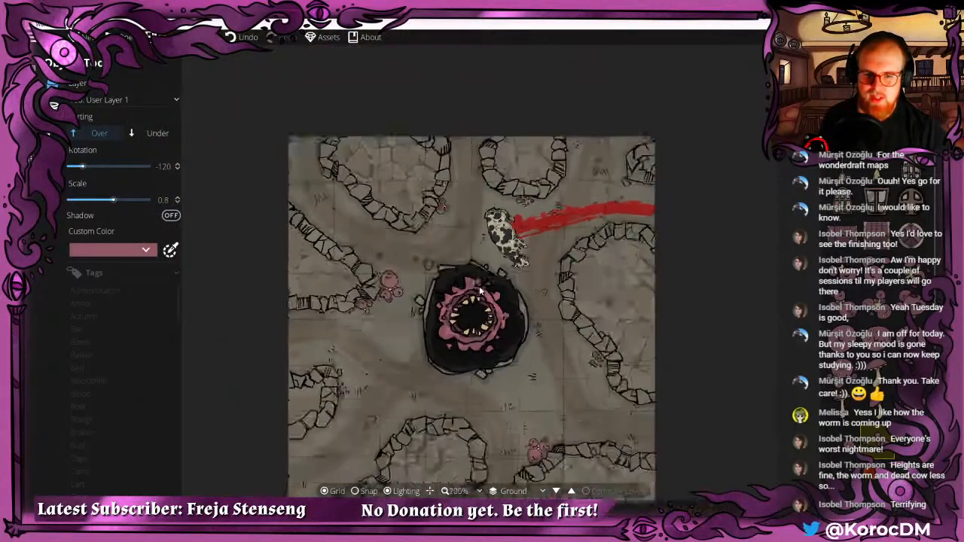
scroll(479, 290, "down", 3)
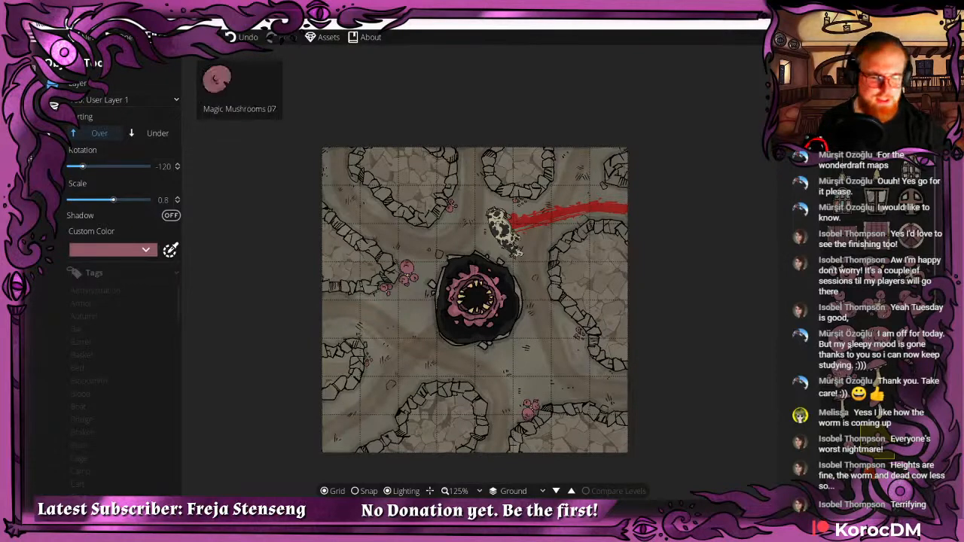
left_click_drag(566, 336, 550, 307)
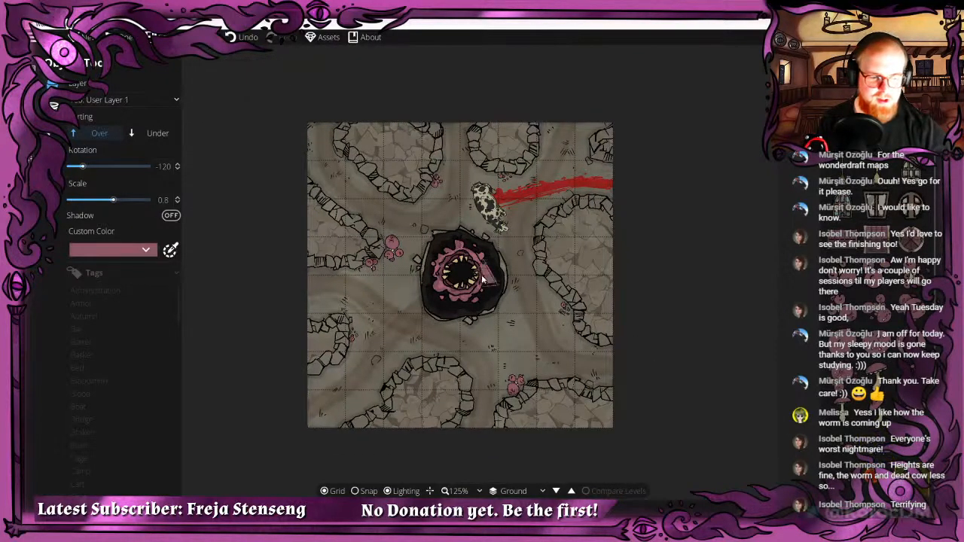
Look through the object library for further cave decorations to suit the area around the worm's hole.
scroll(512, 271, "up", 3)
scroll(606, 241, "up", 4)
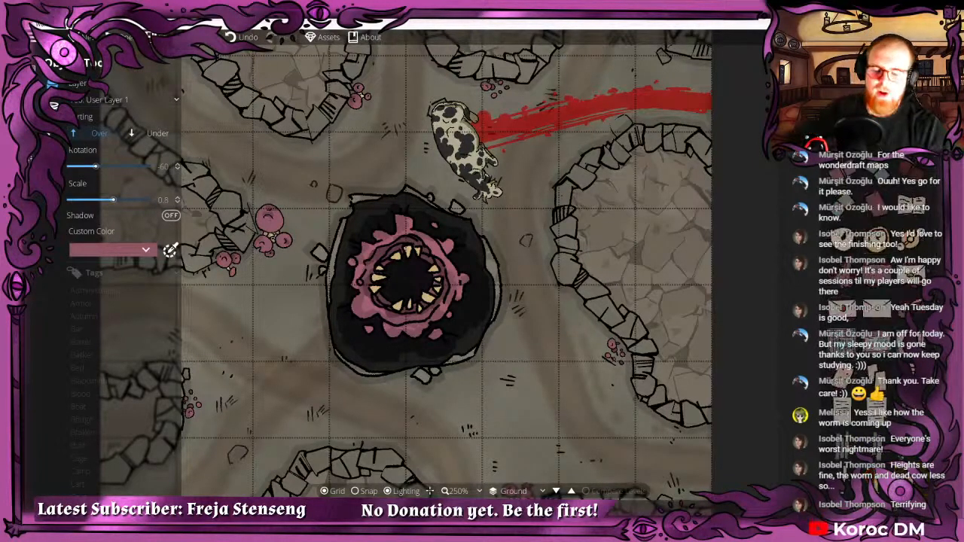
scroll(906, 309, "down", 4)
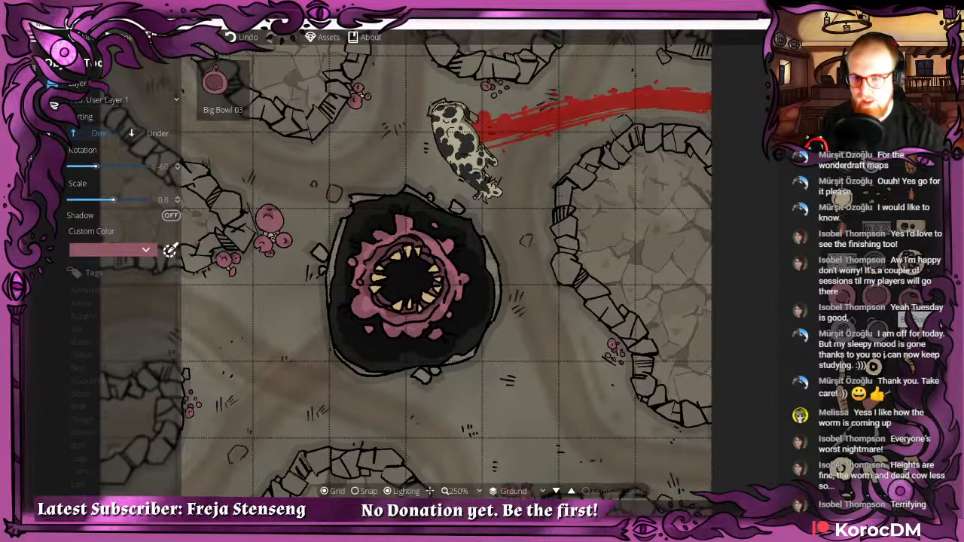
scroll(900, 304, "down", 5)
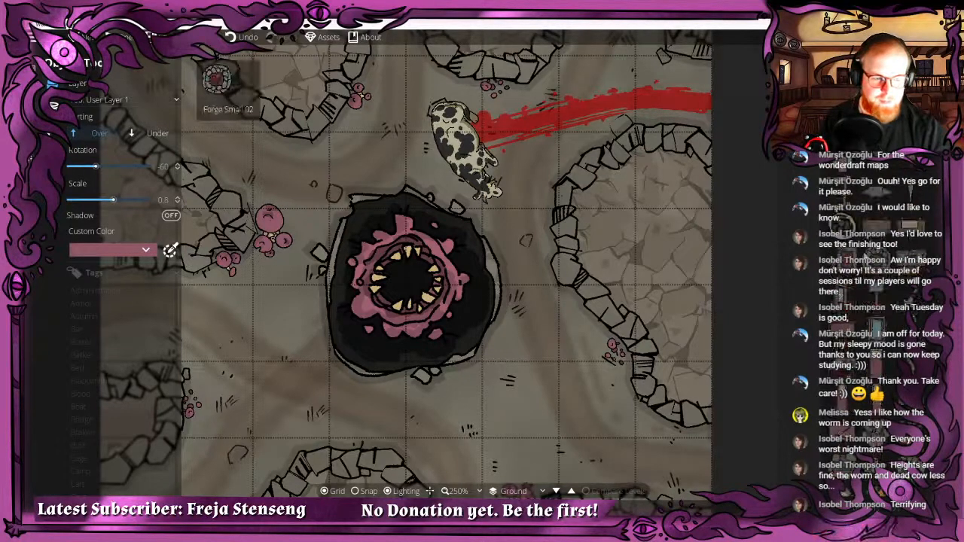
scroll(874, 286, "down", 5)
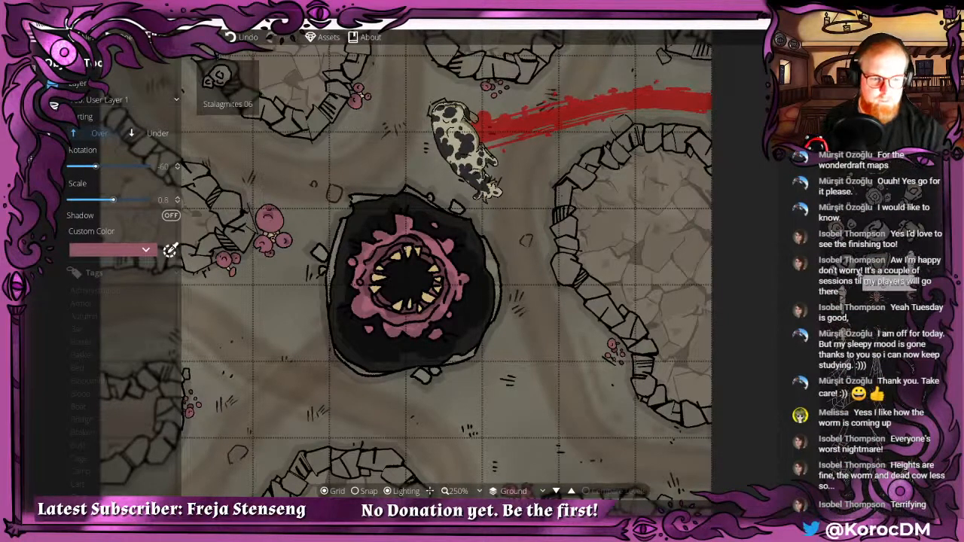
scroll(607, 265, "down", 4)
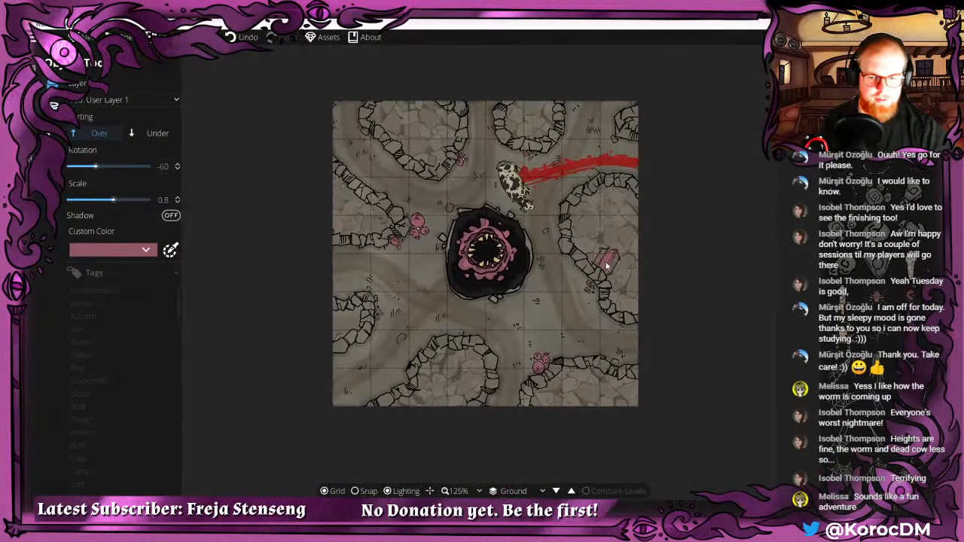
scroll(606, 266, "up", 1)
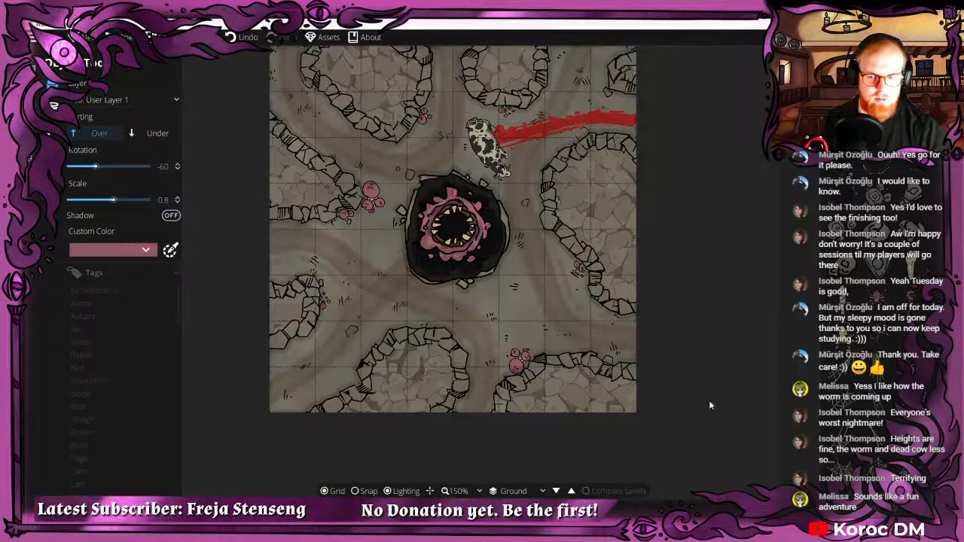
scroll(873, 339, "down", 2)
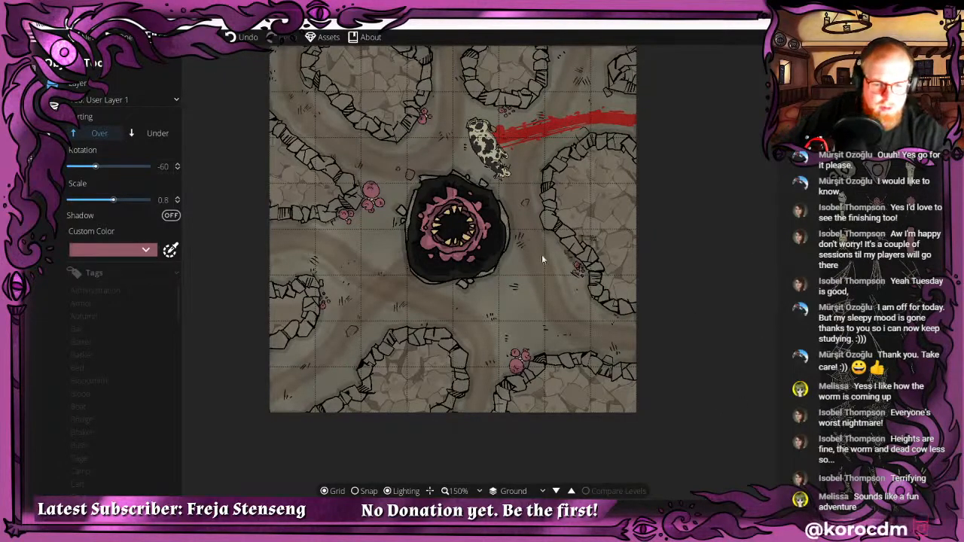
left_click_drag(485, 270, 469, 317)
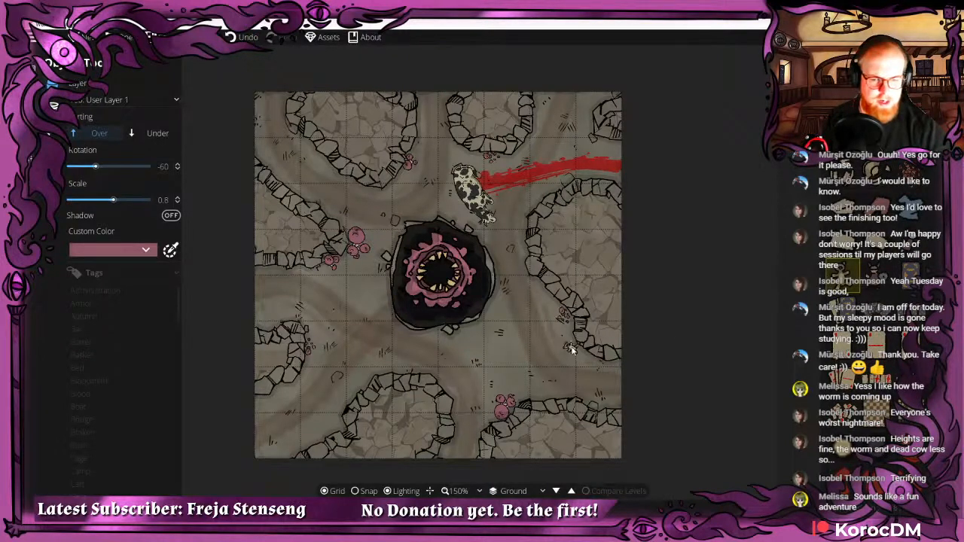
Select the Skeleton Horse object, rotate it to 45, and place it at scale 0.8 just below and right of the worm's hole.
scroll(512, 400, "up", 2)
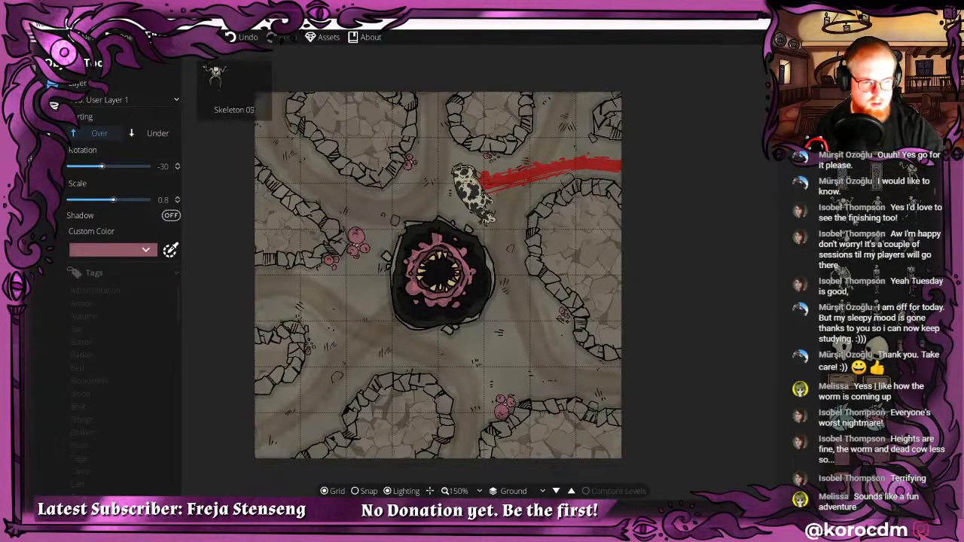
scroll(909, 362, "up", 1)
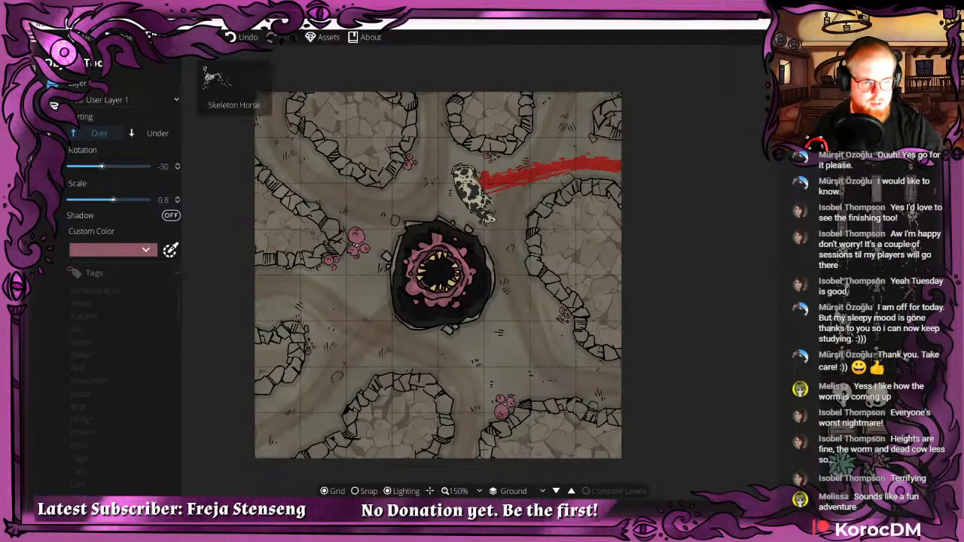
left_click(909, 362)
scroll(508, 345, "up", 5)
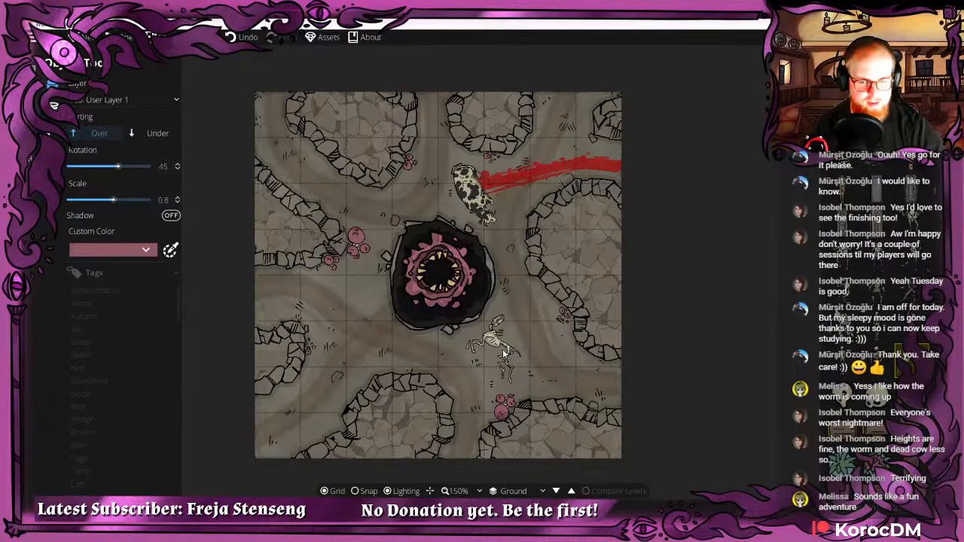
left_click(500, 351)
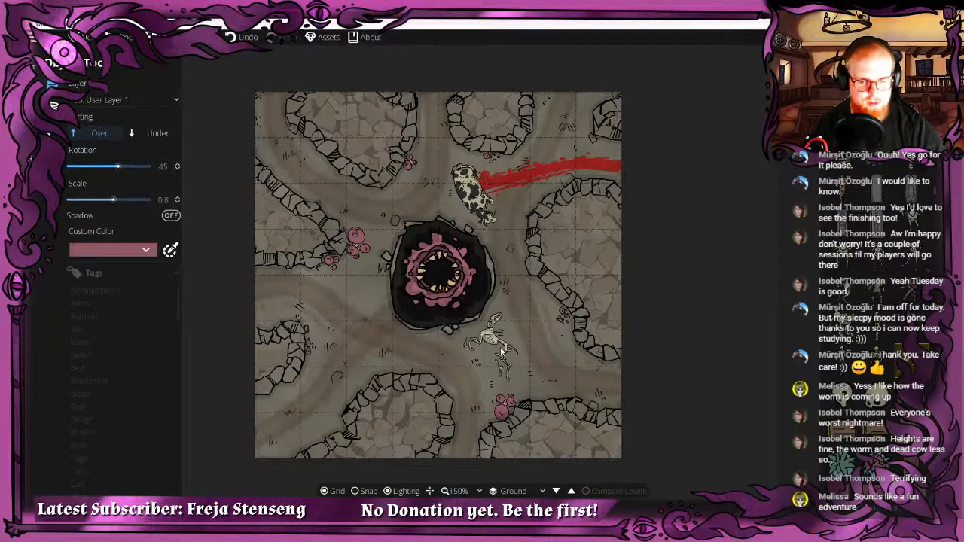
Browse the remaining skeleton, dirt pile and other objects in the library for more decorations to add to the map.
scroll(877, 324, "down", 1)
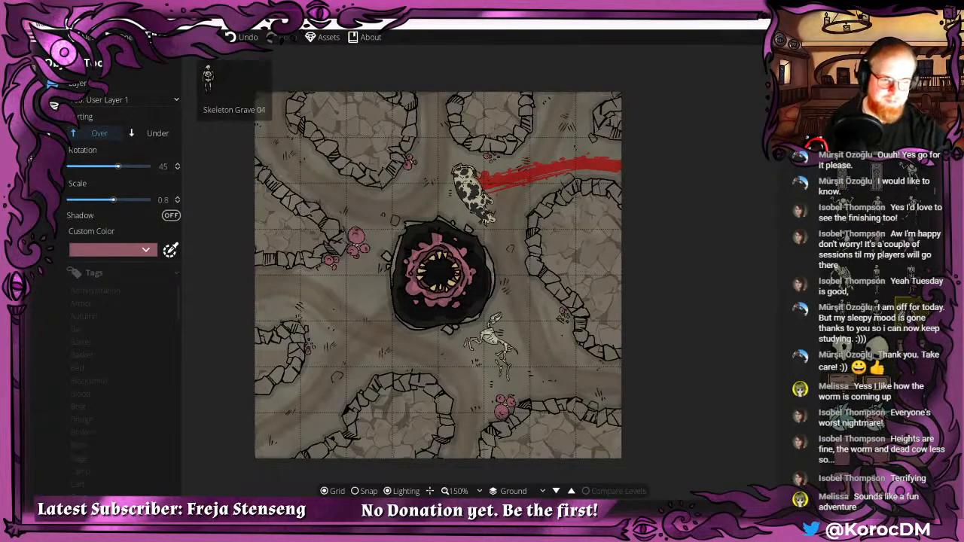
scroll(412, 200, "down", 5)
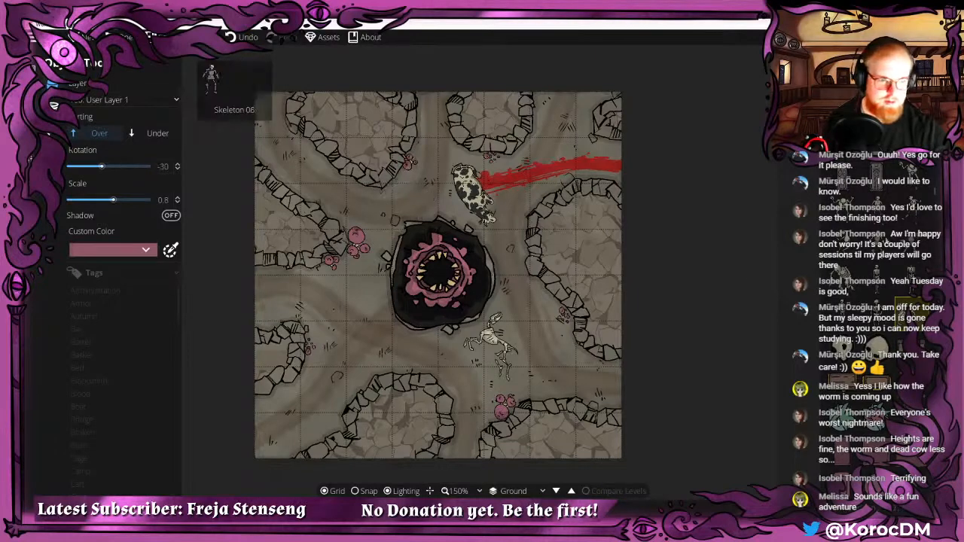
scroll(868, 277, "down", 3)
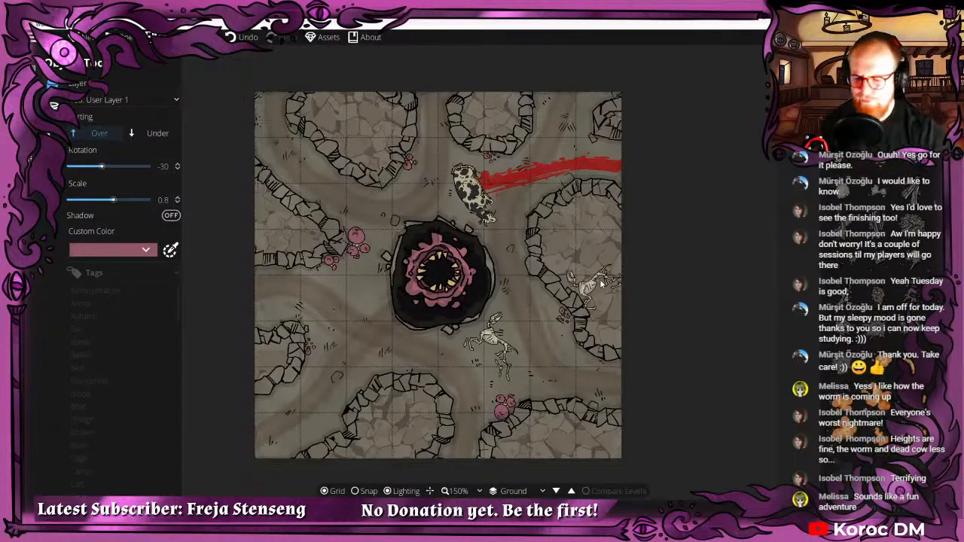
scroll(600, 283, "down", 1)
left_click_drag(601, 283, 544, 290)
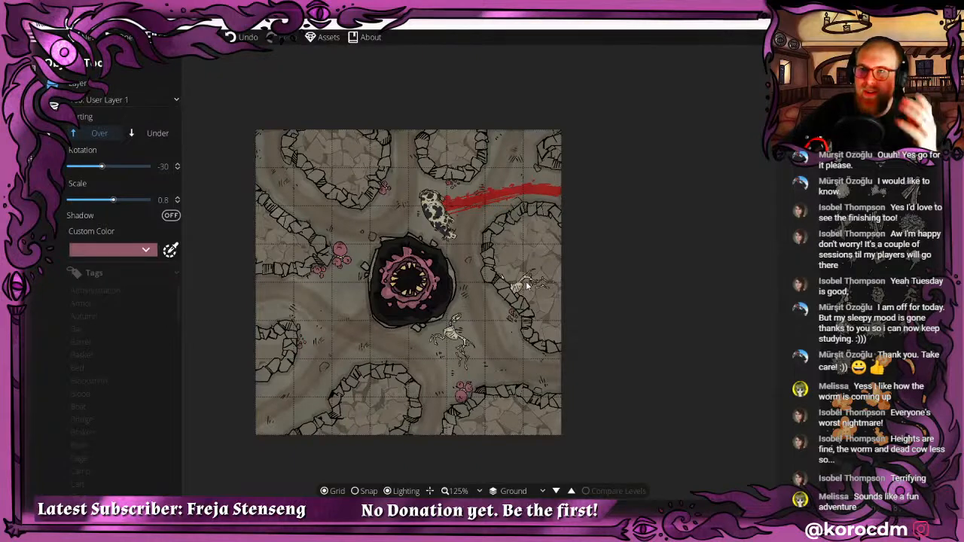
scroll(527, 283, "down", 1)
scroll(853, 301, "down", 3)
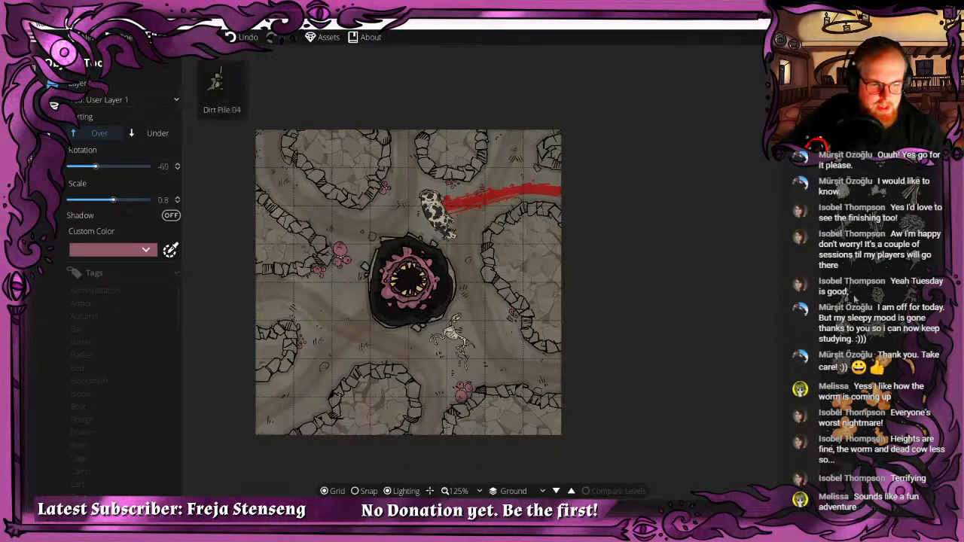
scroll(873, 442, "down", 3)
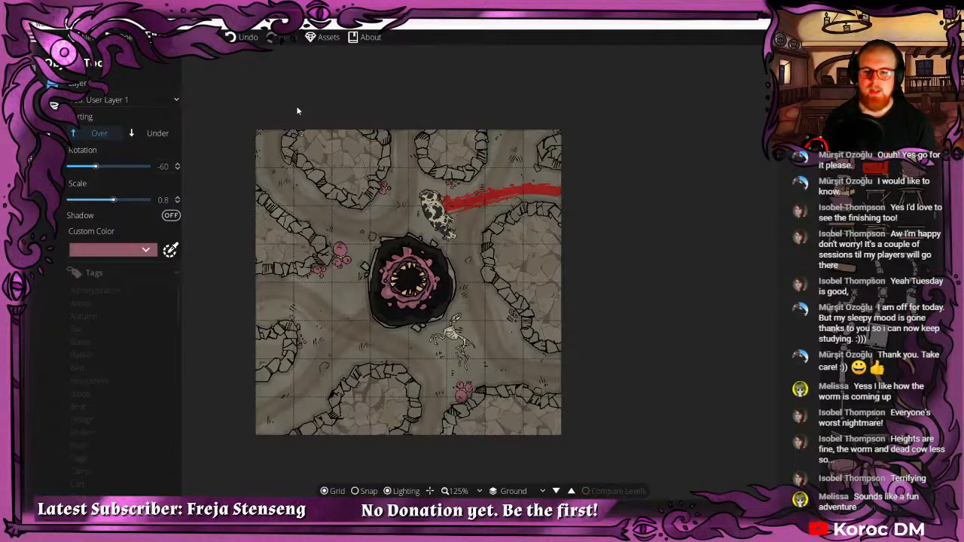
Switch from placing objects to the Select tool for picking existing items on the map.
right_click(313, 137)
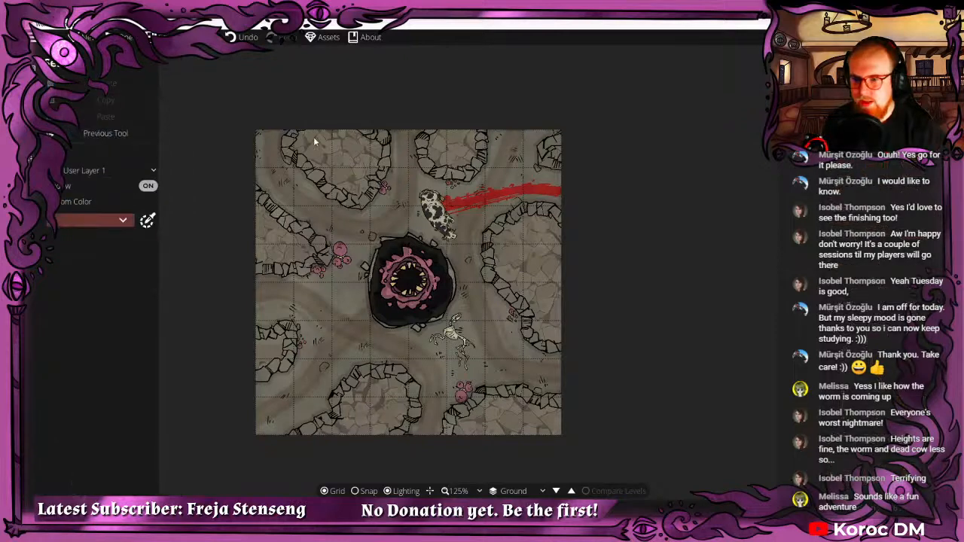
scroll(390, 169, "down", 1)
scroll(396, 188, "up", 1)
left_click_drag(399, 189, 417, 184)
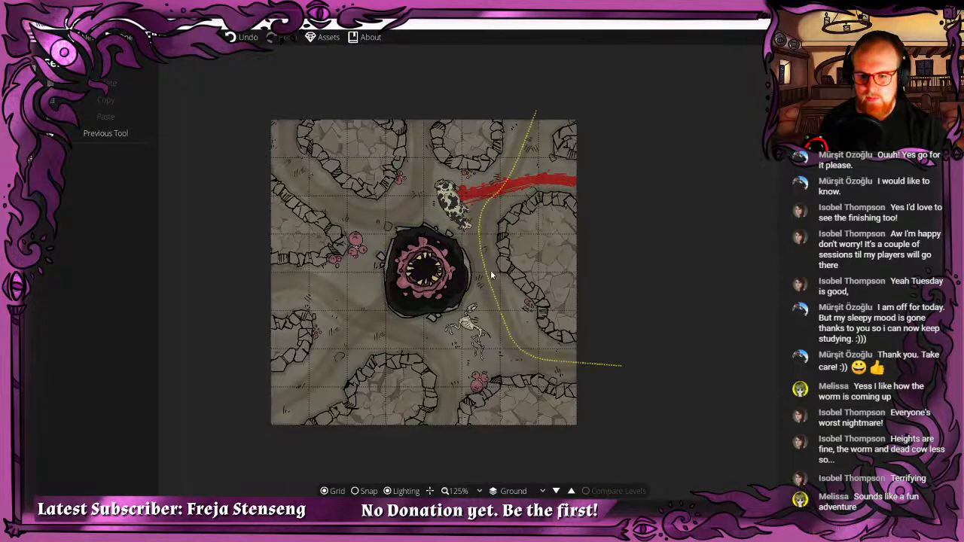
Darken the map's ambient light to a mid grey, #767676.
left_click_drag(490, 261, 486, 222)
left_click_drag(277, 350, 312, 343)
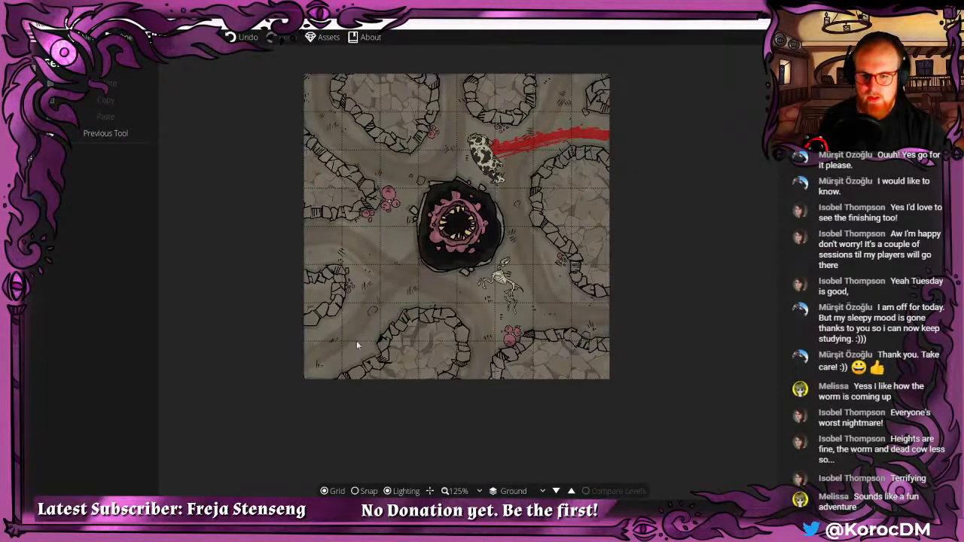
left_click_drag(417, 333, 403, 355)
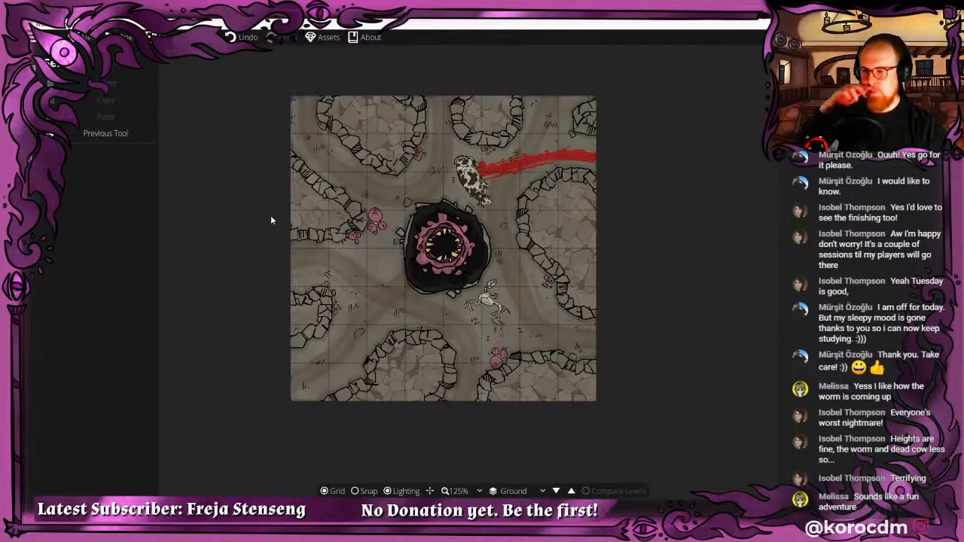
left_click(105, 133)
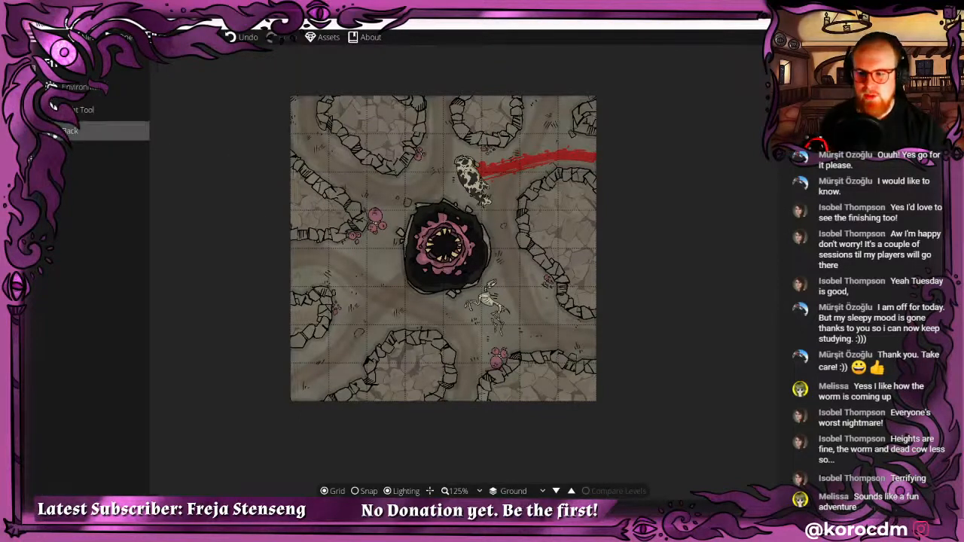
left_click(76, 133)
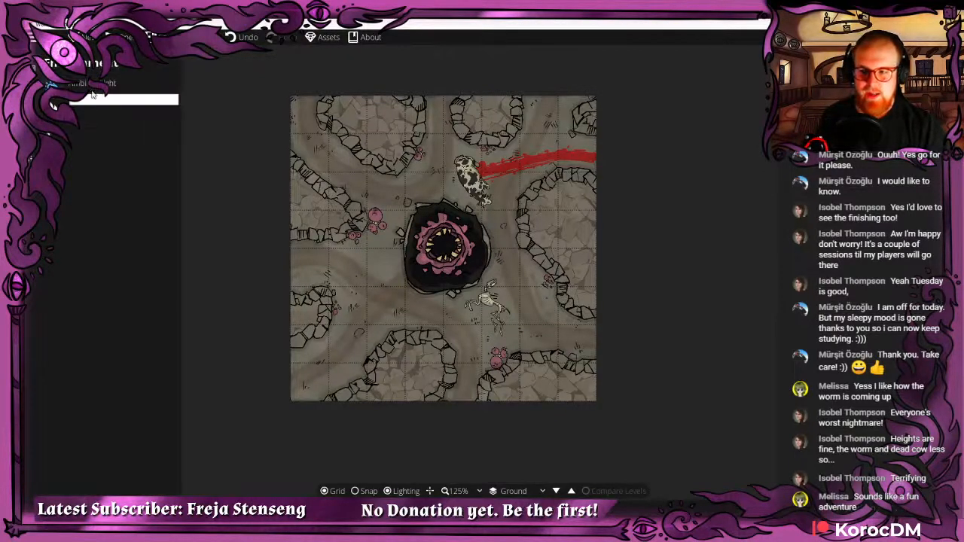
left_click(126, 106)
left_click_drag(163, 112, 160, 107)
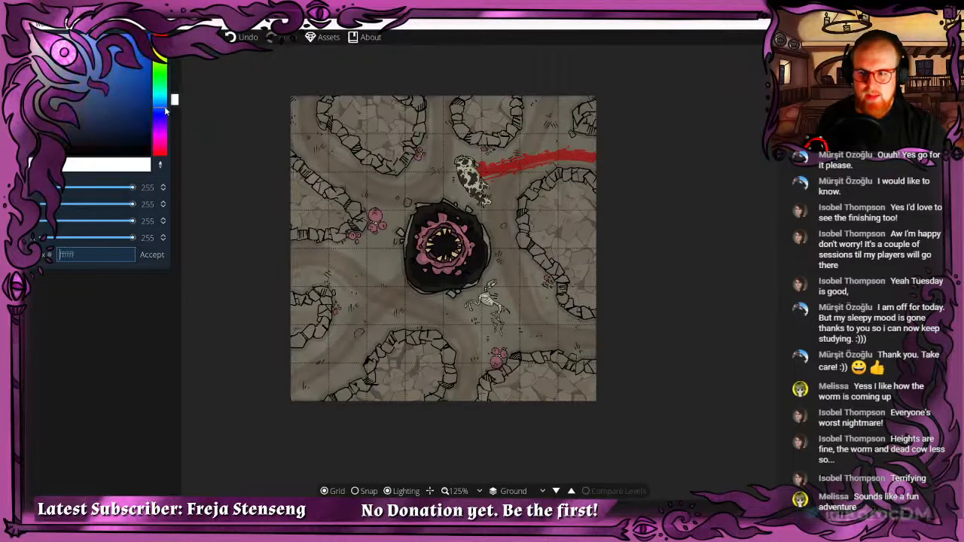
left_click(134, 47)
mouse_move(134, 46)
left_mouse_down()
mouse_move(103, 47)
mouse_move(105, 91)
mouse_move(61, 109)
mouse_move(31, 99)
left_mouse_up()
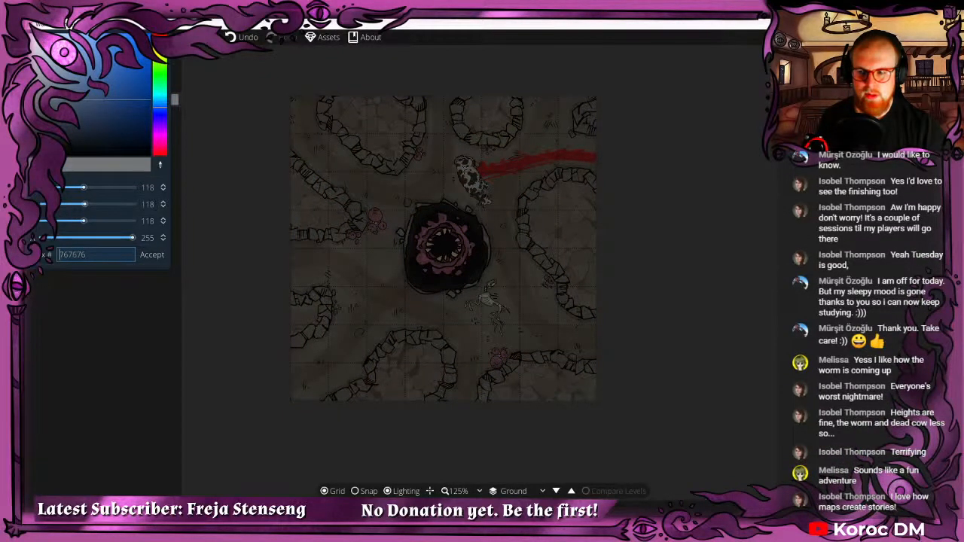
left_click(149, 256)
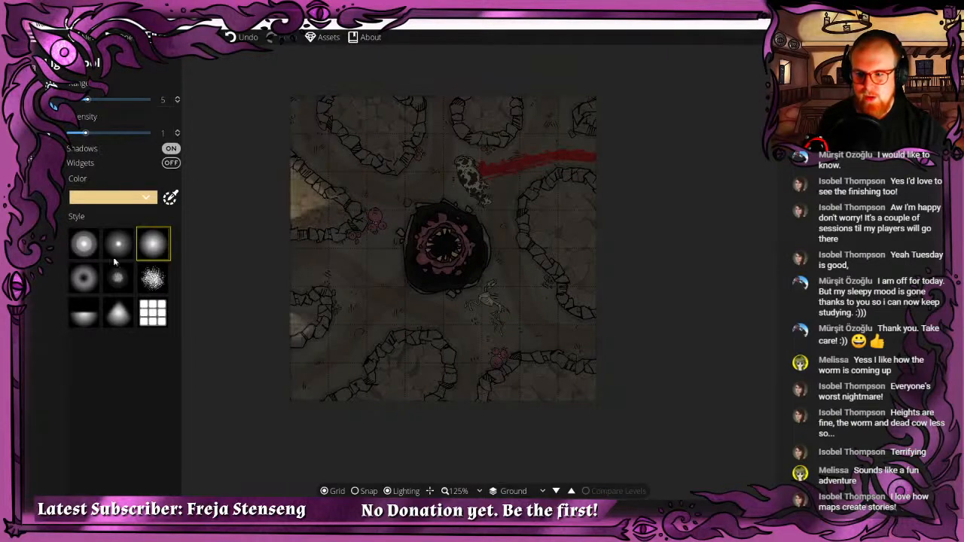
Place a warm yellow light with the small bright-centre style at the map edge where the red blood trail enters.
left_click(119, 244)
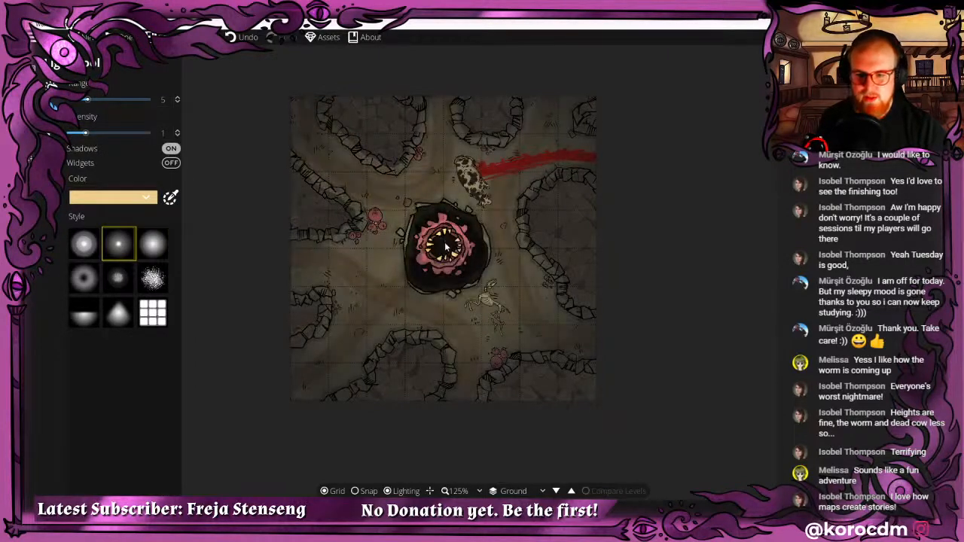
scroll(527, 162, "down", 3)
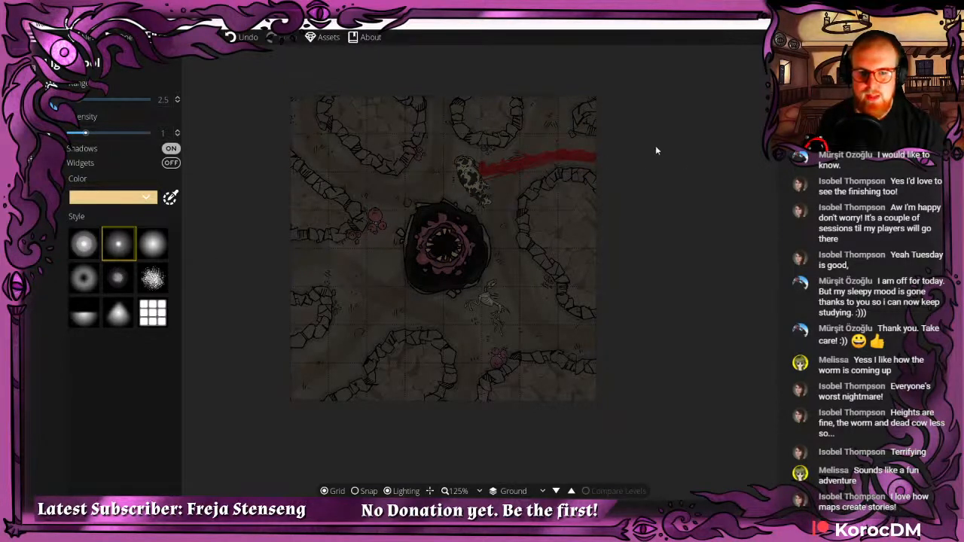
scroll(602, 151, "up", 2)
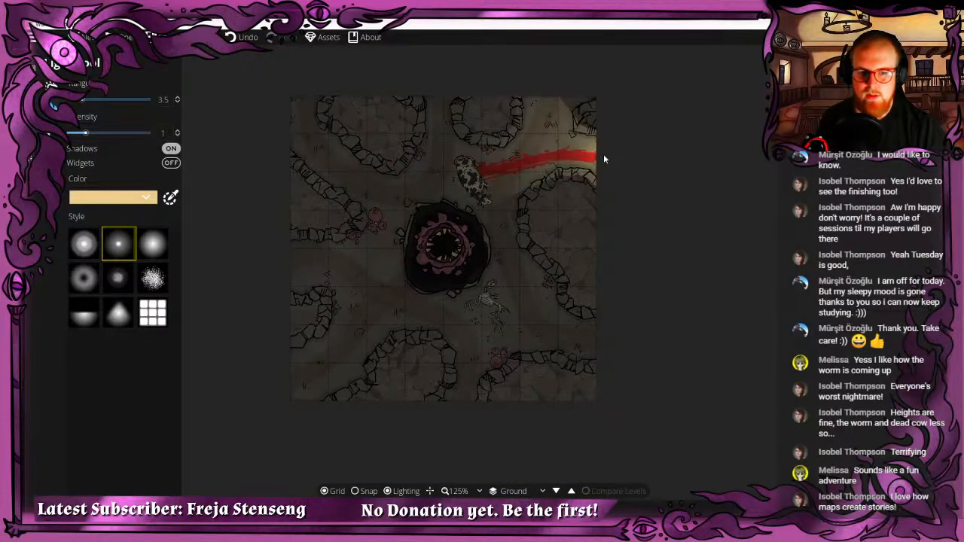
scroll(603, 158, "down", 5)
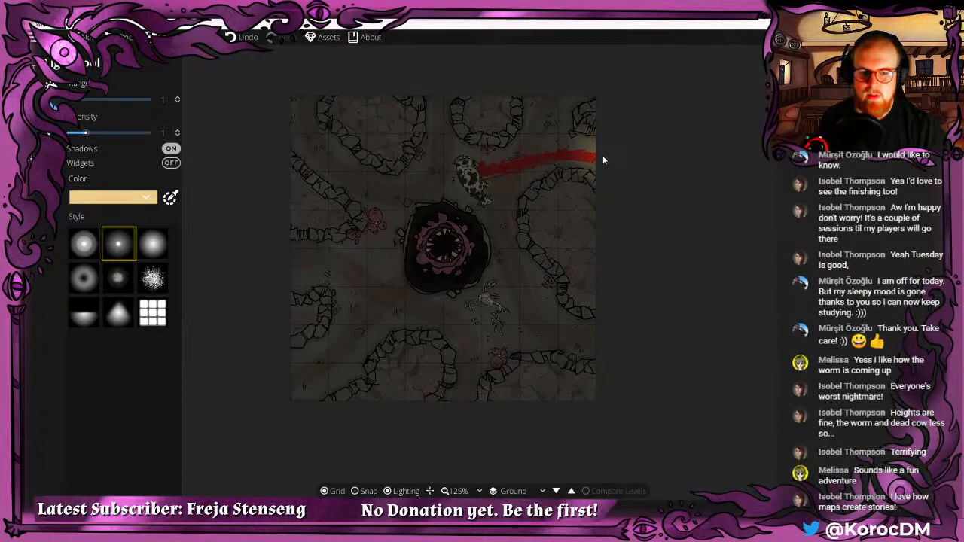
scroll(600, 160, "up", 1)
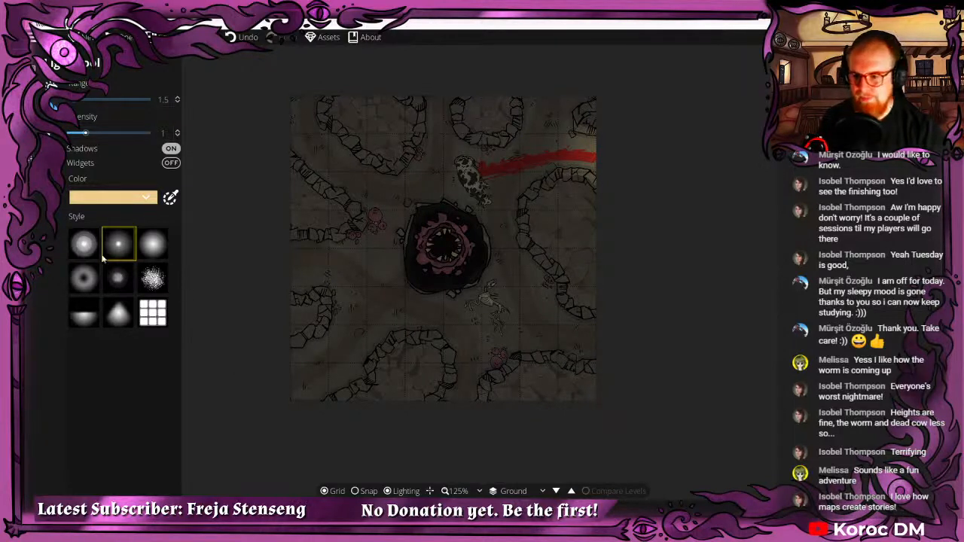
Set the light colour to a bright magenta, about #d92afd.
left_click(112, 198)
left_click(170, 227)
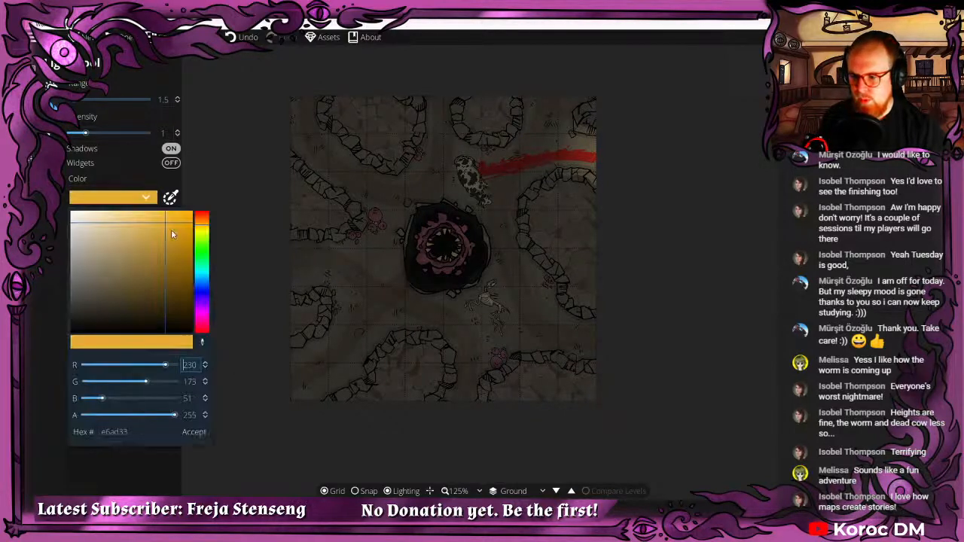
left_click(202, 313)
left_click_drag(170, 249, 172, 212)
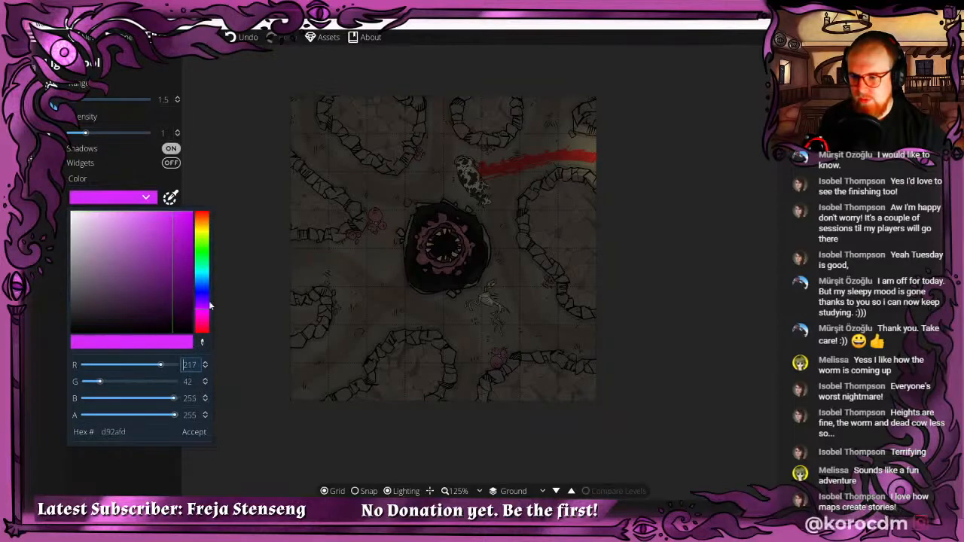
left_click(198, 431)
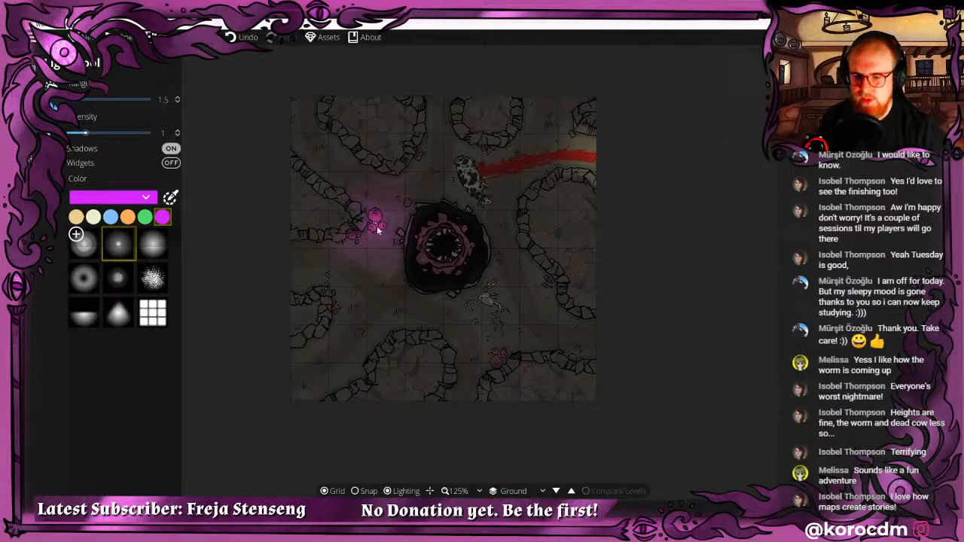
Place magenta lights on the pink growths around the map, with range 1.5 at large clusters and 1 at small ones.
left_click(372, 221)
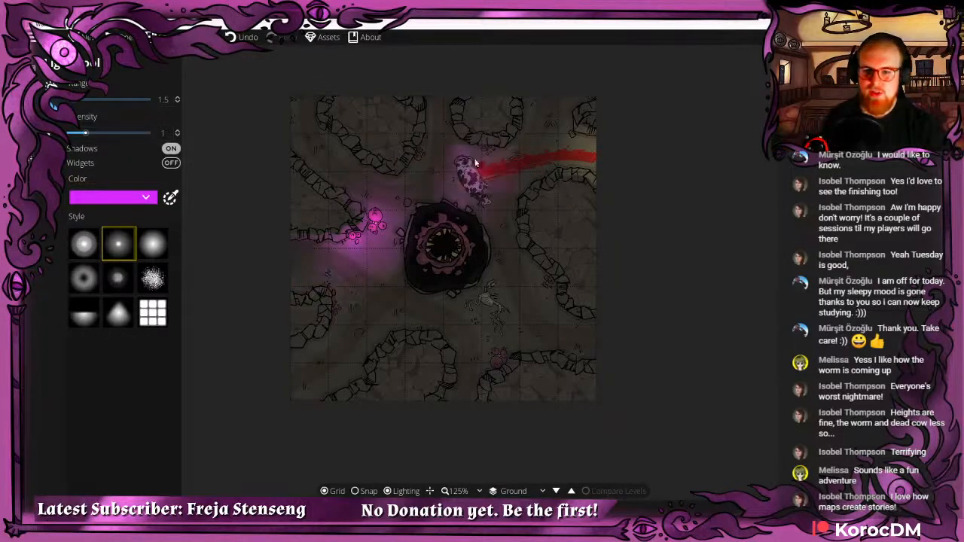
left_click(420, 159)
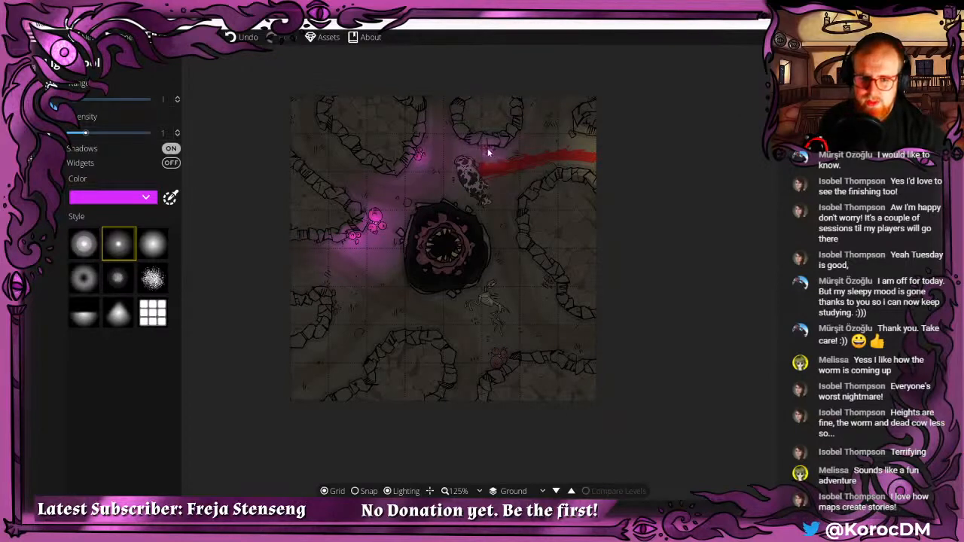
scroll(500, 364, "up", 1)
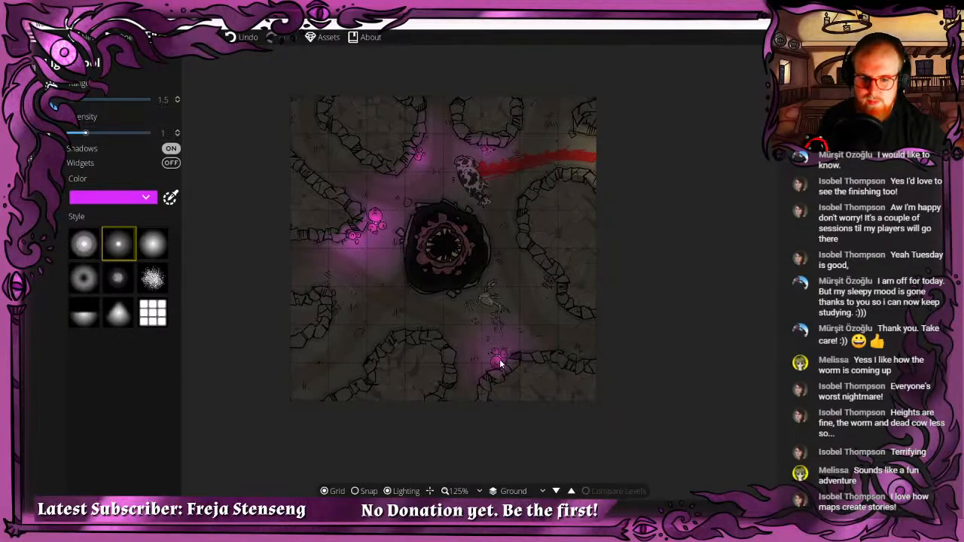
left_click(500, 361)
scroll(550, 281, "down", 1)
left_click(549, 282)
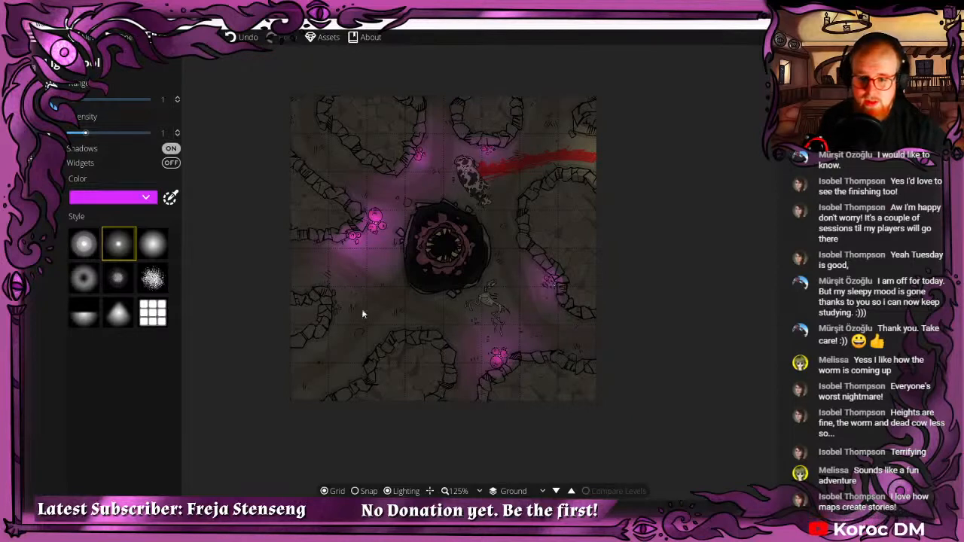
left_click(336, 313)
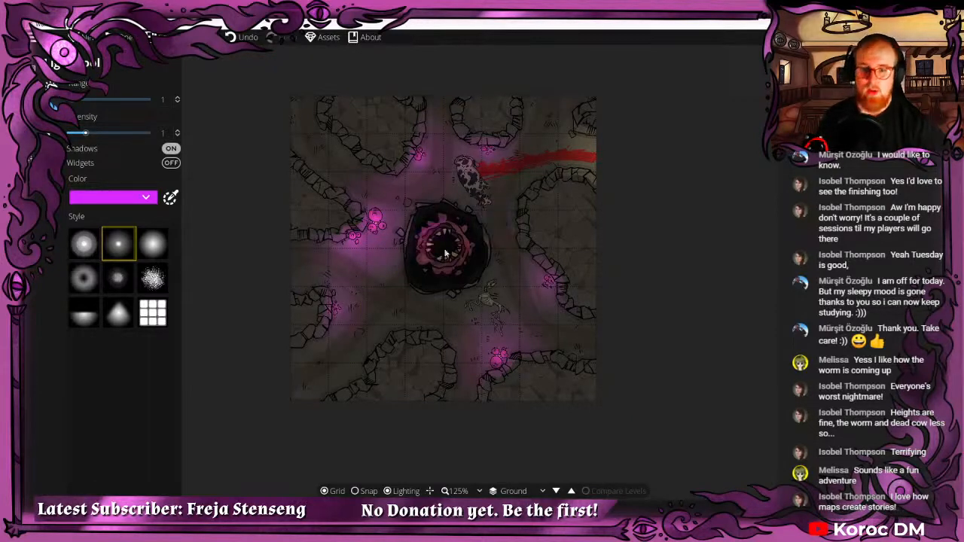
Place a small red light (#cc0505) with the broad soft style in the worm's mouth.
left_click(146, 246)
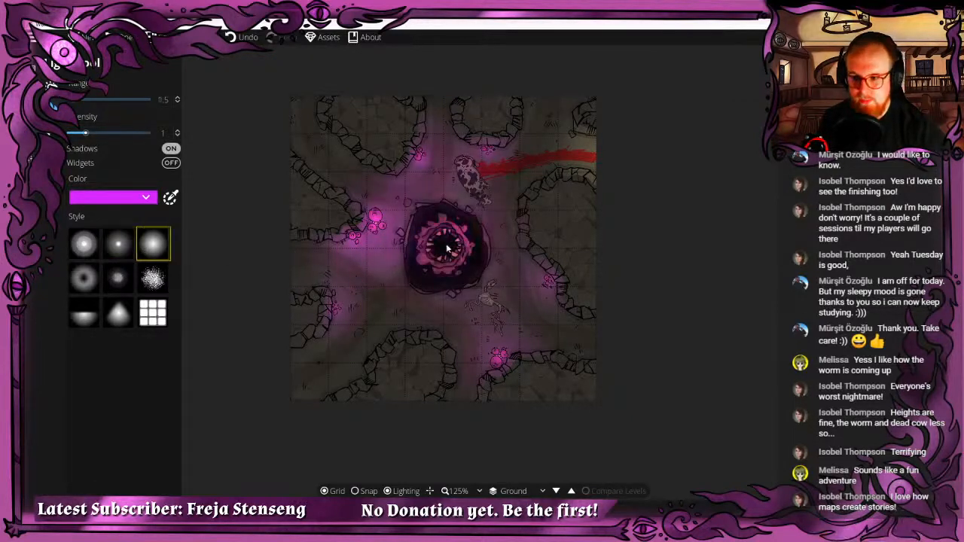
scroll(443, 250, "down", 1)
scroll(444, 251, "down", 1)
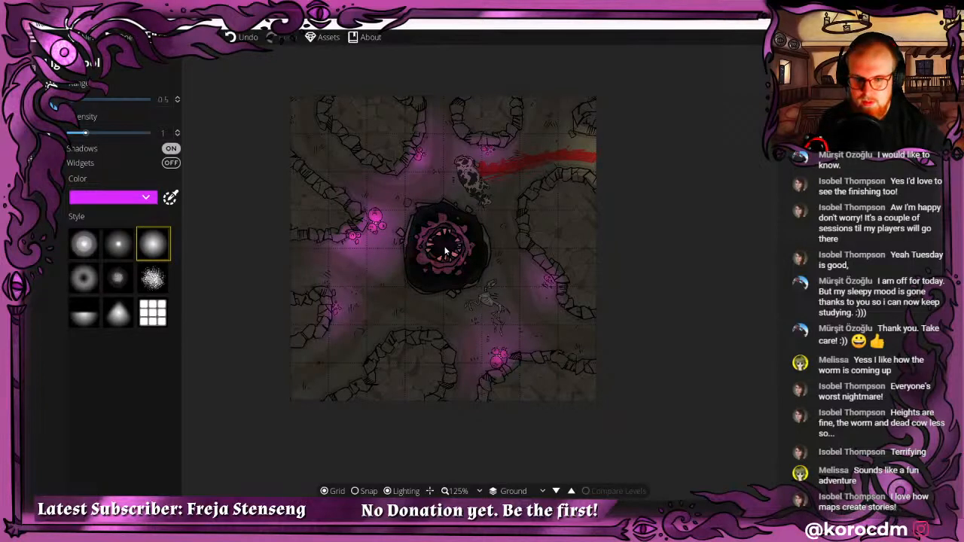
left_click(138, 202)
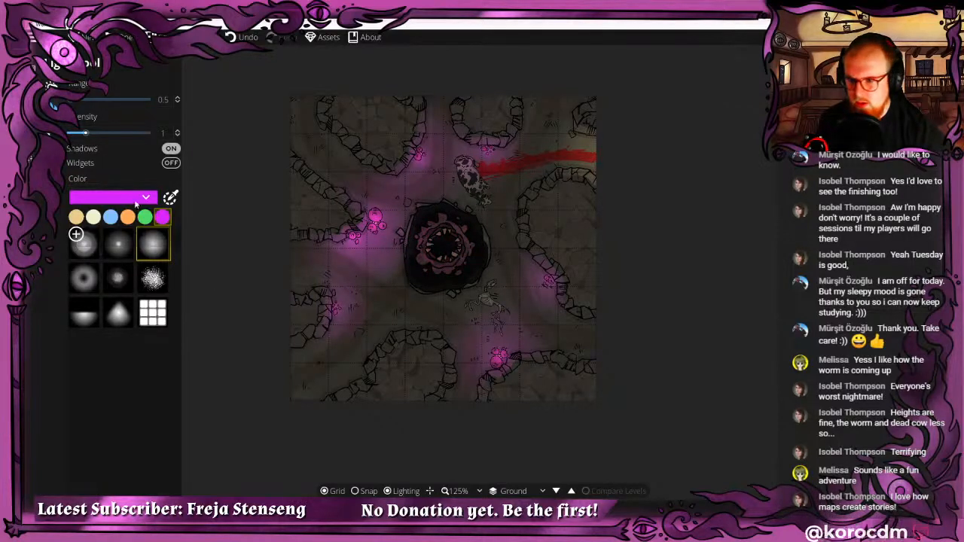
left_click(167, 203)
left_click_drag(208, 308, 190, 234)
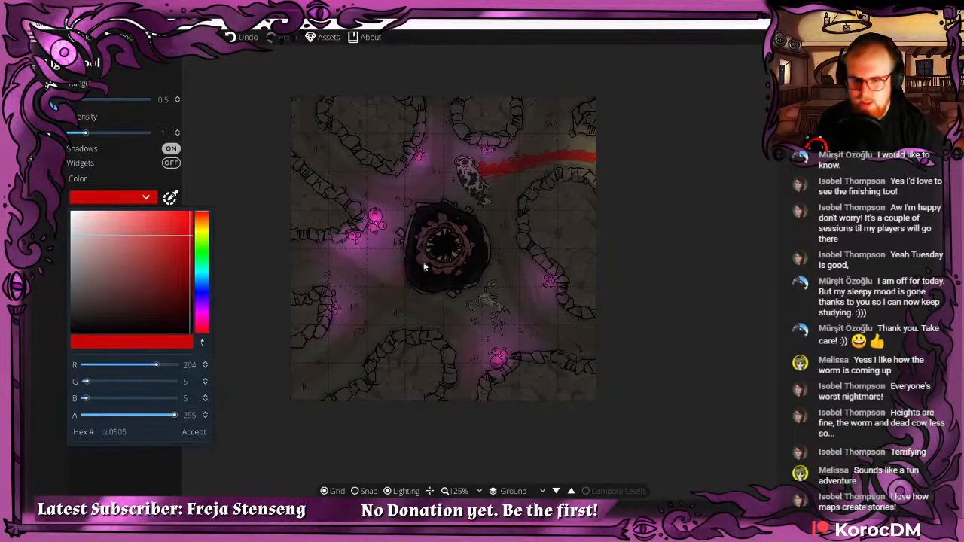
left_click(194, 431)
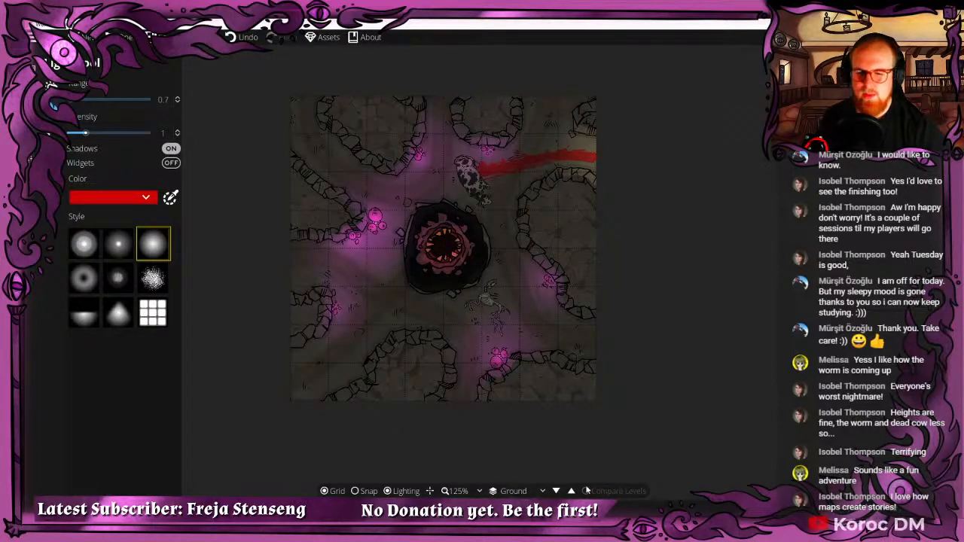
Change the light colour from bright red to a very dark red.
left_click(142, 202)
left_click(75, 233)
left_click_drag(175, 280, 143, 326)
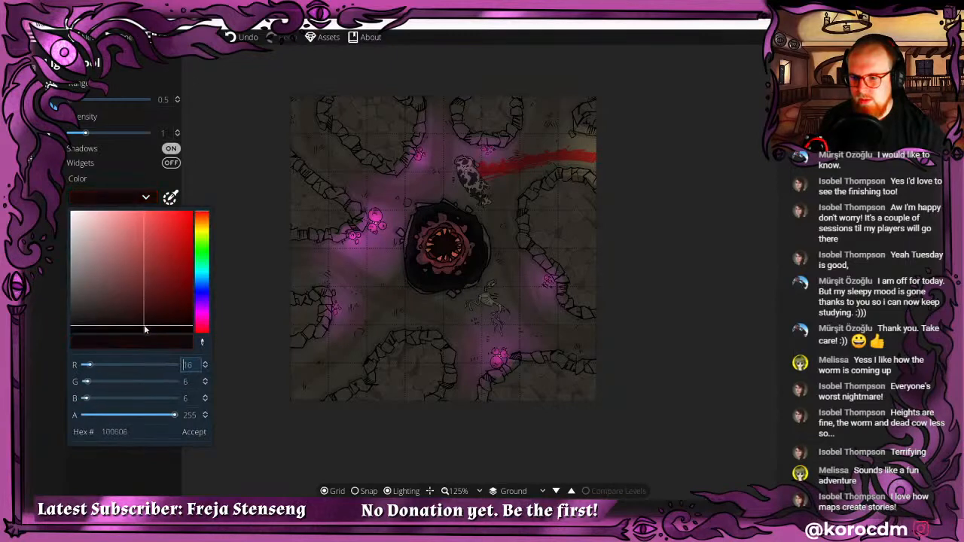
left_click(193, 431)
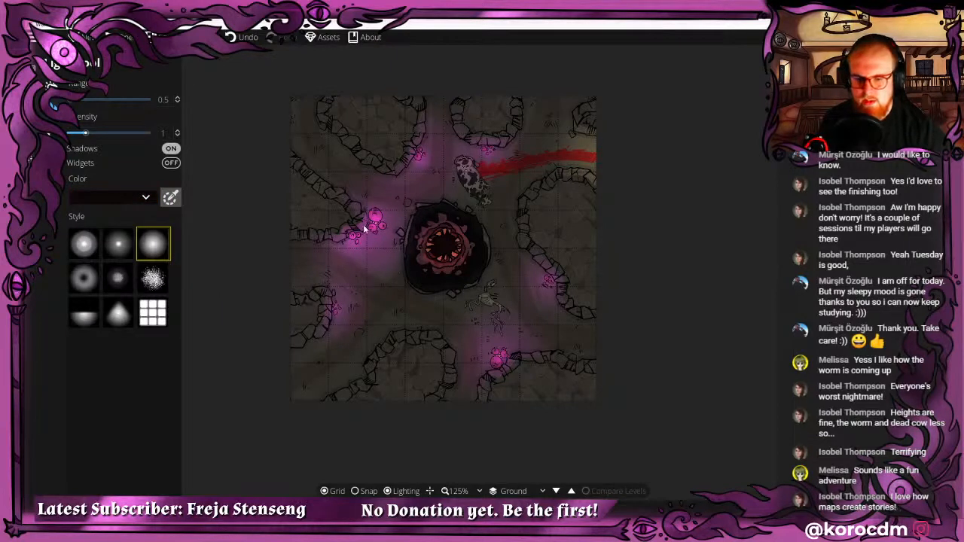
left_click(146, 197)
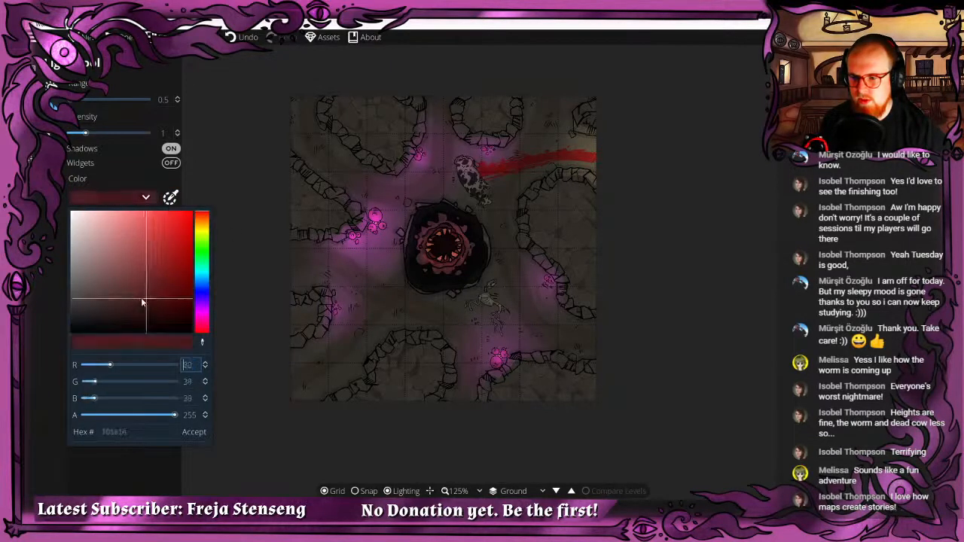
left_click(193, 431)
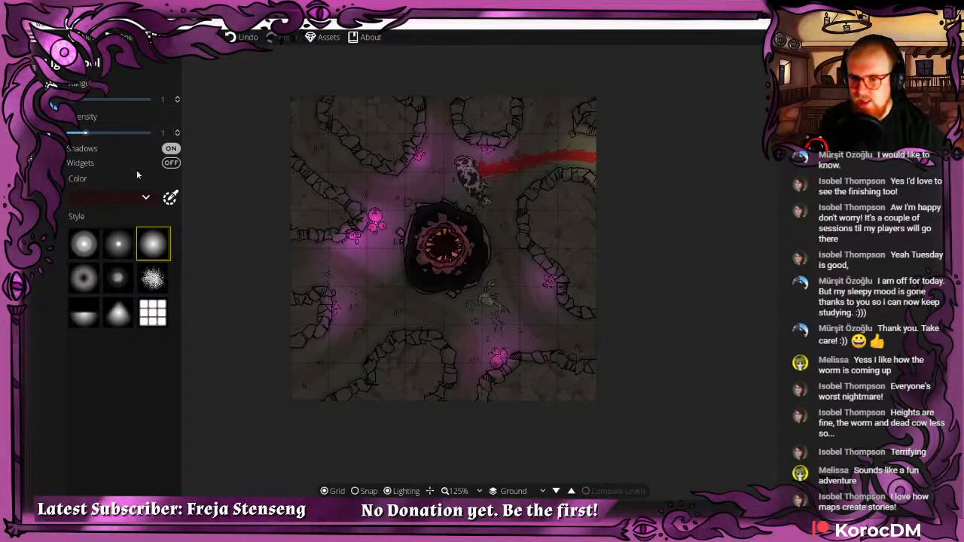
Darken the environment's ambient light to a near-black grey, about #232323.
scroll(488, 280, "down", 4)
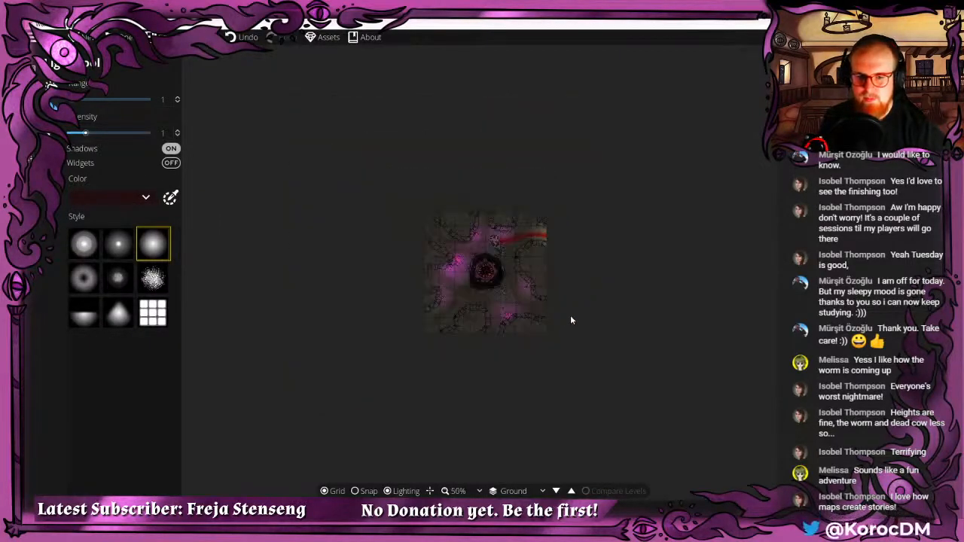
scroll(570, 318, "up", 2)
left_click_drag(515, 285, 467, 325)
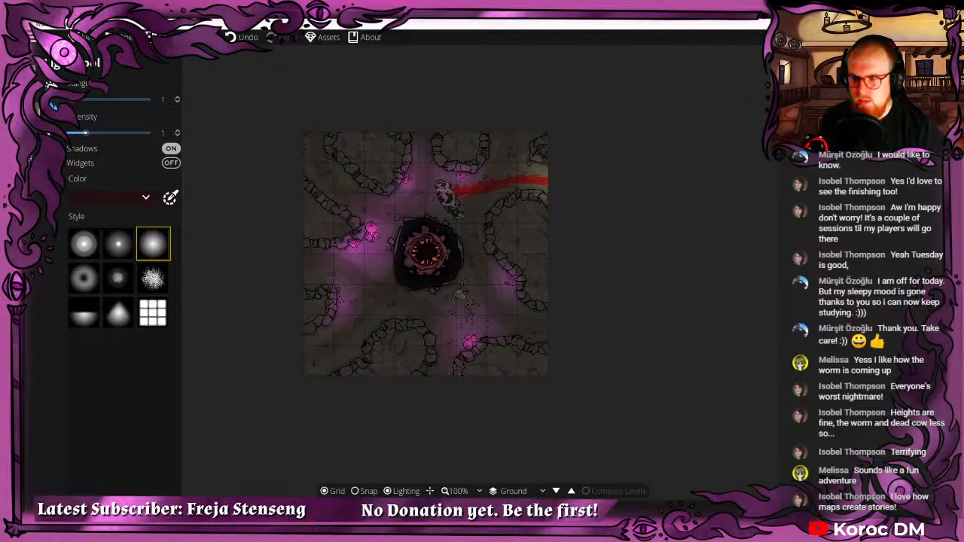
left_click(113, 197)
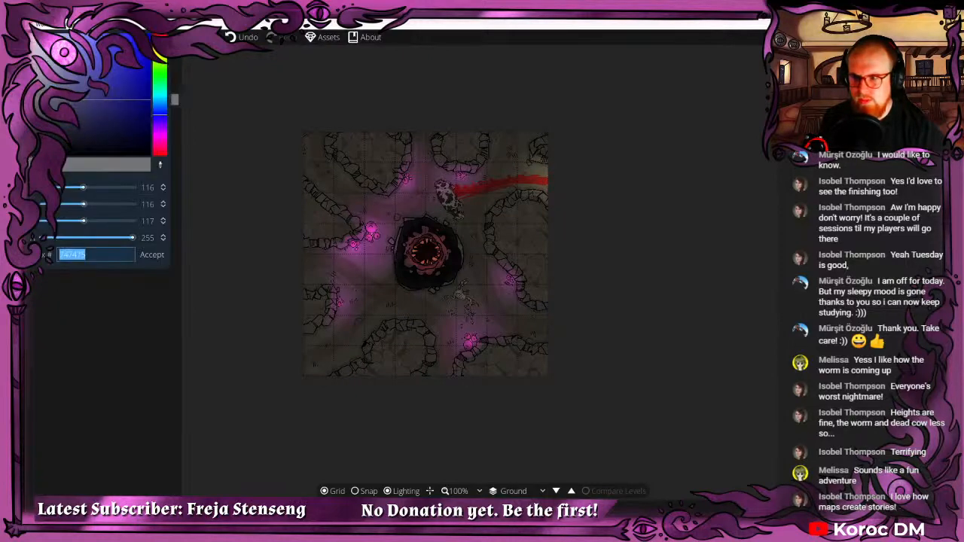
left_click_drag(30, 99, 30, 140)
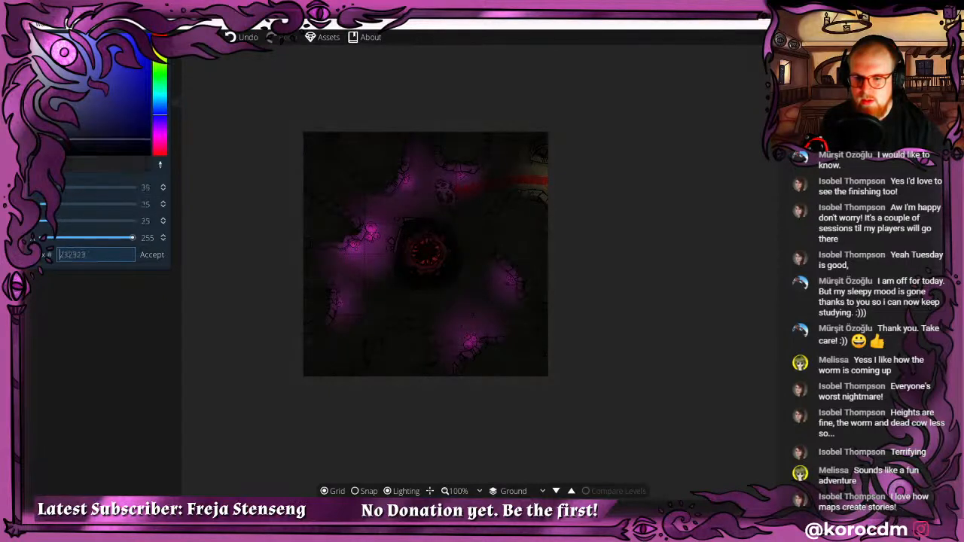
left_click(151, 255)
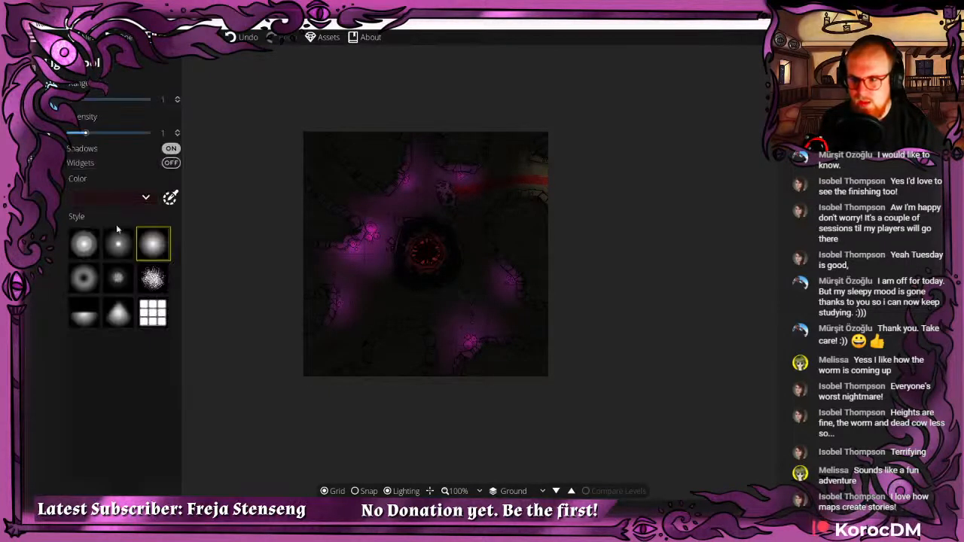
Place several pale cream lights across the cave passages with range 2.5 and intensity 0.5.
left_click(113, 203)
left_click(93, 217)
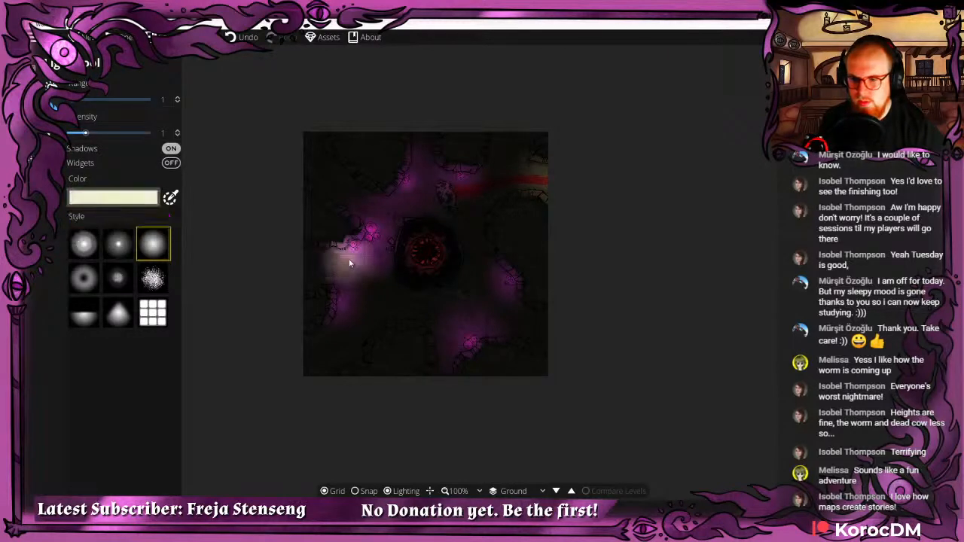
left_click_drag(85, 133, 69, 133)
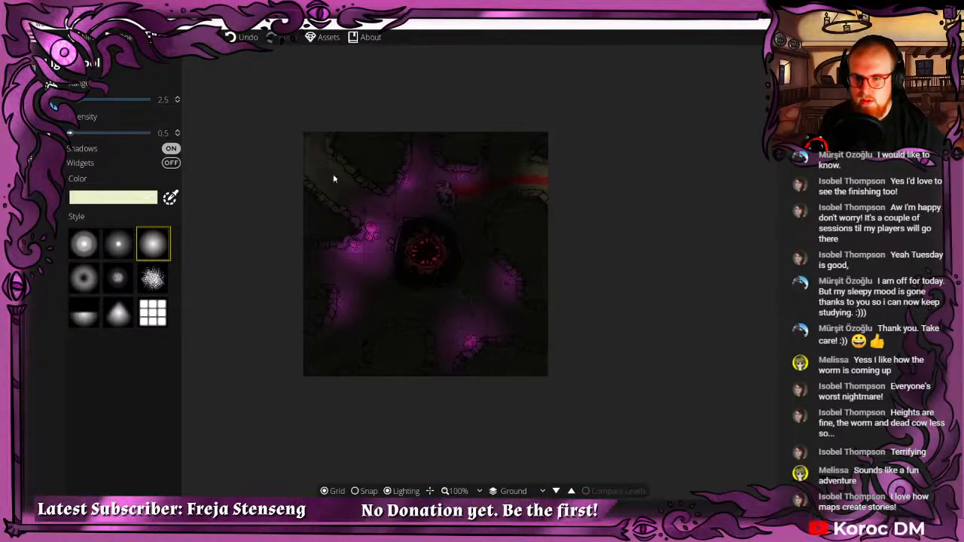
left_click(409, 218)
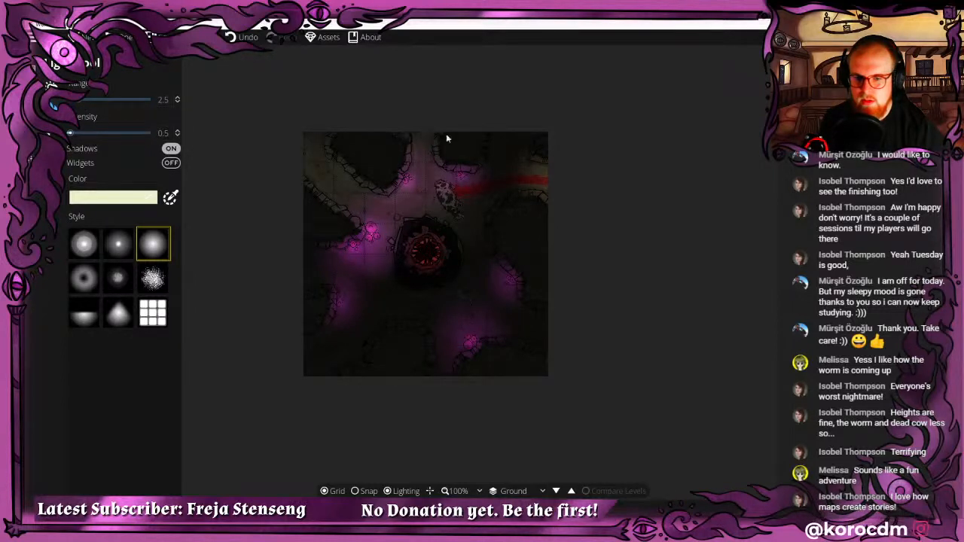
left_click(511, 151)
left_click(460, 228)
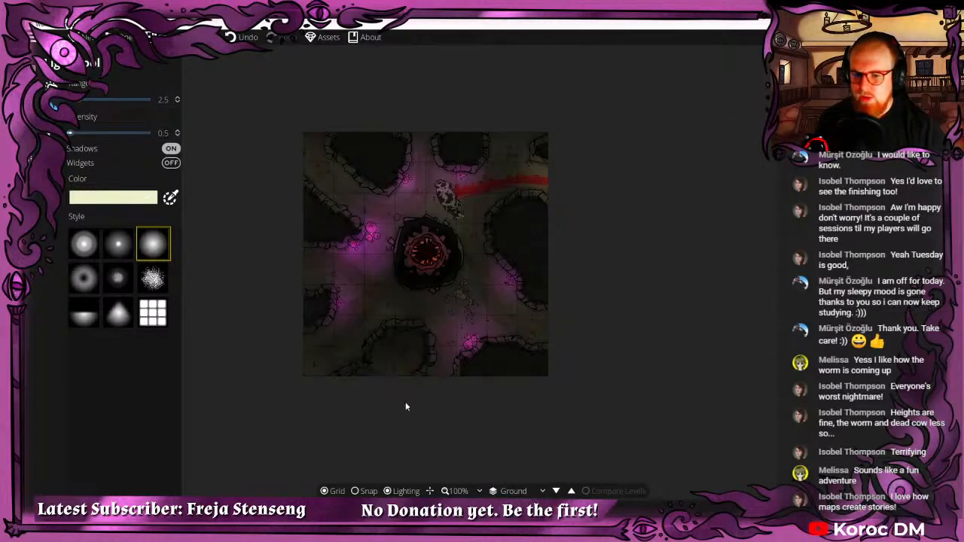
scroll(408, 328, "up", 3)
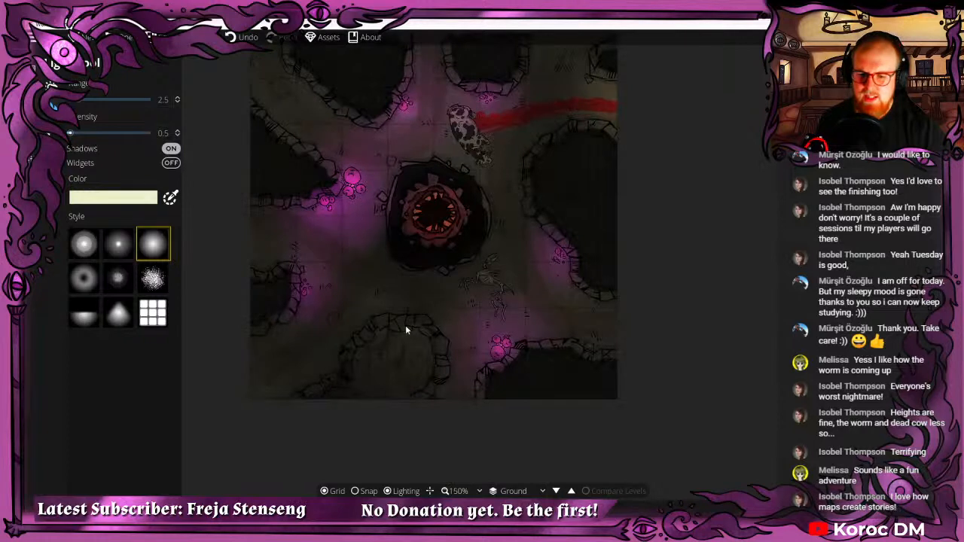
scroll(405, 325, "down", 3)
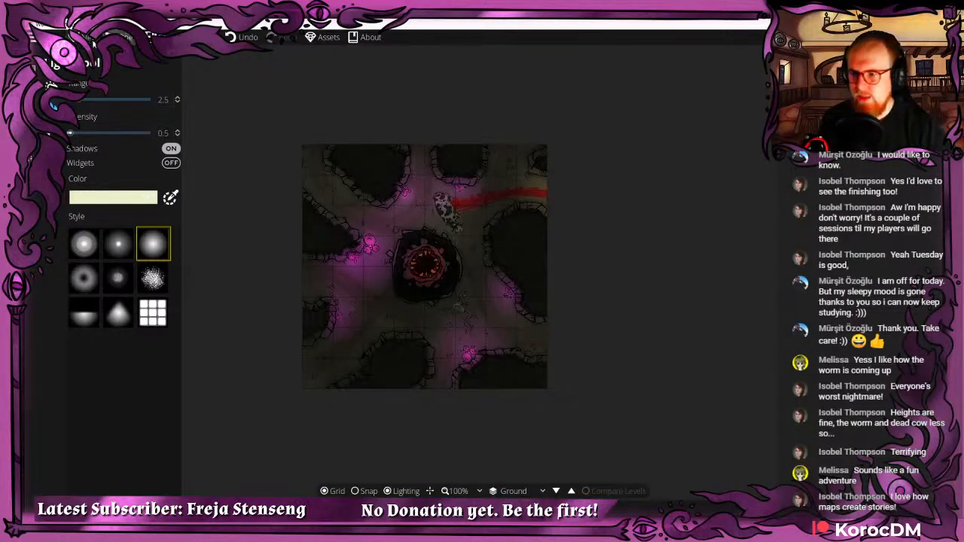
Create a new map 8 tiles wide and 8 tiles high.
left_click(83, 37)
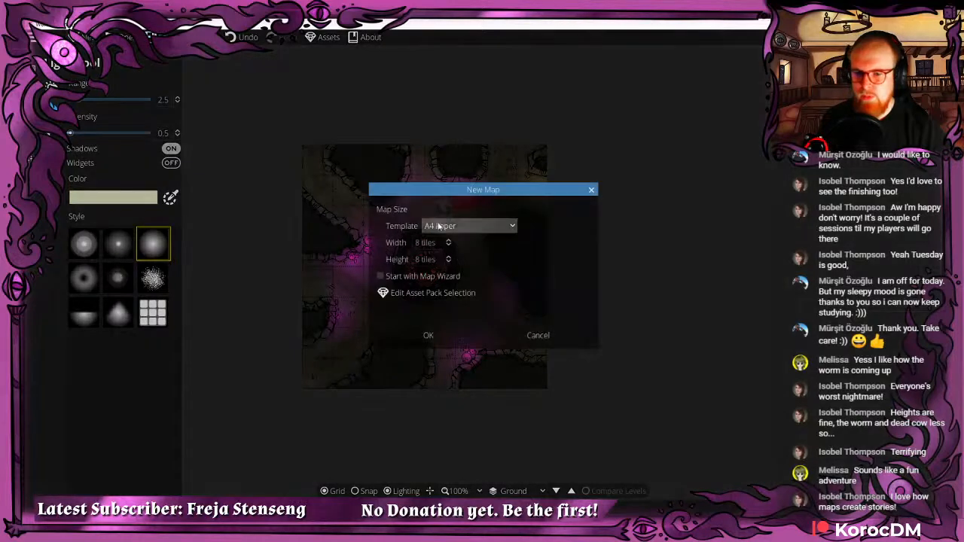
left_click(424, 338)
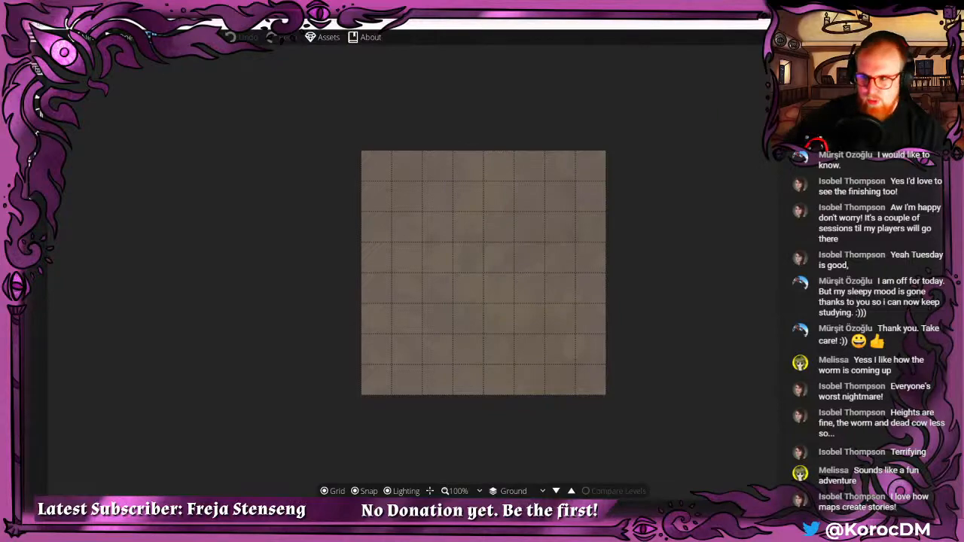
Read the Mapvember 2020 theme prompt list in the image viewer, enlarging it, and return to the map editor.
left_click_drag(31, 105, 567, 22)
scroll(468, 296, "down", 1)
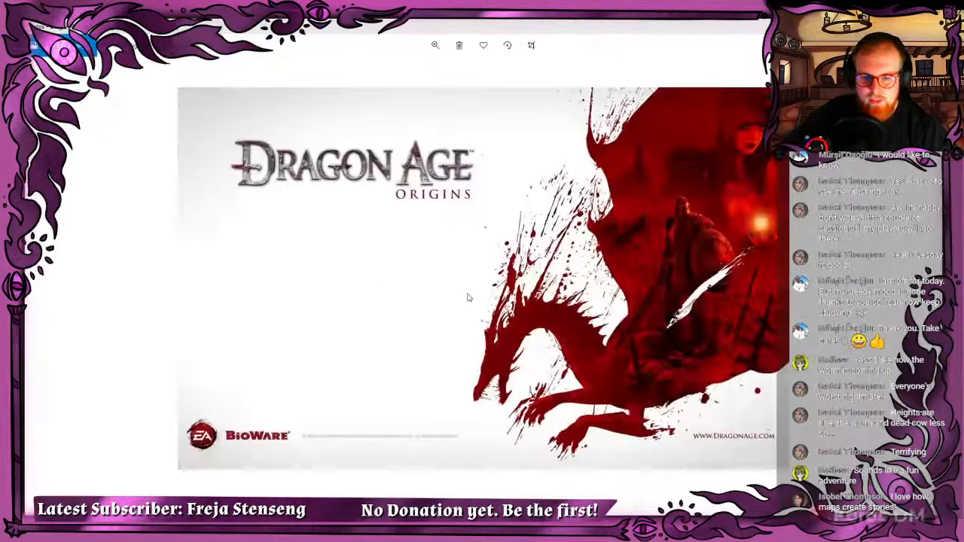
scroll(456, 299, "up", 1)
scroll(455, 299, "down", 1)
scroll(454, 299, "up", 1)
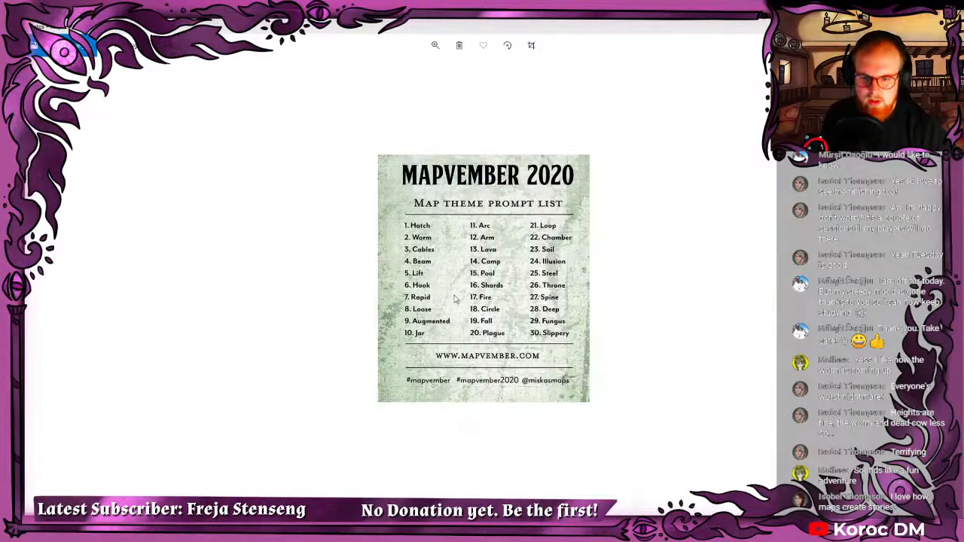
scroll(447, 298, "up", 3)
scroll(405, 262, "down", 2)
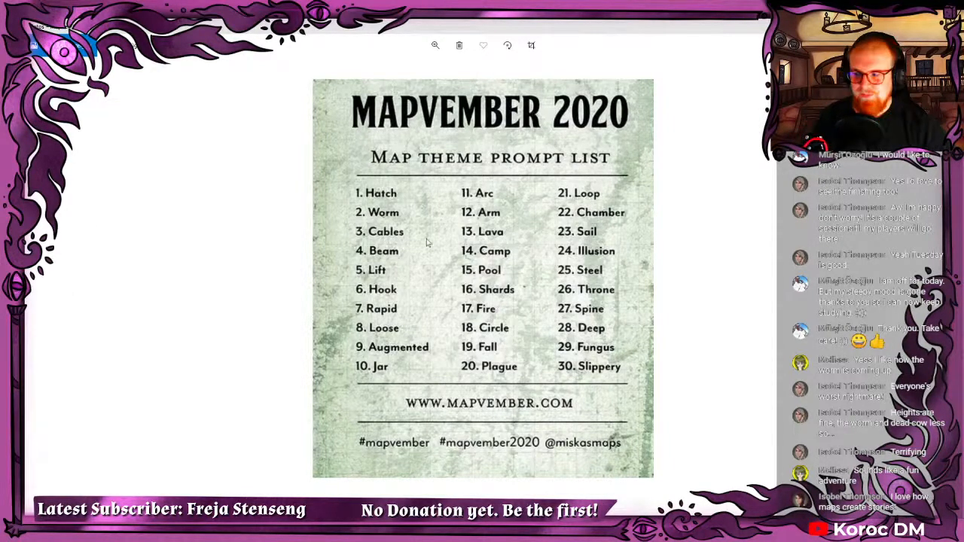
key("alt+Tab")
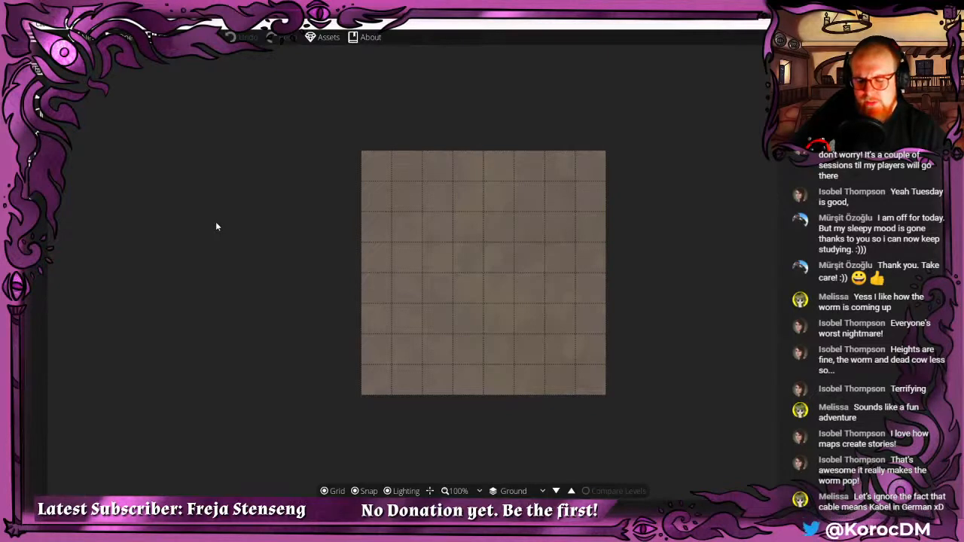
Draw a curved test path with the blue segmented style, from the map's centre down to its lower right.
left_click(38, 137)
left_click(50, 86)
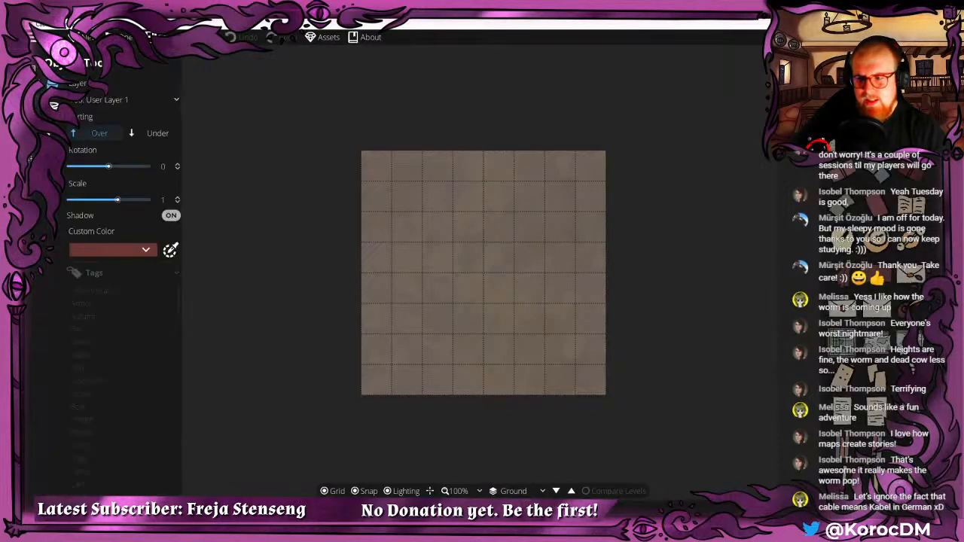
left_click(39, 113)
left_click(72, 154)
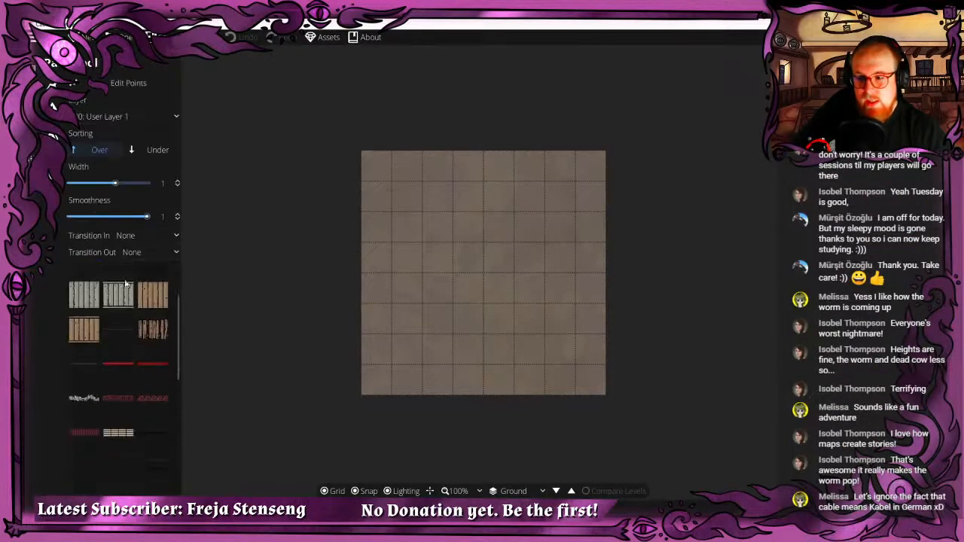
scroll(109, 301, "down", 5)
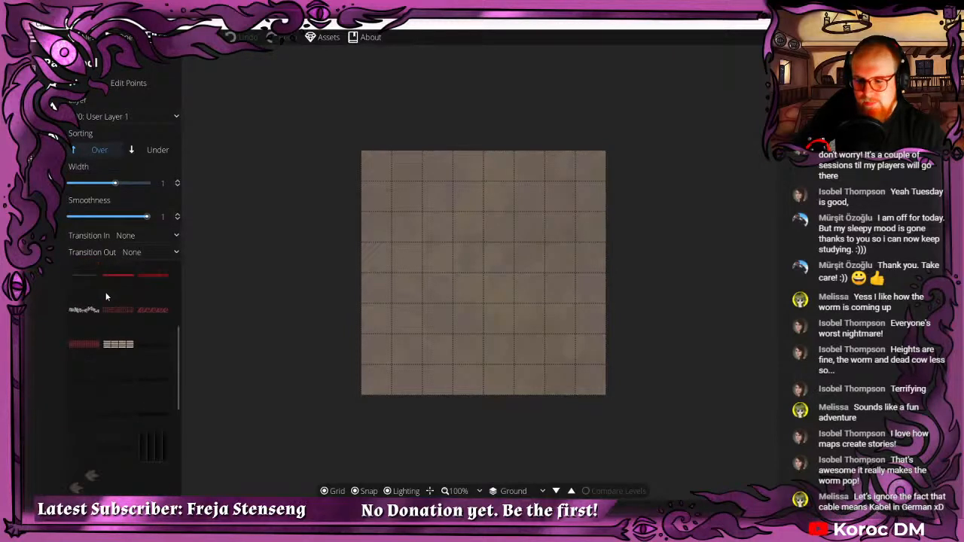
scroll(101, 300, "down", 2)
left_click(119, 383)
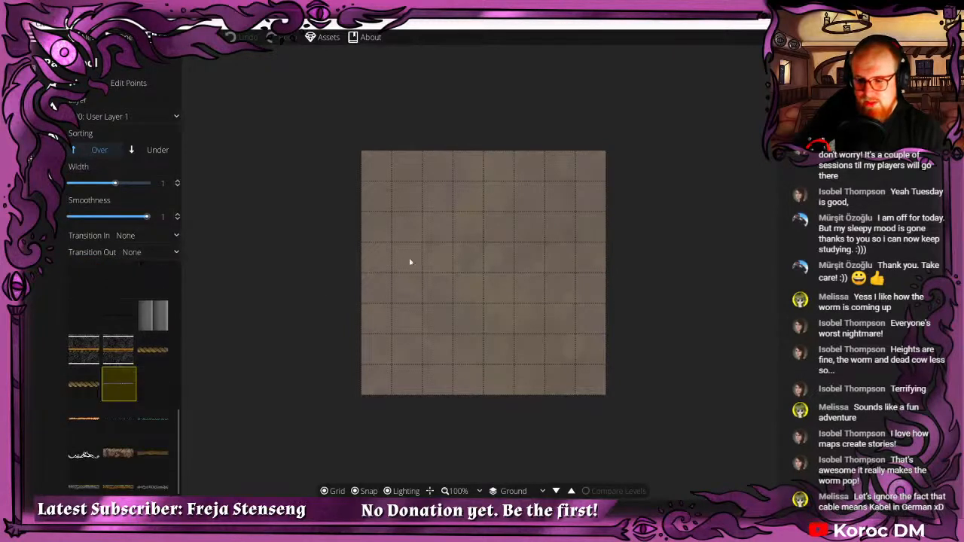
left_click(473, 235)
left_click(498, 362)
left_click(574, 334)
right_click(575, 333)
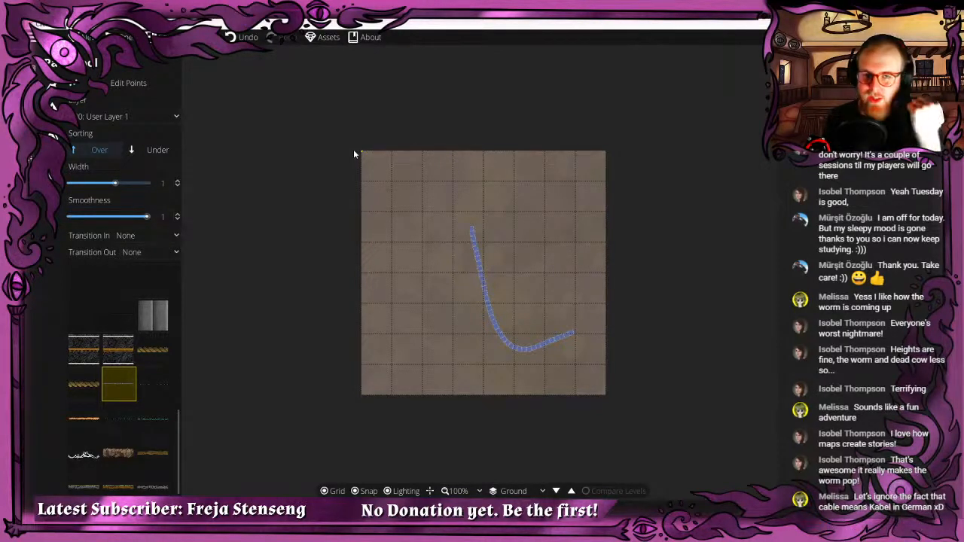
Draw a bent test path with the dark twisted cable style, beside the blue path.
left_click(163, 393)
scroll(465, 260, "up", 1)
left_click(394, 201)
left_click(451, 332)
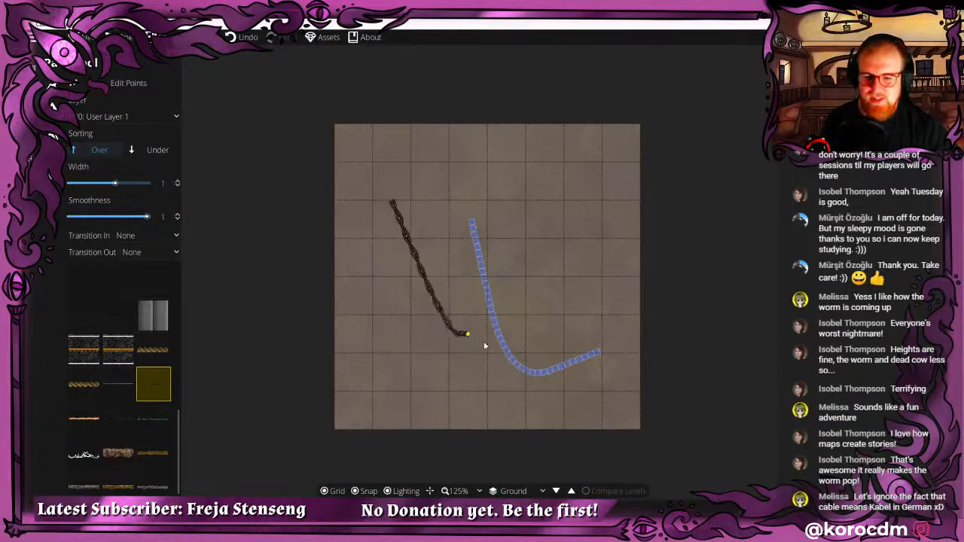
scroll(485, 344, "up", 4)
scroll(463, 320, "down", 1)
left_click(451, 290)
right_click(485, 320)
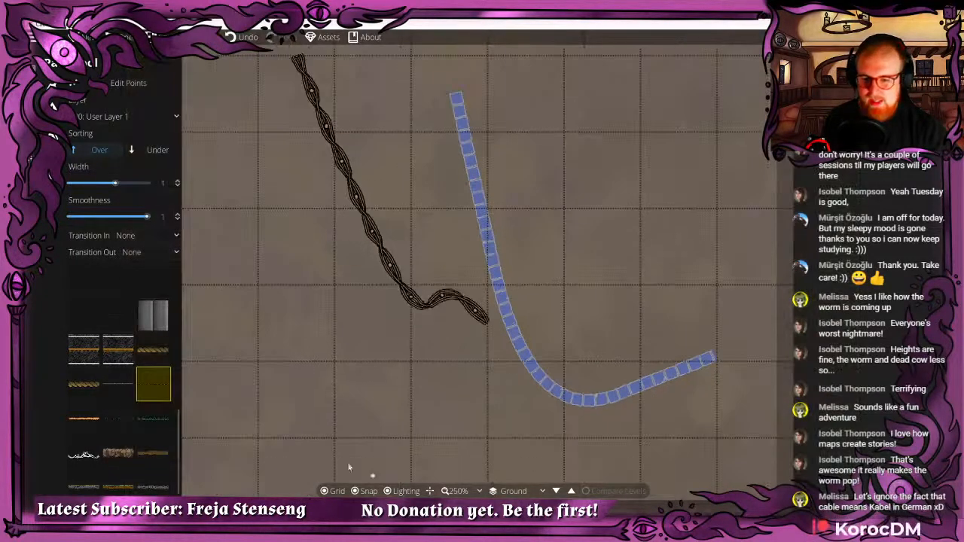
Draw a curved test path with the green leafy style, below the twisted cable.
left_click(153, 418)
left_click(239, 216)
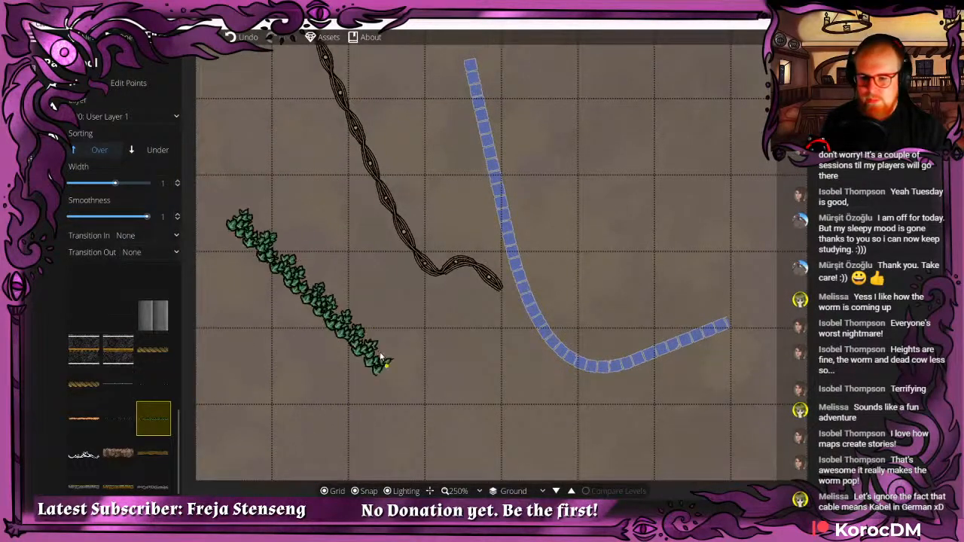
left_click(435, 378)
right_click(553, 364)
Try the path style beside the leafy one, and undo both that path and the leafy path.
left_click(119, 418)
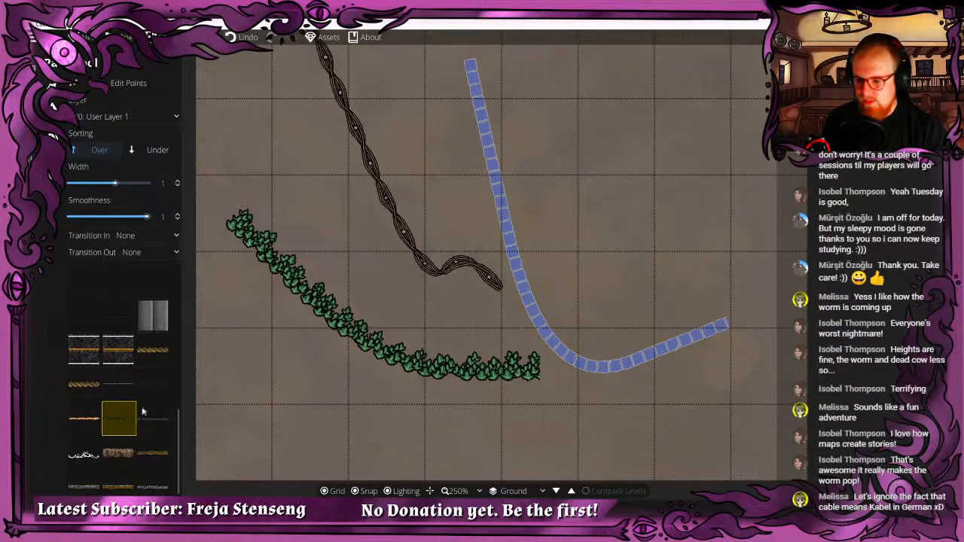
left_click(273, 250)
right_click(465, 305)
key("ctrl+z")
key("ctrl+z")
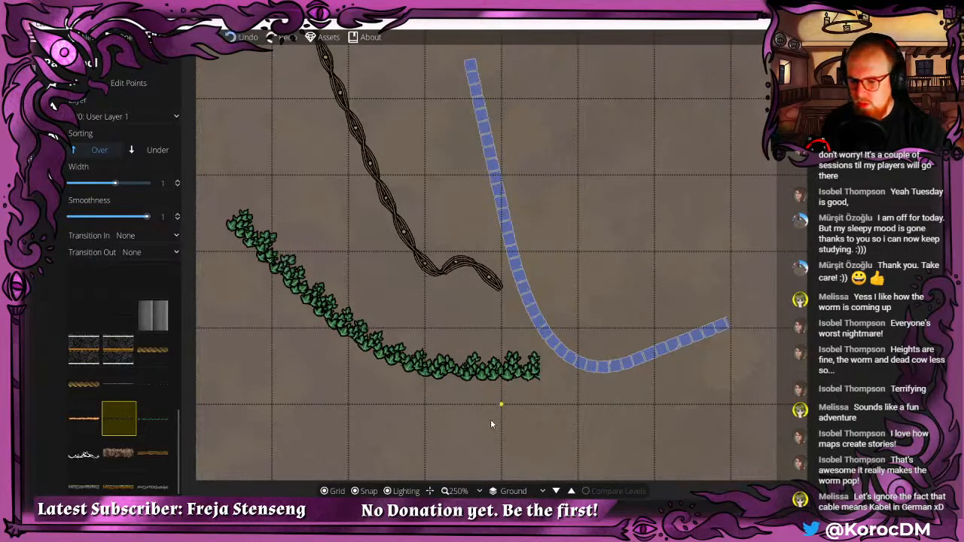
Draw a large wavy loop with the orange fiery path style, and undo all remaining test paths.
scroll(128, 422, "up", 1)
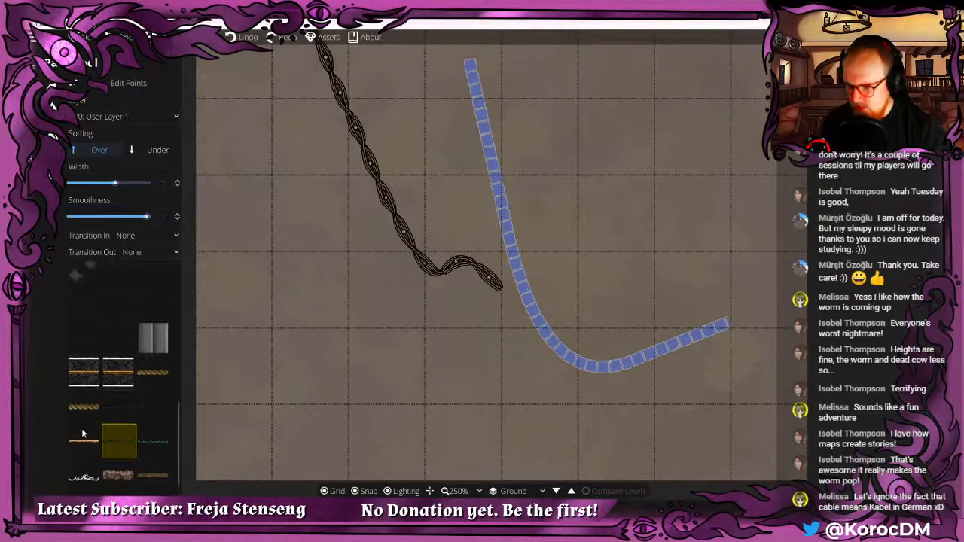
left_click(84, 441)
left_click(237, 252)
mouse_move(392, 340)
left_mouse_down()
mouse_move(423, 363)
mouse_move(533, 285)
mouse_move(620, 172)
mouse_move(768, 329)
mouse_move(618, 405)
mouse_move(539, 429)
mouse_move(395, 440)
mouse_move(235, 378)
mouse_move(225, 315)
mouse_move(247, 260)
left_mouse_up()
right_click(247, 260)
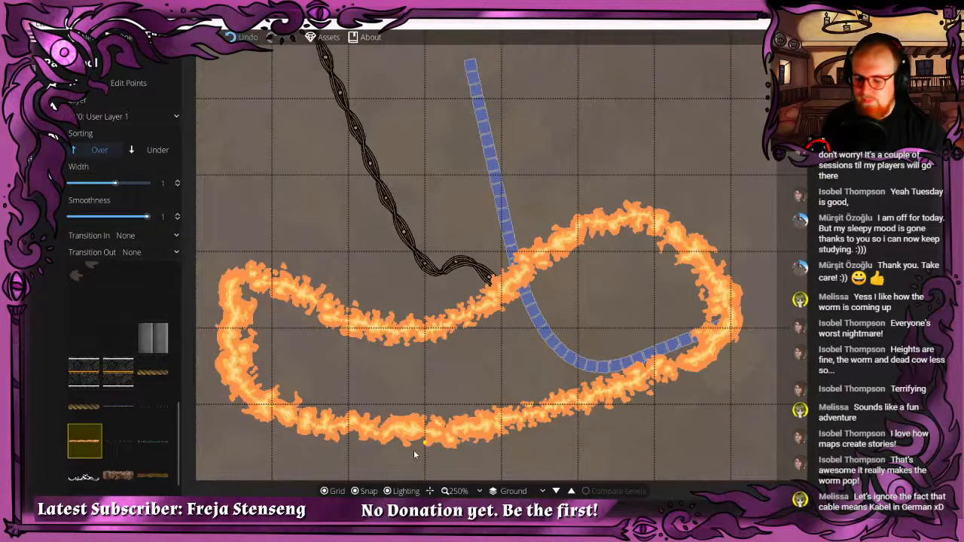
key("ctrl+z")
key("ctrl+z")
key("ctrl+z")
Try the braided rope path style with a short path on the empty map, and undo it.
left_click(91, 404)
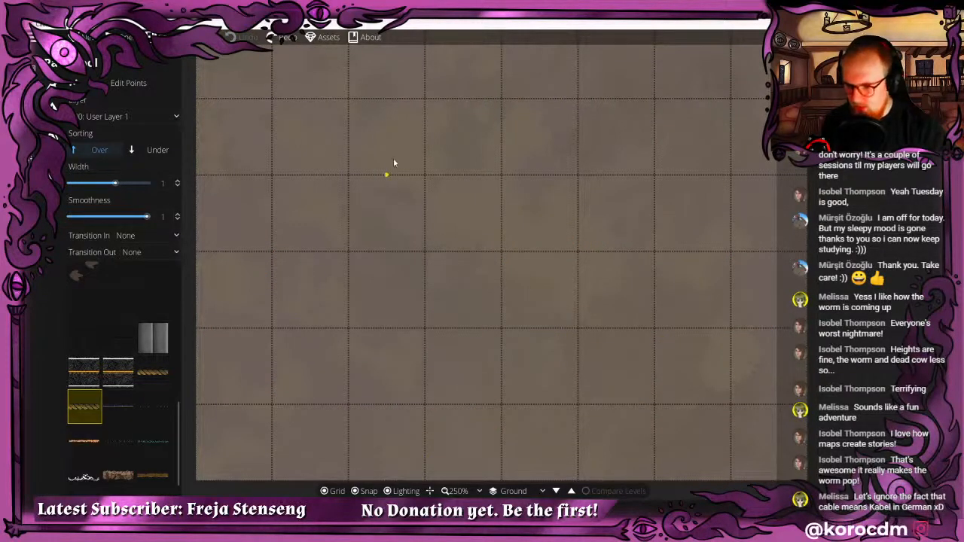
left_click_drag(388, 175, 613, 277)
right_click(612, 276)
key("ctrl+z")
Draw a hooked test path with the black shadow style, try the faint speckled style, and undo the test.
scroll(102, 373, "up", 1)
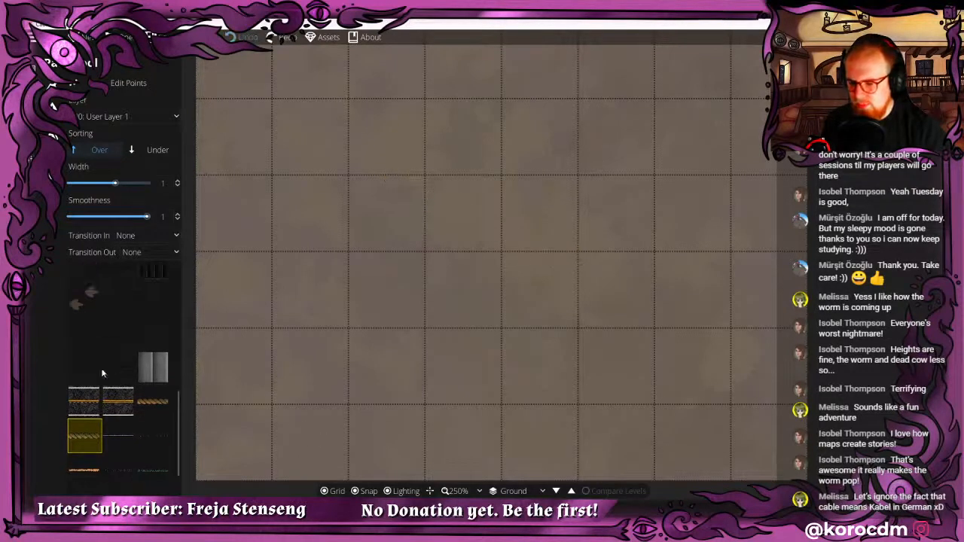
left_click(129, 358)
left_click(348, 209)
left_click(613, 205)
right_click(467, 292)
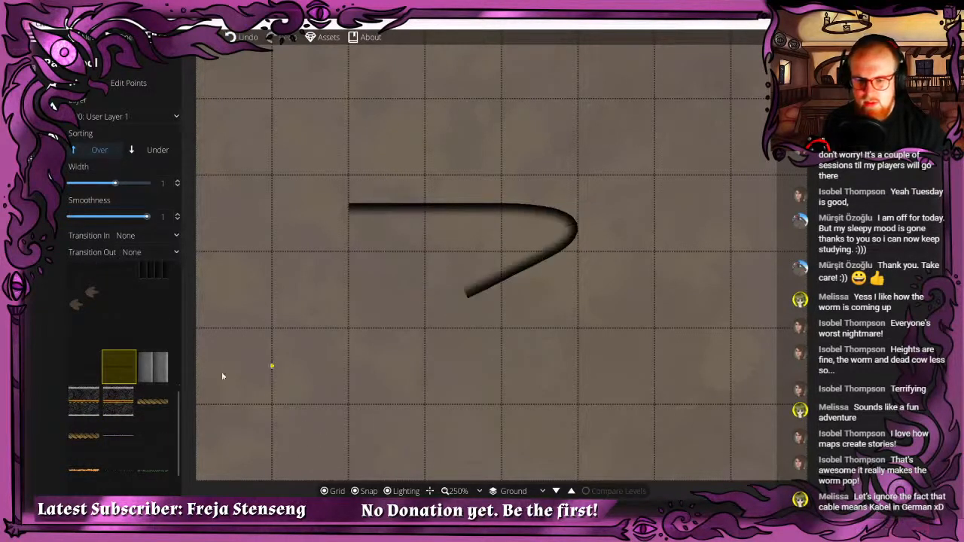
left_click(75, 368)
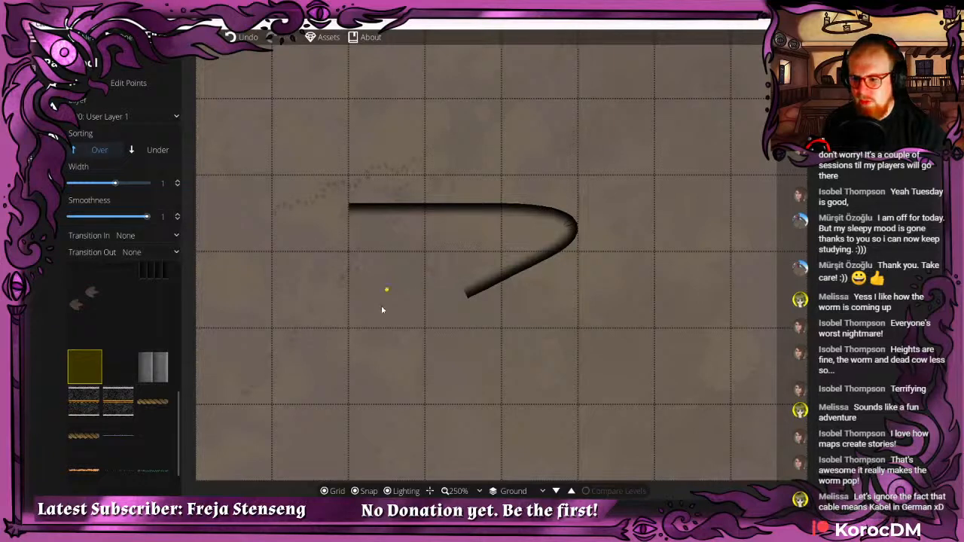
key("ctrl+z")
Try the dark faded-edge path style twice on the empty map, and undo each attempt.
scroll(119, 337, "up", 2)
left_click(118, 352)
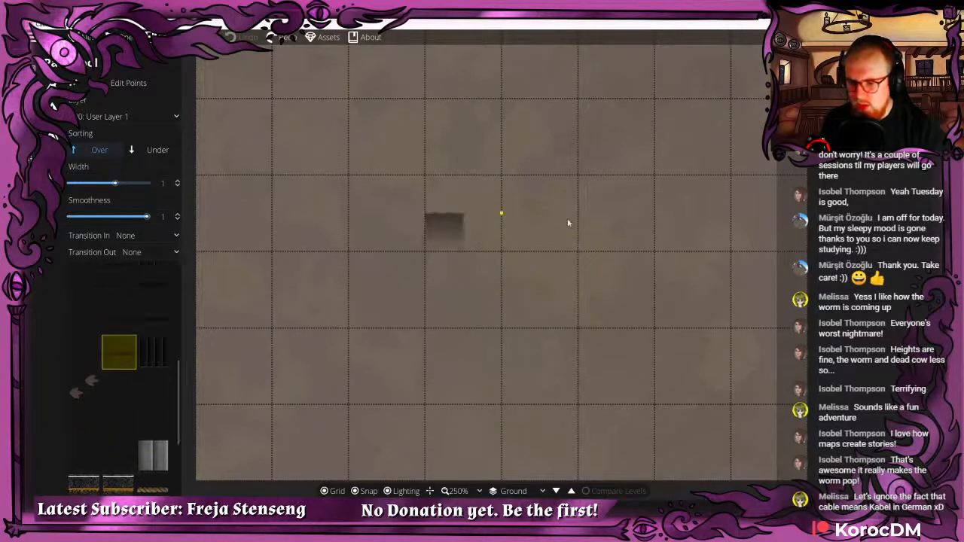
key("ctrl+z")
scroll(90, 369, "up", 2)
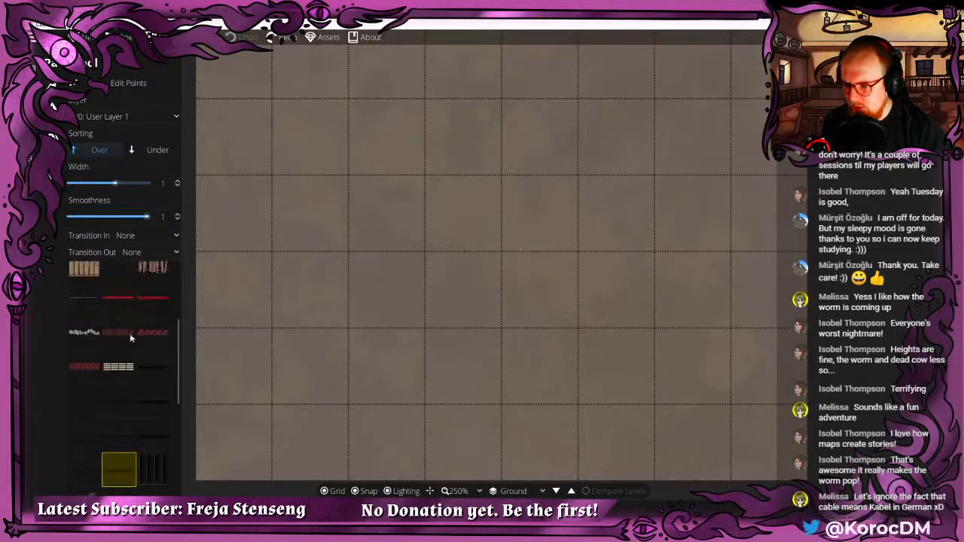
left_click(386, 175)
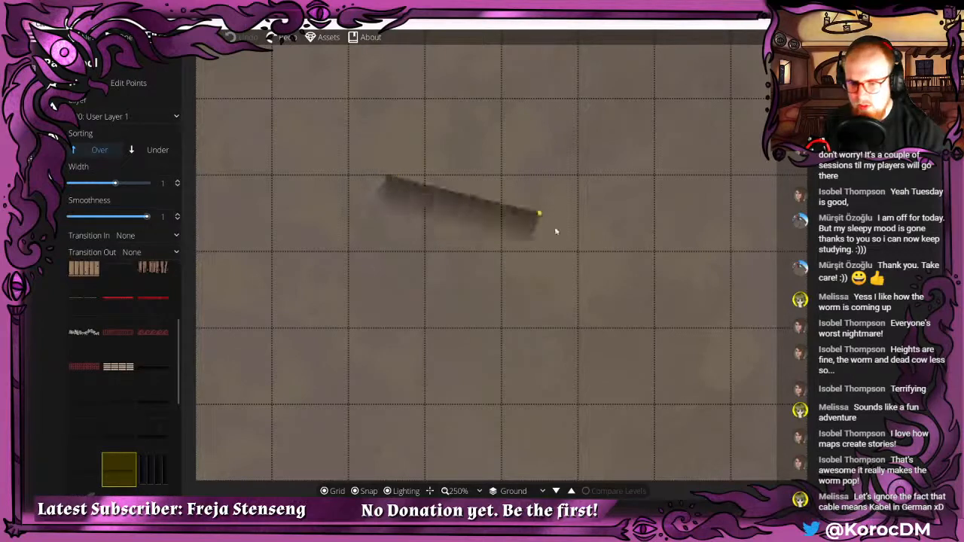
key("ctrl+z")
Draw a sharply hooked test path with the beige four-pipe style, and undo it.
left_click(116, 374)
left_click(349, 213)
left_click(615, 213)
right_click(501, 327)
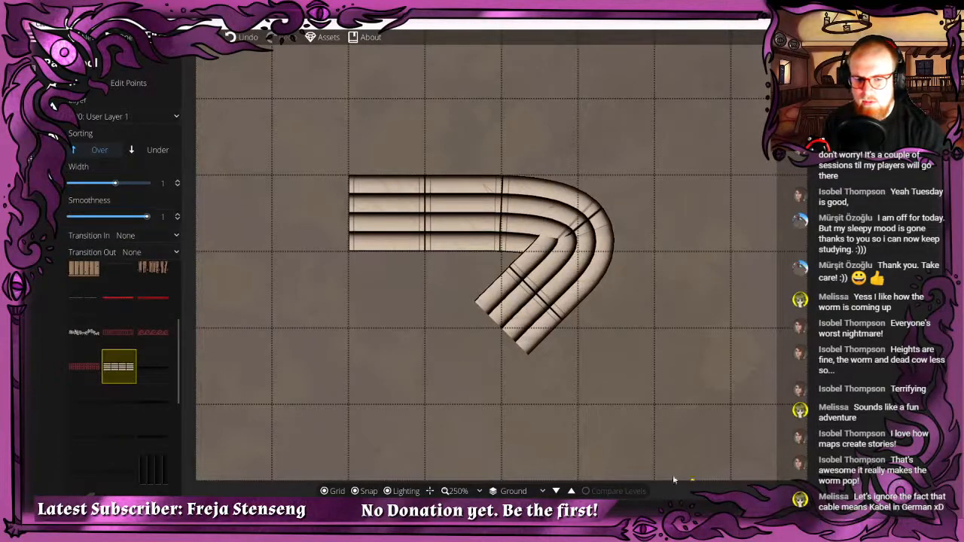
scroll(452, 360, "down", 4)
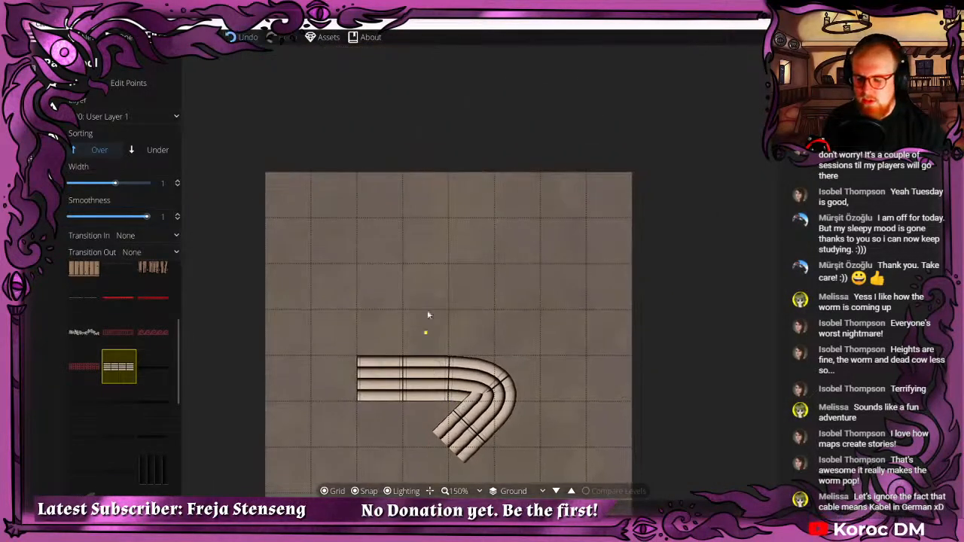
key("ctrl+z")
Draw a winding S-shaped test path with the beige four-pipe style from the map's upper middle down to its lower edge.
left_click(402, 241)
left_click_drag(396, 372, 388, 274)
left_click(371, 305)
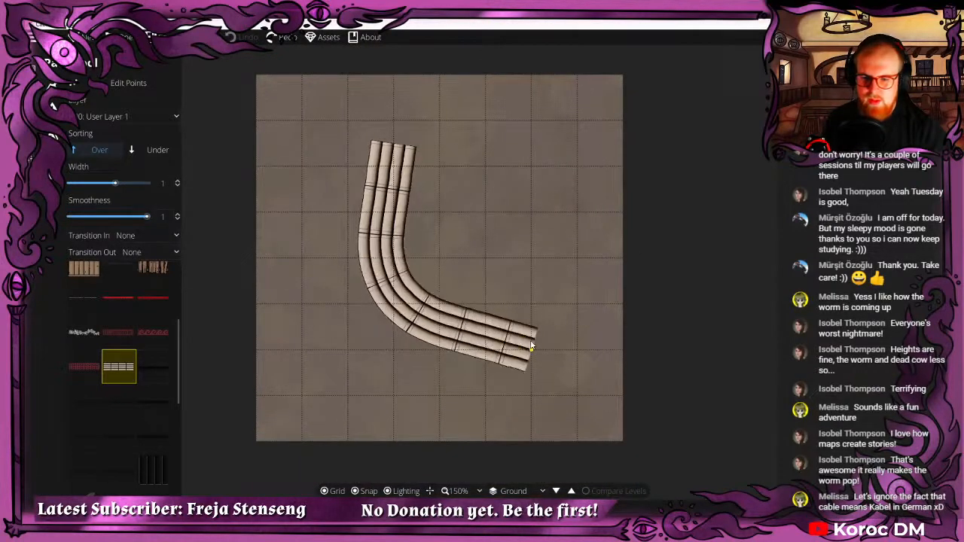
left_click(531, 347)
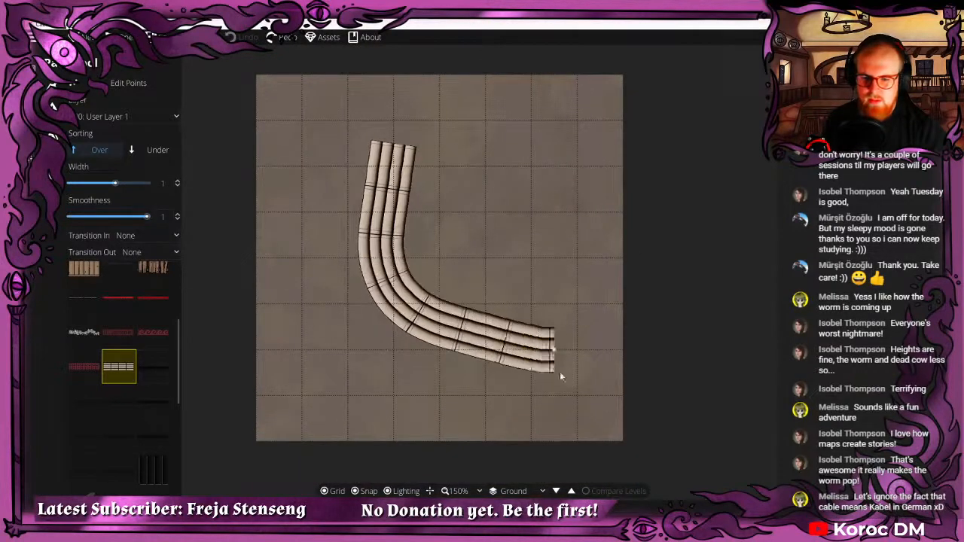
left_click(516, 446)
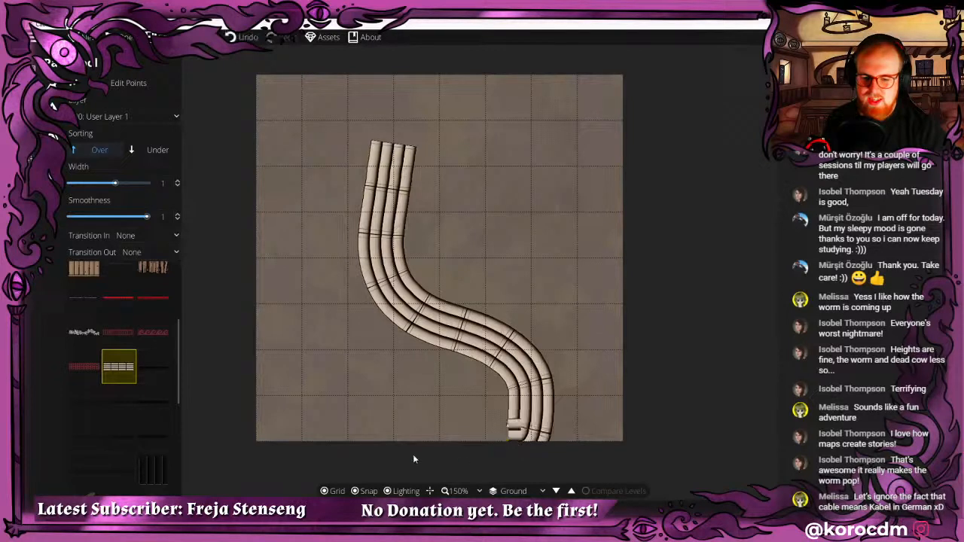
Try the thin chain path style with a straight vertical path beside the beige pipes, and undo it.
left_click(94, 296)
left_click_drag(530, 190, 530, 325)
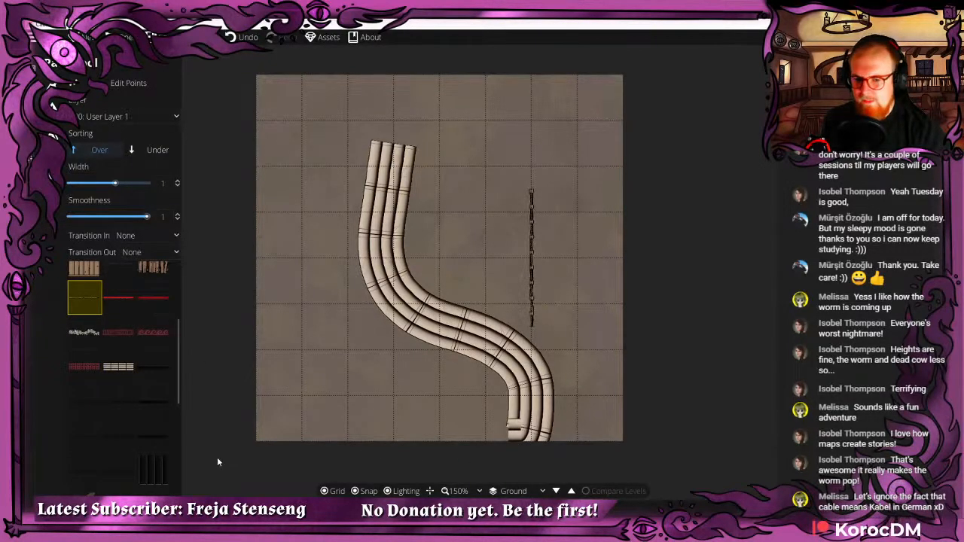
key("ctrl+z")
Try the braided rope path style with a diagonal path, and undo both the rope and the winding pipe path.
scroll(114, 331, "up", 1)
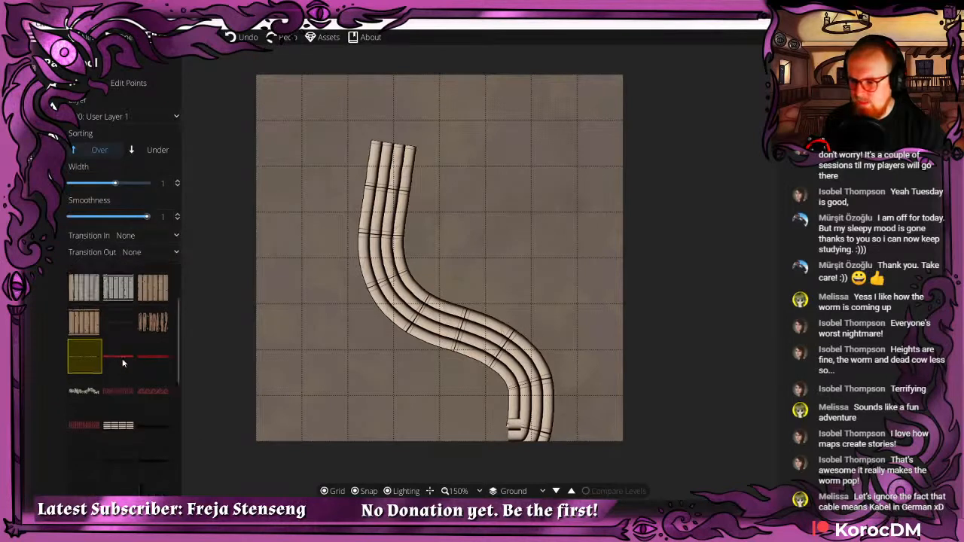
scroll(119, 346, "down", 3)
scroll(128, 363, "up", 5)
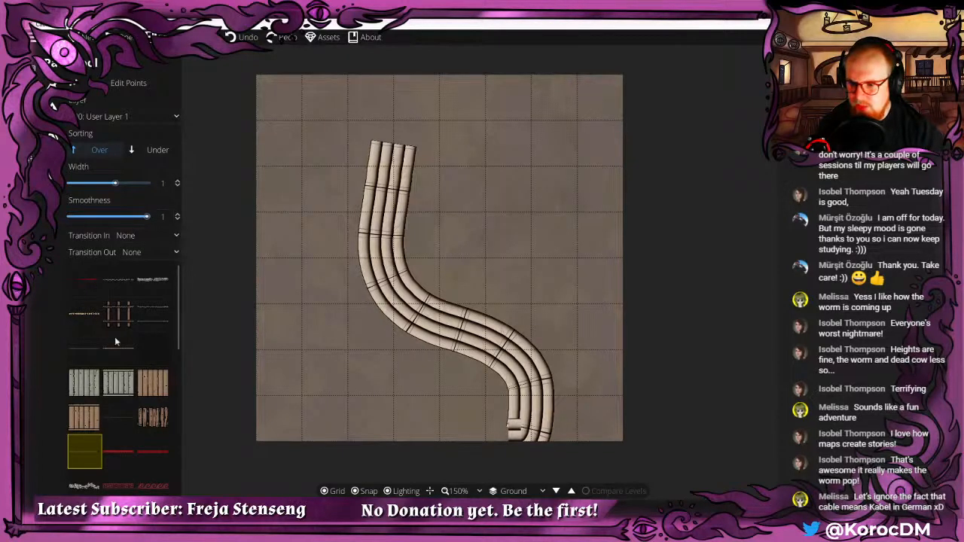
left_click(115, 343)
mouse_move(461, 167)
left_mouse_down()
mouse_move(512, 255)
mouse_move(554, 280)
left_mouse_up()
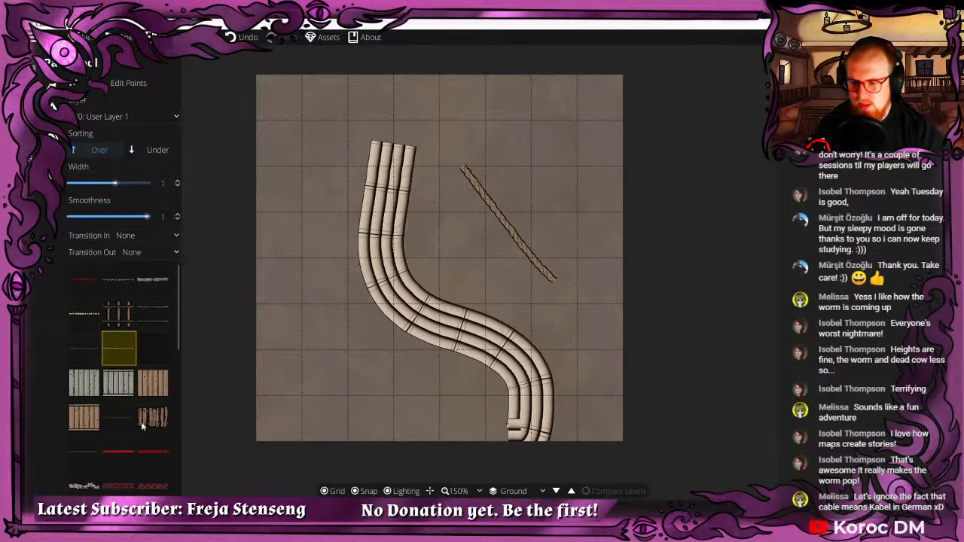
key("ctrl+z")
key("ctrl+z")
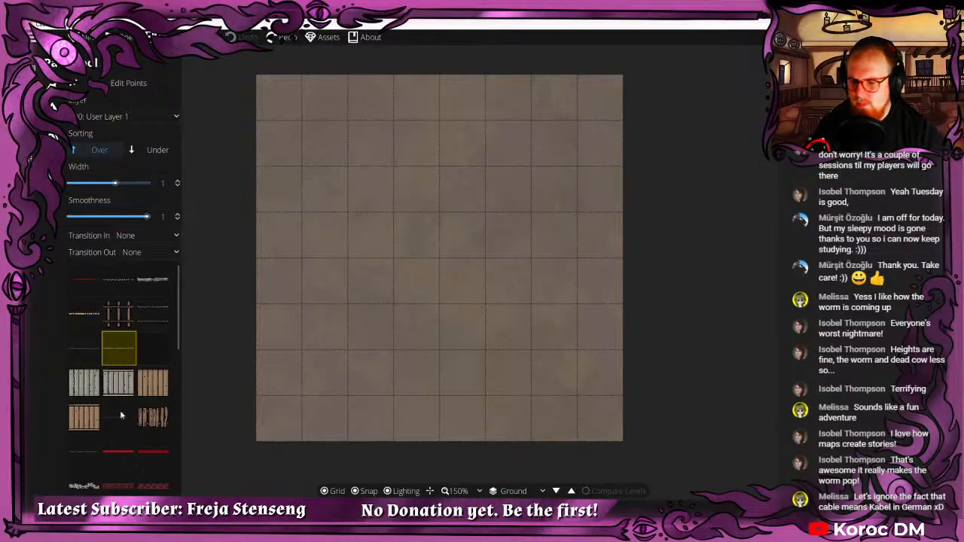
Try the thin chain and the faint dark shadow path styles on the empty map, undoing each attempt.
scroll(120, 410, "down", 3)
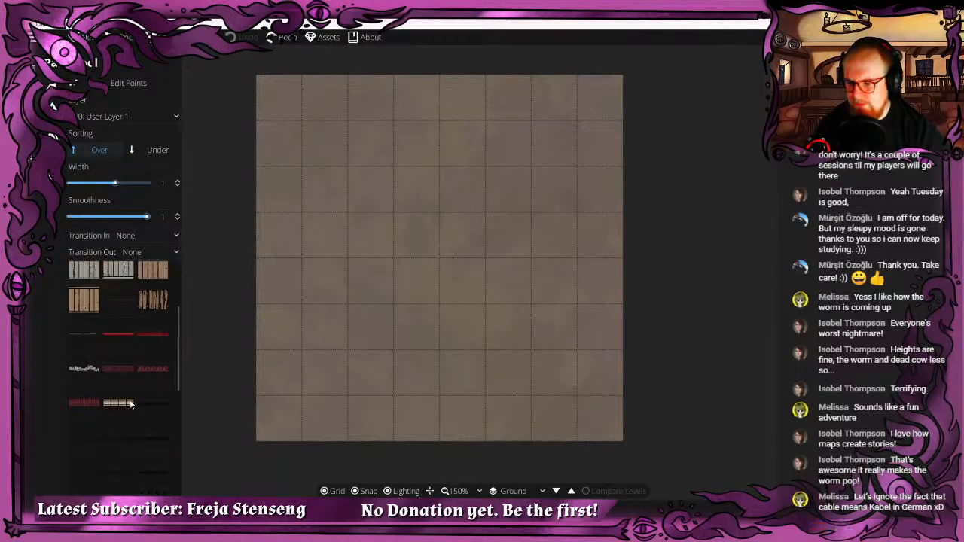
left_click(79, 328)
left_click_drag(440, 168, 444, 370)
key("ctrl+z")
left_click(118, 300)
left_click_drag(504, 259, 488, 389)
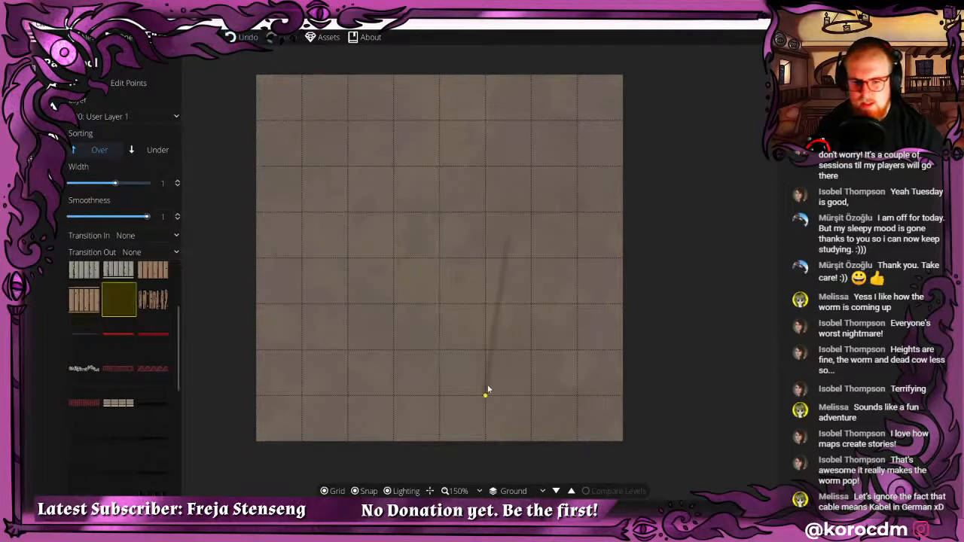
key("ctrl+z")
Try the asphalt road and the blue segmented path styles on the empty map, undoing each attempt.
scroll(123, 357, "down", 10)
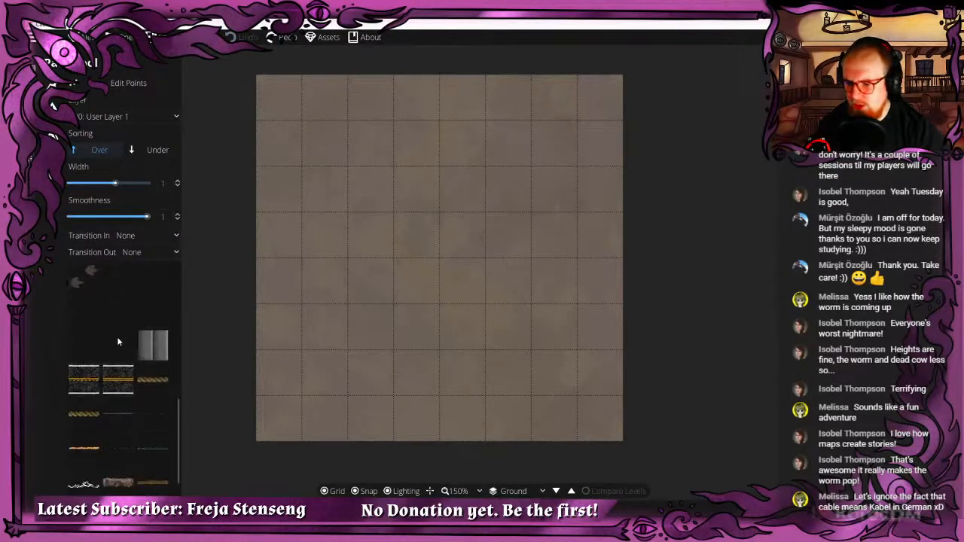
left_click(75, 354)
left_click_drag(379, 188, 417, 355)
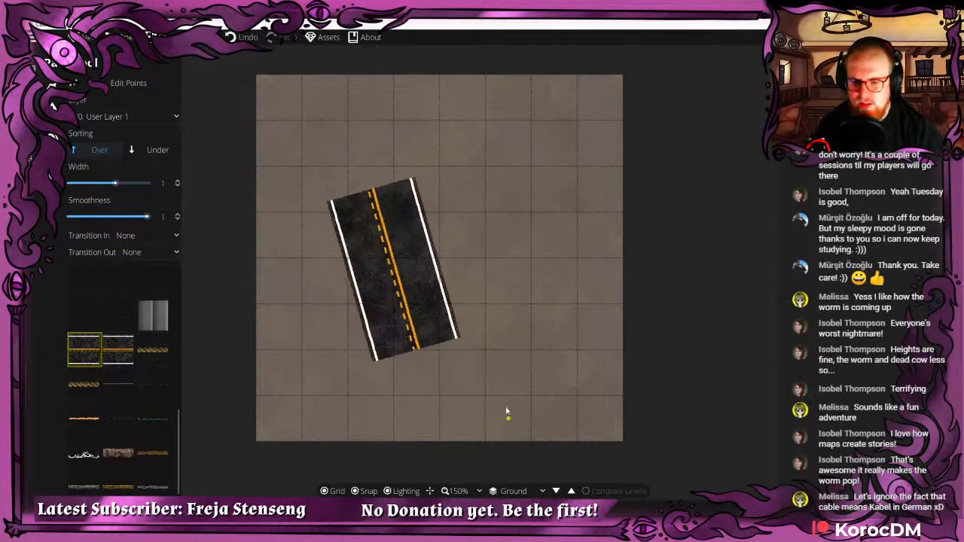
key("ctrl+z")
left_click(134, 377)
mouse_move(398, 235)
left_mouse_down()
mouse_move(443, 393)
mouse_move(461, 394)
left_mouse_up()
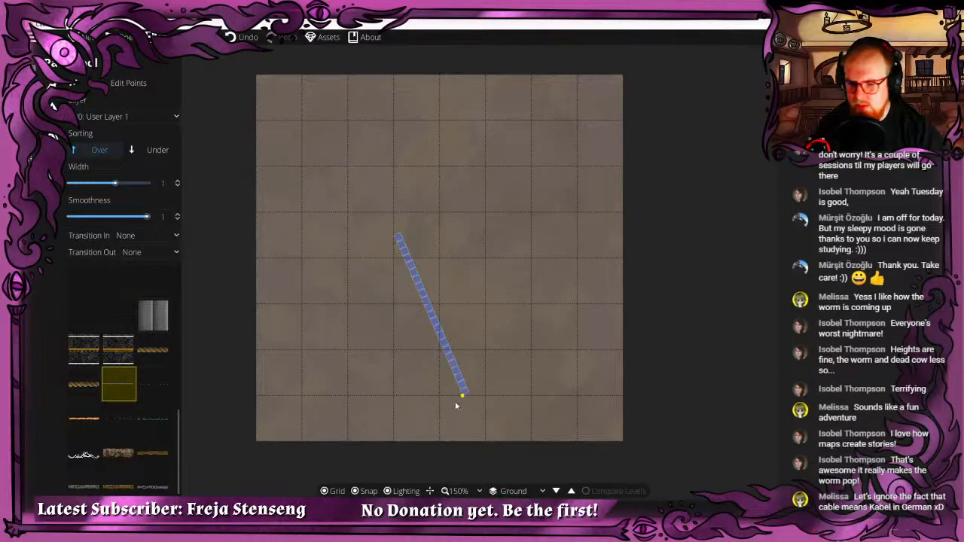
key("ctrl+z")
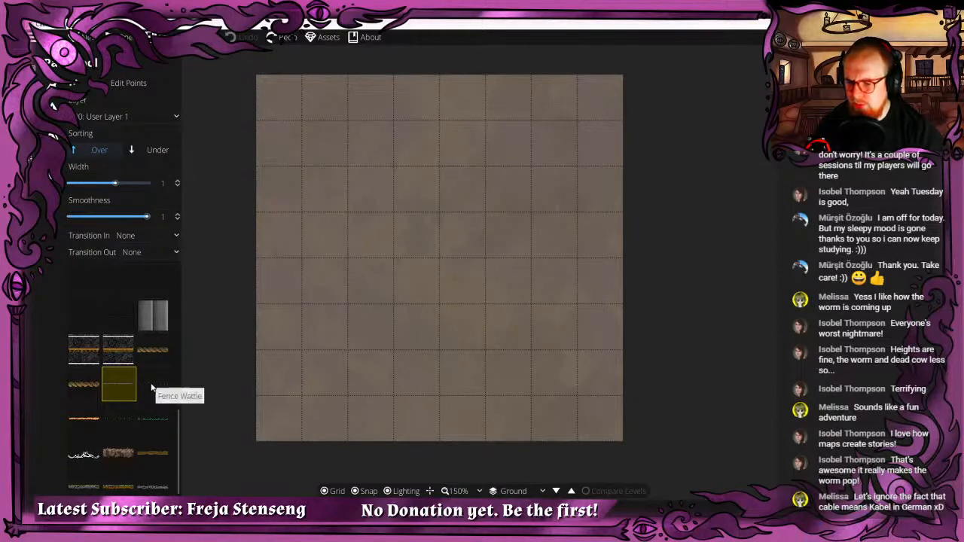
Look through the remaining path styles, try the braided rope style again with a nearly vertical path, and undo it.
scroll(114, 406, "down", 1)
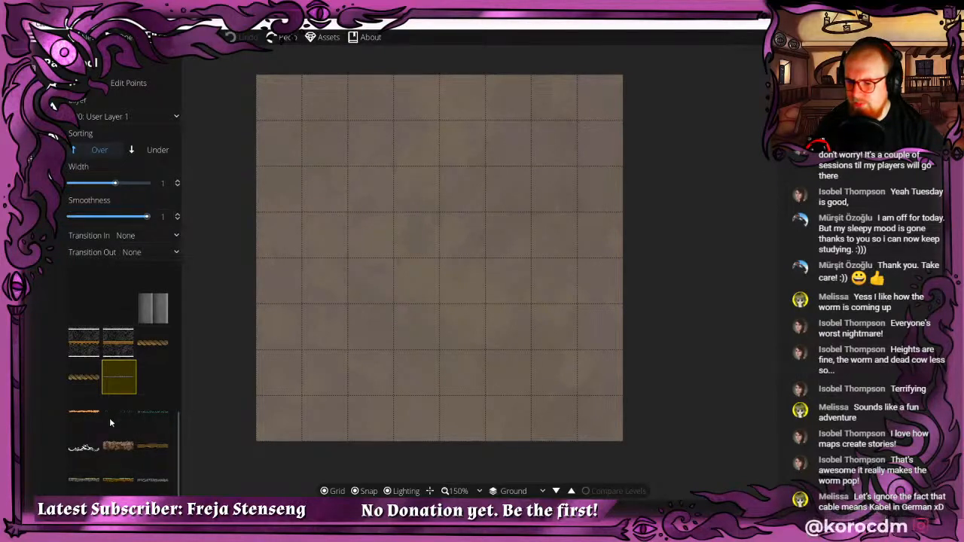
scroll(109, 417, "up", 5)
scroll(119, 365, "up", 3)
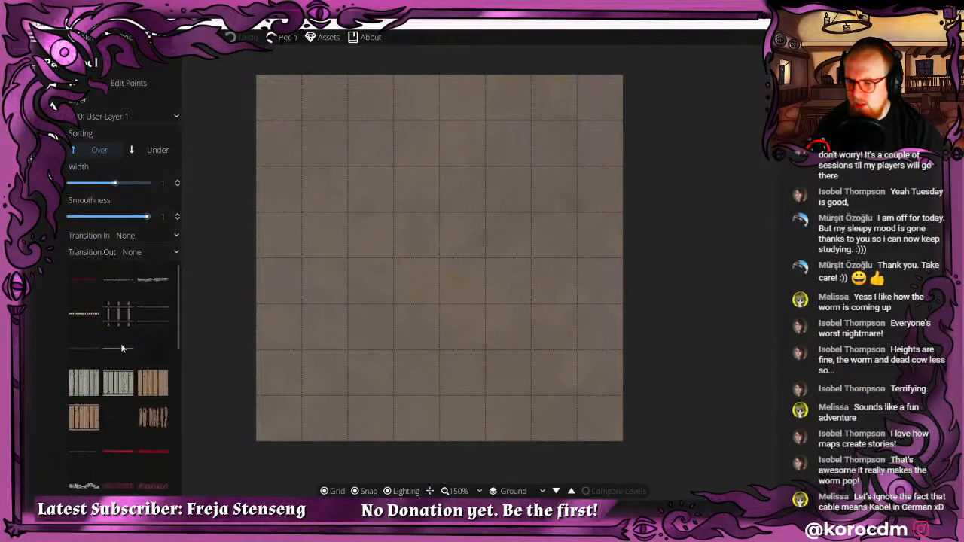
left_click(415, 168)
left_click(394, 339)
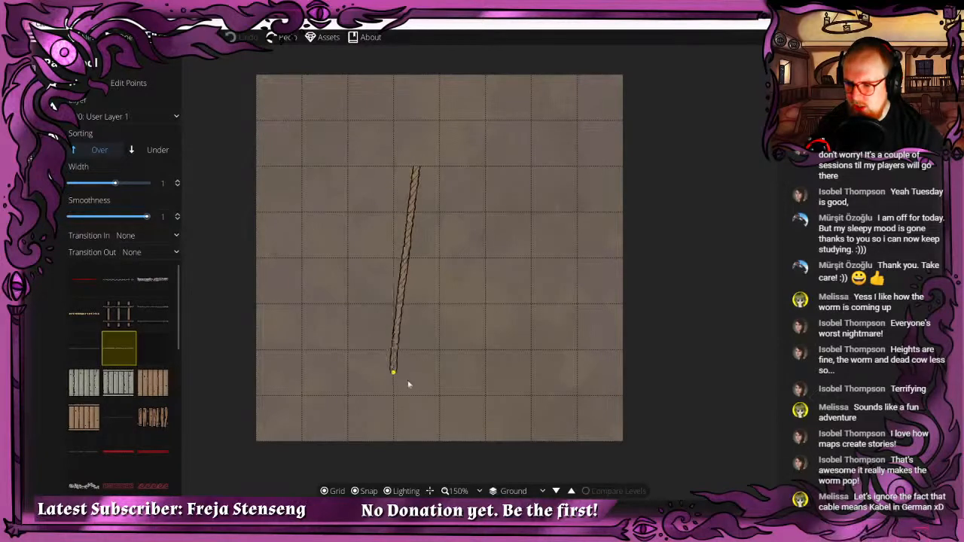
right_click(418, 397)
key("ctrl+z")
Draw two thin rope cables from nearly the same upper-middle start, curving one lower left and, with snapping off, the other lower right.
left_click(78, 344)
left_click(462, 144)
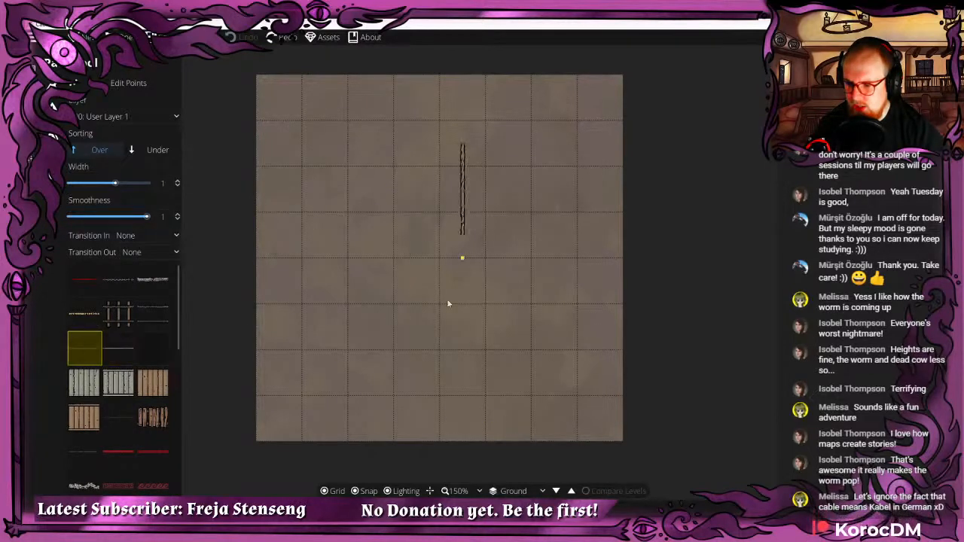
left_click(437, 329)
left_click(328, 331)
right_click(358, 352)
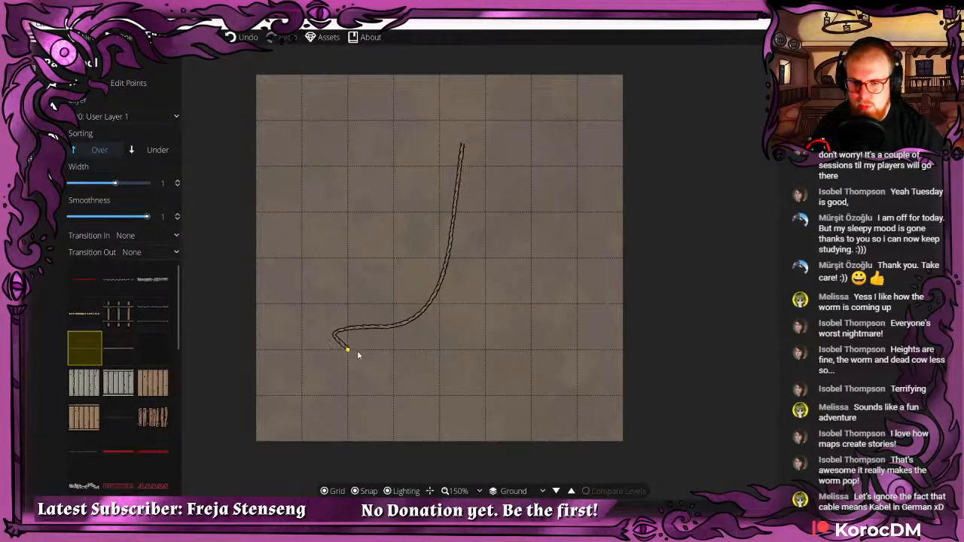
left_click(465, 145)
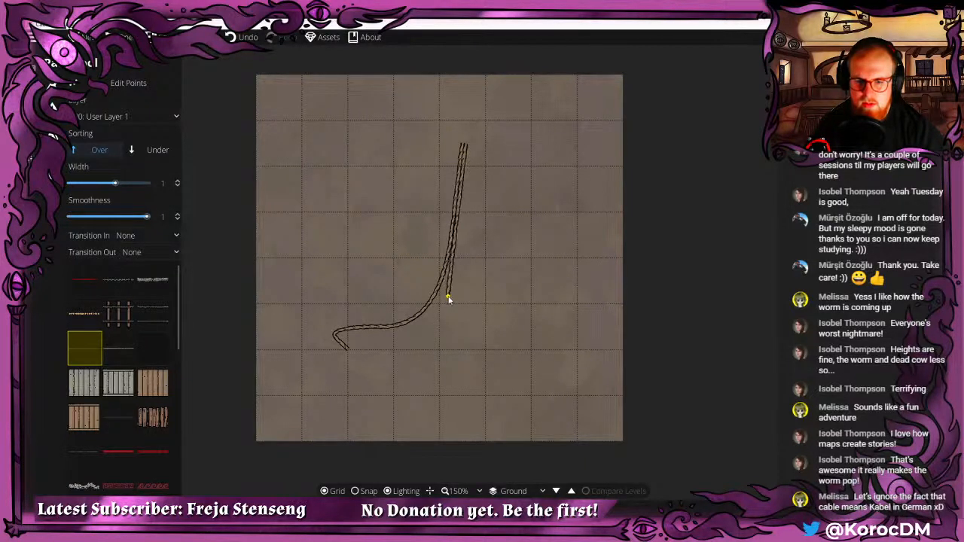
left_click(456, 325)
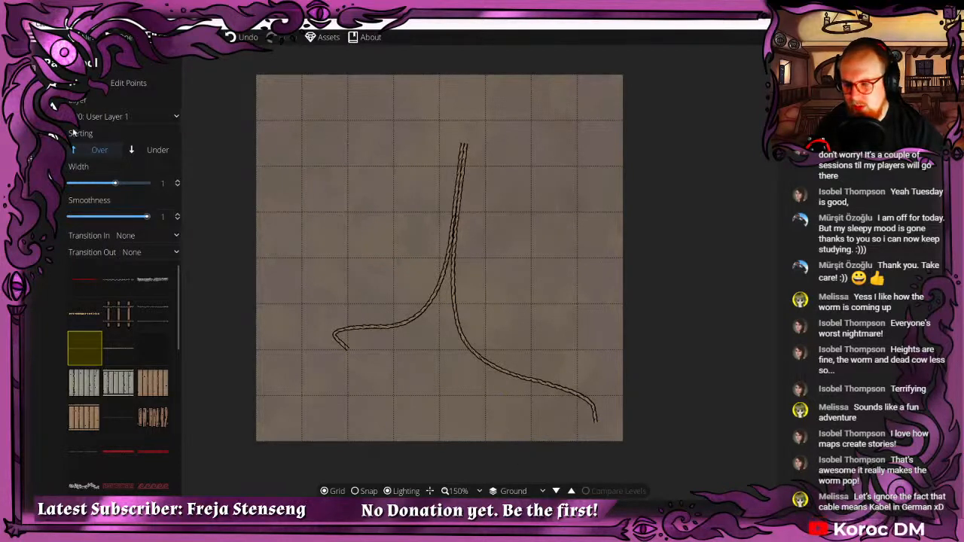
Place a row of orange lights with range 0.5 along the upper stretch where the two cables run together.
left_click(30, 158)
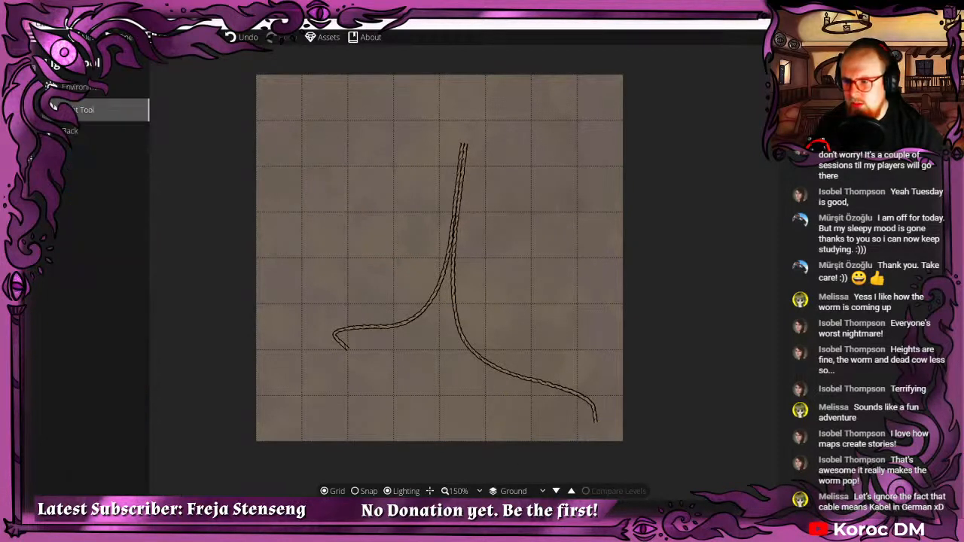
left_click(98, 110)
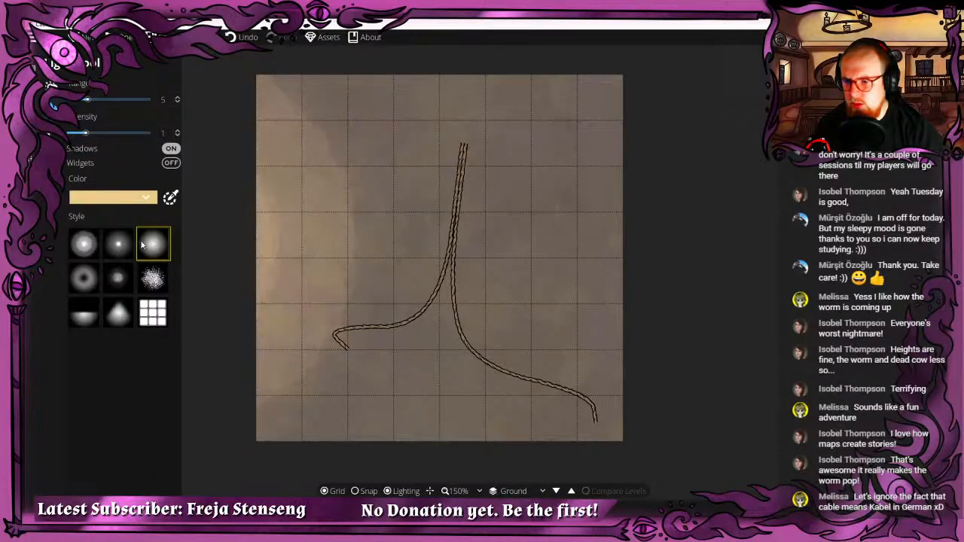
left_click(140, 197)
left_click(127, 217)
scroll(458, 231, "down", 9)
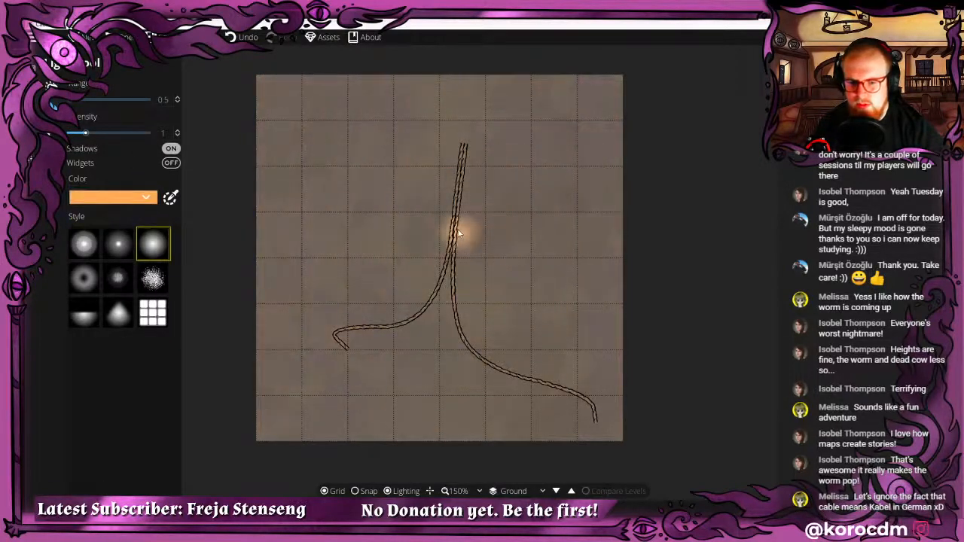
mouse_move(439, 238)
left_mouse_down()
mouse_move(456, 228)
mouse_move(462, 160)
mouse_move(445, 250)
left_mouse_up()
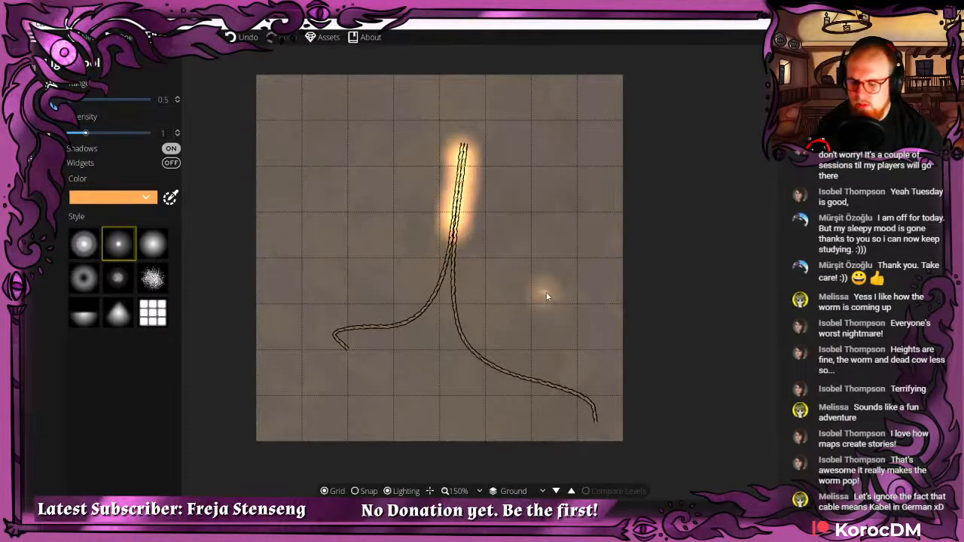
Undo all the orange lights placed along the cables.
key("ctrl+z")
key("ctrl+z")
key("ctrl+z")
key("ctrl+z")
key("ctrl+z")
key("ctrl+z")
key("ctrl+z")
key("ctrl+z")
key("ctrl+z")
key("ctrl+z")
key("ctrl+z")
key("ctrl+z")
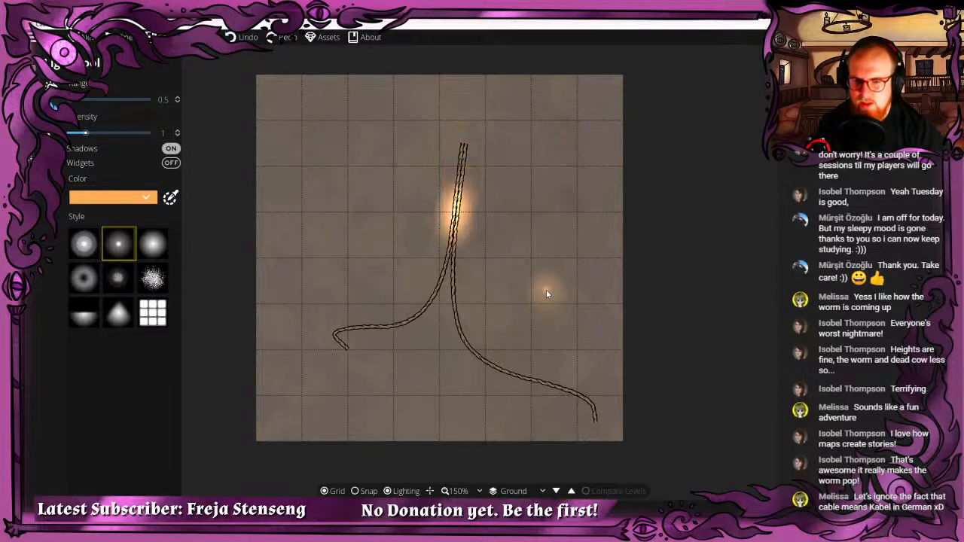
Place a row of green lights with range 0.5 along the cable that curves to the map's lower right.
mouse_move(111, 205)
left_click(145, 217)
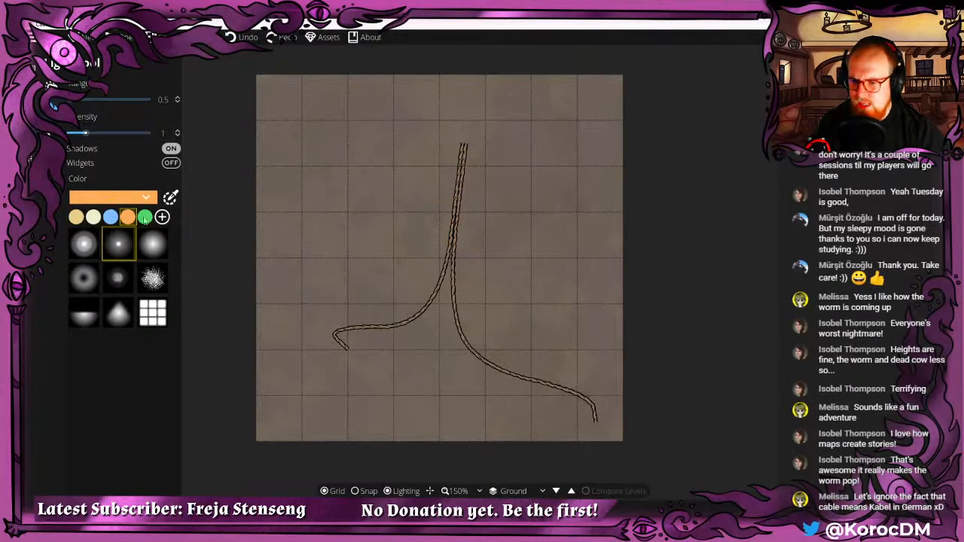
mouse_move(463, 149)
left_mouse_down()
mouse_move(451, 233)
mouse_move(453, 247)
mouse_move(470, 172)
mouse_move(452, 245)
mouse_move(468, 341)
mouse_move(507, 372)
mouse_move(595, 420)
left_mouse_up()
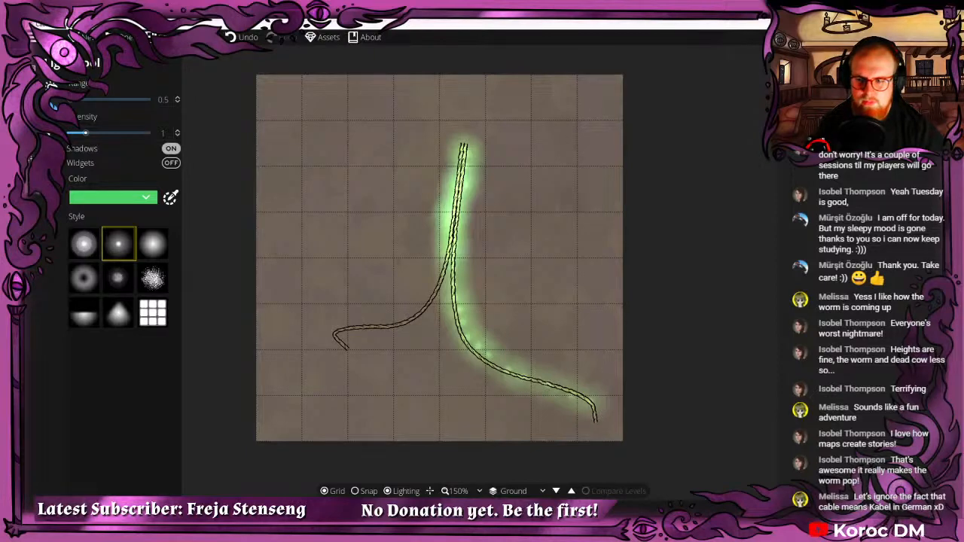
Delete all the green test lights and both rope cables from the map.
key("v")
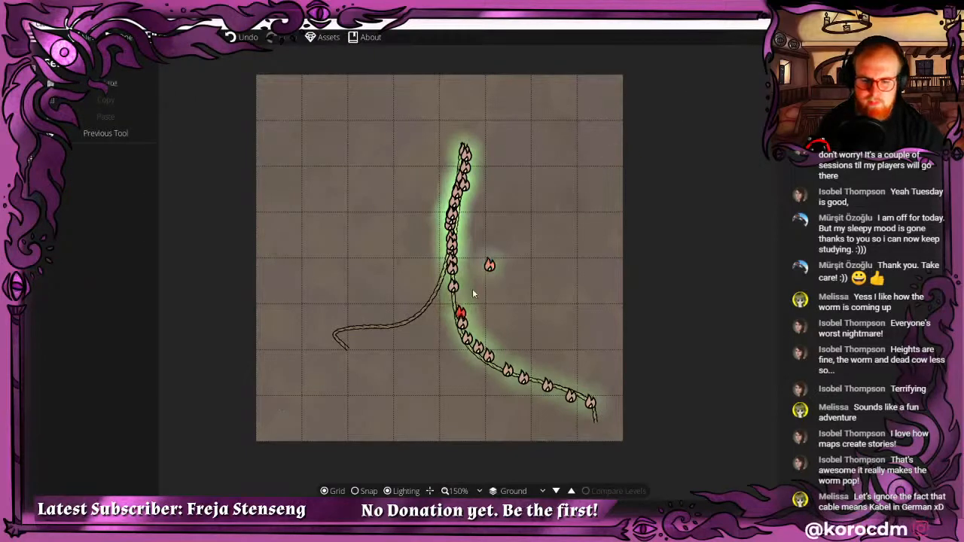
left_click_drag(290, 412, 699, 78)
key("Delete")
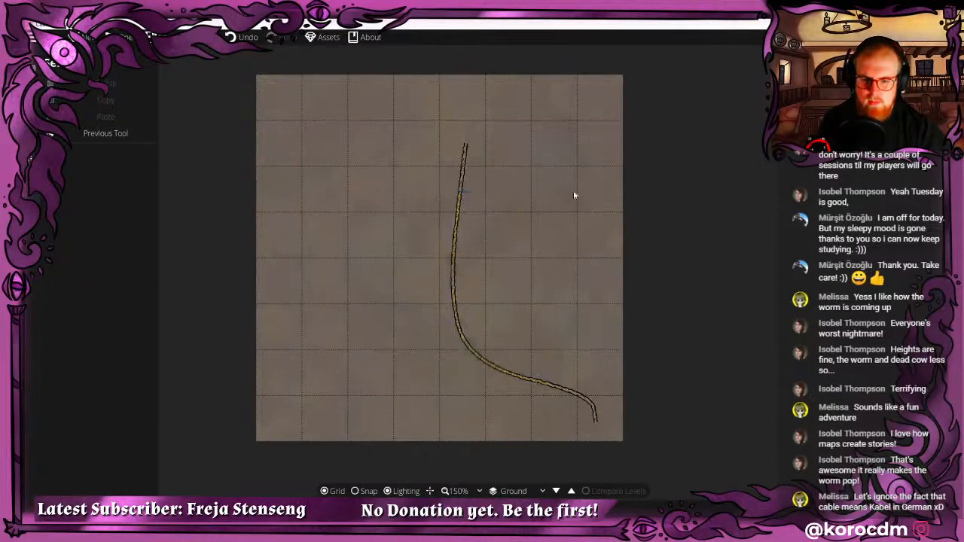
left_click(451, 274)
key("Delete")
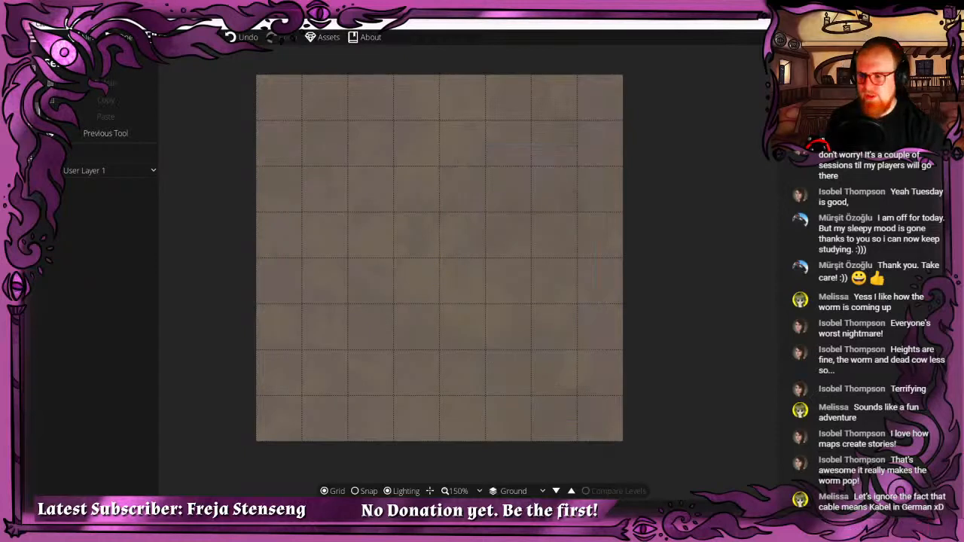
left_click(37, 104)
left_click(106, 86)
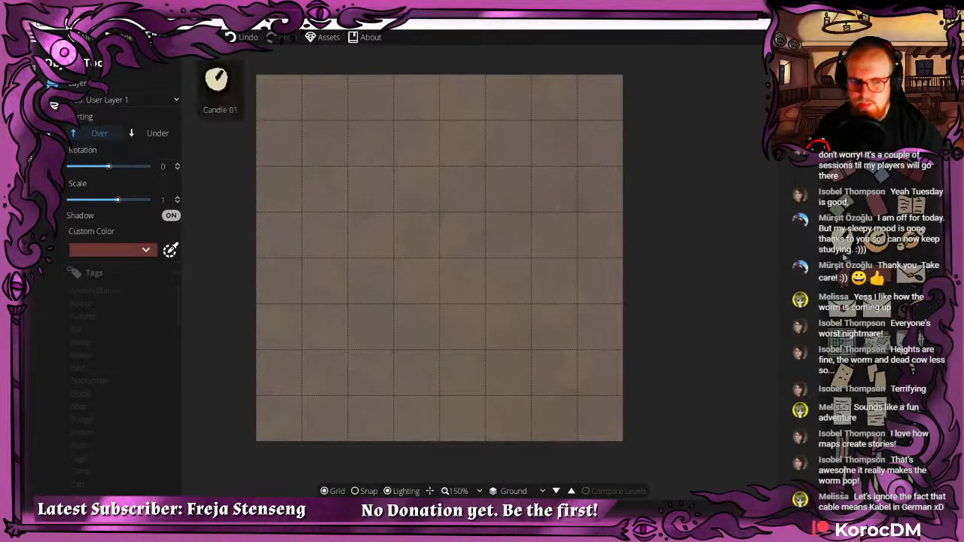
scroll(576, 226, "down", 1)
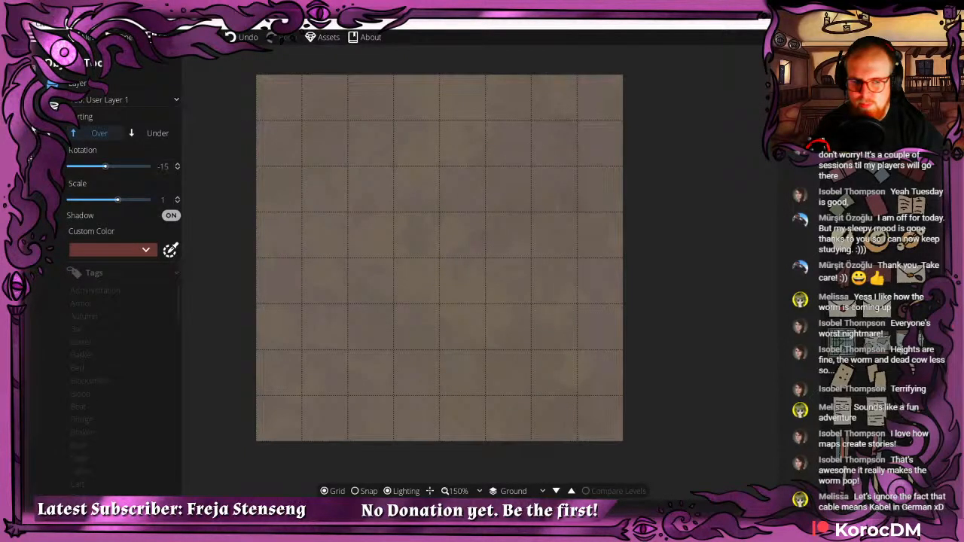
Set up the Wall tool with the second grey stone wall style and sorting set to Over.
left_click(52, 105)
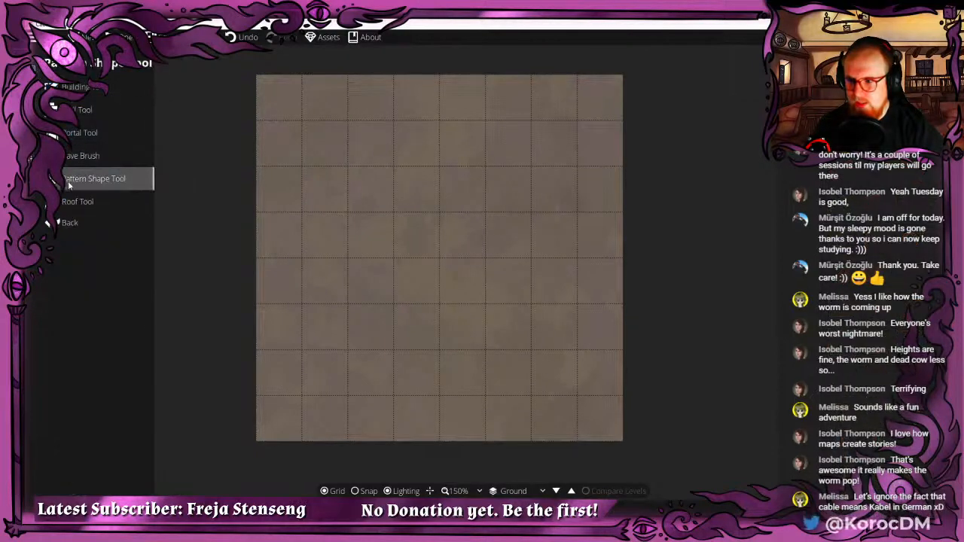
left_click(82, 112)
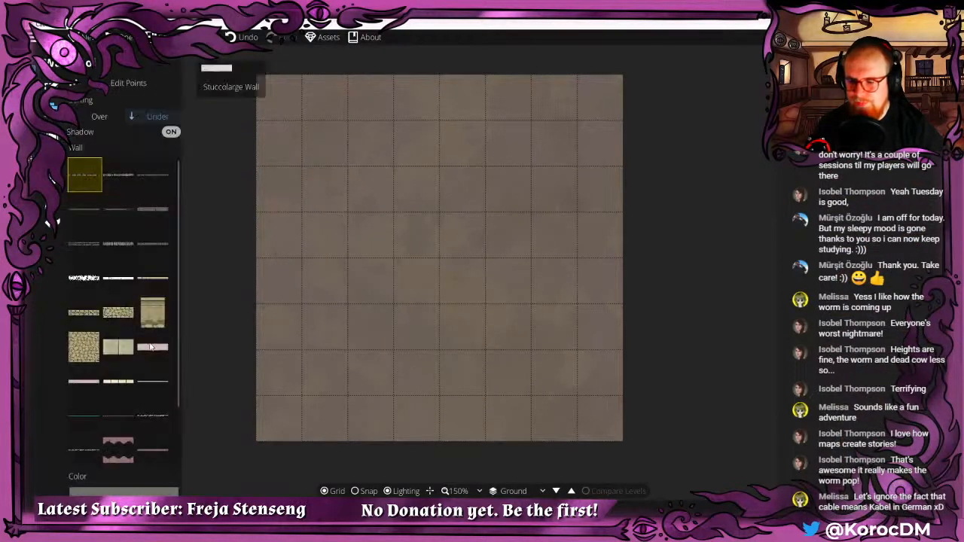
left_click(119, 175)
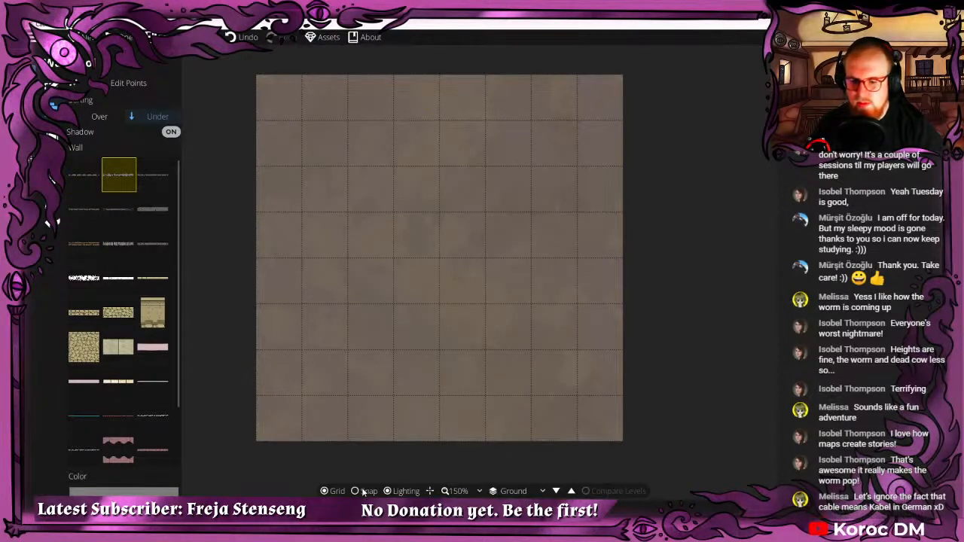
left_click(99, 116)
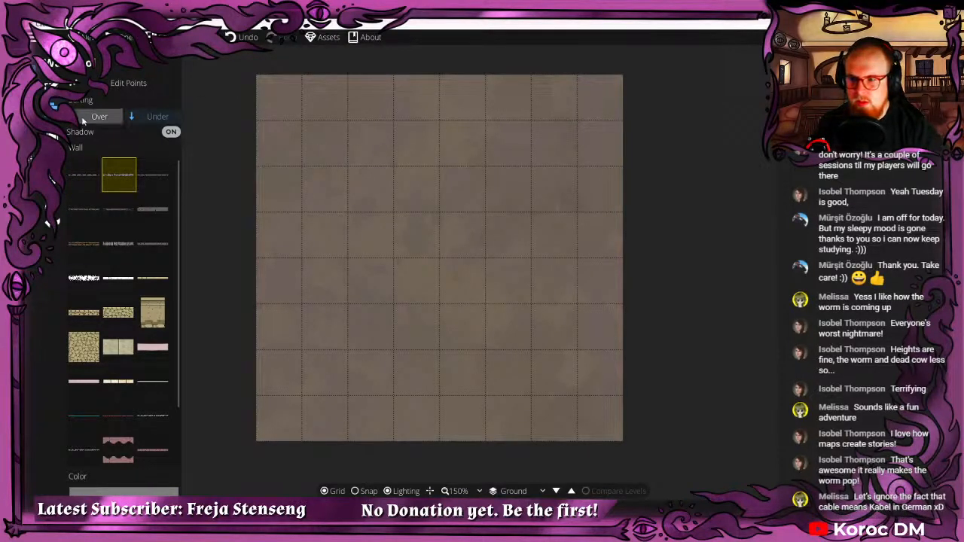
Undo a short diagonal test wall, enable snapping and turn the wall shadow off.
left_click(416, 199)
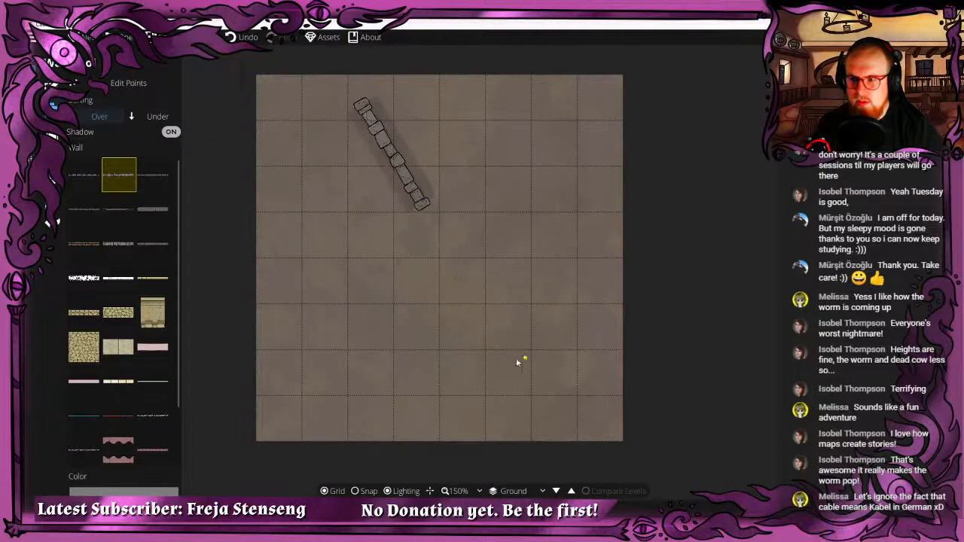
key("ctrl+z")
left_click(362, 492)
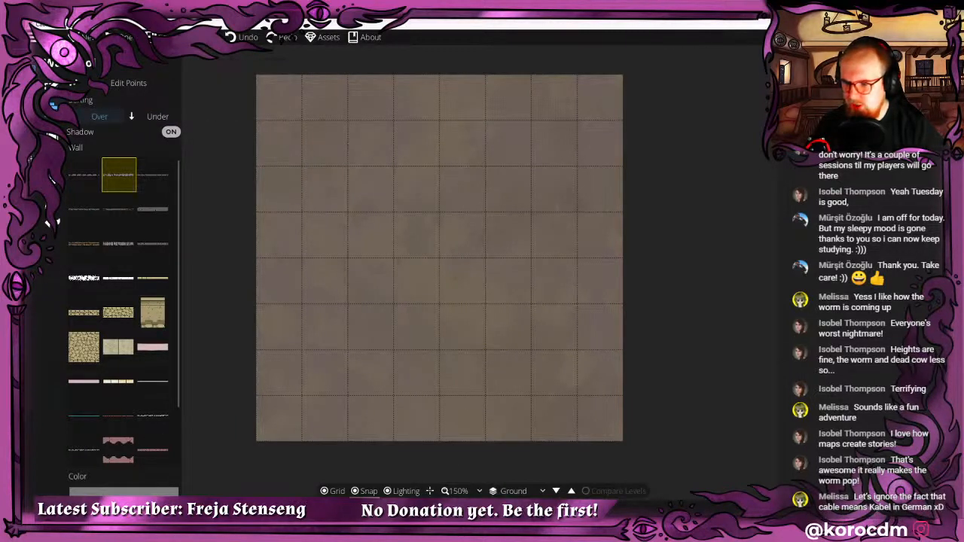
left_click(171, 131)
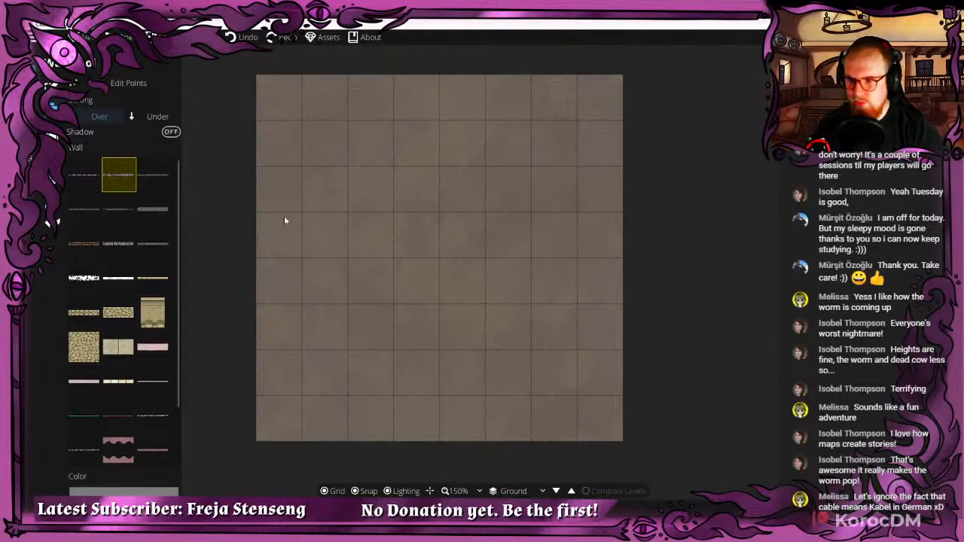
Try to draw a closed, D-shaped curved stone wall on the left half of the map, and undo it.
left_click(303, 350)
right_click(314, 154)
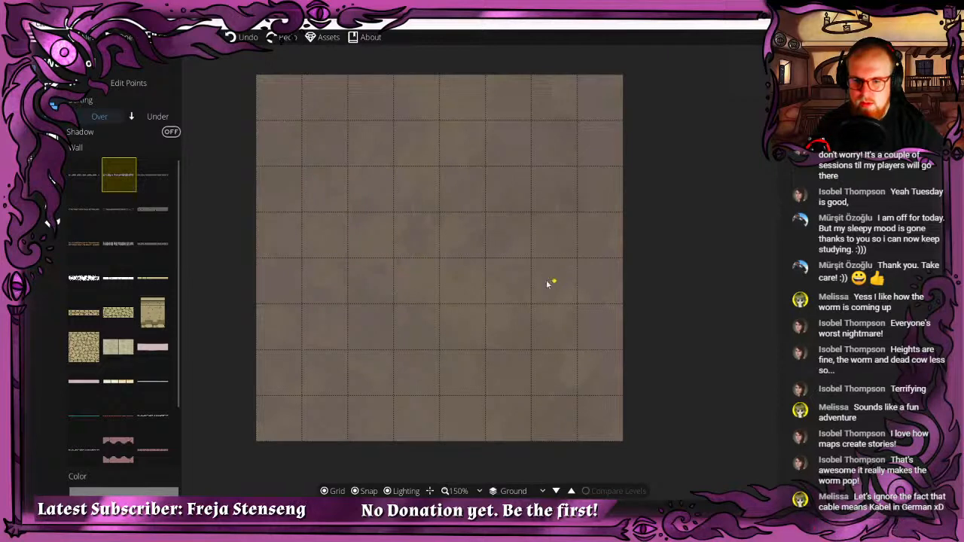
key("ctrl+z")
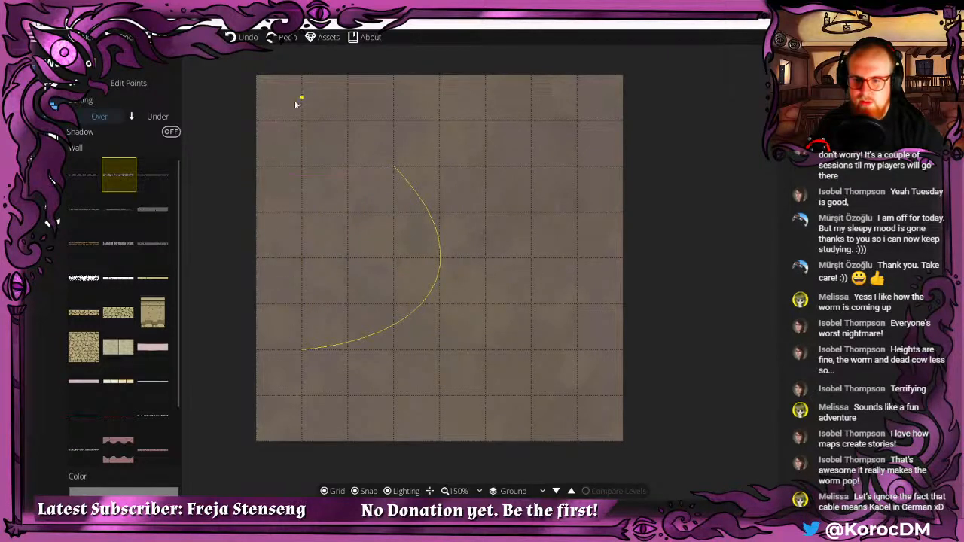
left_click_drag(296, 101, 297, 73)
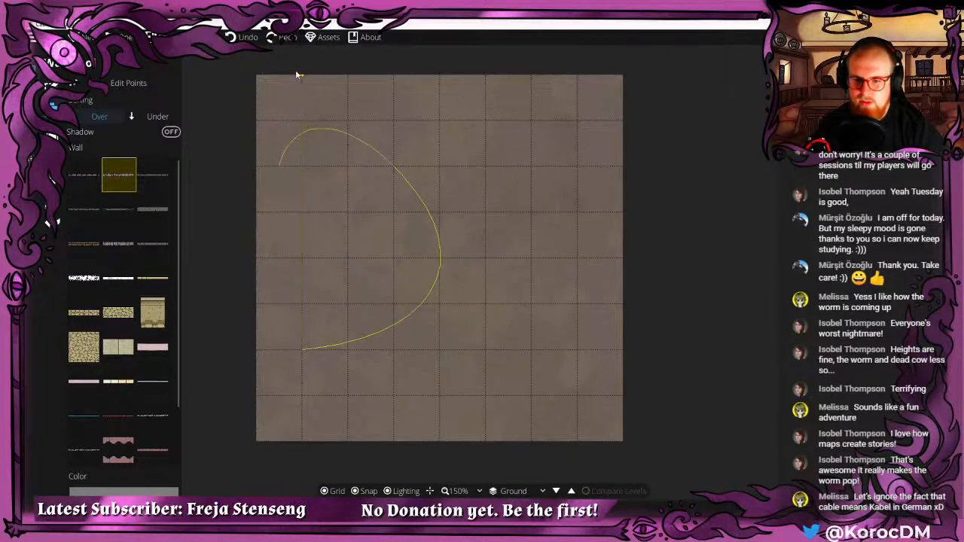
left_click(301, 353)
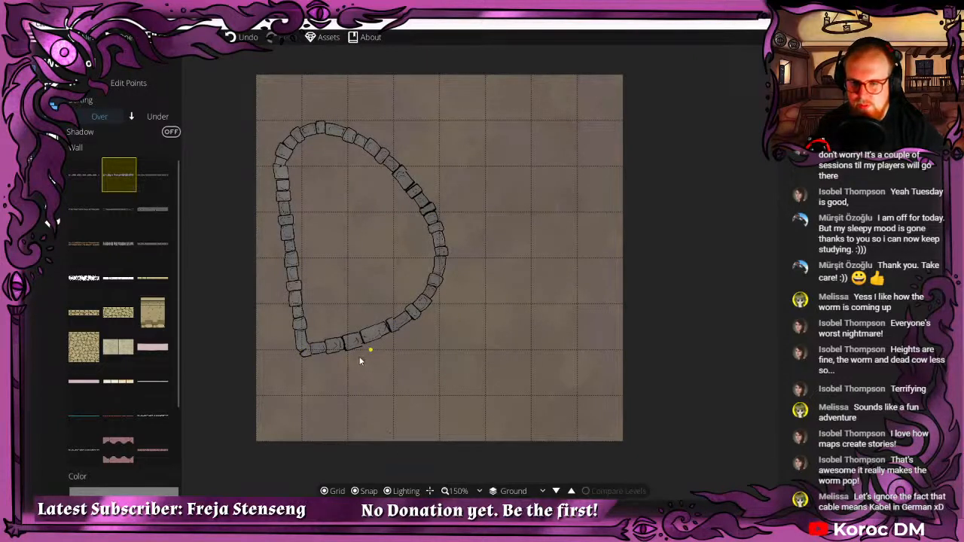
key("ctrl+z")
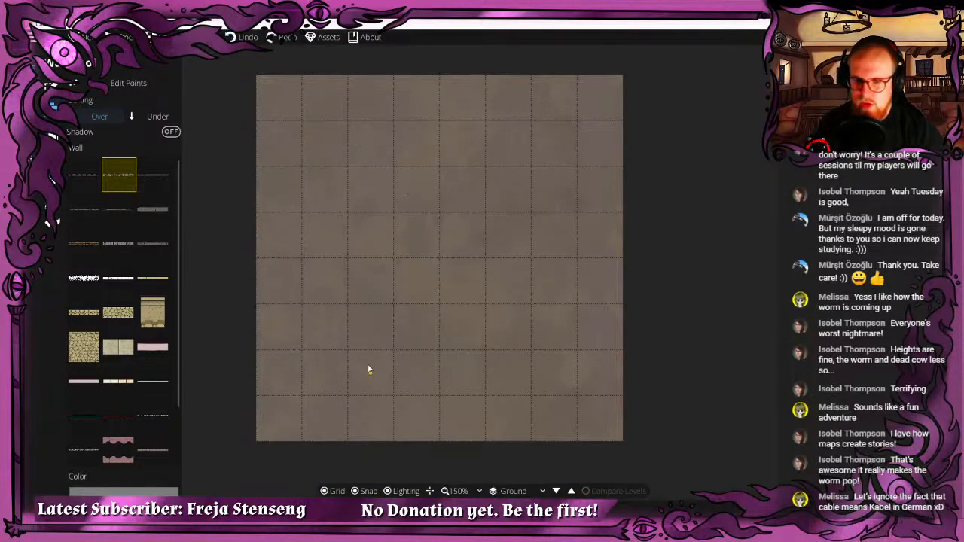
Try a straight wall six squares long up the map's left side, continued by a curved wall across the top, and undo it.
left_click(300, 395)
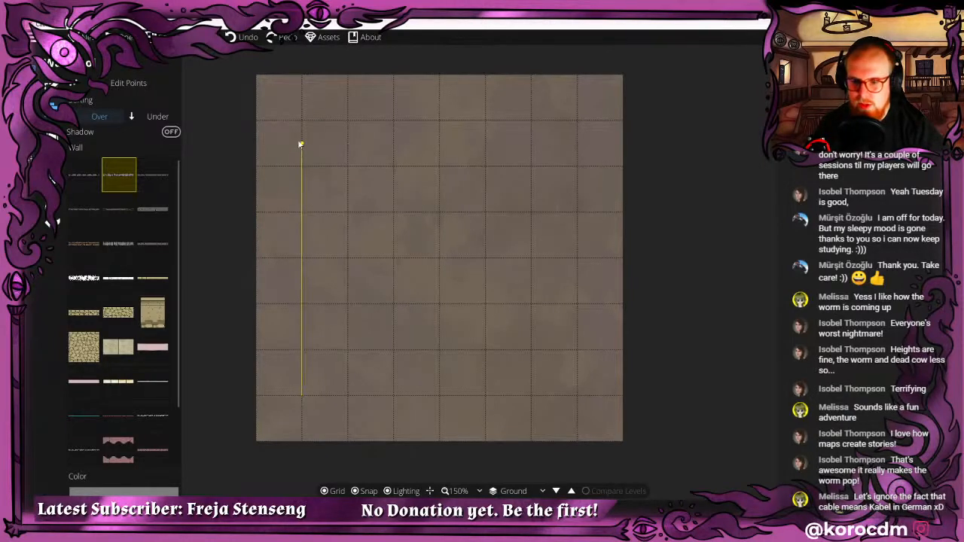
left_click(302, 125)
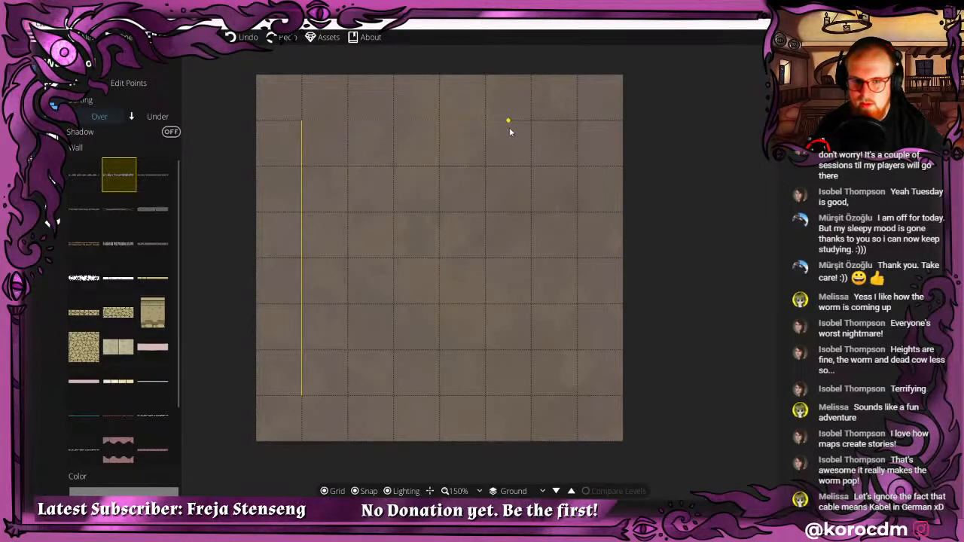
right_click(523, 270)
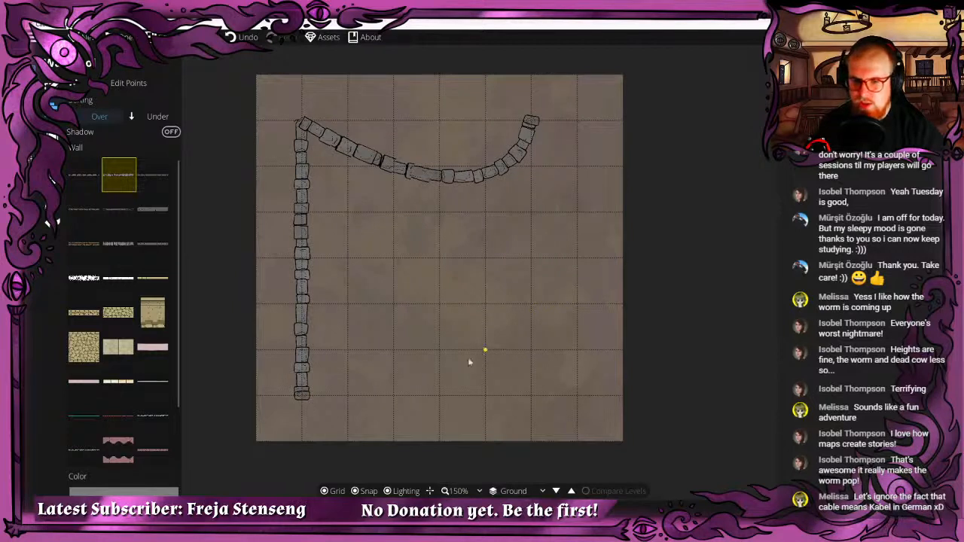
key("ctrl+z")
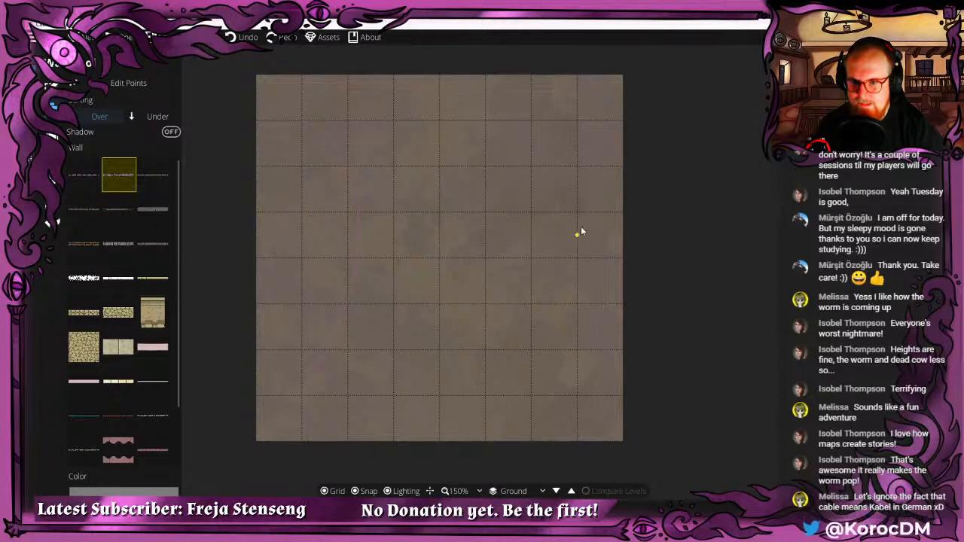
Try single curved wall segments on the left side and toward the bottom centre of the map, and undo them.
key("ctrl+y")
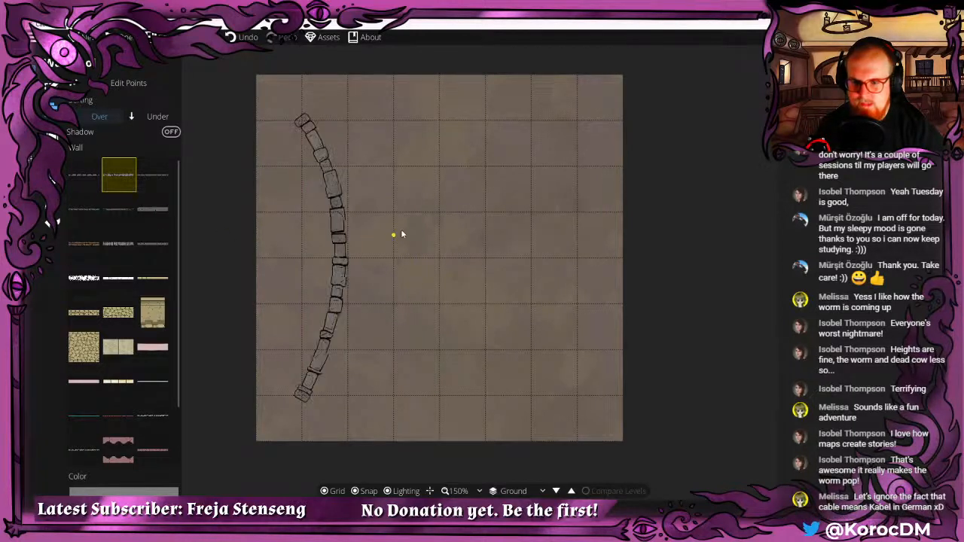
key("ctrl+z")
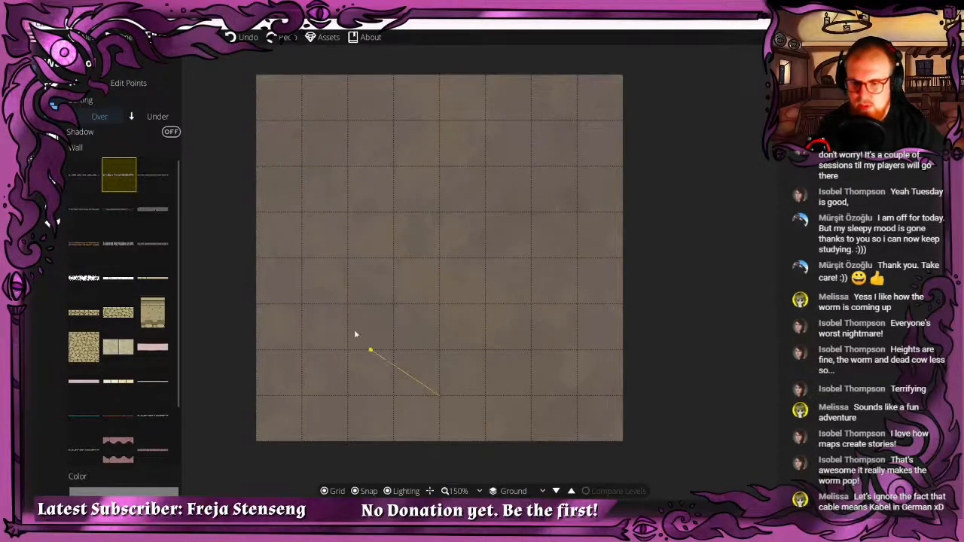
right_click(302, 213)
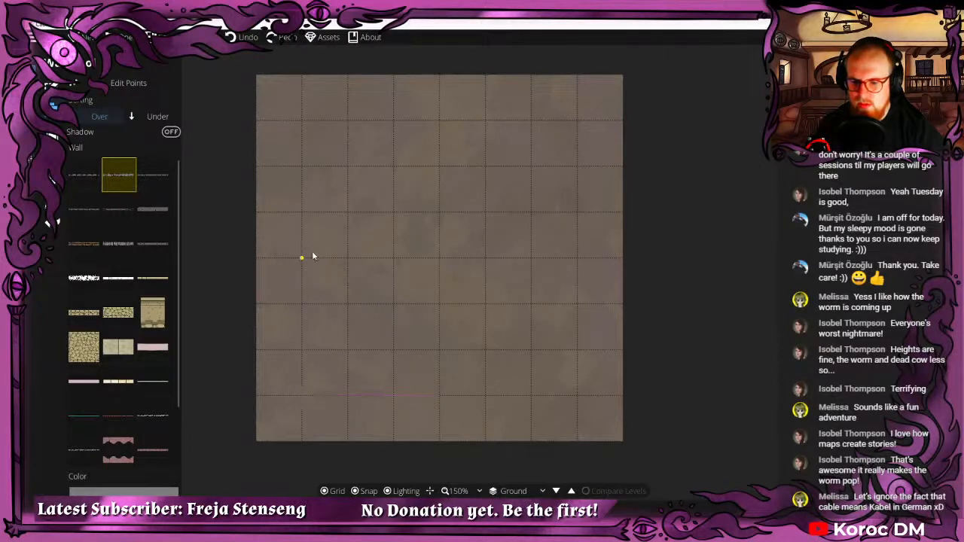
key("ctrl+y")
key("ctrl+z")
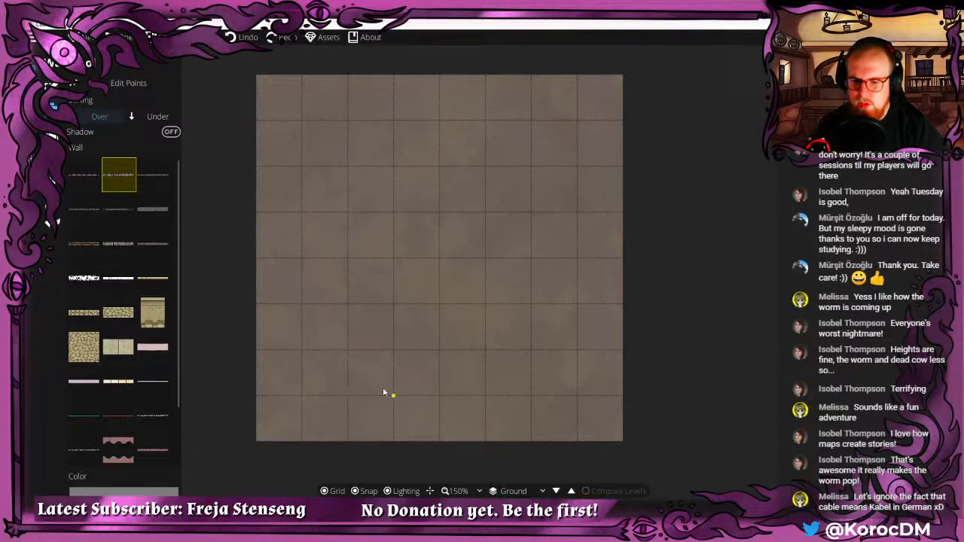
key("ctrl+y")
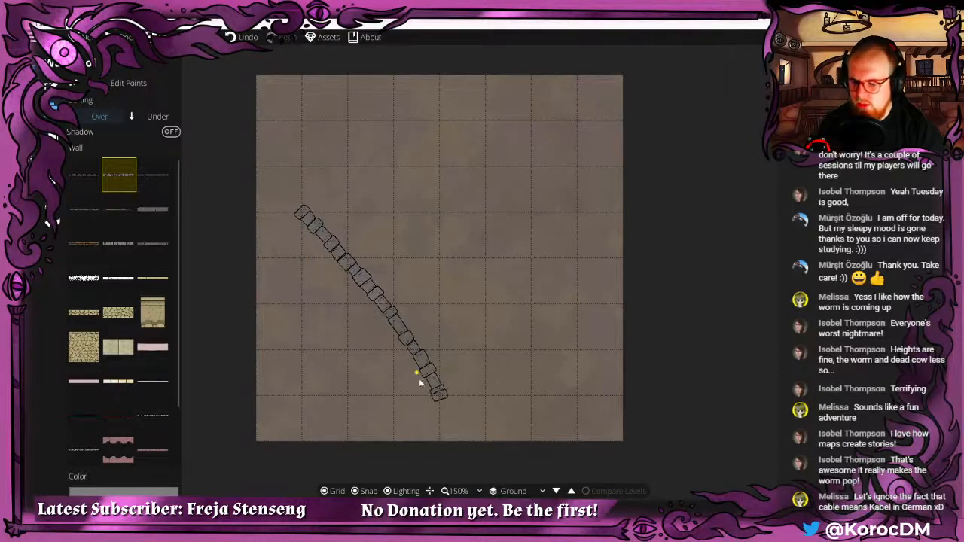
key("ctrl+z")
Try to draw a circular wall from the bottom centre around the left side to the top, and undo it.
left_click(435, 402)
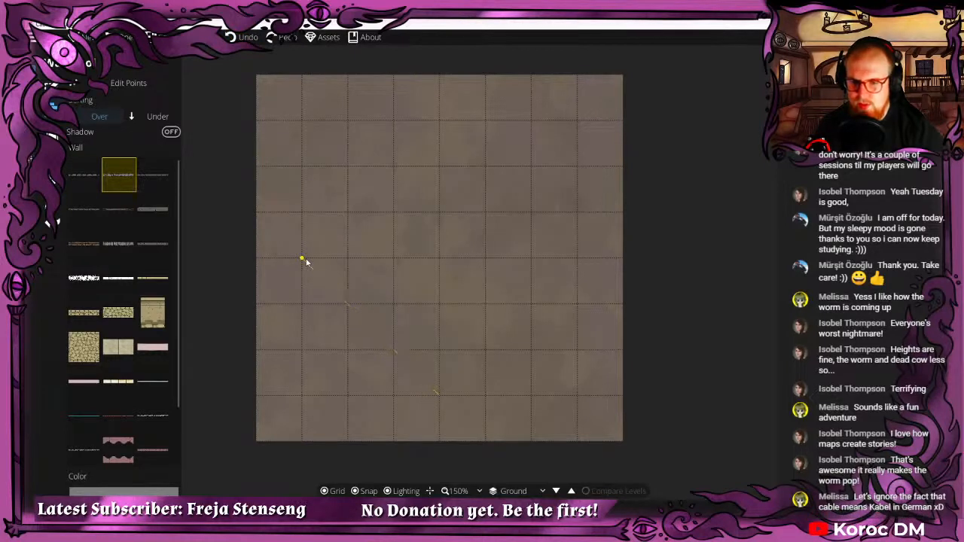
left_click_drag(302, 396, 302, 258)
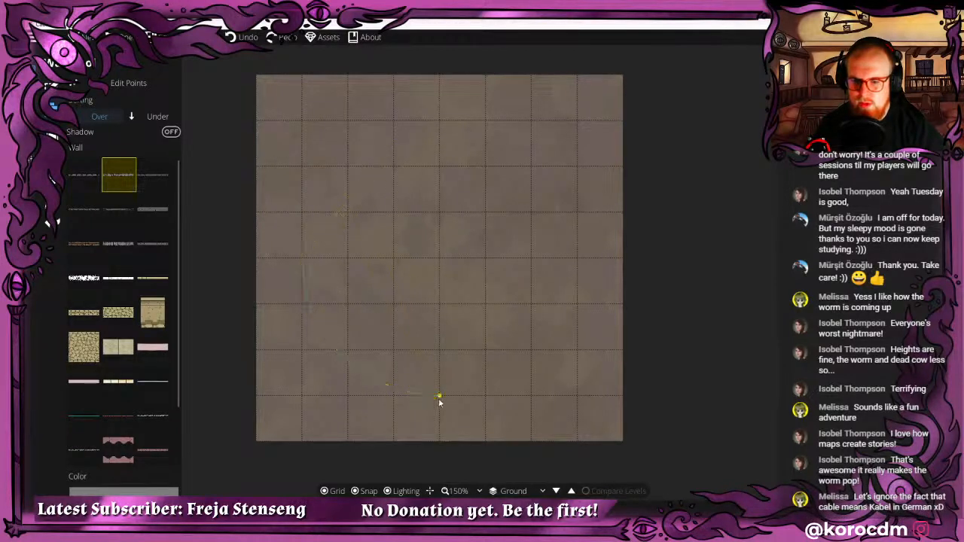
left_click(440, 125)
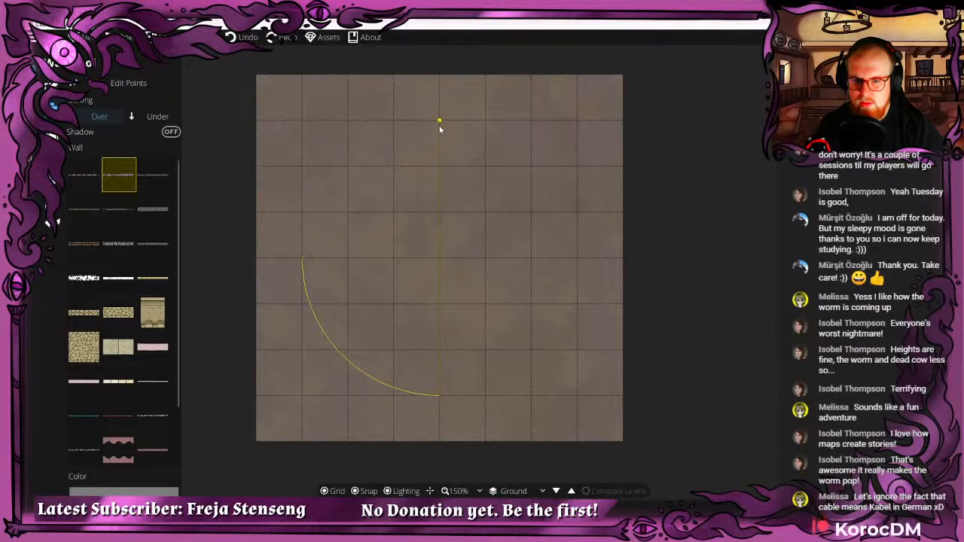
left_click(301, 122)
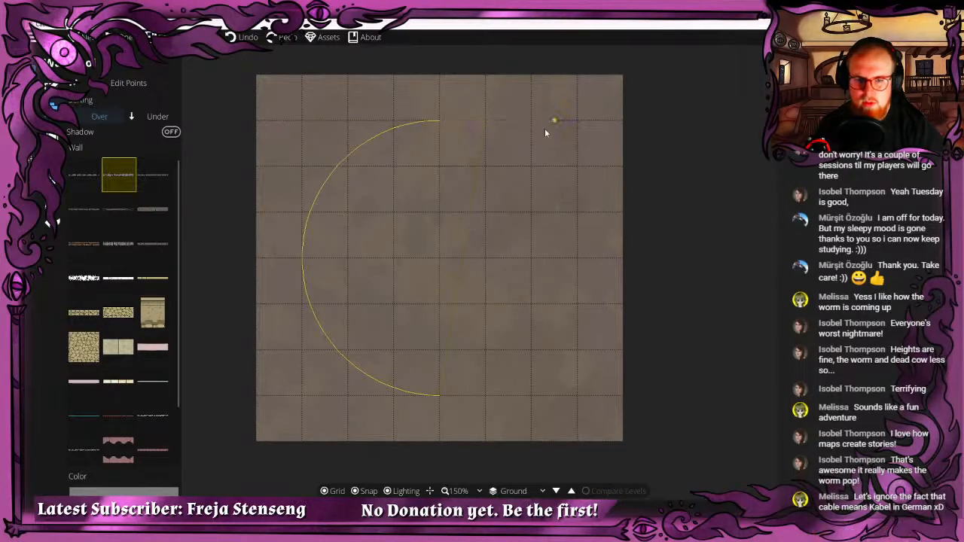
left_click(577, 122)
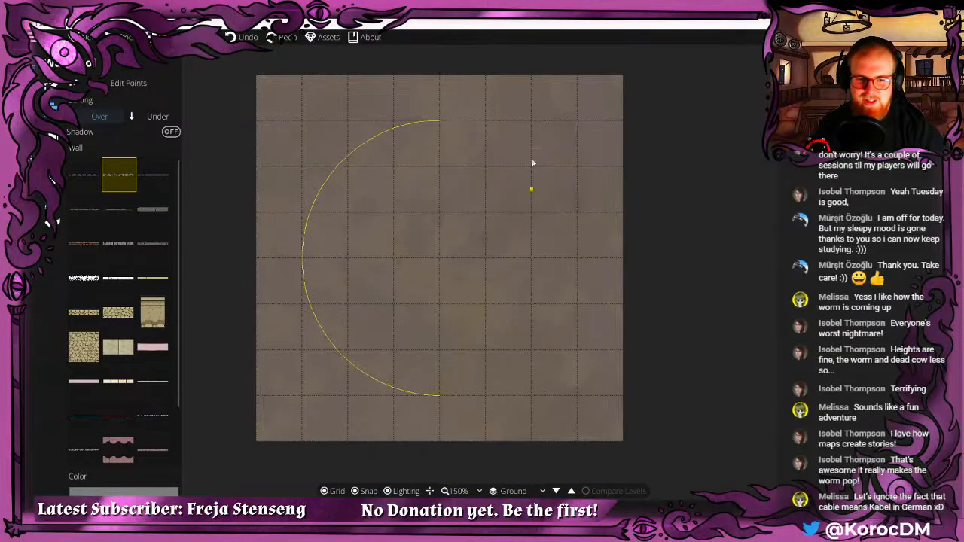
right_click(525, 130)
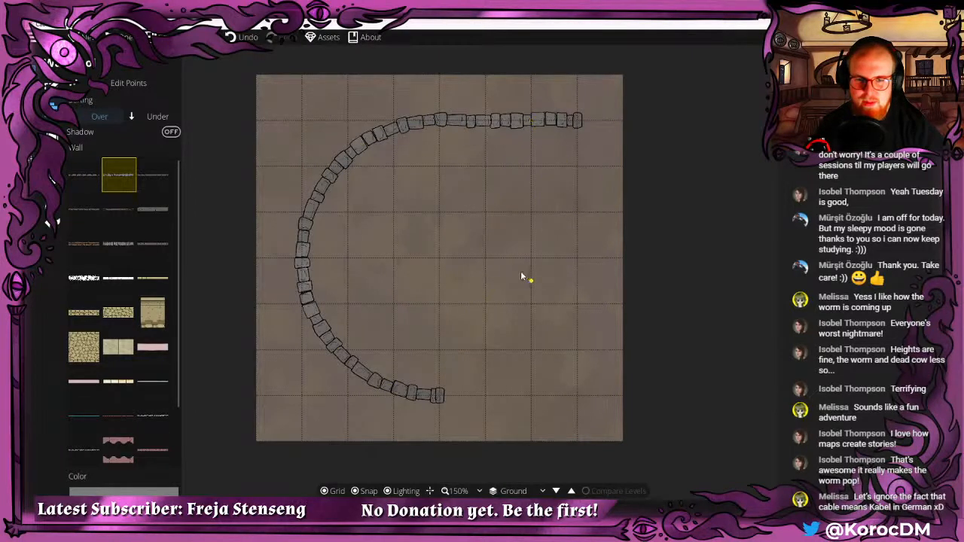
key("ctrl+z")
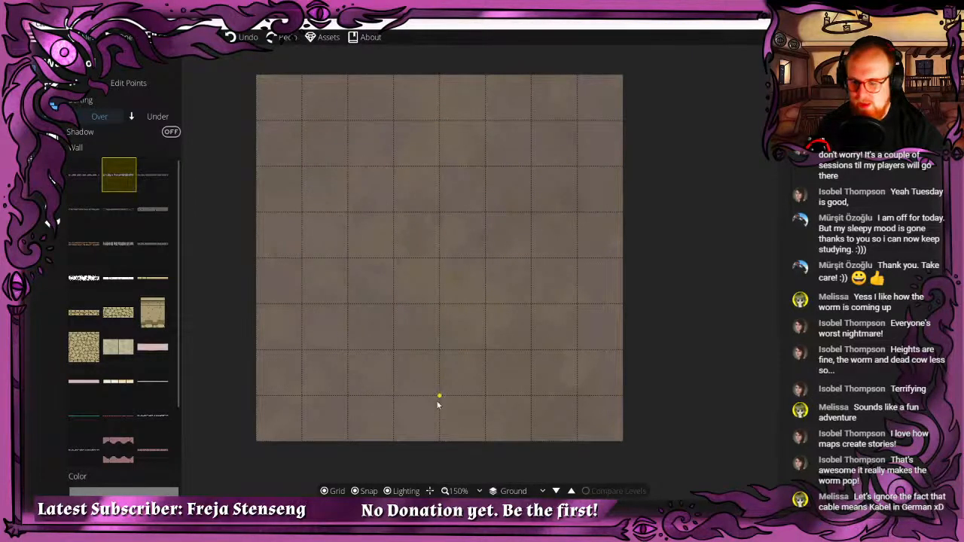
Draw a closed circular stone wall six squares in diameter, centred on the map, and undo the short test wall inside it.
left_click(438, 396)
right_click(303, 259)
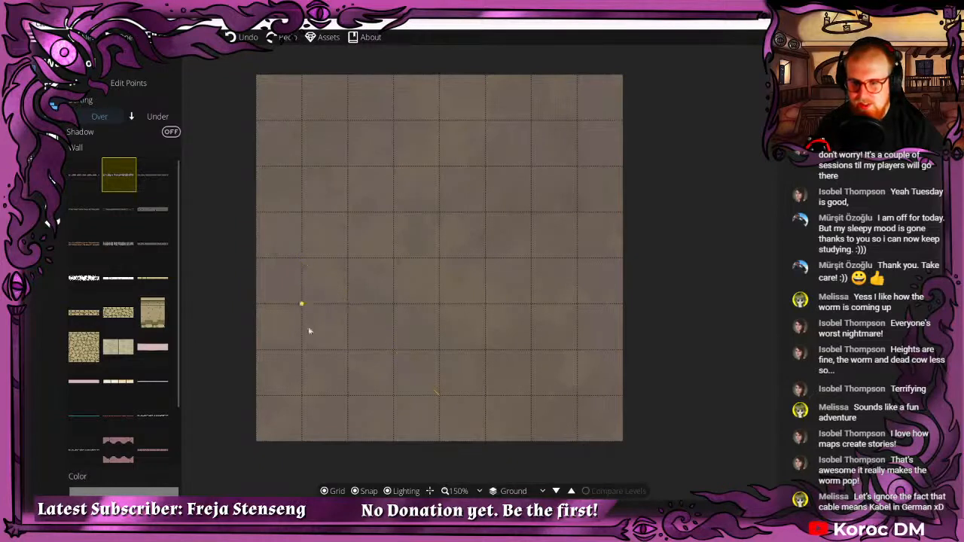
left_click(313, 401)
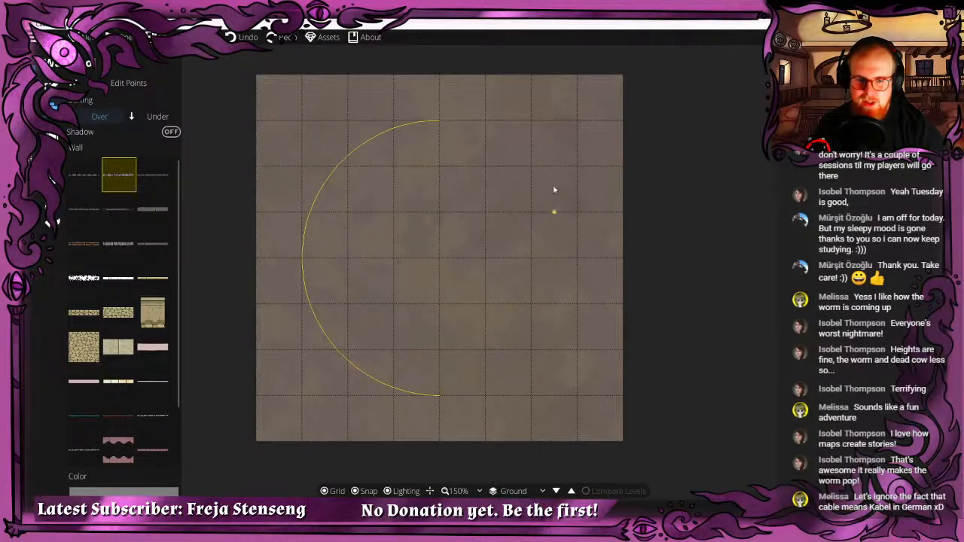
left_click(577, 123)
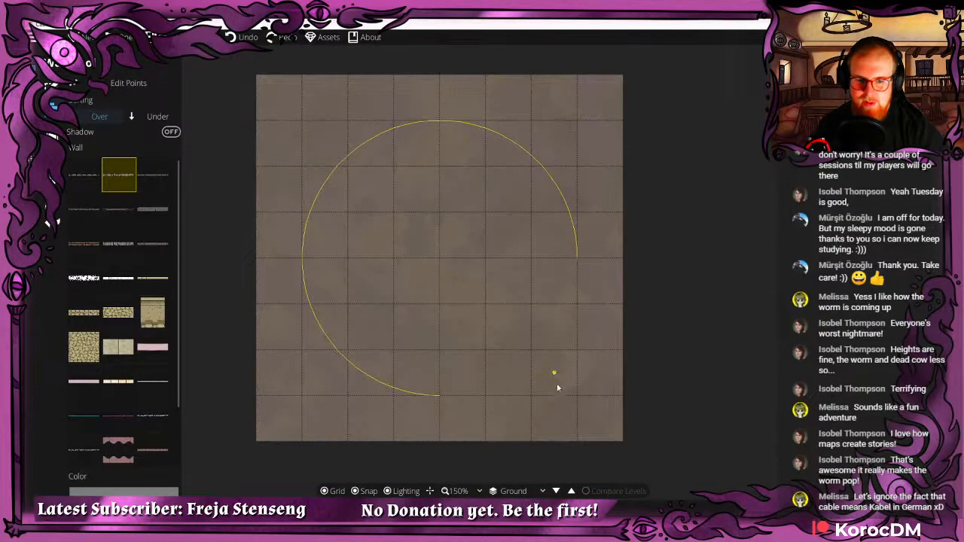
left_click(445, 402)
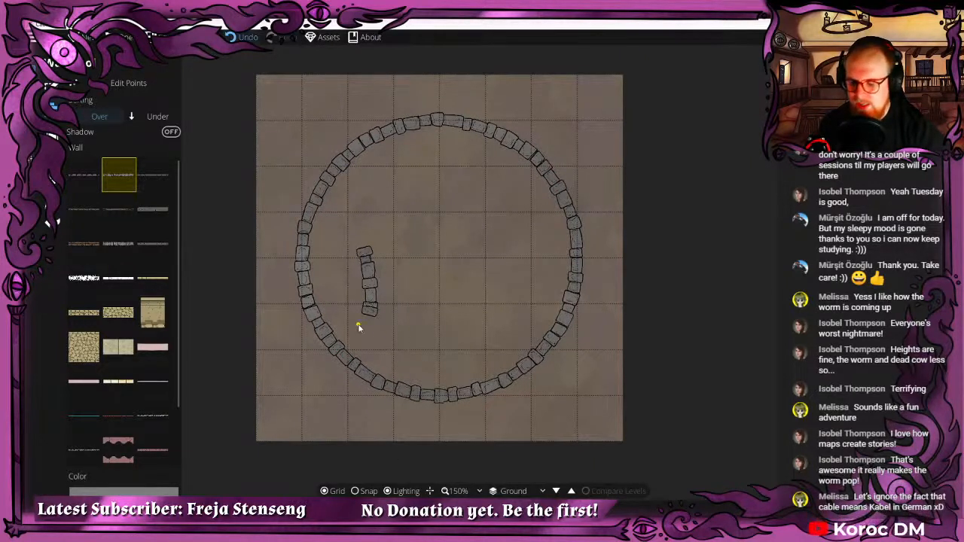
key("ctrl+z")
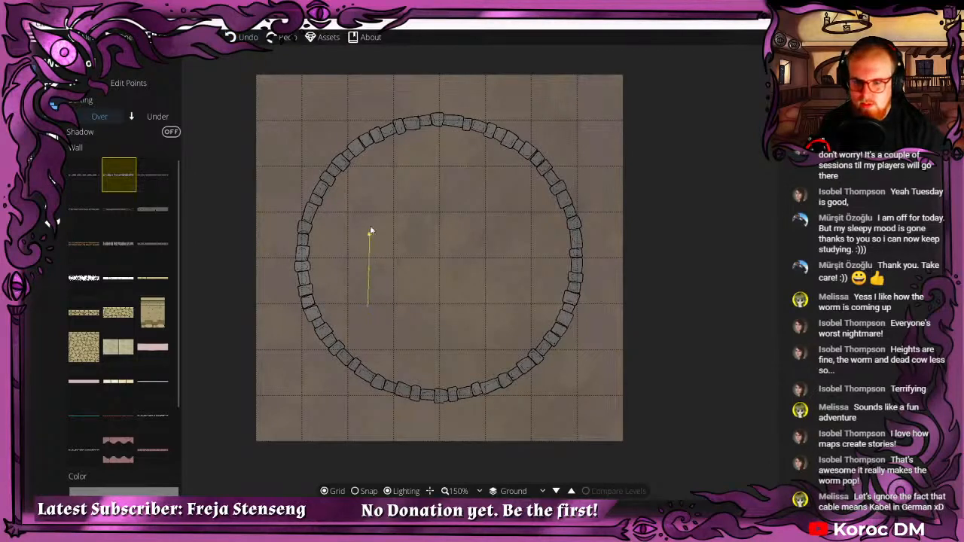
Try a straight diagonal wall inside the stone circle and bend it into a rounded arc by moving and adding points.
double_click(485, 214)
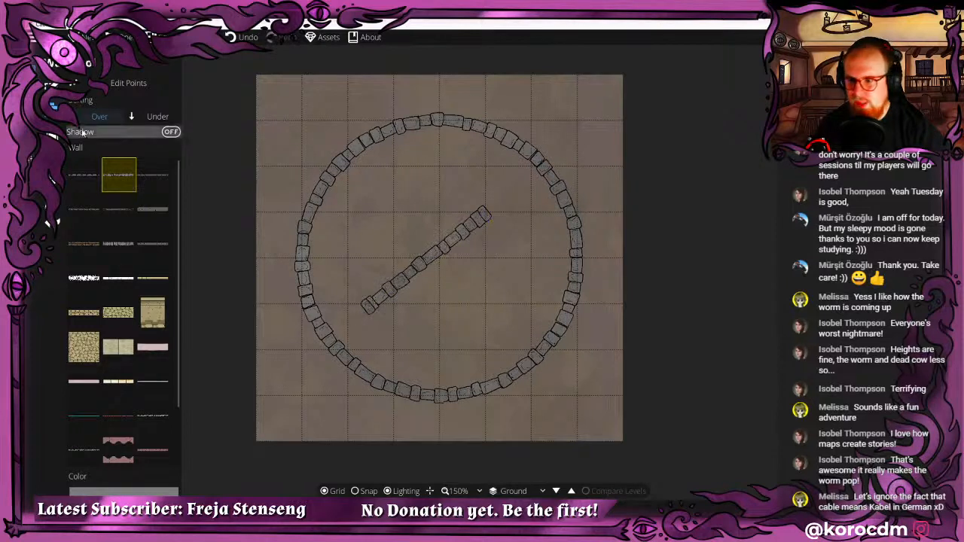
left_click_drag(430, 260, 393, 212)
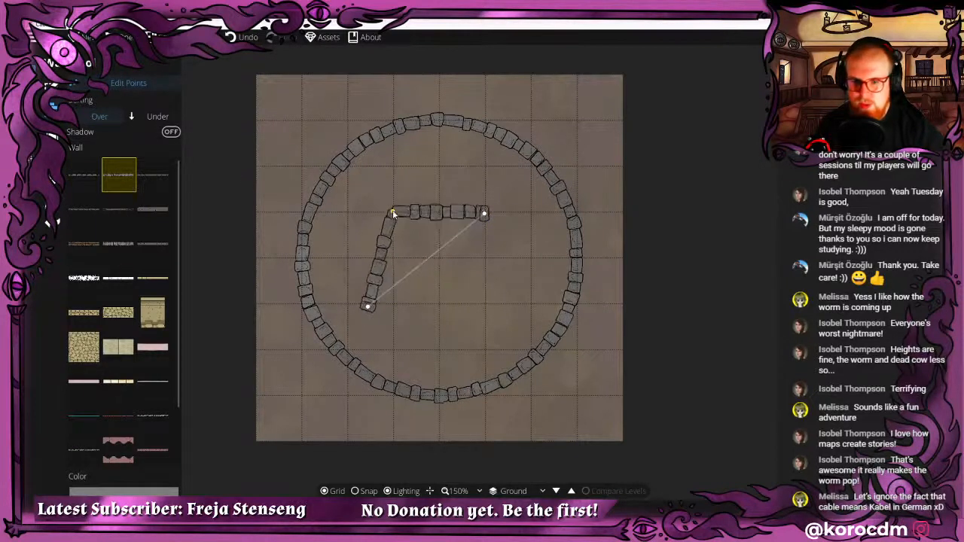
left_click_drag(378, 251, 371, 245)
left_click_drag(439, 213, 458, 200)
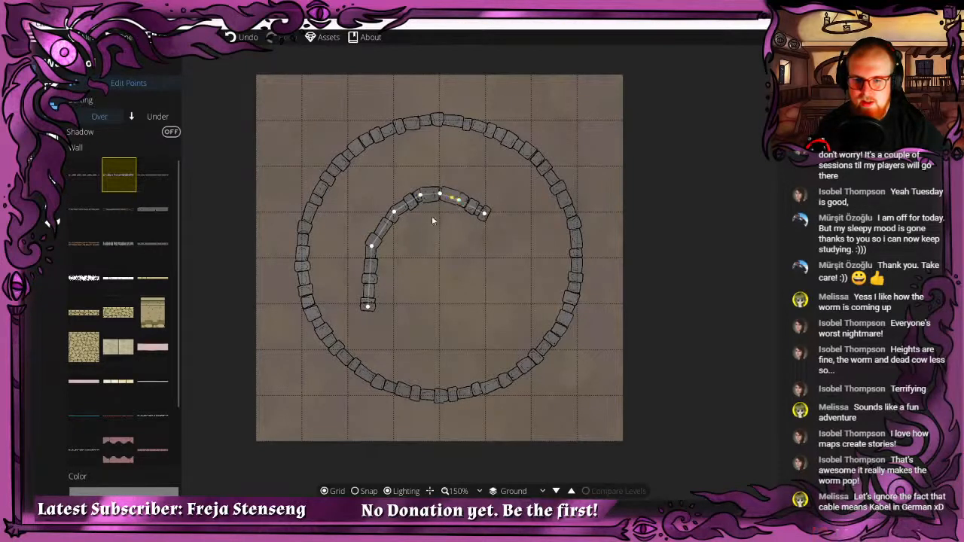
left_click_drag(370, 269, 362, 268)
left_click_drag(387, 223, 381, 217)
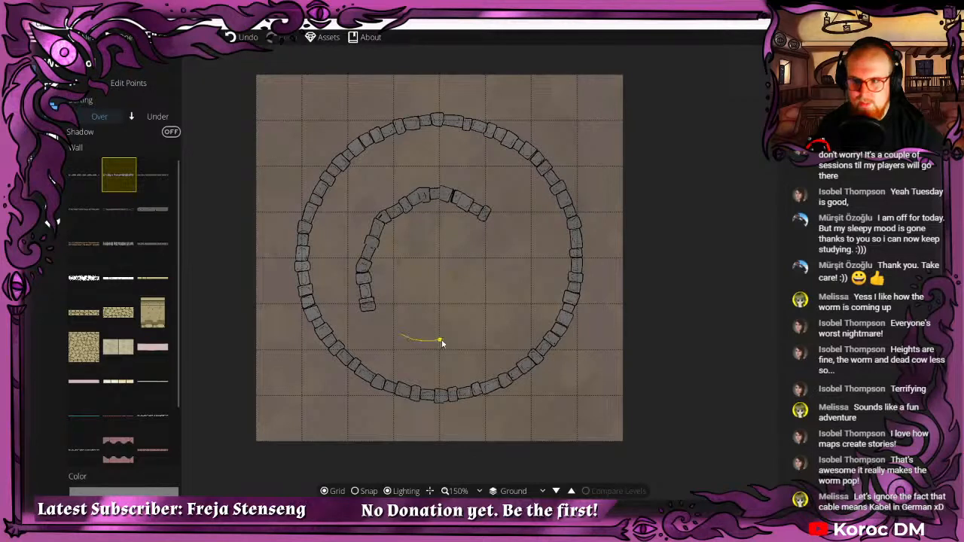
Try a second curved wall along the lower right of the inner ring, undo it and remove the first arc.
left_click_drag(505, 285, 498, 228)
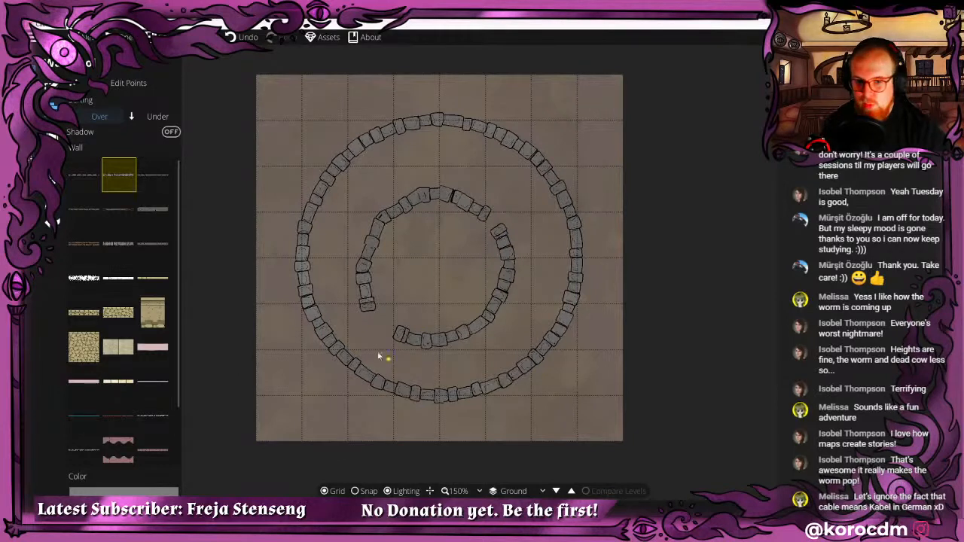
key("ctrl+z")
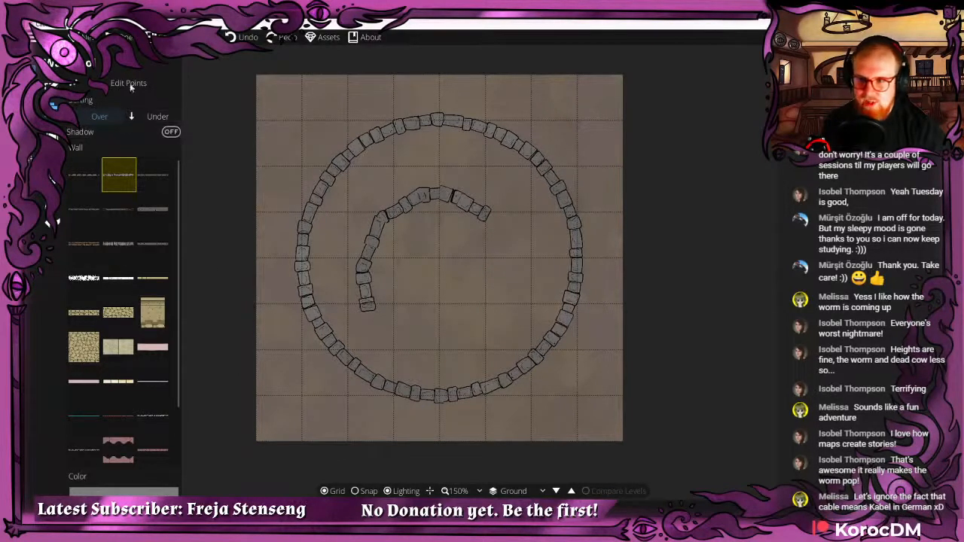
left_click_drag(367, 303, 481, 215)
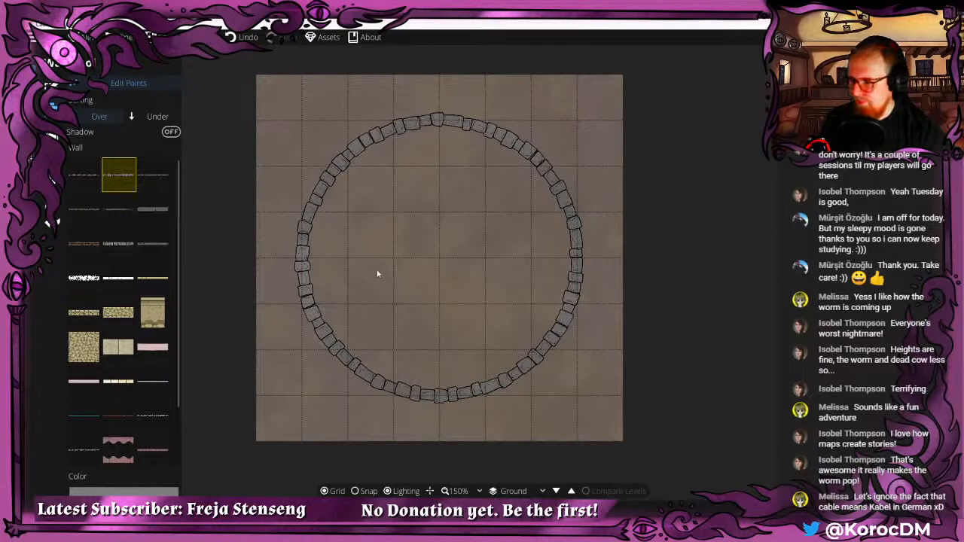
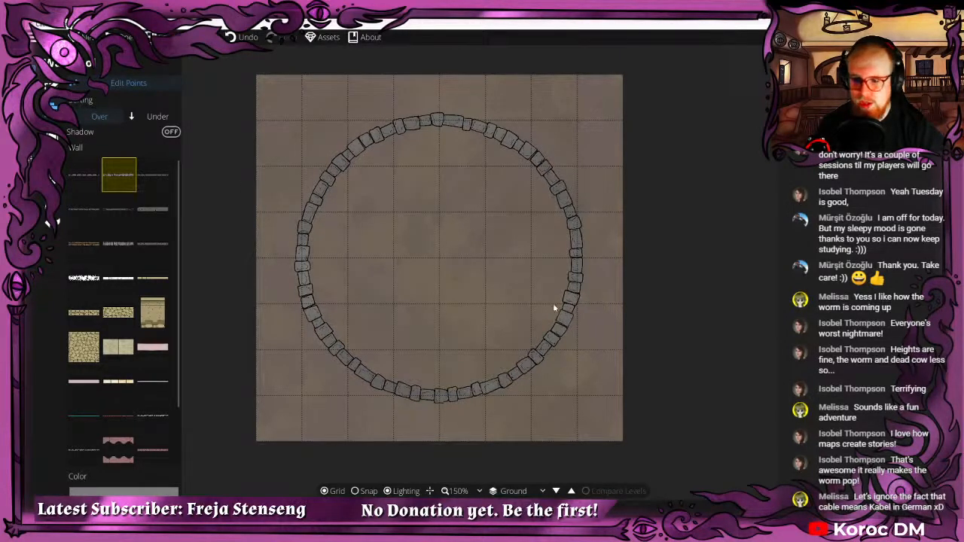
Turn on grid snapping and select the circular stone wall.
scroll(461, 332, "down", 1)
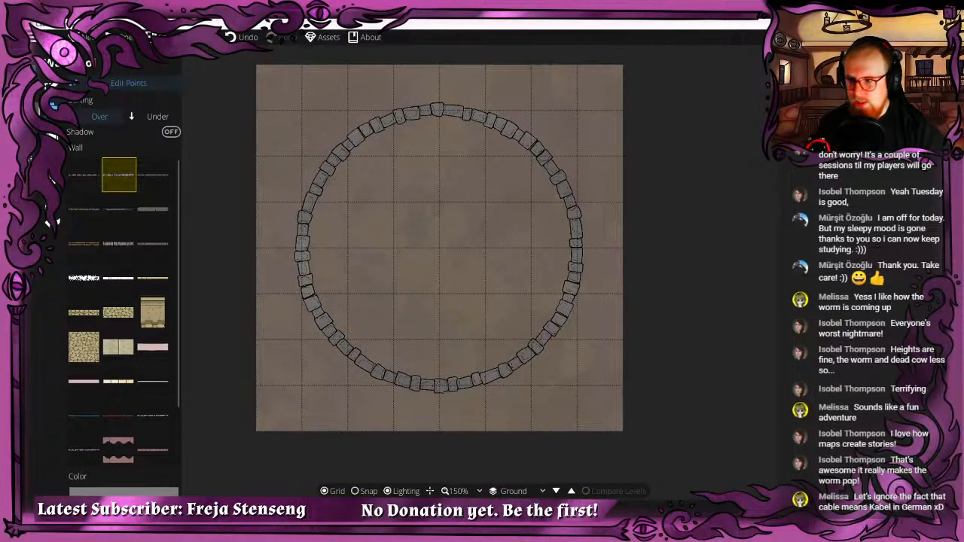
left_click_drag(466, 309, 467, 360)
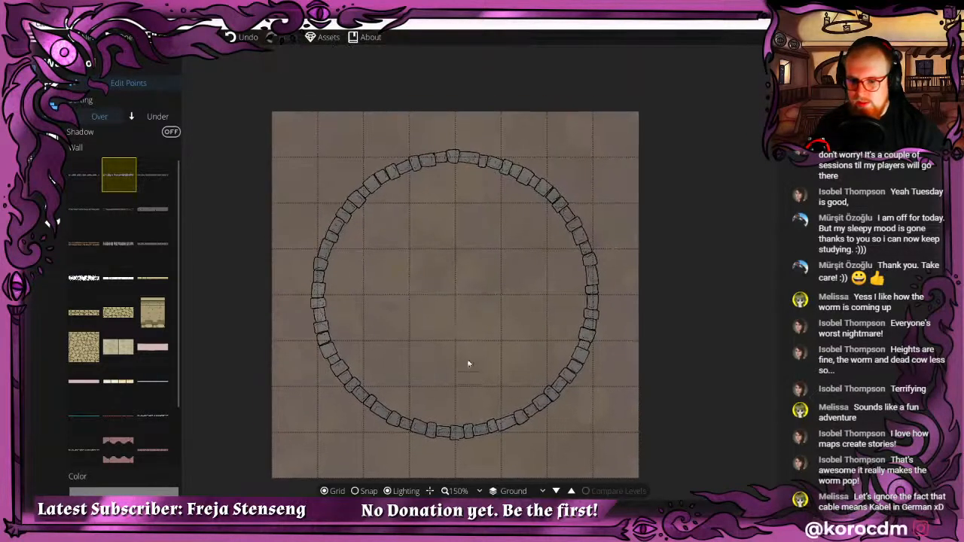
left_click(390, 426)
left_click(230, 36)
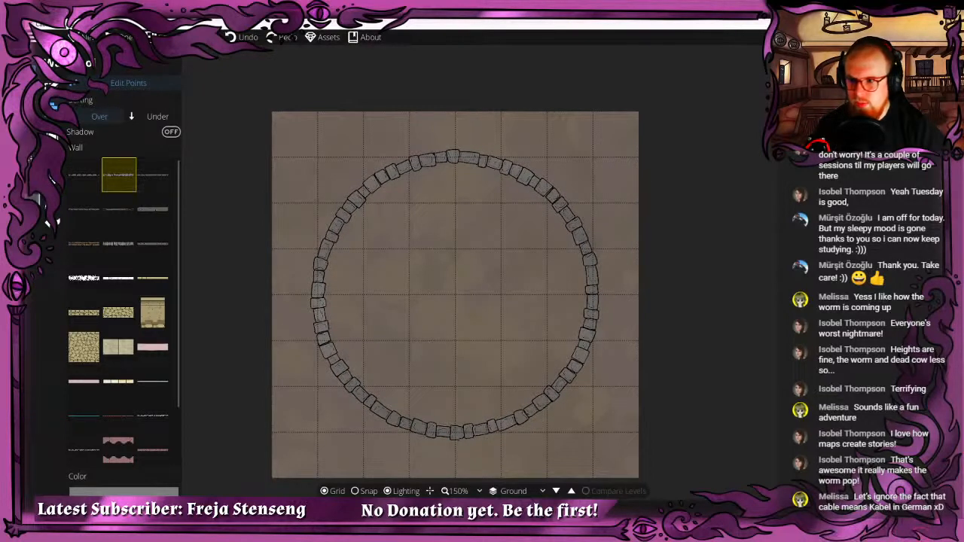
left_click(288, 38)
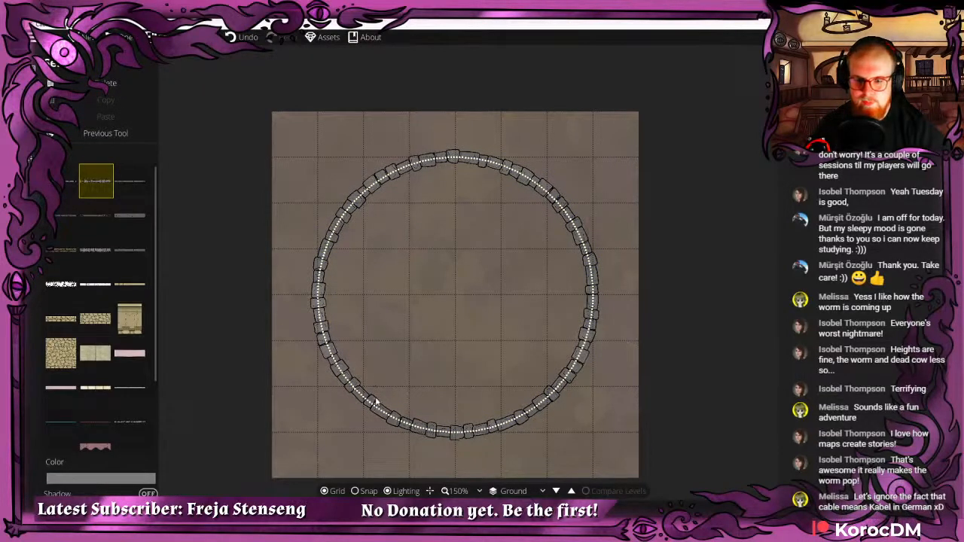
left_click(364, 491)
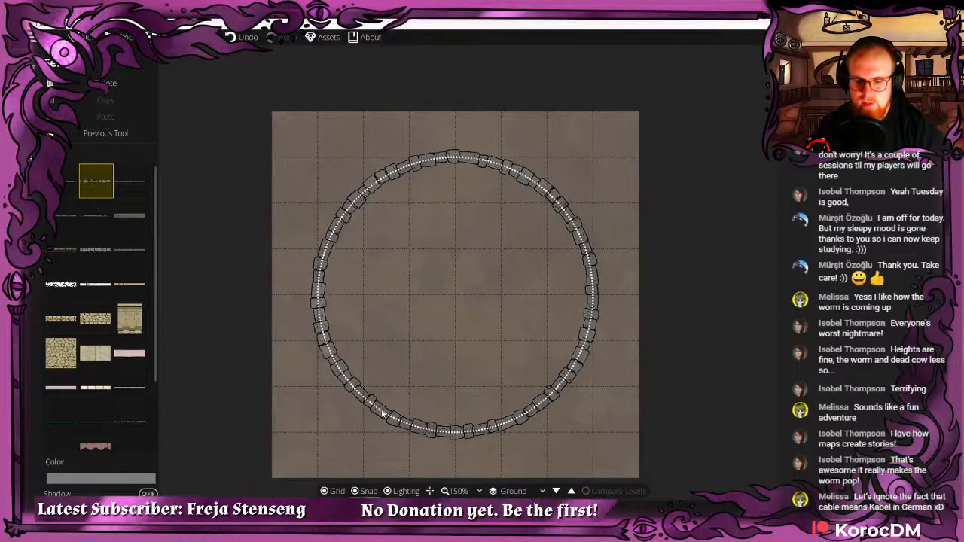
left_click(463, 148)
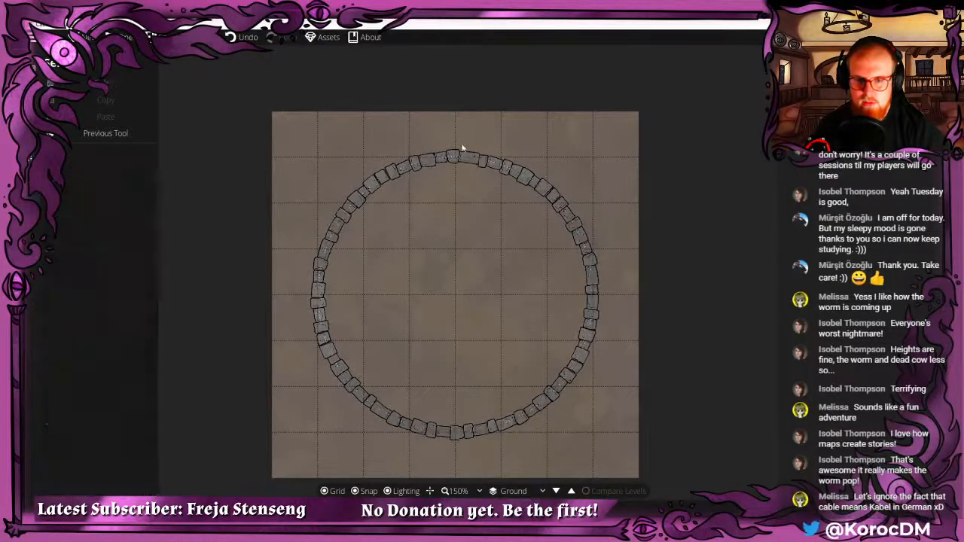
left_click(455, 157)
left_click_drag(458, 233, 464, 182)
left_click(448, 107)
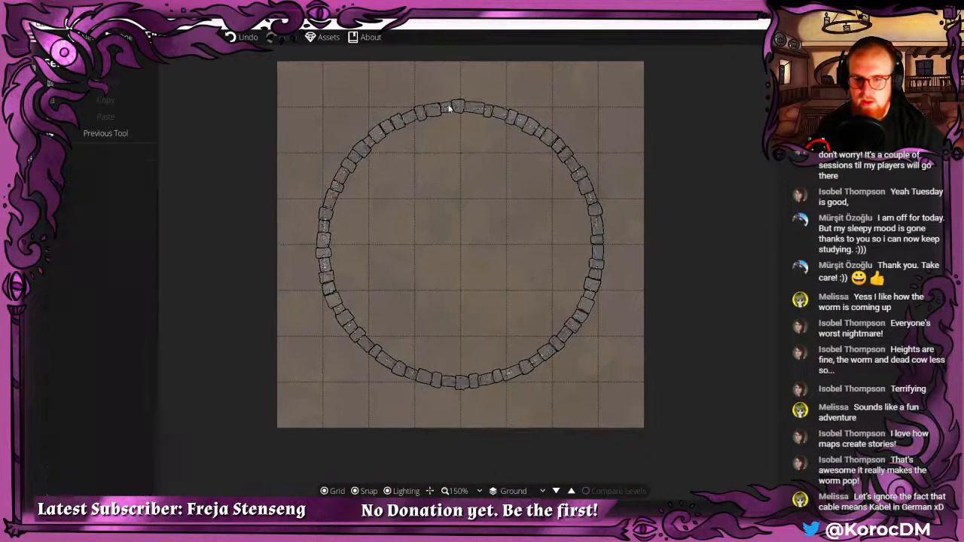
Try to crop one tile off the map's top edge, and discard the unsaved changes to restore the saved map.
left_click(48, 36)
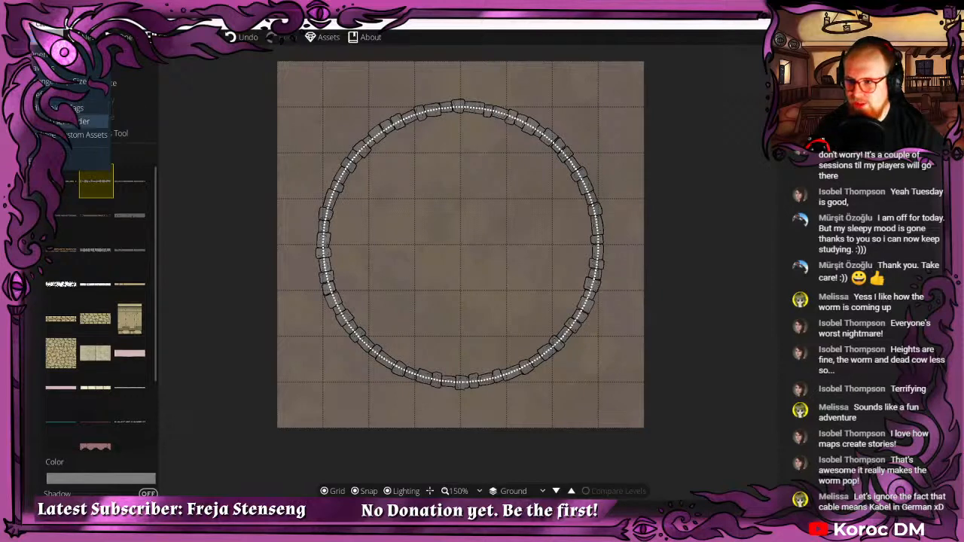
left_click(76, 82)
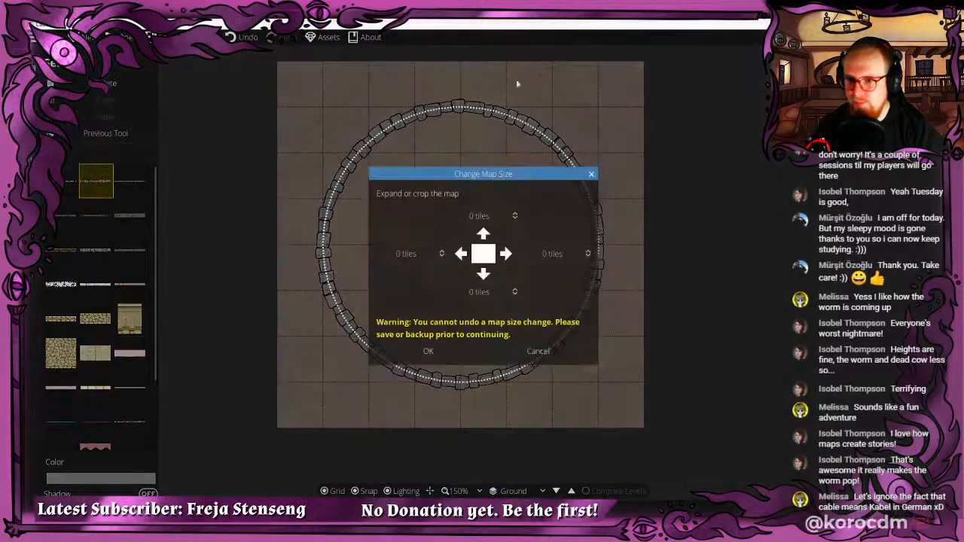
left_click(465, 215)
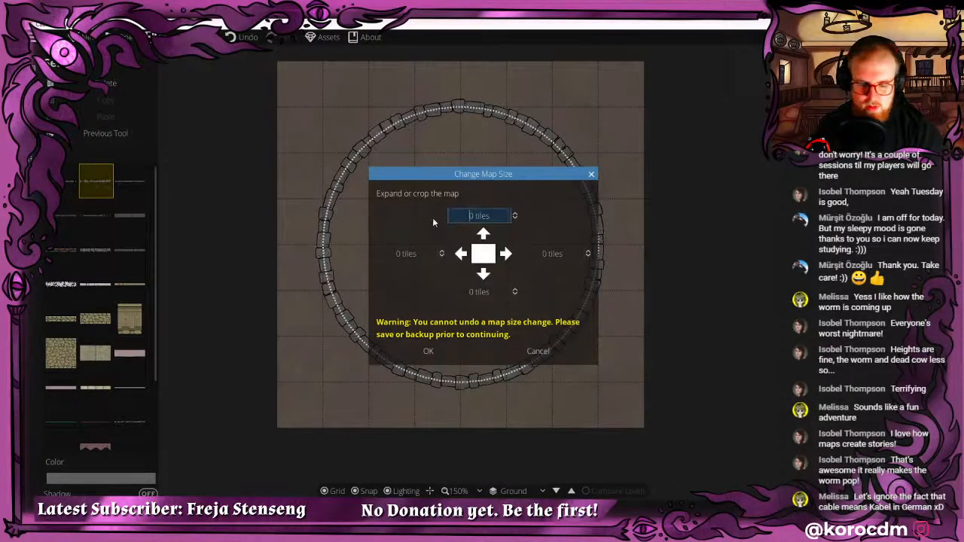
type("-1")
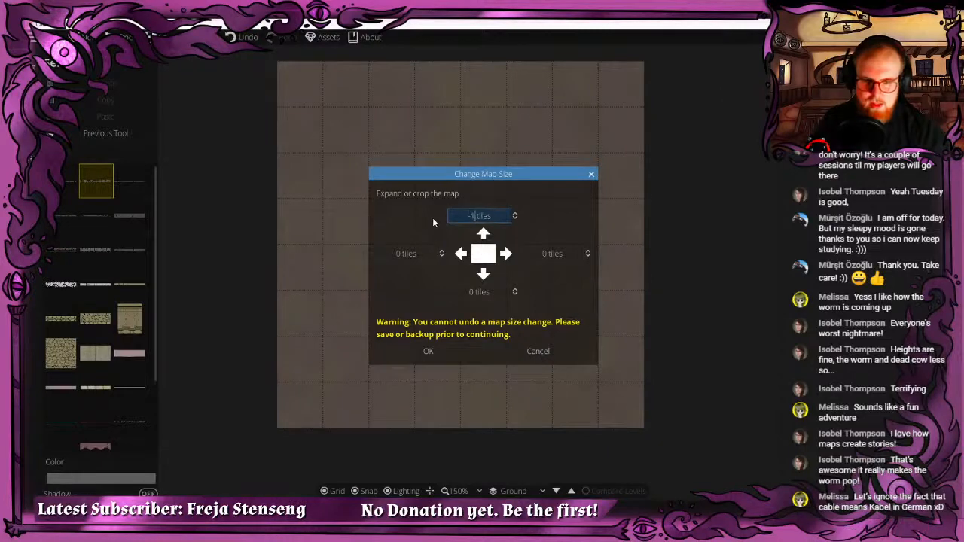
left_click(427, 353)
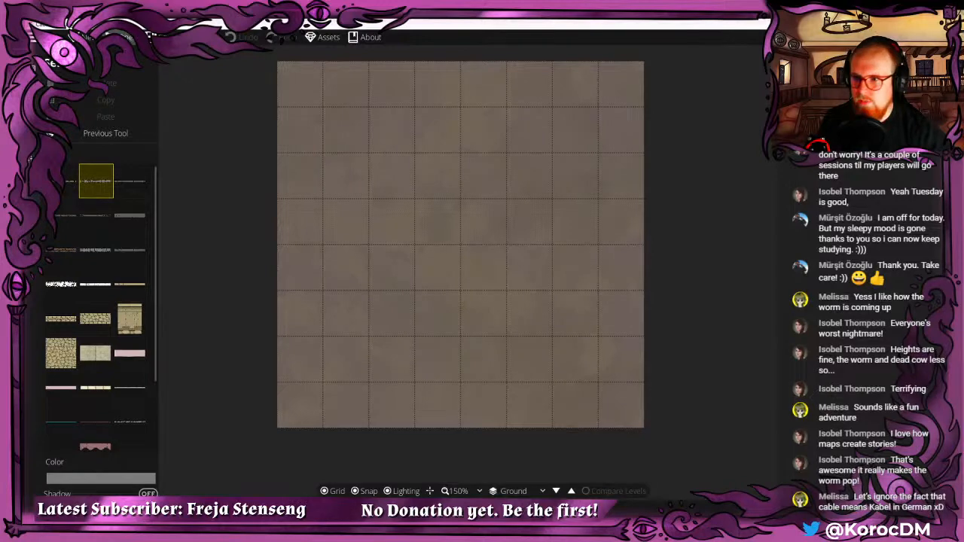
left_click(119, 37)
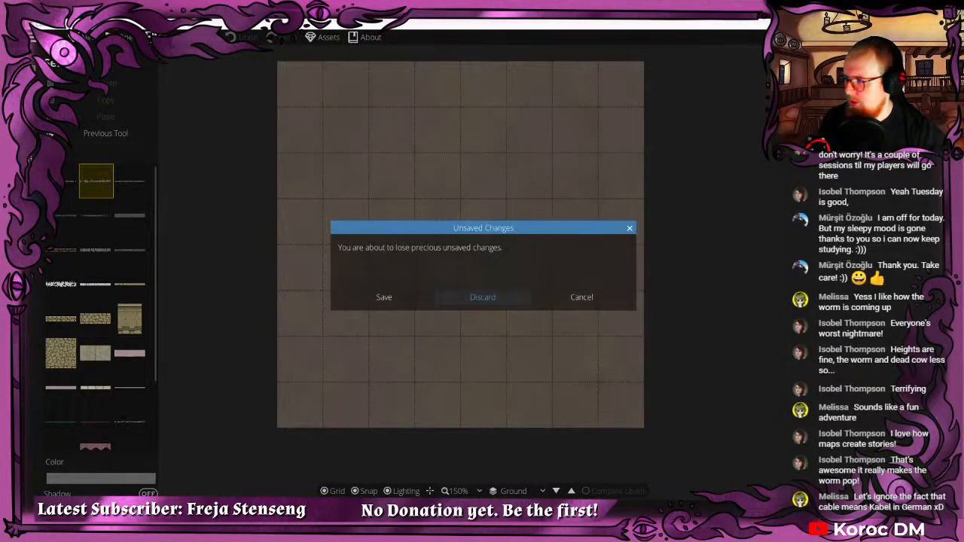
left_click(482, 296)
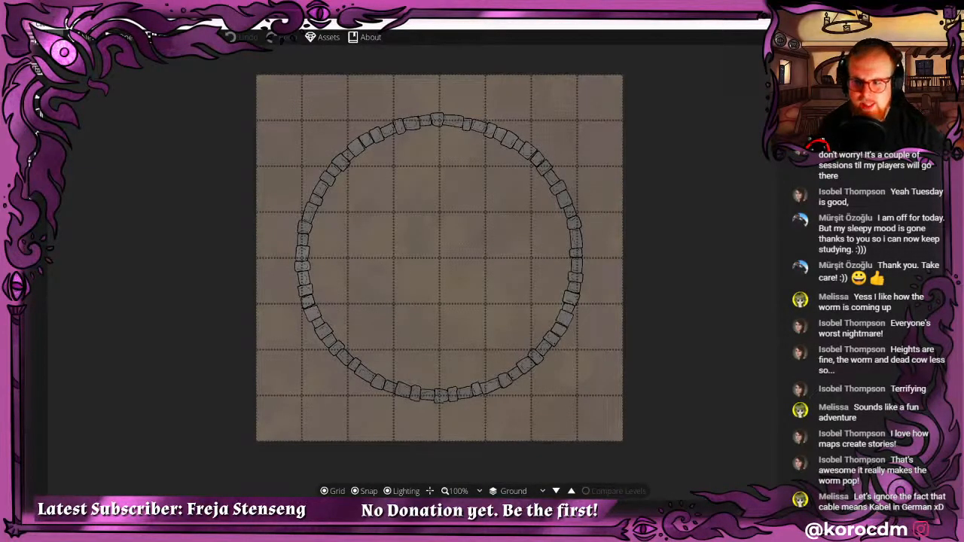
Try again to crop the restored map along its top edge.
left_click(47, 37)
left_click(68, 81)
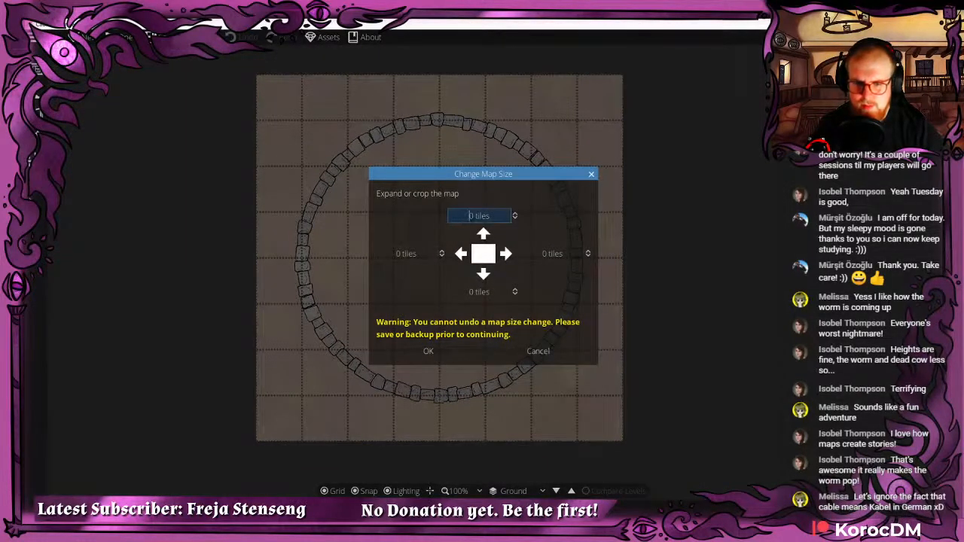
type("1")
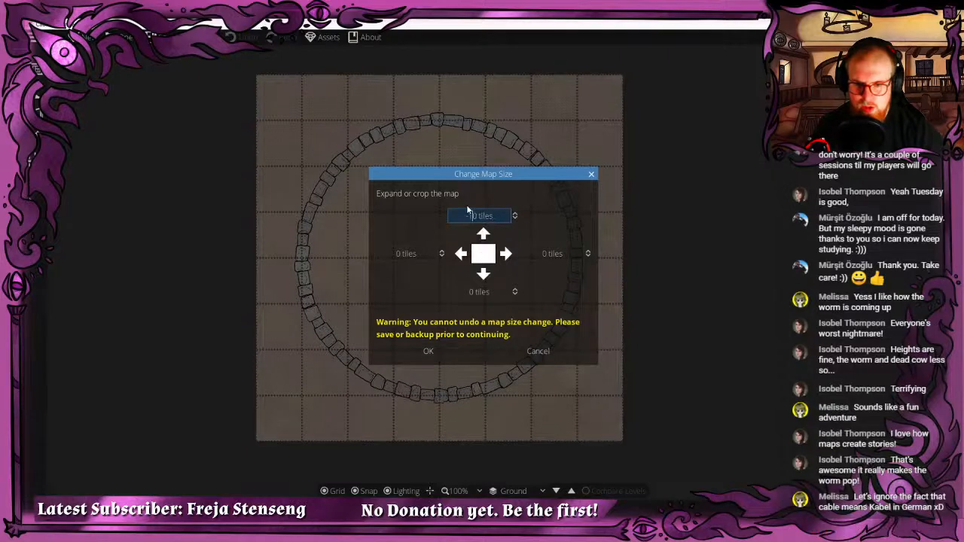
left_click(428, 351)
left_click_drag(402, 188, 382, 203)
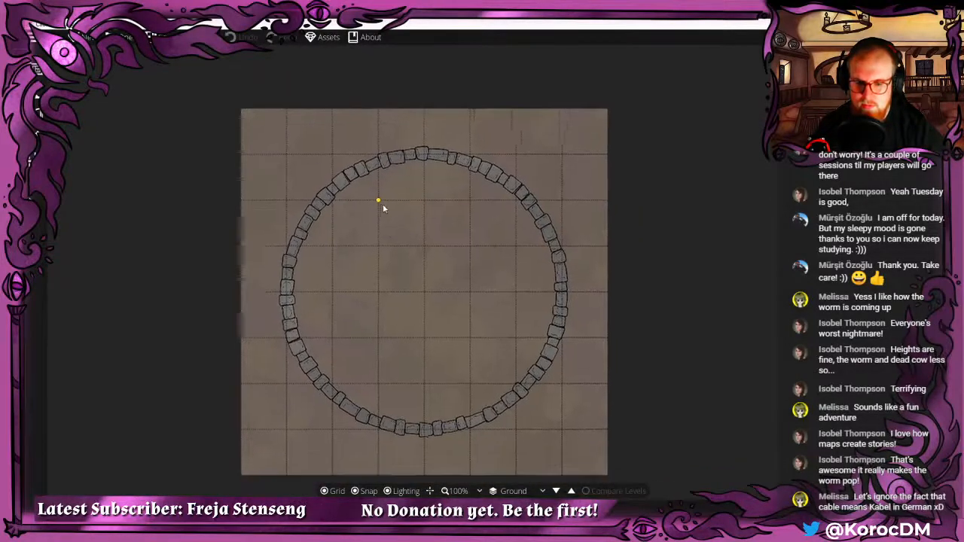
Expand the map by one tile along its bottom edge, with the top edge left at 0 tiles.
left_click(34, 36)
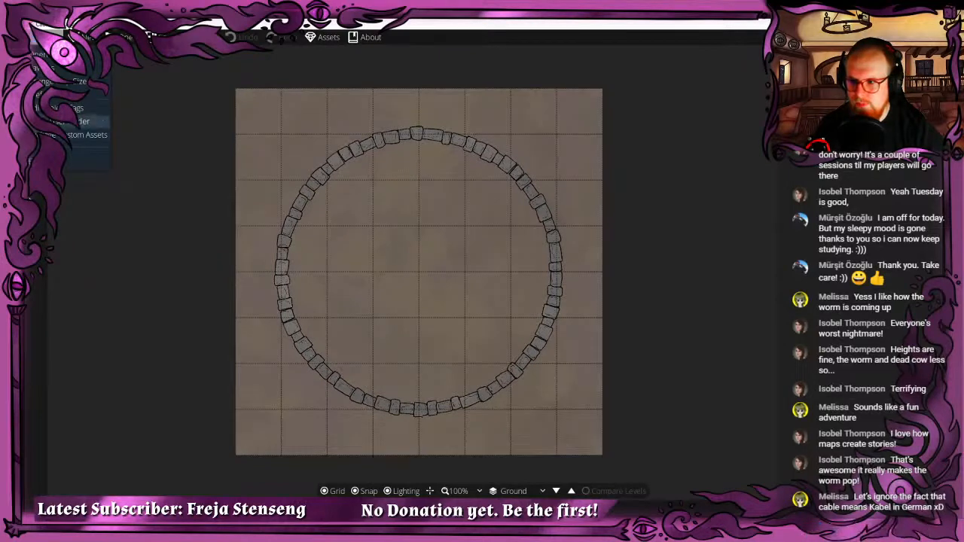
left_click(72, 81)
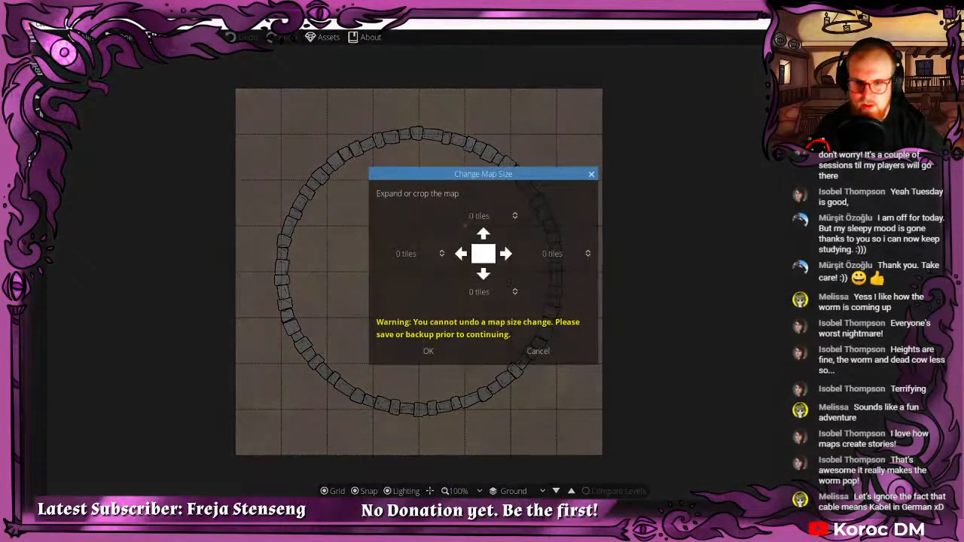
double_click(472, 216)
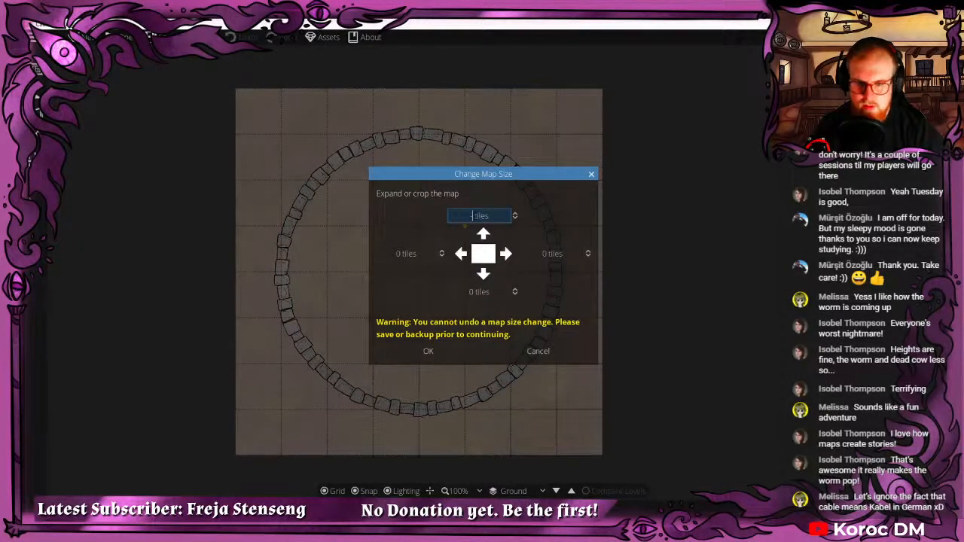
type("-1")
double_click(476, 291)
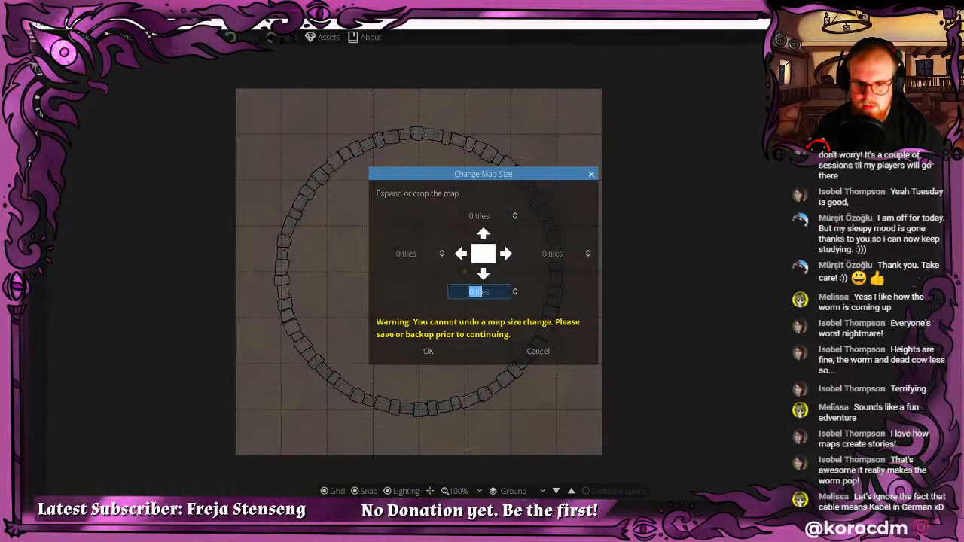
left_click(440, 352)
left_click_drag(447, 315, 449, 271)
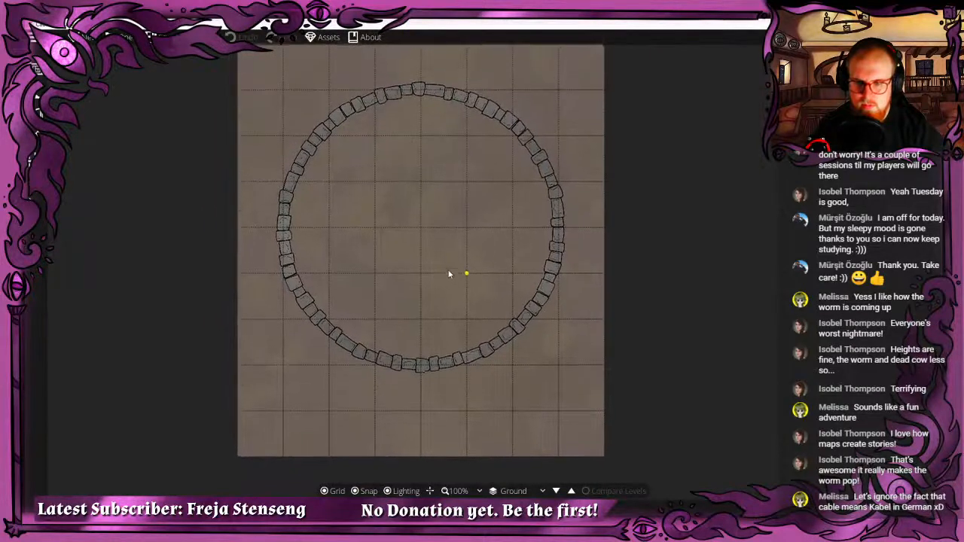
Crop the map by one tile along its top edge.
left_click(73, 81)
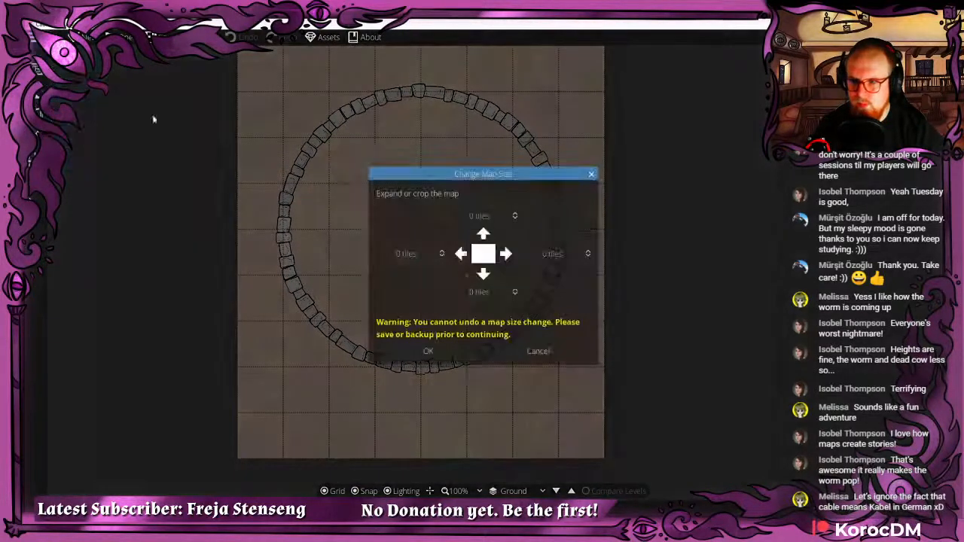
left_click(471, 218)
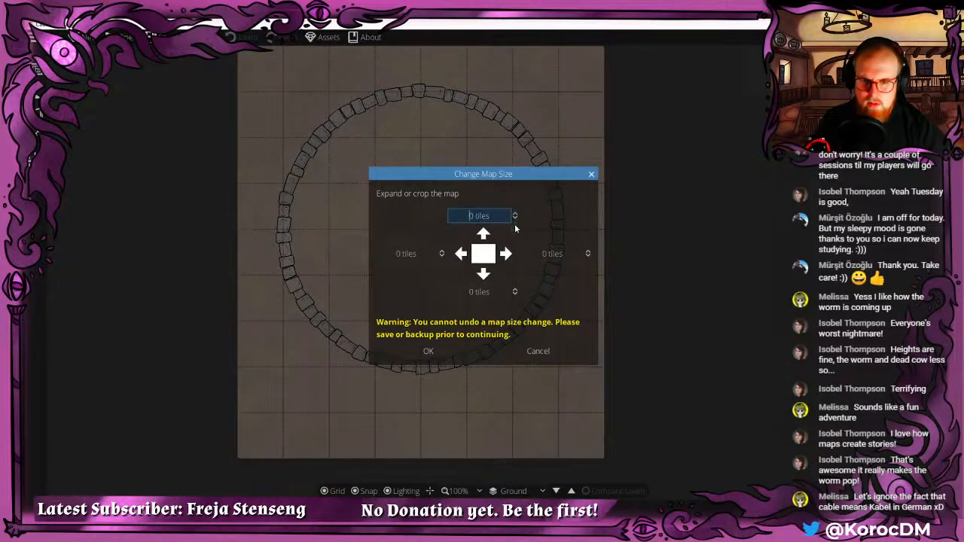
left_click(426, 351)
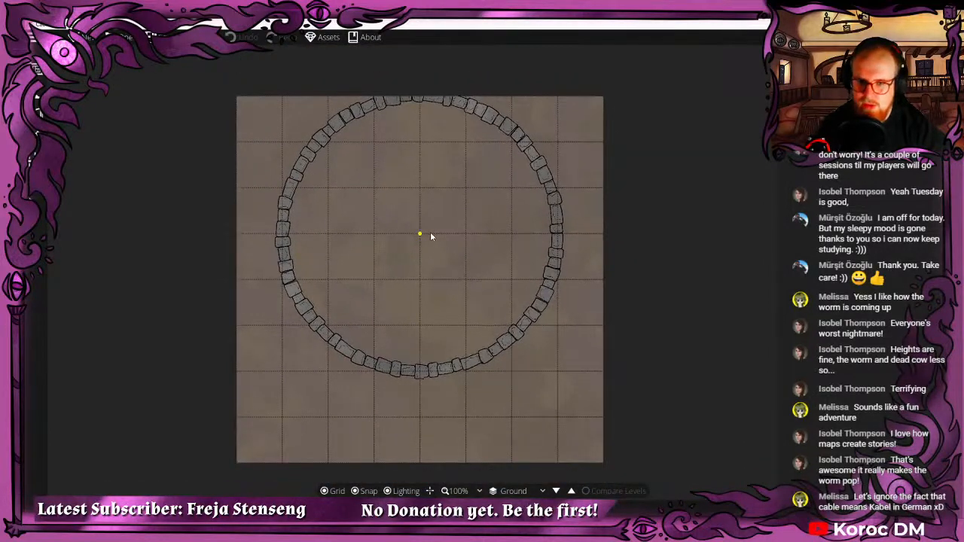
mouse_move(431, 233)
left_mouse_down()
mouse_move(412, 201)
mouse_move(426, 234)
left_mouse_up()
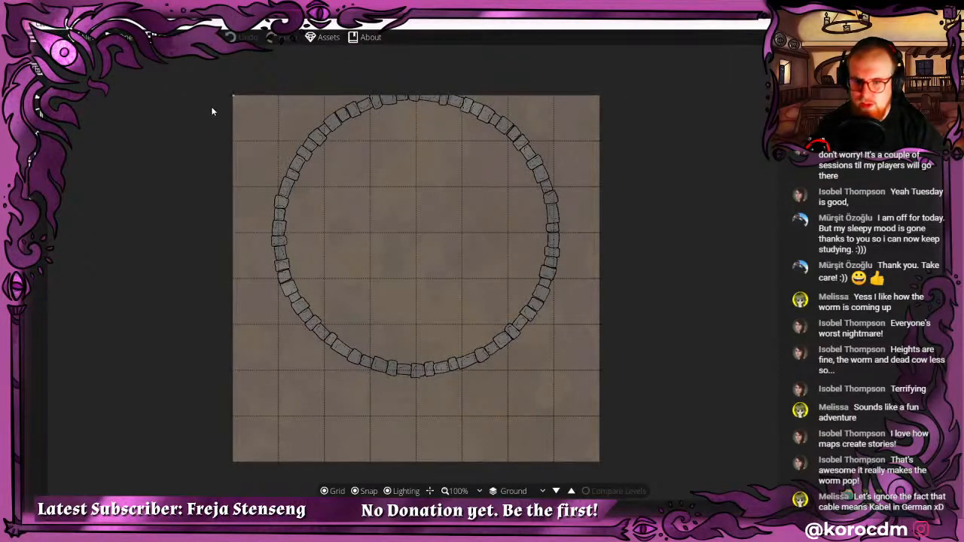
left_click(84, 37)
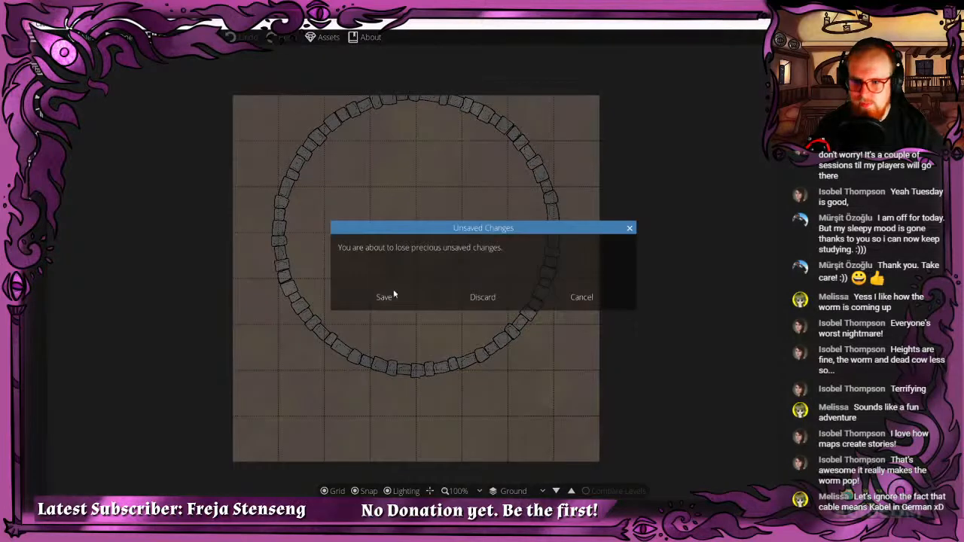
left_click(600, 298)
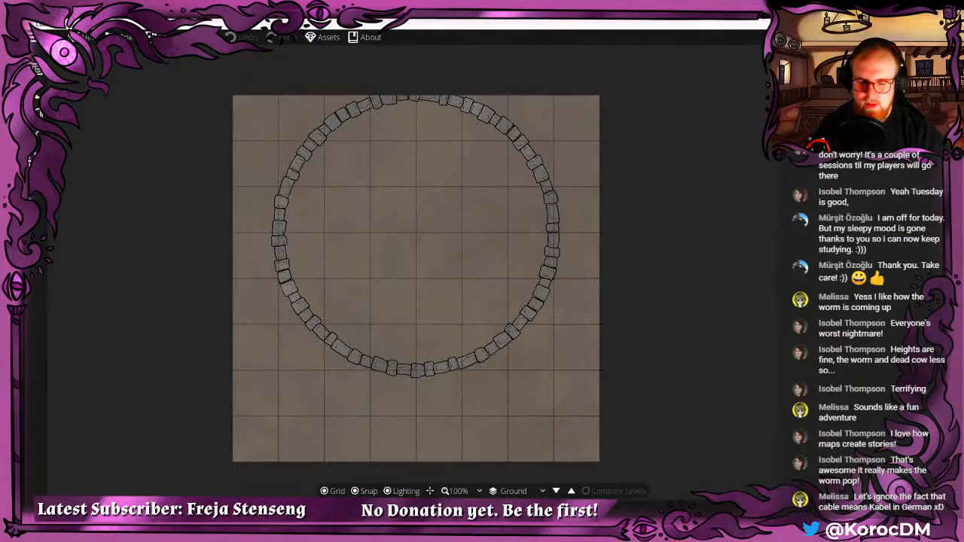
mouse_move(505, 512)
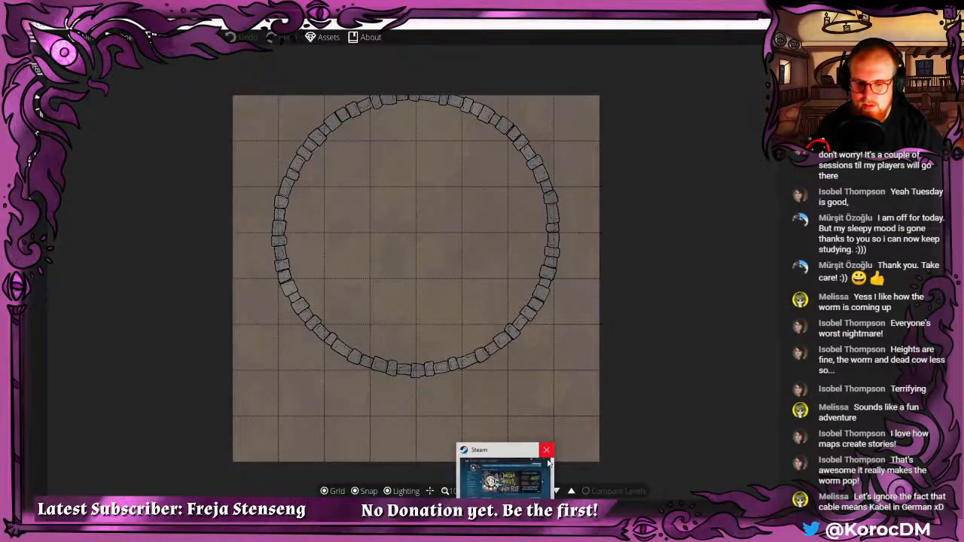
left_click(544, 449)
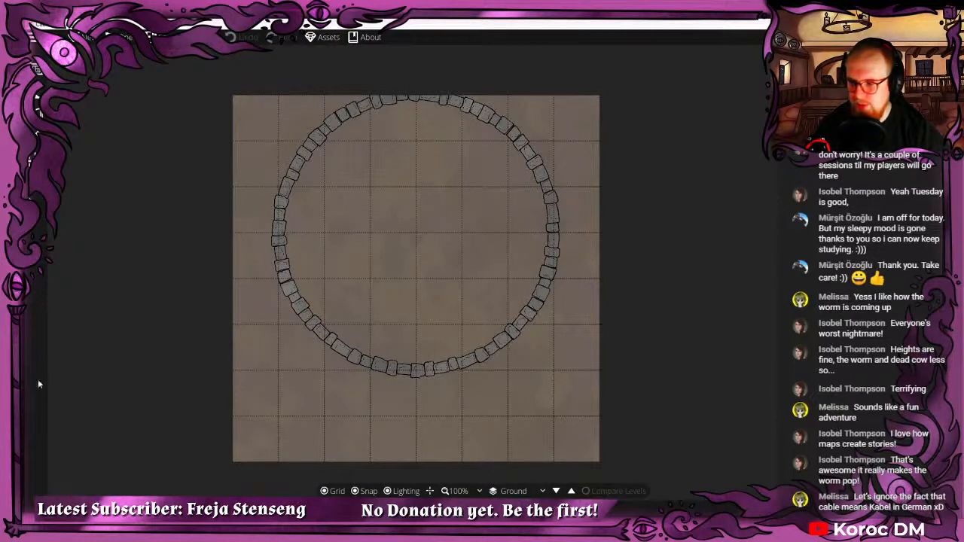
left_click(119, 36)
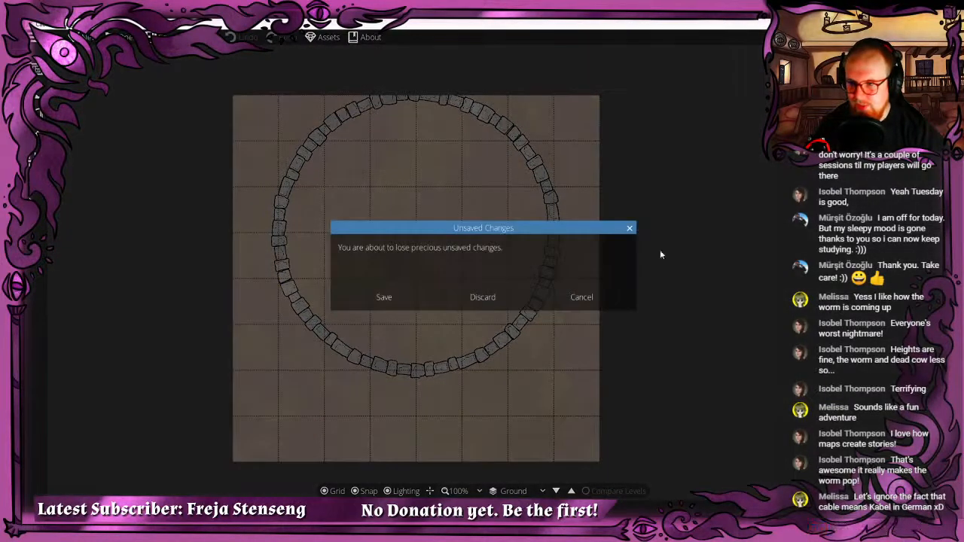
left_click(585, 297)
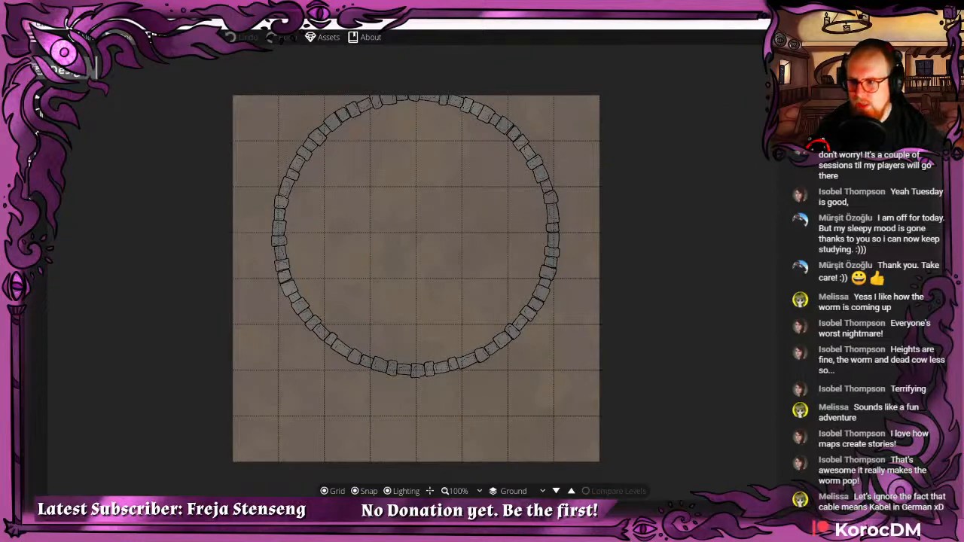
Expand the map by one tile along its top edge to restore the cropped row.
left_click(36, 69)
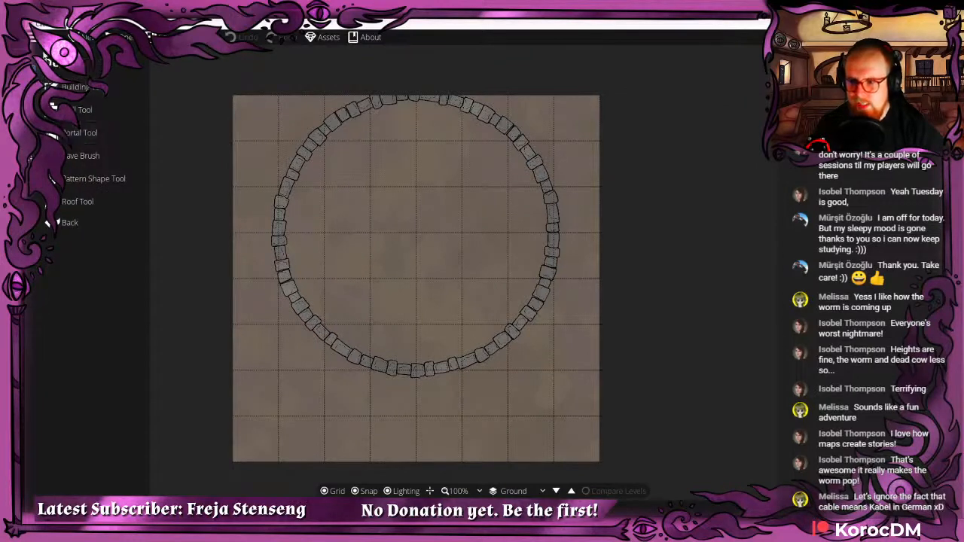
left_click(36, 39)
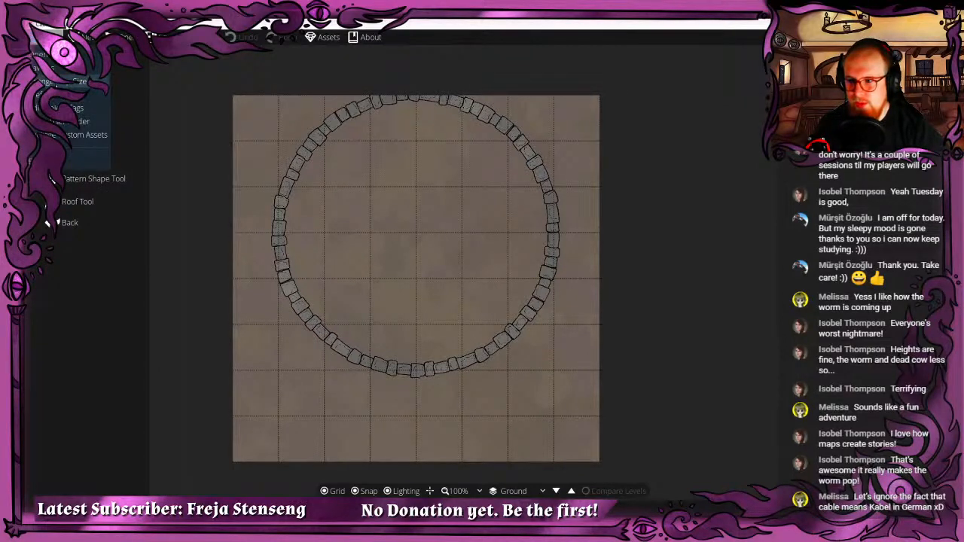
left_click(64, 81)
left_click(515, 216)
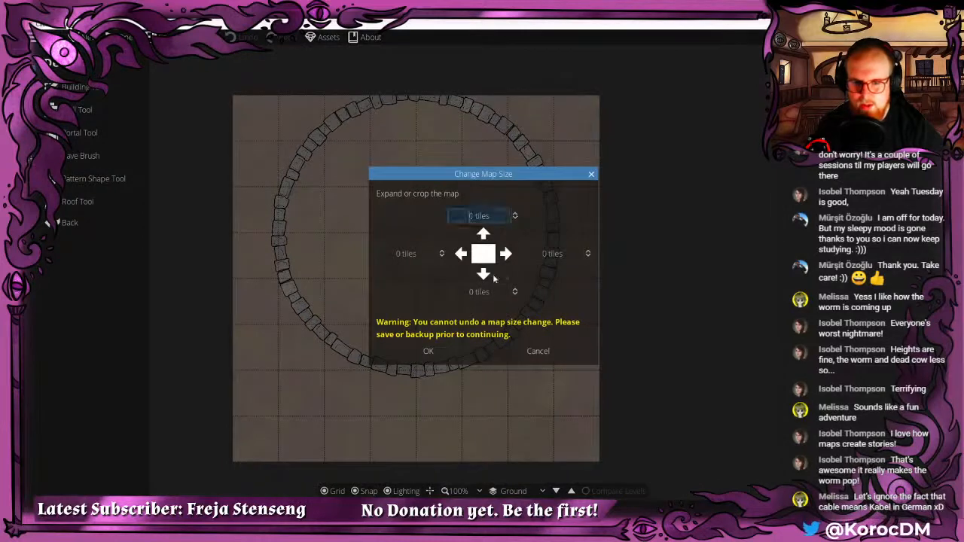
left_click(423, 355)
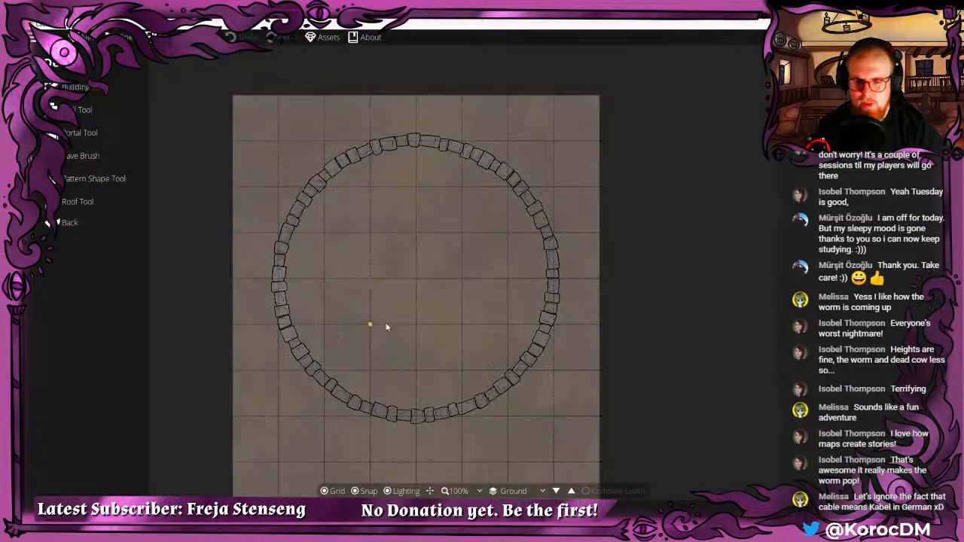
left_click_drag(385, 323, 403, 225)
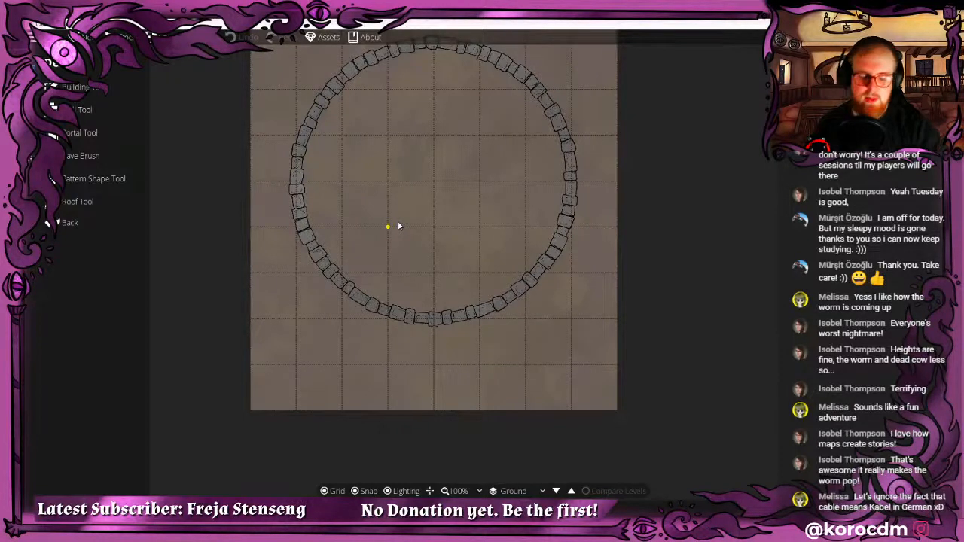
left_click_drag(269, 271, 230, 306)
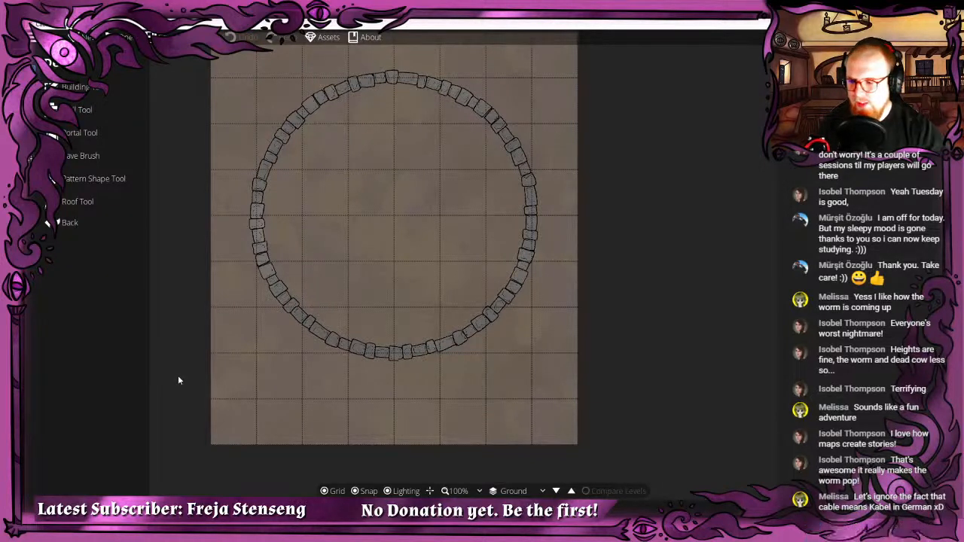
left_click_drag(254, 209, 278, 241)
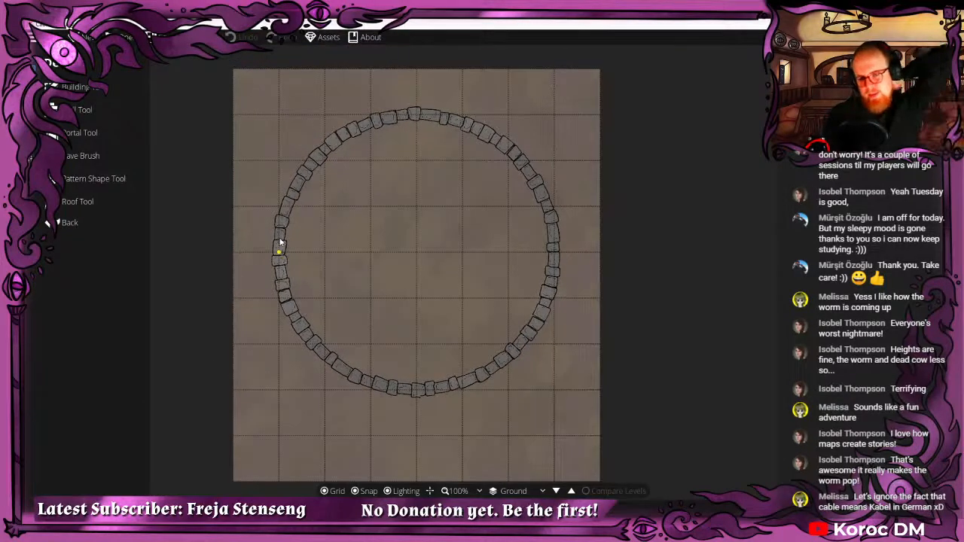
Edit the circular wall's points, moving two points near its lowest part outward to the grid intersections one tile either side of centre.
left_click(110, 202)
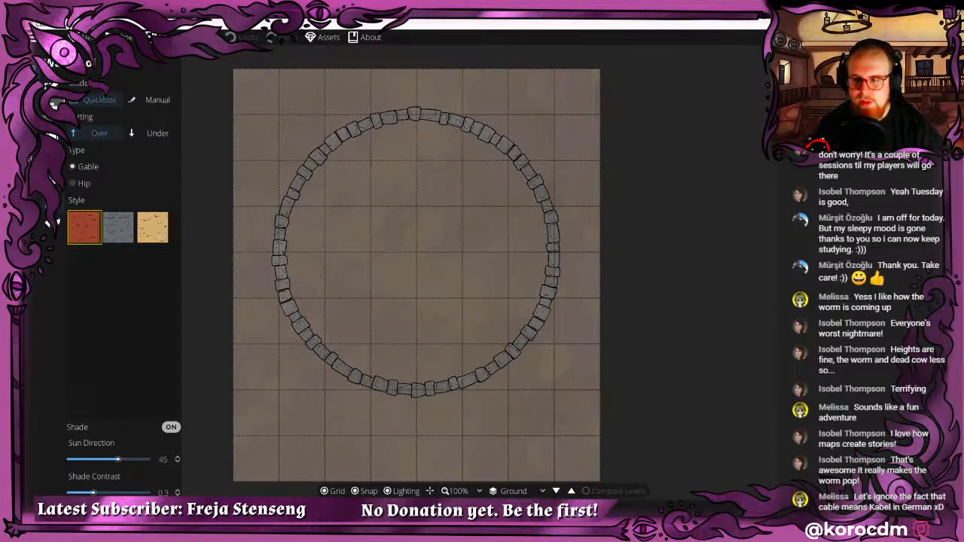
left_click(52, 138)
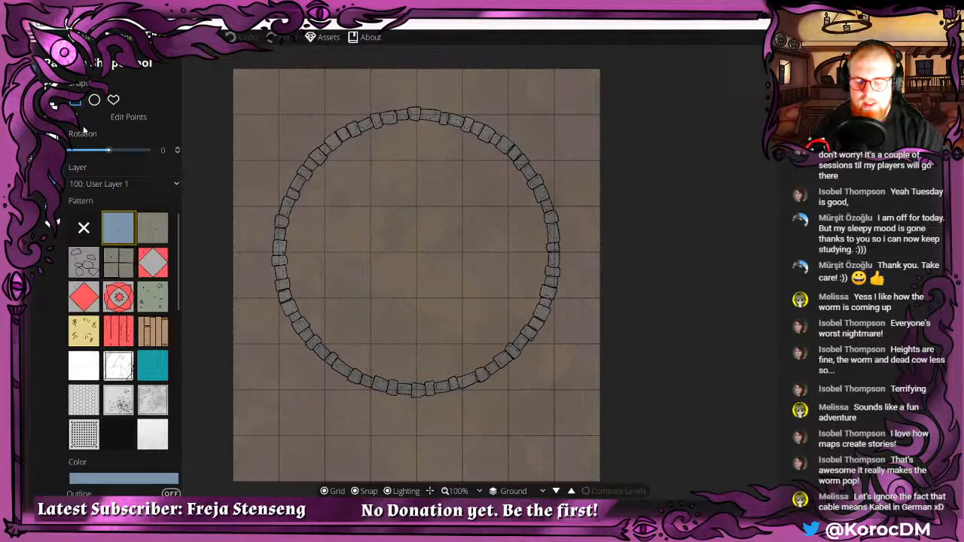
left_click(53, 104)
left_click(113, 84)
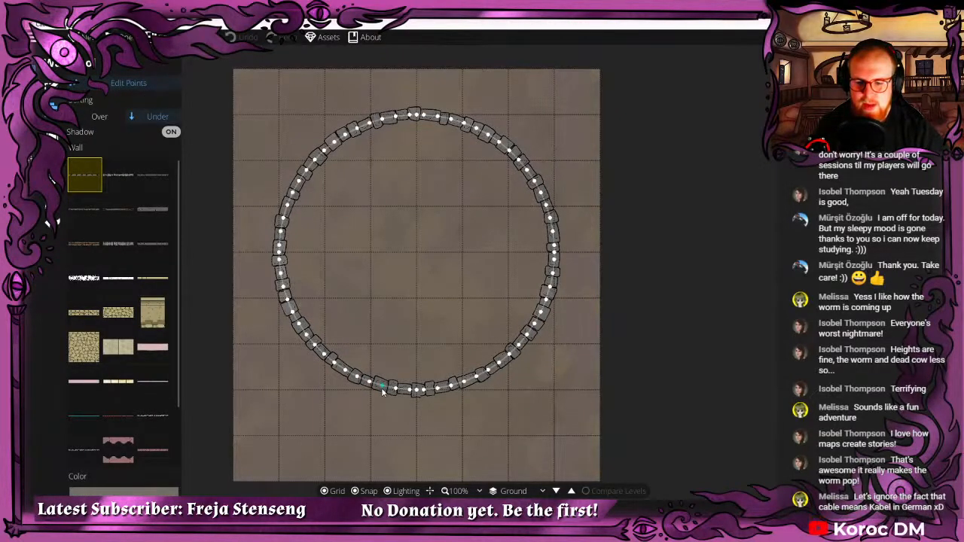
left_click_drag(383, 388, 374, 393)
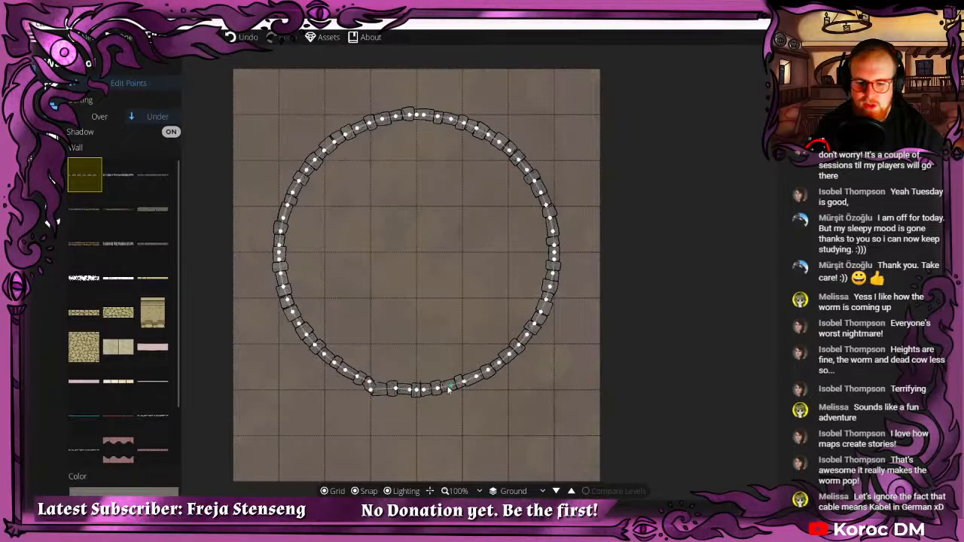
left_click_drag(450, 387, 459, 390)
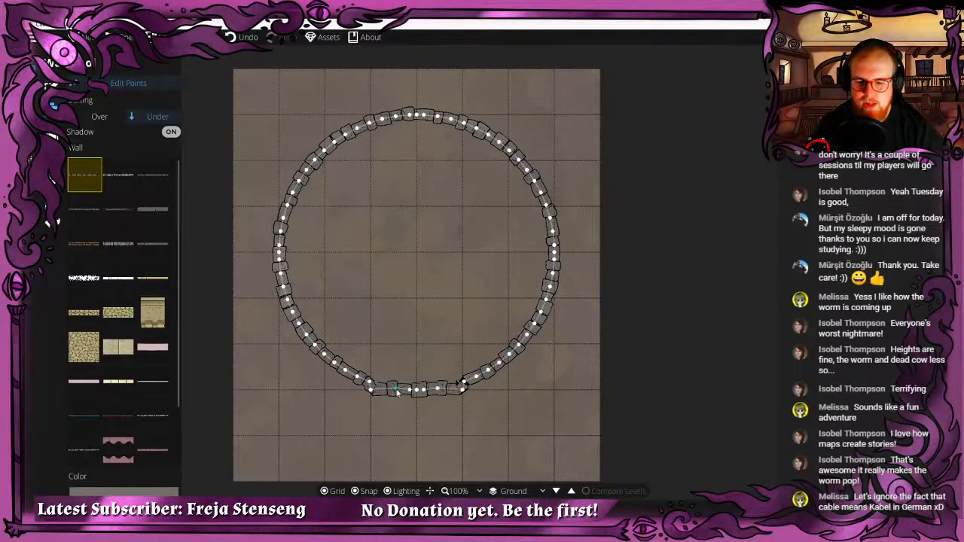
Pull two wall points down one tile and delete the three points between them to form a two-tile-wide rectangular alcove below the circle.
left_click_drag(395, 390, 370, 435)
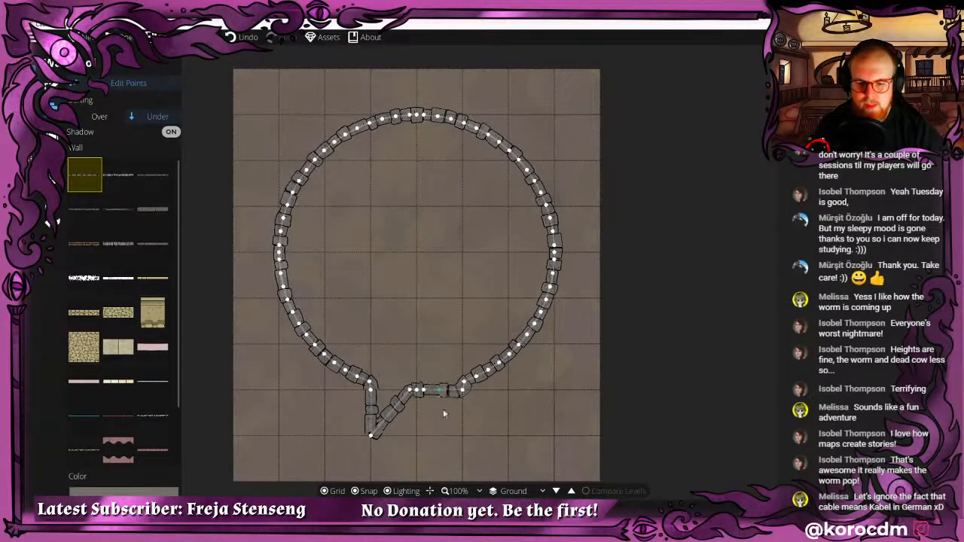
left_click_drag(452, 389, 462, 436)
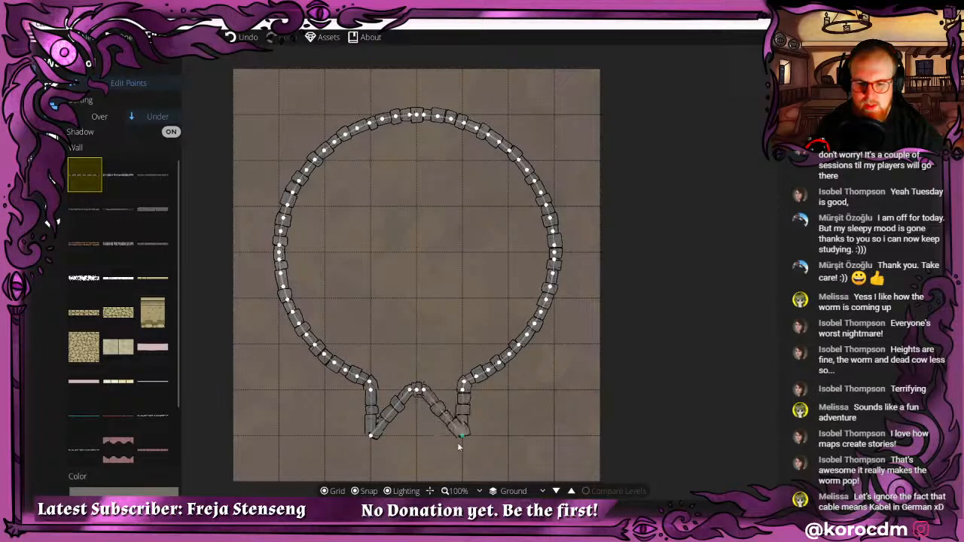
right_click(409, 390)
right_click(416, 390)
right_click(422, 390)
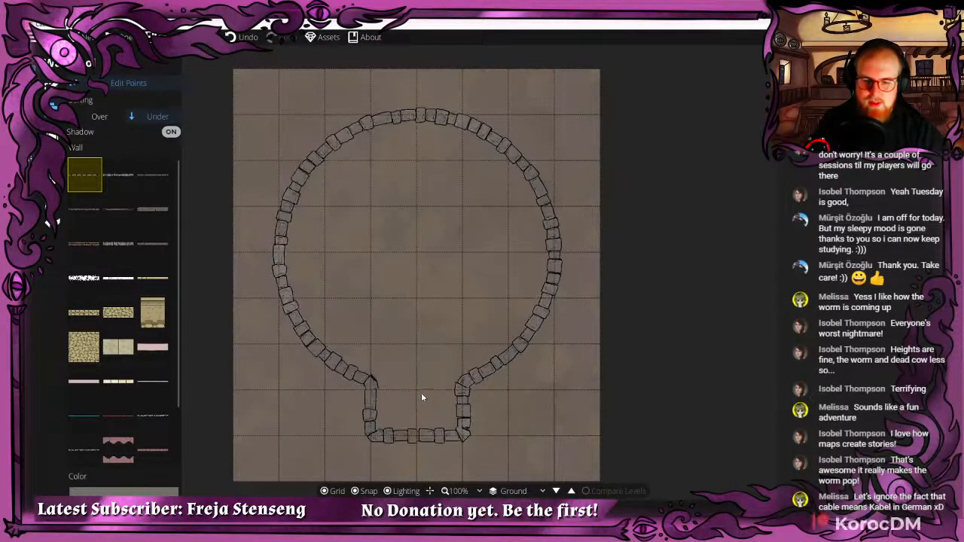
left_click_drag(422, 397, 432, 431)
left_click_drag(417, 356, 414, 323)
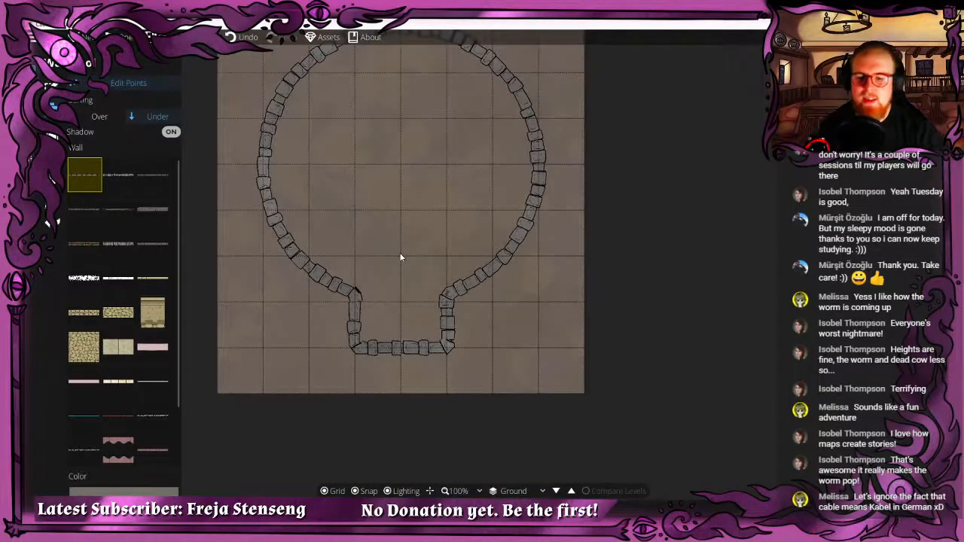
left_click_drag(394, 215, 370, 265)
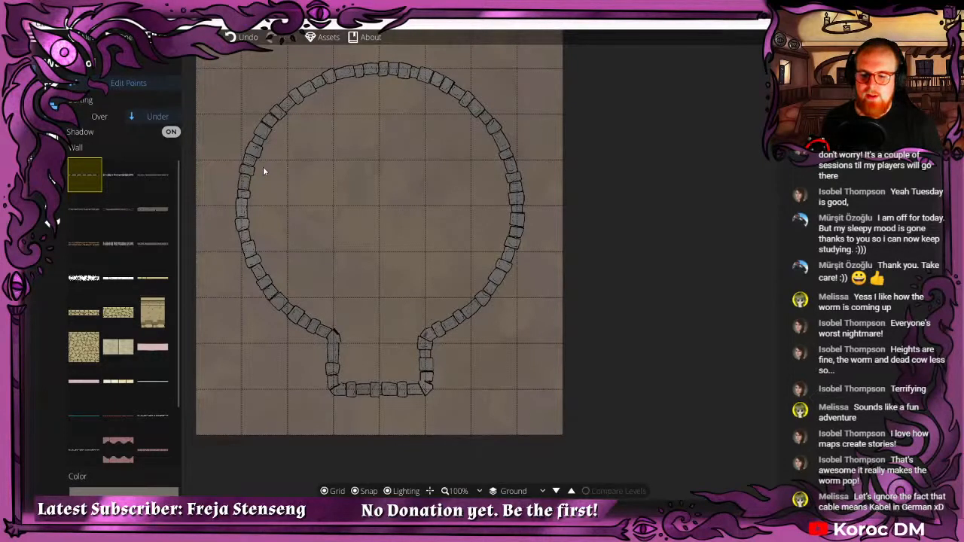
left_click_drag(405, 226, 443, 246)
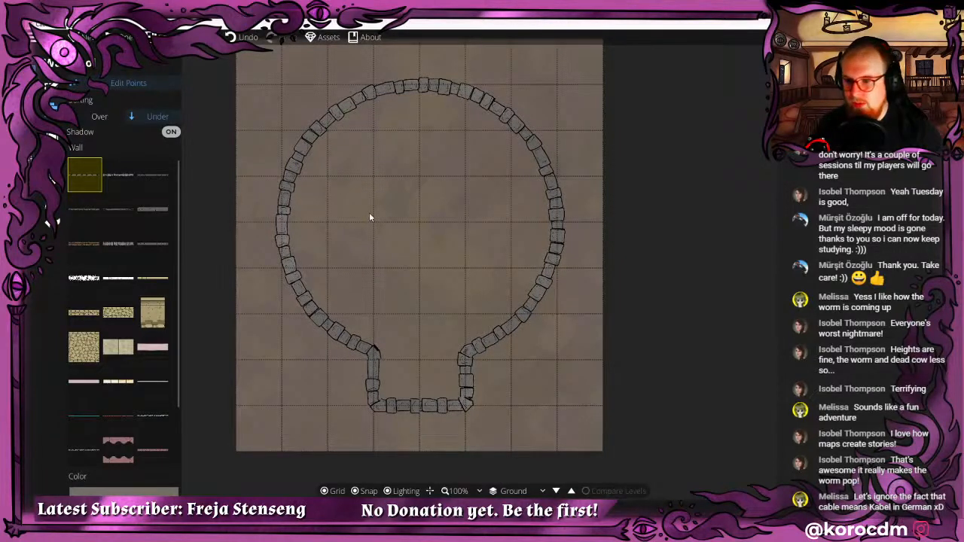
left_click_drag(430, 254, 420, 222)
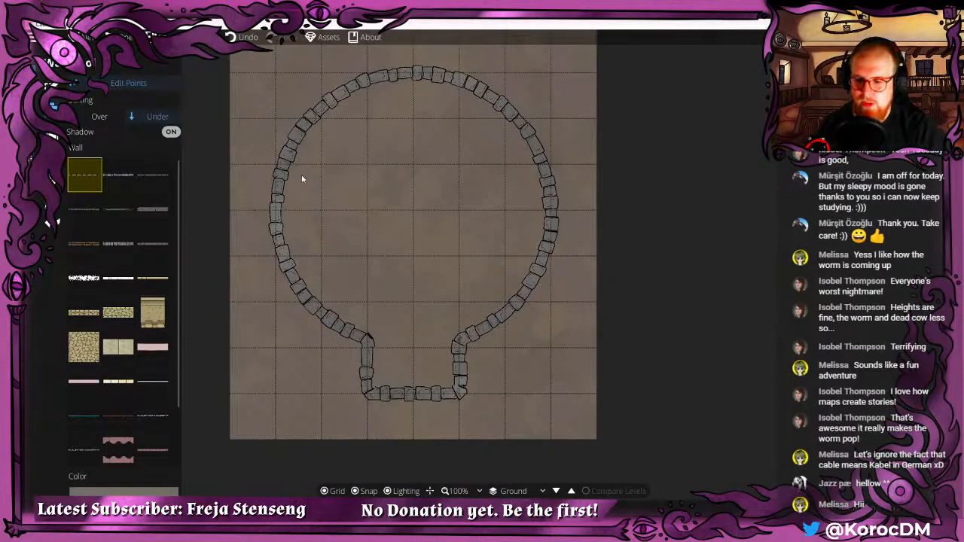
Set up the Pattern Shape Tool with the red floor pattern with a grey diamond, recoloured light purple.
left_click(54, 192)
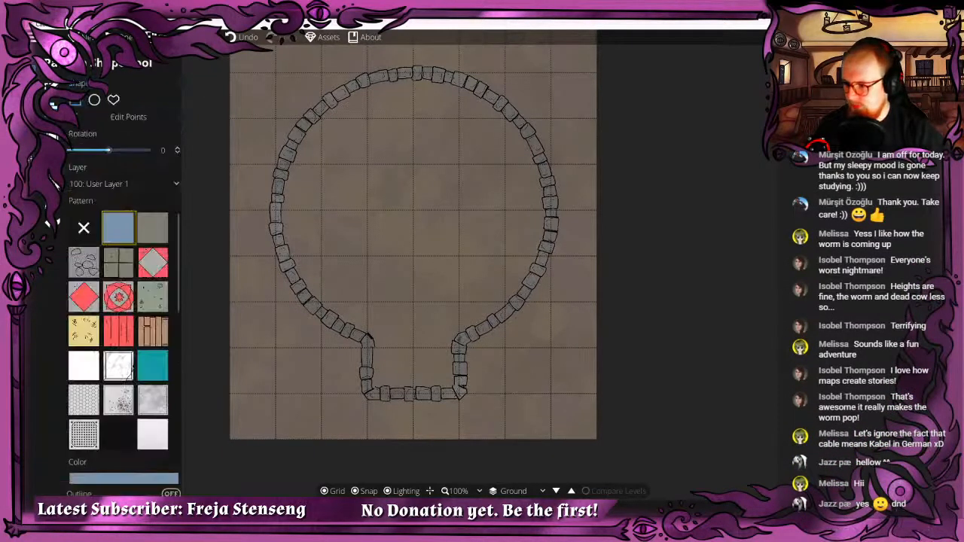
left_click(148, 265)
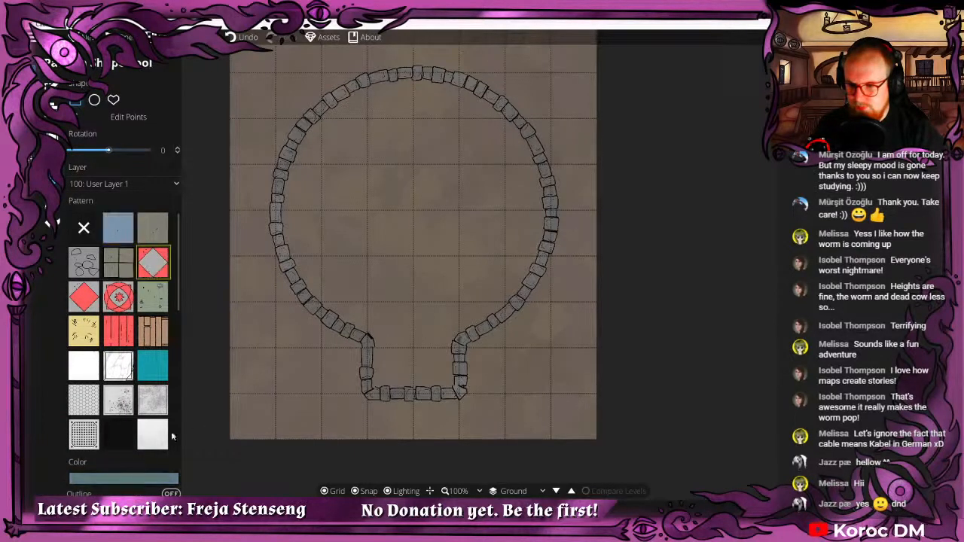
left_click(123, 479)
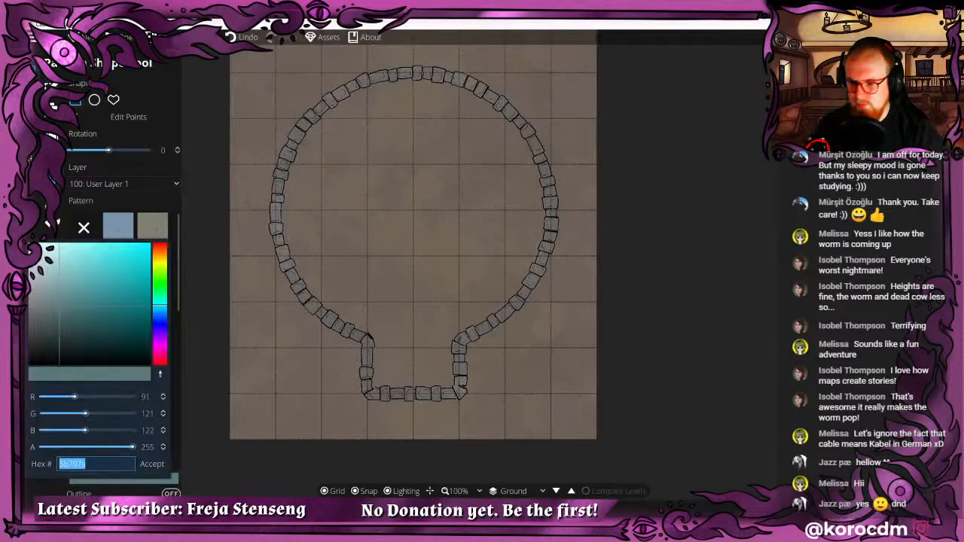
left_click(165, 340)
mouse_move(139, 295)
left_mouse_down()
mouse_move(90, 256)
mouse_move(97, 243)
left_mouse_up()
left_click(140, 466)
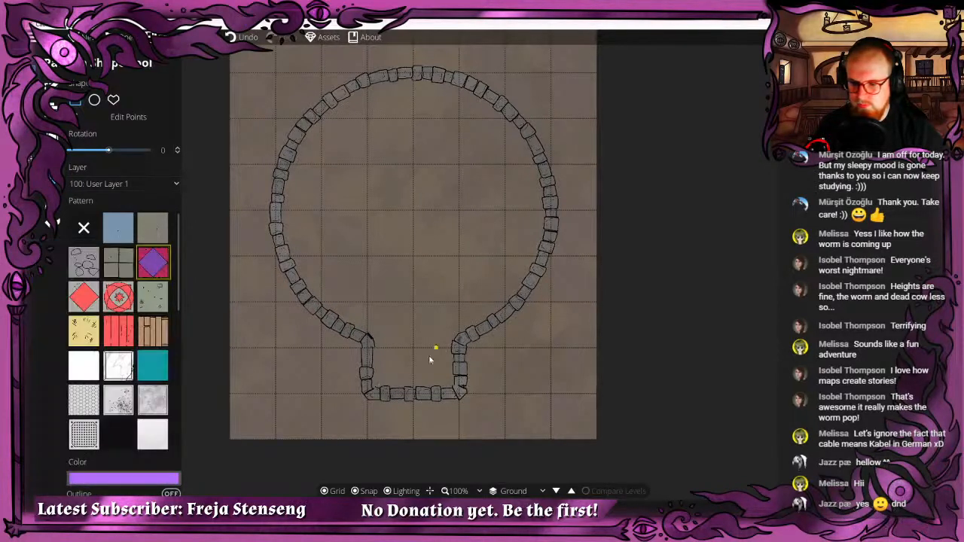
Draw a custom-shaped patterned floor with snapping off, tracing its outline along the middle of the circular wall and the rectangular alcove.
left_click(114, 99)
left_click(370, 384)
left_click(367, 342)
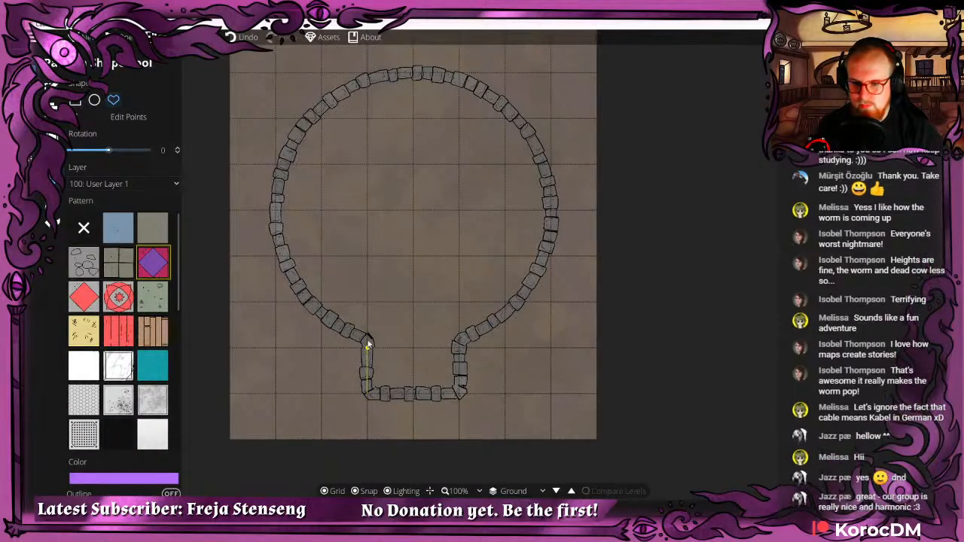
left_click(355, 490)
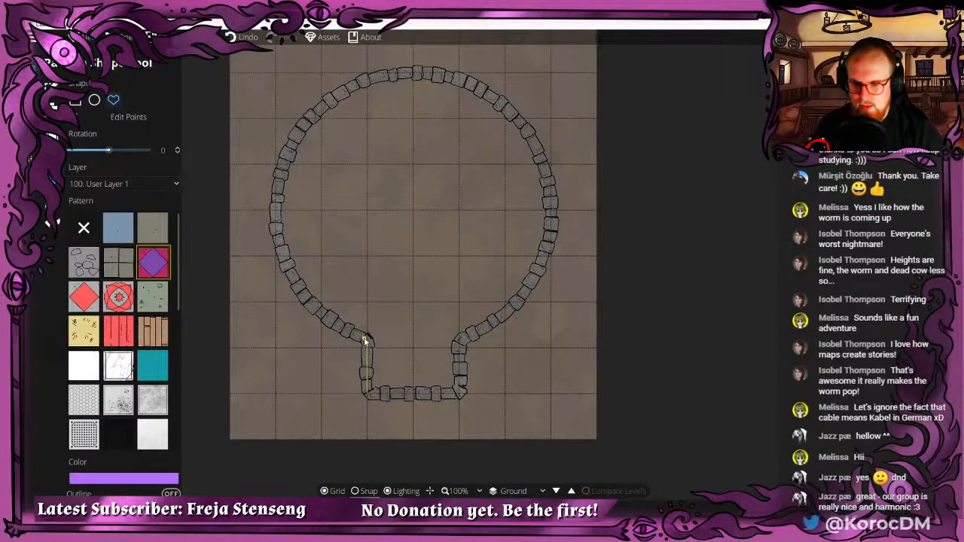
left_click(331, 321)
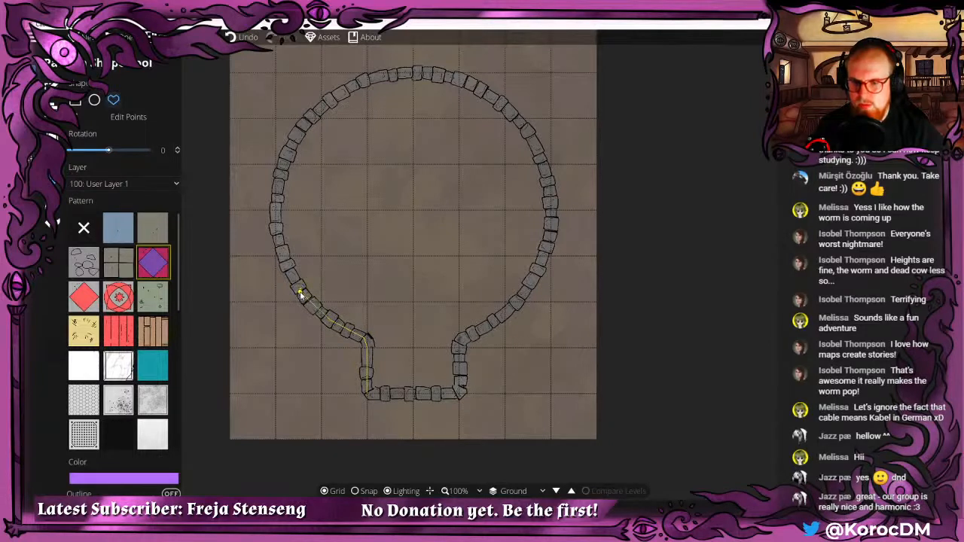
left_click(301, 294)
left_click(277, 224)
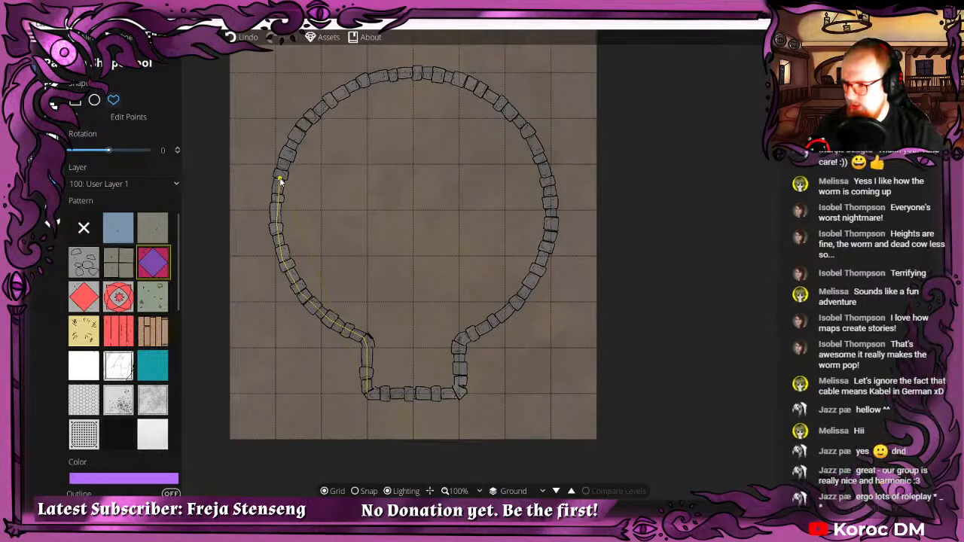
left_click(279, 180)
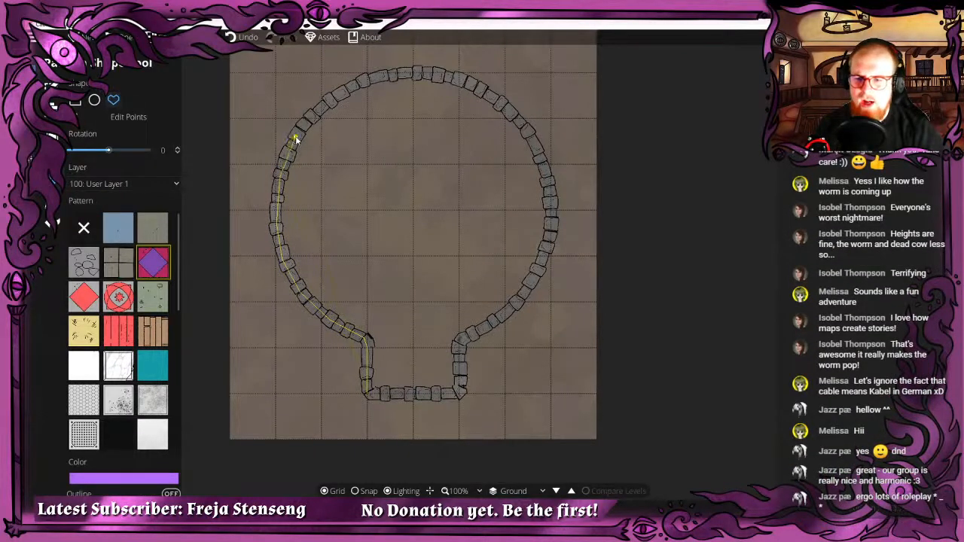
left_click(314, 115)
left_click(348, 92)
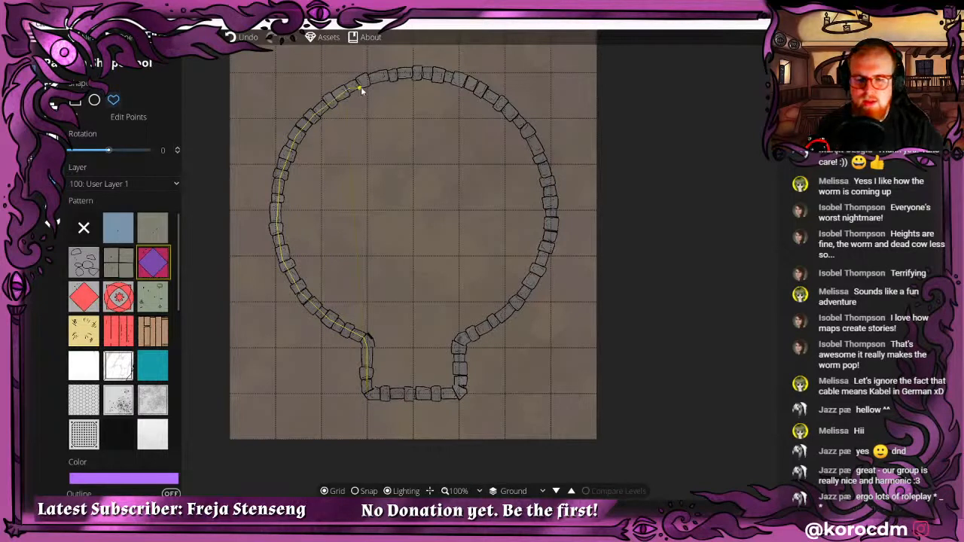
left_click(366, 84)
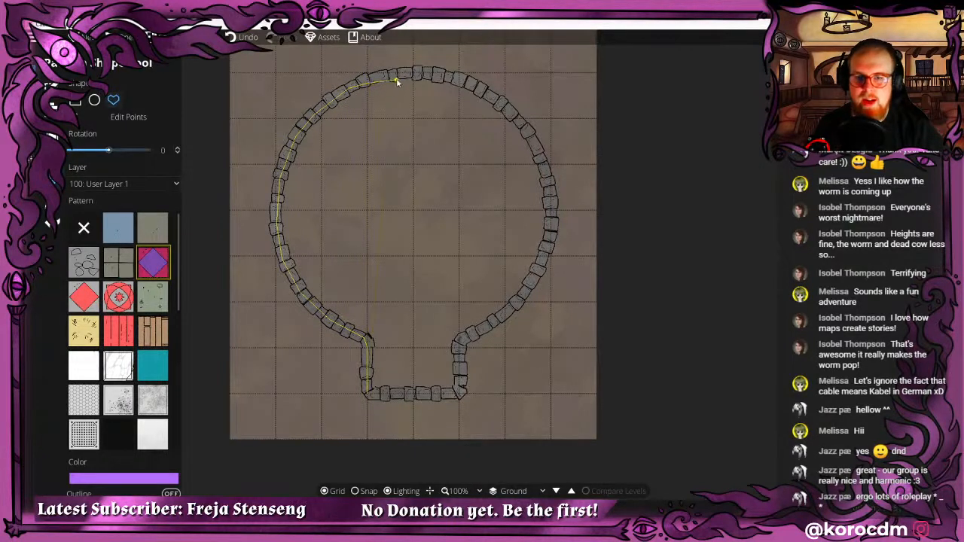
left_click(419, 73)
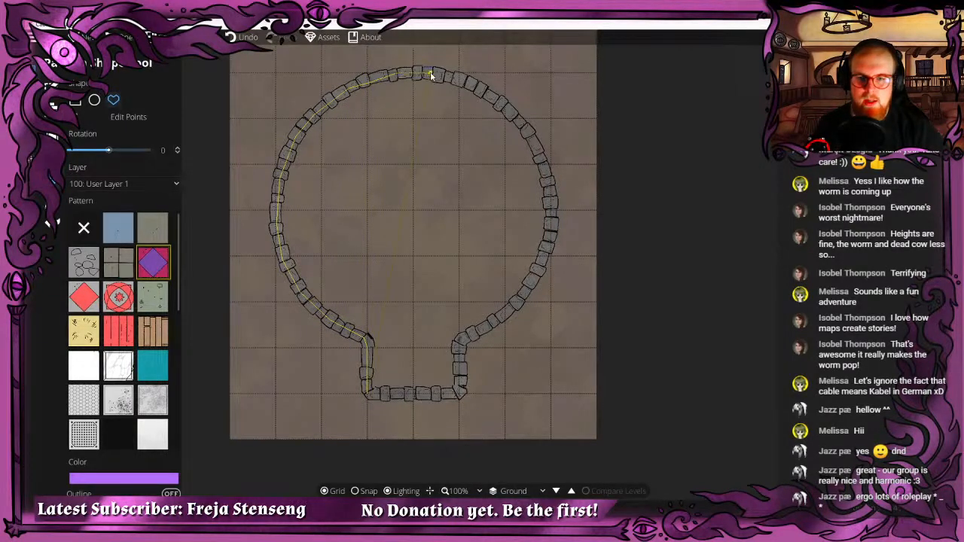
left_click(486, 95)
left_click(525, 124)
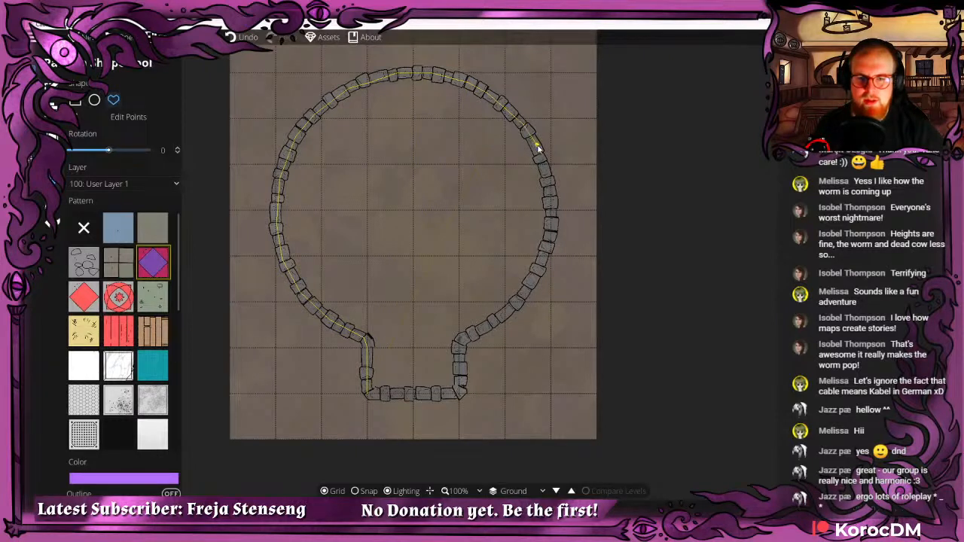
left_click(549, 181)
left_click(552, 219)
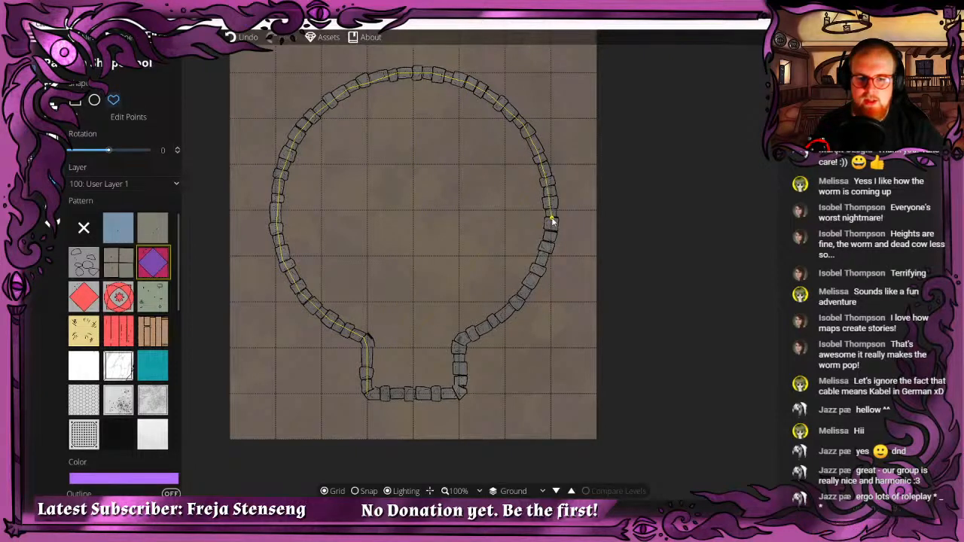
left_click(536, 276)
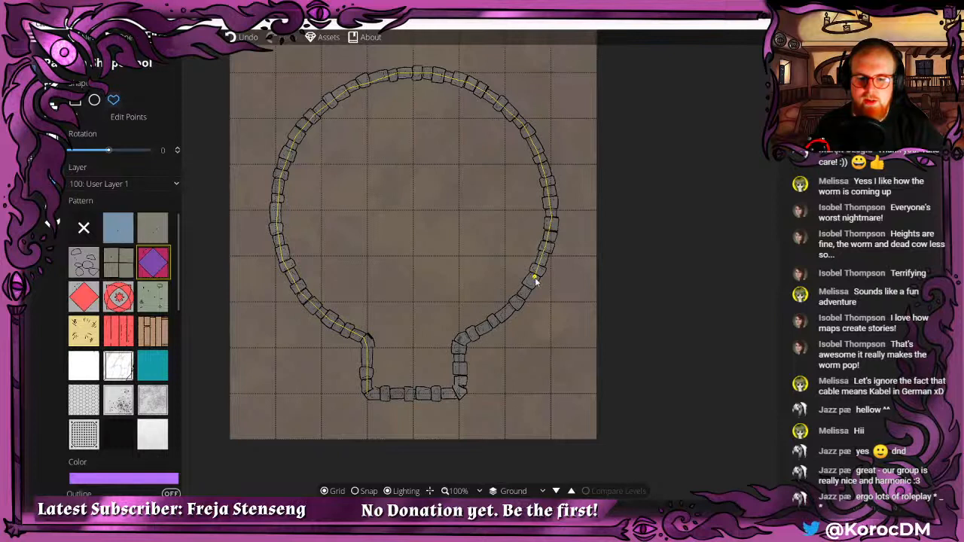
left_click(511, 315)
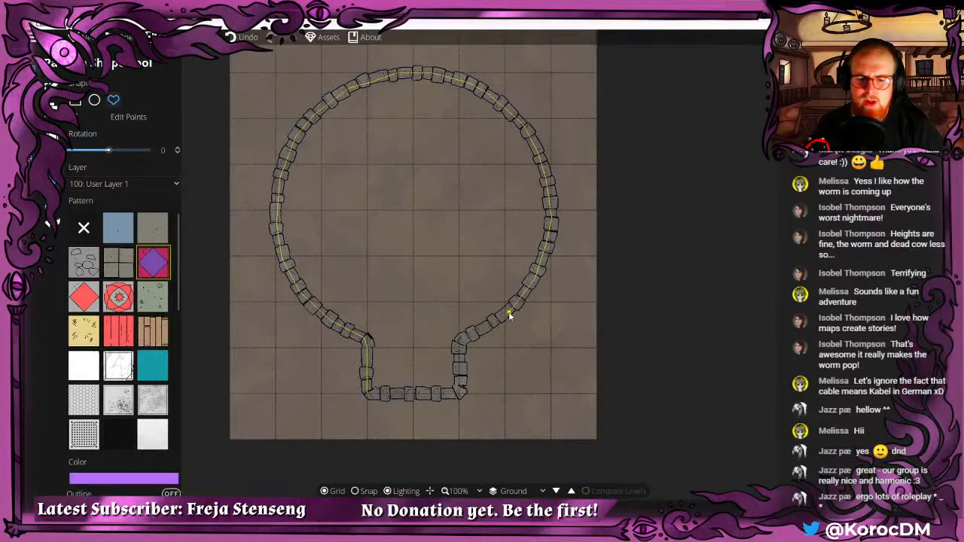
left_click(462, 346)
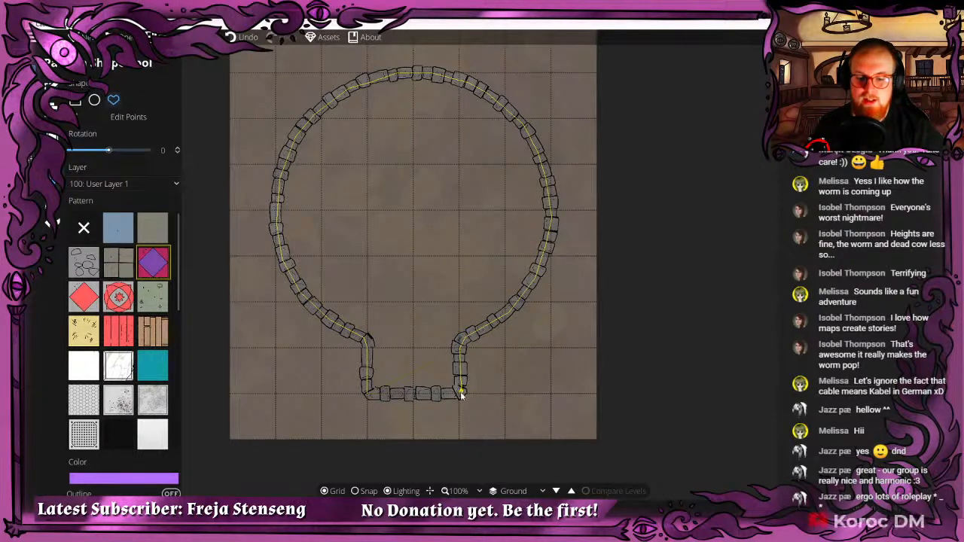
left_click(460, 393)
left_click(367, 394)
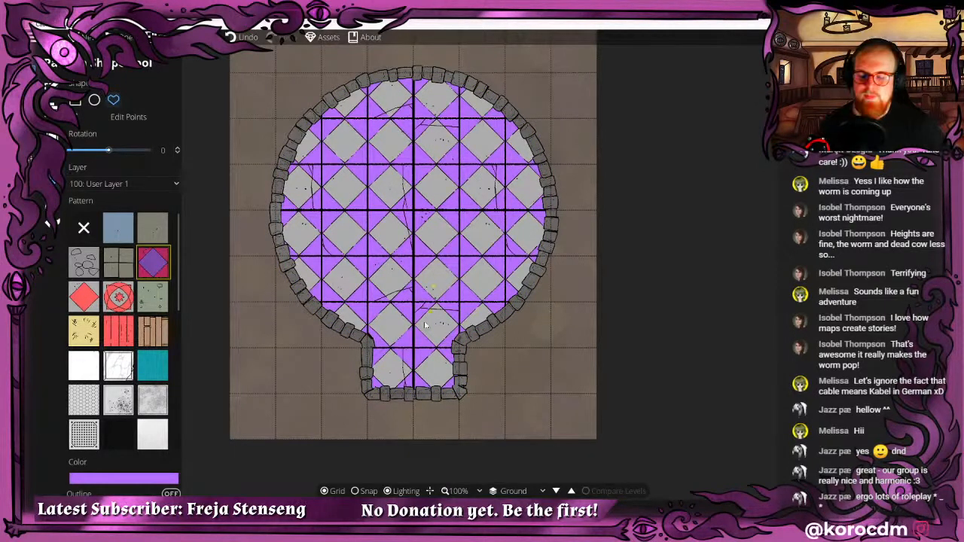
Compare the standing portal objects by previewing them over the patterned floor at different scales.
left_click_drag(322, 271, 326, 254)
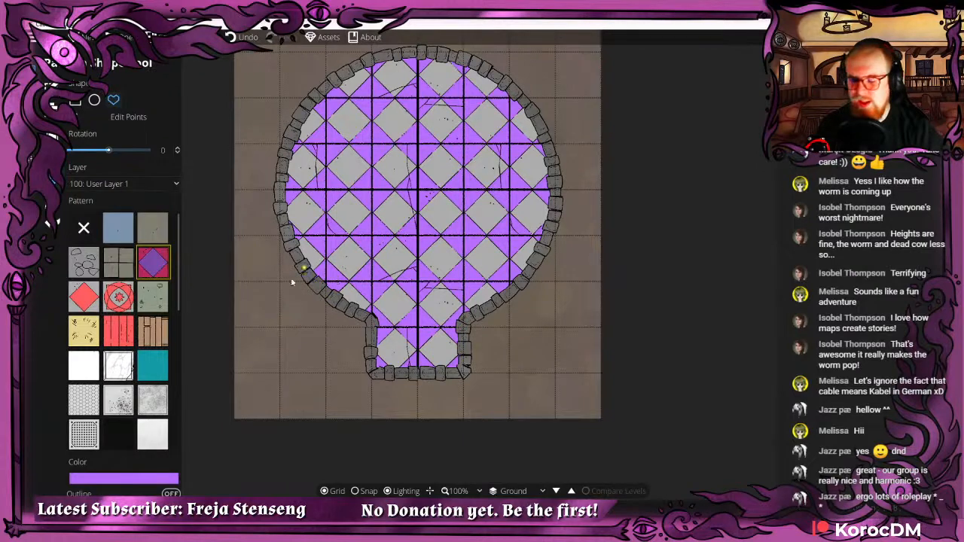
key("o")
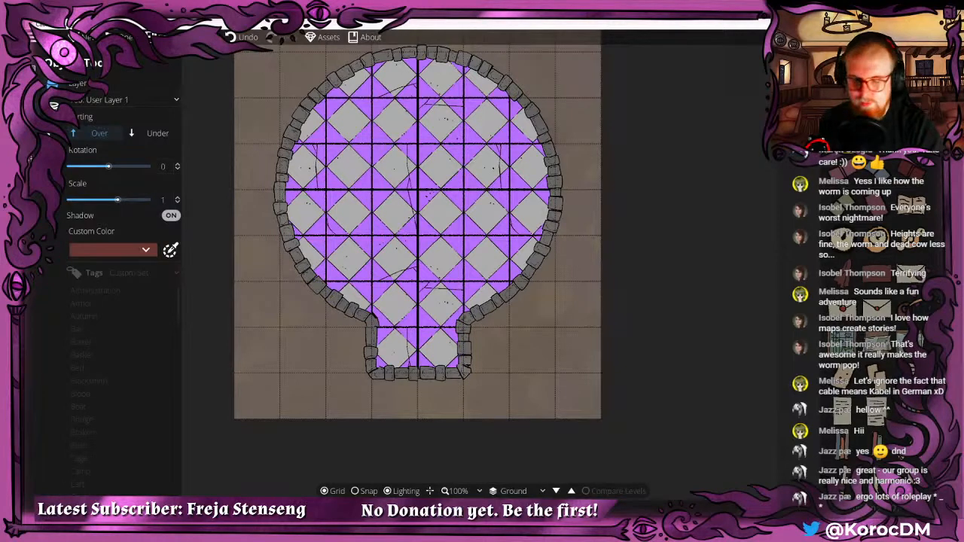
left_click(877, 205)
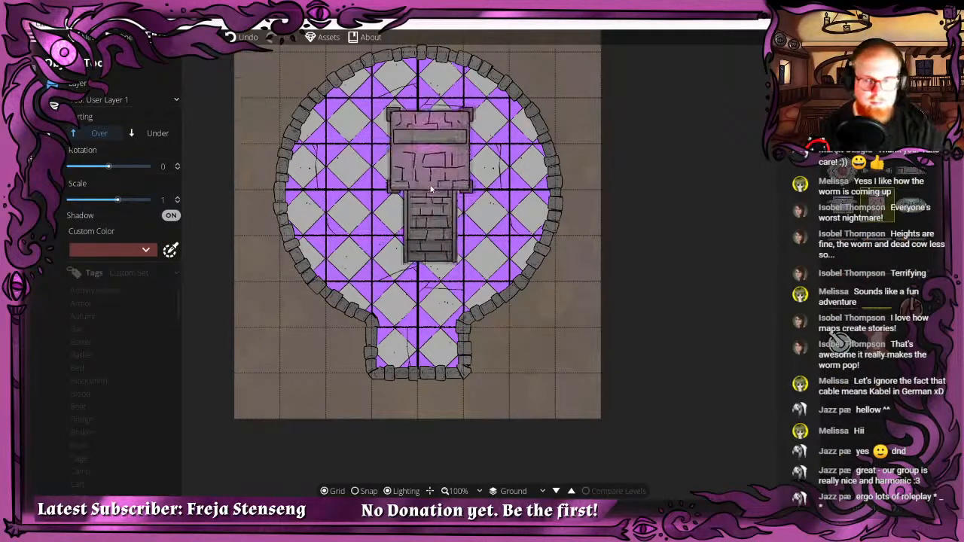
scroll(418, 154, "down", 3)
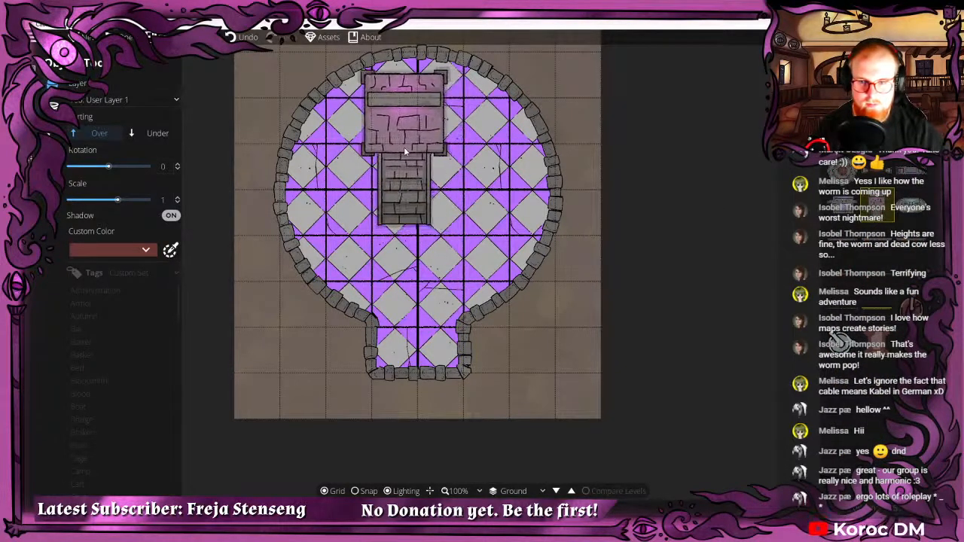
scroll(418, 194, "up", 1)
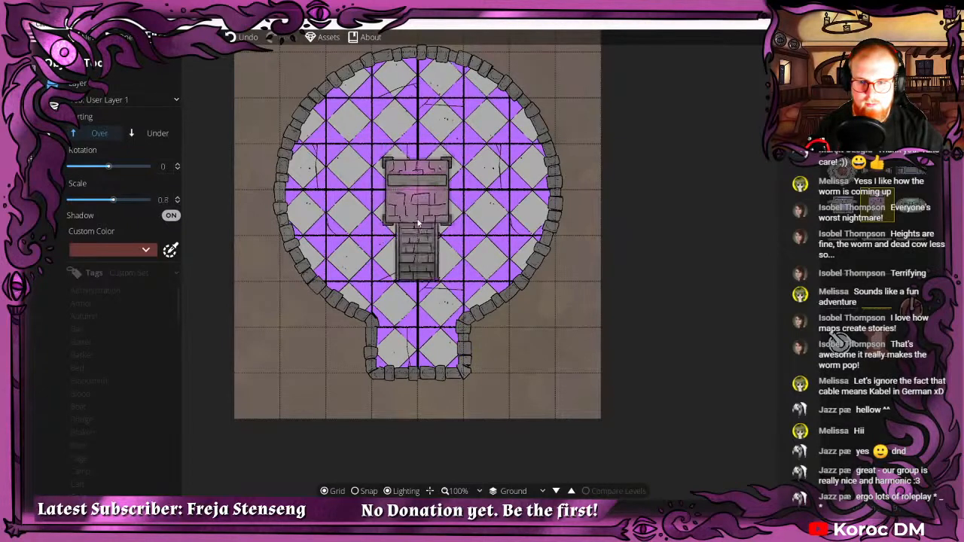
left_click(842, 209)
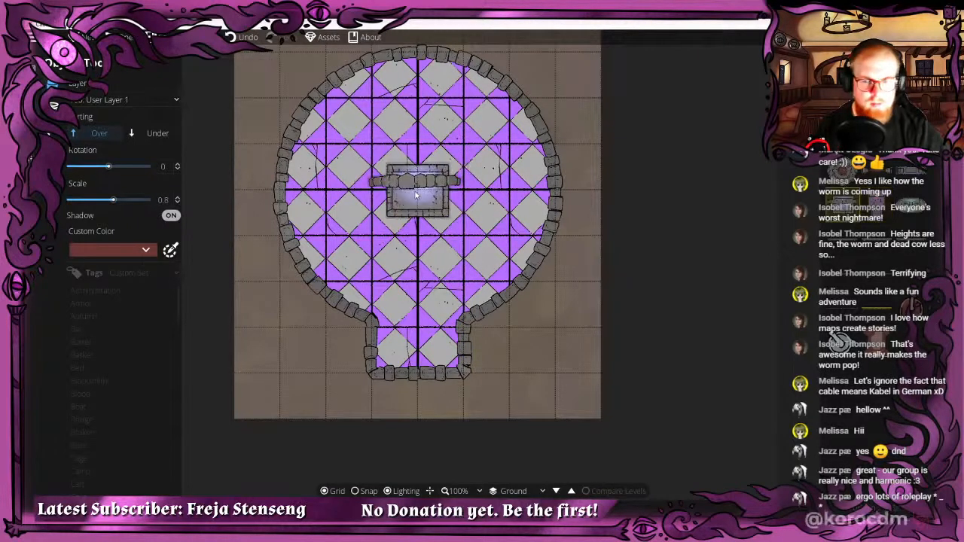
scroll(419, 192, "up", 2)
left_click(909, 205)
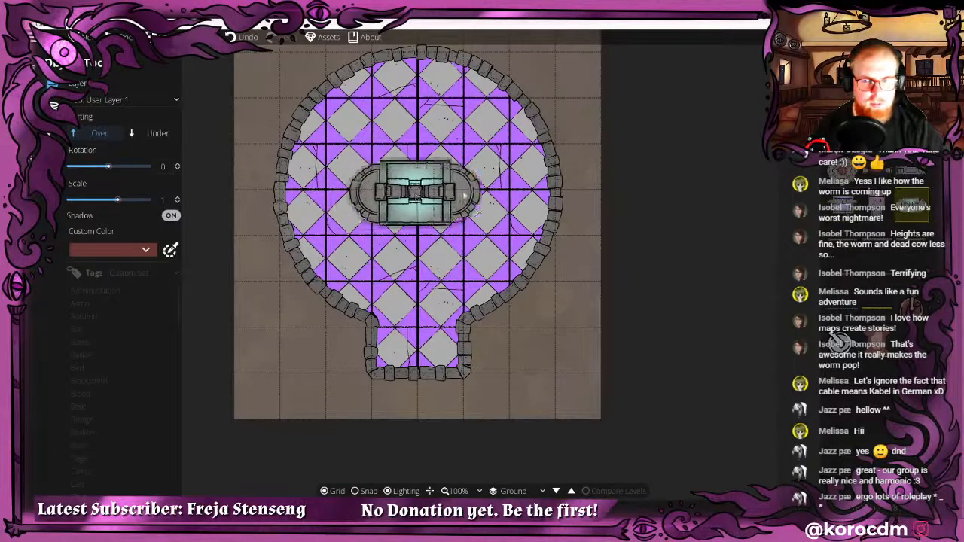
left_click(910, 175)
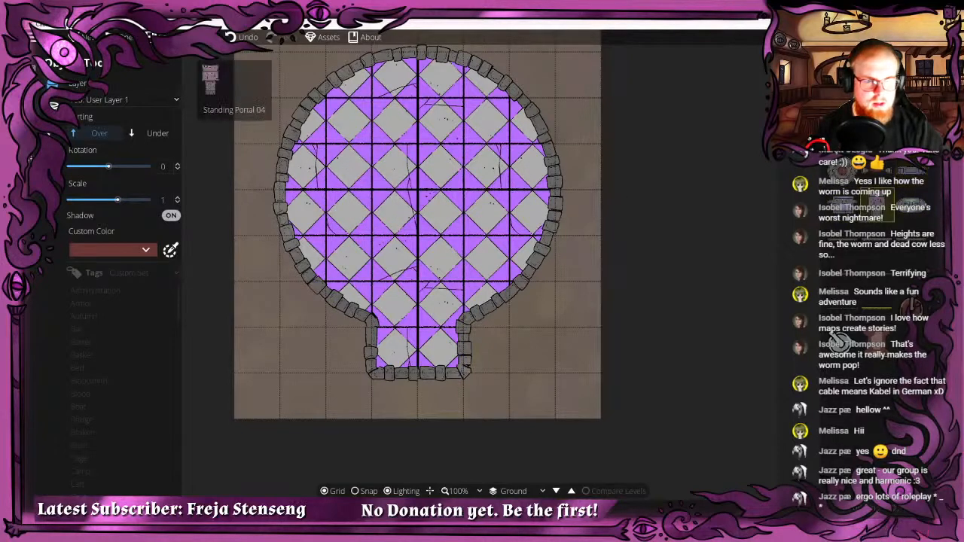
Place Standing Portal 04 at scale 1 with its shadow off in the middle of the circular room, stairs facing the alcove.
left_click(877, 205)
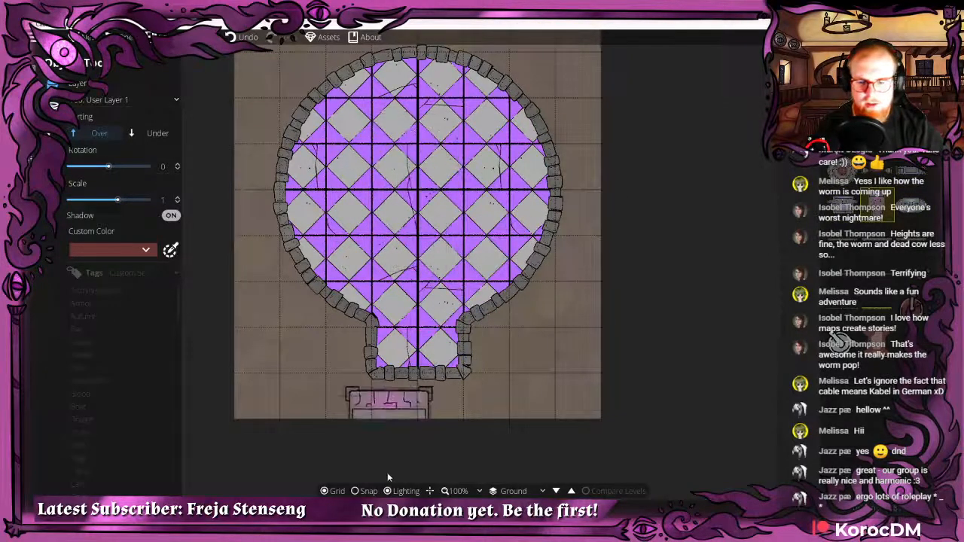
left_click(426, 212)
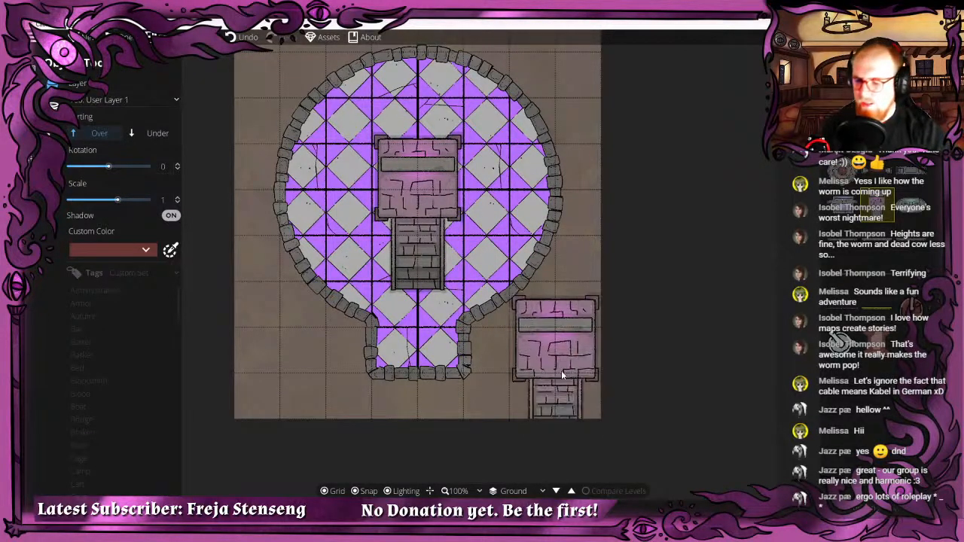
key("ctrl+z")
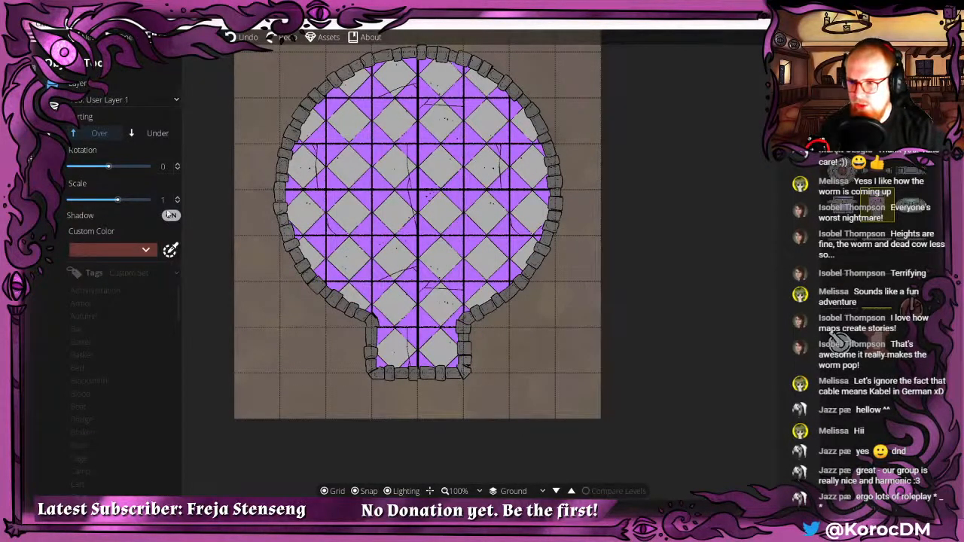
left_click(171, 215)
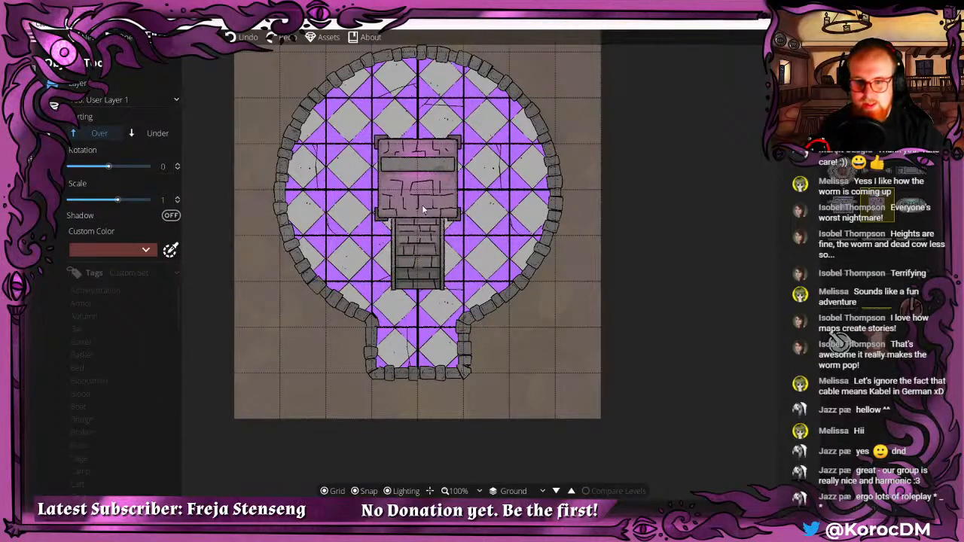
left_click(415, 193)
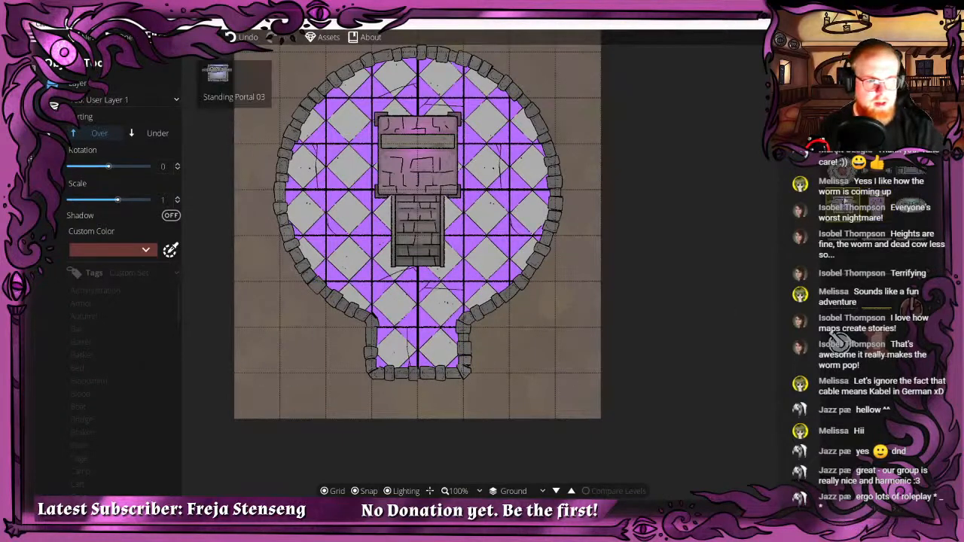
Place two narrow blue-lit portal objects, rotated to -90, against the east and west sides of the circular wall.
scroll(482, 180, "down", 6)
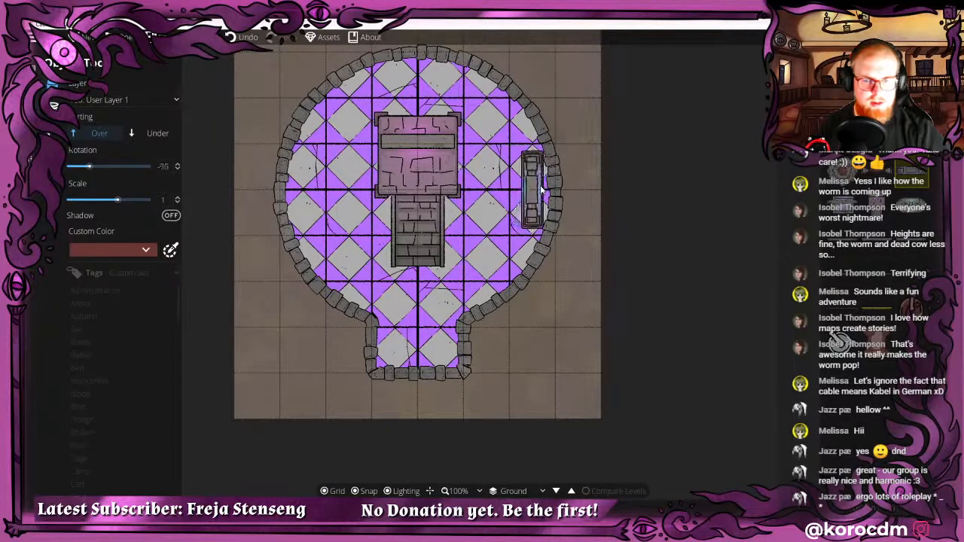
left_click(542, 192)
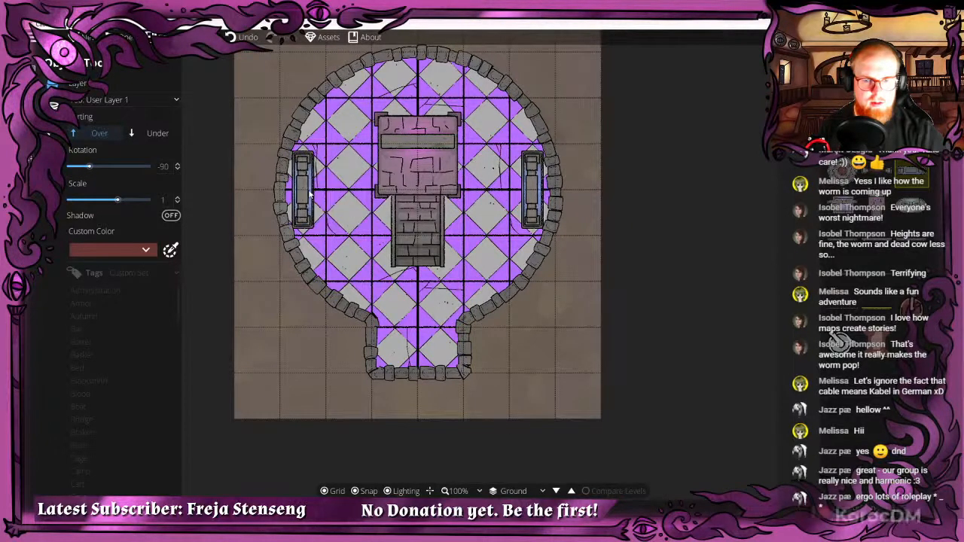
left_click(308, 194)
scroll(427, 76, "up", 7)
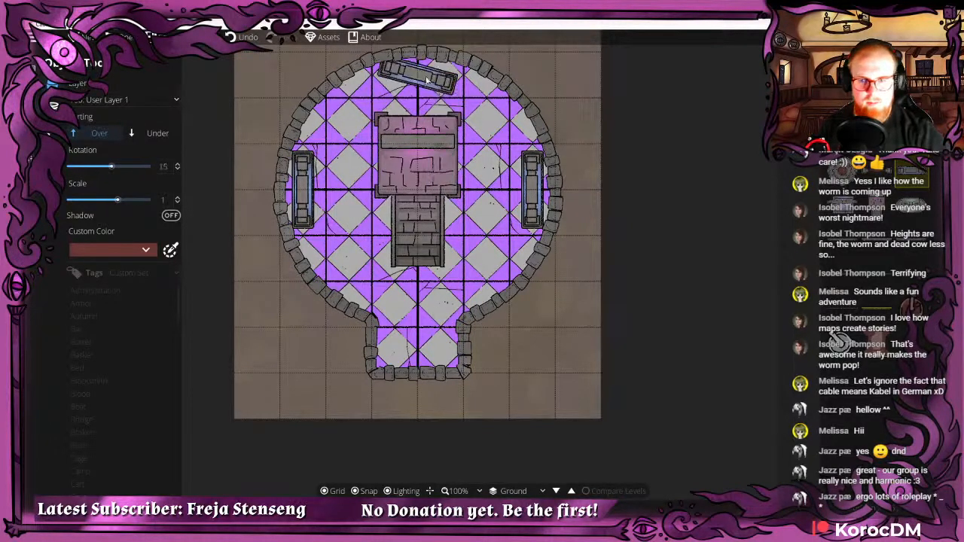
scroll(427, 77, "down", 1)
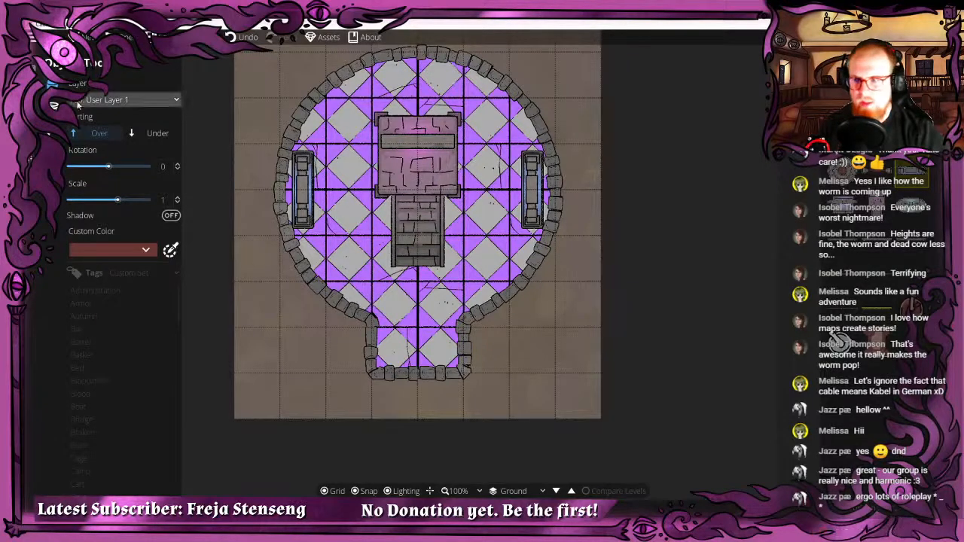
Set up the Path Tool with the white segmented path and a width of 0.5.
left_click(37, 98)
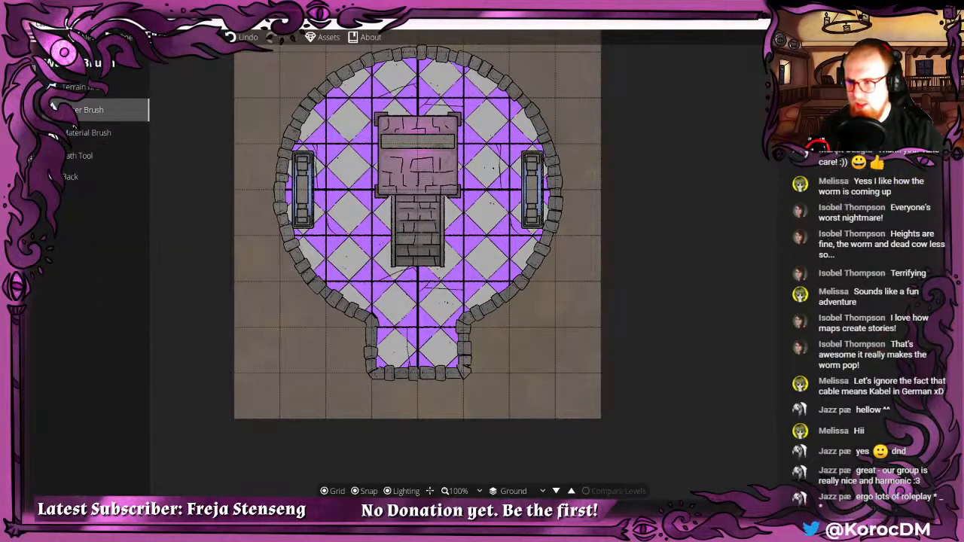
left_click(82, 155)
scroll(142, 357, "down", 8)
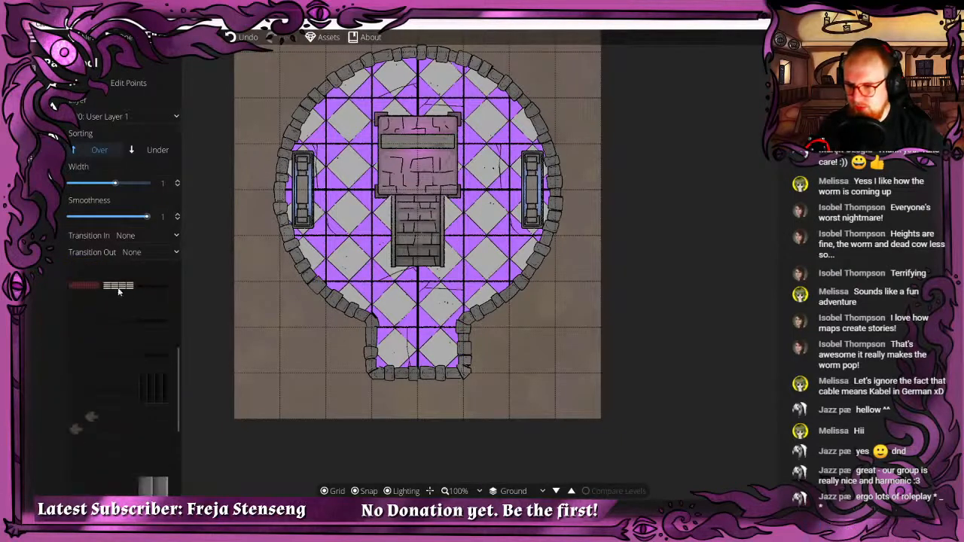
left_click(119, 289)
left_click(163, 183)
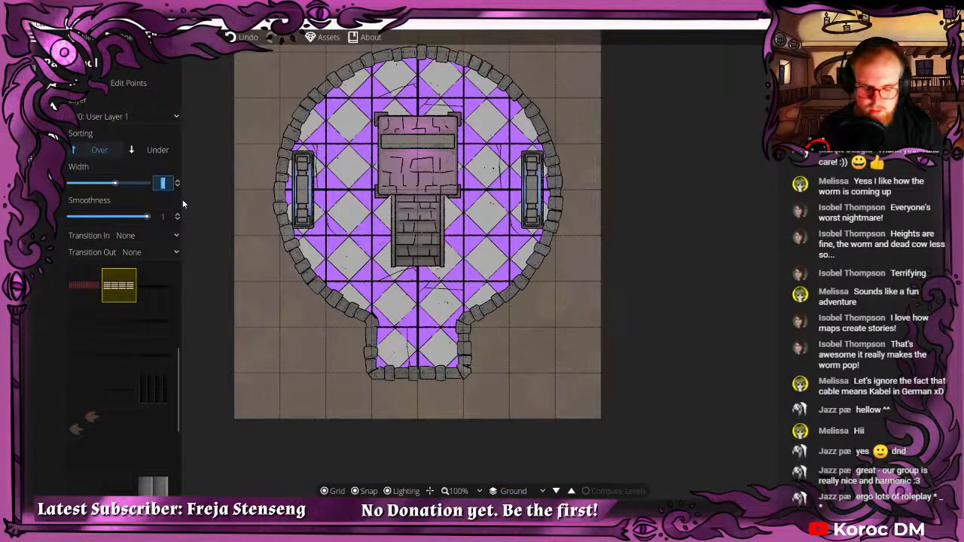
type("0.5")
key("Return")
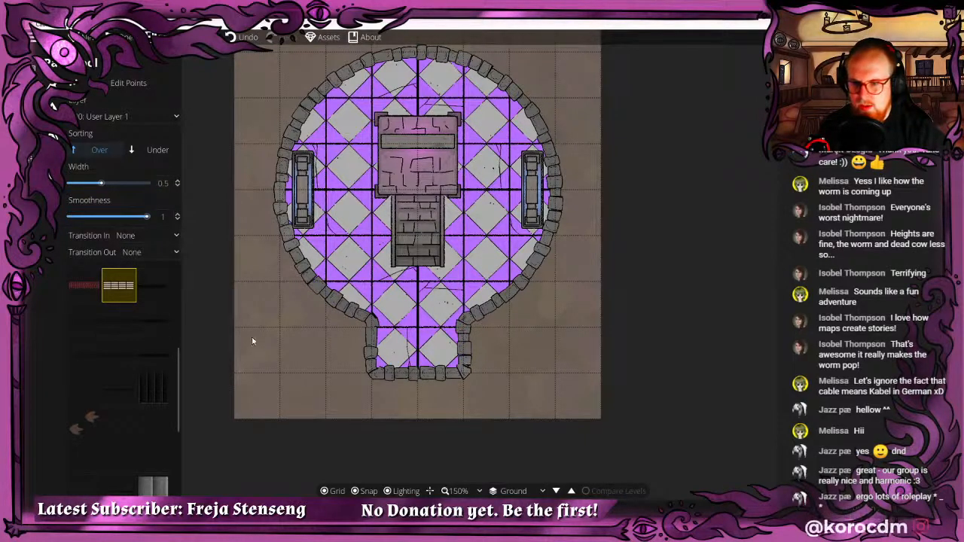
Turn off grid snapping so the cable path can be drawn freely.
left_click(355, 490)
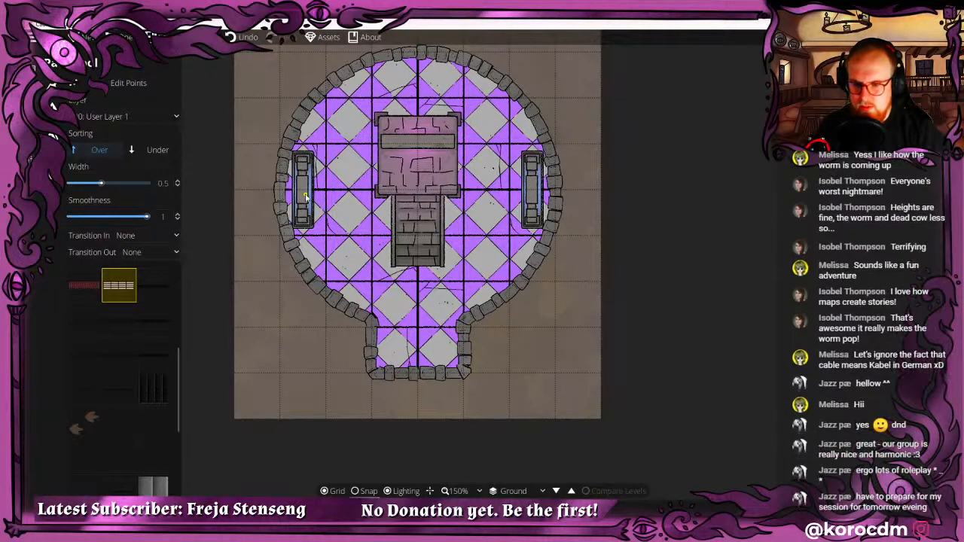
Try cable paths from the west portal to the central portal's side and from the east portal to its back, and undo both.
left_click(327, 190)
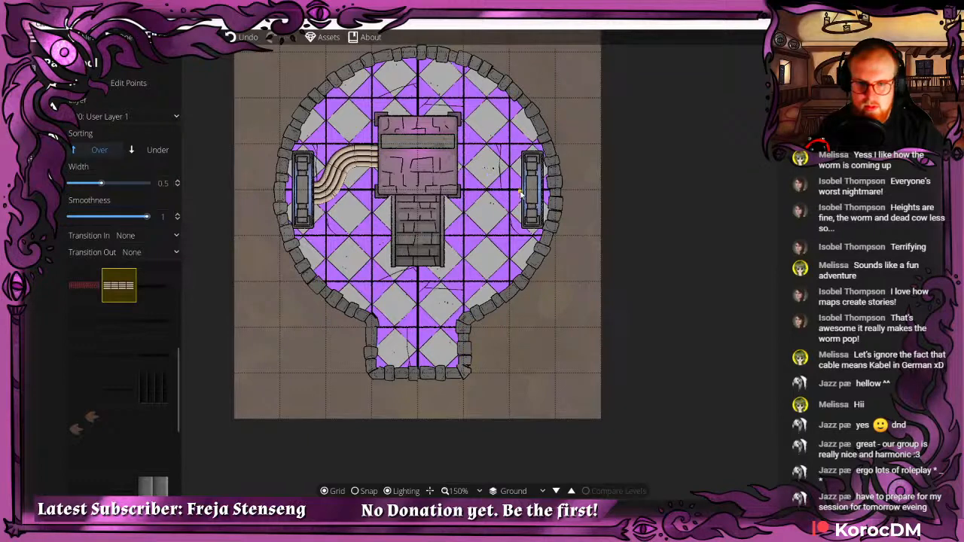
left_click(520, 190)
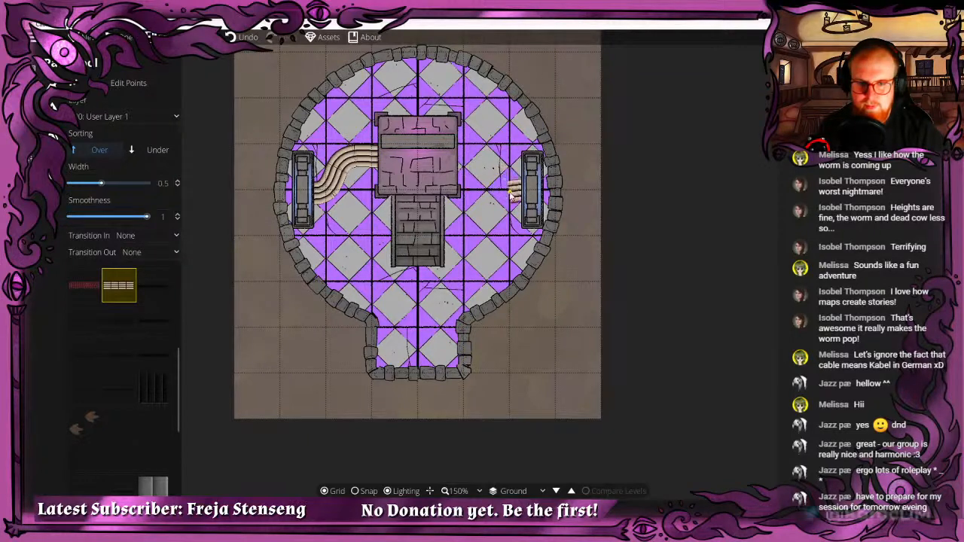
mouse_move(498, 190)
left_mouse_down()
mouse_move(482, 177)
mouse_move(472, 99)
mouse_move(408, 90)
mouse_move(425, 113)
mouse_move(437, 83)
mouse_move(411, 83)
mouse_move(419, 122)
left_mouse_up()
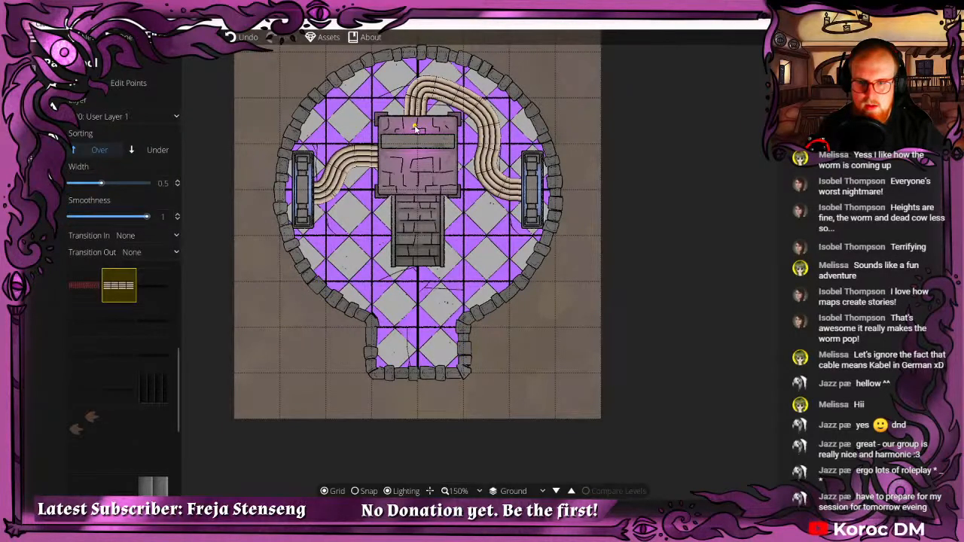
scroll(472, 290, "down", 3)
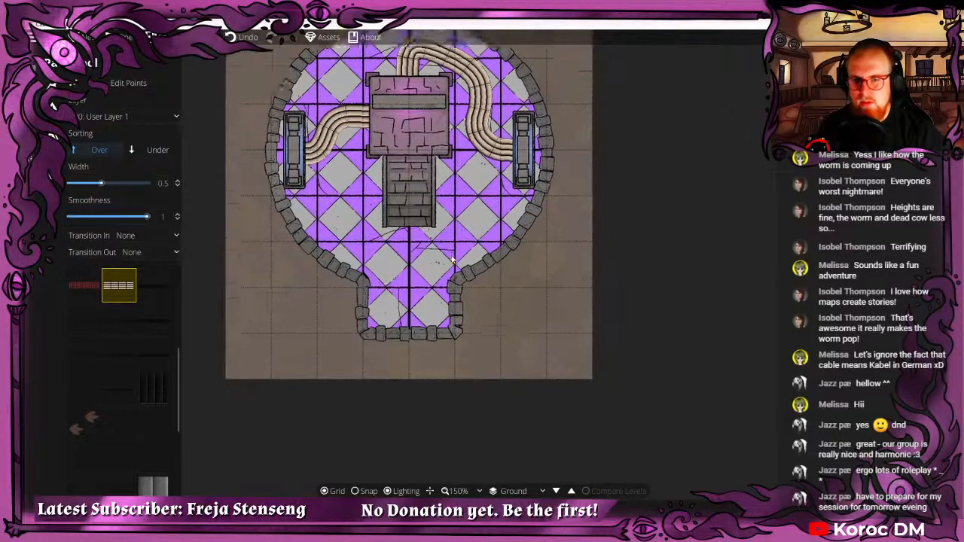
left_click_drag(472, 290, 483, 314)
key("ctrl+z")
key("ctrl+z")
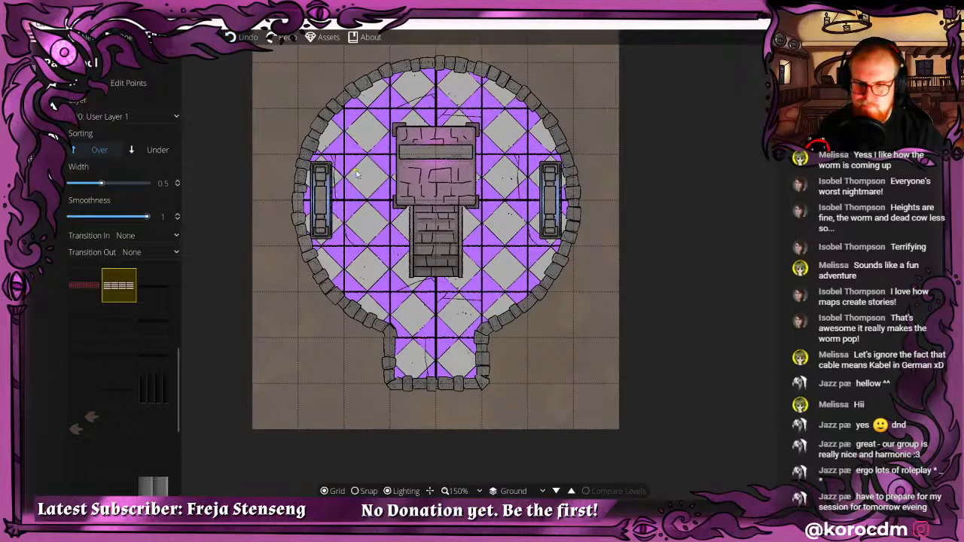
Draw two mirrored curved cable paths from the west and east portals around to the back of the central portal.
mouse_move(331, 202)
left_mouse_down()
mouse_move(365, 203)
mouse_move(365, 117)
mouse_move(364, 126)
mouse_move(389, 103)
mouse_move(423, 106)
mouse_move(415, 96)
mouse_move(427, 134)
left_mouse_up()
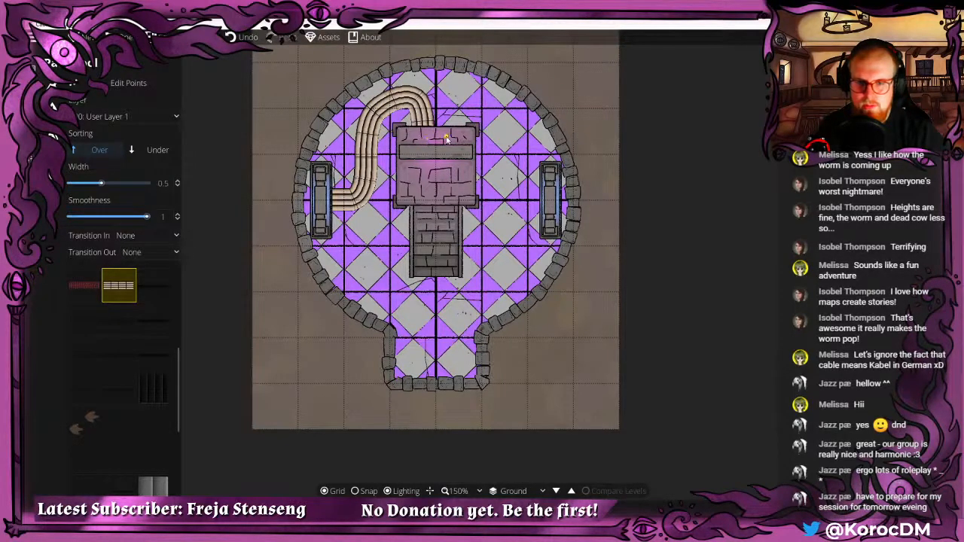
mouse_move(447, 124)
left_mouse_down()
mouse_move(464, 94)
mouse_move(487, 102)
mouse_move(509, 138)
mouse_move(499, 177)
mouse_move(507, 202)
mouse_move(542, 204)
left_mouse_up()
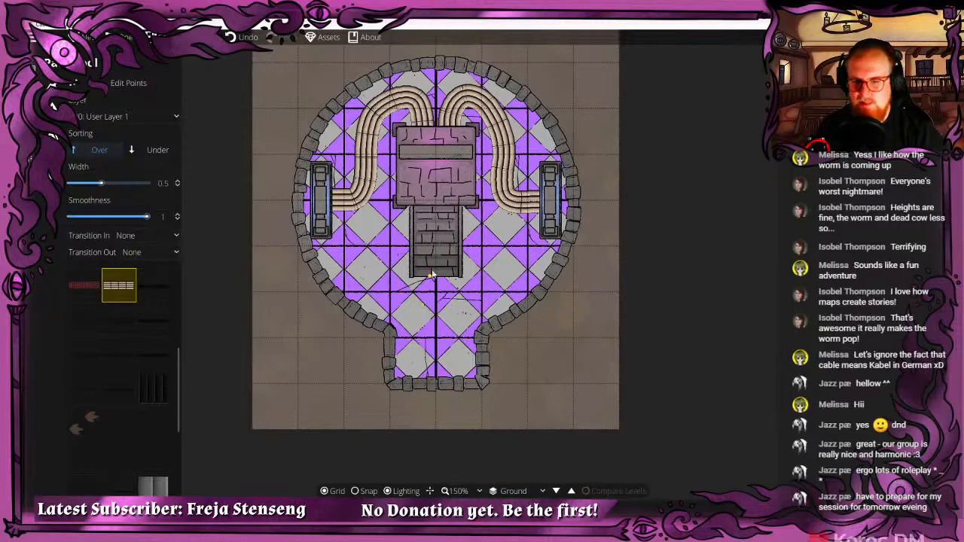
left_click_drag(432, 276, 411, 242)
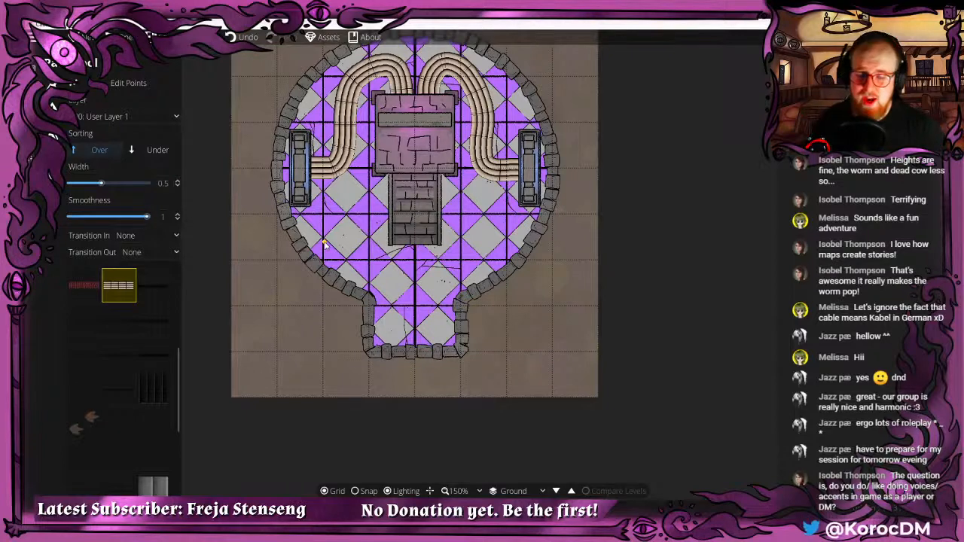
left_click_drag(431, 105, 427, 135)
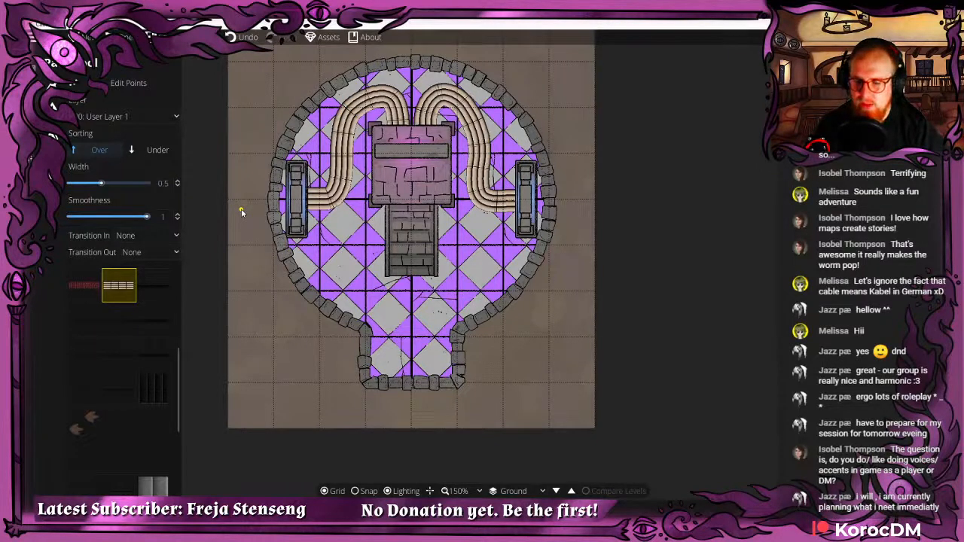
left_click_drag(362, 213, 337, 246)
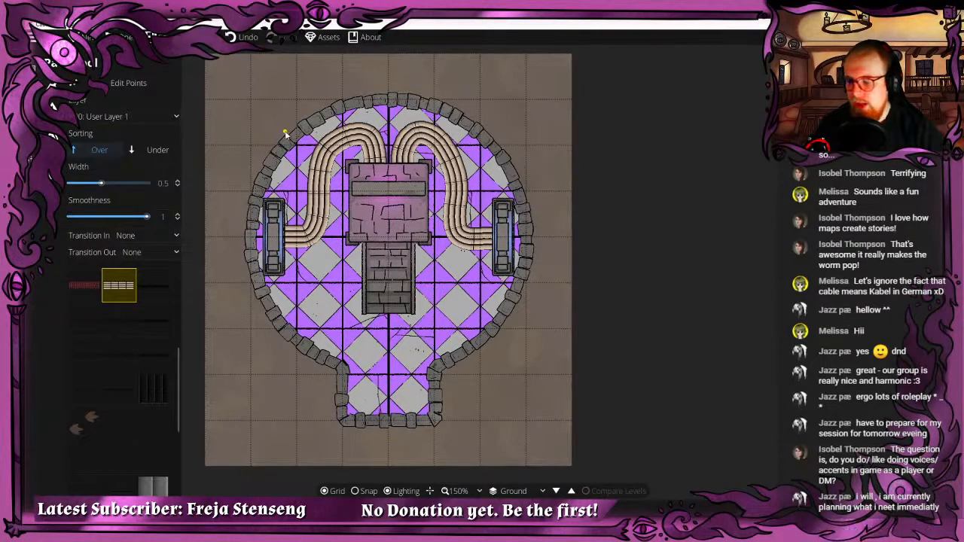
left_click_drag(301, 195, 314, 187)
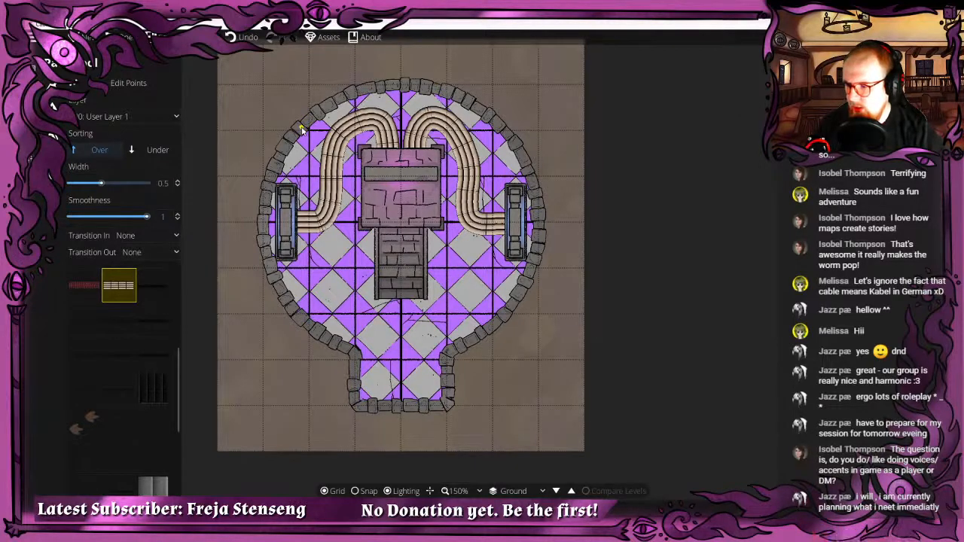
left_click_drag(327, 217, 313, 193)
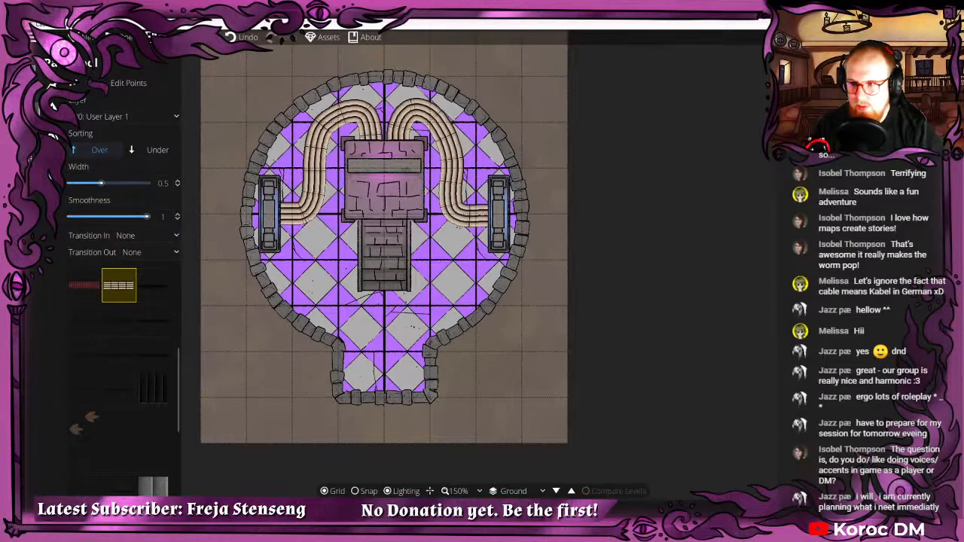
Start the Portal Tool and preview different door styles on the alcove's south wall.
mouse_move(54, 109)
left_click(73, 135)
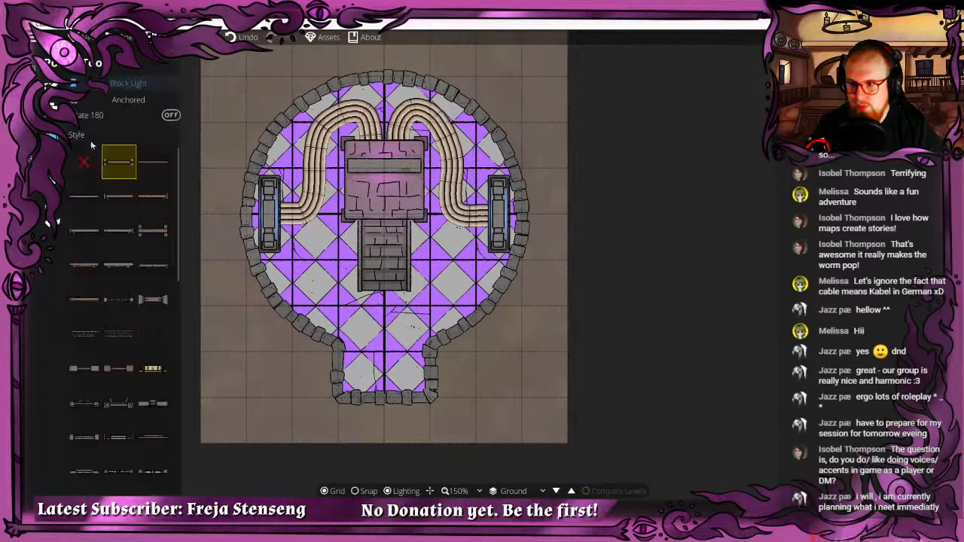
scroll(161, 272, "down", 1)
left_click(119, 290)
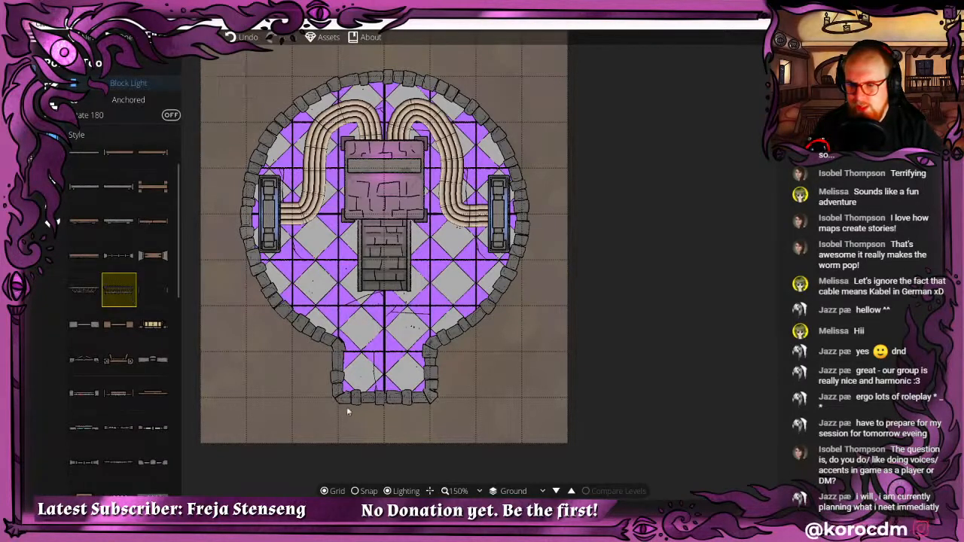
scroll(383, 406, "up", 4)
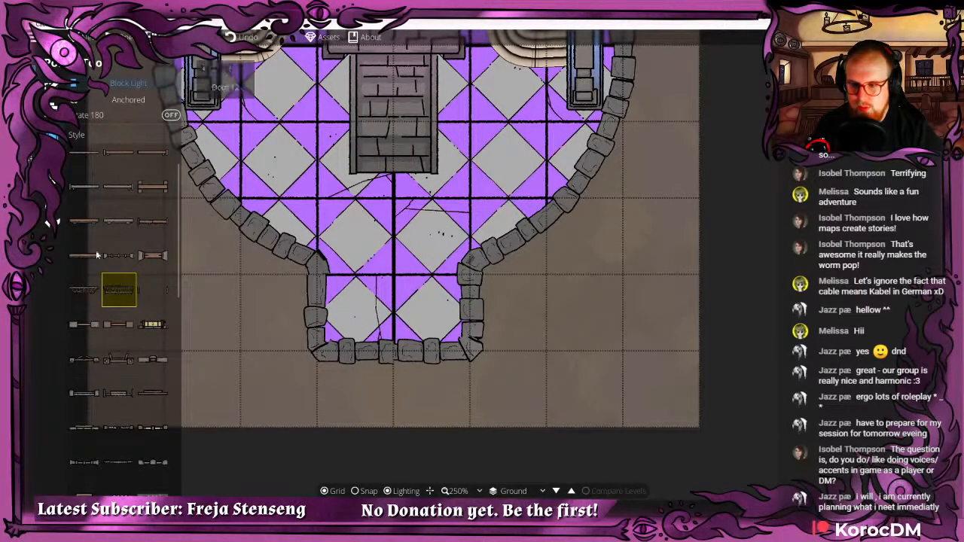
left_click(85, 220)
left_click_drag(394, 362, 387, 303)
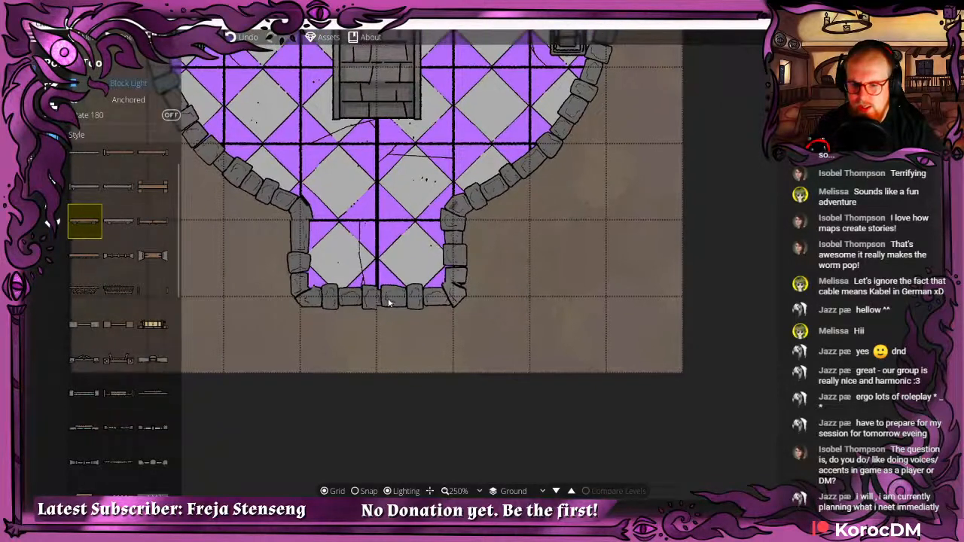
scroll(394, 300, "up", 5)
scroll(402, 290, "down", 5)
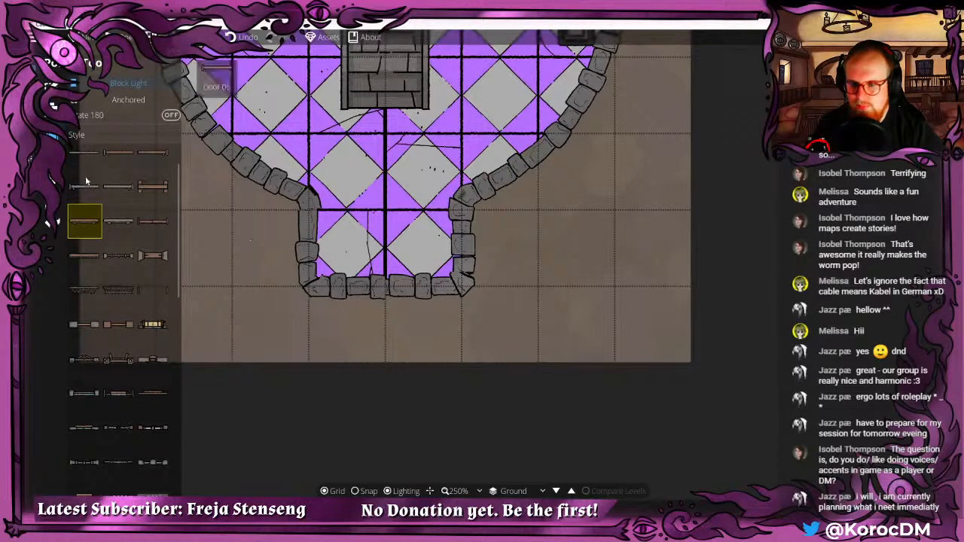
Edit the stone wall's points and add a point in the middle of the alcove's south wall.
left_click(57, 103)
left_click(115, 88)
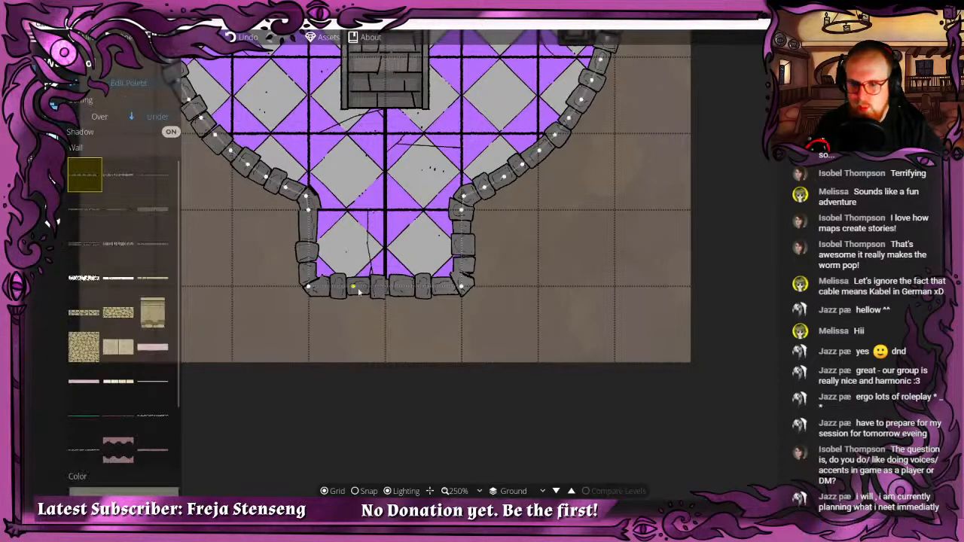
left_click(384, 286)
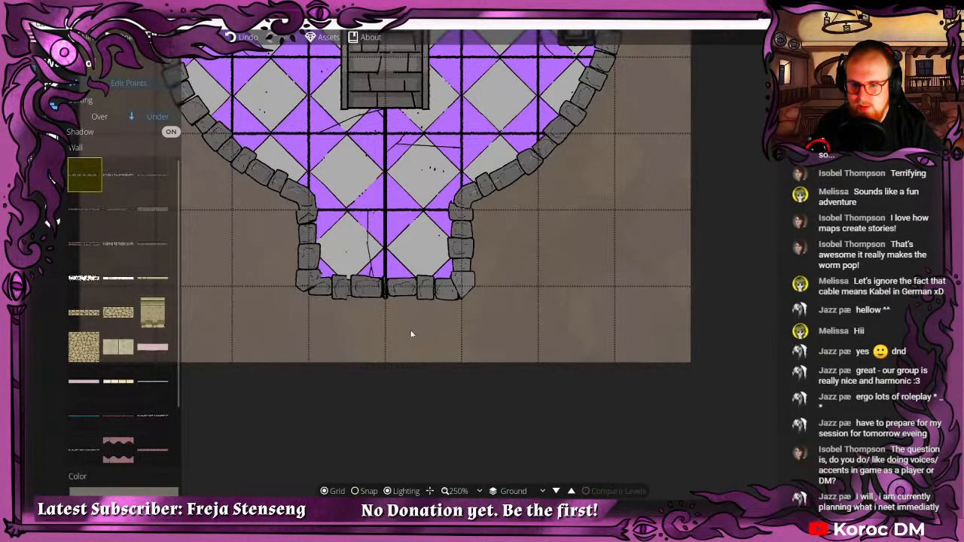
Compare further door styles in the Portal Tool by previewing them along the alcove and around the circular wall.
left_click(54, 137)
left_click(119, 289)
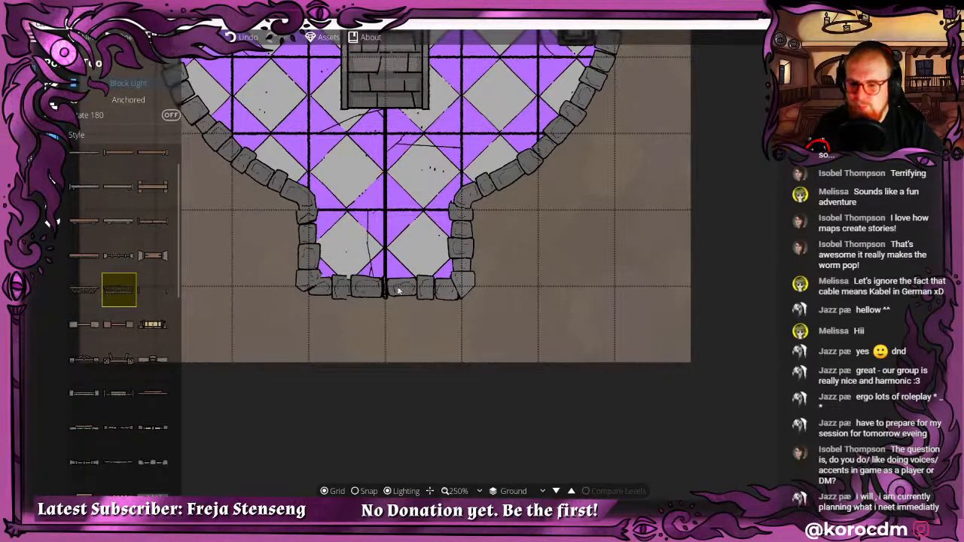
left_click(153, 255)
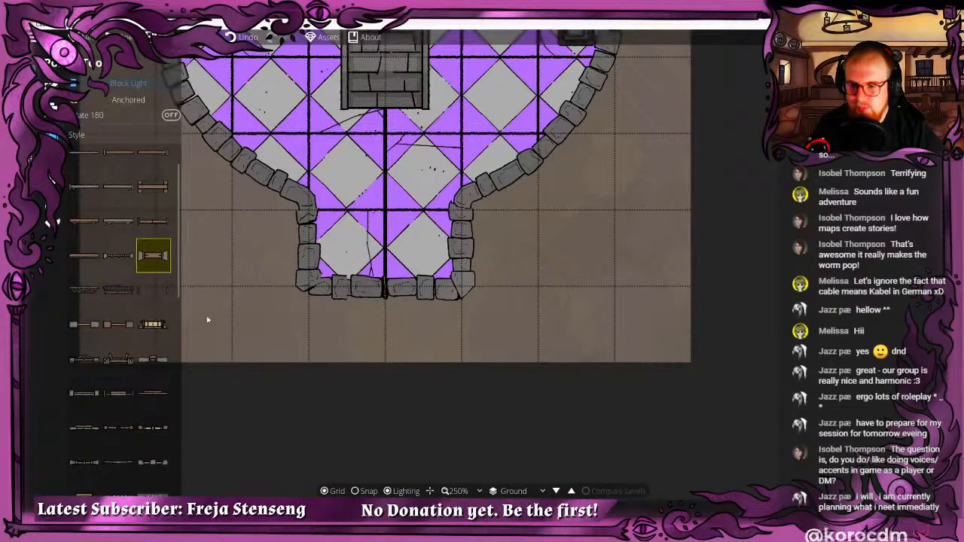
left_click(153, 392)
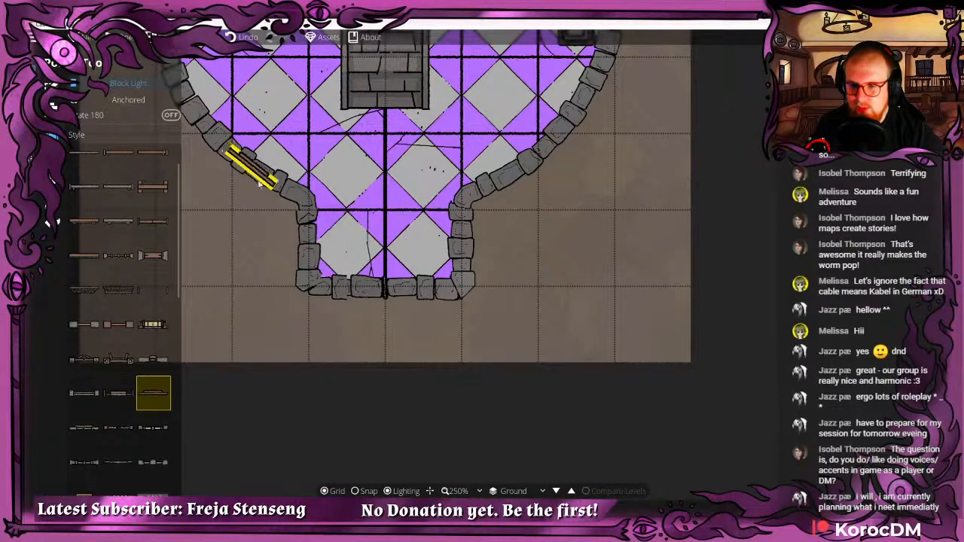
left_click_drag(175, 79, 263, 189)
left_click_drag(247, 133, 267, 274)
left_click_drag(342, 70, 321, 155)
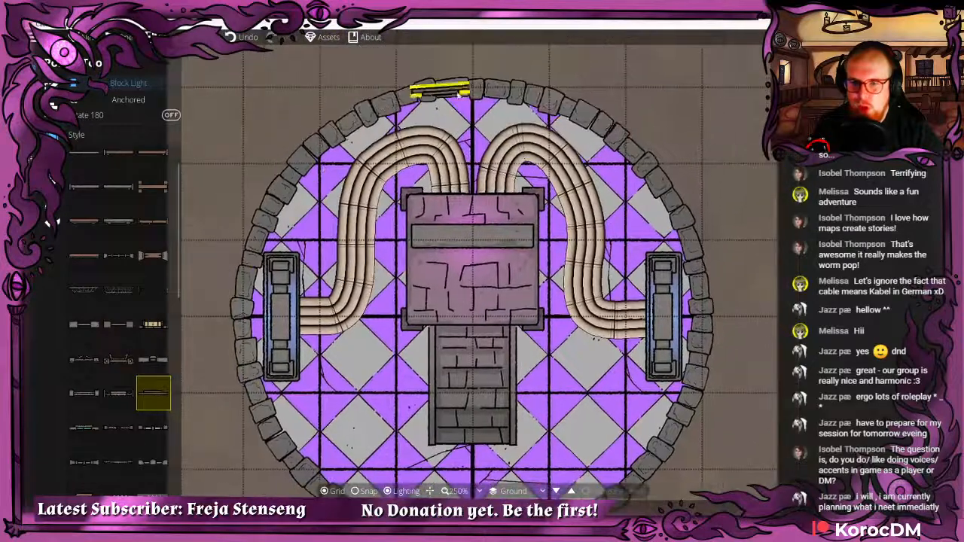
left_click_drag(683, 225, 676, 72)
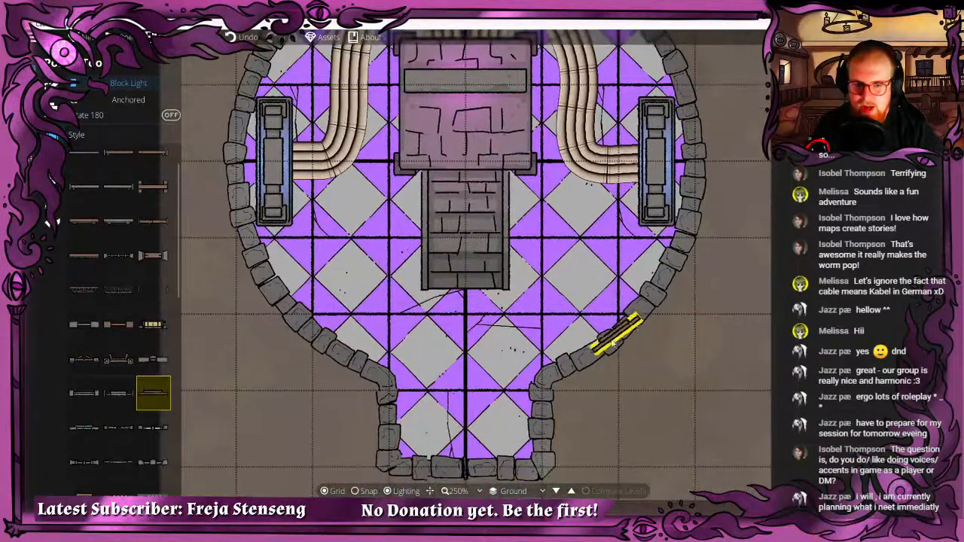
left_click_drag(541, 396, 542, 316)
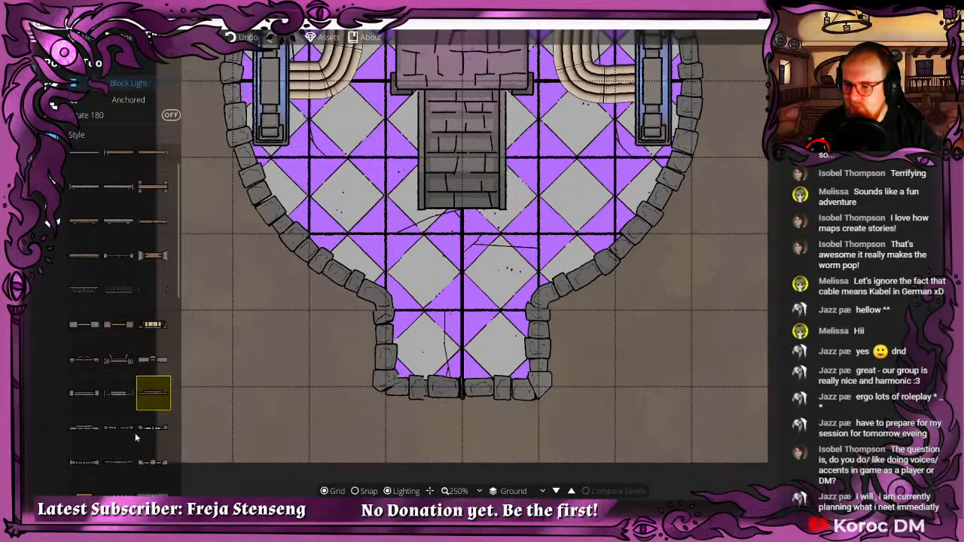
scroll(121, 324, "down", 3)
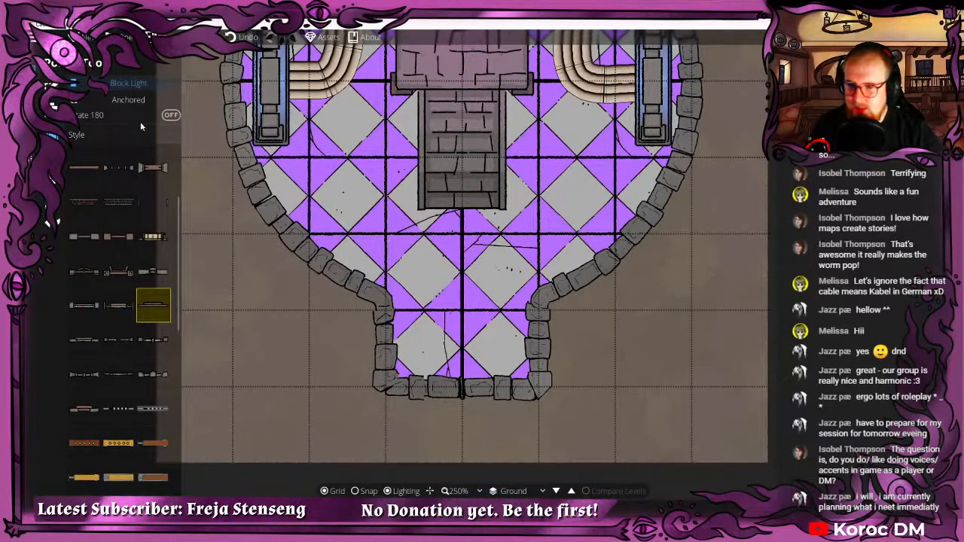
Remove the middle point from the alcove's south wall and restore the wall's southeast corner.
left_click(57, 101)
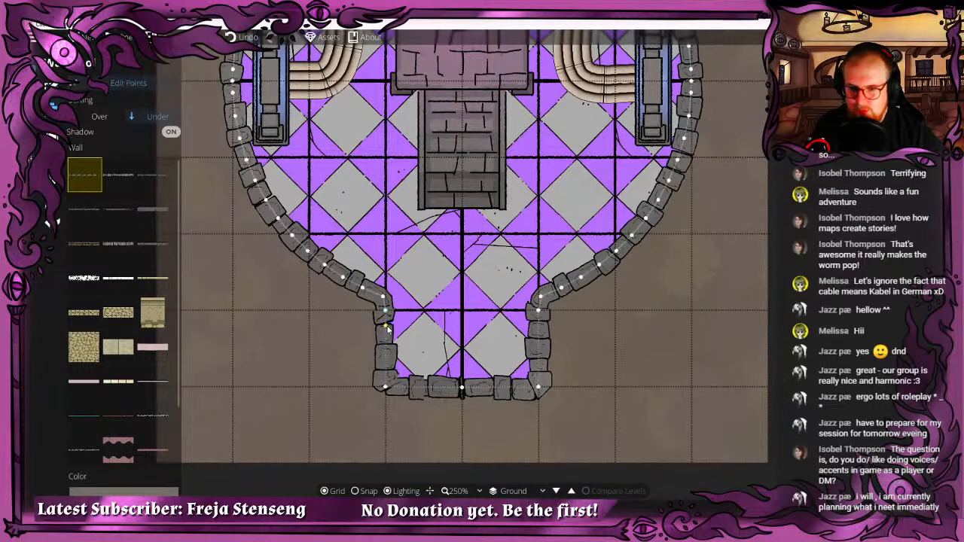
left_click_drag(386, 310, 385, 309)
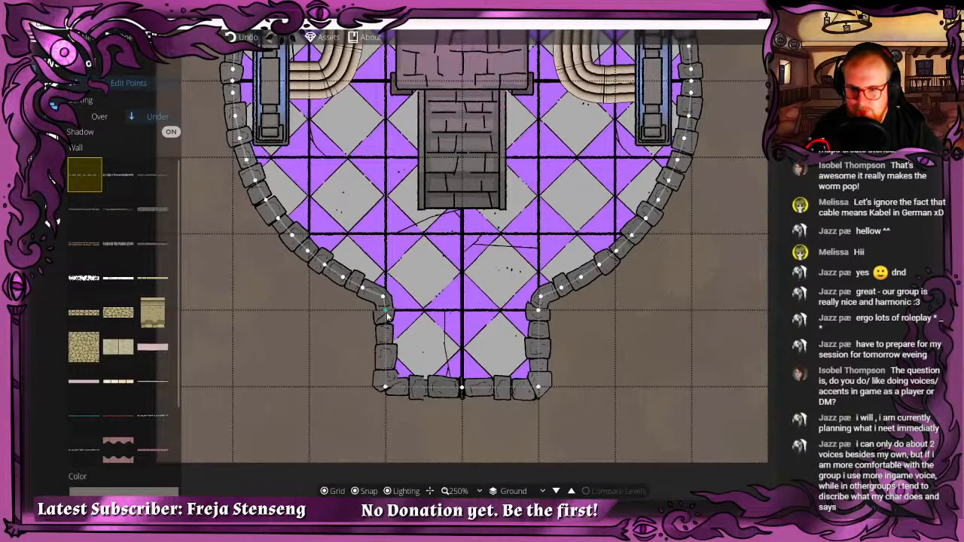
left_click(461, 387)
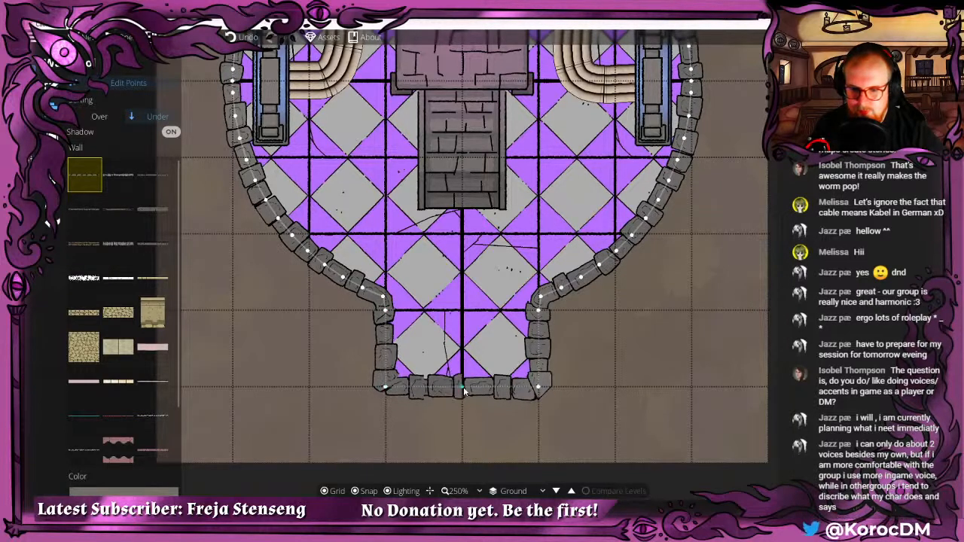
left_click(537, 390)
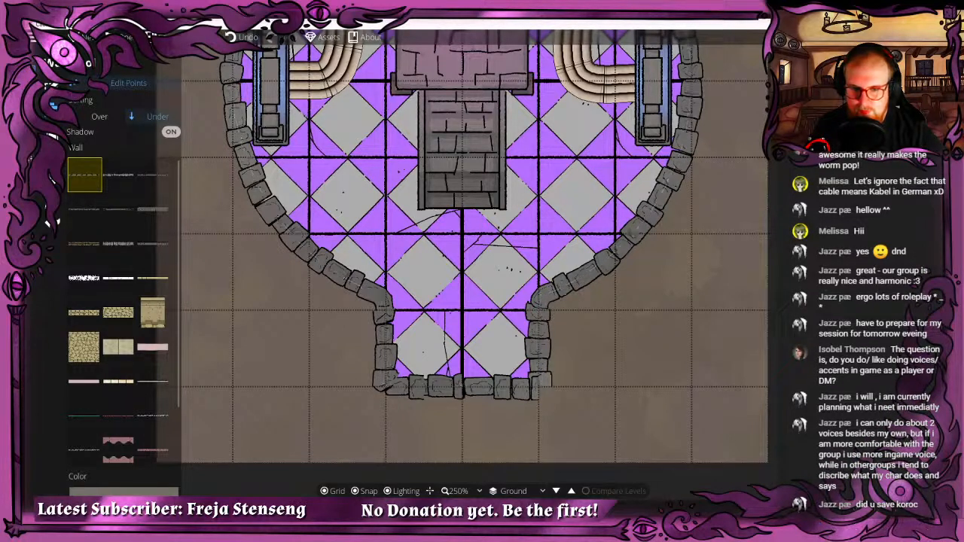
mouse_move(538, 385)
left_mouse_down()
mouse_move(564, 391)
mouse_move(545, 390)
left_mouse_up()
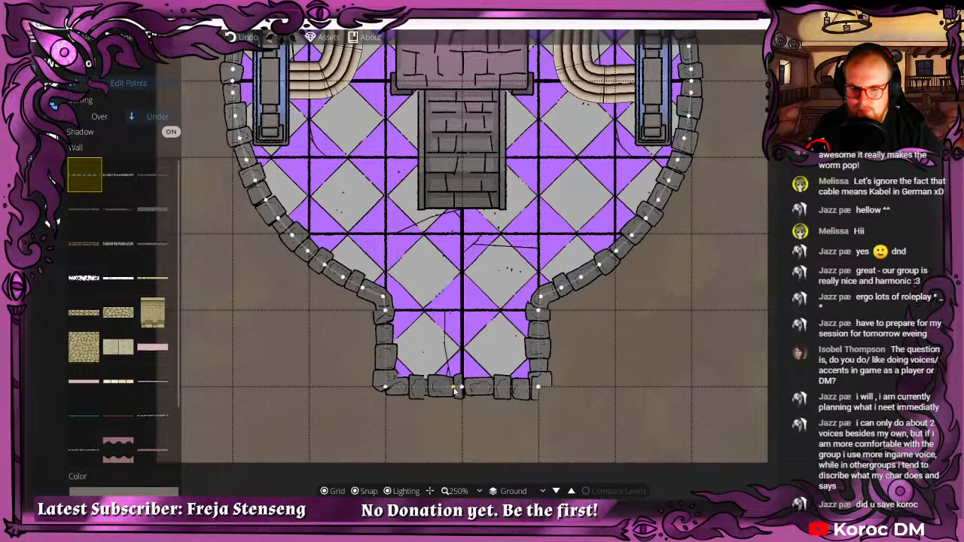
left_click(468, 387)
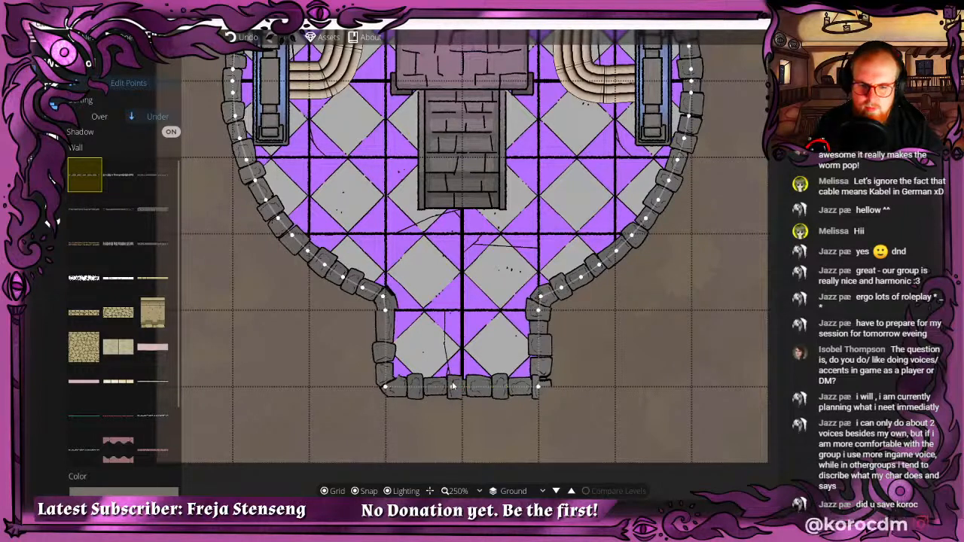
mouse_move(537, 390)
left_mouse_down()
mouse_move(652, 387)
mouse_move(547, 395)
left_mouse_up()
left_click(651, 387)
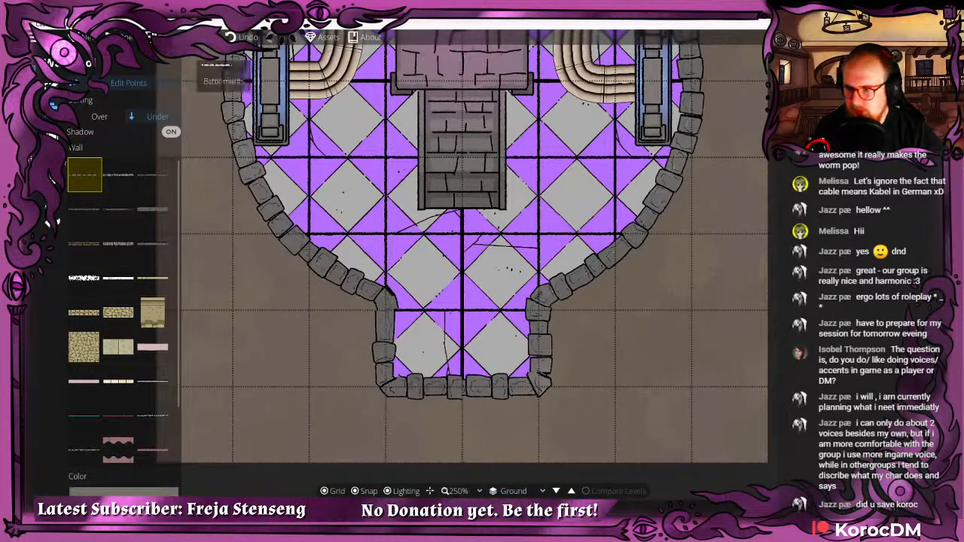
Try a different door style on the alcove's west wall, move the placed door with snapping off, and delete it.
left_click(52, 134)
left_click(119, 274)
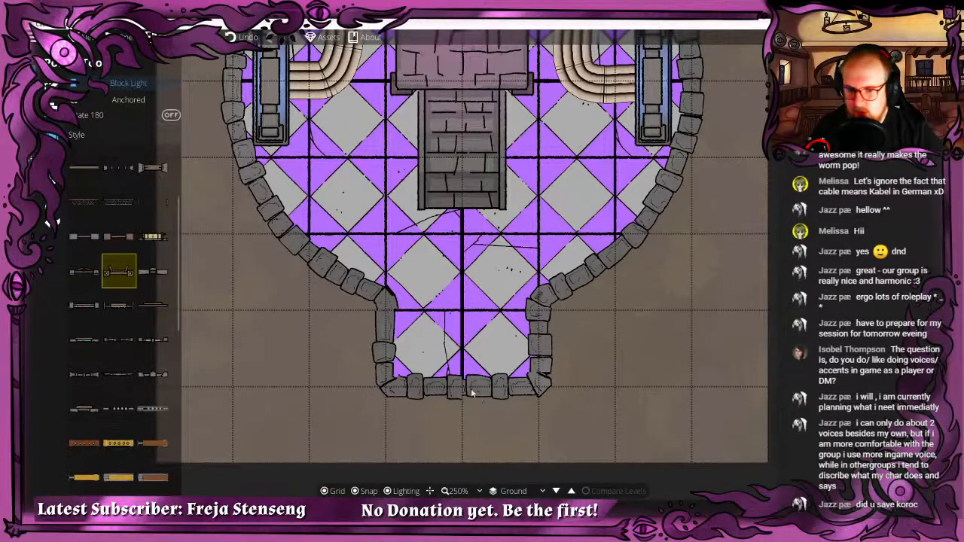
left_click(153, 236)
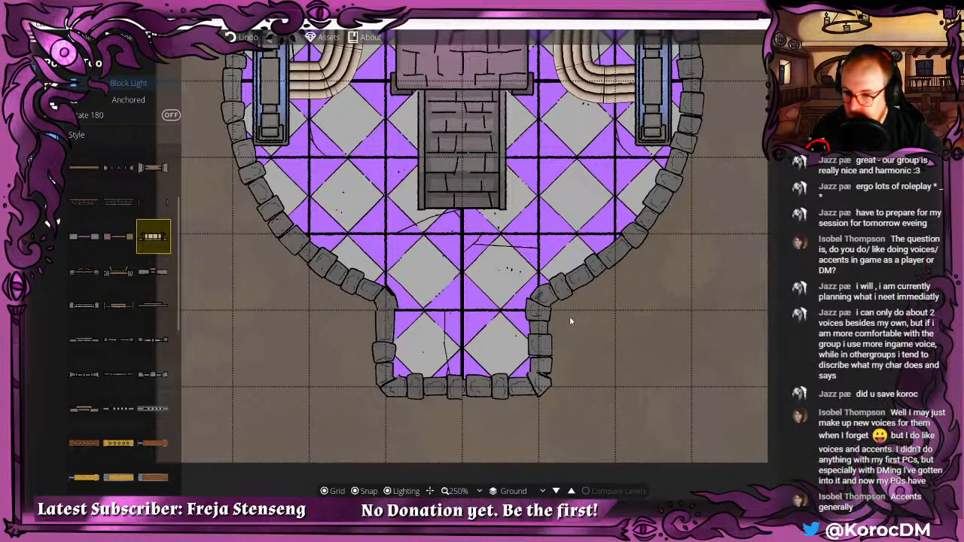
left_click(386, 312)
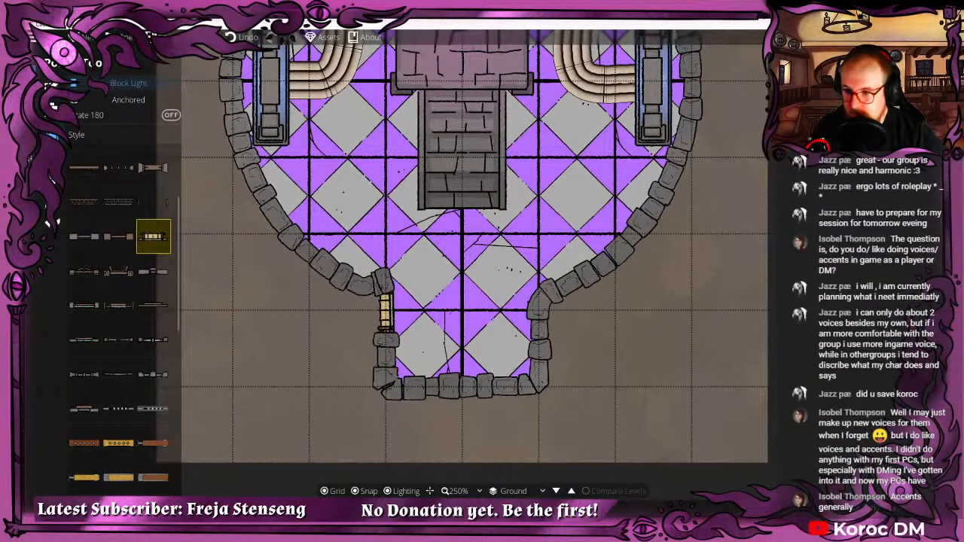
right_click(384, 328)
left_click(384, 328)
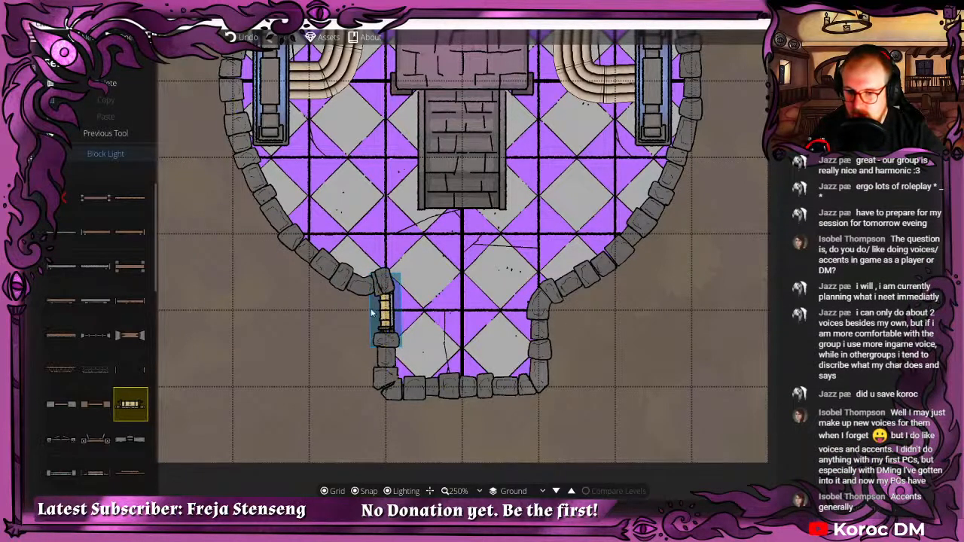
left_click_drag(372, 313, 400, 378)
left_click(363, 490)
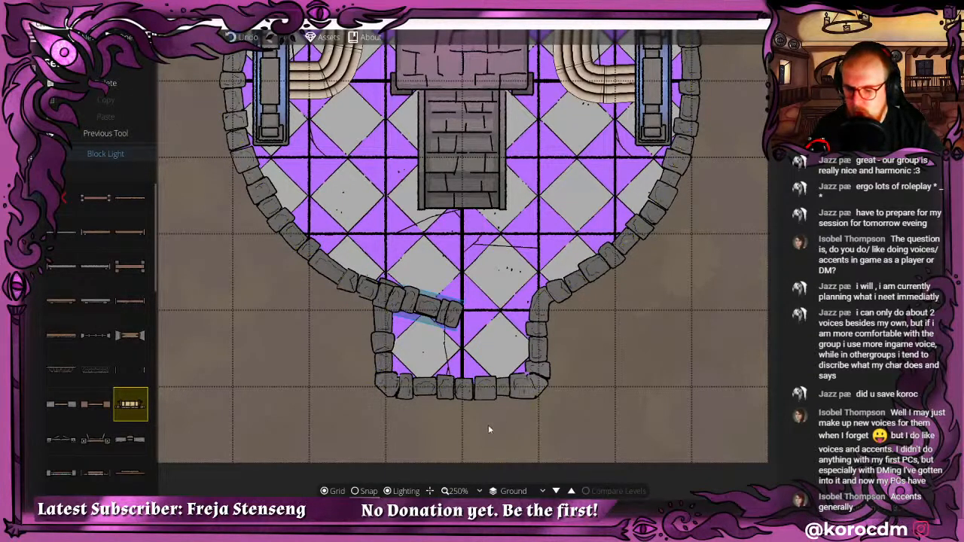
key("Delete")
Try the Portcullis 02 style on the southwest curve of the wall with snapping off, and undo the placement.
left_click(96, 197)
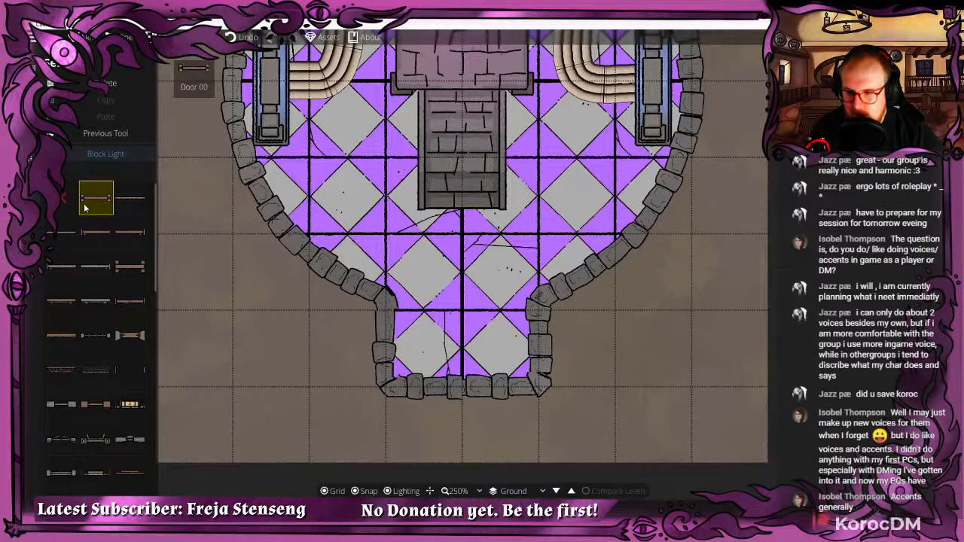
left_click(102, 132)
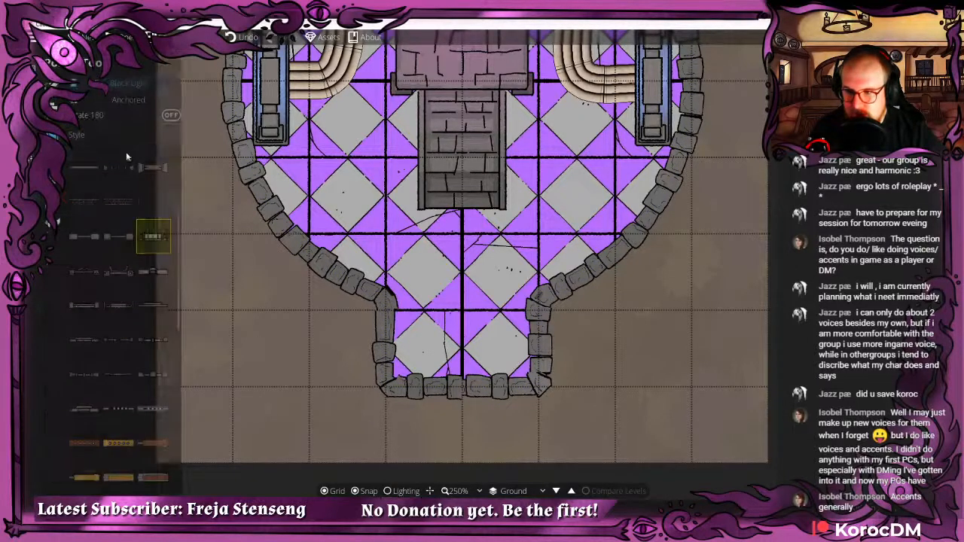
left_click(119, 202)
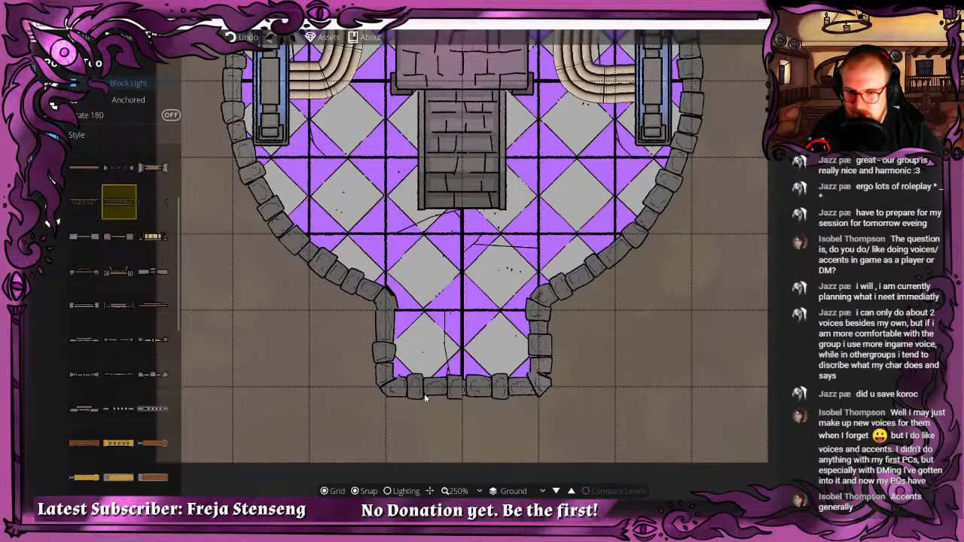
left_click(375, 492)
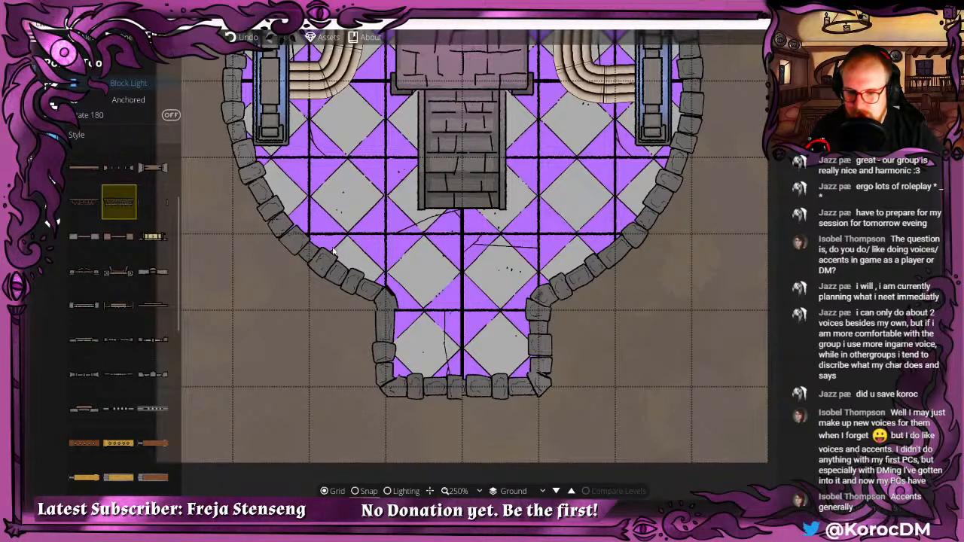
left_click(305, 252)
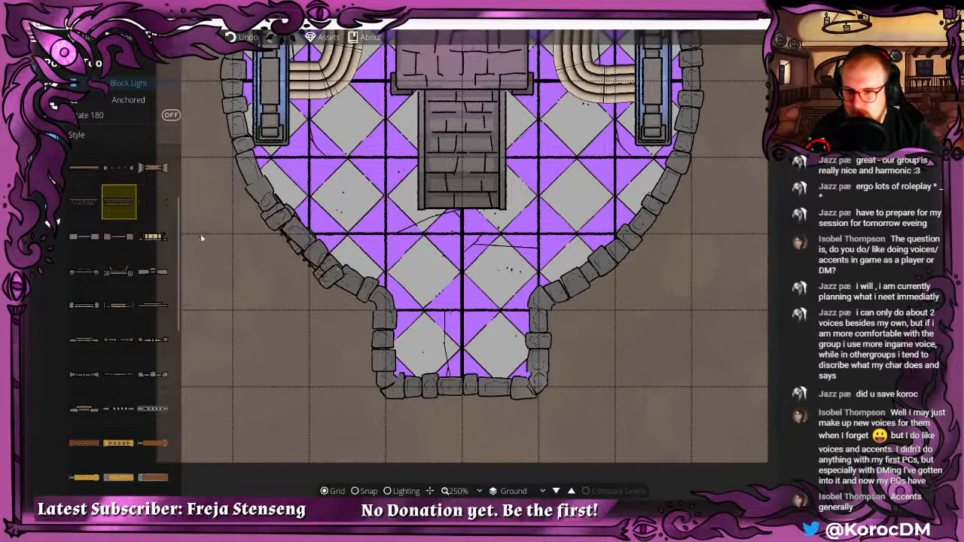
key("ctrl+z")
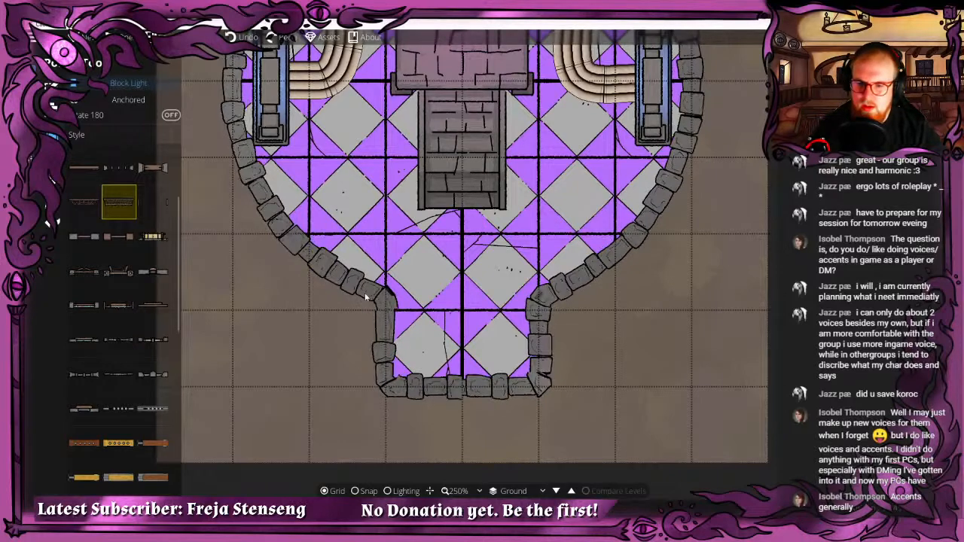
left_click(350, 288)
key("ctrl+z")
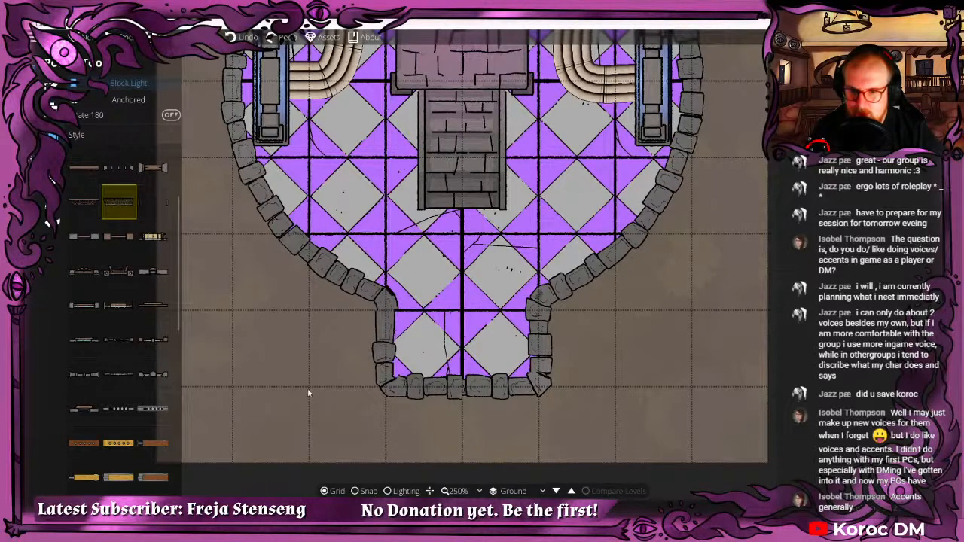
Edit the stone wall's points and remove both south corners of the alcove, closing the wall straight across its mouth.
left_click(53, 219)
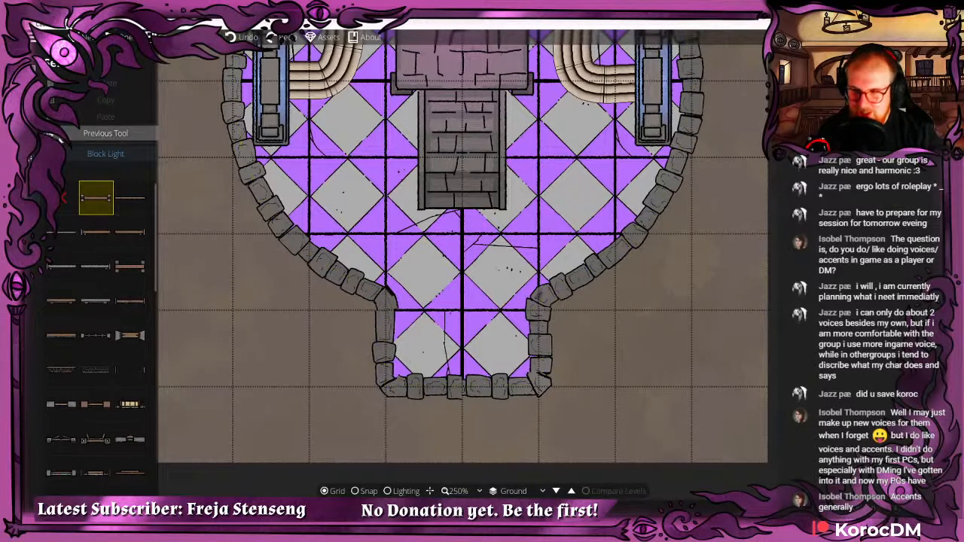
left_click(105, 132)
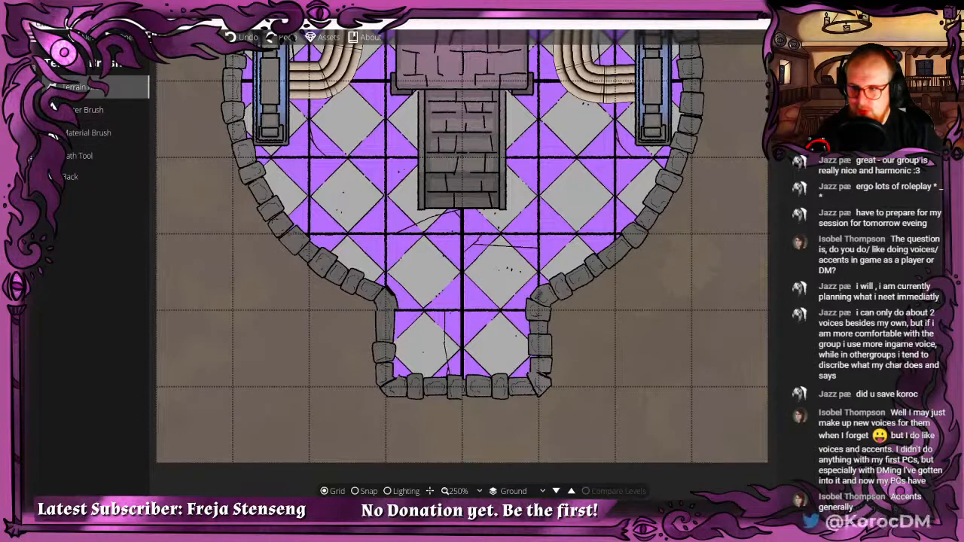
left_click(70, 176)
left_click(94, 87)
left_click(105, 109)
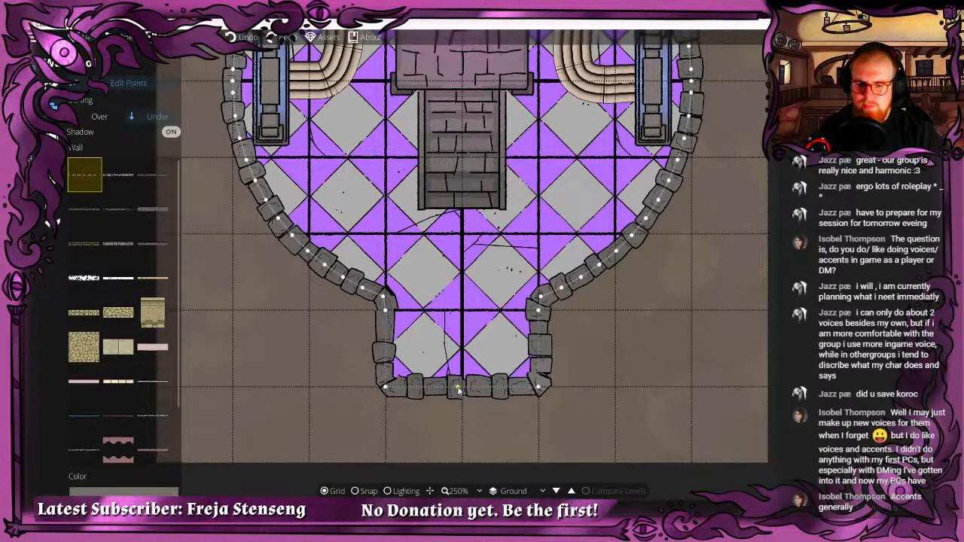
mouse_move(385, 386)
left_mouse_down()
mouse_move(432, 341)
mouse_move(381, 391)
mouse_move(392, 385)
left_mouse_up()
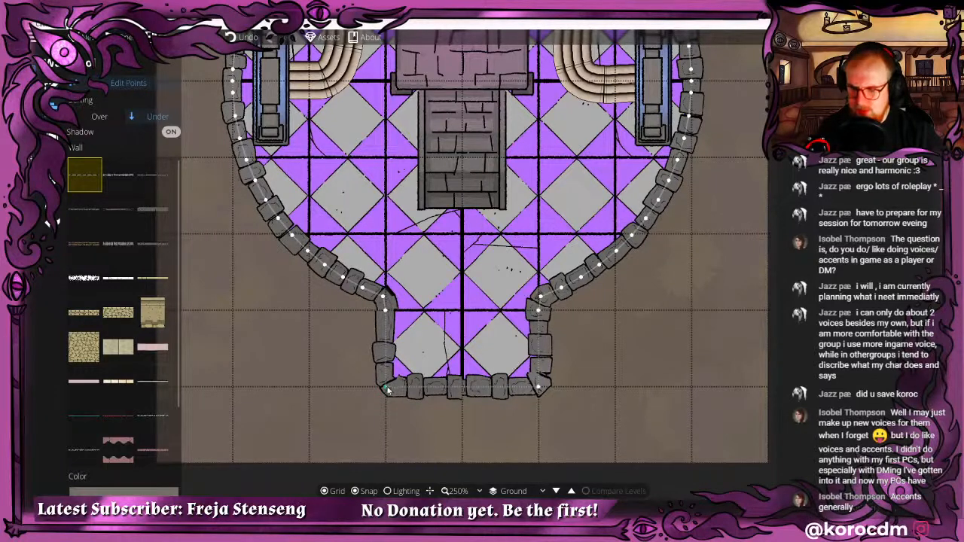
right_click(383, 389)
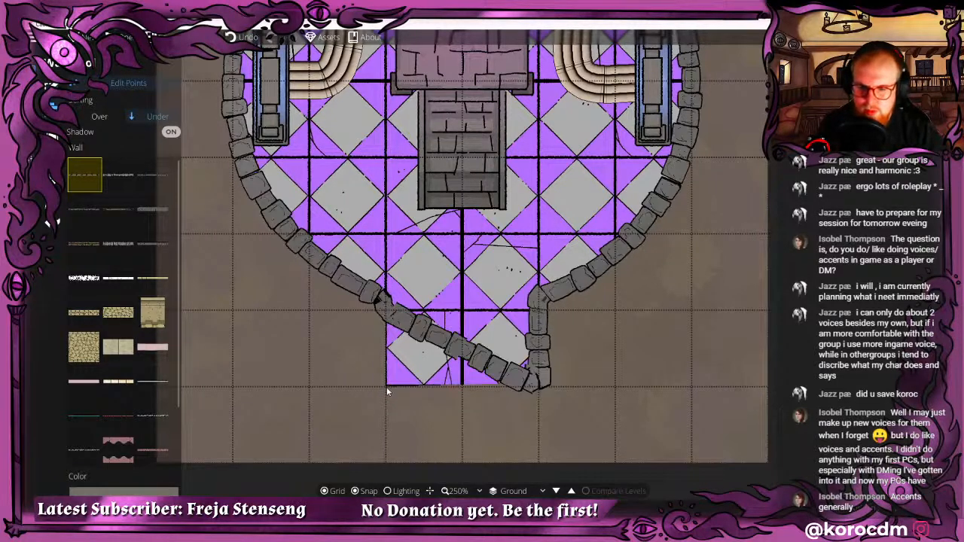
right_click(539, 388)
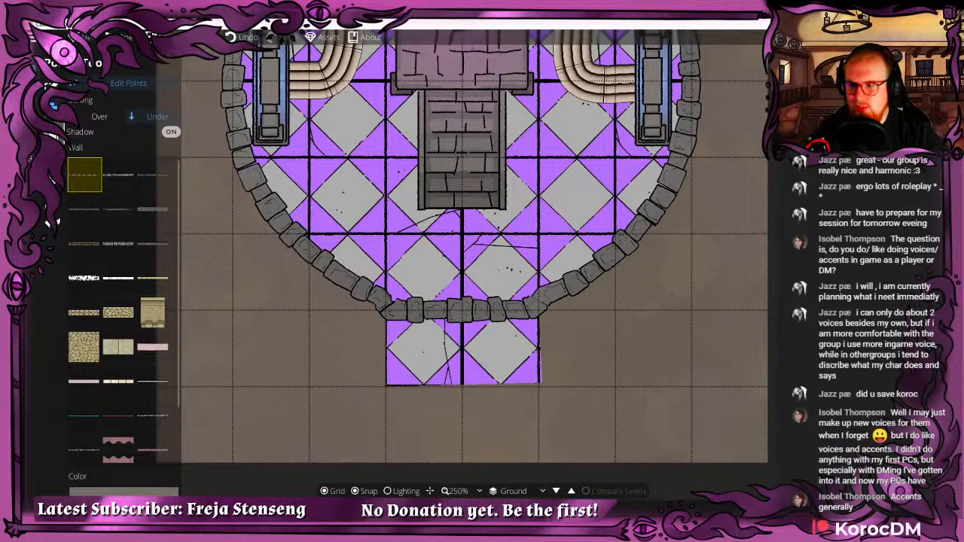
Pick another door style in the Portal Tool, and return to the Wall Tool with point editing turned off.
left_click(53, 135)
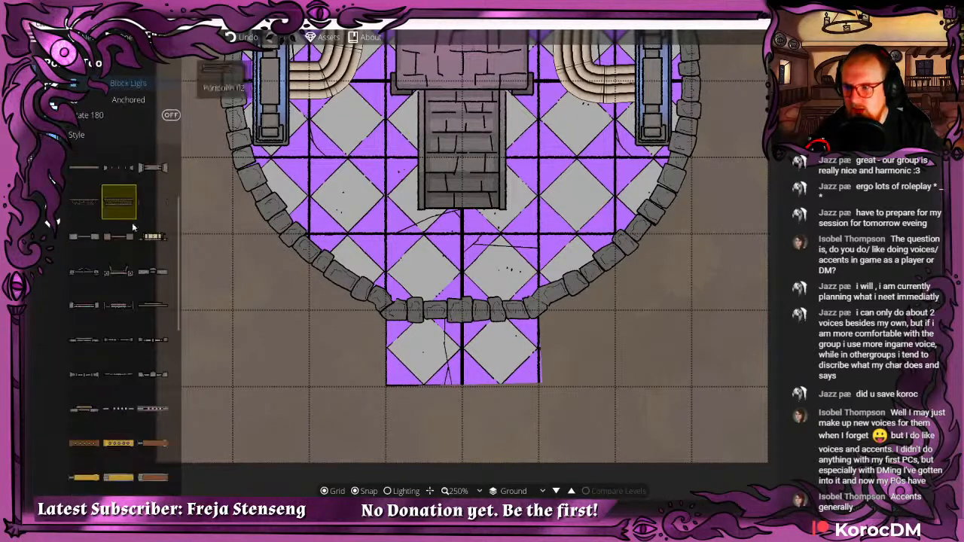
left_click(154, 272)
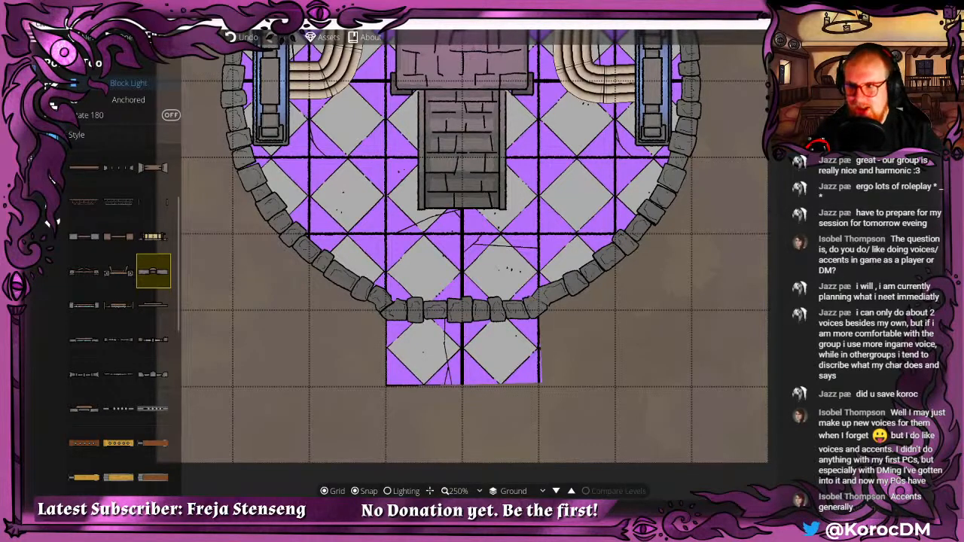
left_click(58, 103)
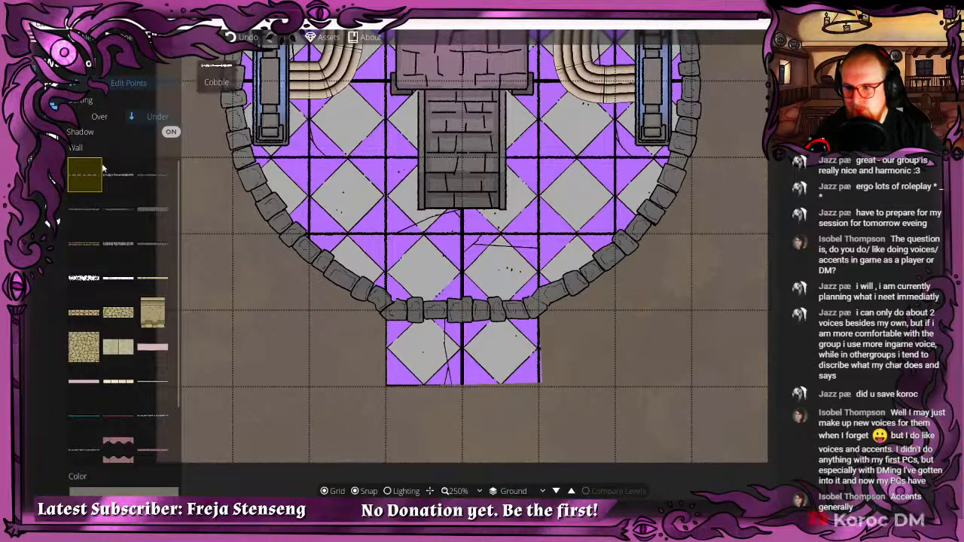
left_click(124, 84)
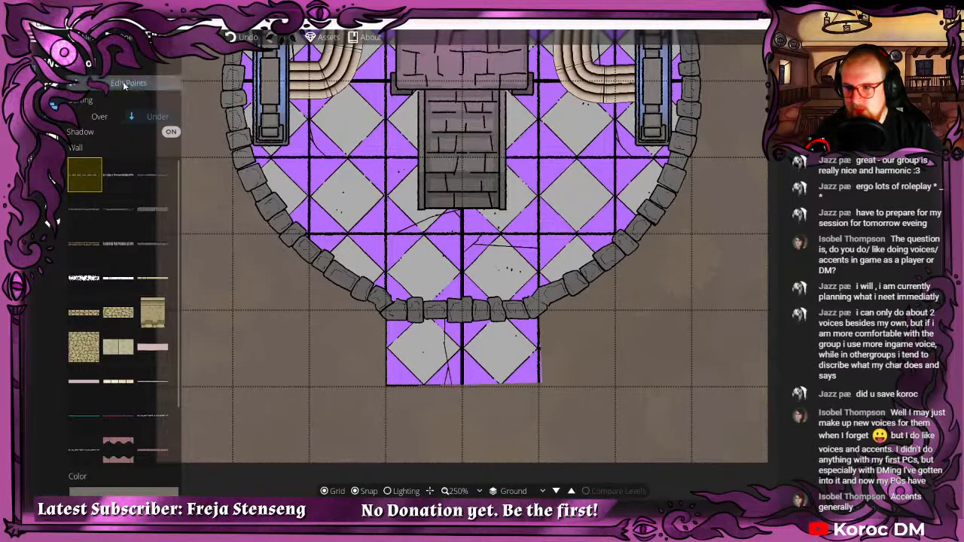
left_click(90, 181)
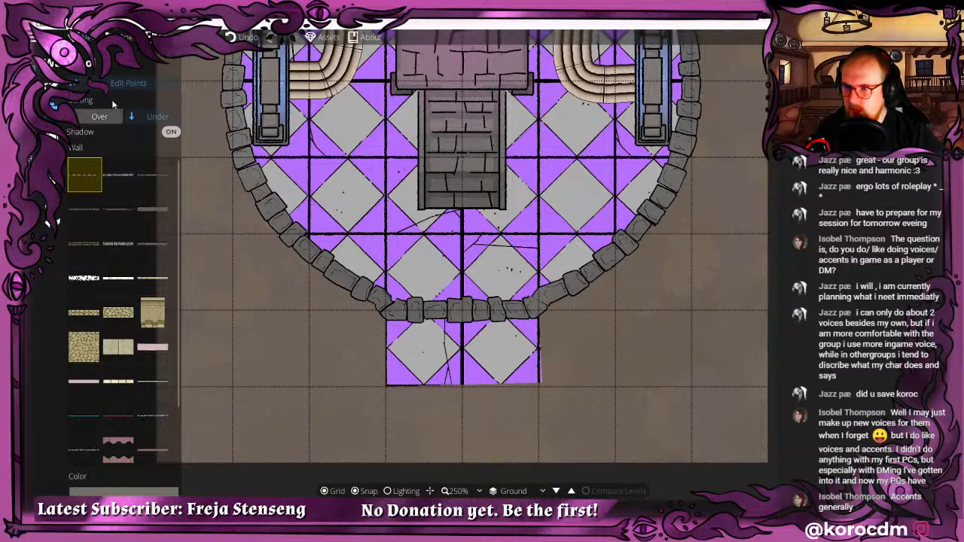
Try two shadowed stone walls running south from the alcove's mouth to the map edge, and undo both.
right_click(385, 467)
left_click(541, 312)
right_click(541, 461)
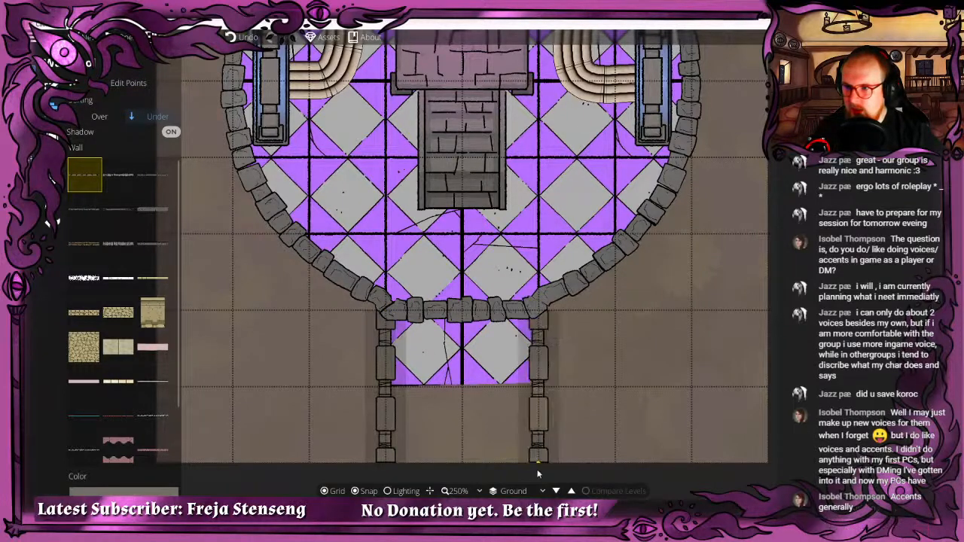
key("ctrl+z")
key("ctrl+z")
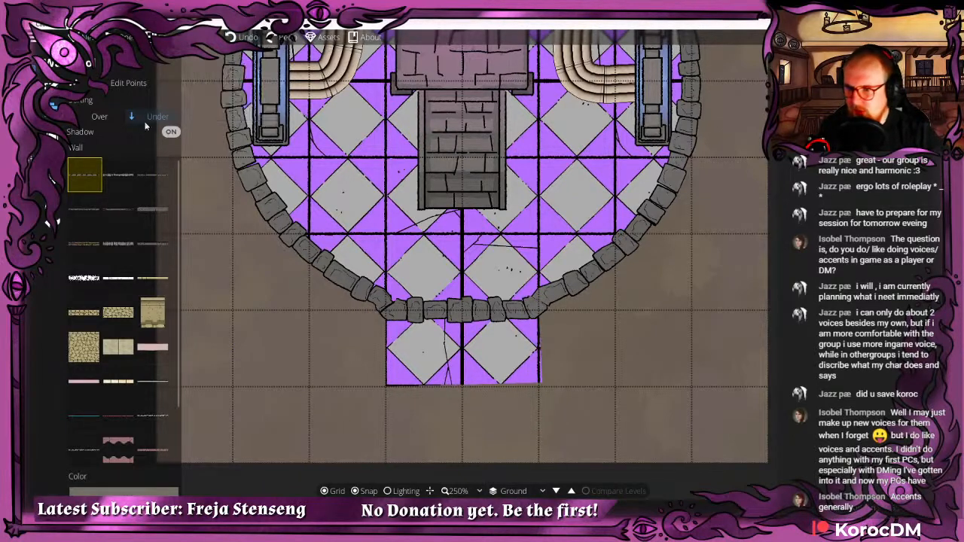
Turn wall shadow off and draw two straight walls from the alcove's mouth corners south to the map edge.
left_click(171, 131)
left_click(386, 312)
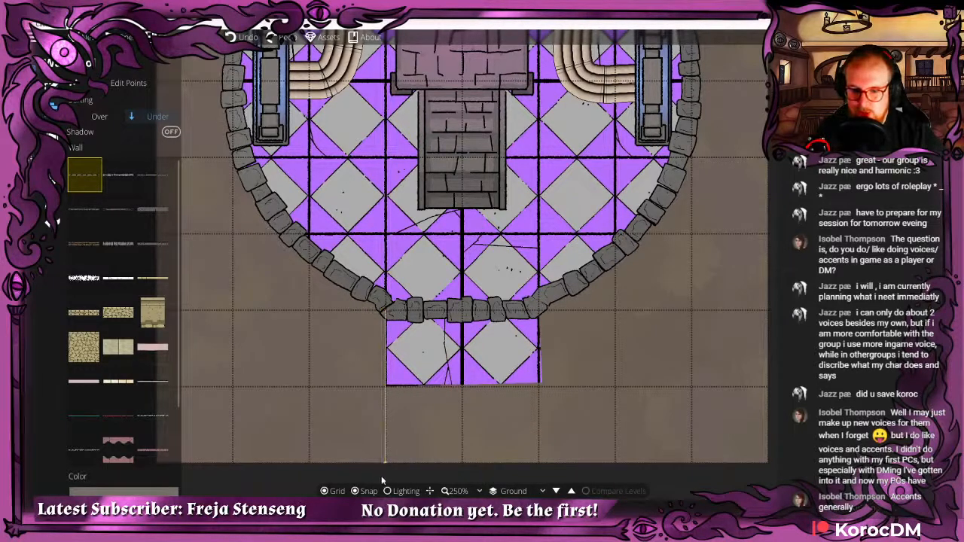
right_click(384, 461)
left_click(539, 311)
right_click(539, 461)
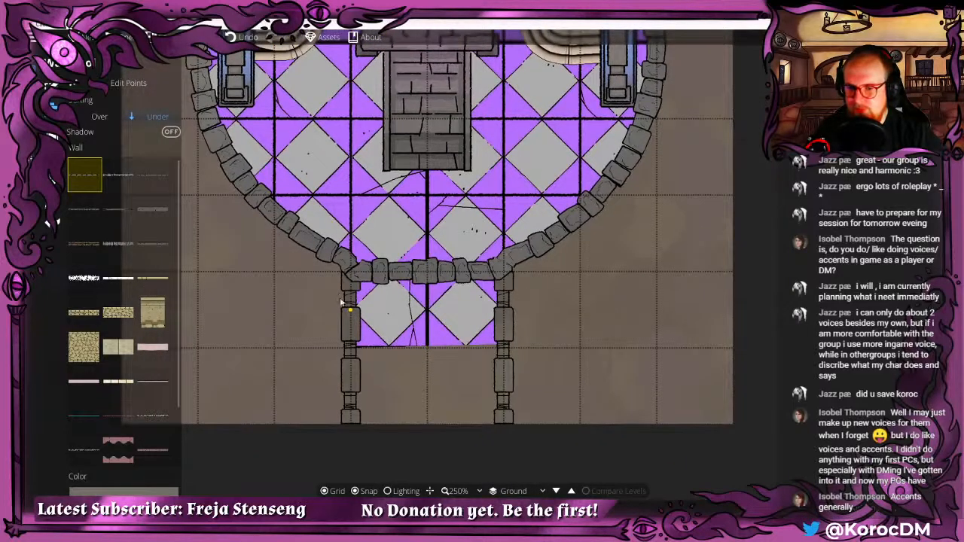
Select the purple patterned floor and copy the hex code of its colour.
scroll(341, 301, "down", 5)
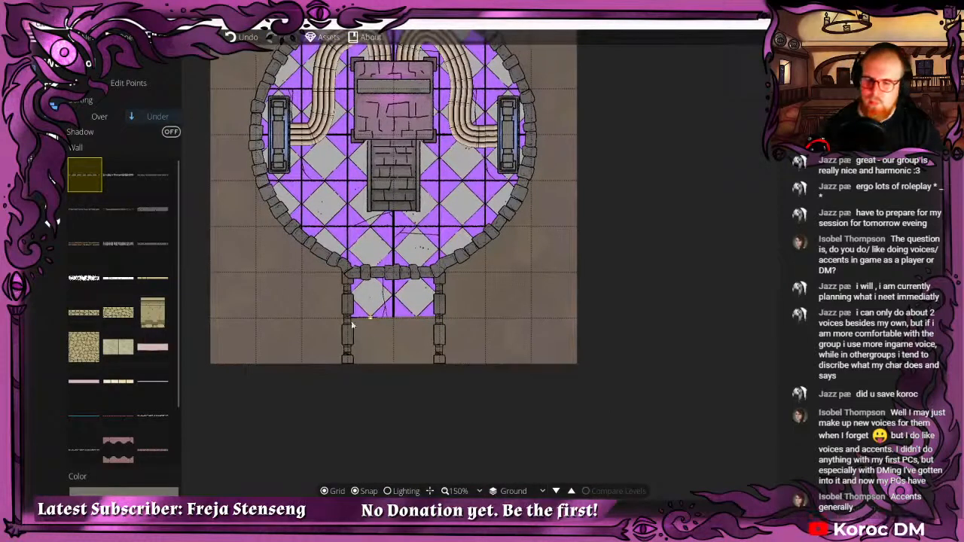
left_click(35, 139)
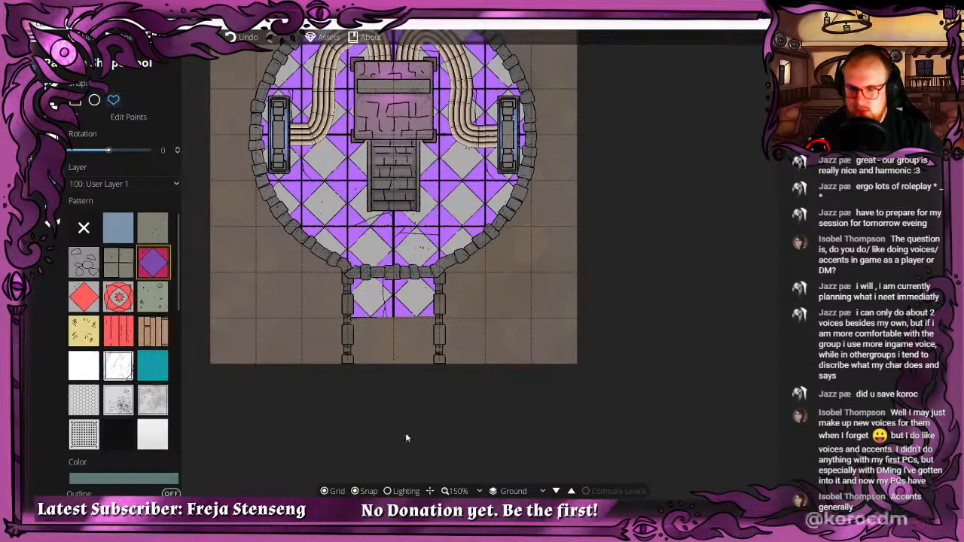
left_click(415, 317)
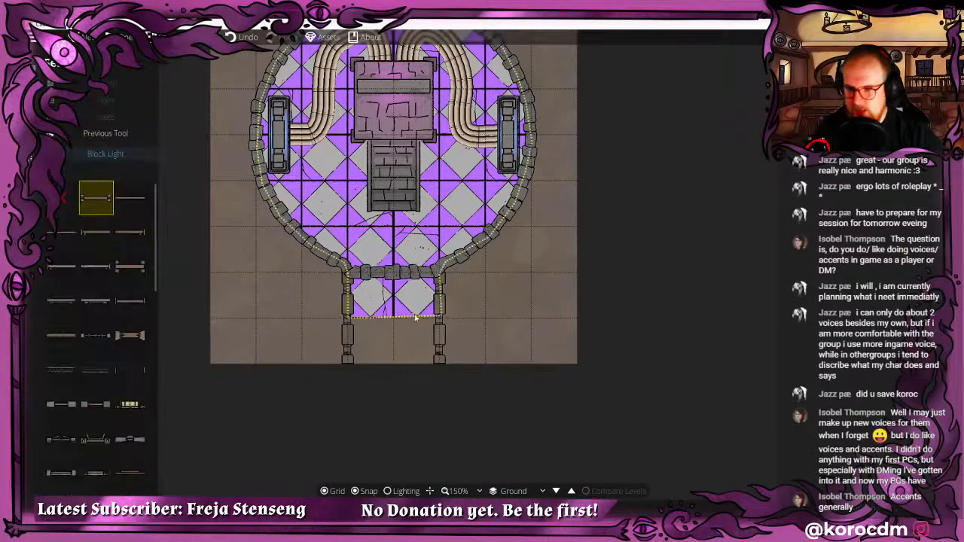
left_click(415, 317)
left_click(351, 317)
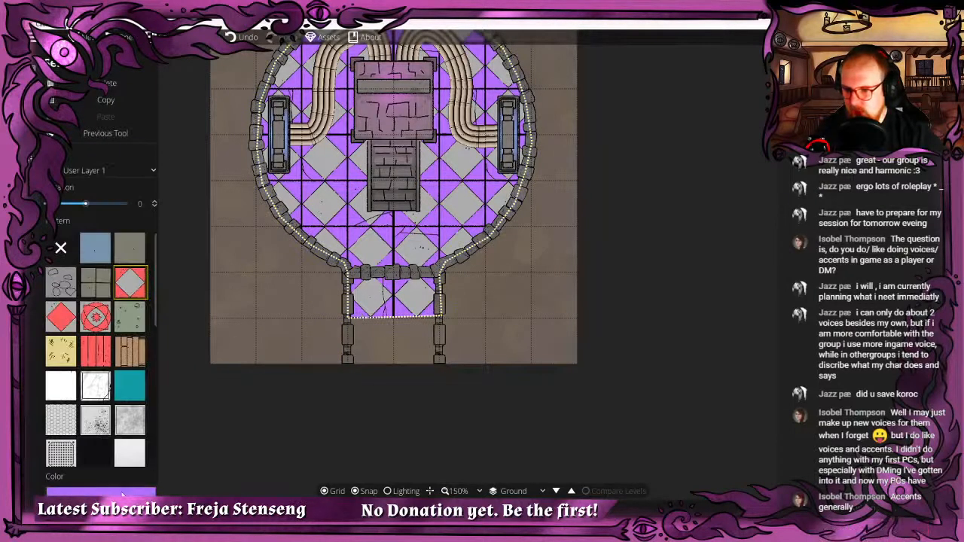
left_click(122, 493)
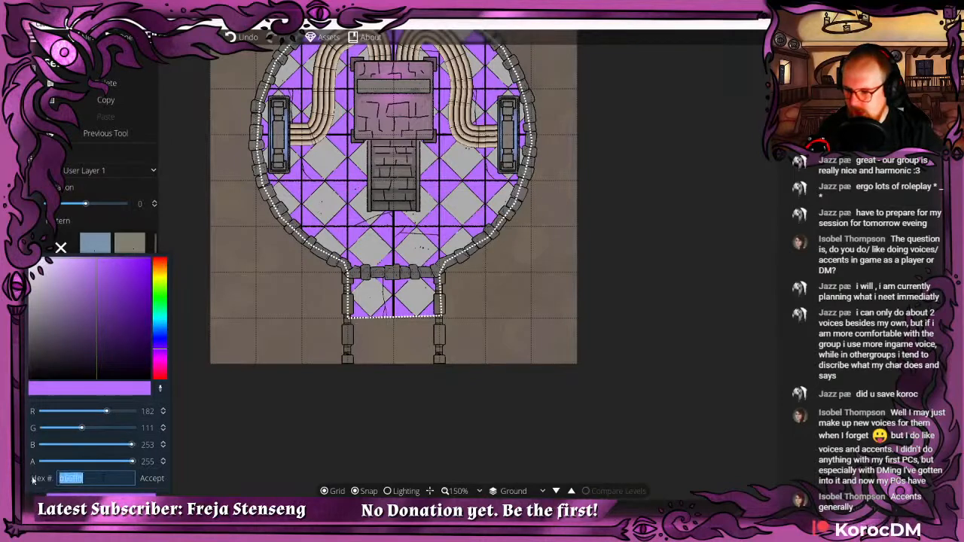
left_click(153, 480)
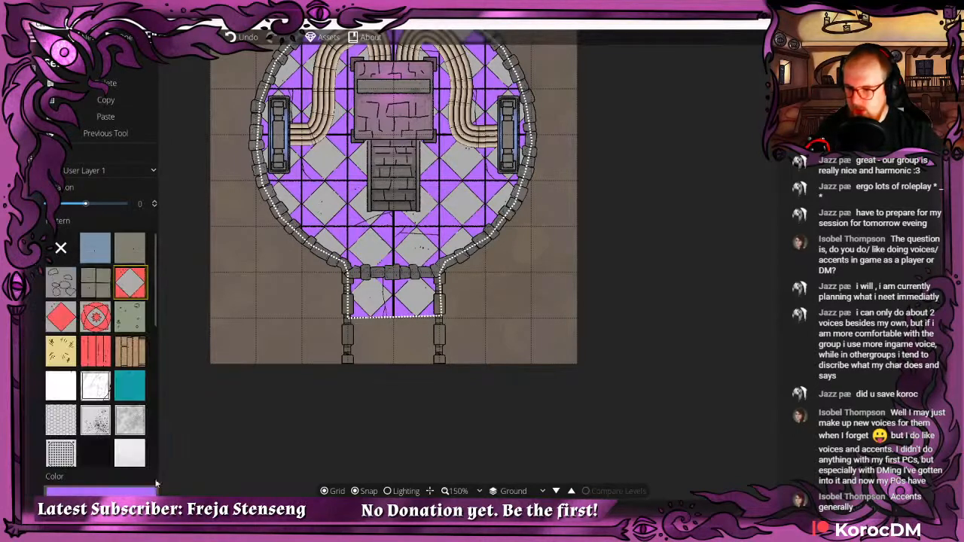
left_click(98, 492)
left_click(143, 474)
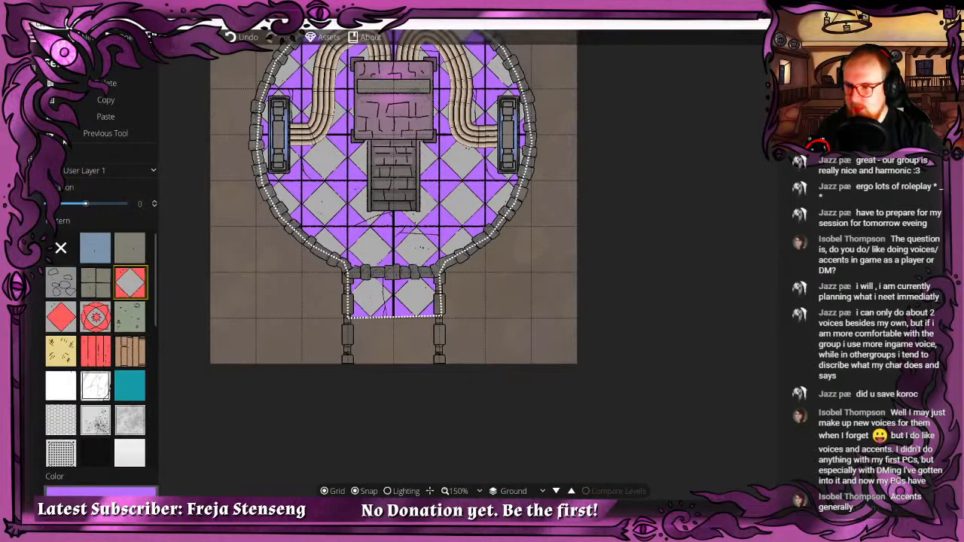
Return to the Pattern Shape Tool and set its colour to the copied purple, b66ffd.
left_click(97, 133)
left_click(125, 477)
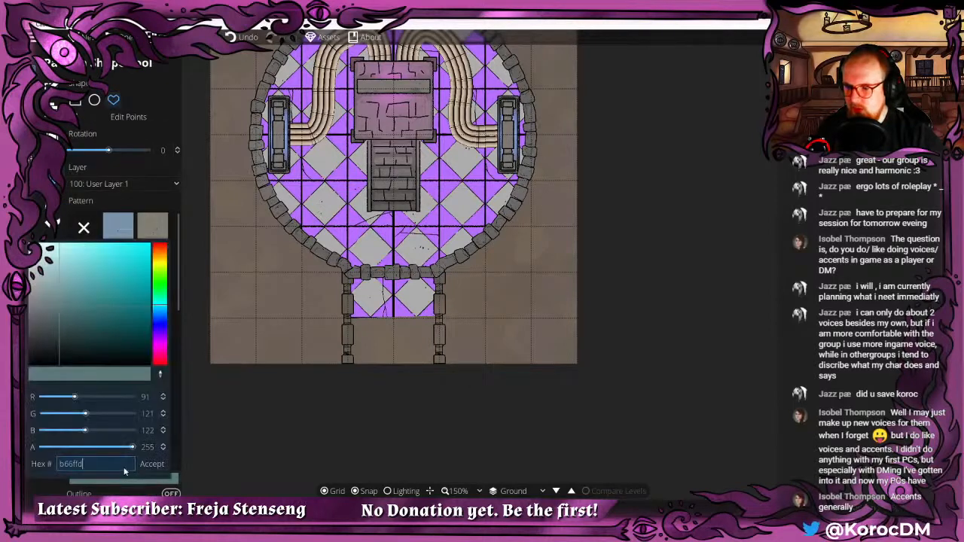
left_click(151, 463)
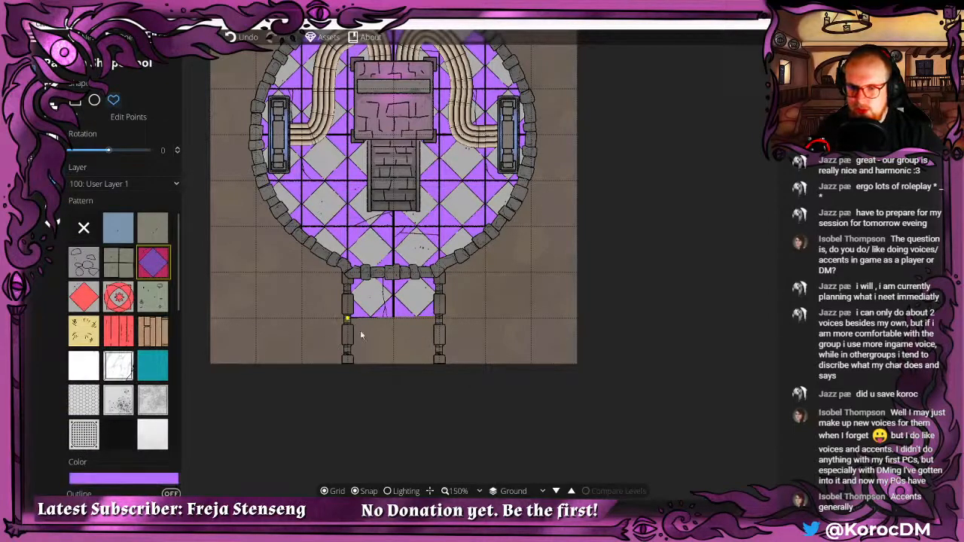
left_click(345, 317)
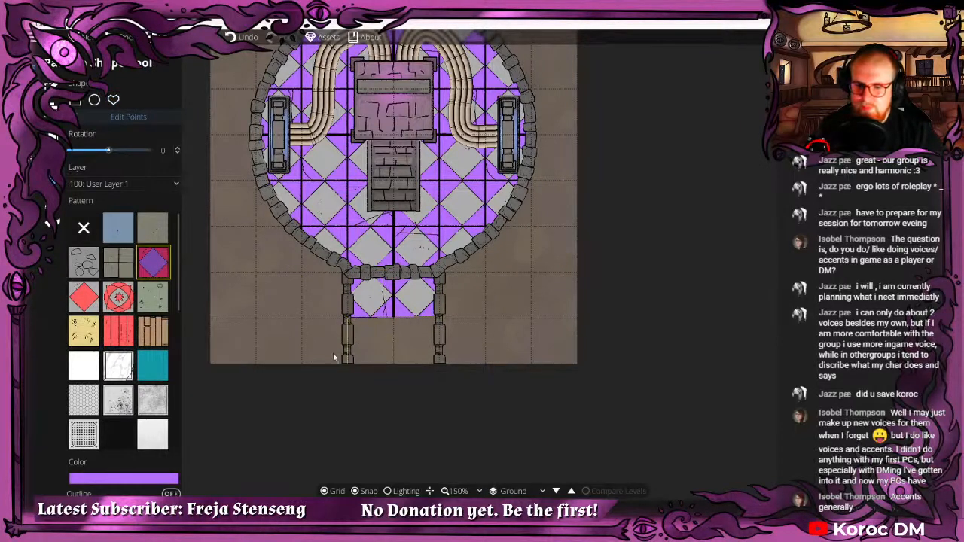
Edit the floor pattern's points and extend its south edge to the map edge between the corridor walls.
mouse_move(91, 143)
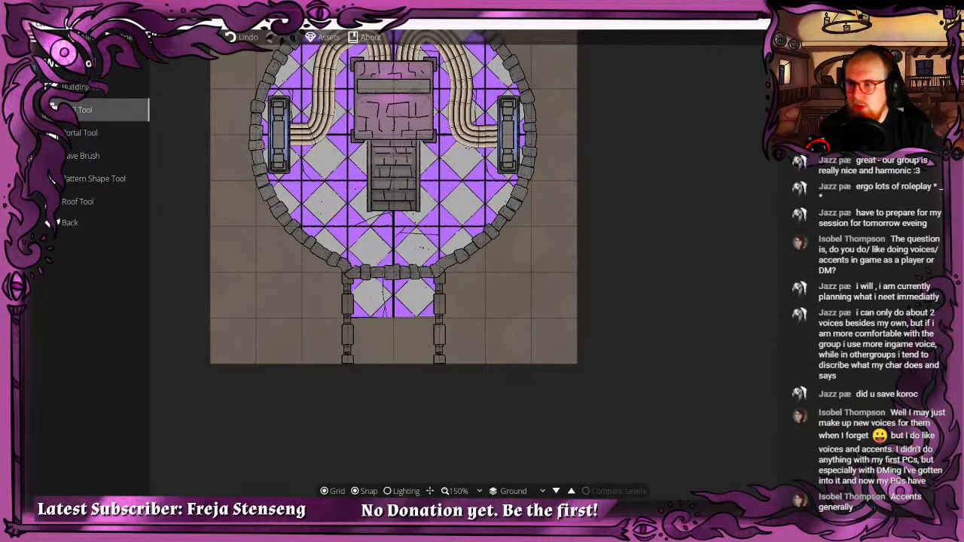
left_click(96, 180)
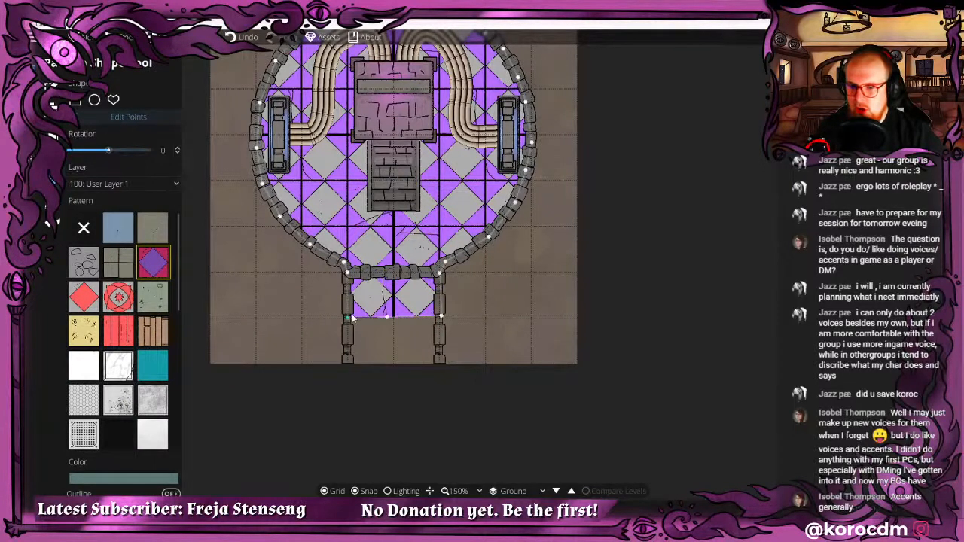
left_click_drag(348, 318, 348, 362)
left_click_drag(391, 318, 399, 365)
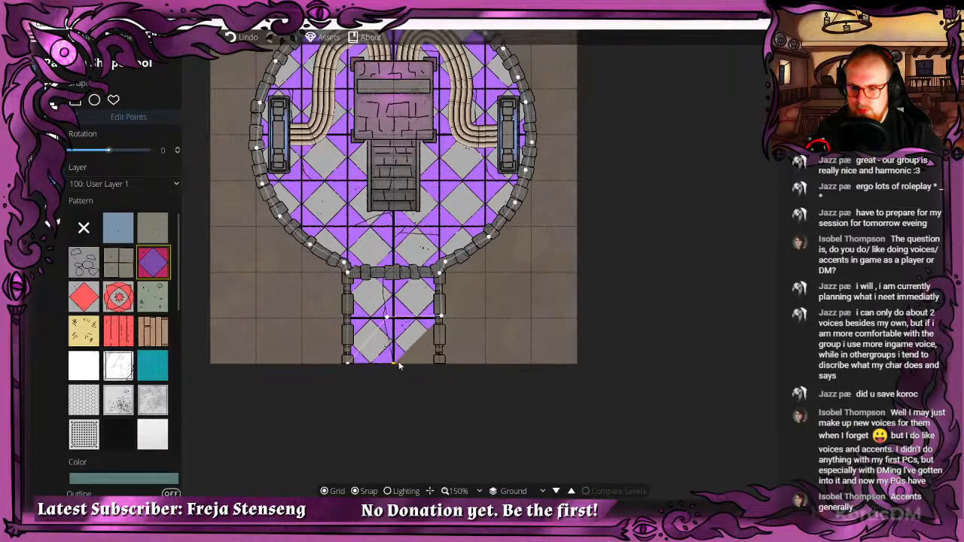
left_click_drag(440, 318, 447, 366)
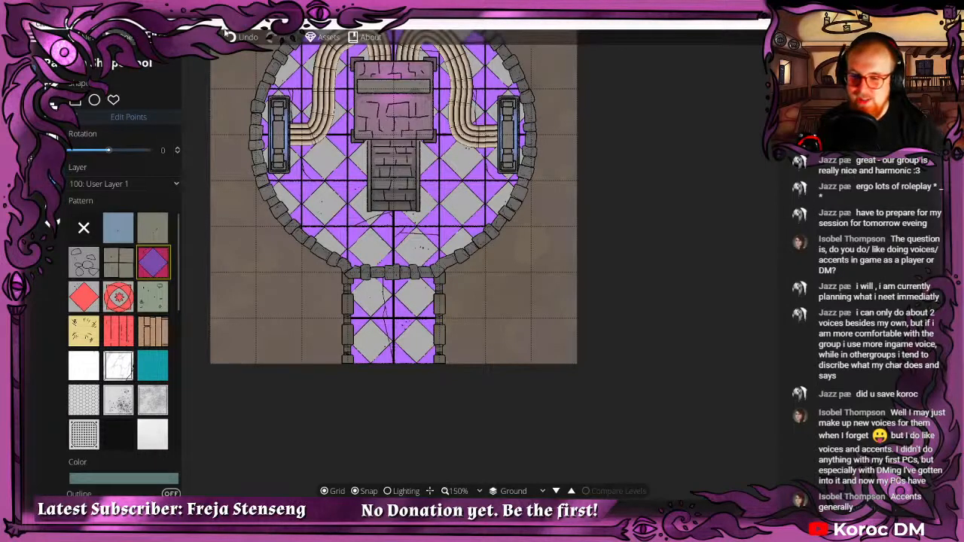
Try placing a barred portcullis-style portal in the middle of the wall across the corridor entrance, and undo it.
left_click_drag(283, 145, 355, 210)
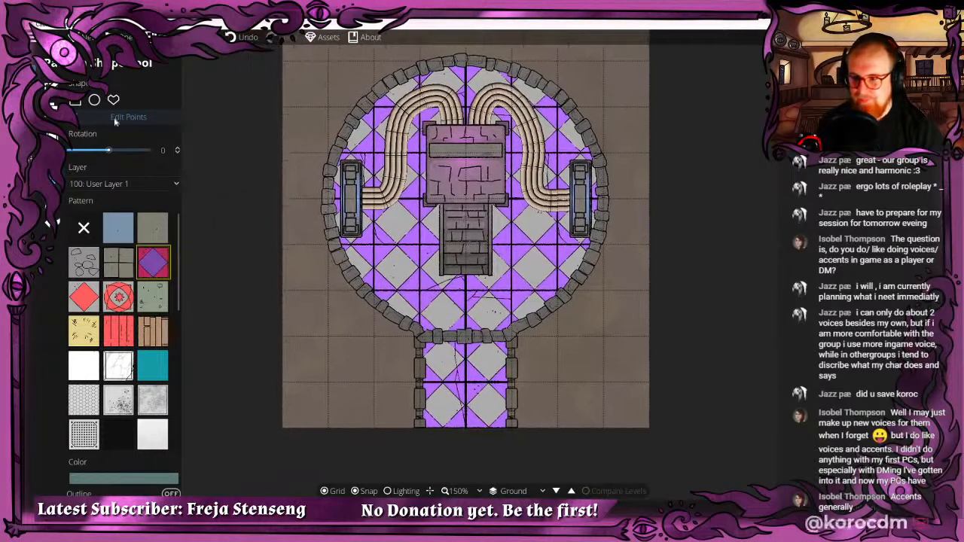
left_click(51, 135)
left_click(153, 270)
left_click_drag(390, 320, 376, 311)
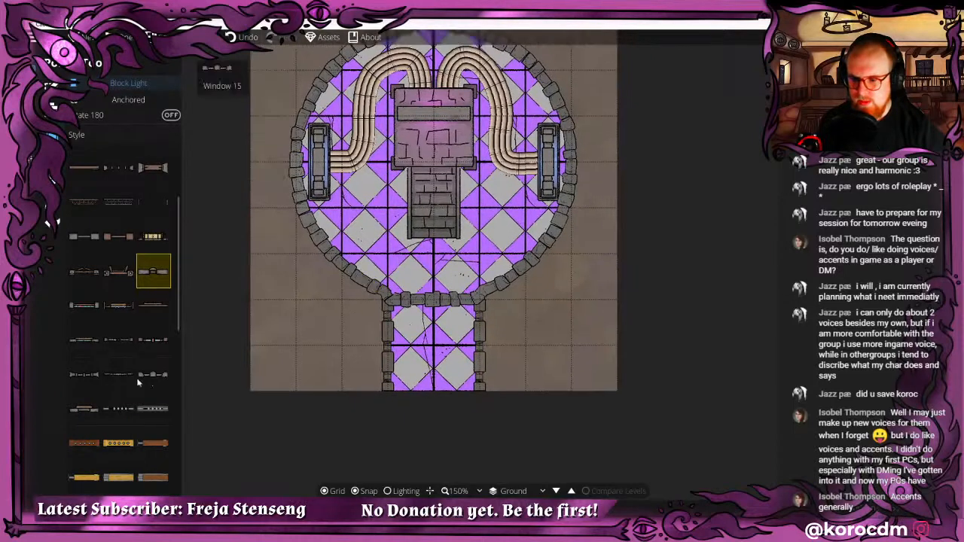
scroll(129, 205, "down", 3)
scroll(124, 215, "up", 2)
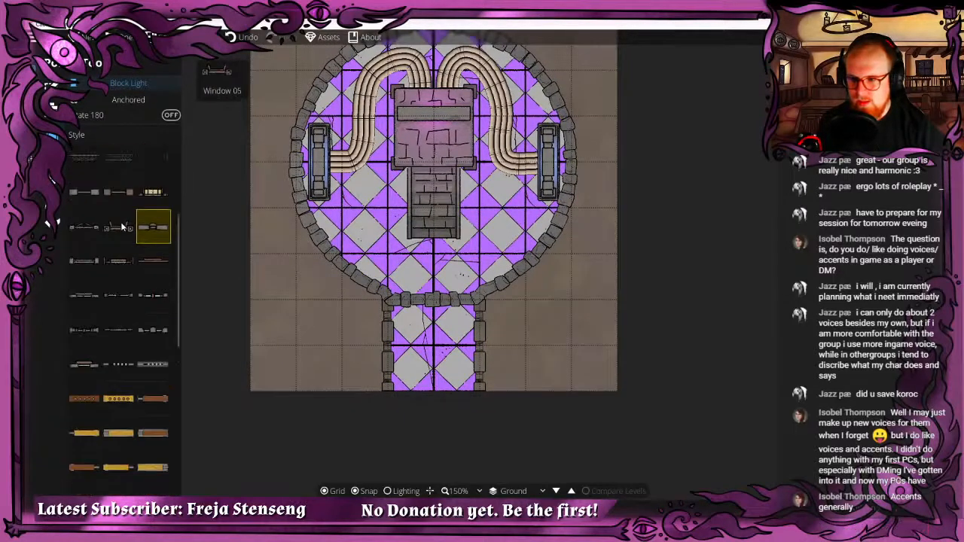
left_click(117, 161)
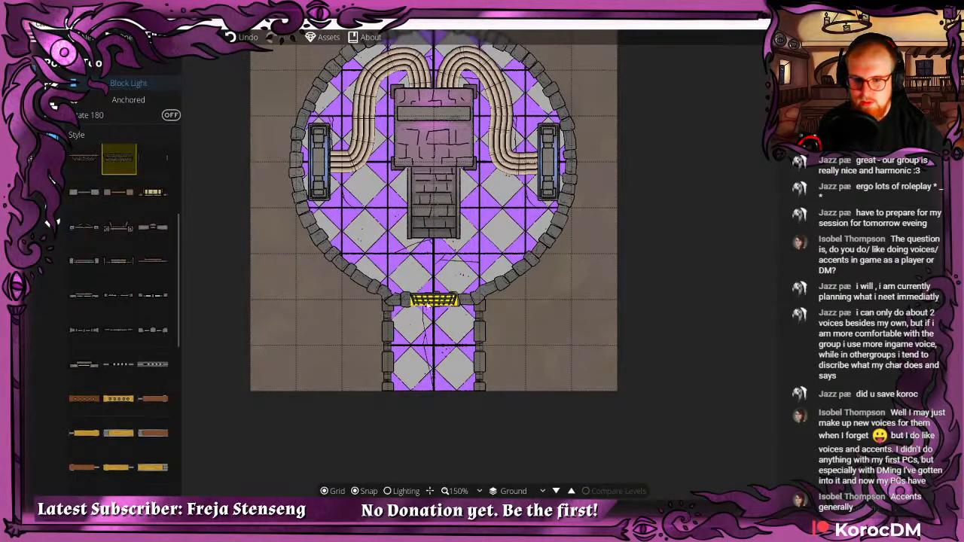
left_click(435, 307)
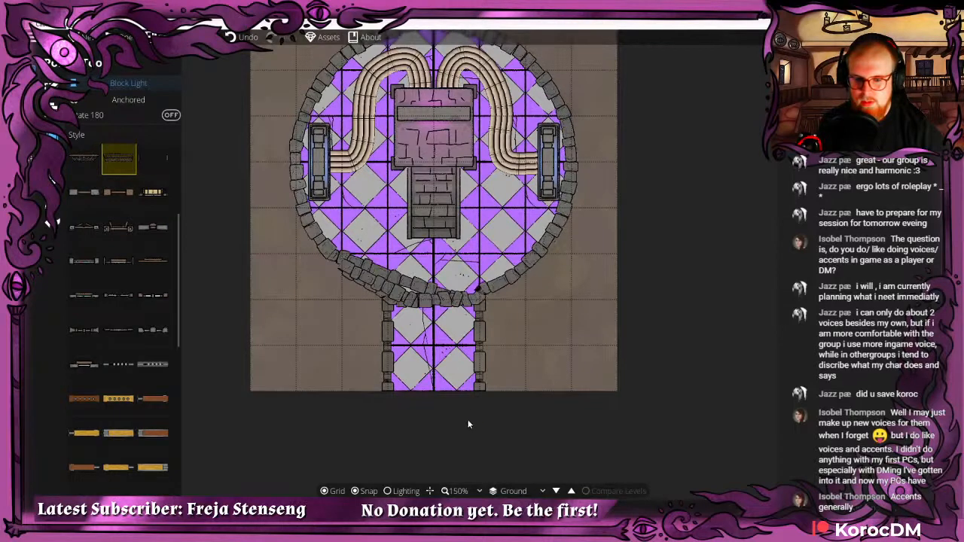
scroll(432, 290, "up", 3)
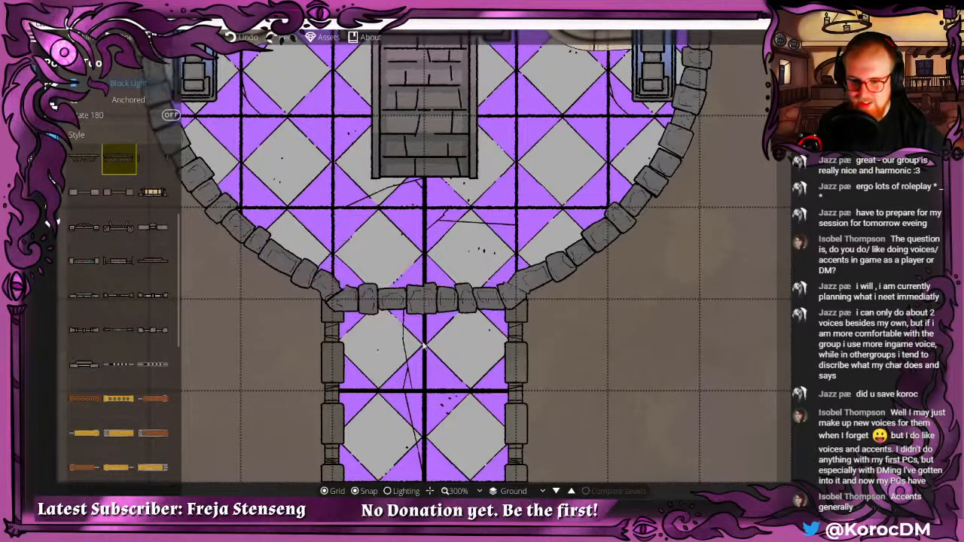
key("ctrl+z")
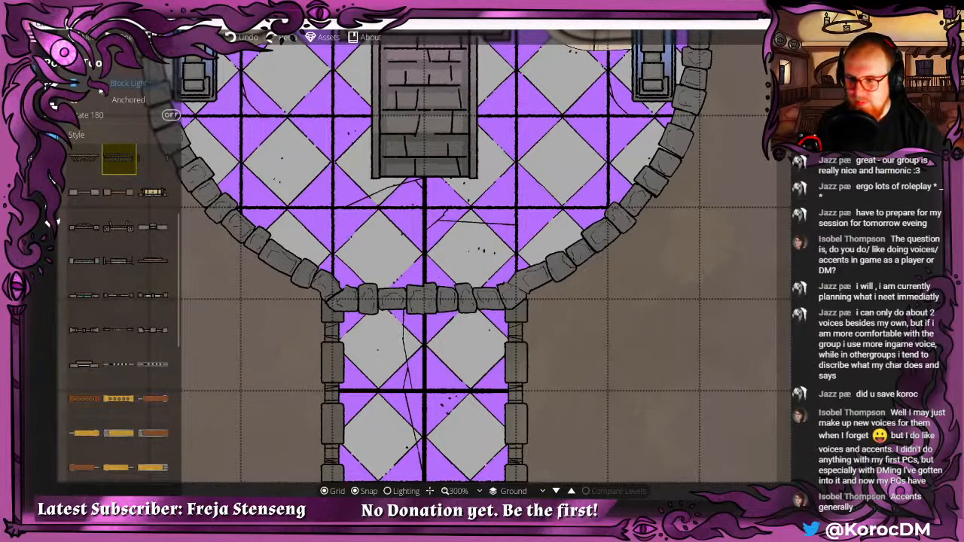
Try the portal style with only two end posts at both corridor entrance corners and along the wall between them.
left_click(153, 159)
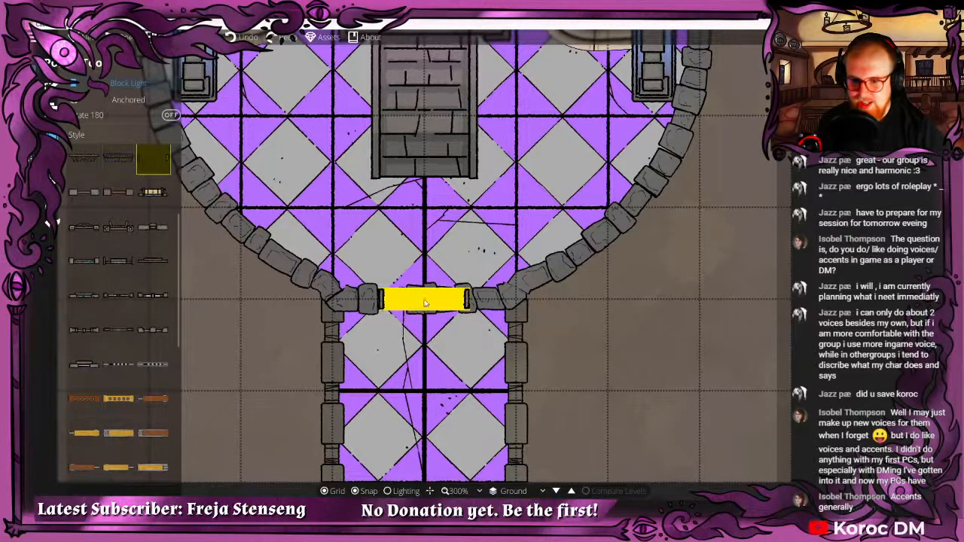
key("ctrl+y")
key("ctrl+z")
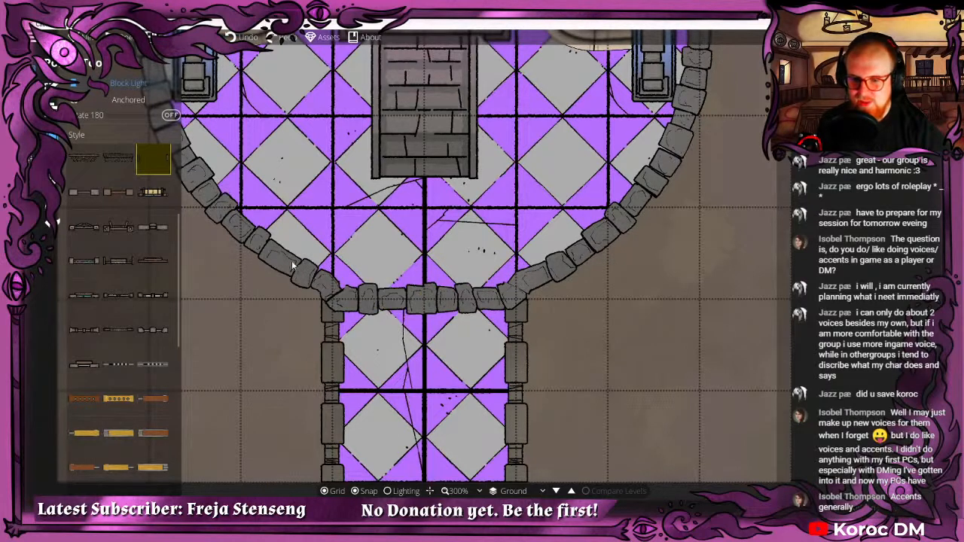
left_click(332, 299)
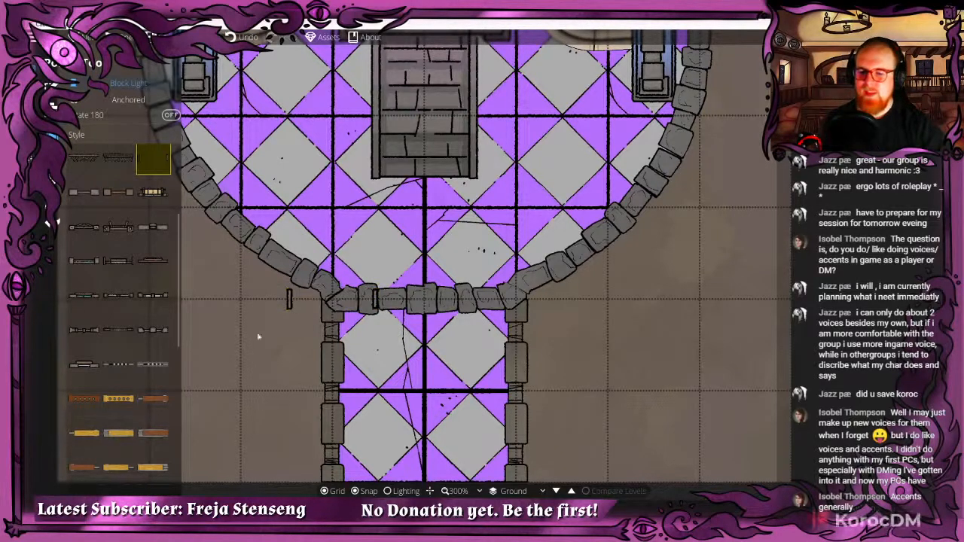
left_click(514, 299)
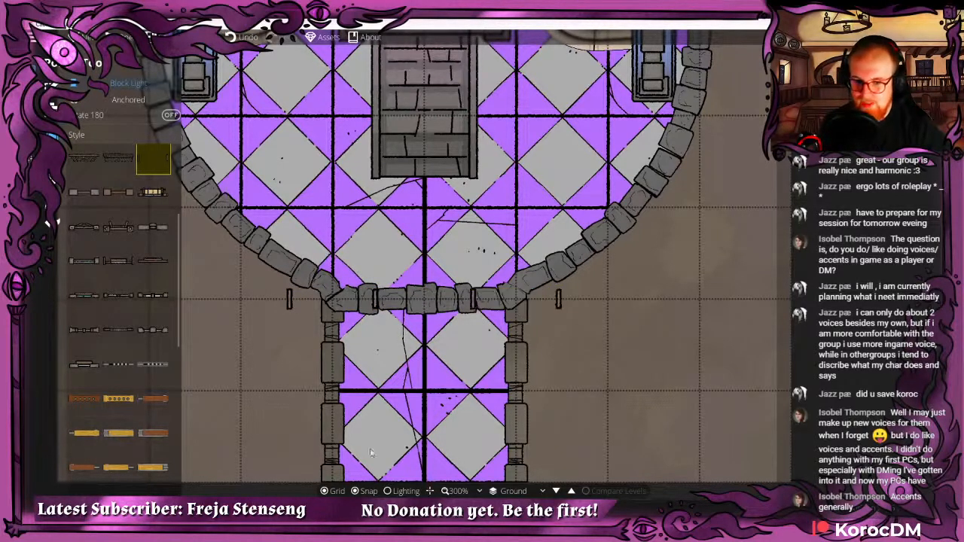
left_click(380, 301)
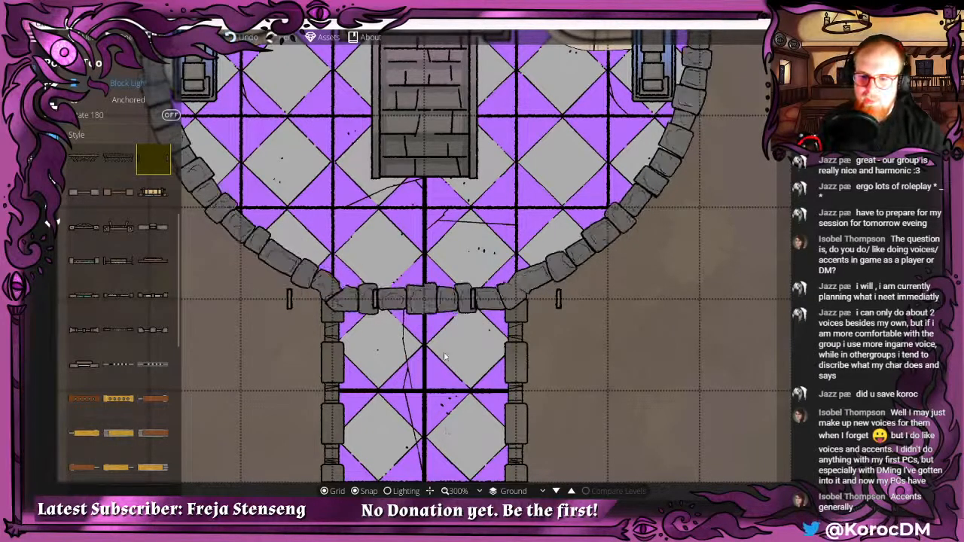
left_click(442, 303)
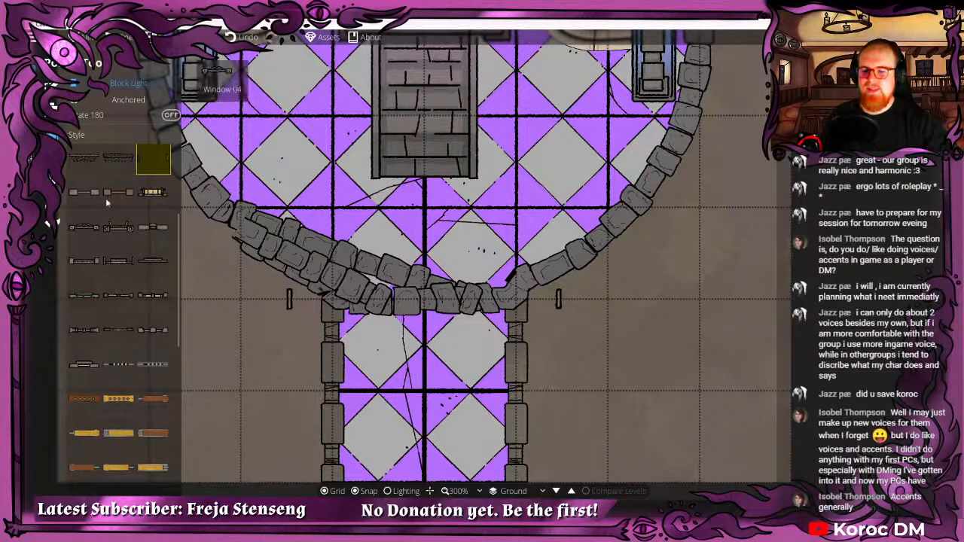
Edit the walls' points to clear the corner portals, turn snapping off, and repair the distorted southwest stretch of the round wall.
left_click(54, 104)
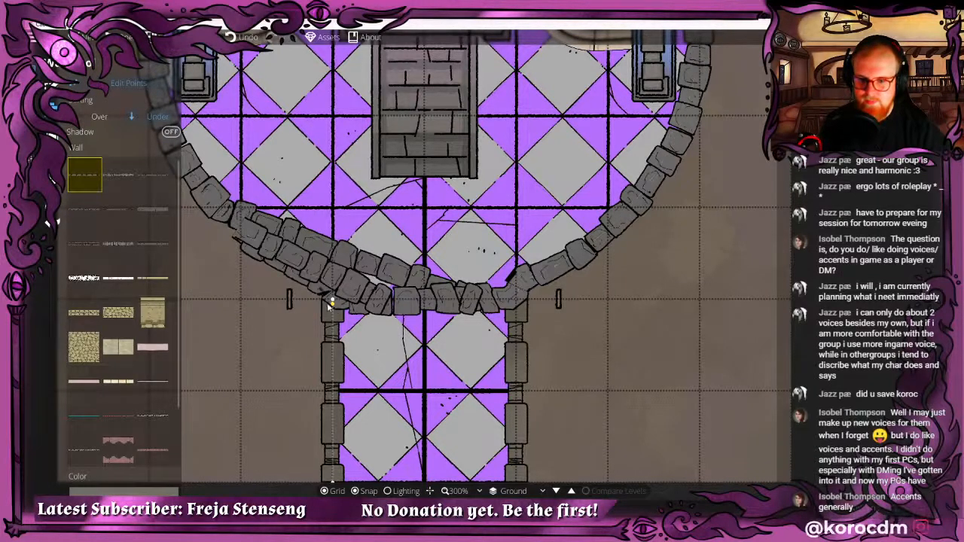
left_click(517, 301)
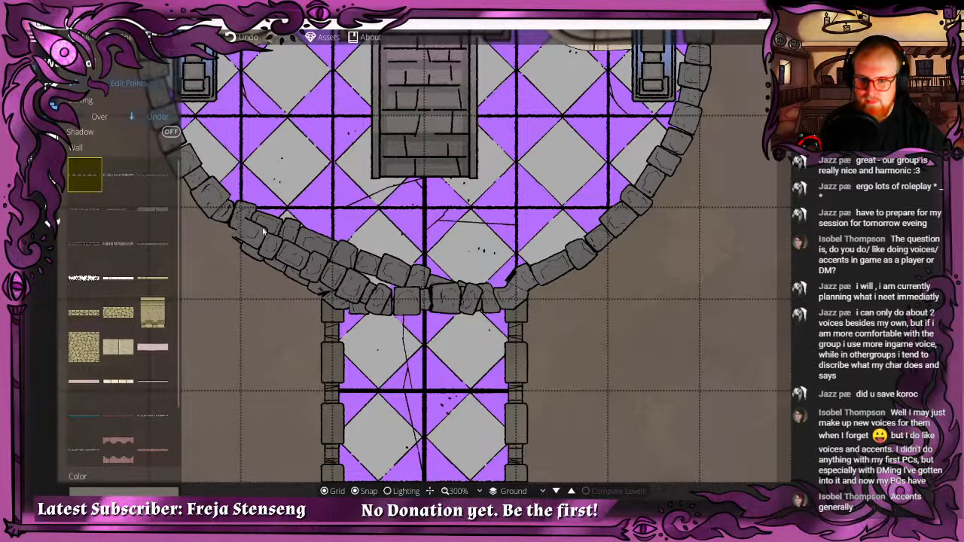
left_click_drag(239, 234, 265, 248)
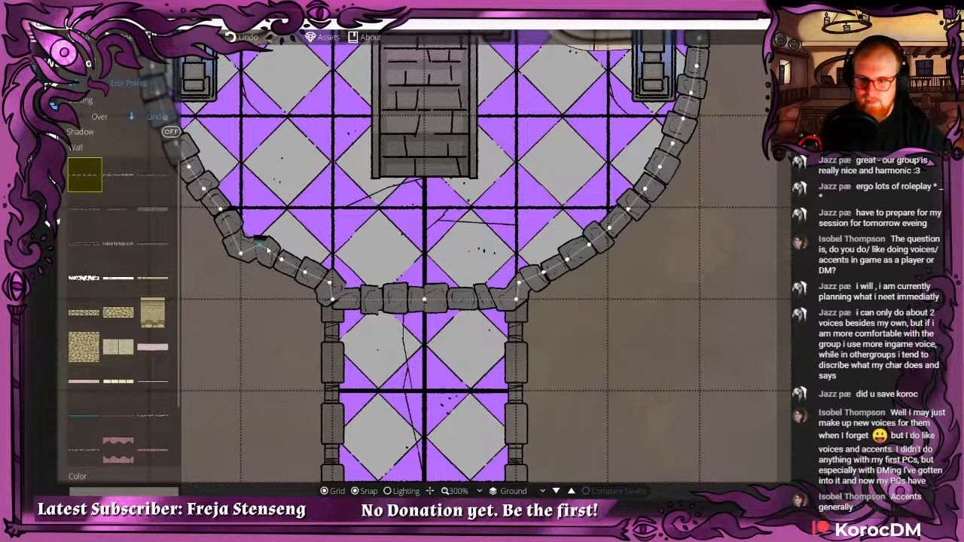
key("ctrl+z")
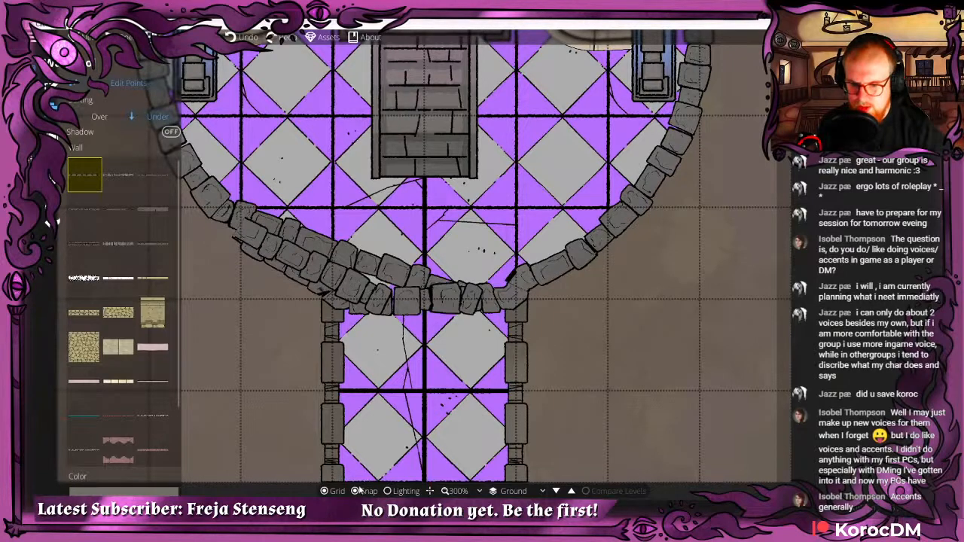
left_click(359, 489)
right_click(238, 225)
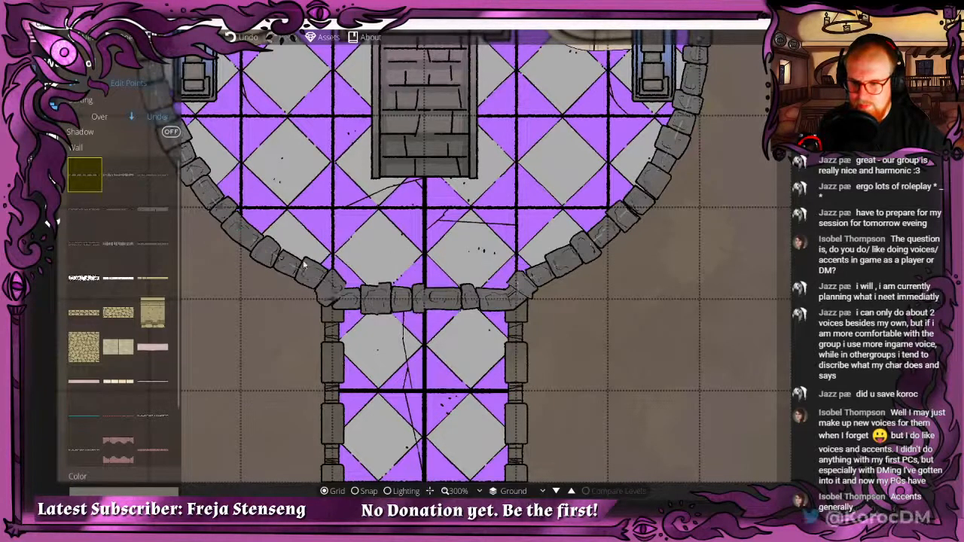
Place the barred portal in the middle of the entrance wall, undo it, and place it again with Rotate 180 on.
left_click(54, 136)
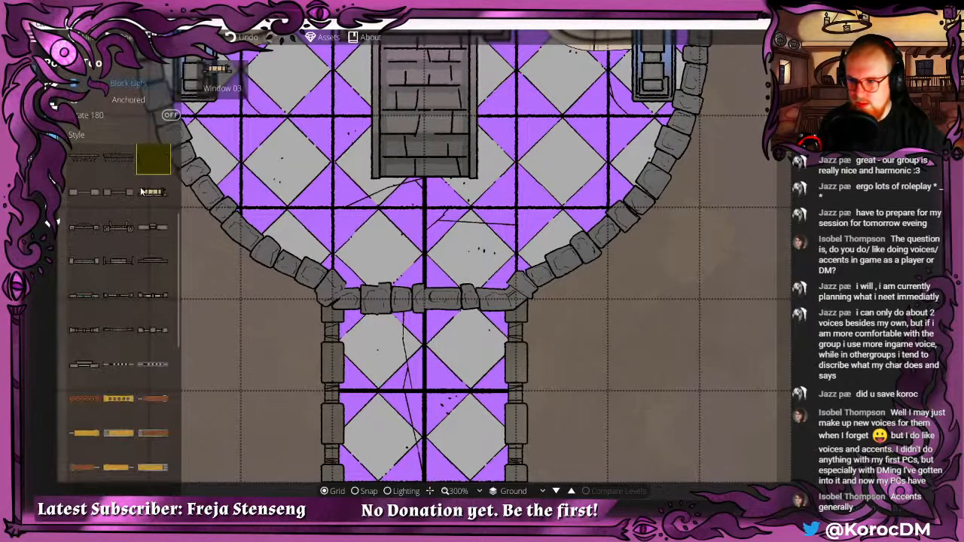
left_click(119, 158)
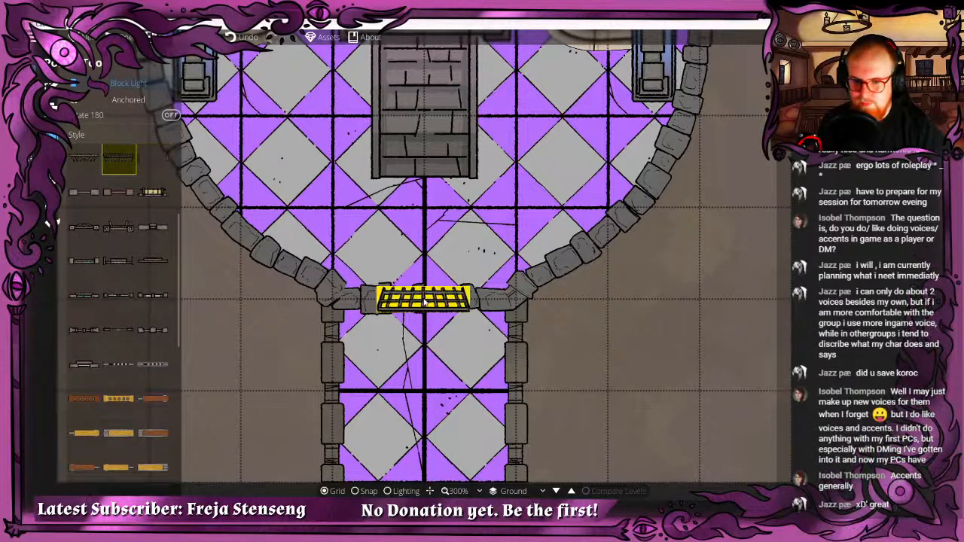
left_click(426, 303)
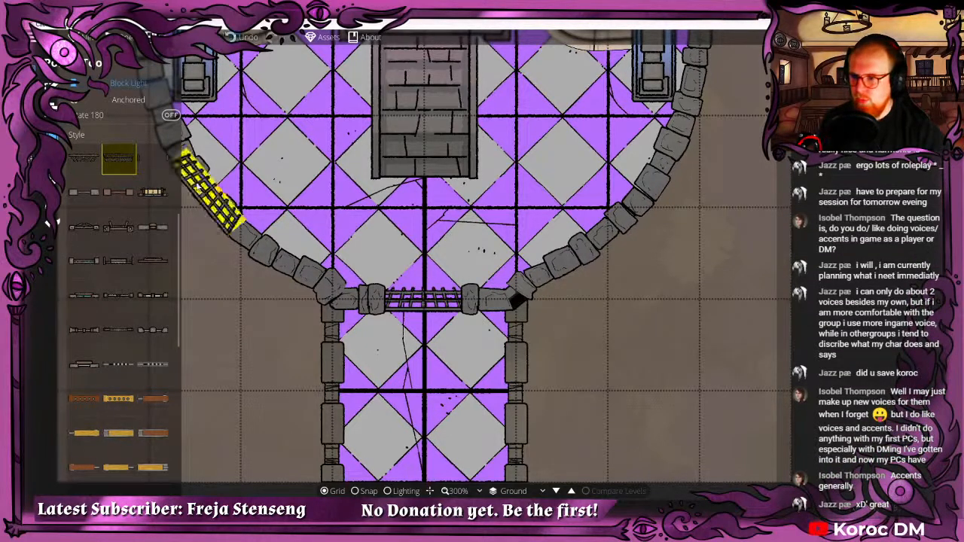
key("ctrl+z")
left_click(119, 115)
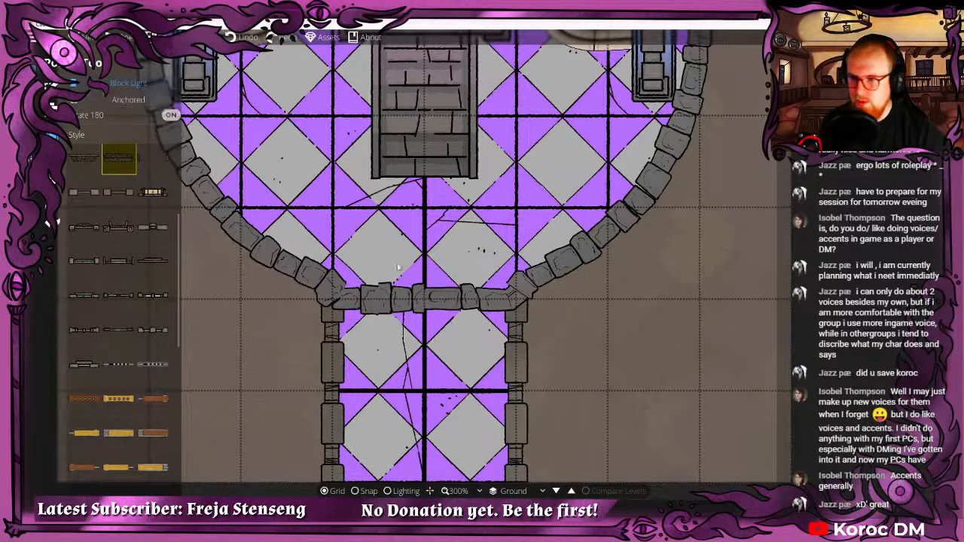
left_click(423, 304)
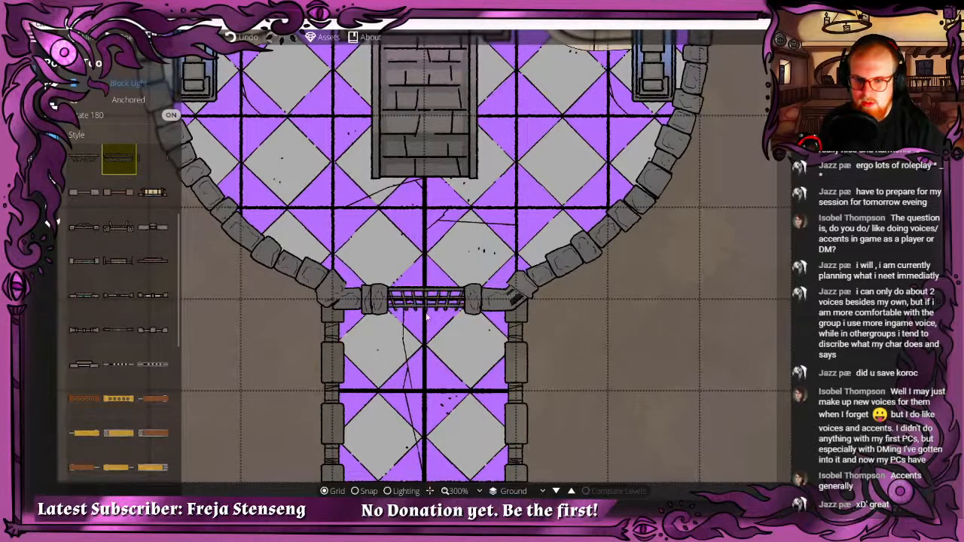
scroll(452, 364, "down", 4)
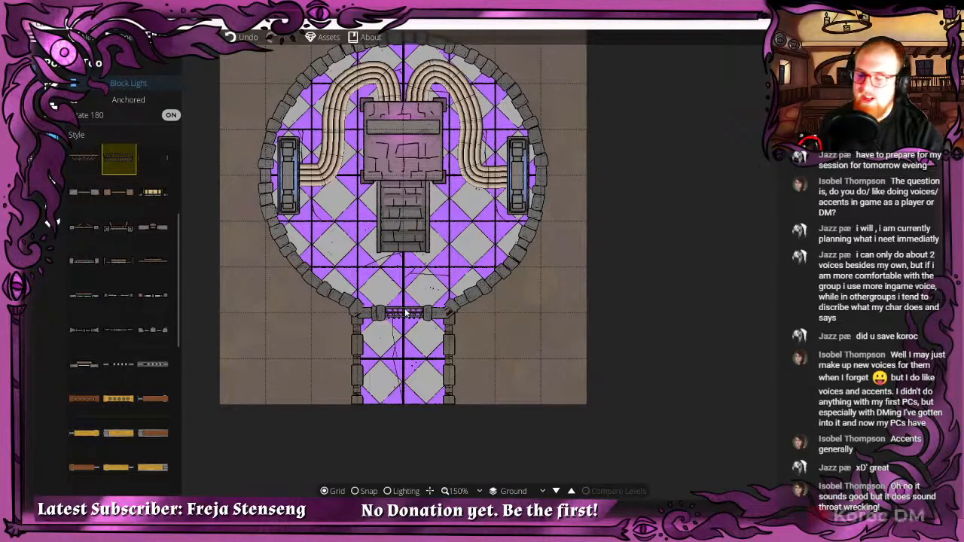
left_click_drag(472, 368, 495, 311)
scroll(162, 357, "down", 3)
scroll(138, 306, "up", 3)
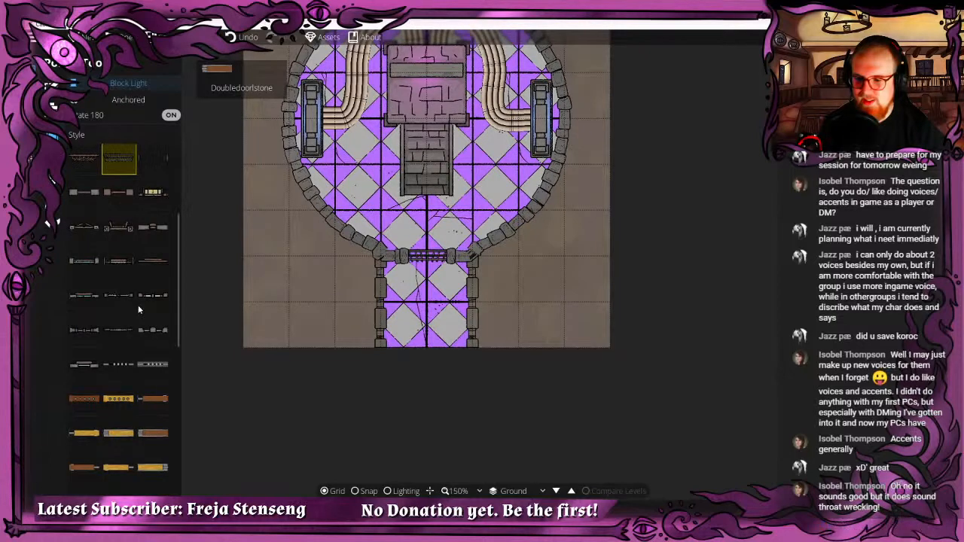
Place windows with snapping on around the circular room's stone wall, four mirrored on each half.
scroll(138, 306, "up", 1)
left_click(84, 305)
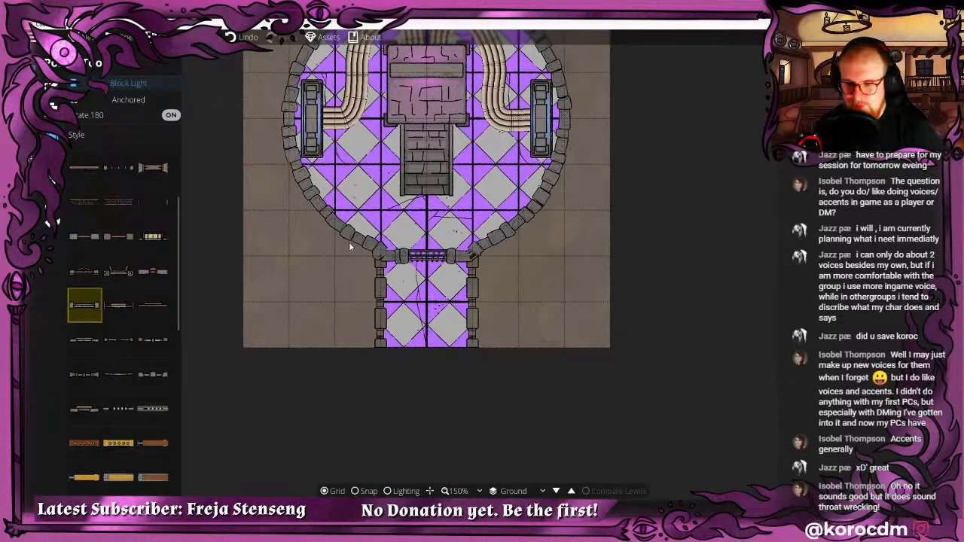
left_click_drag(350, 237, 345, 310)
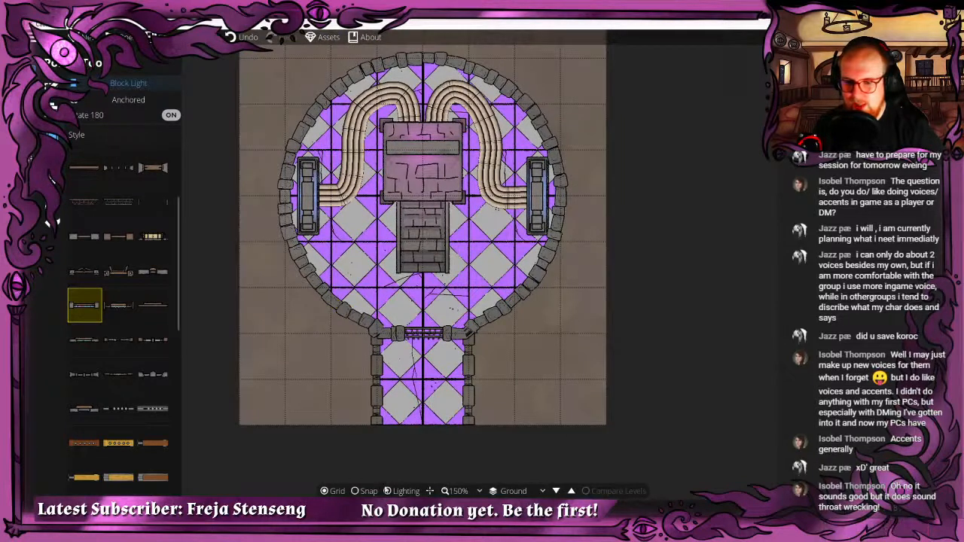
left_click(350, 317)
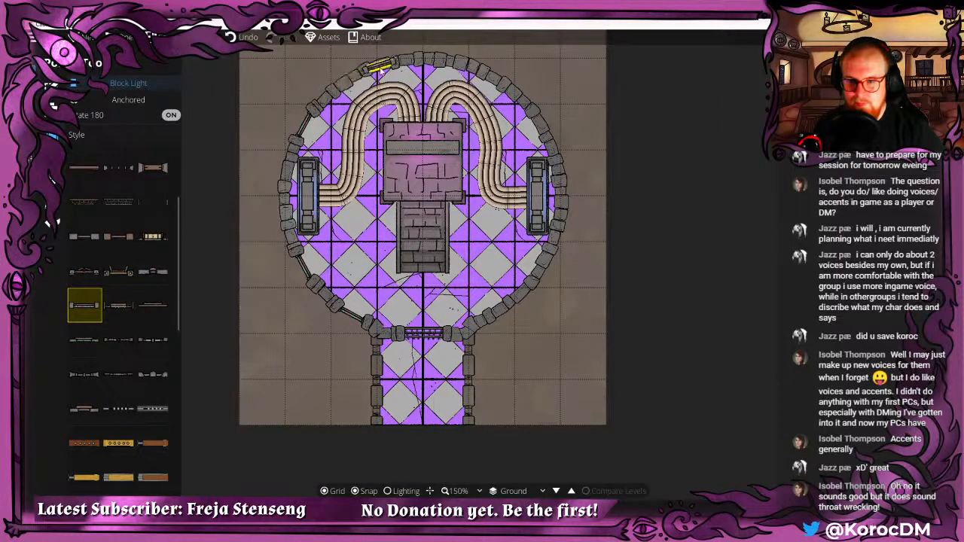
left_click(381, 71)
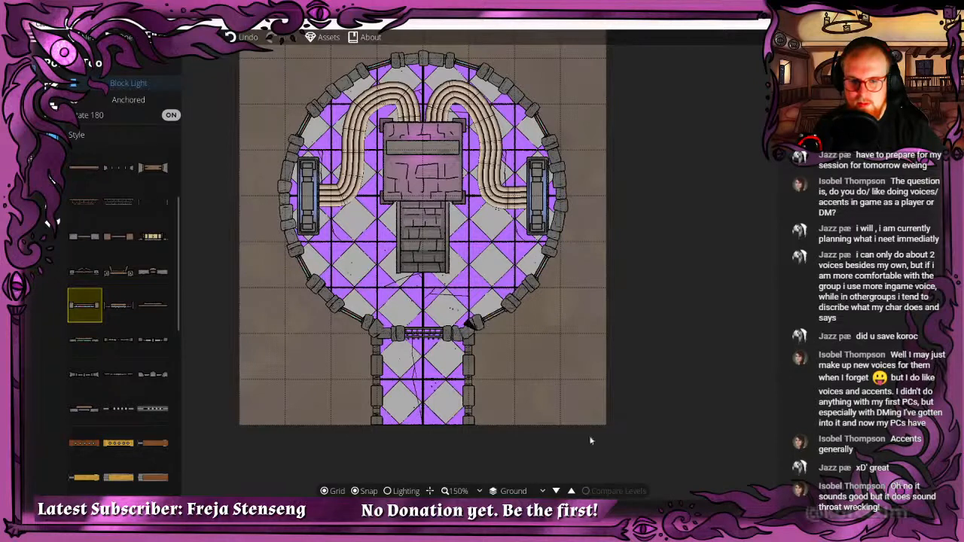
scroll(536, 257, "up", 2)
scroll(536, 258, "down", 2)
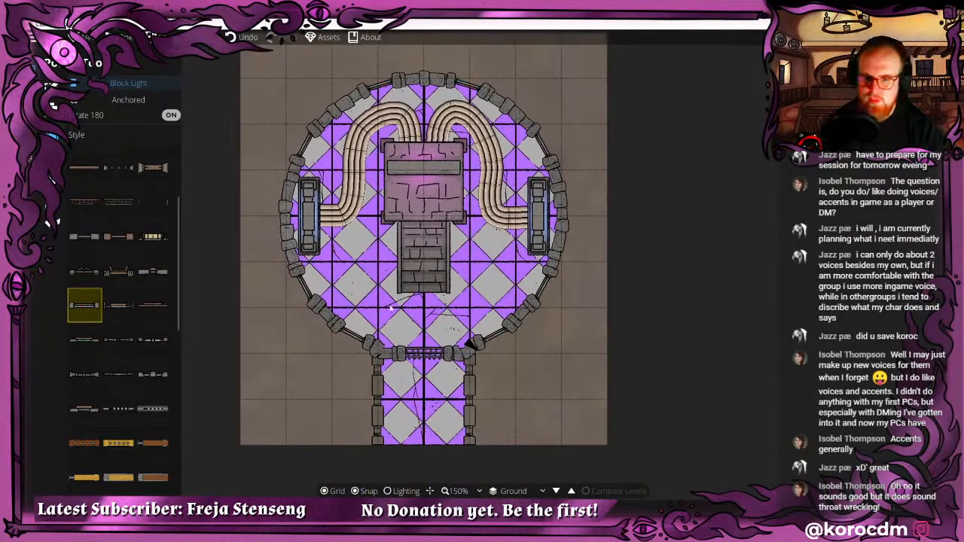
Try a different window style on the corridor's side walls, and undo the placed windows.
key("Down")
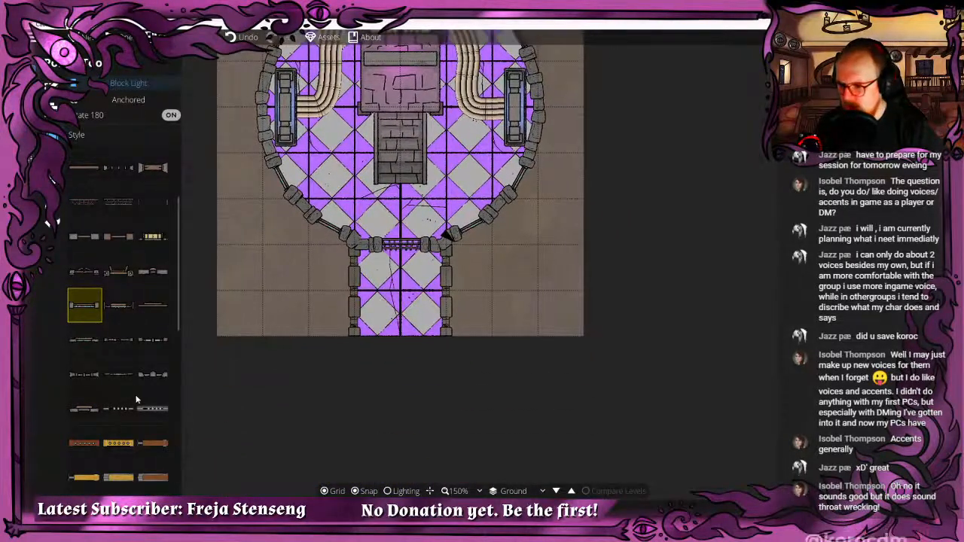
left_click(151, 376)
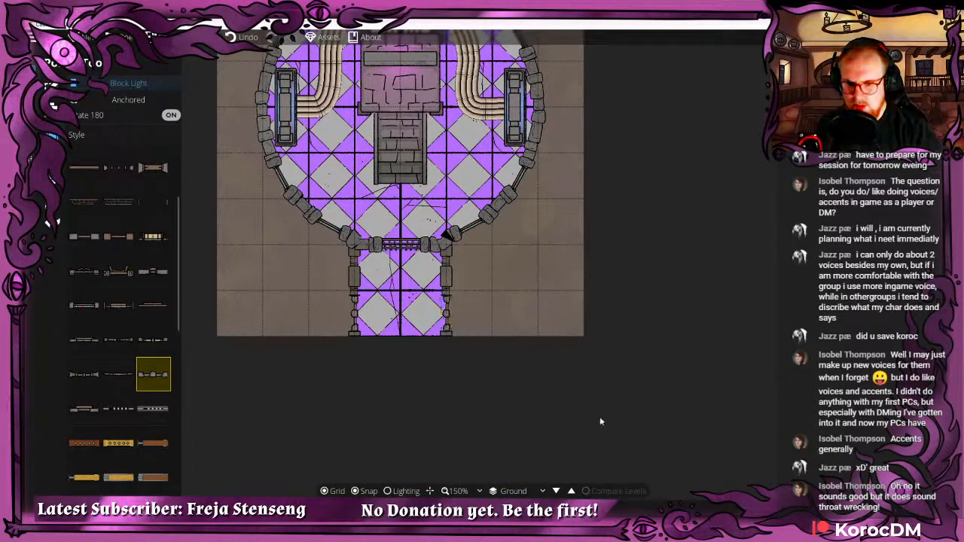
key("ctrl+z")
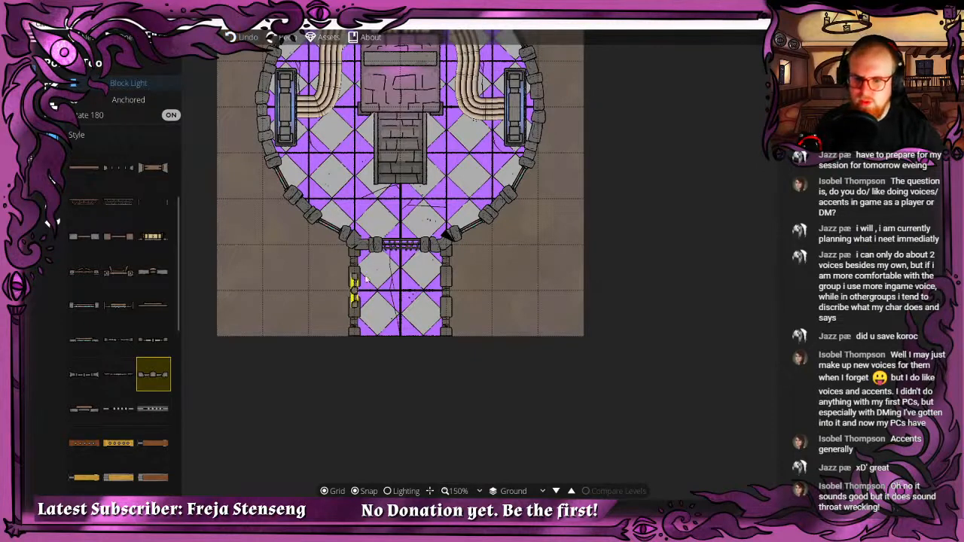
key("Up")
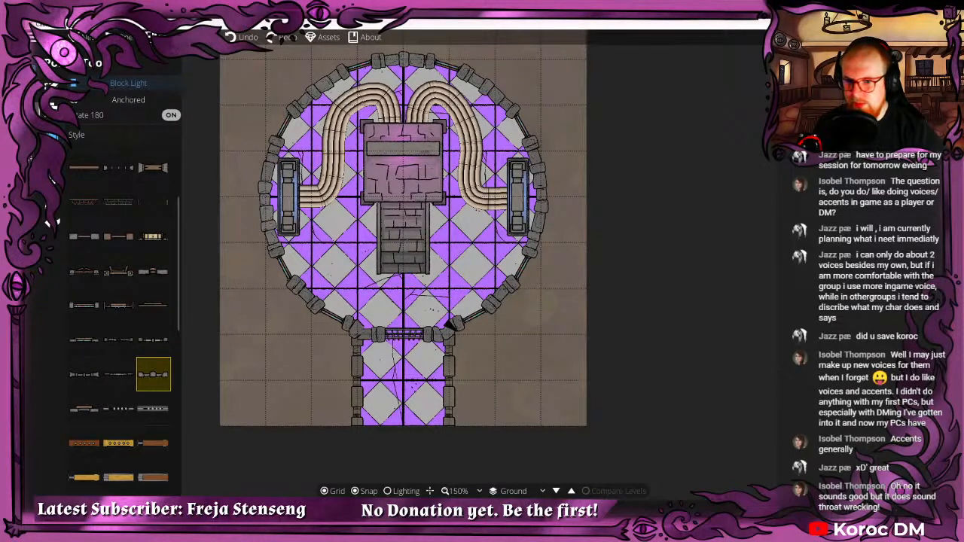
Place a dead tree object rotated to -15 at scale 1 in the map's lower-right corner.
left_click(23, 113)
left_click(90, 84)
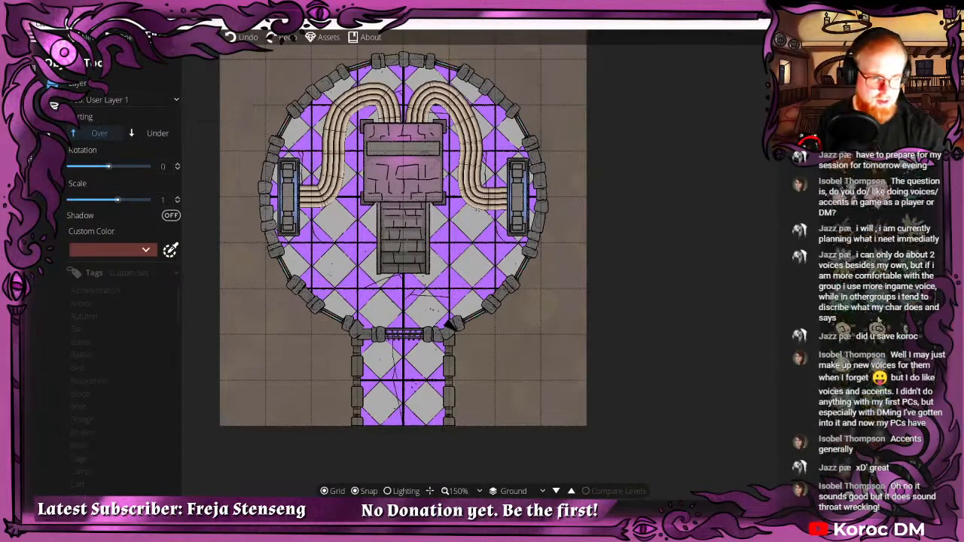
scroll(878, 320, "down", 2)
left_click(878, 277)
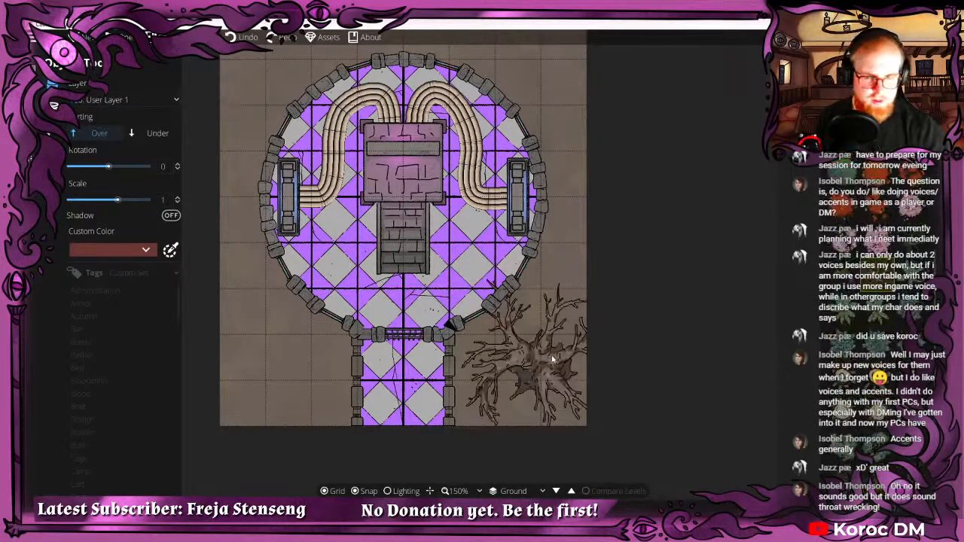
scroll(558, 369, "down", 1)
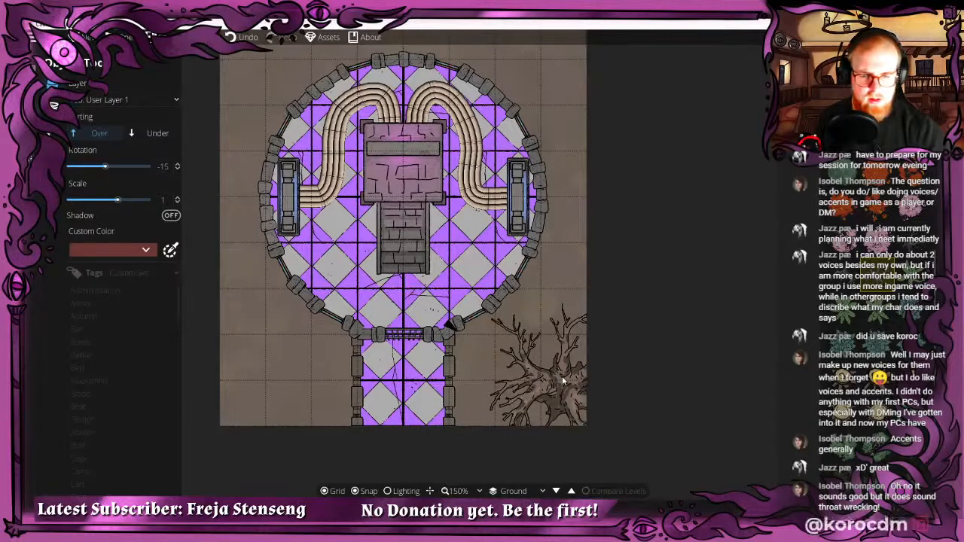
left_click(563, 381)
left_click_drag(380, 258, 398, 289)
scroll(403, 277, "down", 1)
scroll(550, 95, "up", 1)
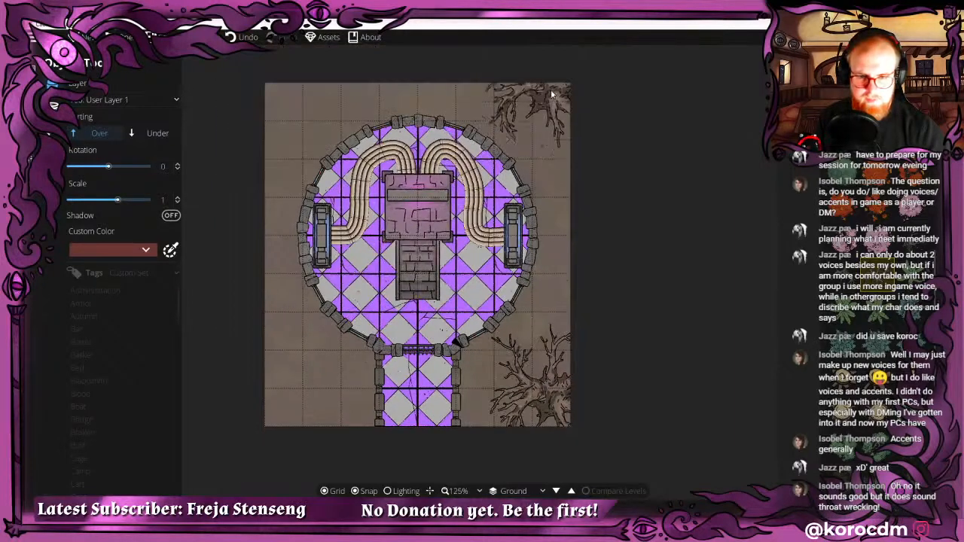
scroll(550, 95, "down", 1)
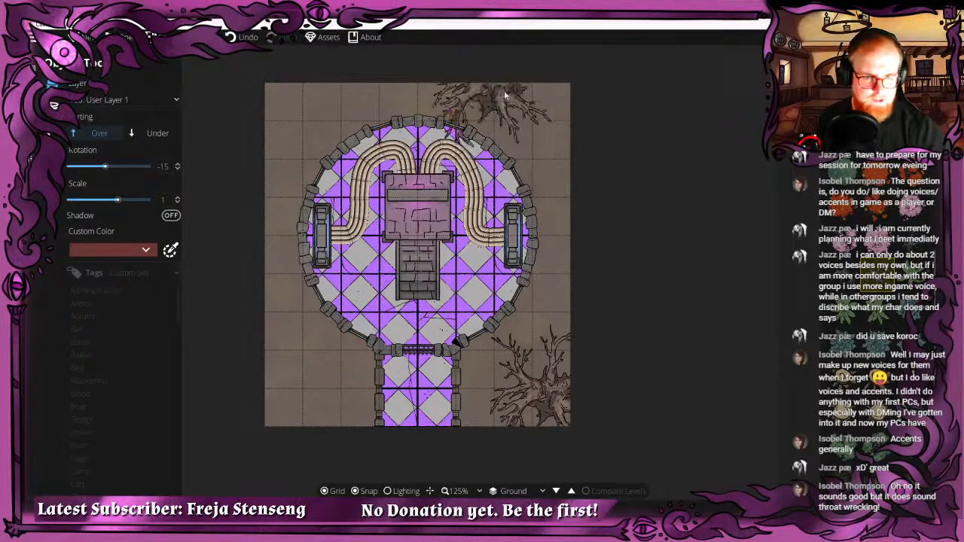
left_click(911, 240)
scroll(520, 117, "up", 2)
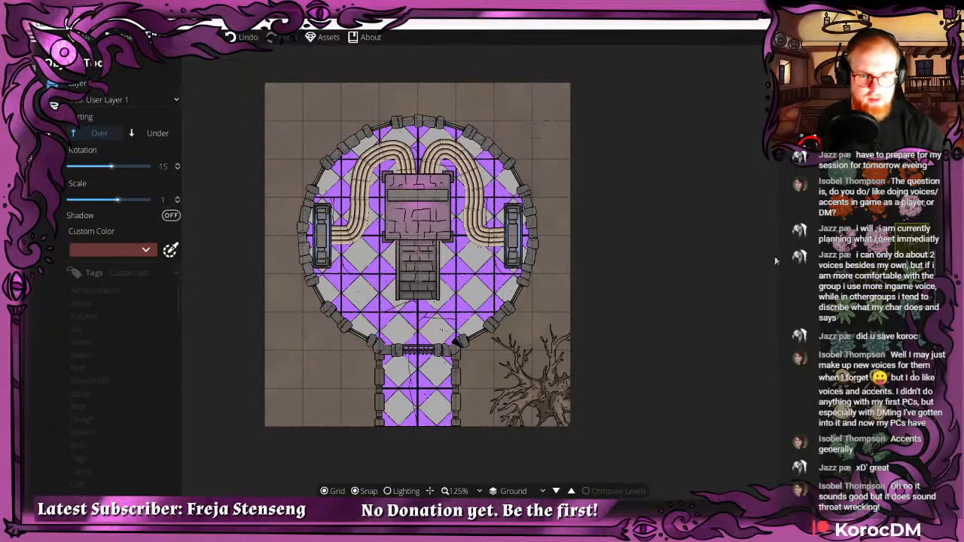
scroll(531, 121, "down", 5)
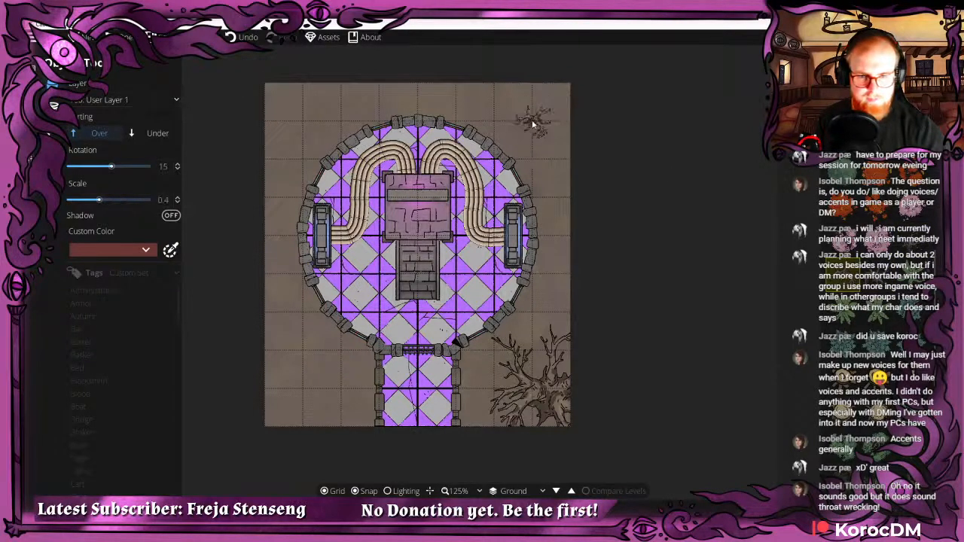
scroll(533, 123, "up", 2)
scroll(532, 123, "down", 1)
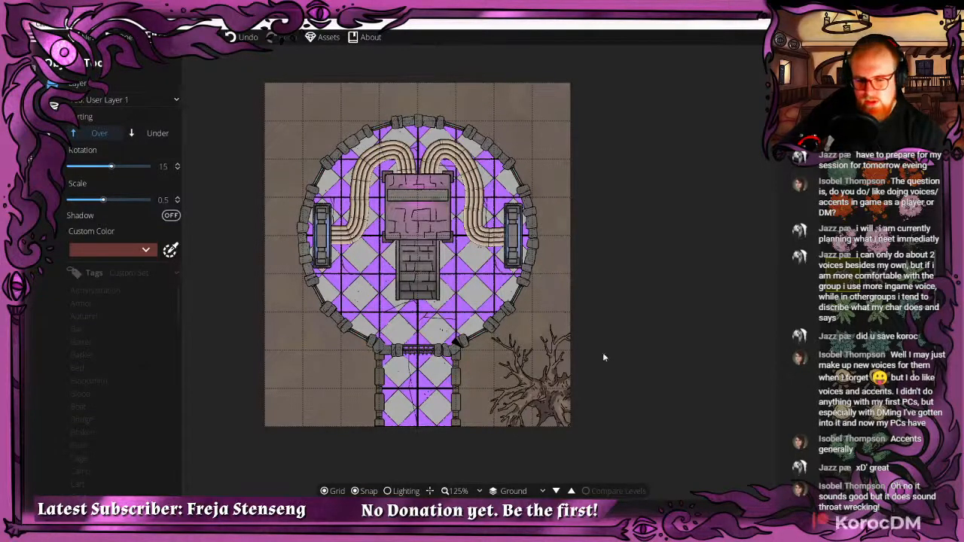
Set up the Wall Tool with the Cobble wall style, with snapping and Edit Points turned off.
left_click(35, 68)
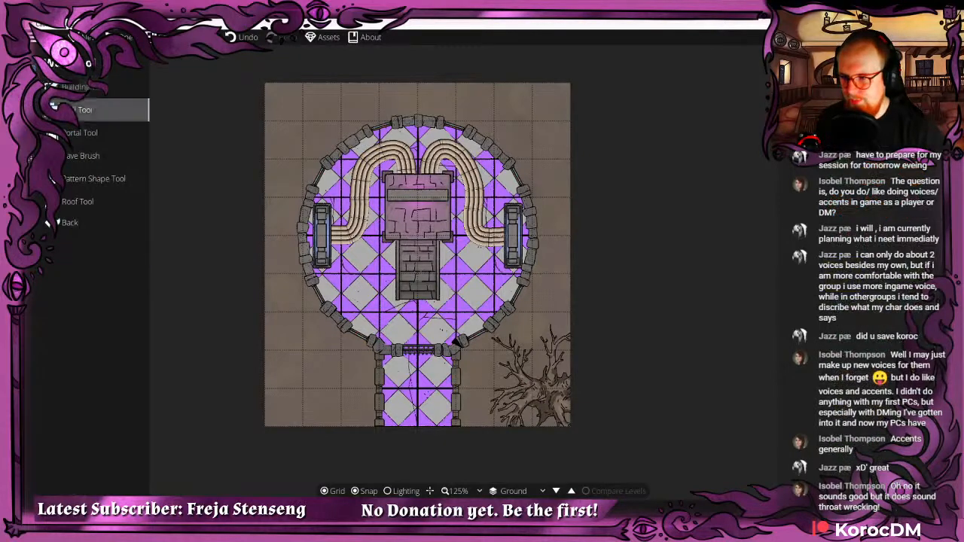
left_click(90, 108)
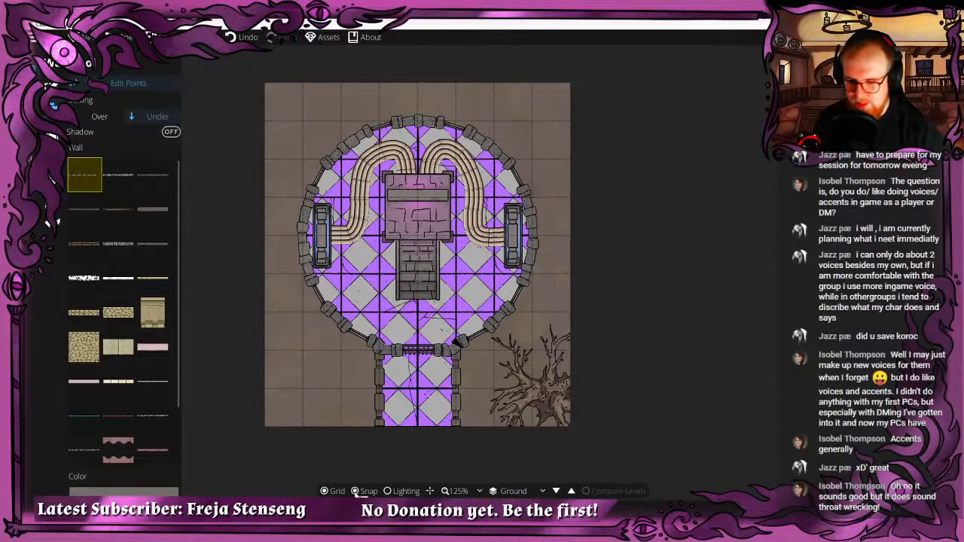
left_click(144, 175)
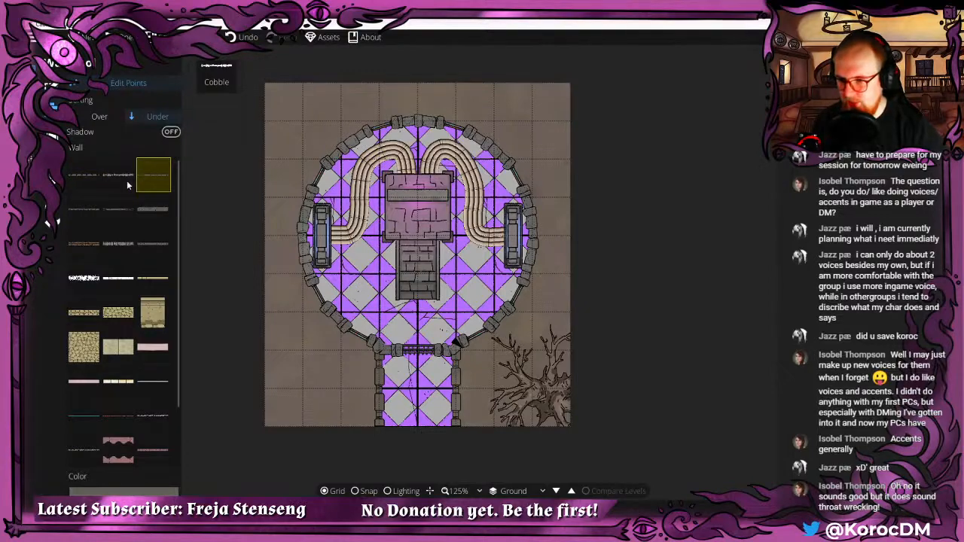
left_click(119, 175)
scroll(455, 408, "up", 5)
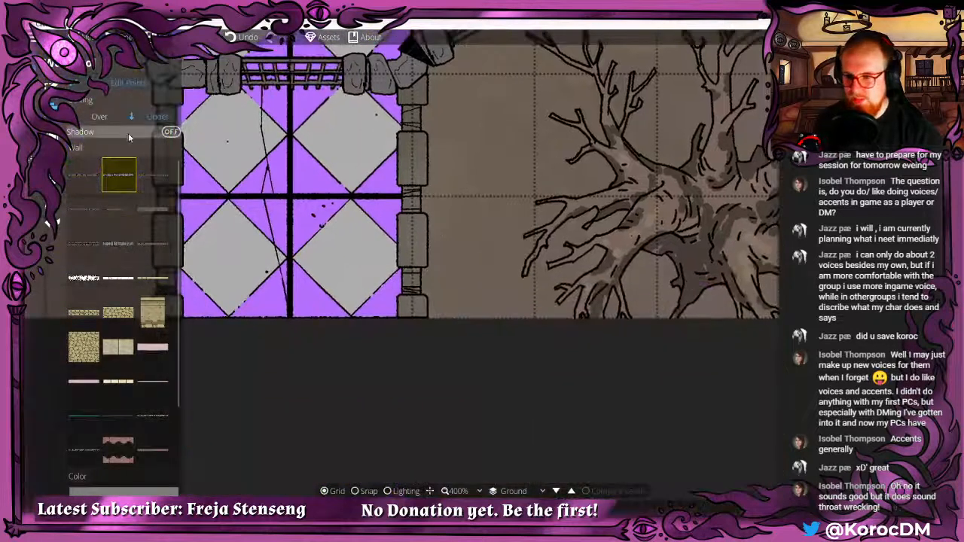
left_click(113, 88)
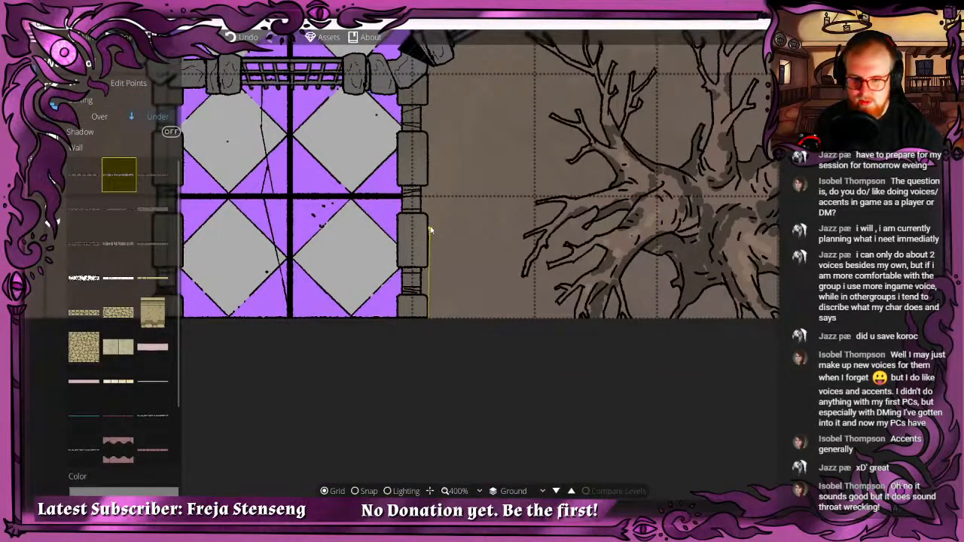
Try a separate Cobble wall along the outer edge of the corridor's right wall, and undo it.
left_click(426, 67)
right_click(425, 67)
left_click_drag(478, 86, 464, 176)
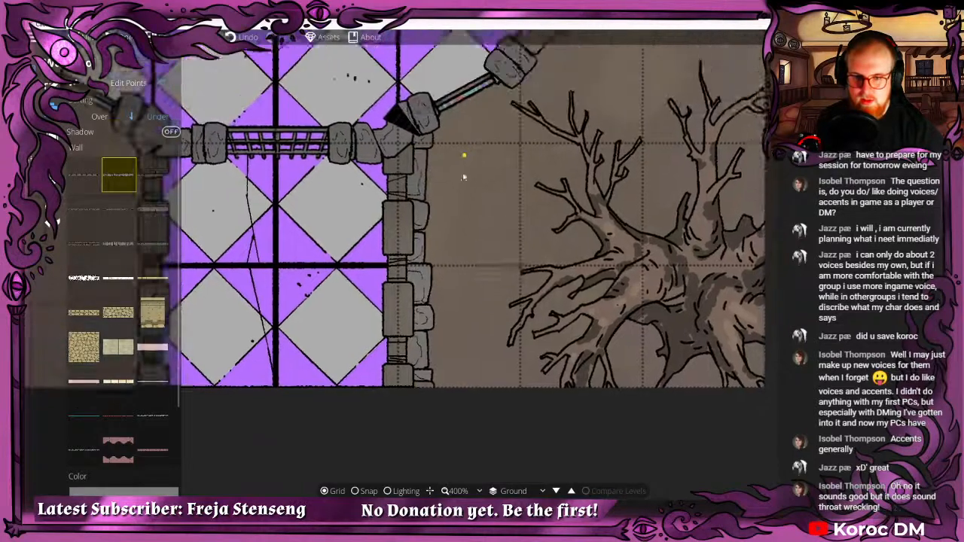
scroll(464, 177, "down", 3)
left_click_drag(463, 224, 409, 279)
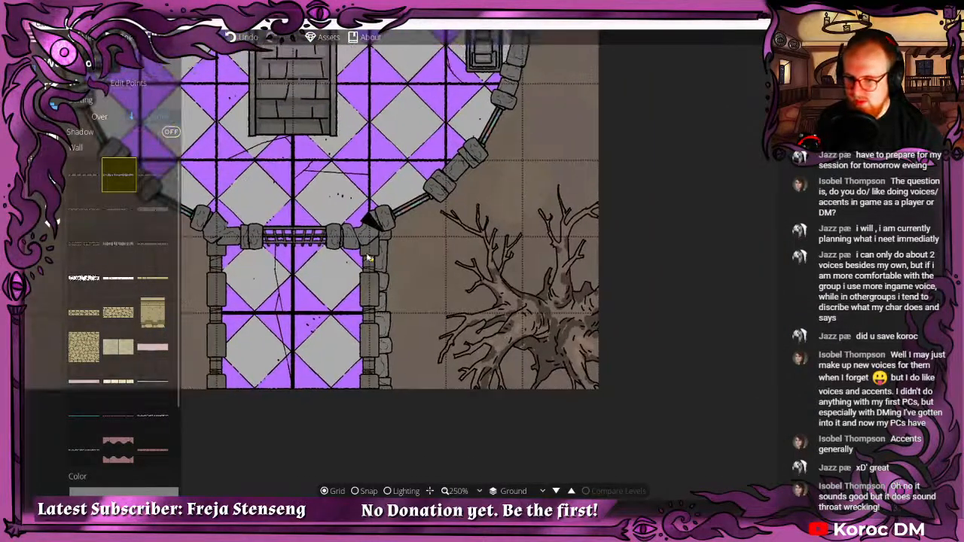
key("ctrl+z")
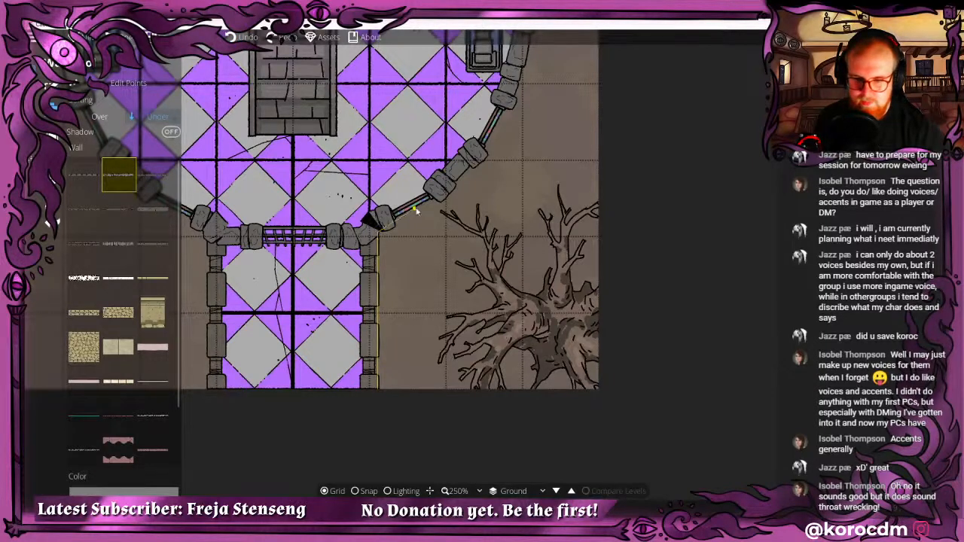
Trace a Cobble wall from the corridor's lower-right end up along the outside of the circular room's right half.
left_click(440, 192)
left_click_drag(439, 191, 458, 287)
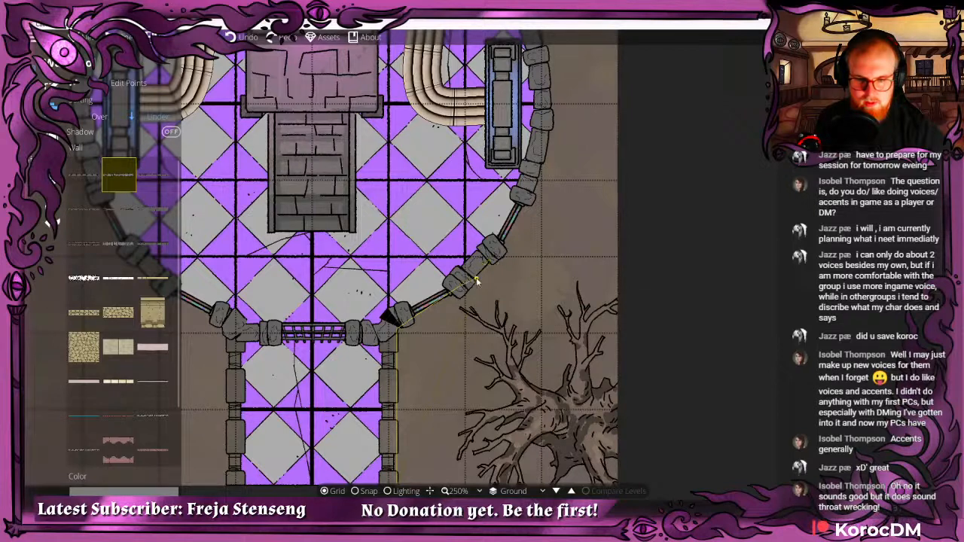
left_click(525, 200)
left_click_drag(526, 199, 534, 273)
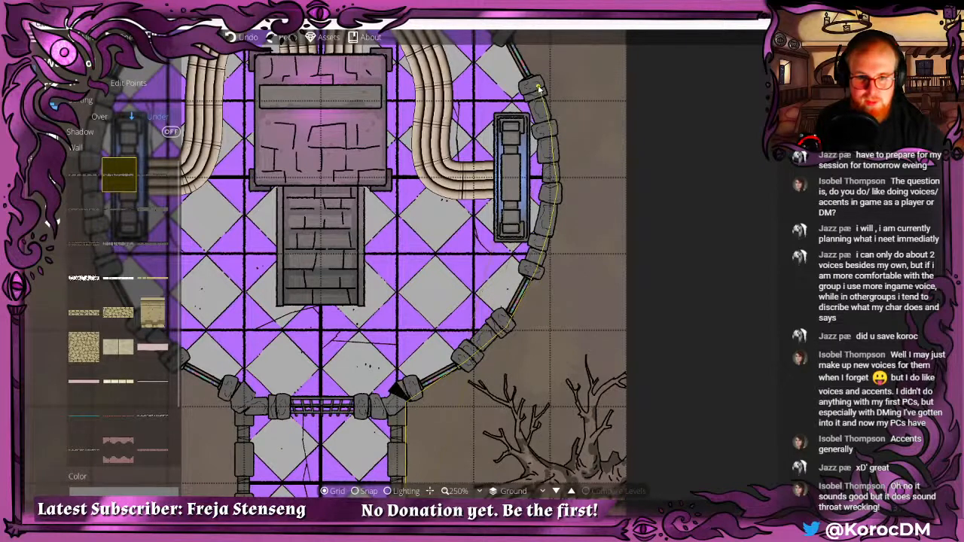
left_click(537, 80)
left_click_drag(537, 80, 607, 242)
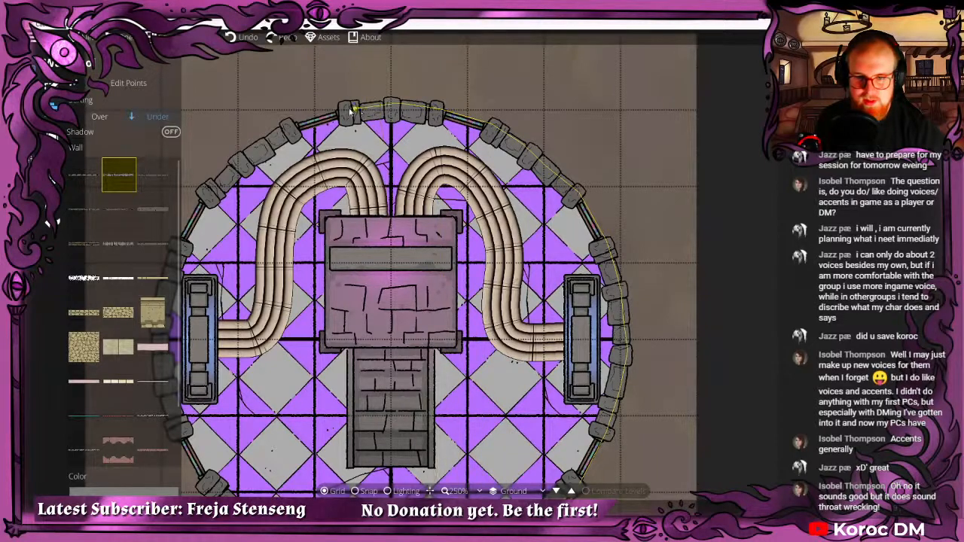
Continue the Cobble wall around the circular room's upper-left arc and down its left side.
left_click(288, 126)
left_click_drag(288, 126, 440, 105)
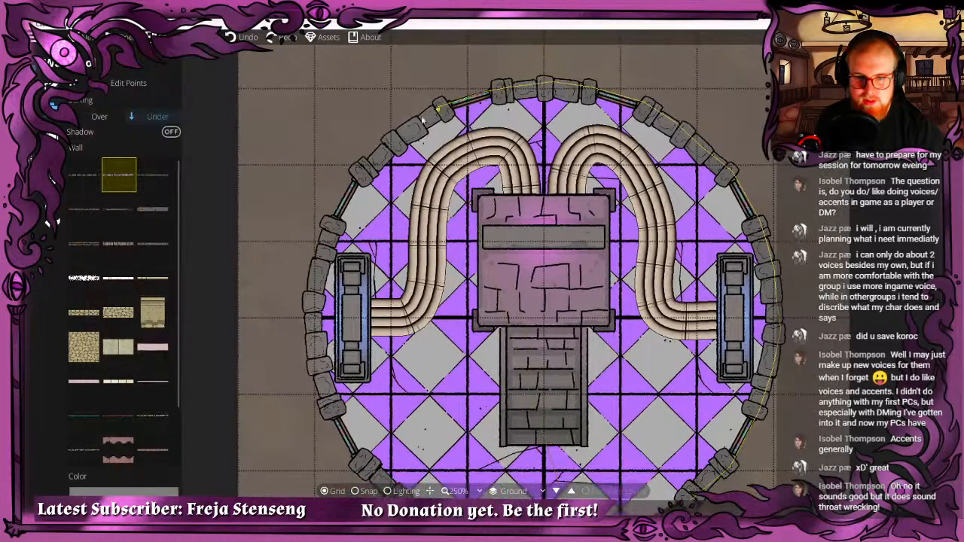
left_click(354, 170)
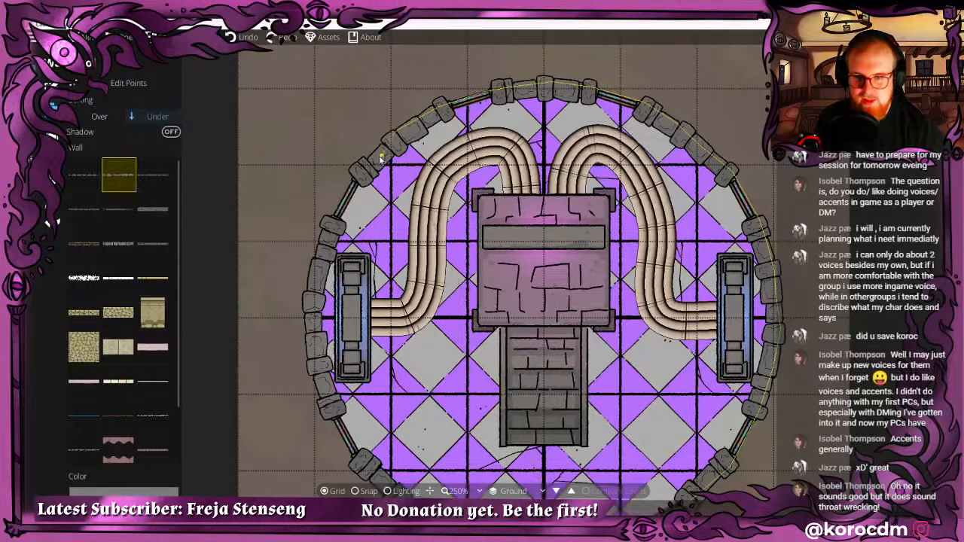
left_click_drag(352, 178, 393, 135)
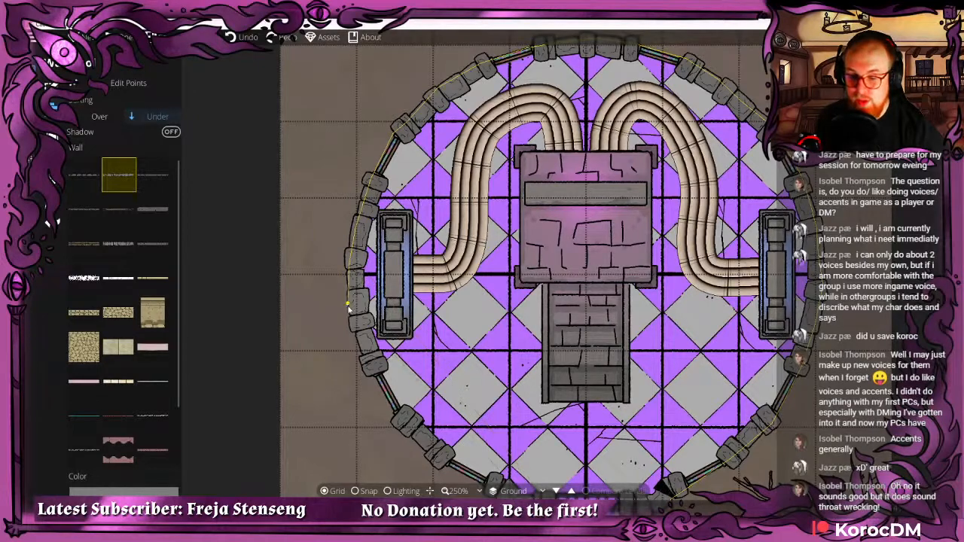
left_click_drag(363, 344, 366, 277)
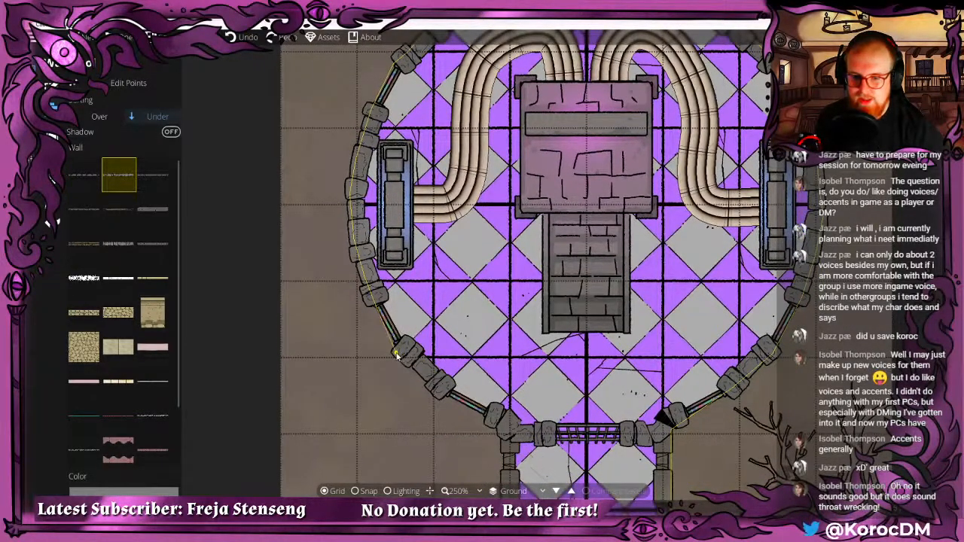
Finish the Cobble wall along the room's lower-left arc and the corridor's left wall to the map's bottom edge.
left_click(442, 395)
left_click_drag(441, 396, 392, 338)
left_click(445, 369)
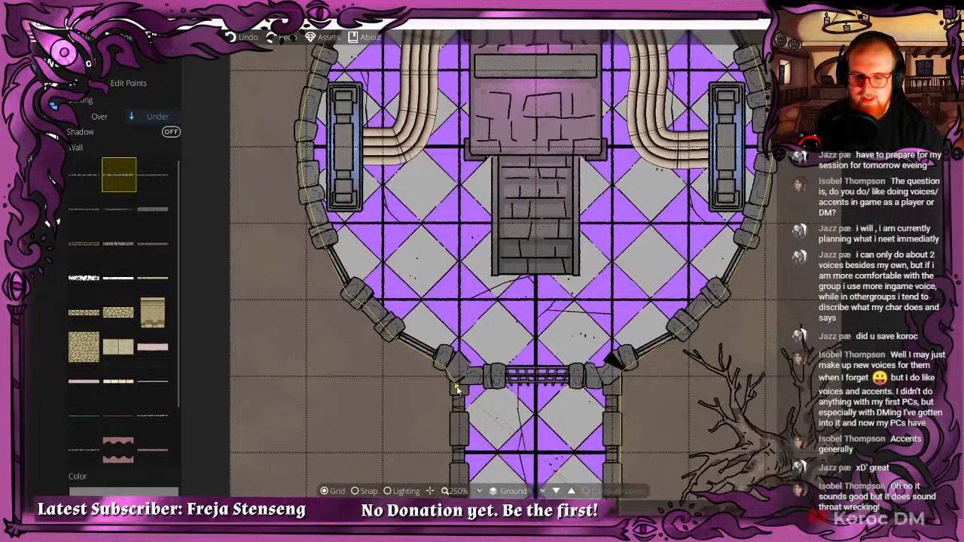
scroll(451, 382, "down", 3)
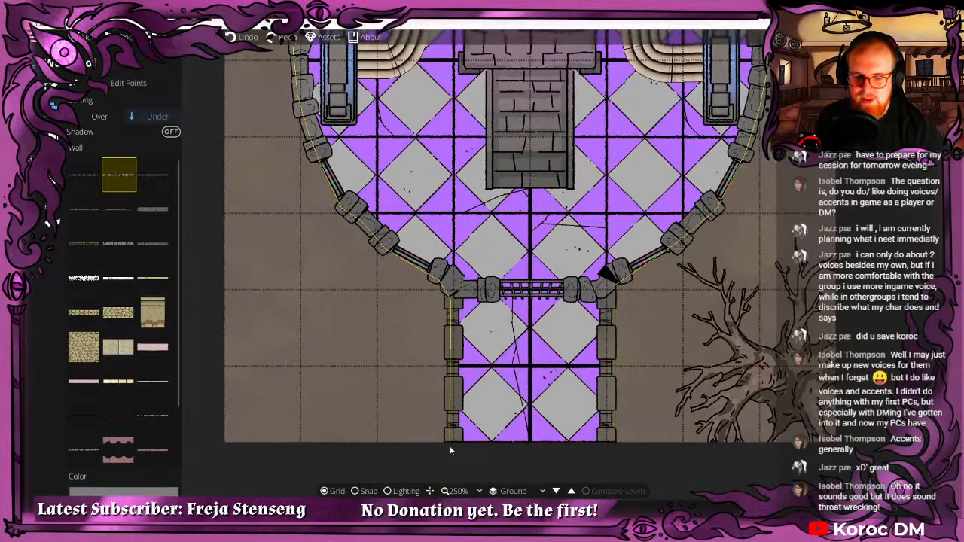
right_click(450, 451)
scroll(450, 451, "down", 5)
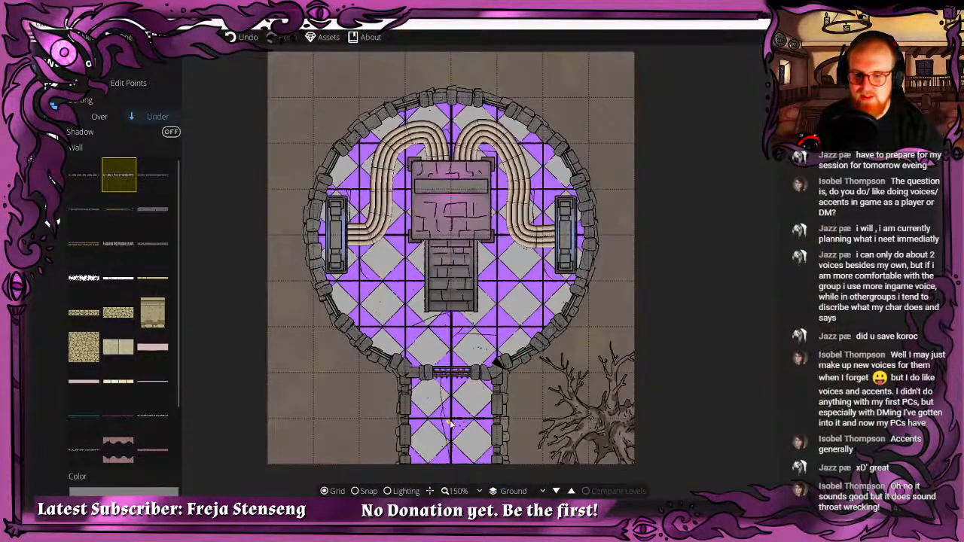
Reposition the outer Cobble wall's edit points along the corridor's left wall and at its junction with the circular room.
left_click_drag(450, 423, 413, 396)
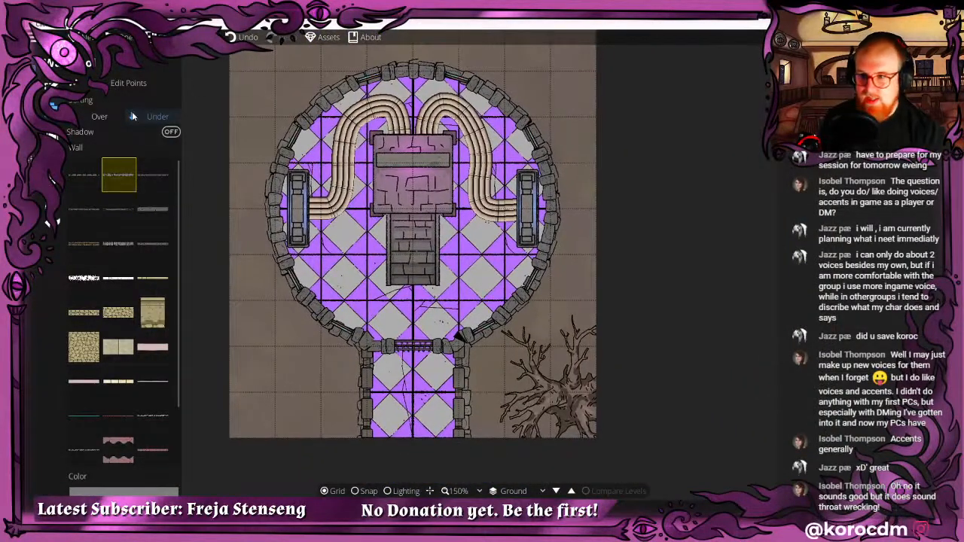
scroll(343, 434, "up", 6)
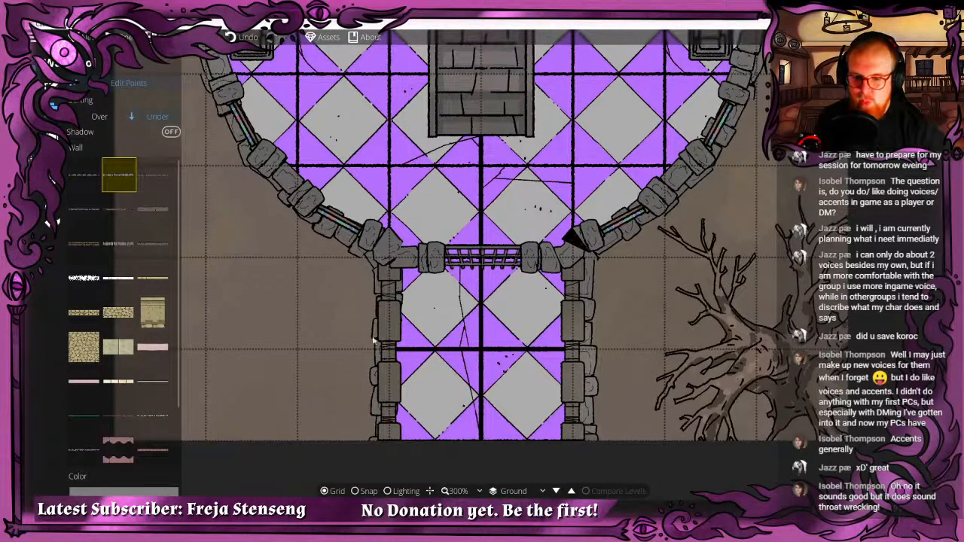
left_click(381, 259)
left_click_drag(382, 264, 380, 274)
left_click_drag(384, 434, 382, 438)
left_click_drag(355, 382, 421, 423)
left_click(381, 263)
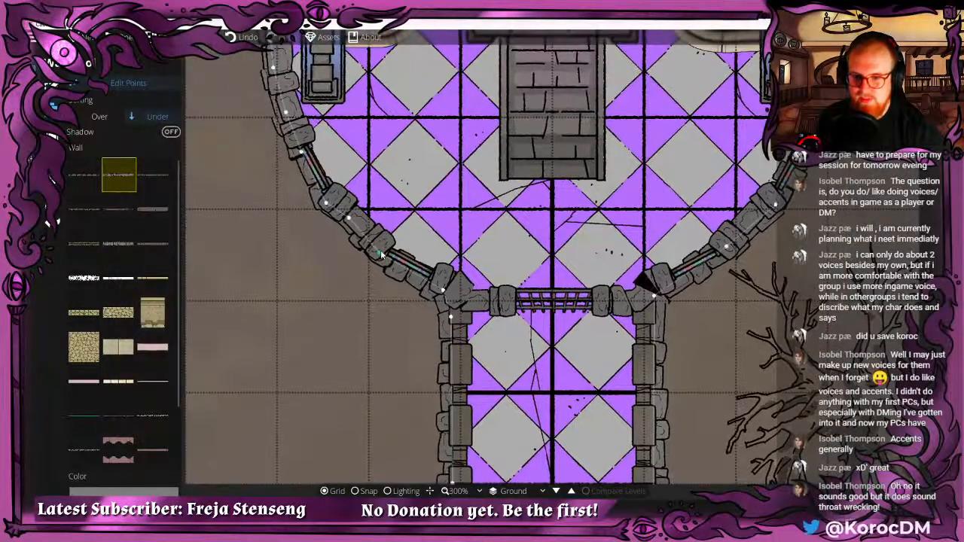
Adjust the outer Cobble wall's points along the room's lower-left arc and undo the removal of the window there.
left_click_drag(333, 208, 381, 252)
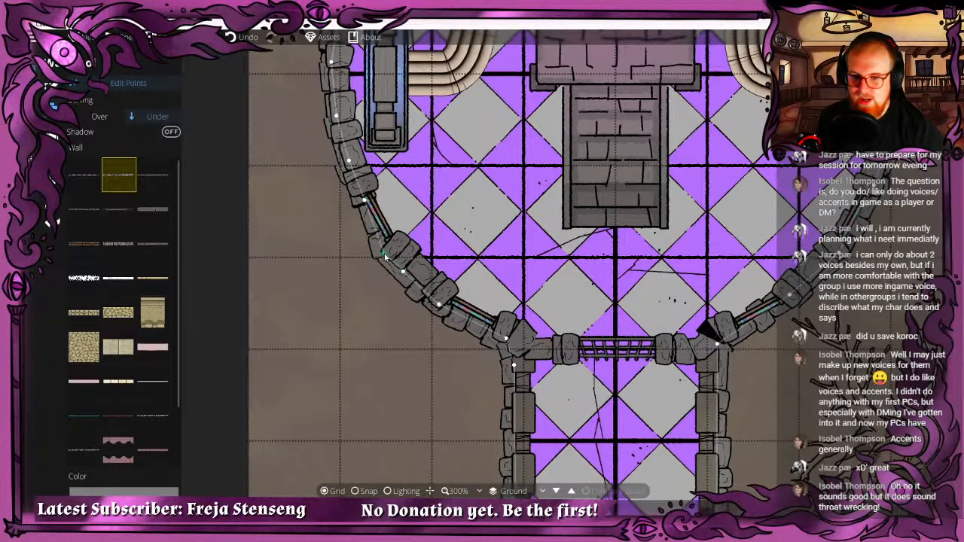
left_click_drag(364, 196, 403, 262)
right_click(402, 262)
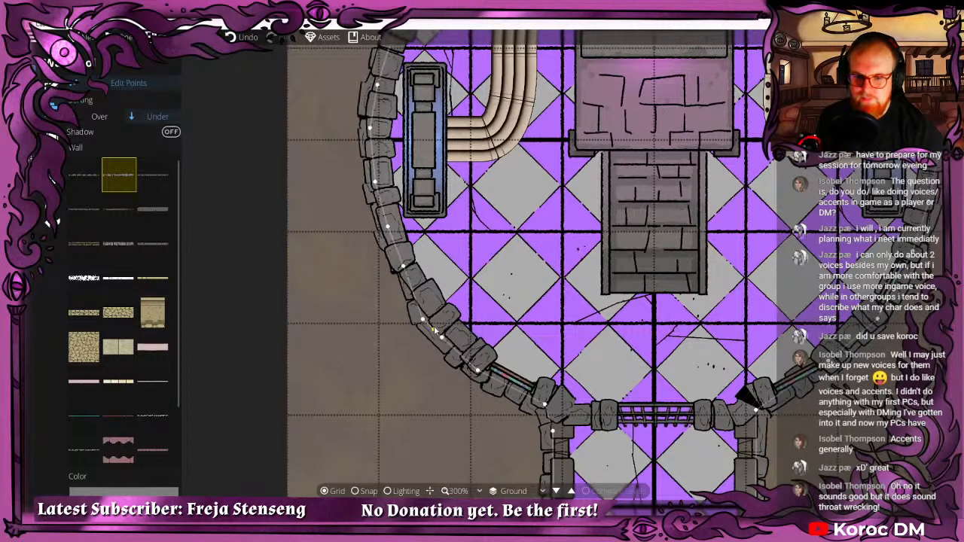
key("ctrl+z")
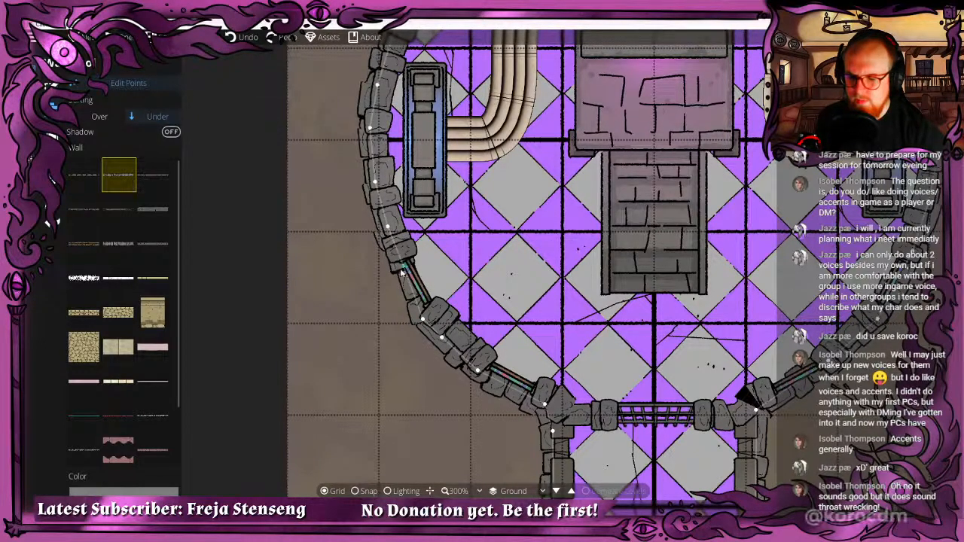
Shift the outer Cobble wall's points slightly outward along the circular room's left side, up to the upper-left window.
left_click_drag(399, 270, 395, 256)
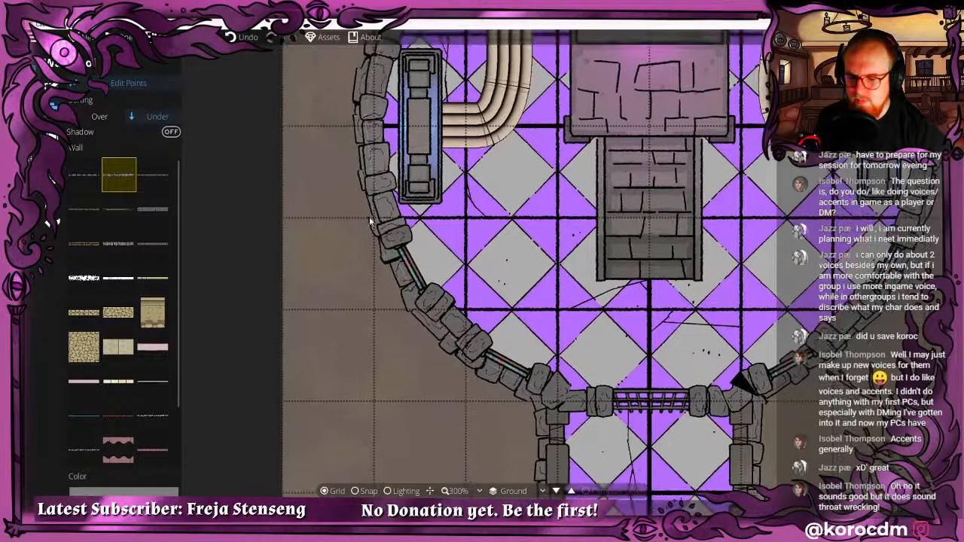
left_click_drag(369, 175, 418, 239)
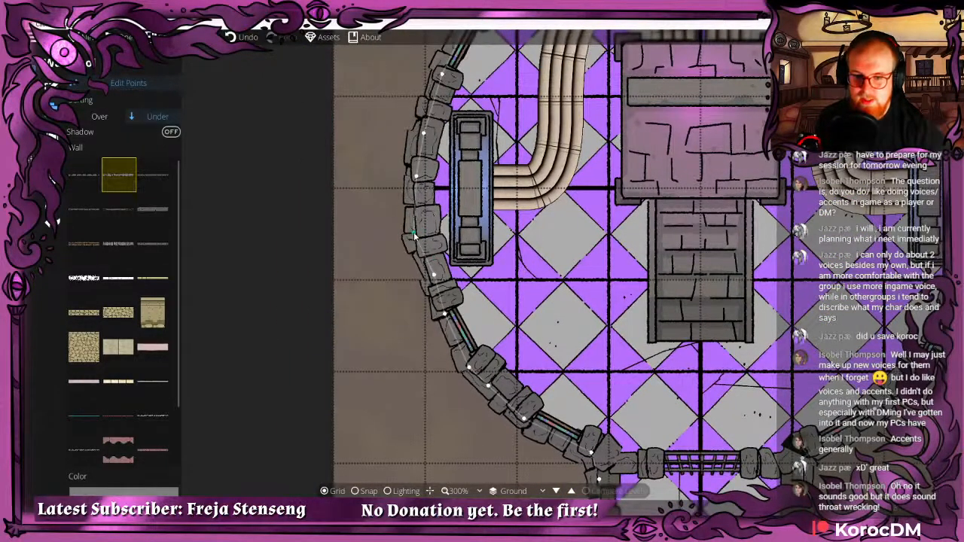
left_click_drag(433, 277, 427, 275)
left_click_drag(423, 220, 425, 293)
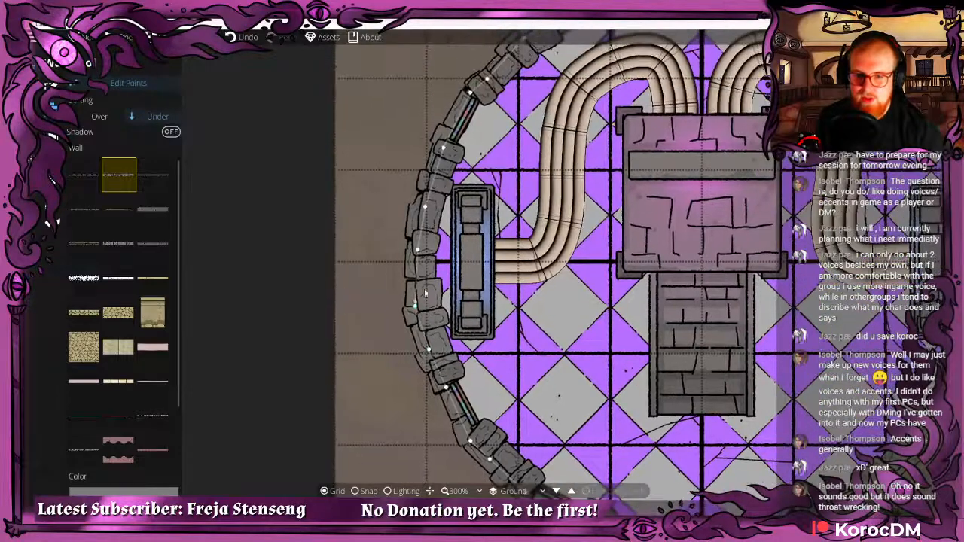
mouse_move(419, 252)
left_mouse_down()
mouse_move(412, 246)
mouse_move(414, 266)
left_mouse_up()
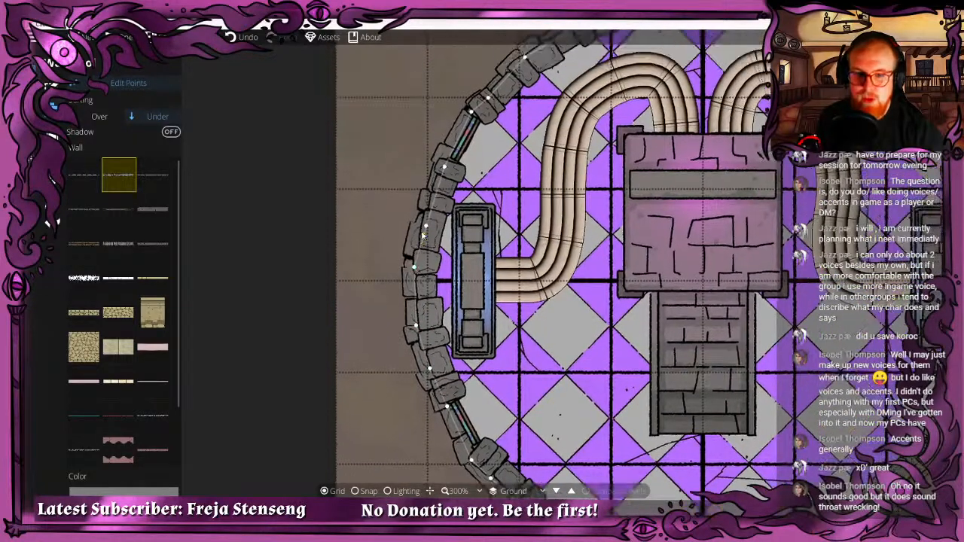
left_click_drag(426, 227, 422, 224)
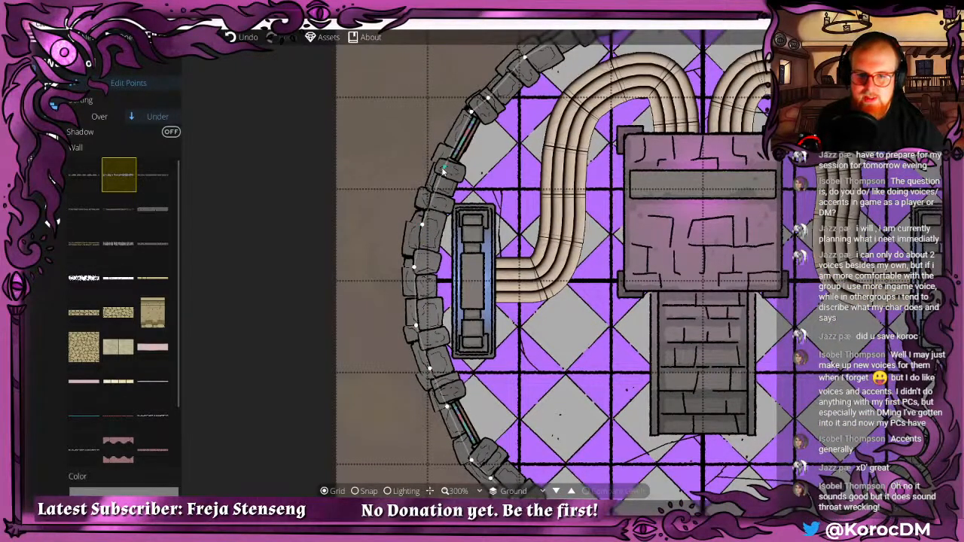
left_click_drag(443, 169, 440, 168)
Move the outer Cobble wall's points along the room's upper-left arc and top so the wall hugs the inner wall evenly.
left_click_drag(468, 113, 394, 253)
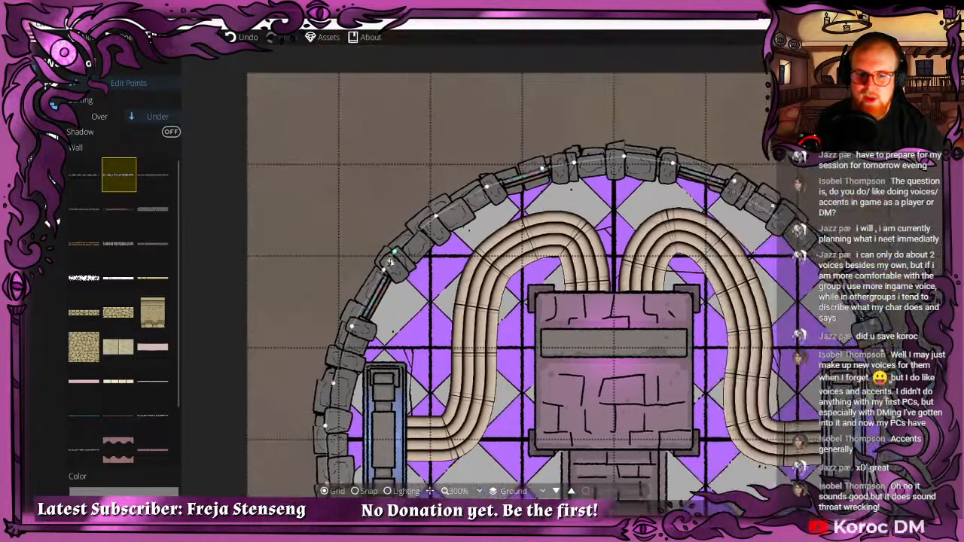
left_click_drag(492, 191, 482, 181)
left_click_drag(545, 170, 444, 156)
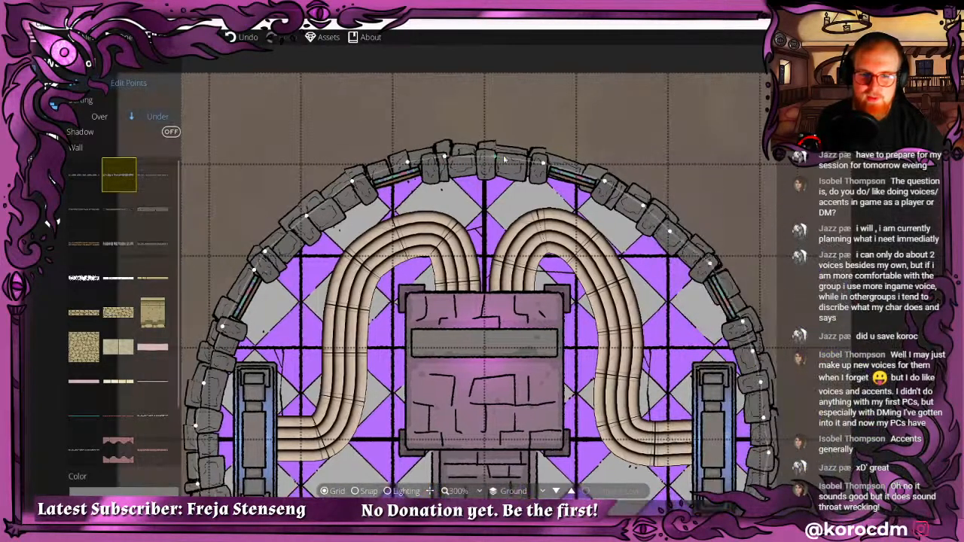
left_click_drag(542, 163, 540, 159)
Fine-tune the outer Cobble wall's points along the room's upper-right arc and down its right side.
left_click_drag(605, 182, 522, 154)
left_click_drag(555, 182, 558, 179)
mouse_move(528, 170)
left_mouse_down()
mouse_move(464, 144)
mouse_move(525, 183)
left_mouse_up()
left_click_drag(559, 219, 515, 196)
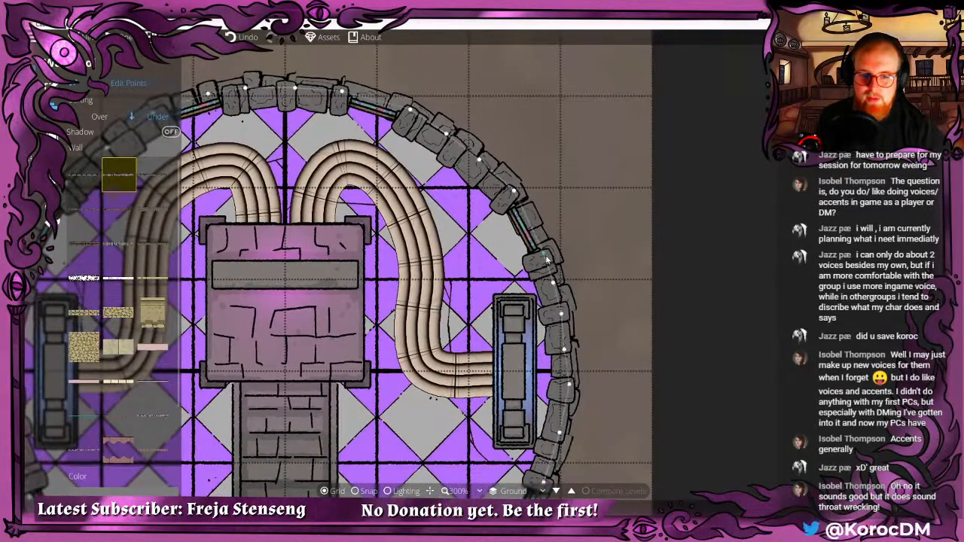
left_click_drag(554, 265, 549, 258)
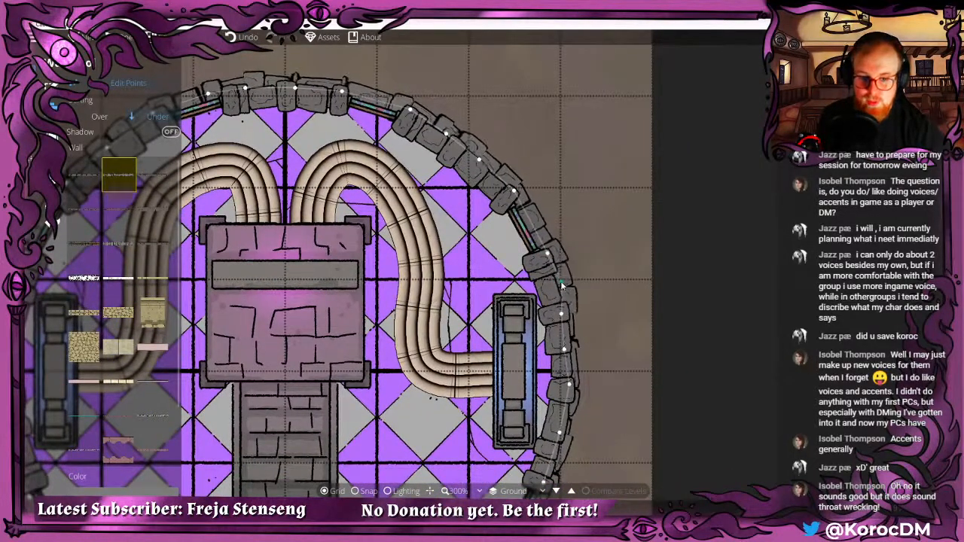
left_click_drag(560, 283, 541, 236)
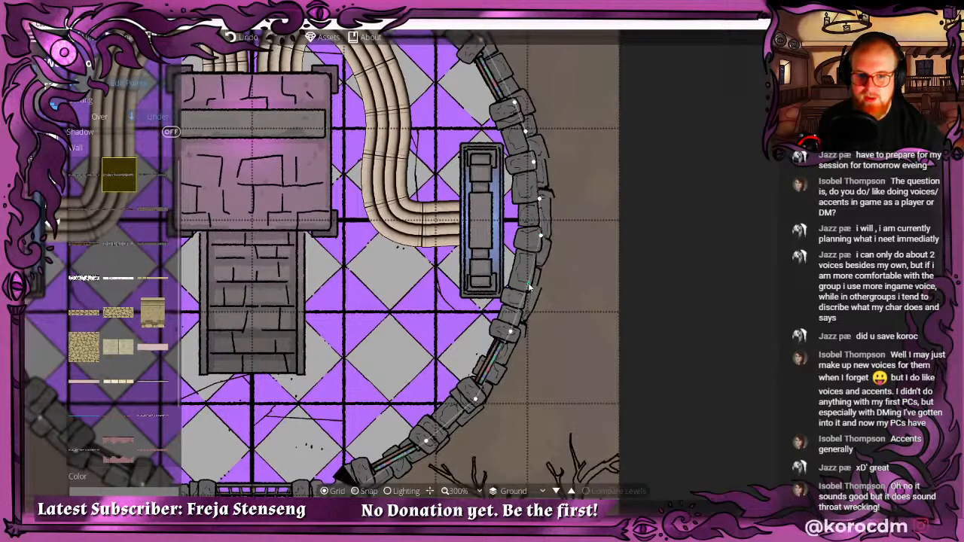
Check the outer Cobble wall's points along the room's lower-right arc and finish editing the points.
scroll(534, 260, "down", 3)
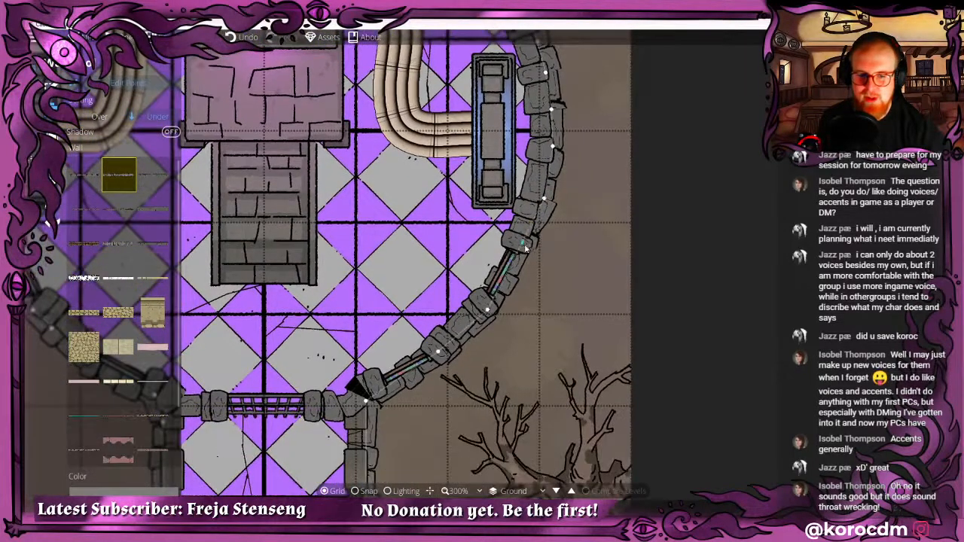
scroll(527, 249, "down", 3)
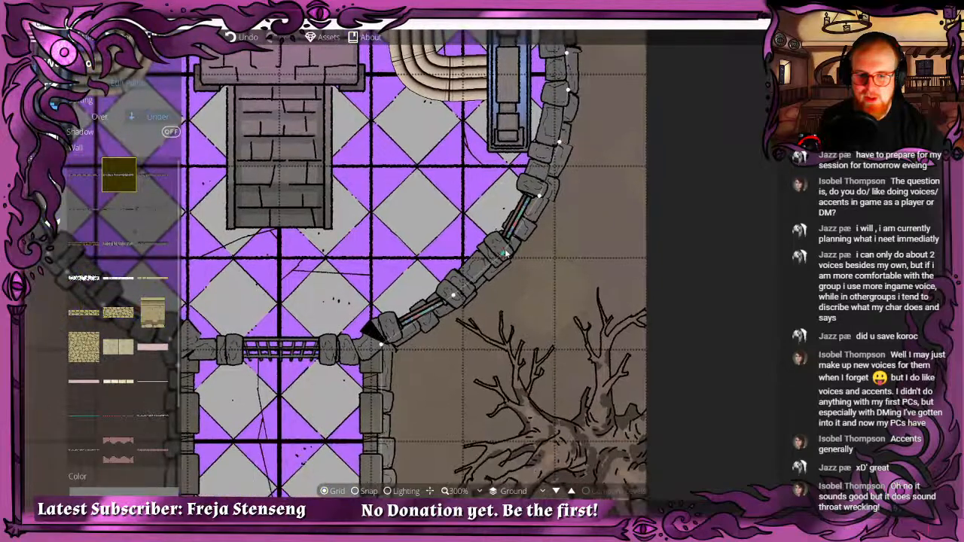
scroll(519, 226, "down", 3)
left_click(490, 222)
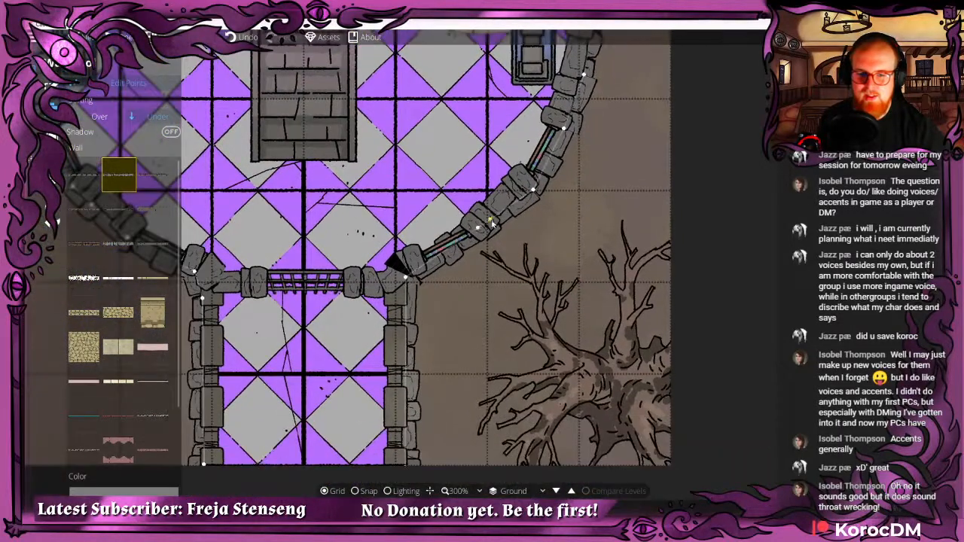
scroll(486, 230, "down", 2)
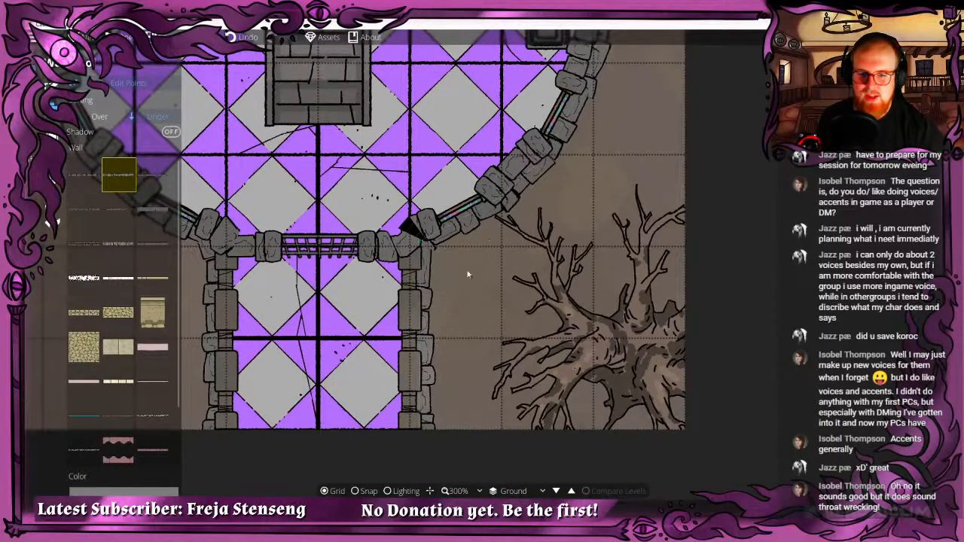
Examine the outer Cobble wall's fit around the whole circular room and the entrance corridor.
scroll(508, 181, "down", 5)
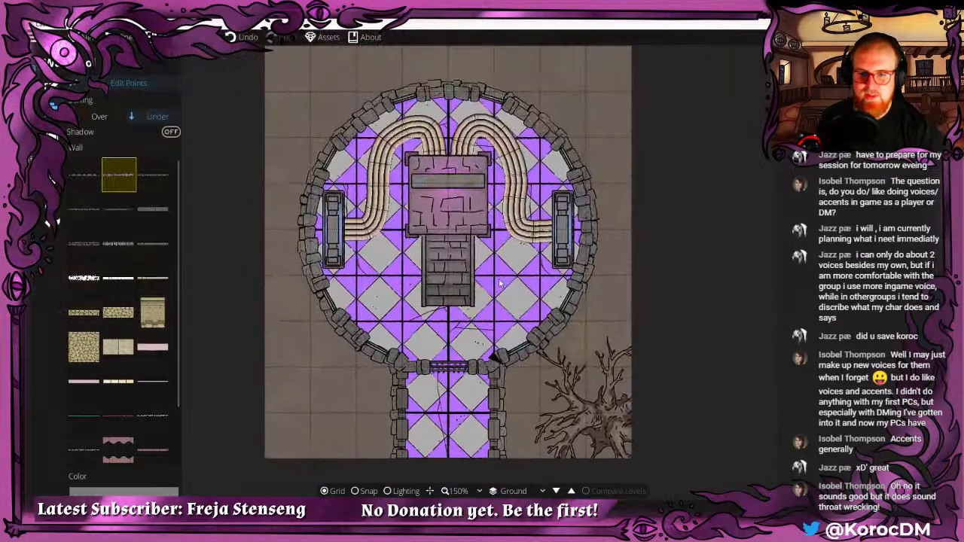
scroll(587, 304, "down", 1)
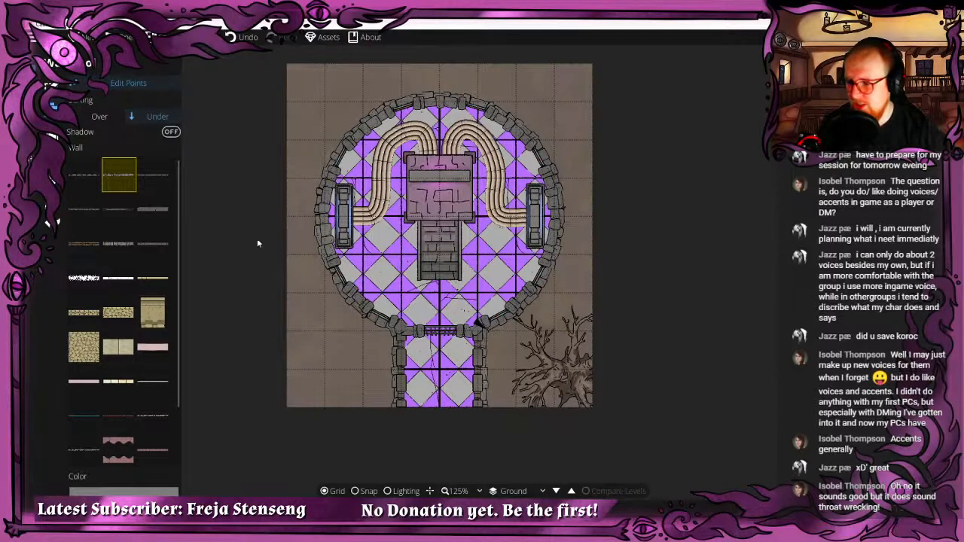
left_click_drag(425, 121, 405, 96)
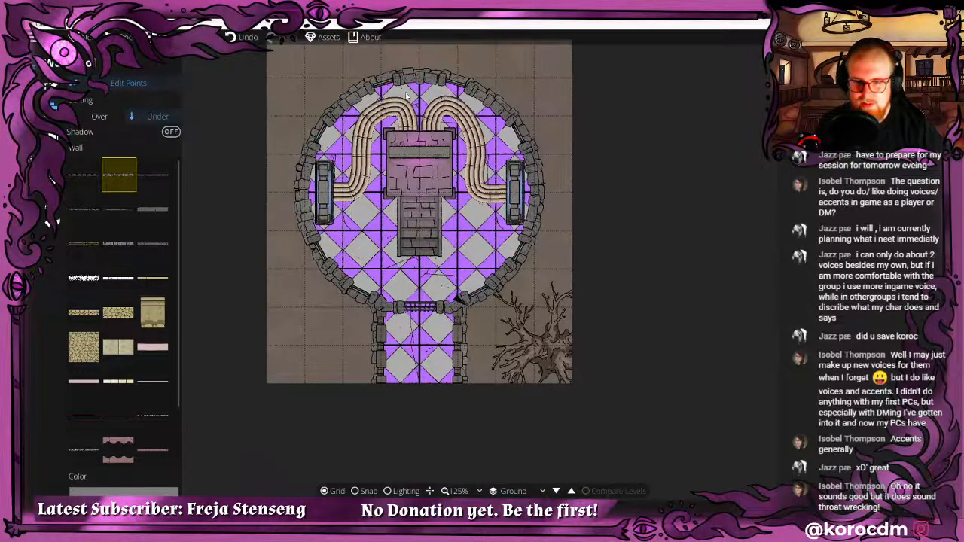
scroll(558, 260, "up", 3)
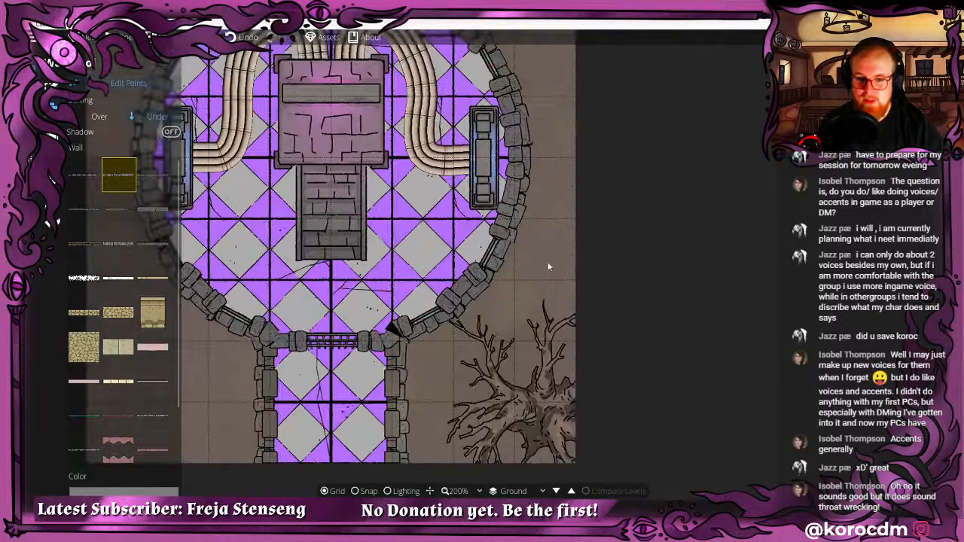
left_click_drag(467, 245, 520, 287)
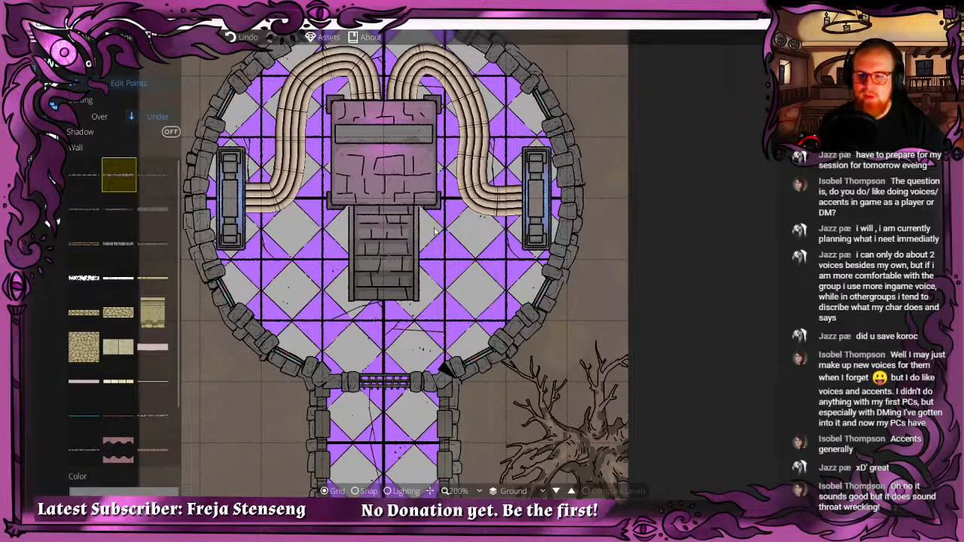
scroll(421, 331, "up", 4)
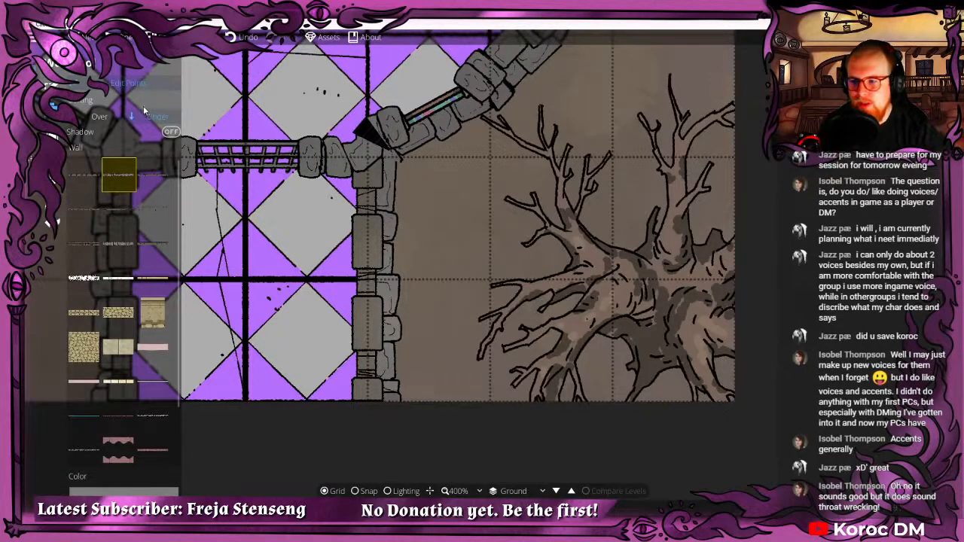
scroll(454, 134, "down", 4)
left_click_drag(463, 109, 415, 15)
Try a second Cobble wall outside the corridor's right wall and the room's lower-right arc, and undo it.
scroll(422, 204, "up", 2)
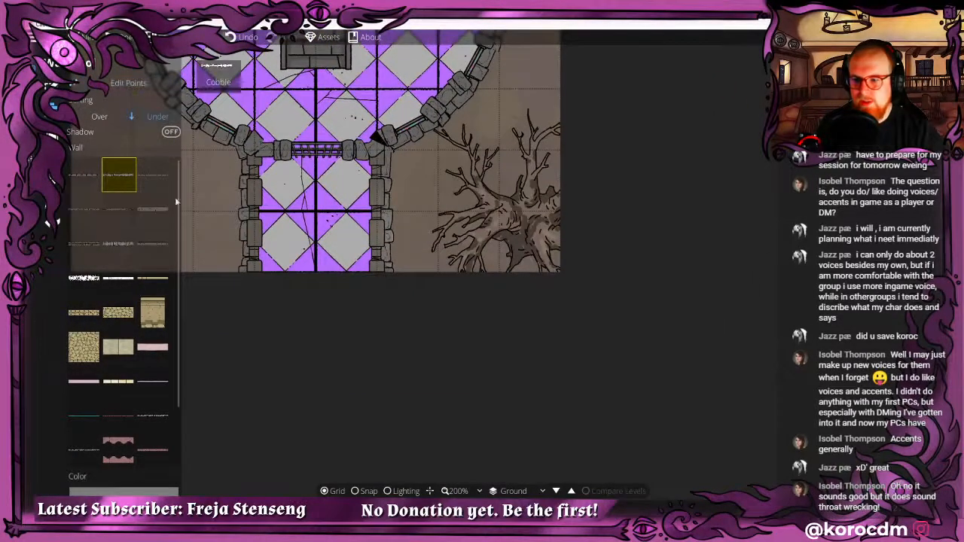
scroll(382, 294, "up", 2)
left_click_drag(425, 164, 420, 262)
left_click(414, 374)
left_click(415, 133)
left_click_drag(412, 155, 419, 237)
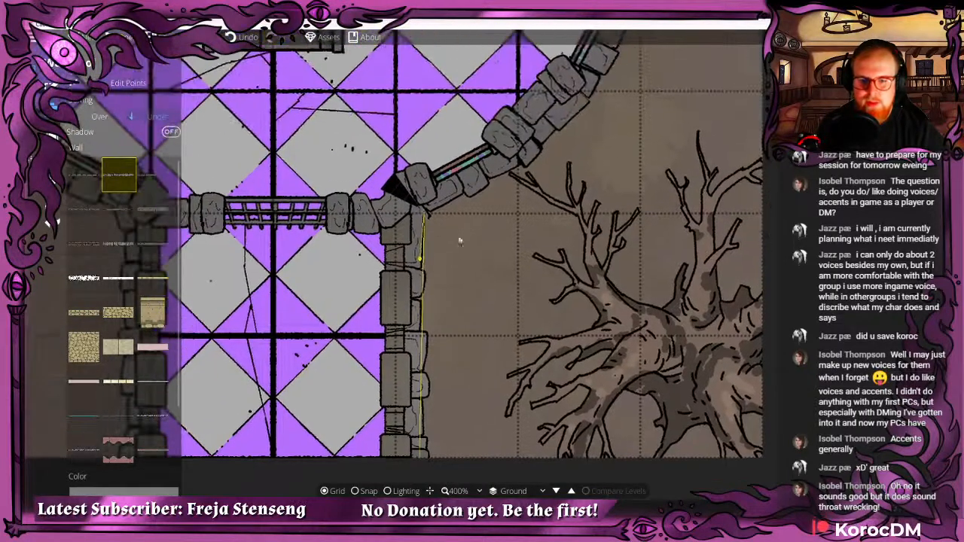
left_click_drag(555, 141, 550, 271)
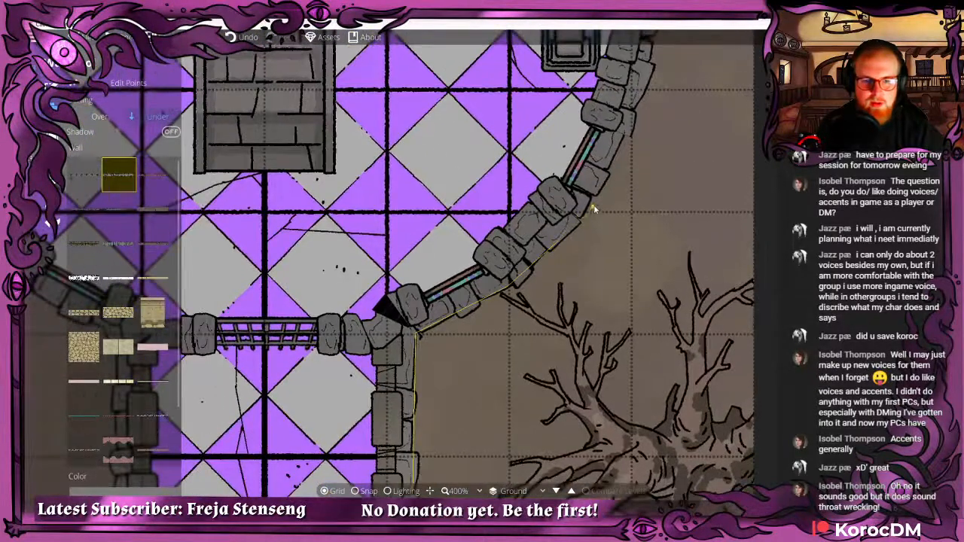
left_click(591, 206)
right_click(574, 224)
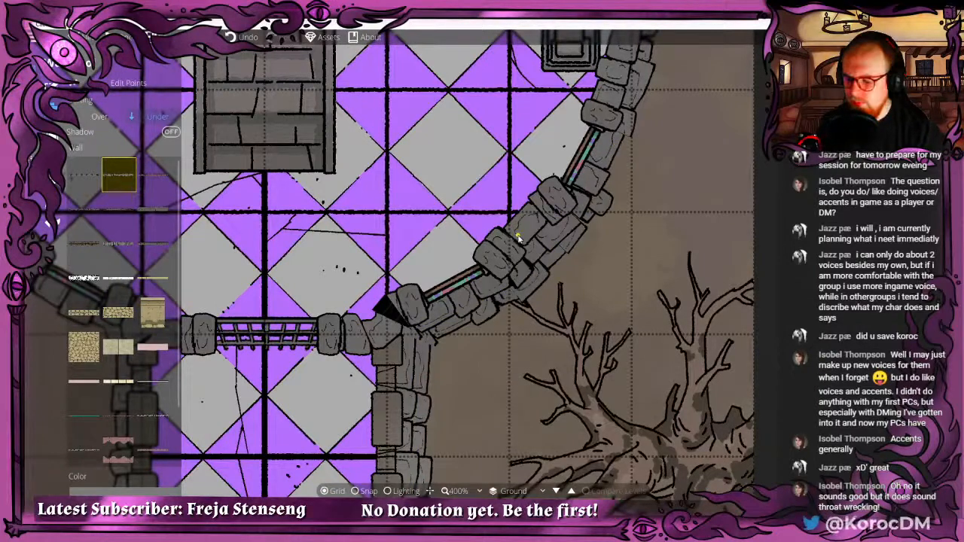
key("ctrl+z")
Try a shorter extra Cobble wall from the corridor's lower-right end to just past the lower-right window, and undo it.
left_click_drag(524, 226, 584, 42)
scroll(529, 252, "down", 1)
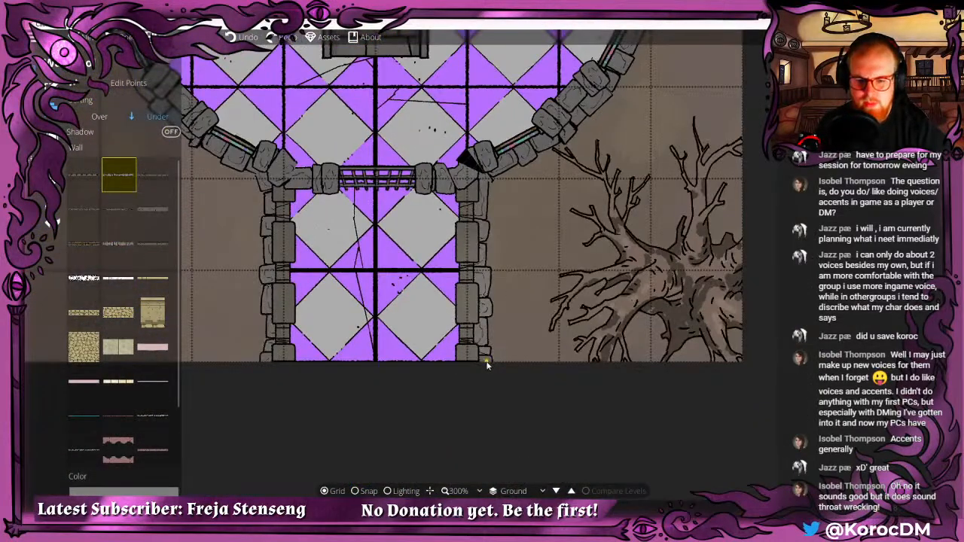
left_click(487, 175)
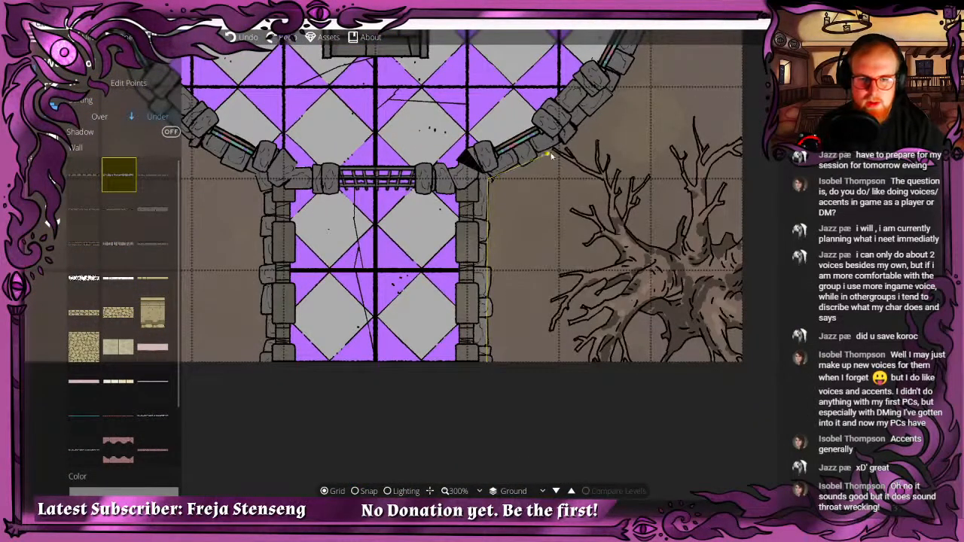
left_click(568, 142)
right_click(568, 142)
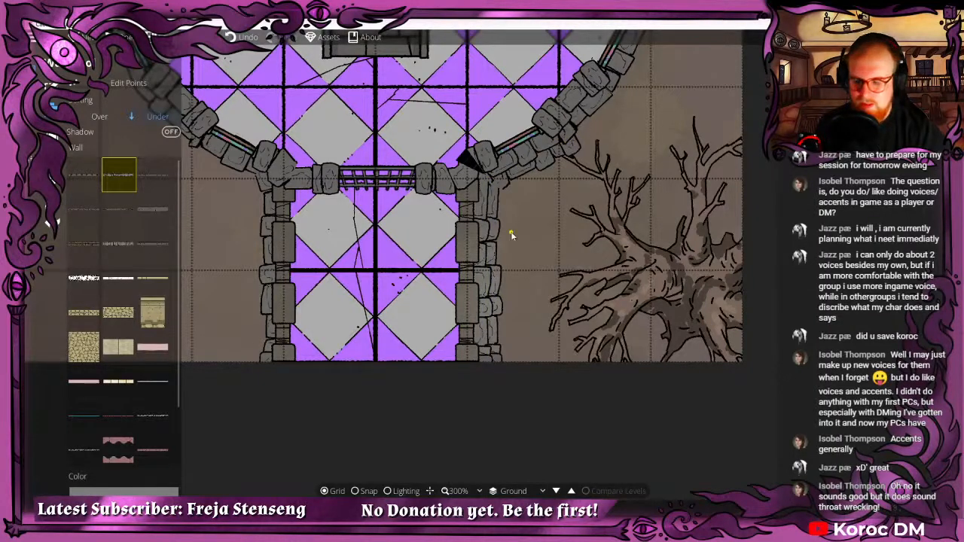
key("ctrl+z")
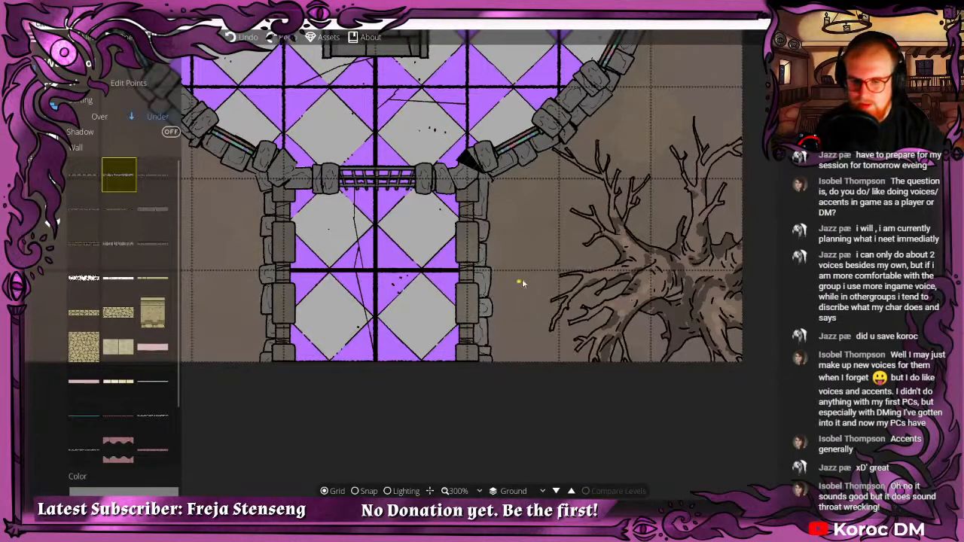
Trace a second outer Cobble wall from the corridor's lower-right end up its right side and around the room's right arc.
left_click(486, 360)
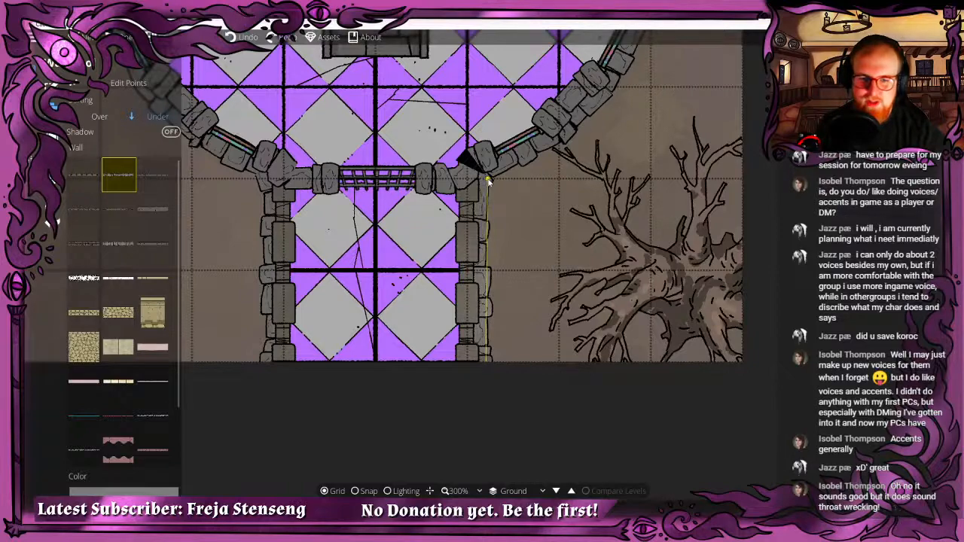
left_click(489, 178)
left_click(565, 143)
left_click_drag(564, 143, 406, 279)
left_click(496, 153)
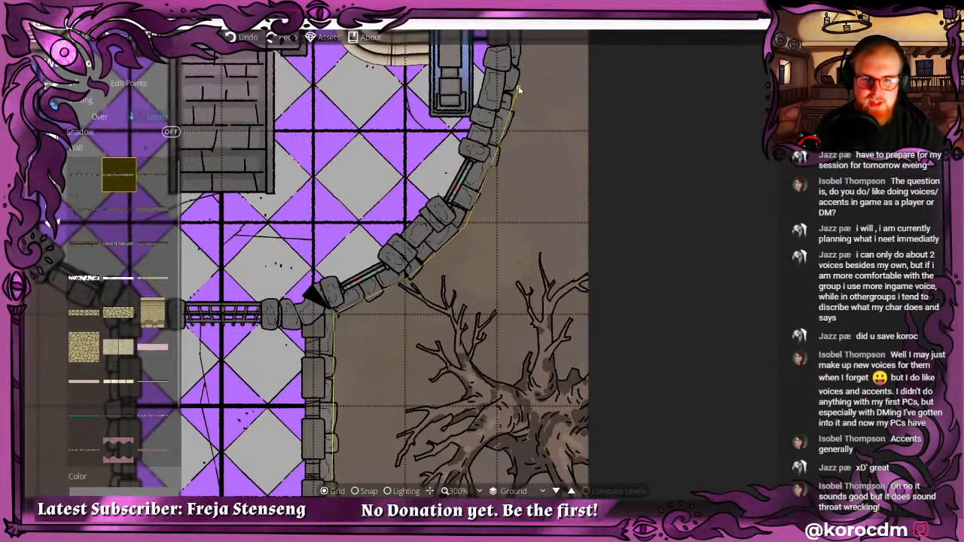
left_click(517, 84)
left_click_drag(517, 83, 546, 321)
left_click(548, 256)
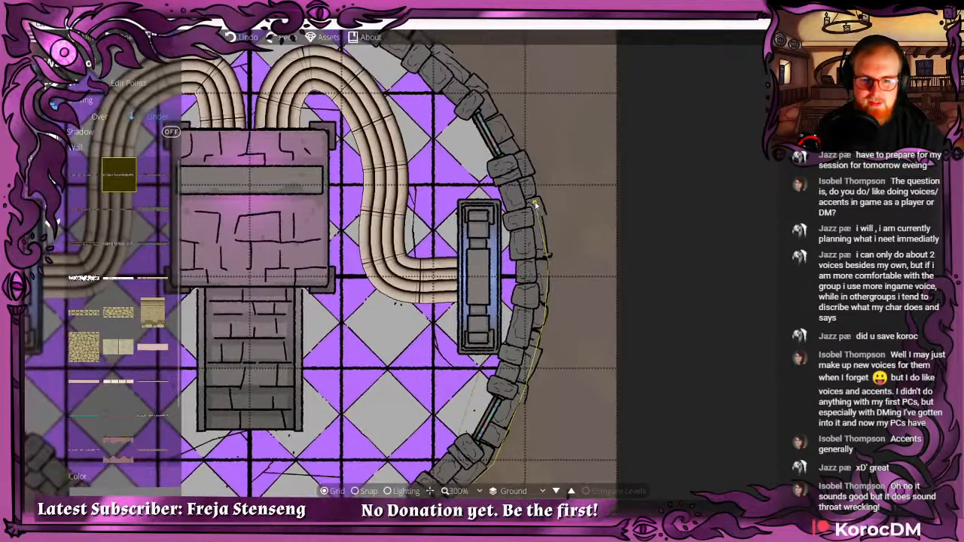
left_click(477, 76)
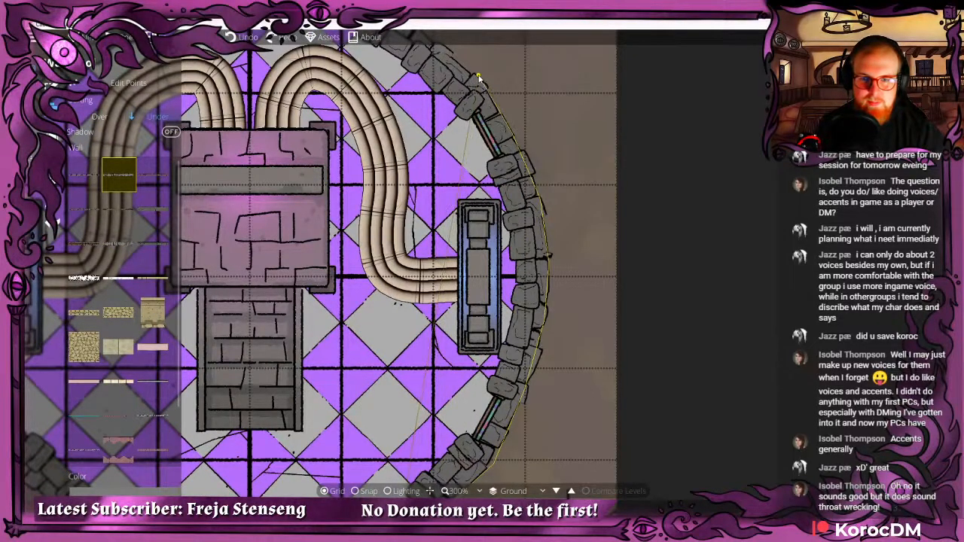
Continue the second outer Cobble wall over the top of the circular room and down its upper-left arc.
left_click_drag(477, 77, 643, 217)
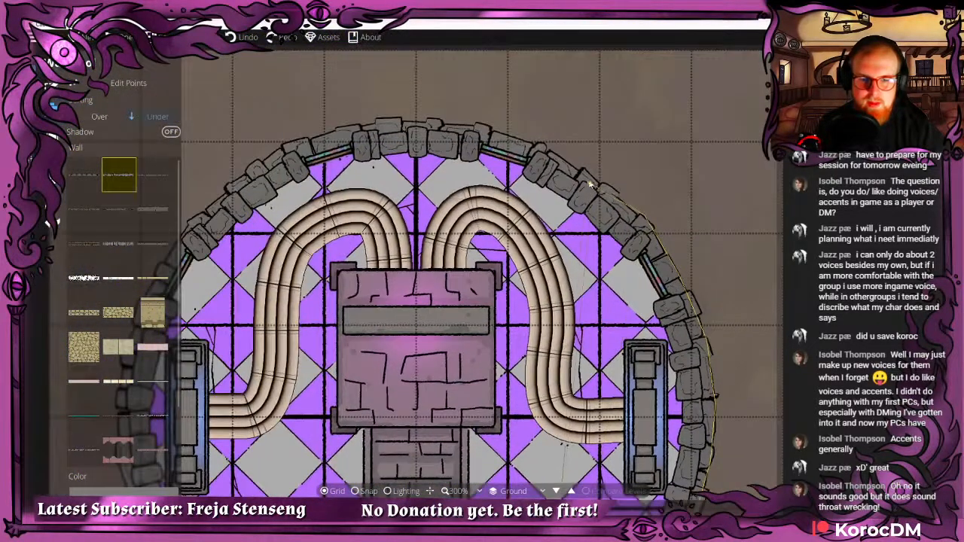
left_click(525, 143)
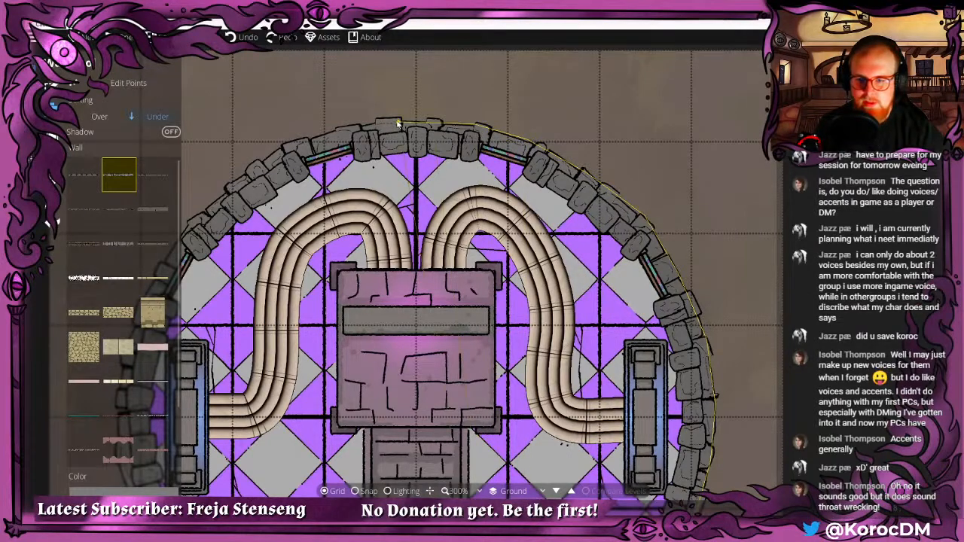
left_click(398, 123)
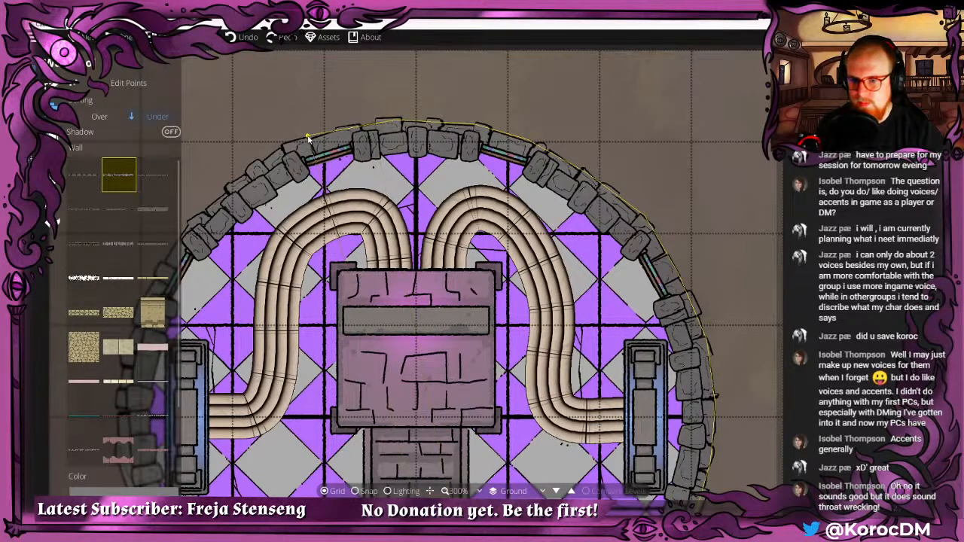
left_click(308, 136)
left_click_drag(308, 136, 449, 126)
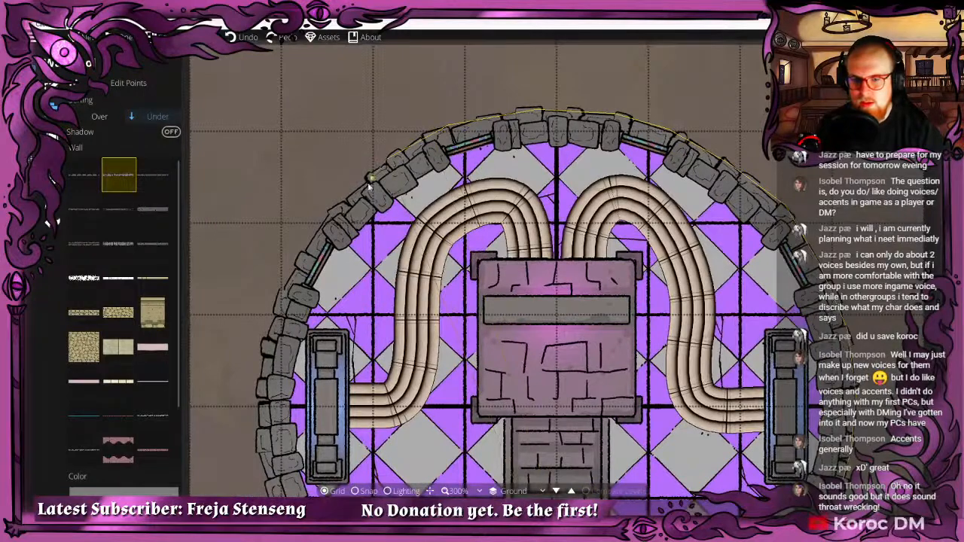
left_click(387, 160)
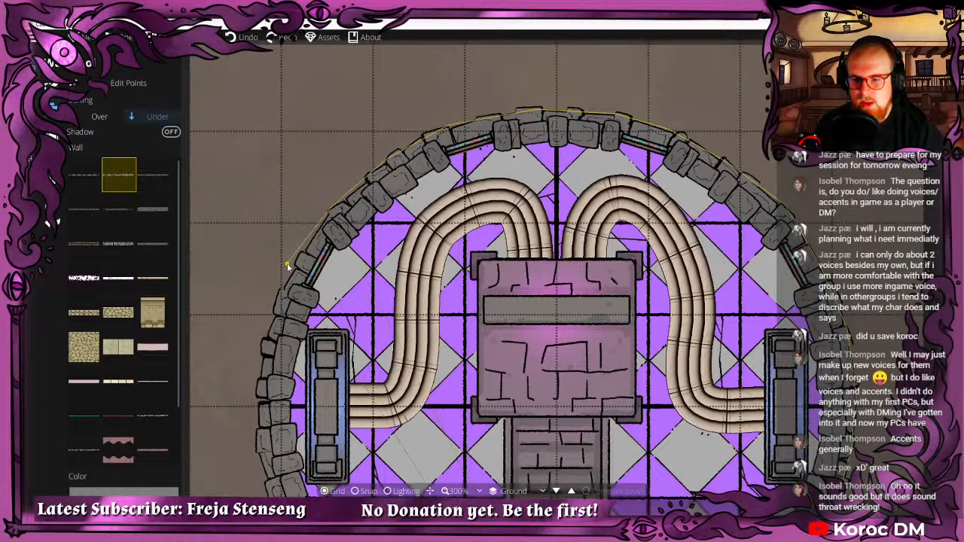
left_click(265, 335)
Continue the second outer Cobble wall down the left arc and corridor's left side, and finish it at the map's lower edge.
left_click_drag(265, 335, 353, 160)
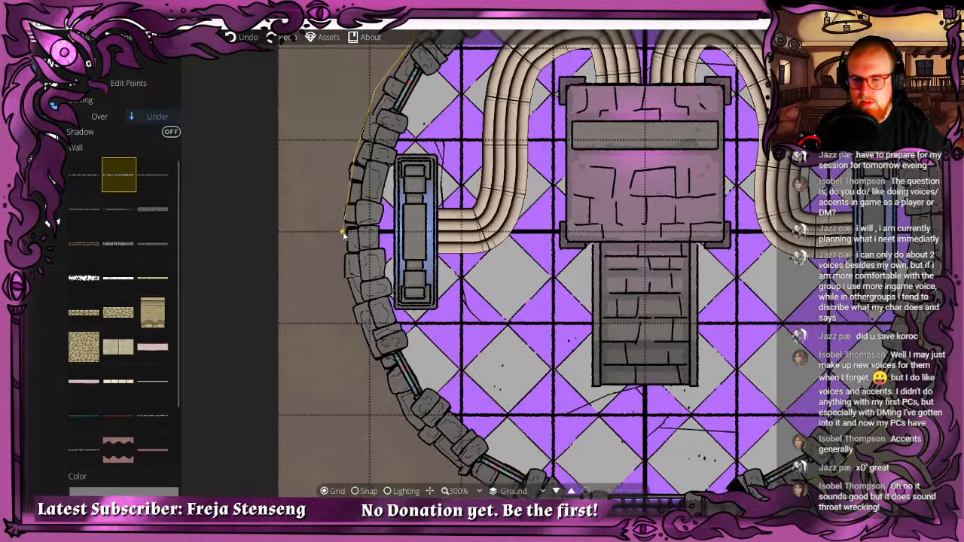
left_click(366, 339)
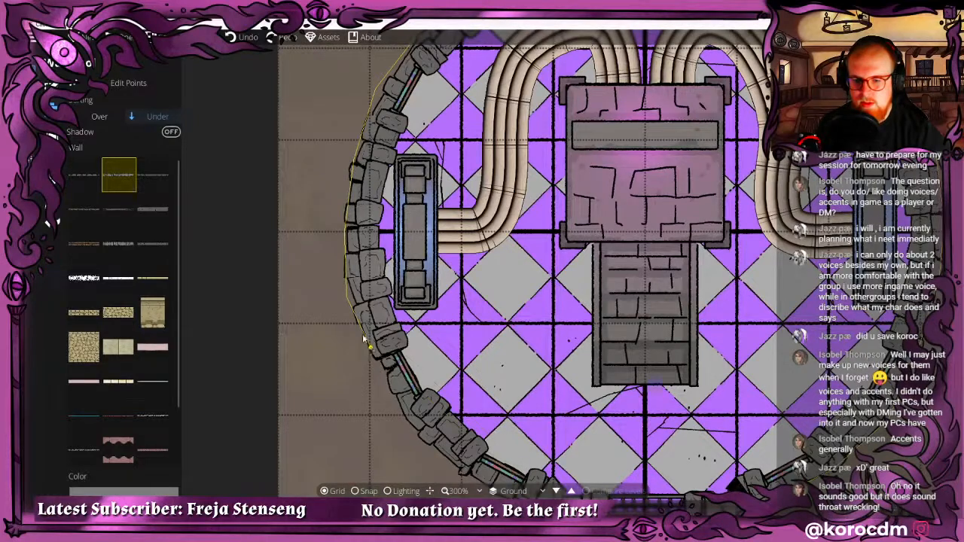
left_click_drag(366, 339, 337, 211)
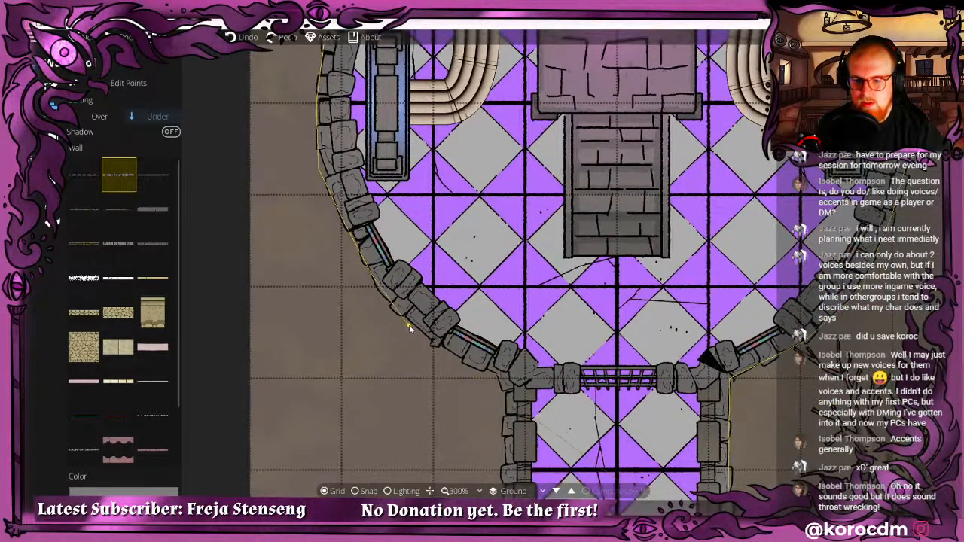
left_click(409, 326)
left_click_drag(409, 326, 359, 234)
left_click(389, 254)
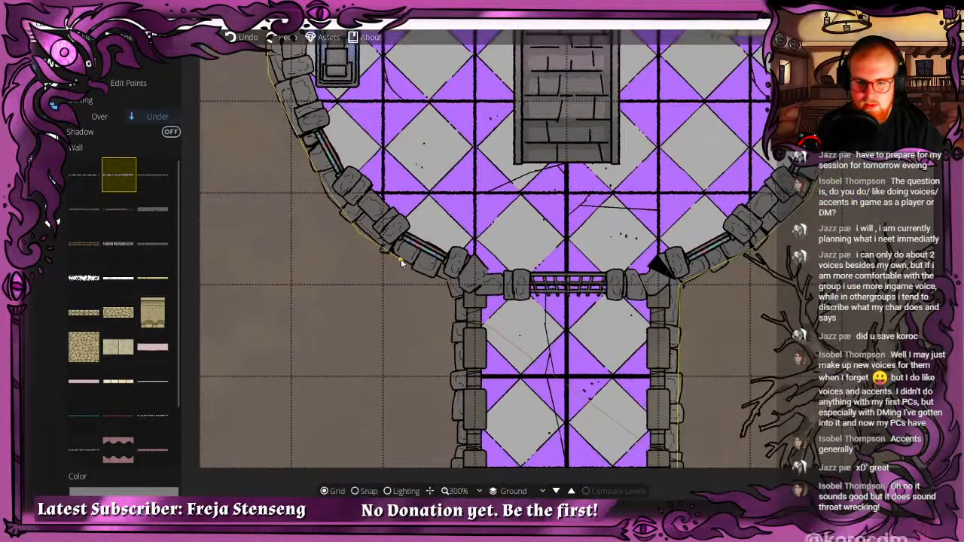
left_click(455, 301)
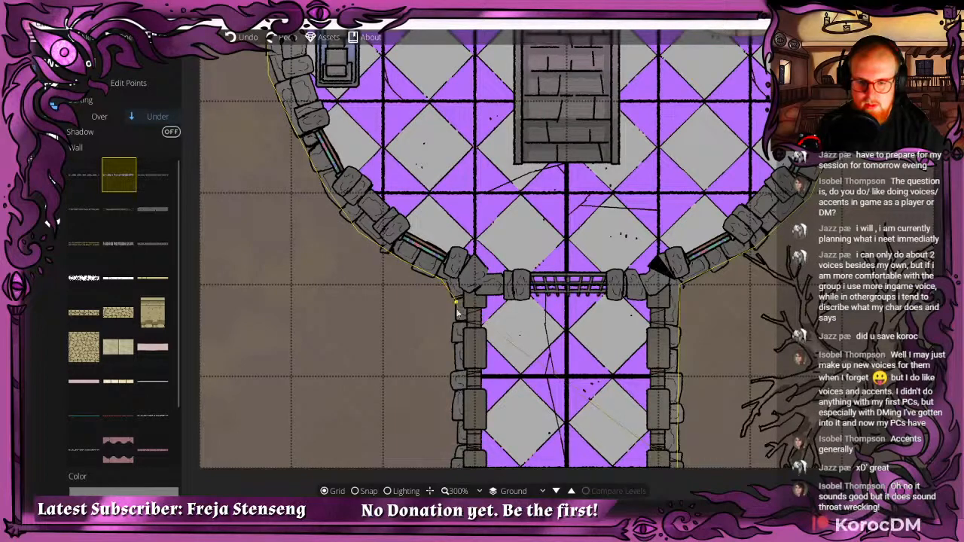
right_click(453, 486)
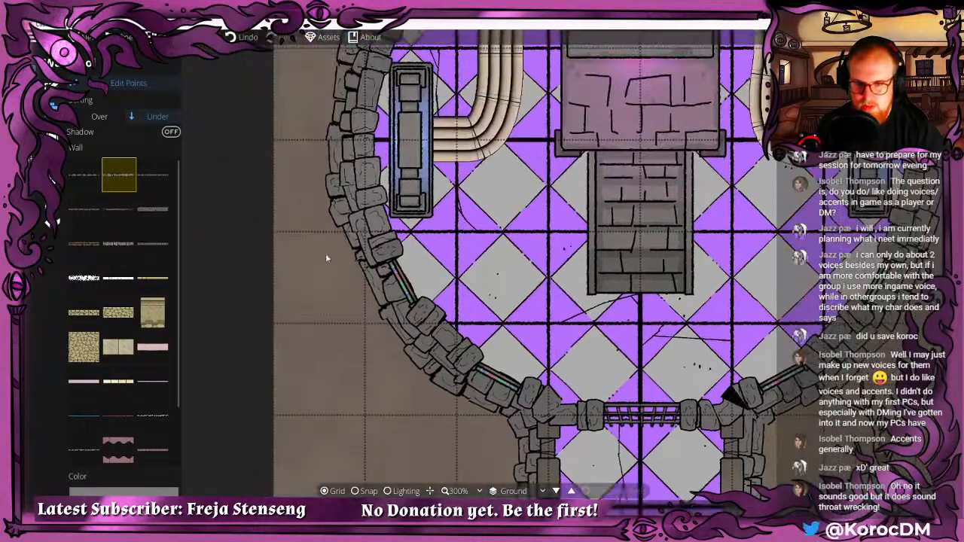
Fine-tune the second outer wall's points along the room's left and upper-left arc to hug the first Cobble layer.
left_click_drag(327, 258, 334, 321)
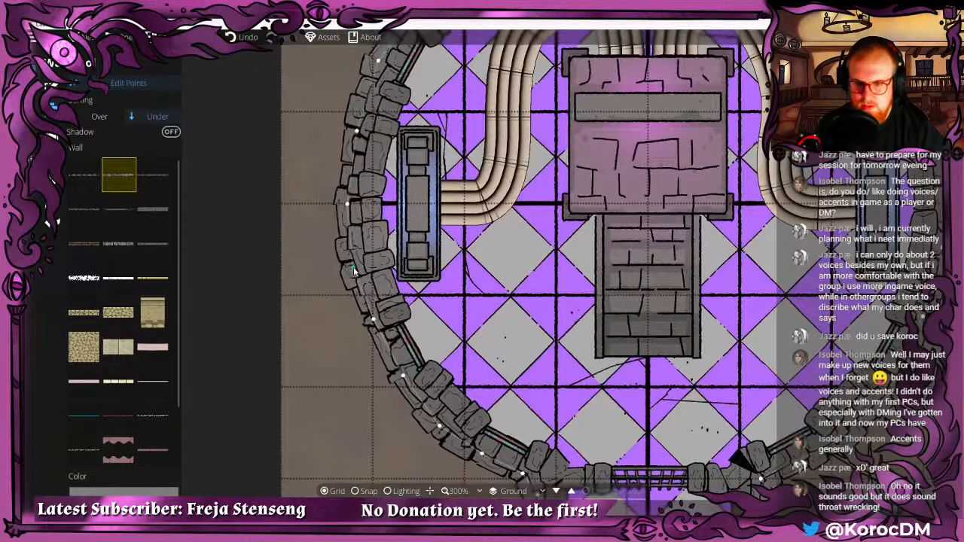
left_click_drag(380, 351, 338, 202)
left_click_drag(389, 319, 411, 355)
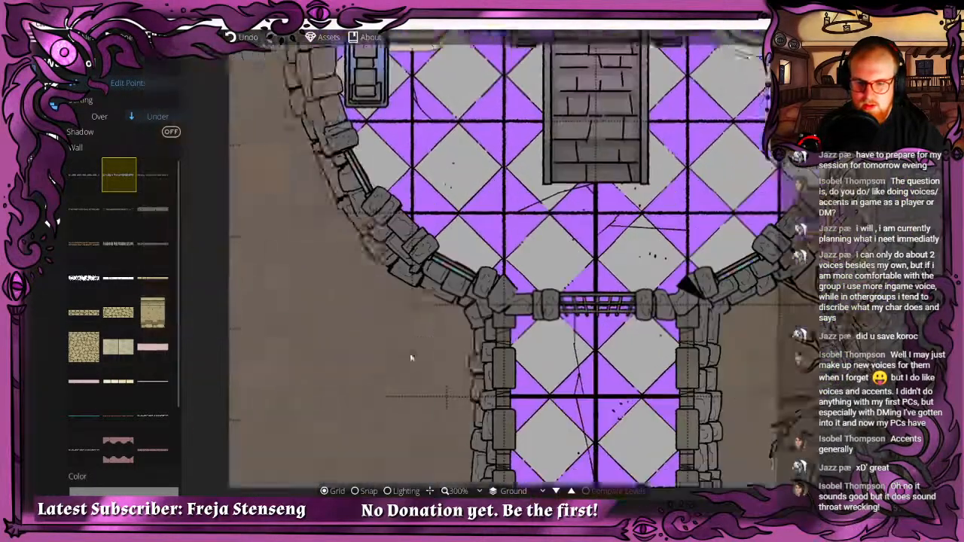
left_click_drag(329, 70, 389, 383)
left_click_drag(434, 275, 444, 280)
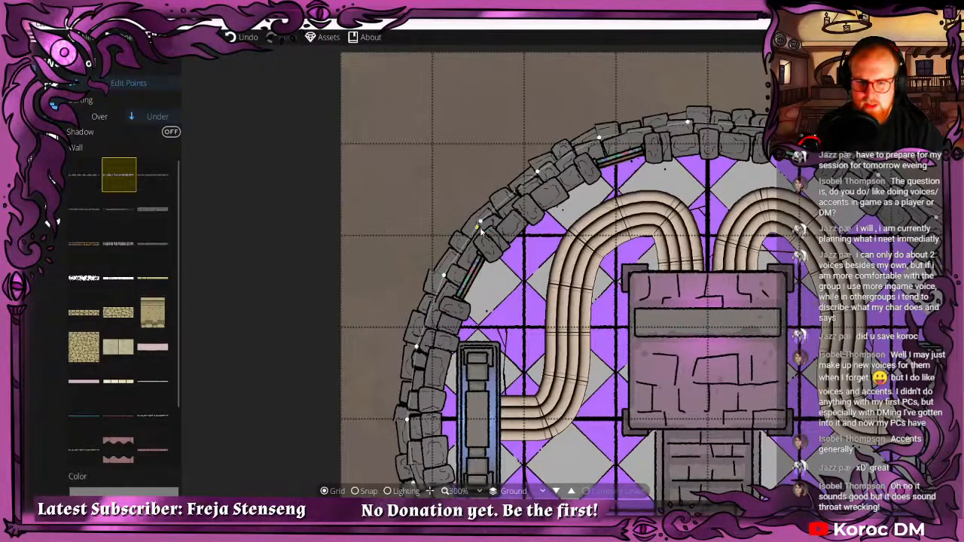
left_click_drag(481, 231, 481, 222)
left_click_drag(538, 172, 536, 172)
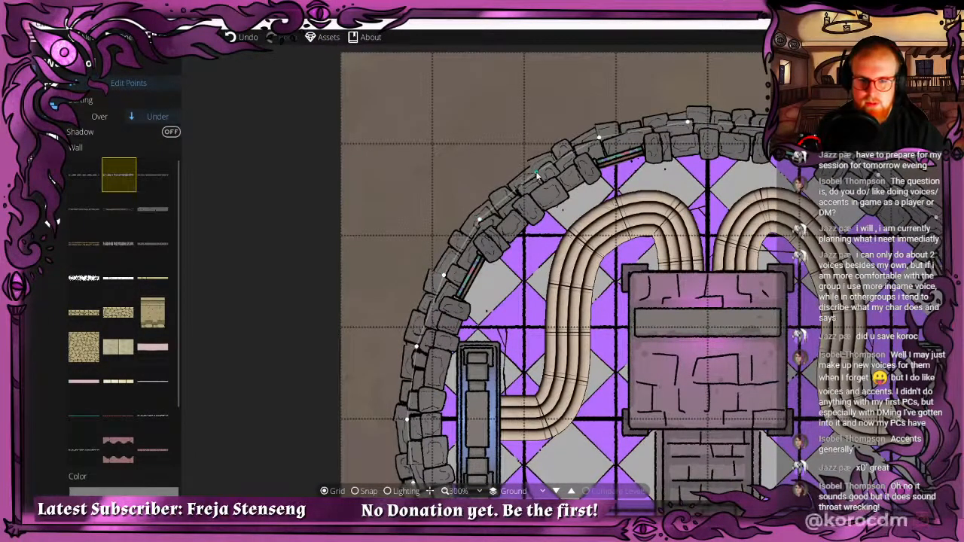
Adjust the second outer wall's points over the top and along the room's upper-right arc.
left_click_drag(617, 137, 386, 182)
left_click_drag(475, 163, 383, 145)
left_click_drag(462, 146, 513, 163)
left_click_drag(588, 203, 455, 153)
left_click_drag(514, 196, 511, 199)
left_click_drag(551, 258, 504, 190)
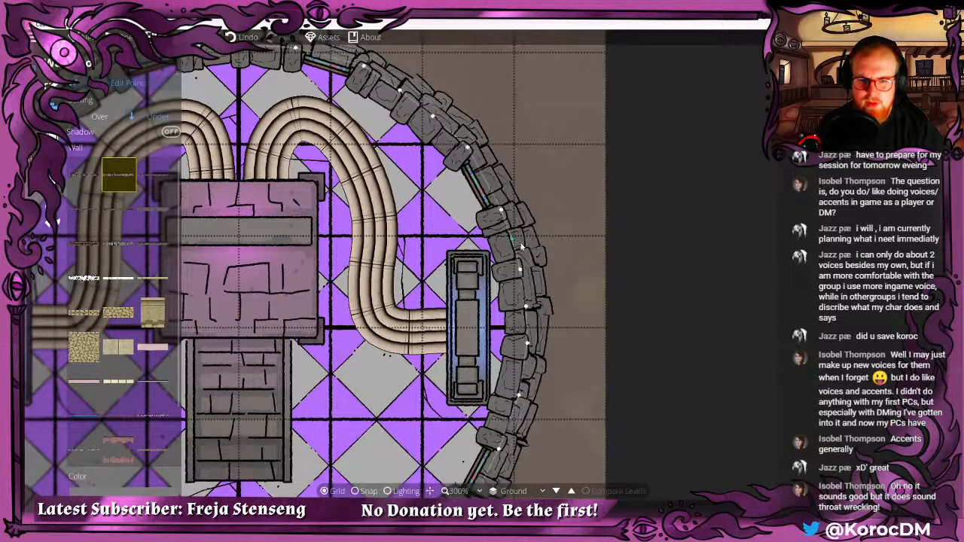
Refine the second outer wall's points along the right and lower-right arc, and check the corridor's right side and the whole map.
left_click_drag(529, 251, 515, 141)
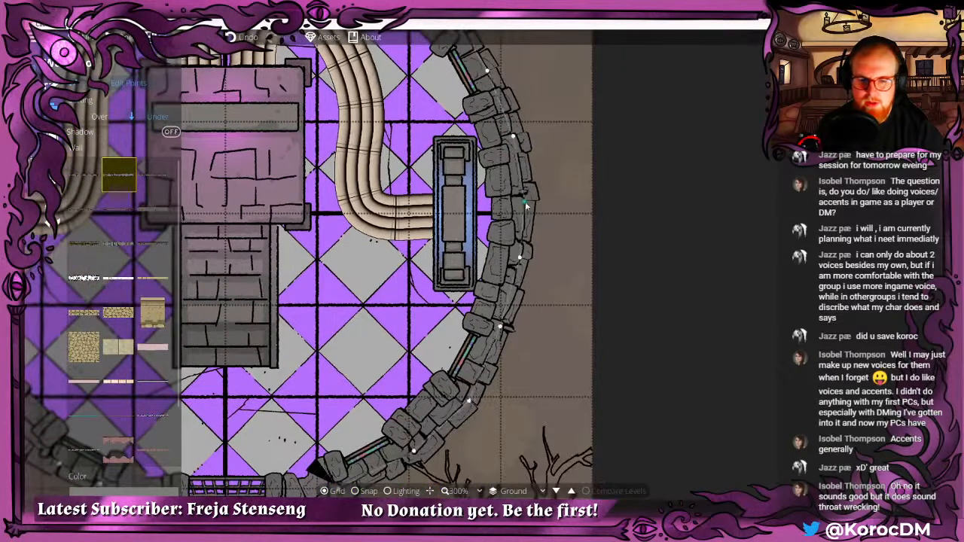
left_click_drag(531, 250, 525, 191)
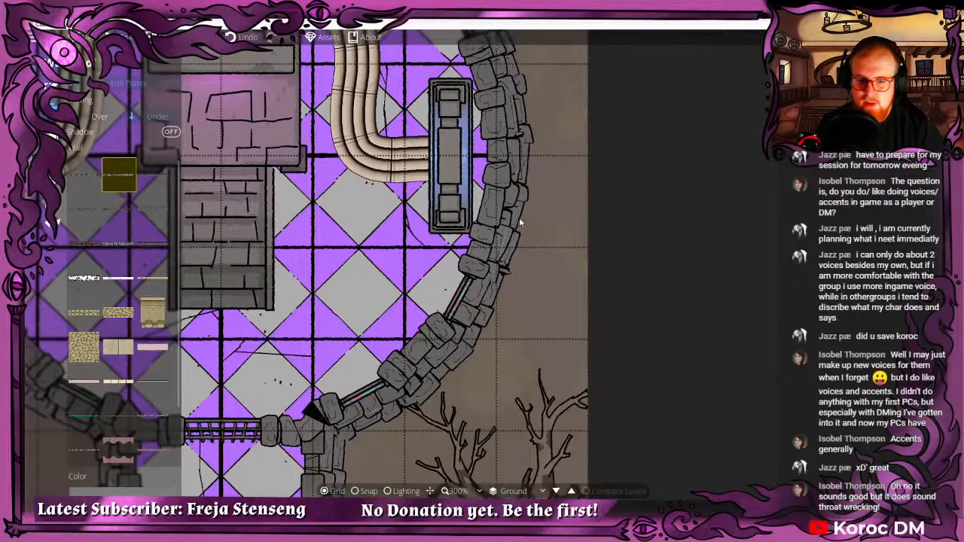
left_click_drag(497, 270, 505, 189)
left_click_drag(473, 262, 469, 262)
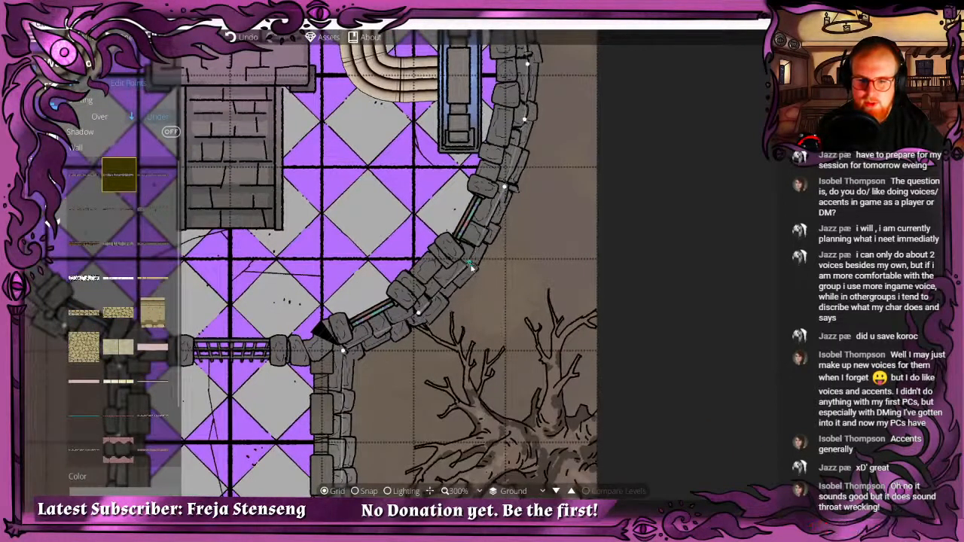
left_click_drag(429, 316, 446, 247)
left_click_drag(439, 290, 469, 249)
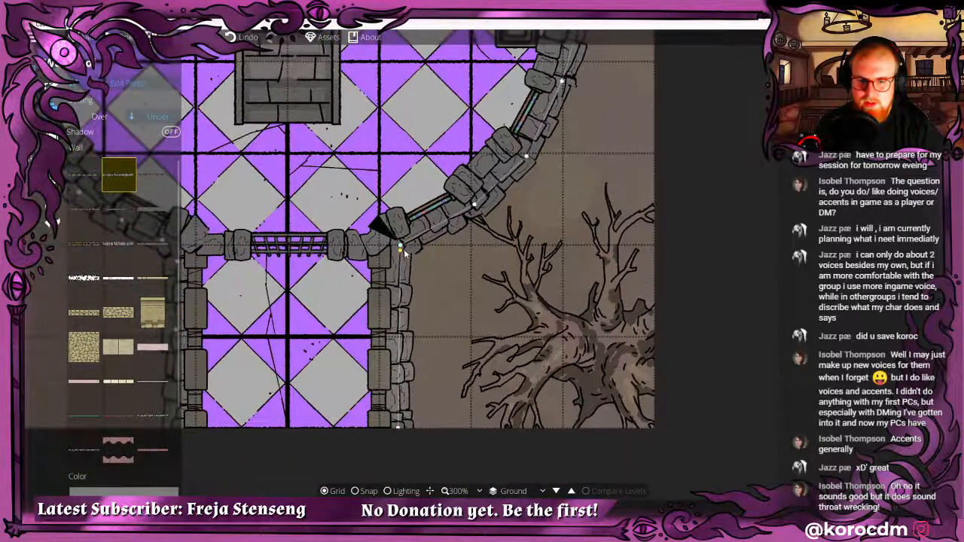
left_click_drag(416, 377, 462, 312)
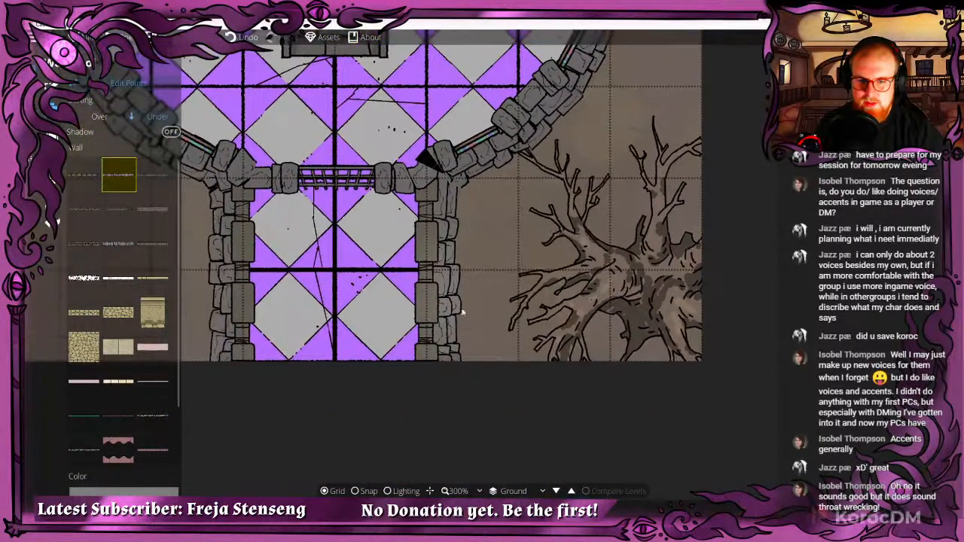
scroll(462, 313, "down", 6)
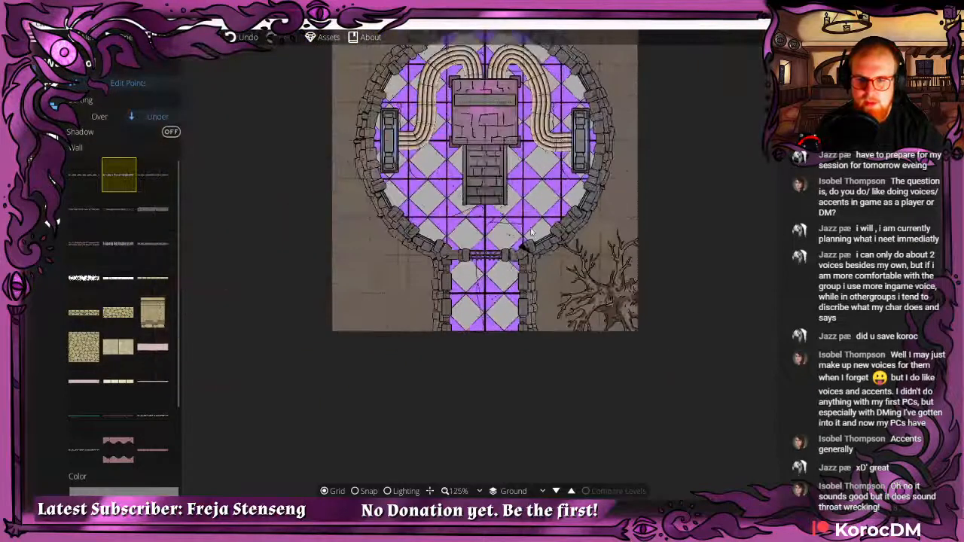
left_click_drag(531, 233, 442, 376)
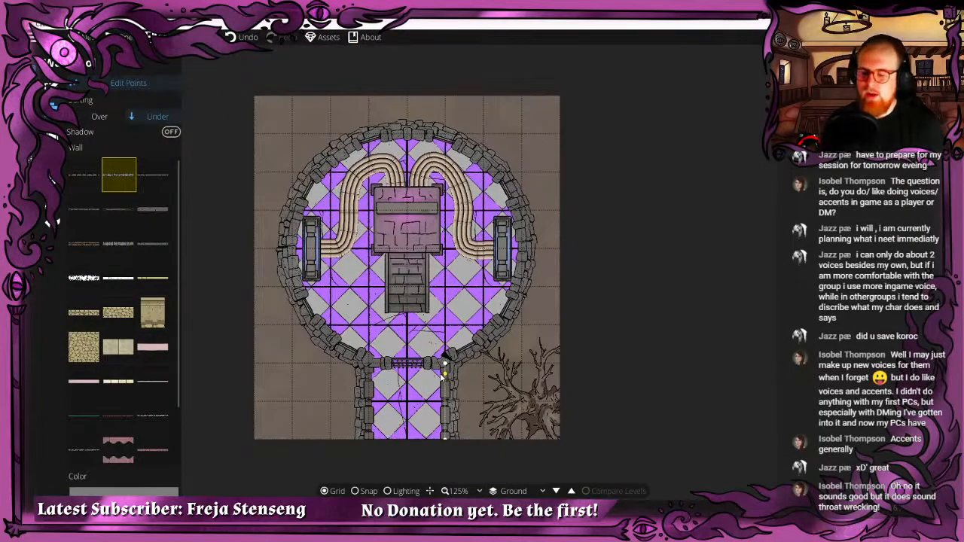
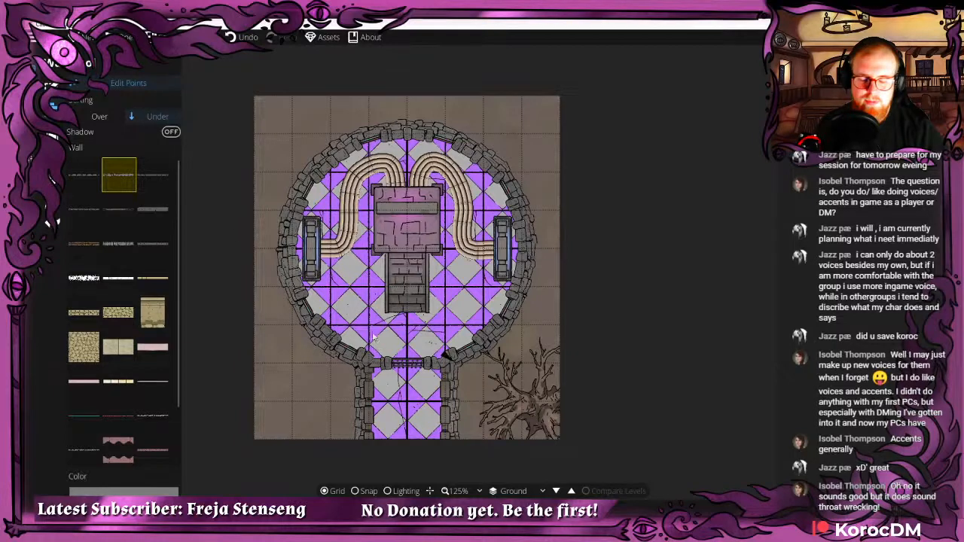
left_click_drag(373, 336, 346, 218)
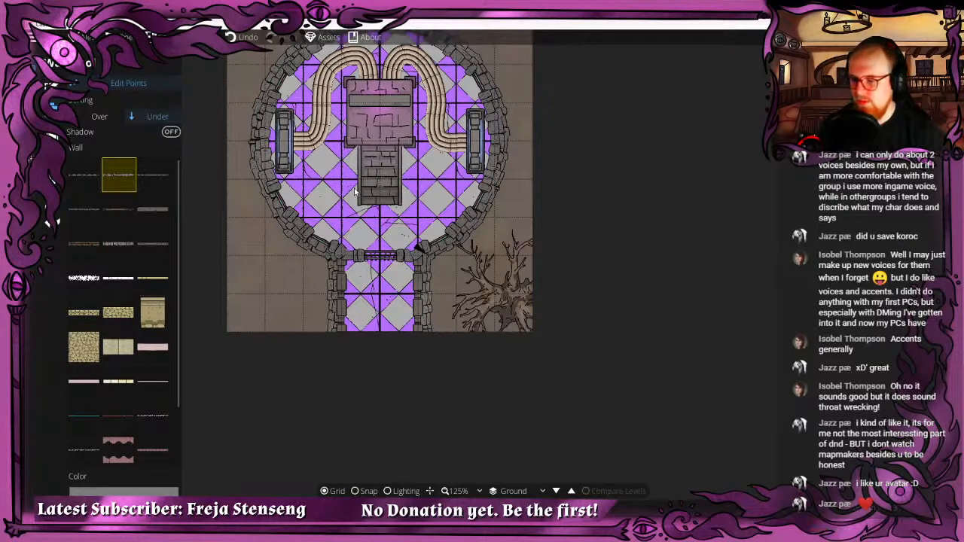
left_click_drag(355, 222, 380, 290)
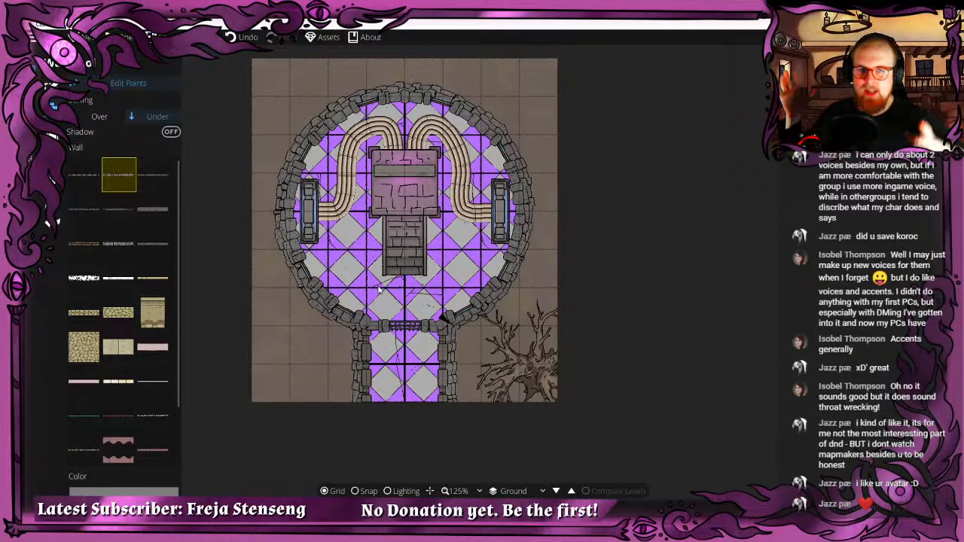
left_click_drag(462, 236, 415, 182)
left_click_drag(458, 285, 479, 326)
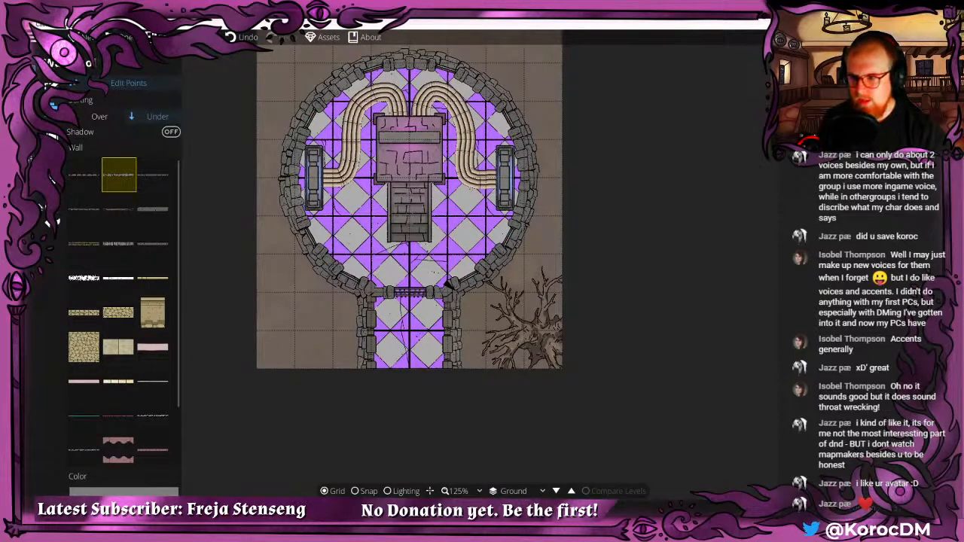
Shrink the bare tree right of the corridor to just over one grid square and place it fully inside the map's lower-right corner.
left_click(47, 203)
left_click(536, 321)
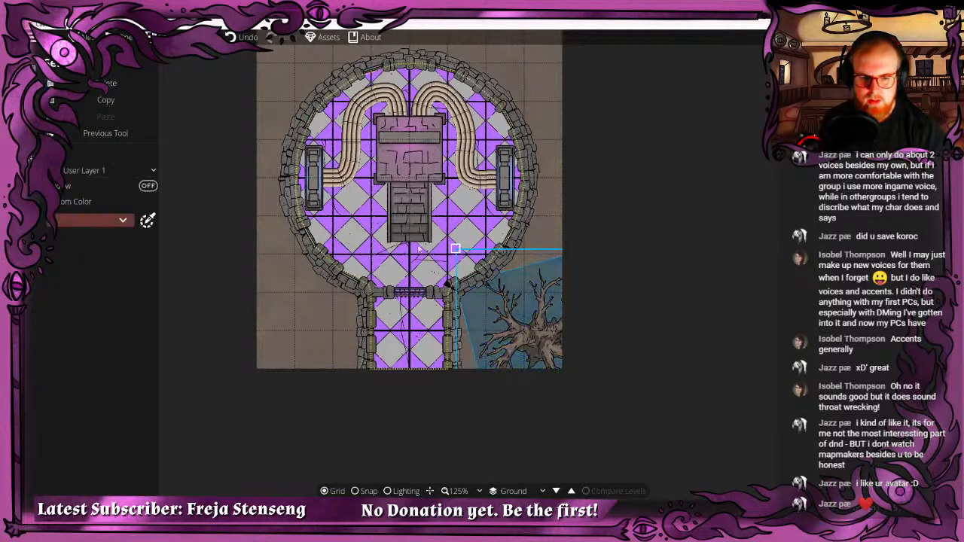
left_click_drag(455, 249, 533, 329)
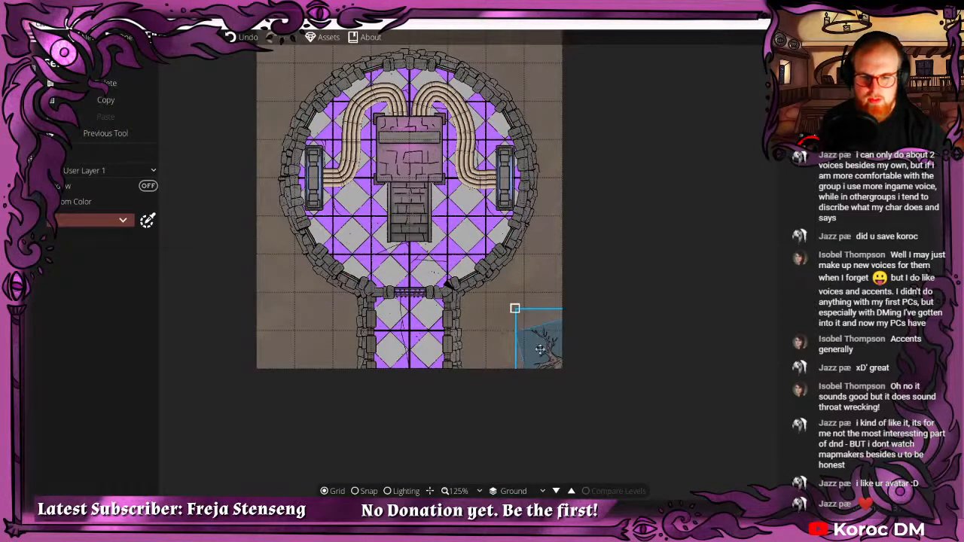
left_click(488, 309)
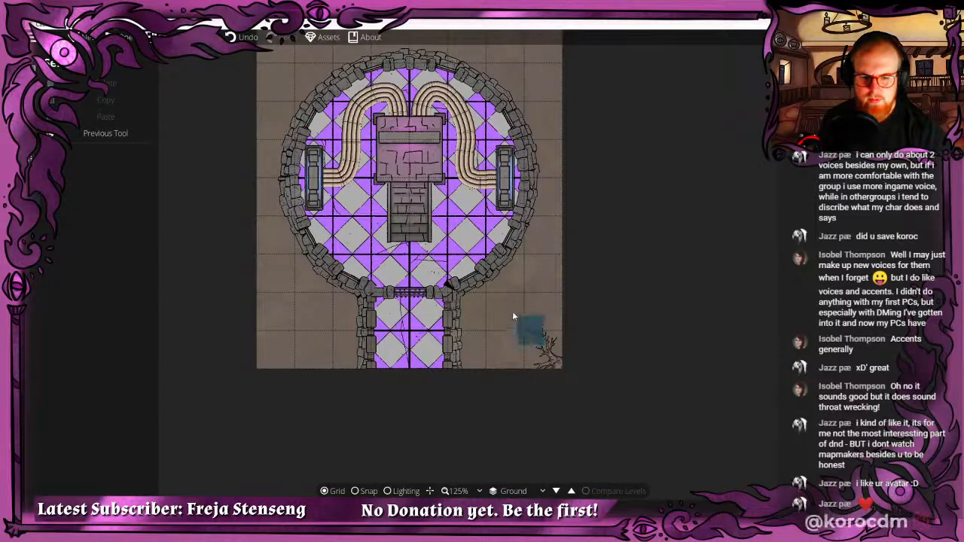
left_click(546, 353)
left_click_drag(539, 334, 491, 295)
left_click(653, 251)
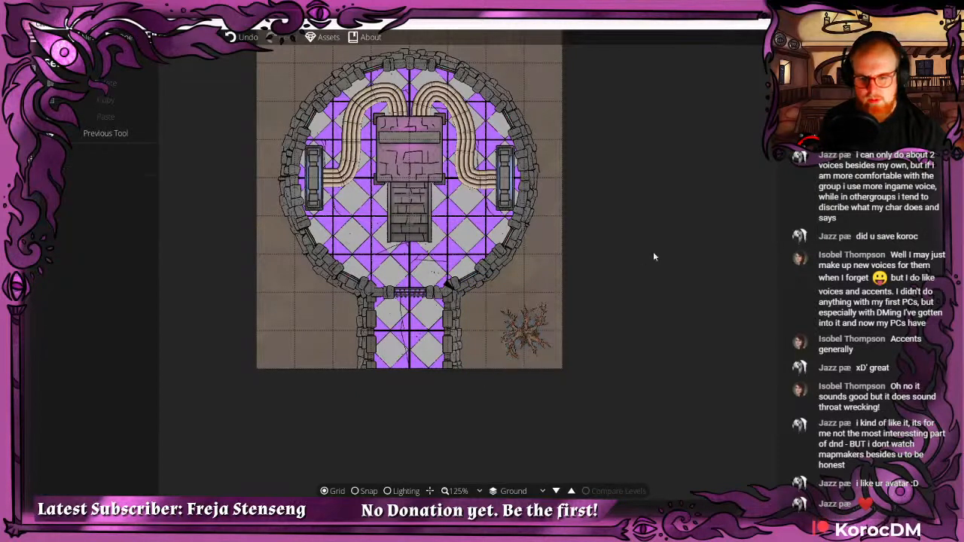
Choose a bare tree object, scale it to 0.3 and start a cluster above the room's upper-right arc.
left_click_drag(574, 211, 610, 315)
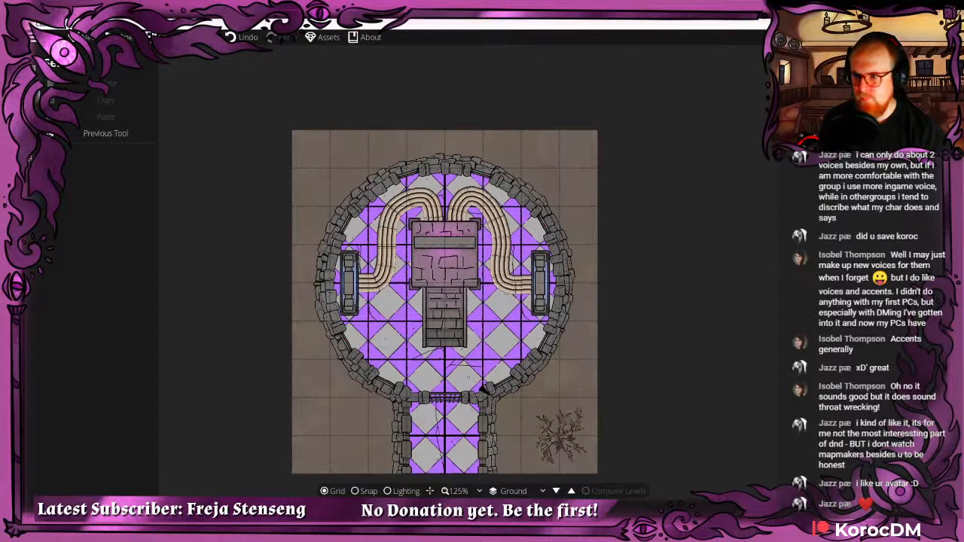
left_click(38, 95)
left_click(91, 132)
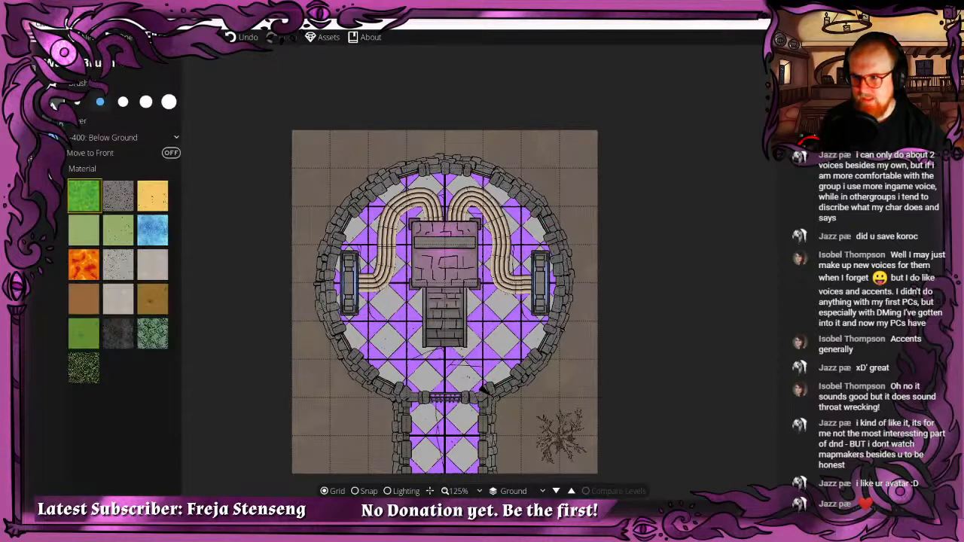
left_click(39, 112)
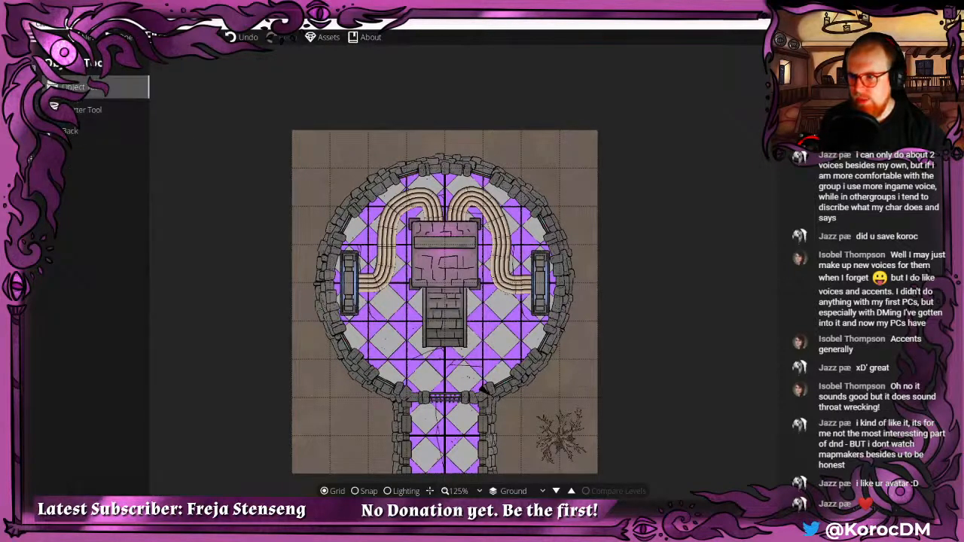
left_click(91, 86)
scroll(877, 241, "down", 5)
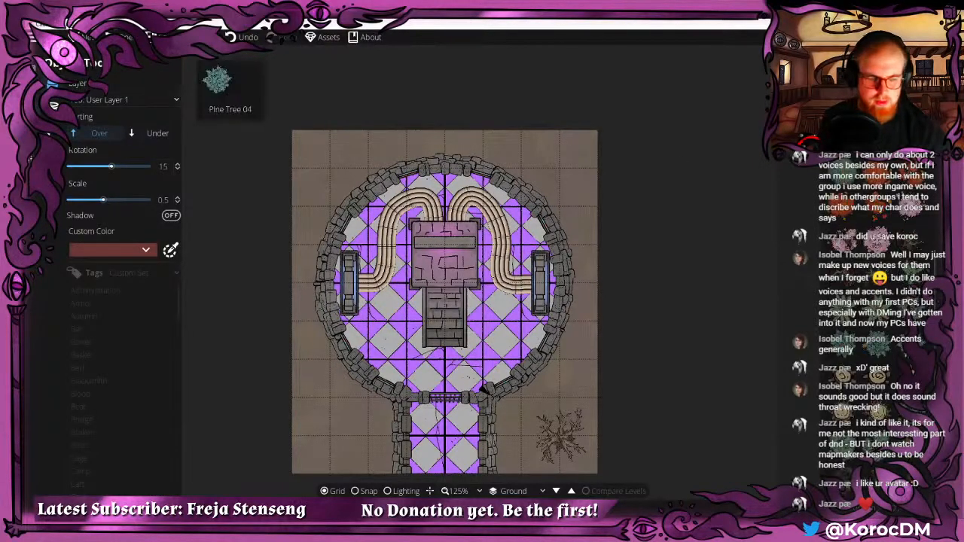
left_click(877, 275)
scroll(540, 161, "down", 3)
scroll(540, 162, "up", 1)
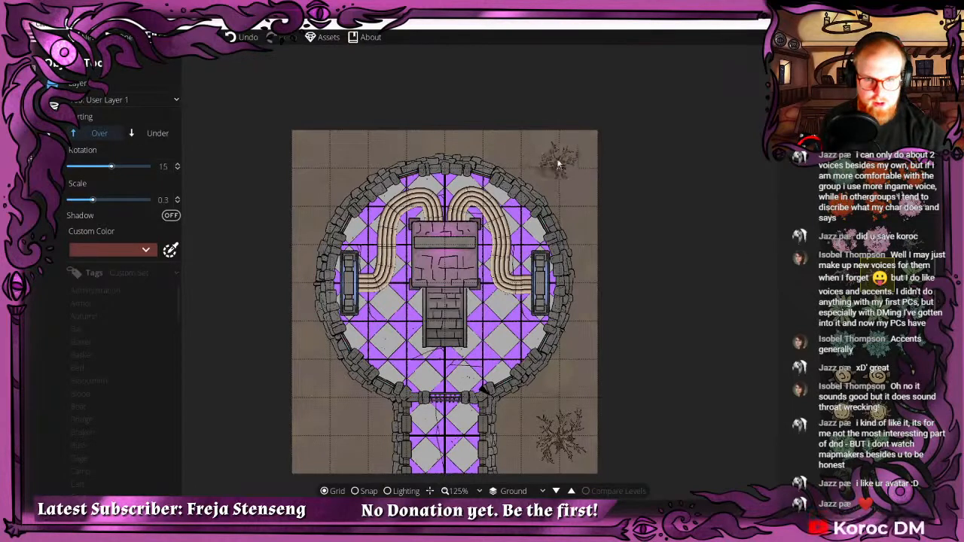
left_click(522, 147)
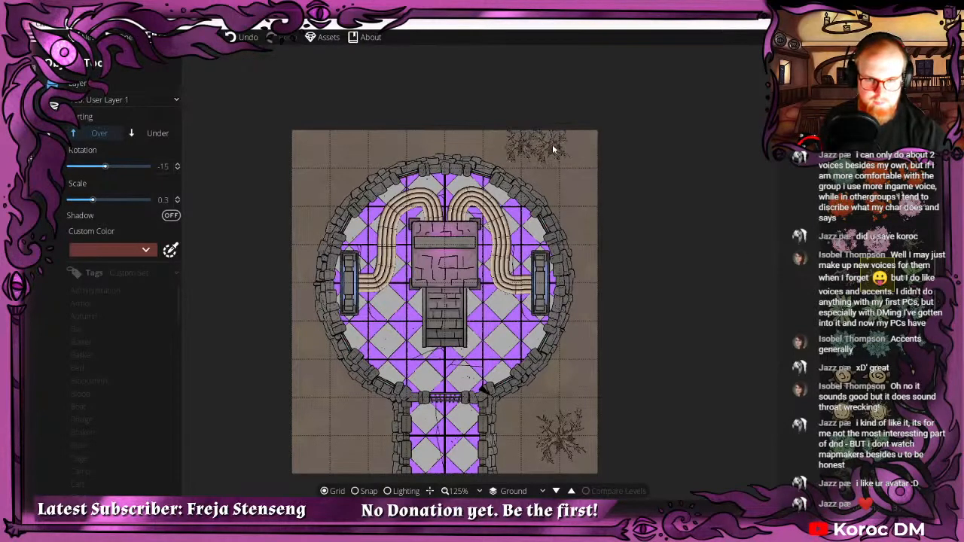
Fill the map's upper-right corner and upper right edge with more copies of the bare tree at varied rotations.
scroll(557, 149, "down", 4)
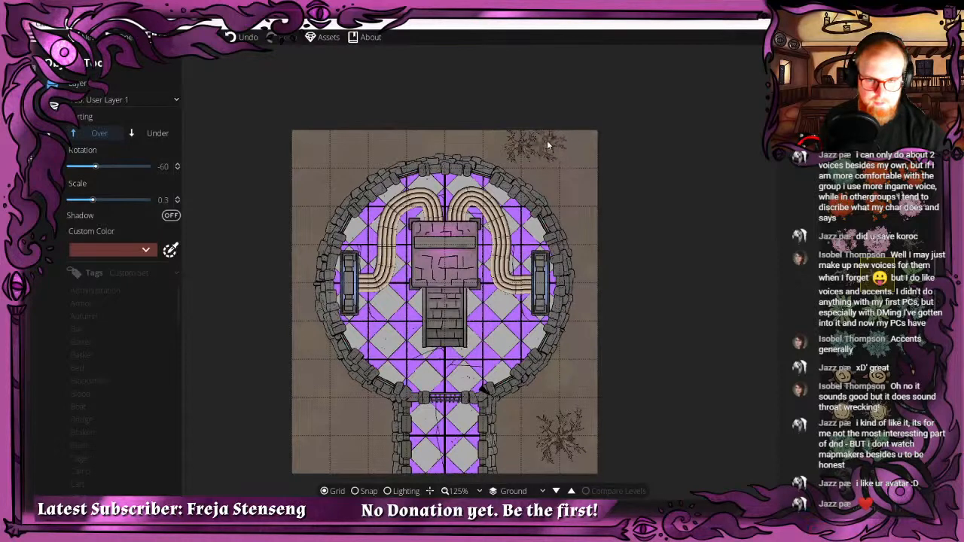
scroll(547, 140, "down", 2)
left_click(553, 140)
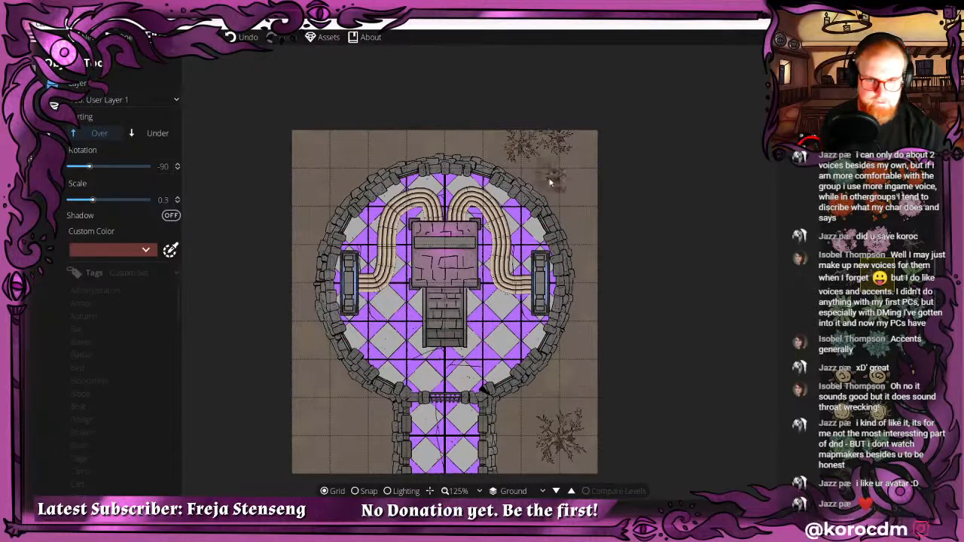
scroll(544, 163, "up", 2)
scroll(557, 175, "up", 4)
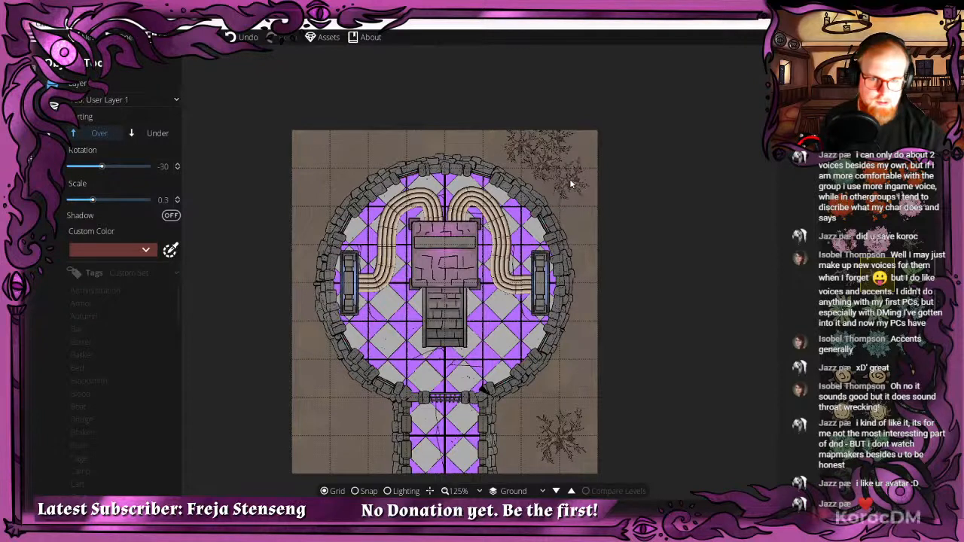
scroll(574, 179, "up", 3)
scroll(591, 174, "up", 1)
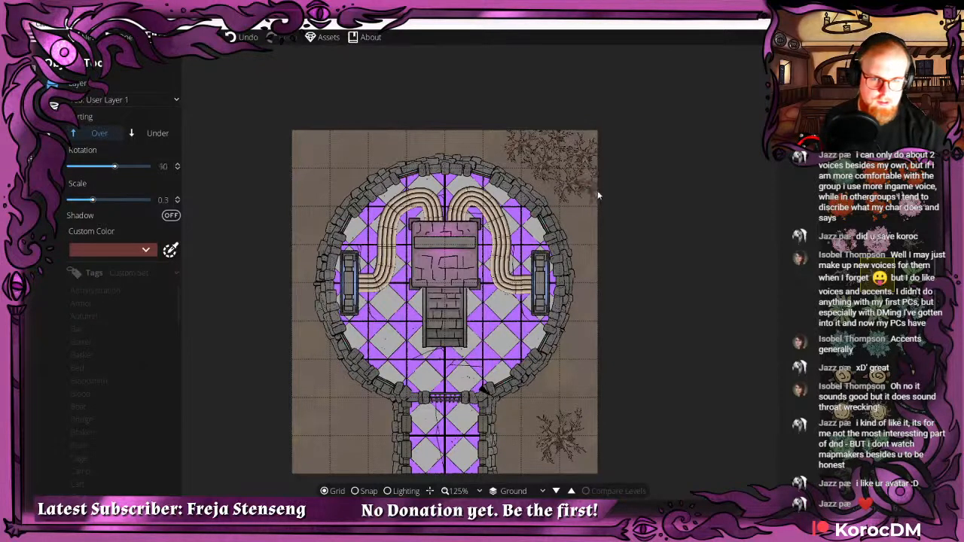
left_click(591, 211)
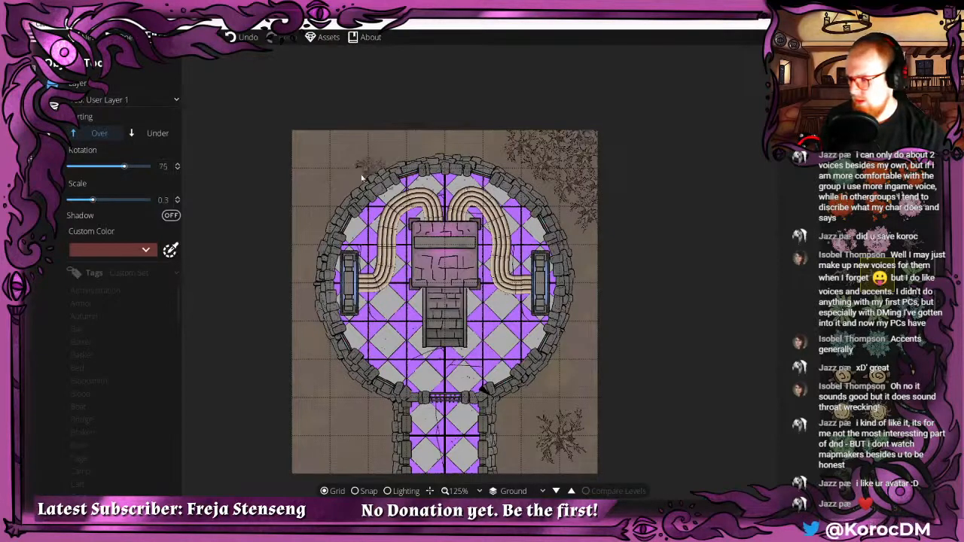
Place a single small dead tree rotated 150 degrees at scale 0.3 in the map's upper-left corner.
left_click_drag(384, 165, 445, 172)
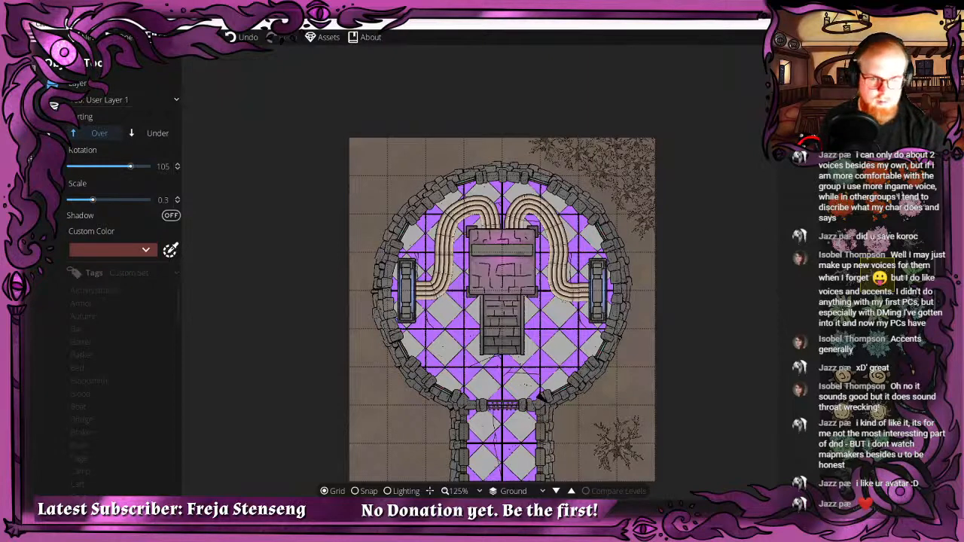
left_click(900, 245)
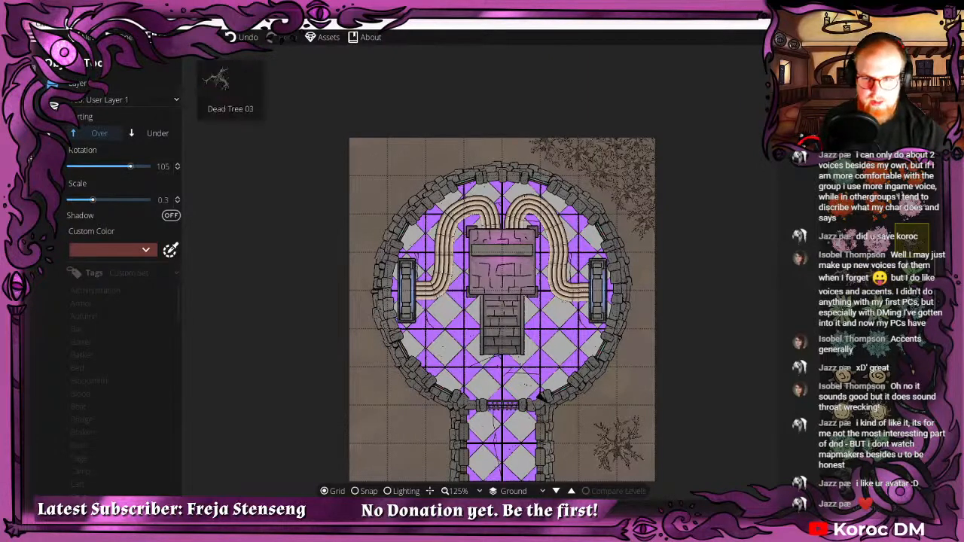
left_click(843, 273)
scroll(385, 171, "up", 1)
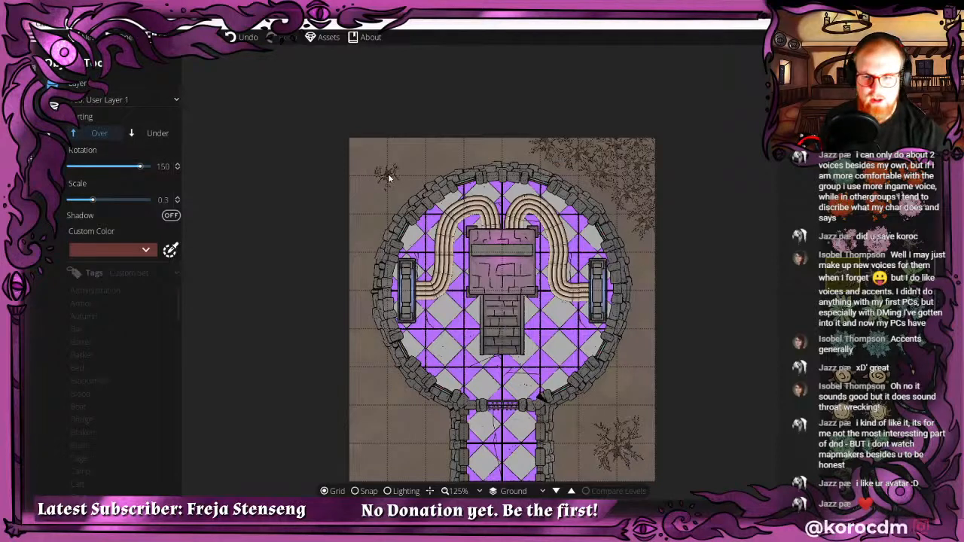
left_click_drag(494, 261, 463, 158)
left_click_drag(398, 122, 423, 185)
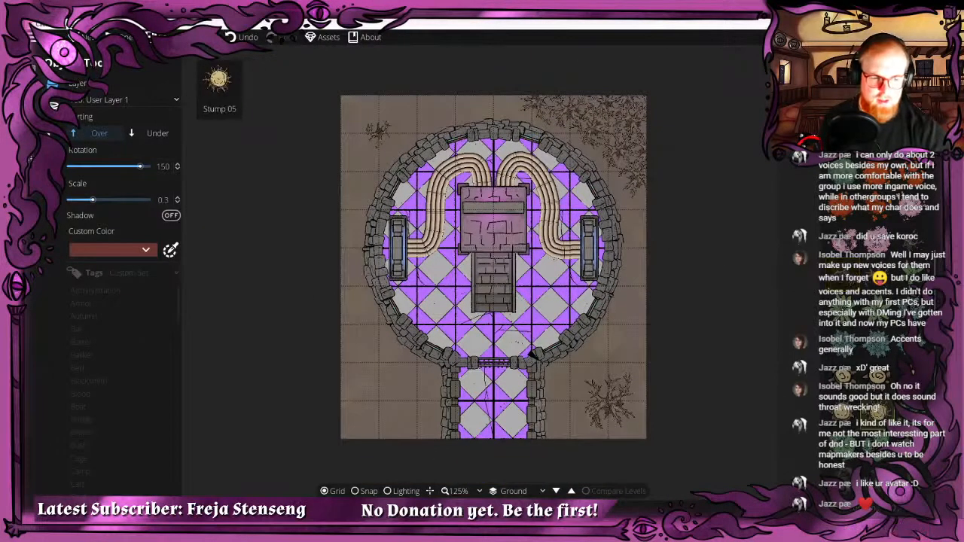
Try painting water with the third brush size in the map's lower-left corner, and undo it.
left_click_drag(409, 369, 378, 322)
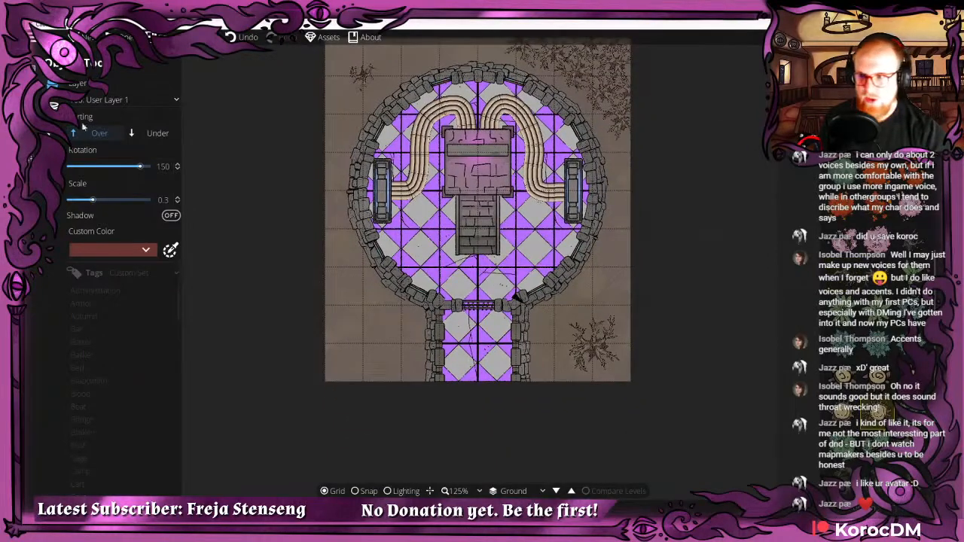
left_click(39, 107)
left_click(88, 116)
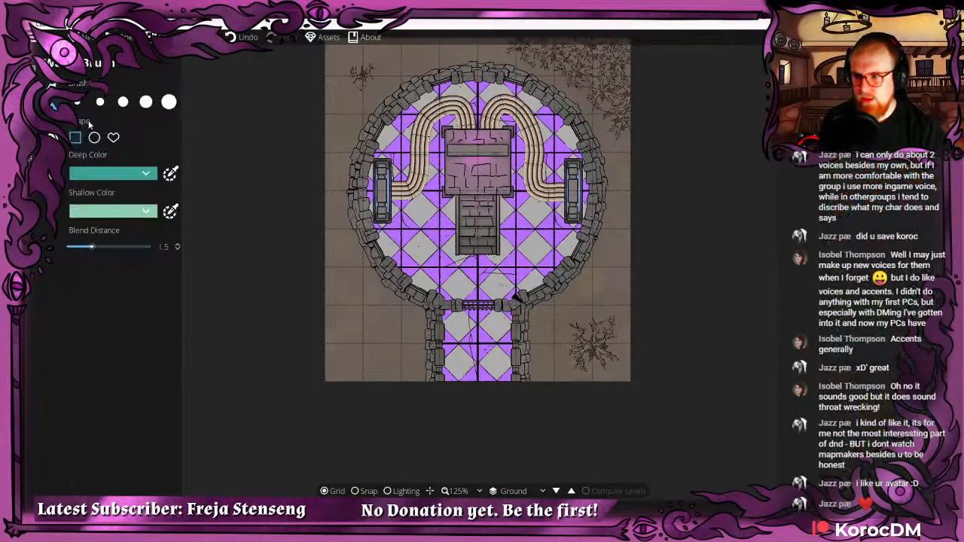
left_click(97, 105)
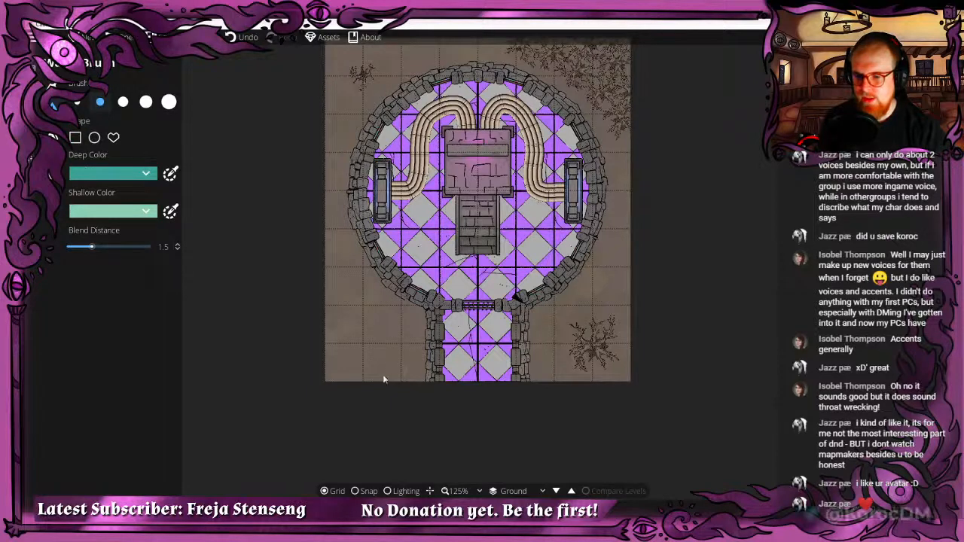
left_click_drag(364, 380, 327, 275)
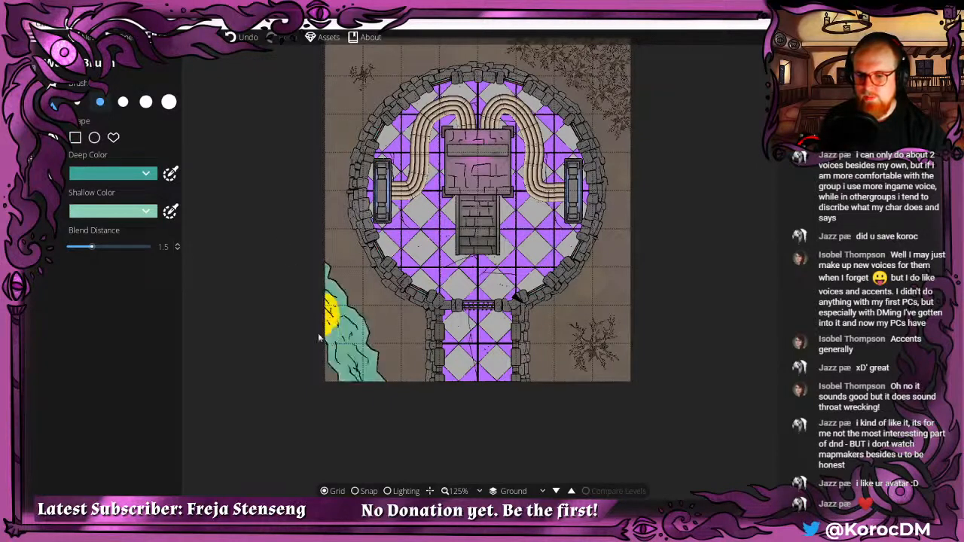
left_click_drag(318, 332, 422, 420)
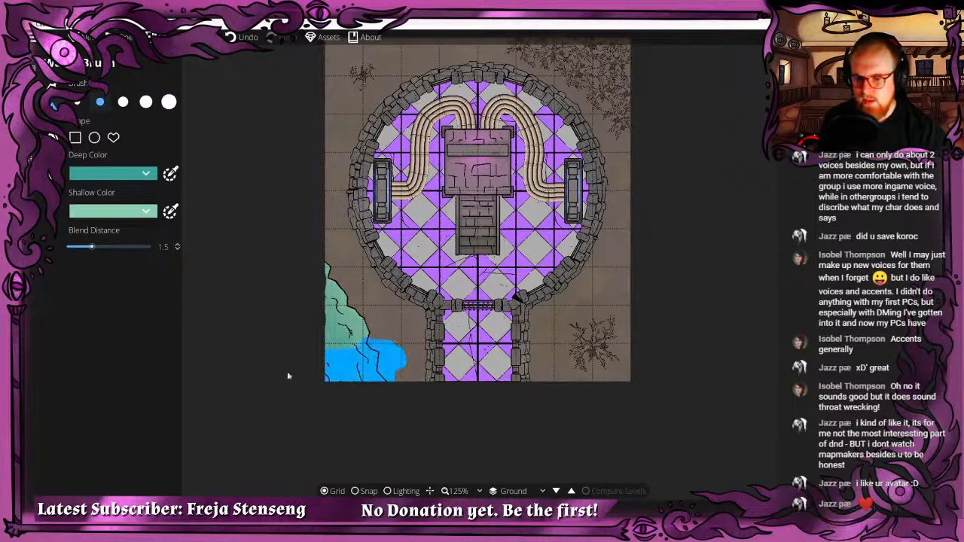
key("ctrl+z")
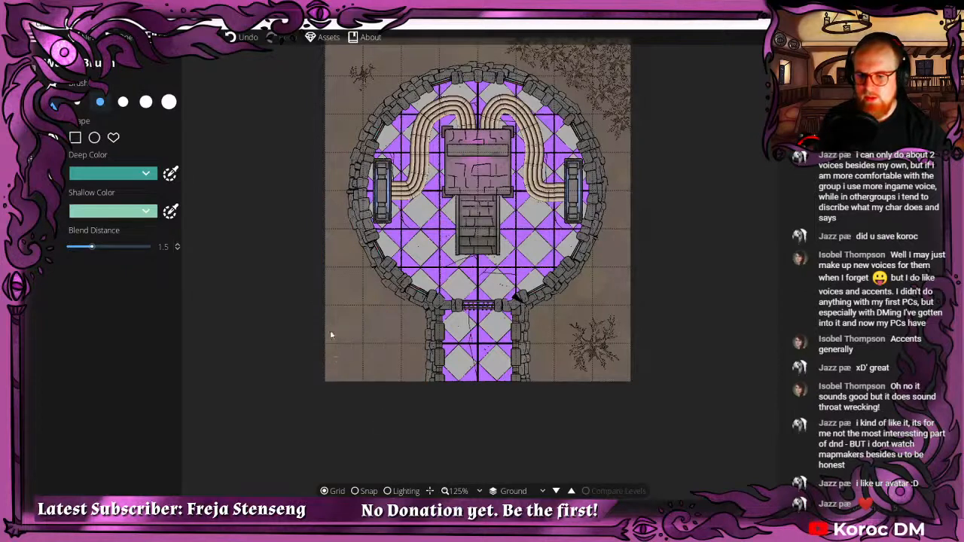
Replace the base Terrain Dirt texture with Terrain Snow so the ground outside the chamber is snow.
left_click_drag(376, 177, 334, 184)
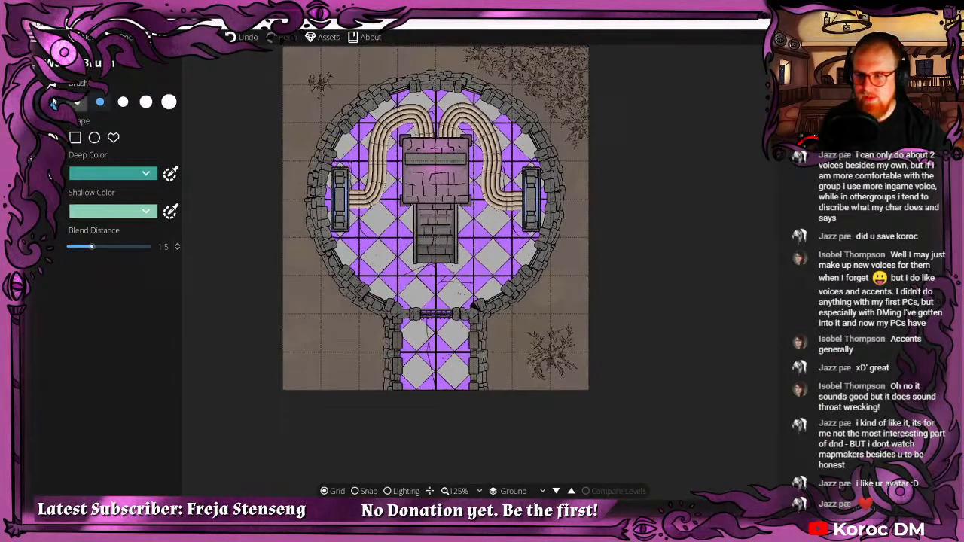
left_click(53, 85)
left_click(97, 216)
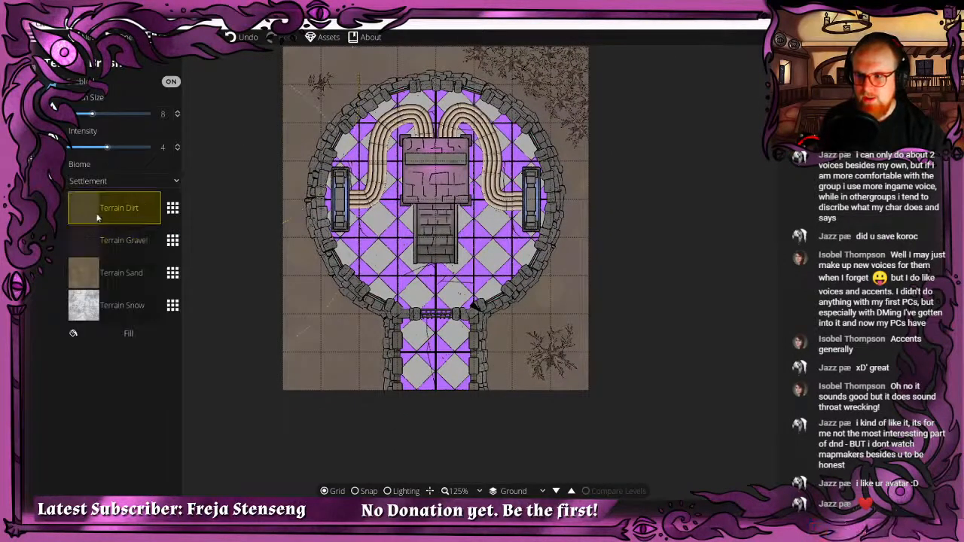
left_click(172, 211)
left_click(233, 378)
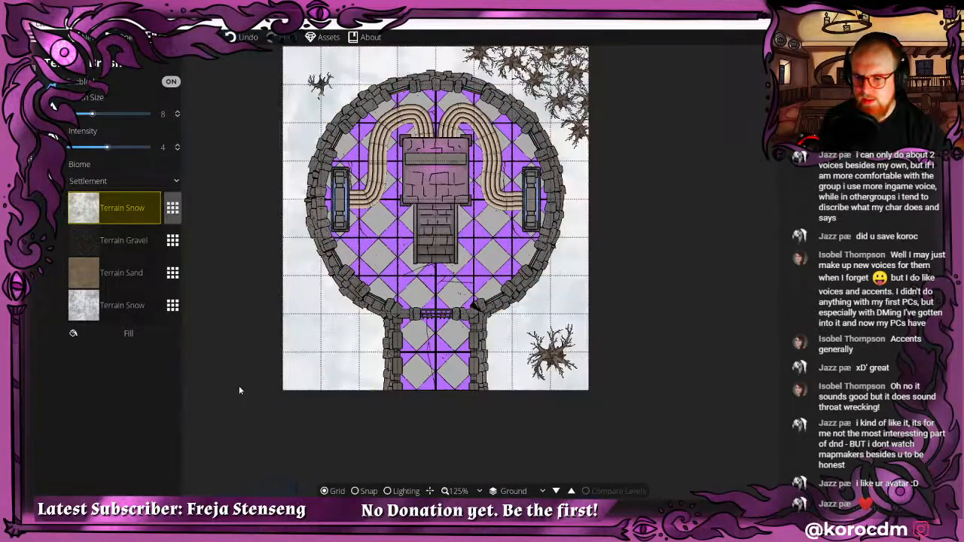
Replace the Terrain Gravel texture in the second terrain slot with Terrain Dirt.
left_click_drag(287, 309, 251, 334)
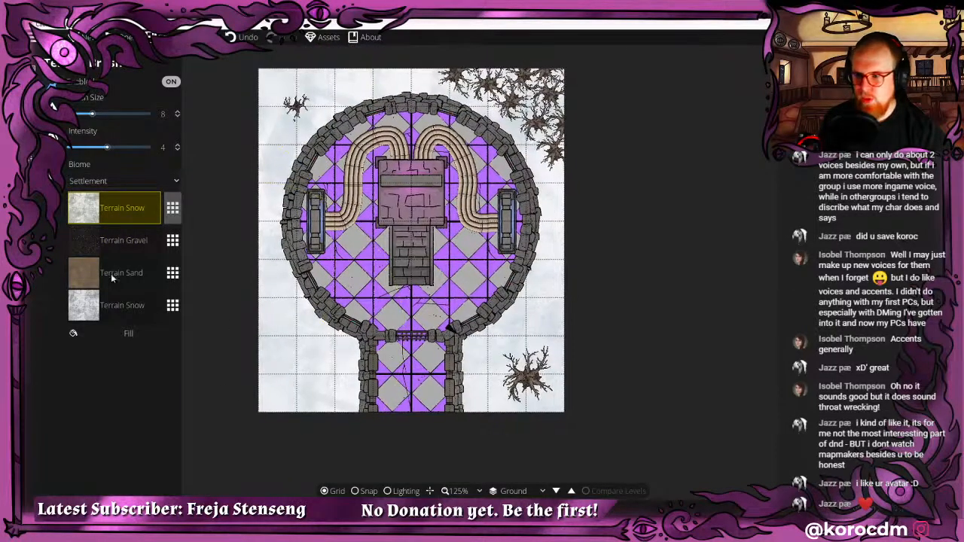
left_click(91, 241)
left_click(172, 241)
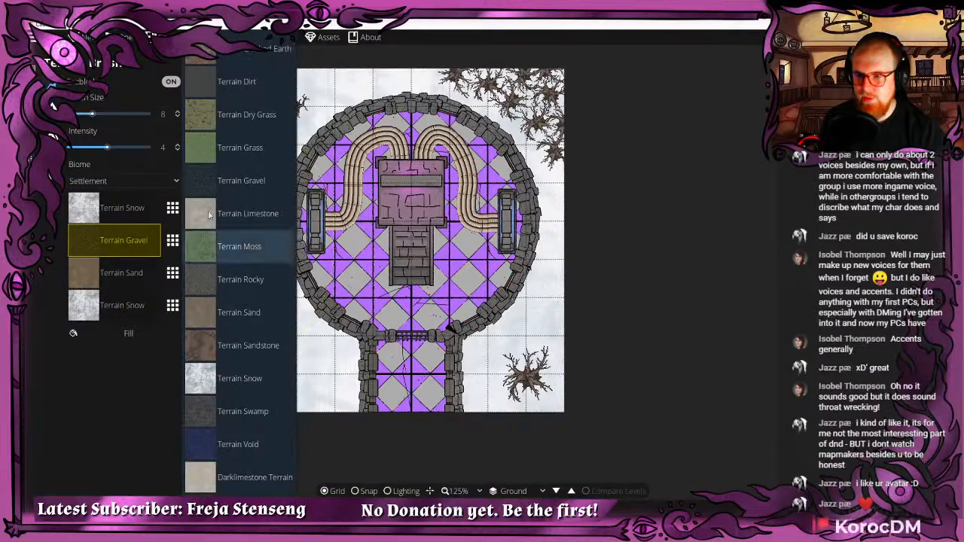
left_click(226, 83)
Try painting a dirt patch under the upper-right tree cluster, restoring snow once and undoing the last stroke.
scroll(473, 128, "up", 3)
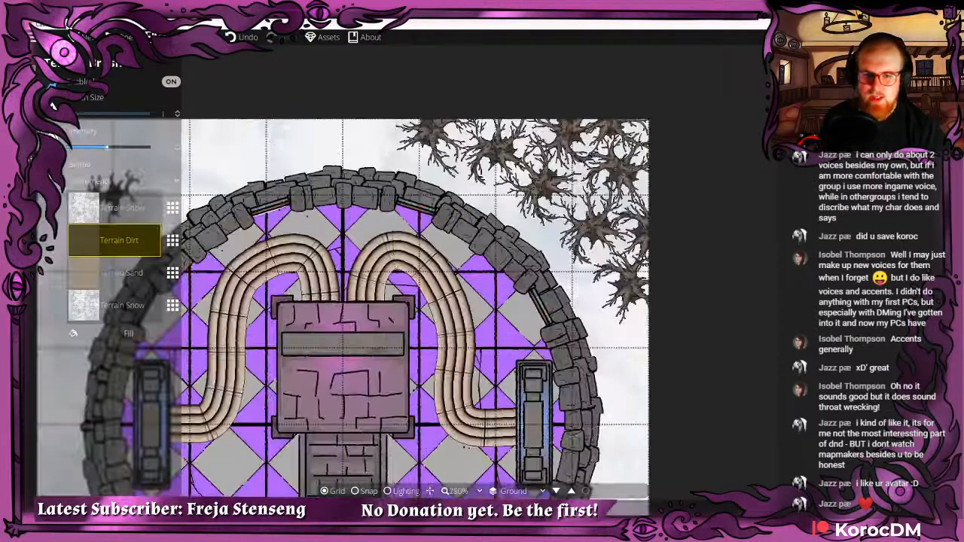
left_click(469, 125)
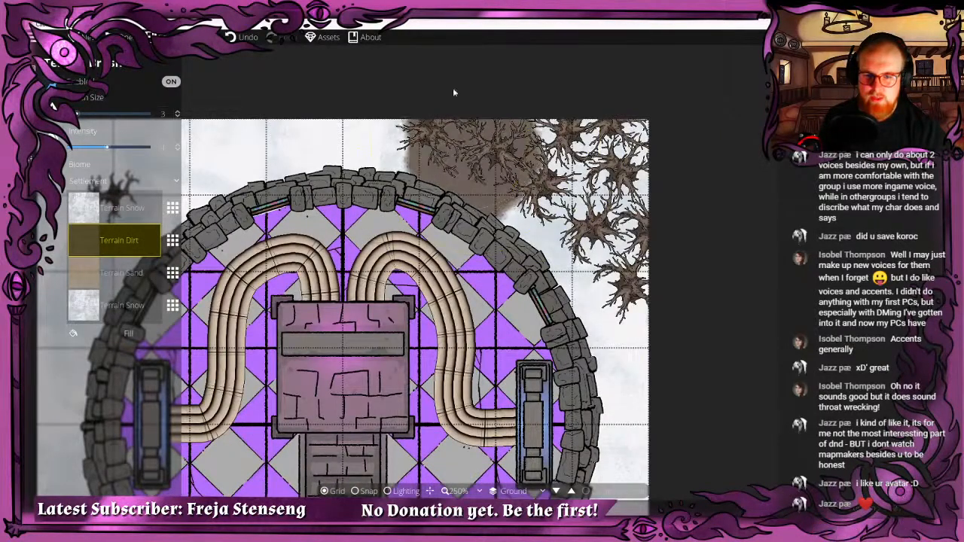
left_click(115, 208)
mouse_move(512, 181)
left_mouse_down()
mouse_move(512, 154)
mouse_move(444, 124)
left_mouse_up()
left_click(96, 239)
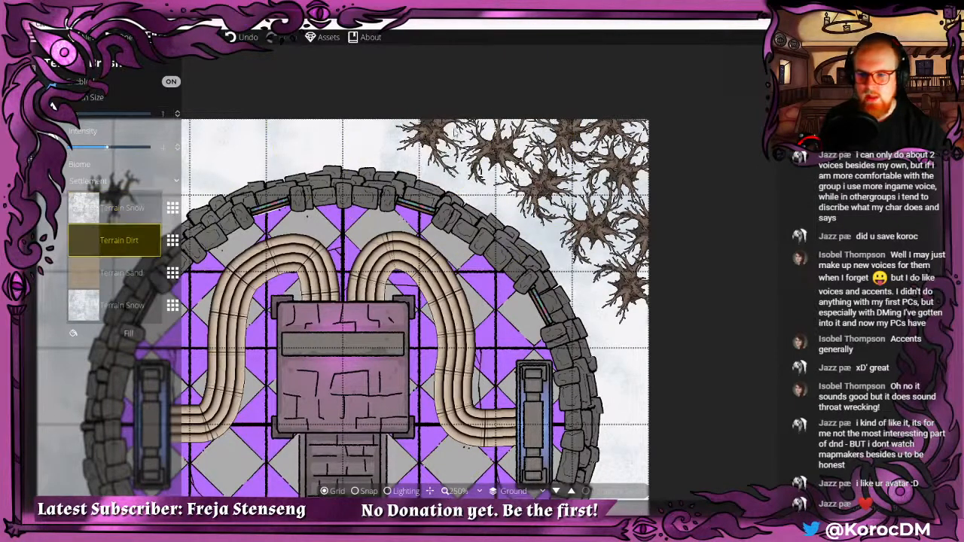
mouse_move(482, 165)
left_mouse_down()
mouse_move(437, 162)
mouse_move(466, 143)
mouse_move(399, 143)
mouse_move(520, 158)
mouse_move(489, 185)
mouse_move(575, 204)
left_mouse_up()
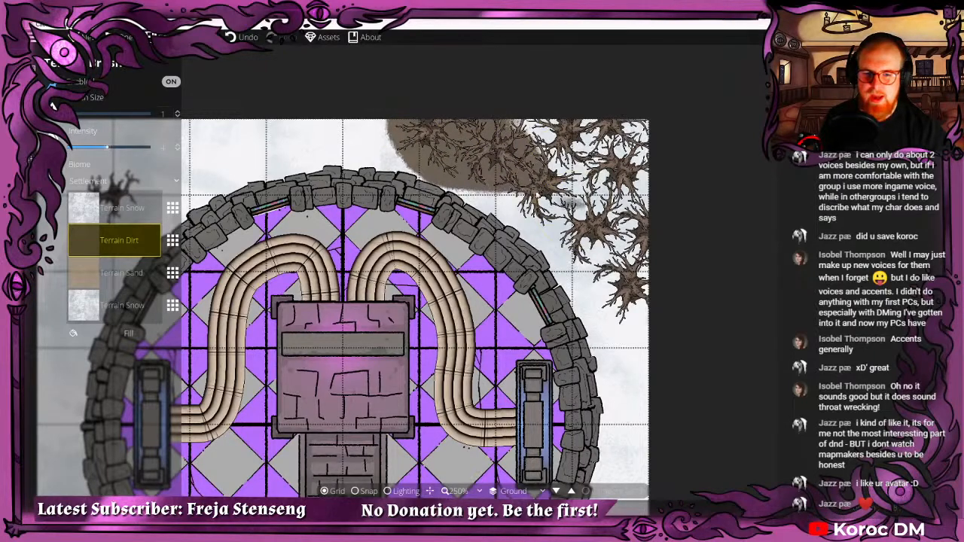
key("ctrl+z")
Paint Terrain Dirt with brush size 2 along the outside of the chamber's left wall and down the corridor's left side.
scroll(374, 203, "down", 3)
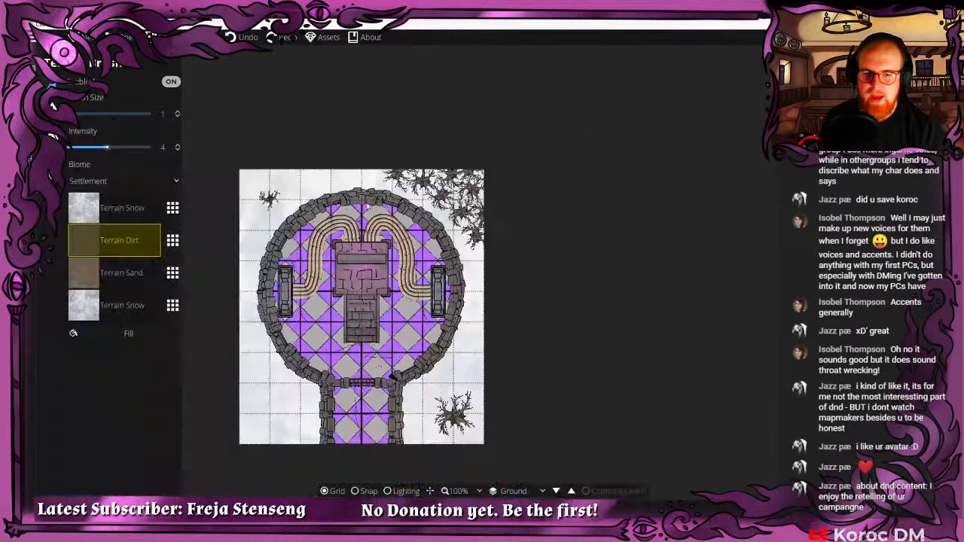
left_click_drag(305, 255, 342, 236)
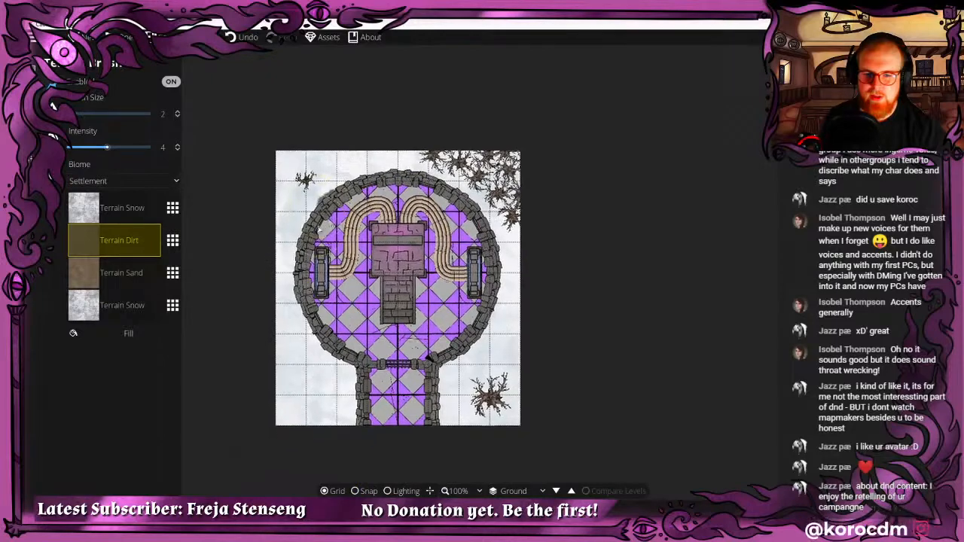
scroll(342, 236, "up", 1)
left_click_drag(316, 193, 282, 242)
mouse_move(268, 301)
left_mouse_down()
mouse_move(280, 354)
mouse_move(335, 407)
mouse_move(331, 282)
left_mouse_up()
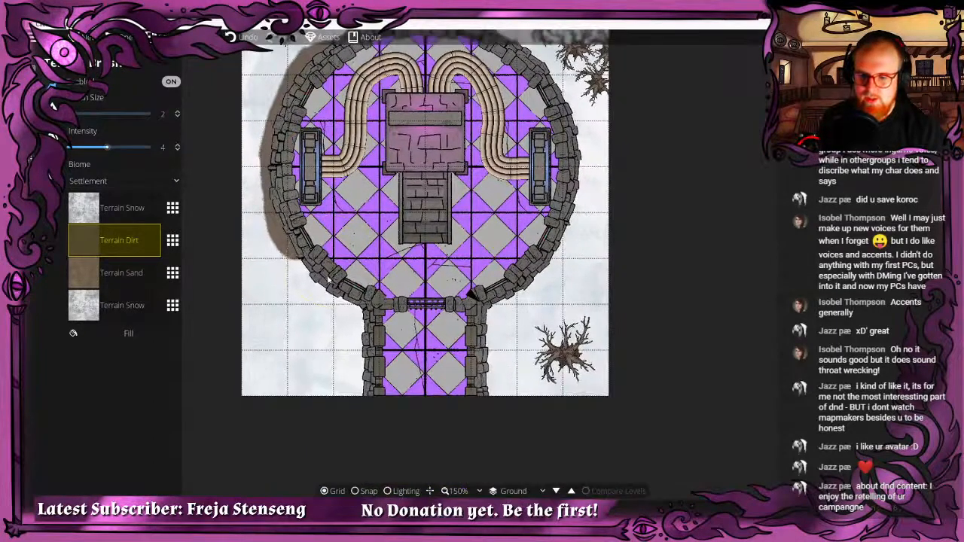
mouse_move(290, 242)
left_mouse_down()
mouse_move(309, 276)
mouse_move(360, 320)
left_mouse_up()
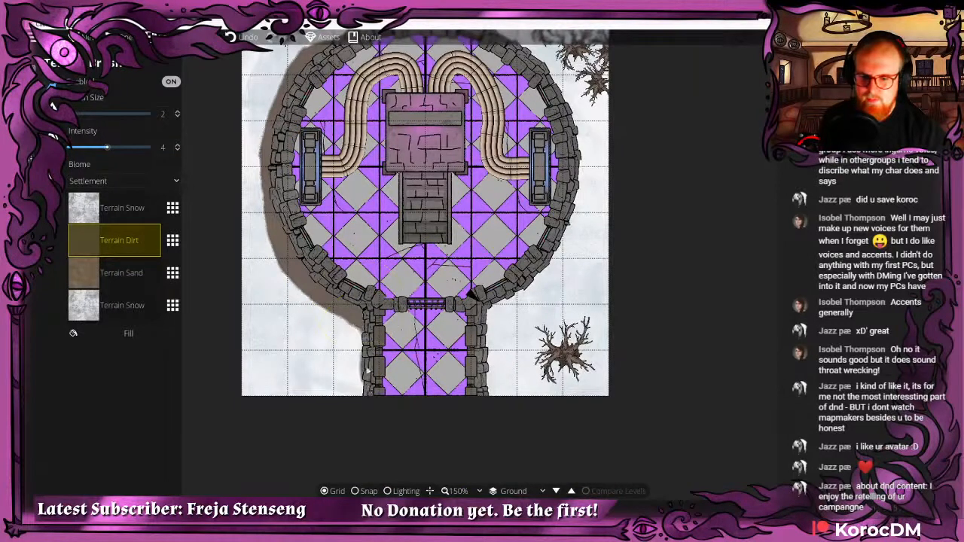
left_click_drag(367, 369, 359, 414)
Continue the Terrain Dirt band up the corridor's right side and around the chamber's right and upper walls.
left_click_drag(457, 396, 375, 362)
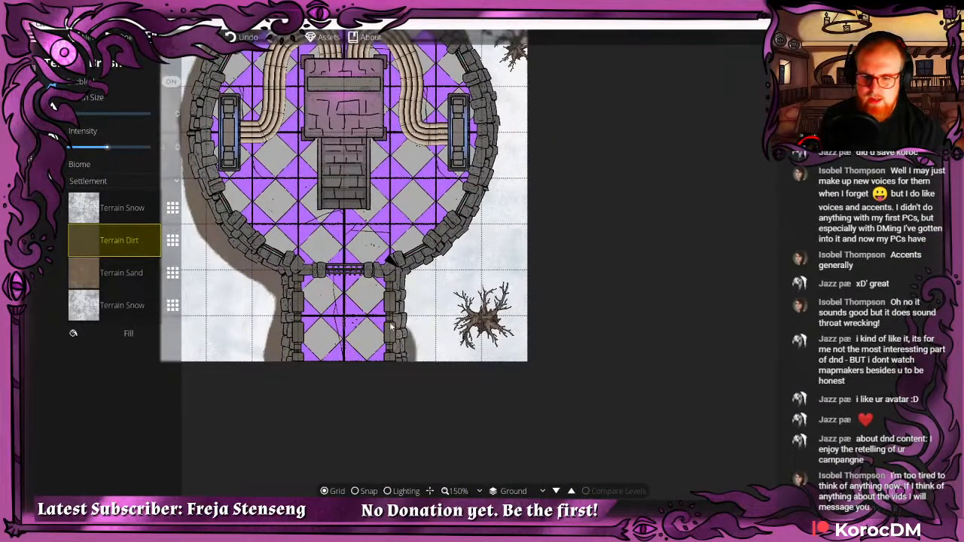
mouse_move(391, 327)
left_mouse_down()
mouse_move(400, 240)
mouse_move(458, 220)
mouse_move(461, 231)
mouse_move(482, 140)
mouse_move(467, 162)
left_mouse_up()
mouse_move(462, 143)
left_mouse_down()
mouse_move(467, 241)
mouse_move(491, 184)
mouse_move(451, 131)
mouse_move(406, 109)
mouse_move(448, 165)
mouse_move(319, 189)
mouse_move(421, 187)
left_mouse_up()
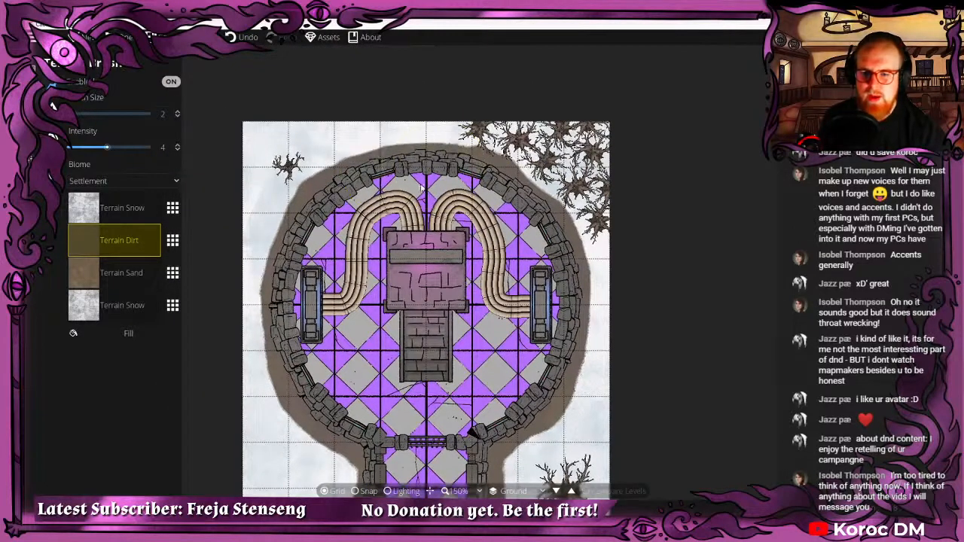
left_click_drag(453, 223, 507, 181)
Trim the outer edge of the dirt band with Terrain Snow along the chamber's top and upper-right walls.
left_click(113, 208)
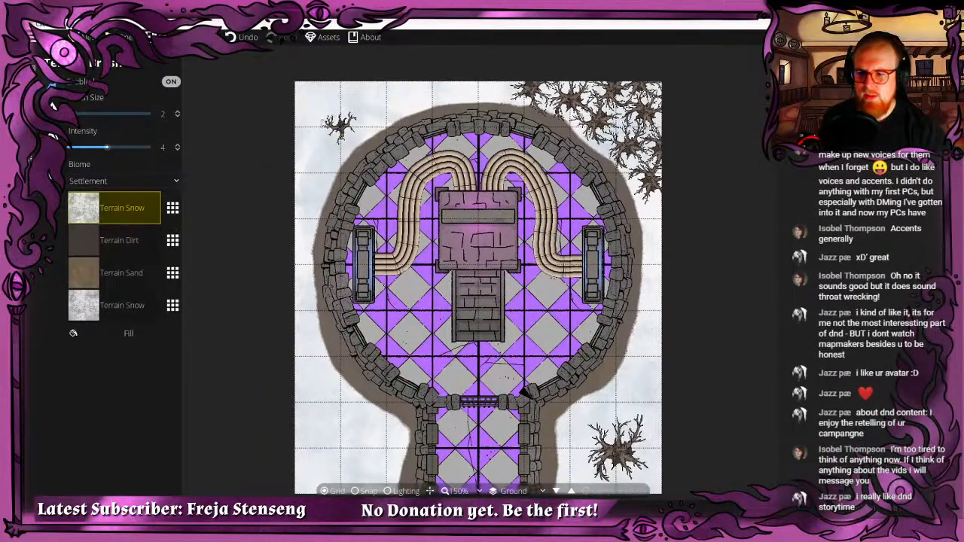
left_click_drag(442, 70, 553, 82)
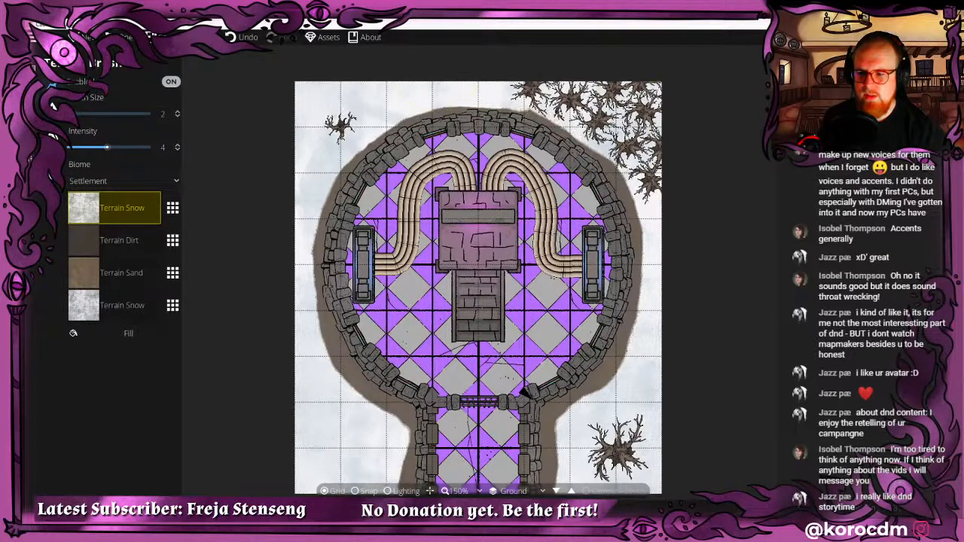
left_click_drag(624, 132, 482, 90)
left_click_drag(667, 230, 651, 105)
left_click_drag(626, 40, 590, 57)
left_click_drag(666, 74, 666, 123)
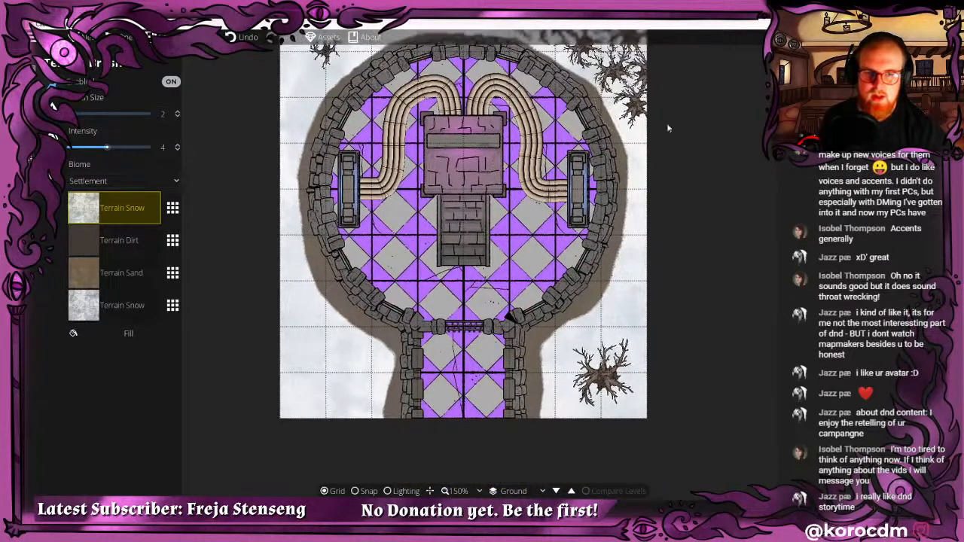
Narrow the dirt band with Terrain Snow along the chamber's right side, the corridor and the left side.
left_click_drag(617, 84, 587, 86)
mouse_move(657, 155)
left_mouse_down()
mouse_move(610, 97)
mouse_move(611, 256)
mouse_move(633, 287)
left_mouse_up()
left_click_drag(597, 325, 592, 338)
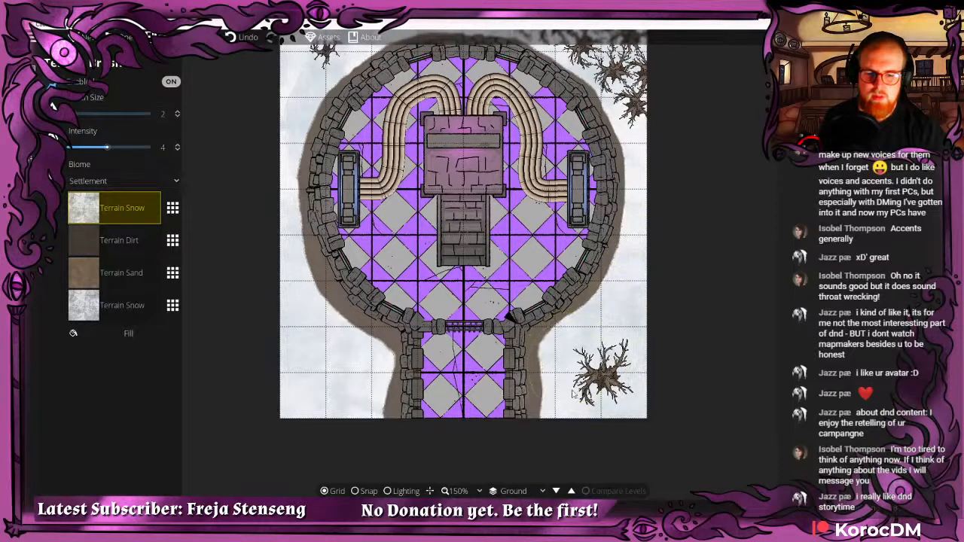
mouse_move(572, 392)
left_mouse_down()
mouse_move(351, 387)
mouse_move(368, 422)
mouse_move(373, 396)
mouse_move(261, 212)
mouse_move(307, 308)
mouse_move(306, 233)
mouse_move(325, 176)
left_mouse_up()
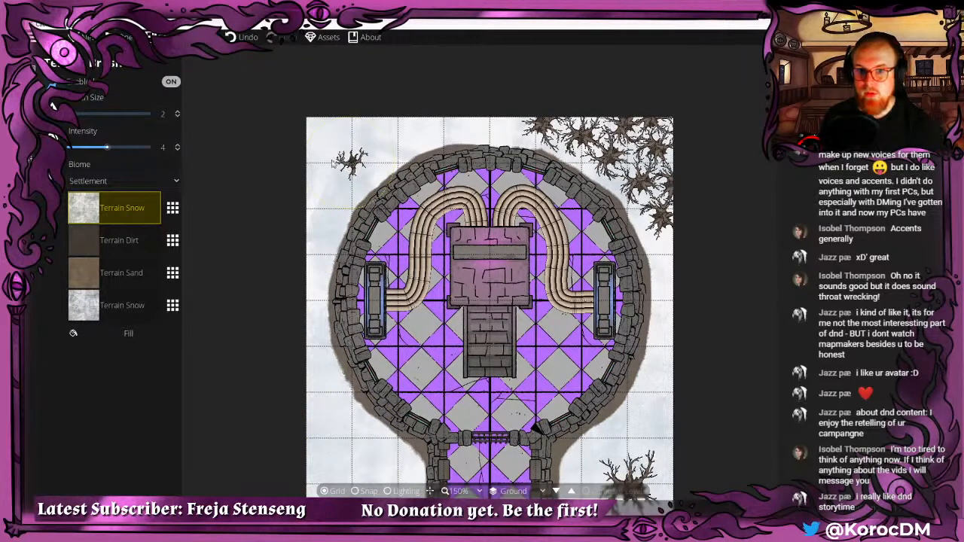
Touch up the band above the chamber's top wall with Terrain Dirt, and soften its edge with Terrain Snow.
left_click(79, 240)
mouse_move(505, 183)
left_mouse_down()
mouse_move(452, 180)
mouse_move(503, 177)
left_mouse_up()
left_click(77, 213)
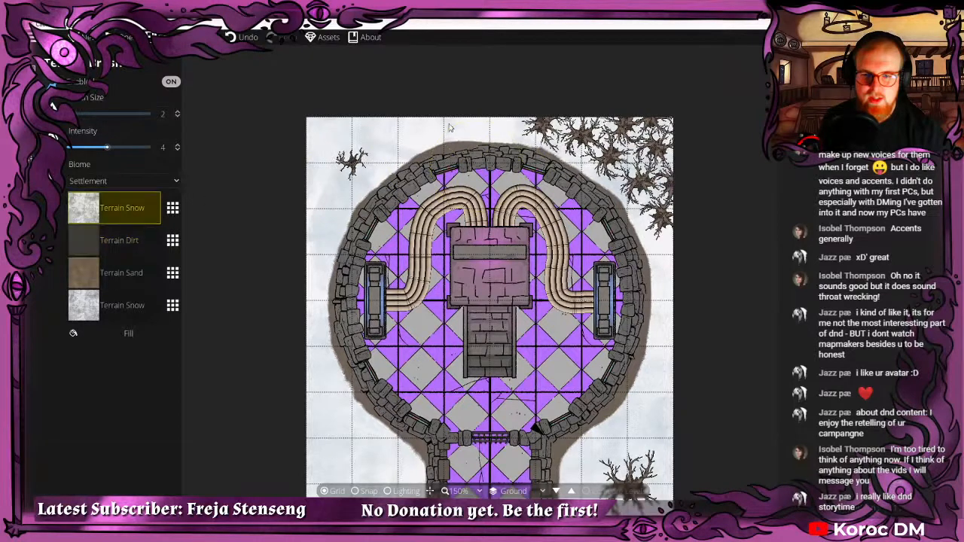
left_click_drag(449, 128, 429, 126)
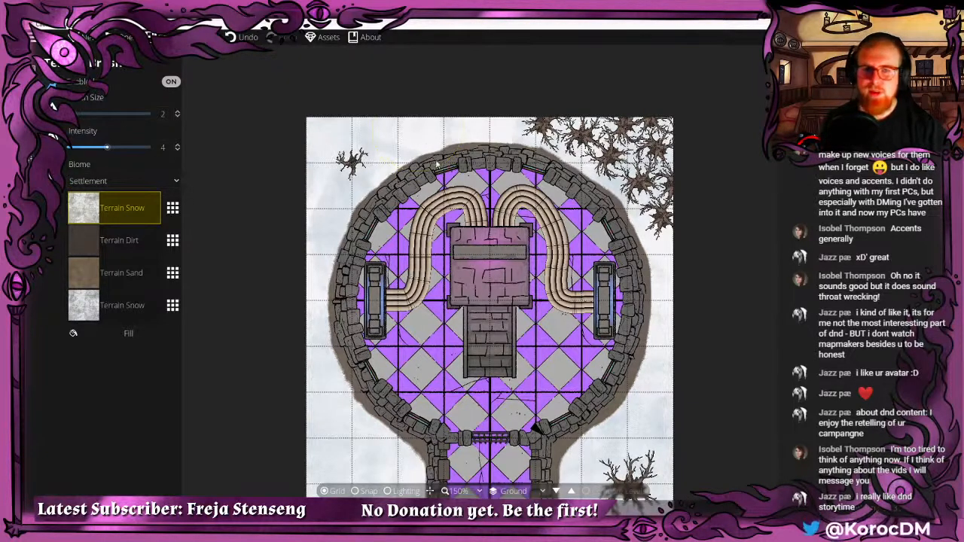
left_click_drag(498, 202, 497, 160)
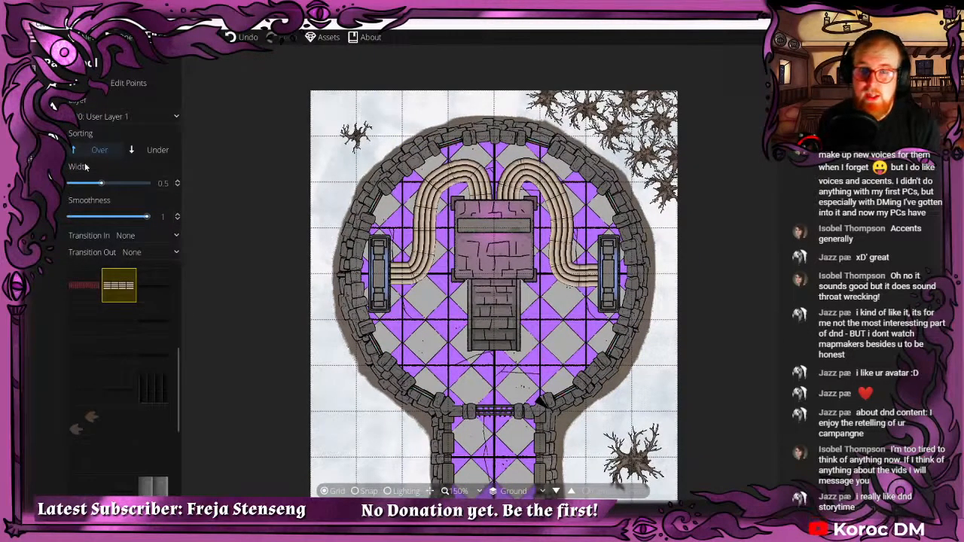
Look through the path textures and choose the grey rocky cliff path for User Layer 1.
scroll(114, 299, "down", 3)
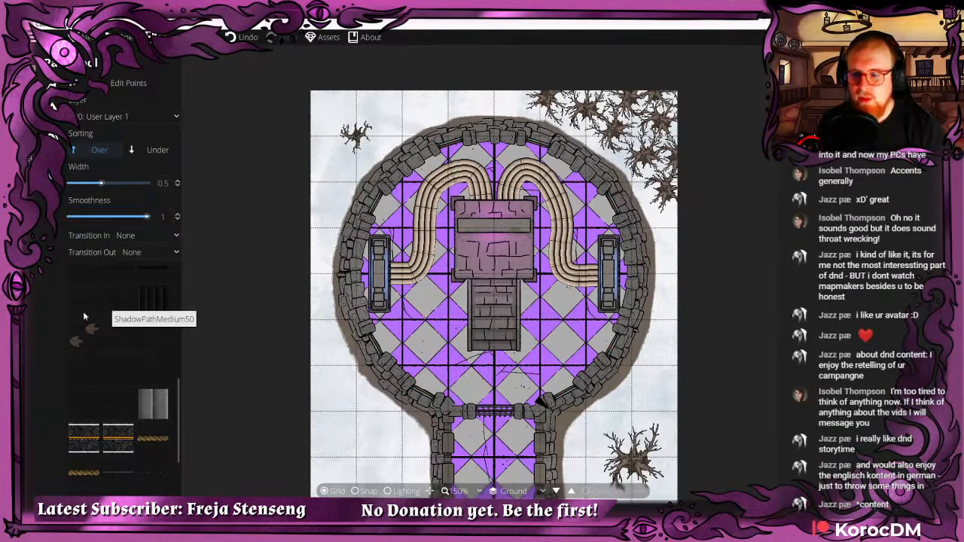
scroll(121, 315, "up", 3)
scroll(128, 322, "up", 2)
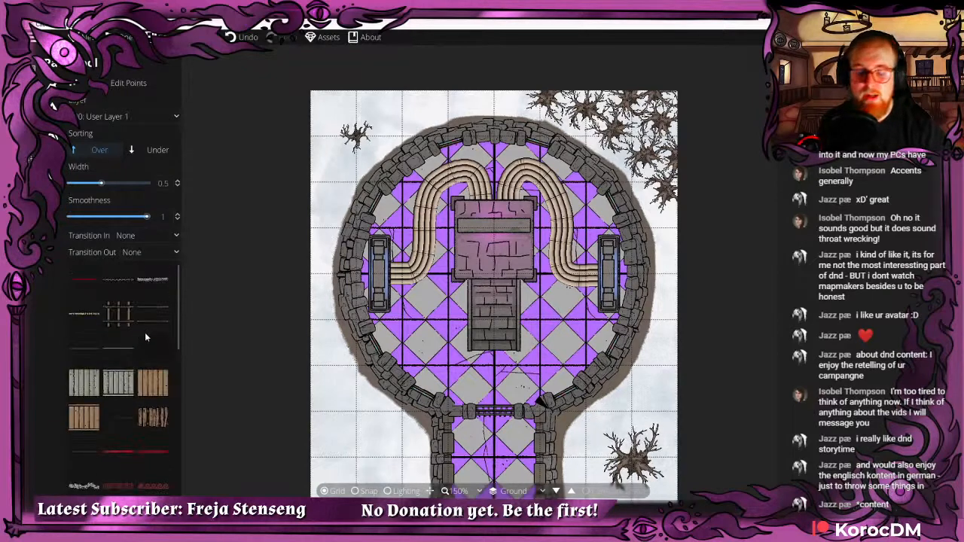
scroll(145, 347, "down", 8)
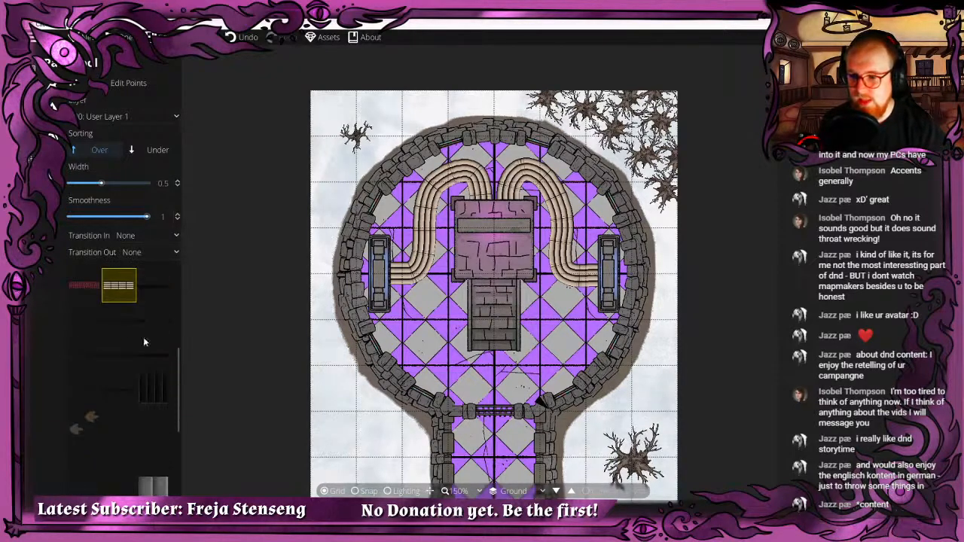
scroll(139, 402, "up", 6)
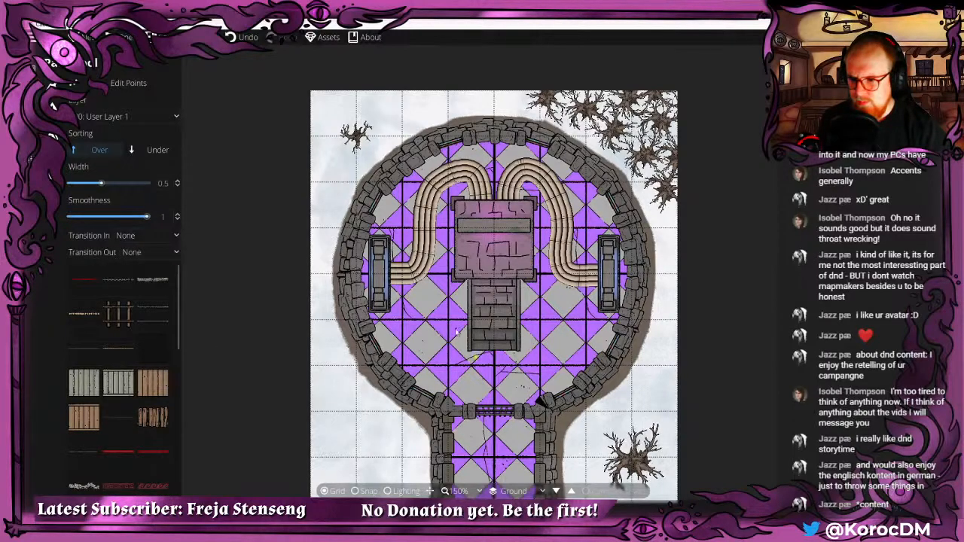
left_click_drag(455, 332, 450, 271)
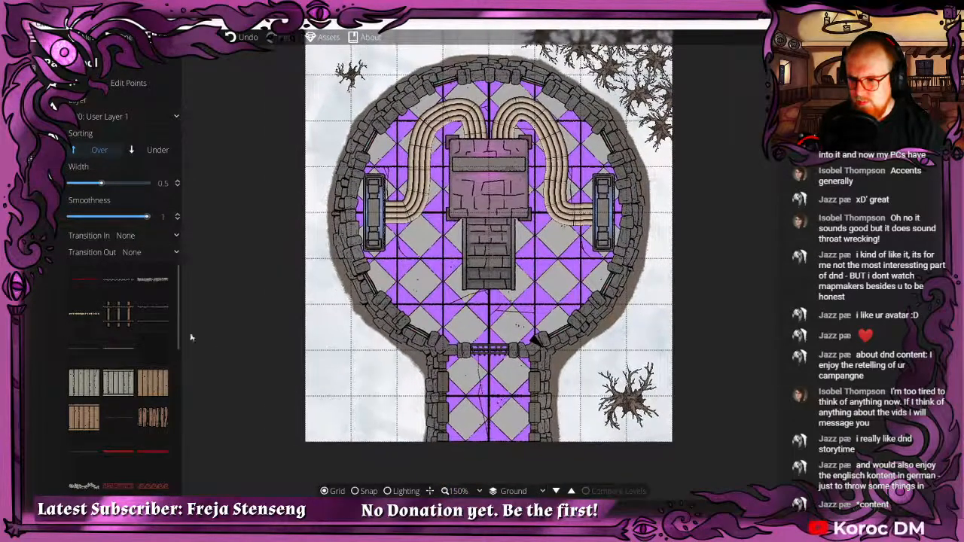
left_click(147, 288)
scroll(126, 395, "down", 5)
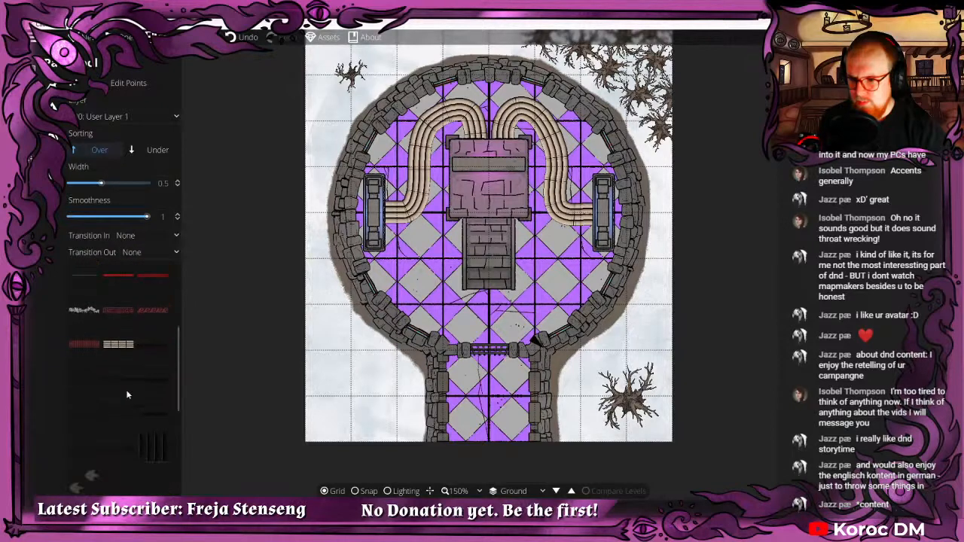
left_click(88, 311)
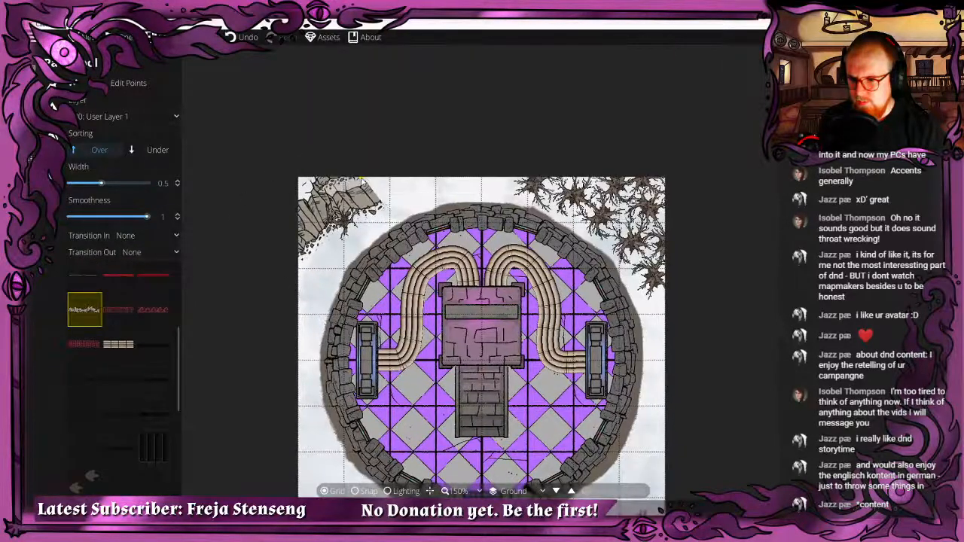
Try drawing the rocky cliff path at width 0.5 across the map's upper-left corner, and undo it.
key("ctrl+z")
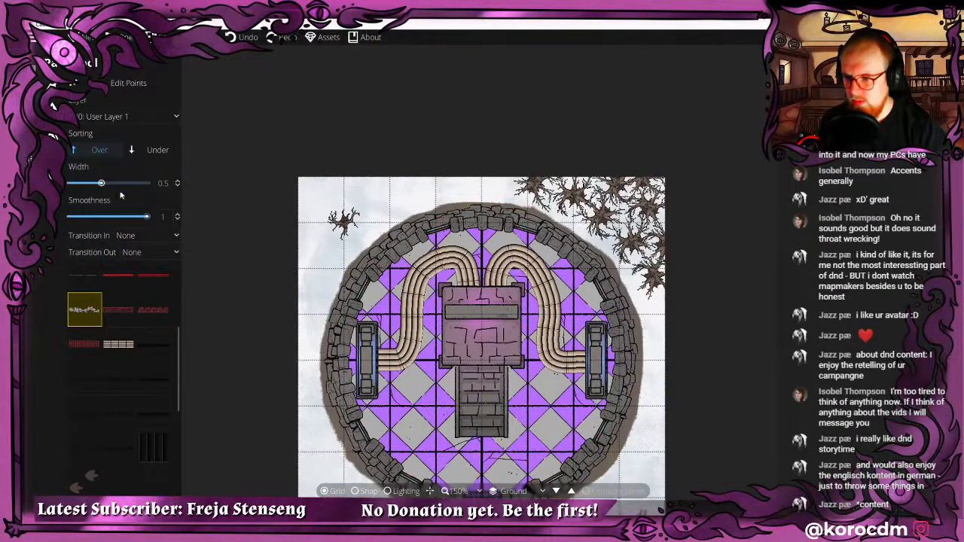
key("ctrl+y")
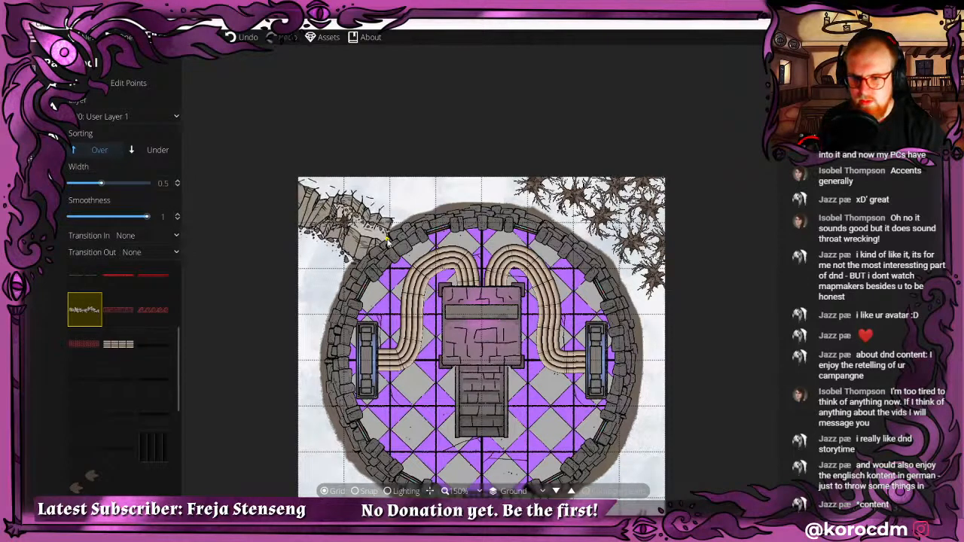
left_click_drag(143, 185, 72, 189)
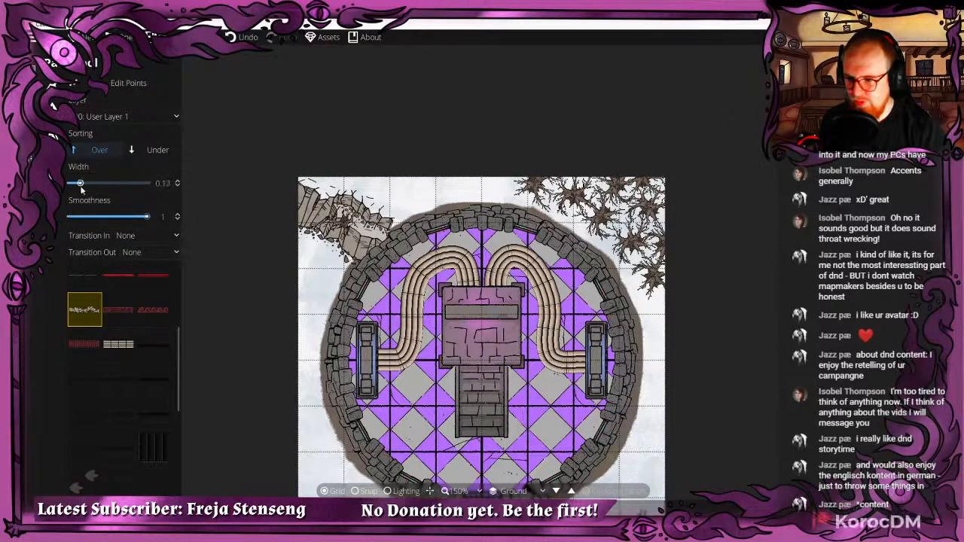
key("ctrl+z")
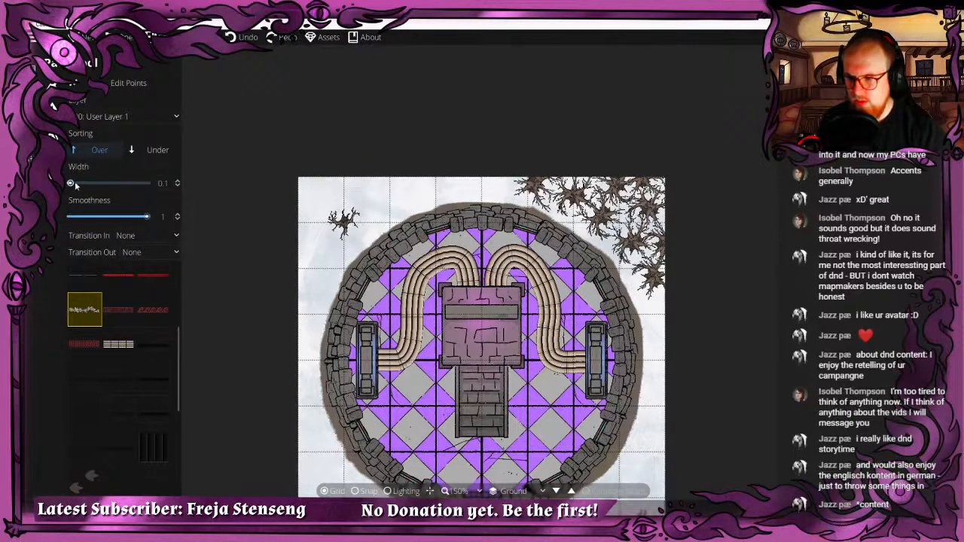
Set the path width to 0.3 for the rocky cliff.
left_click_drag(73, 184, 87, 183)
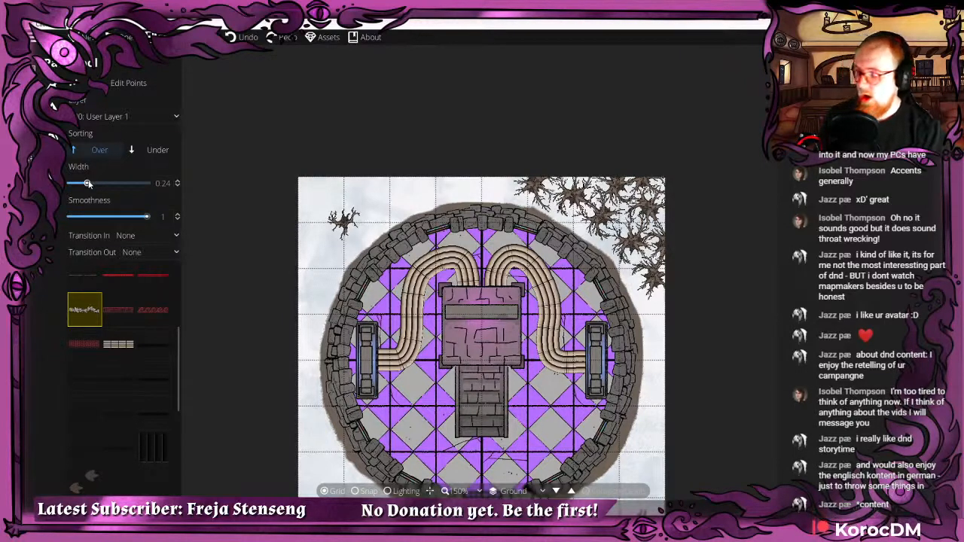
left_click(177, 181)
left_click(178, 181)
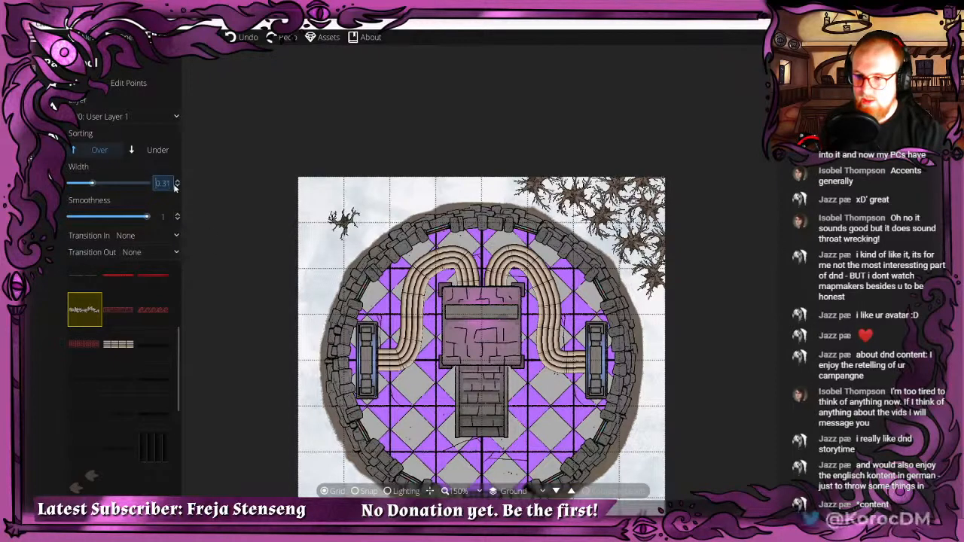
Try short stretches of the rocky cliff path along the map's left edge, and undo them.
left_click(305, 260)
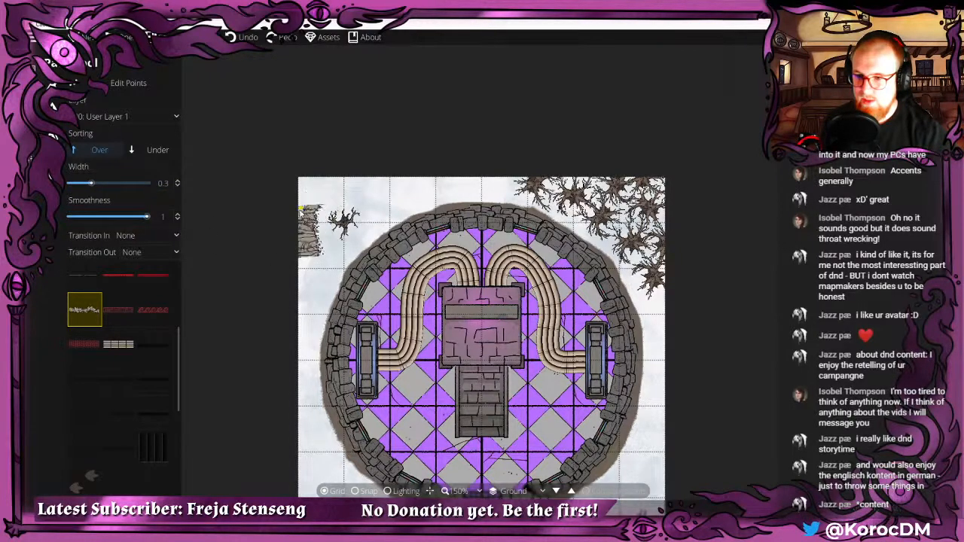
right_click(301, 211)
key("ctrl+z")
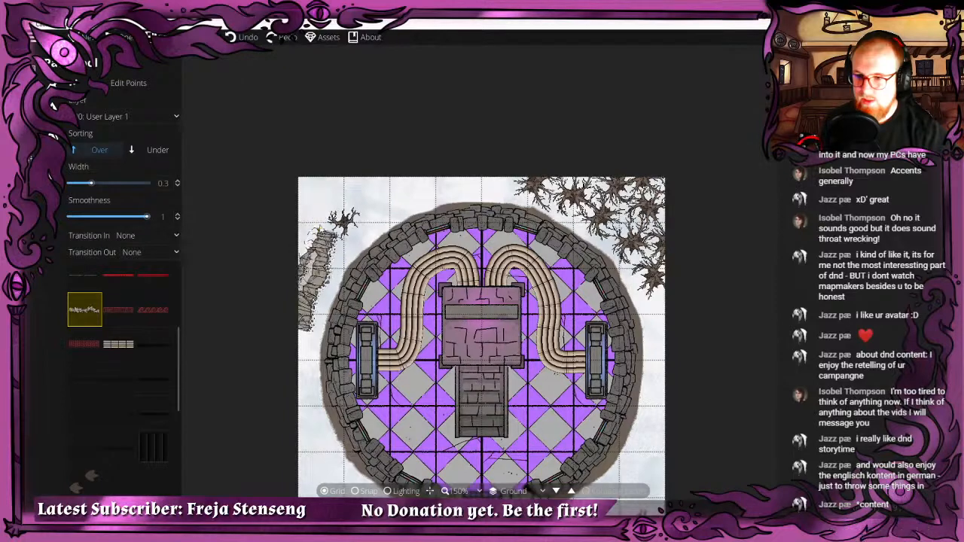
left_click(303, 295)
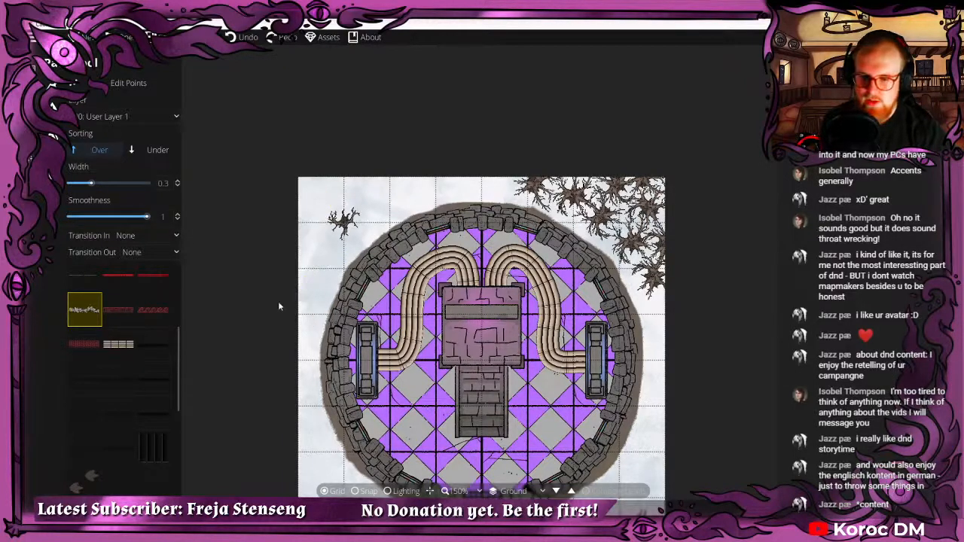
Draw a curved rocky cliff path from the map's upper-left edge around the corner and along the top edge.
left_click(307, 215)
left_click(339, 188)
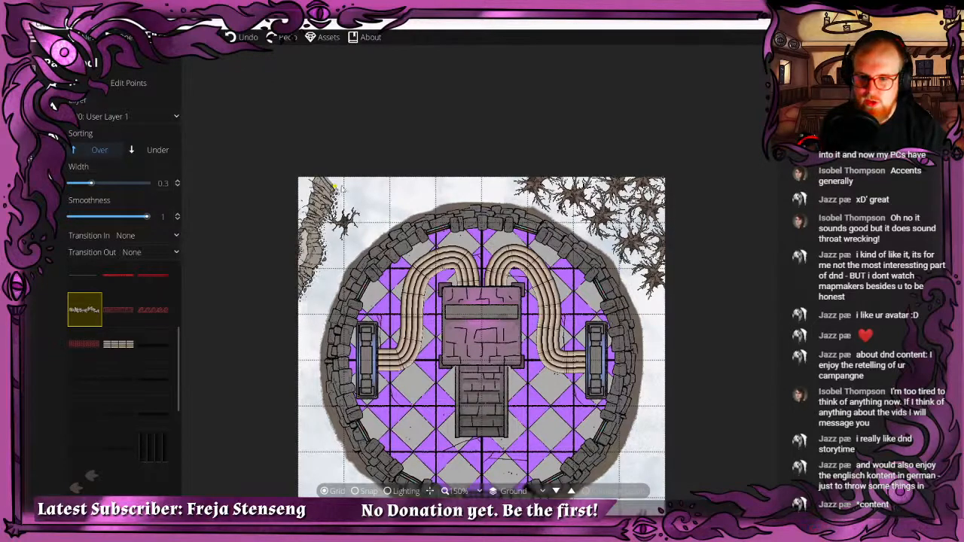
left_click(375, 191)
left_click(412, 189)
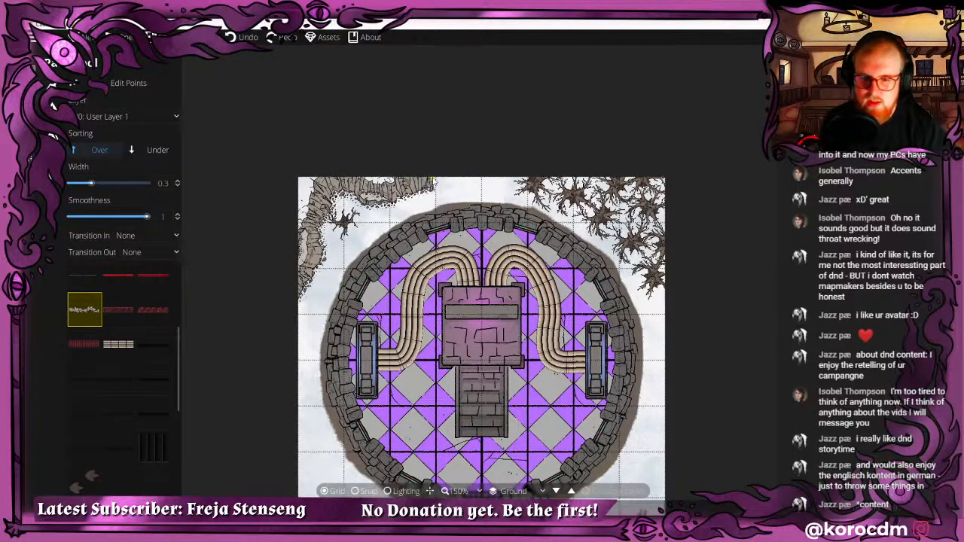
left_click(452, 183)
right_click(512, 143)
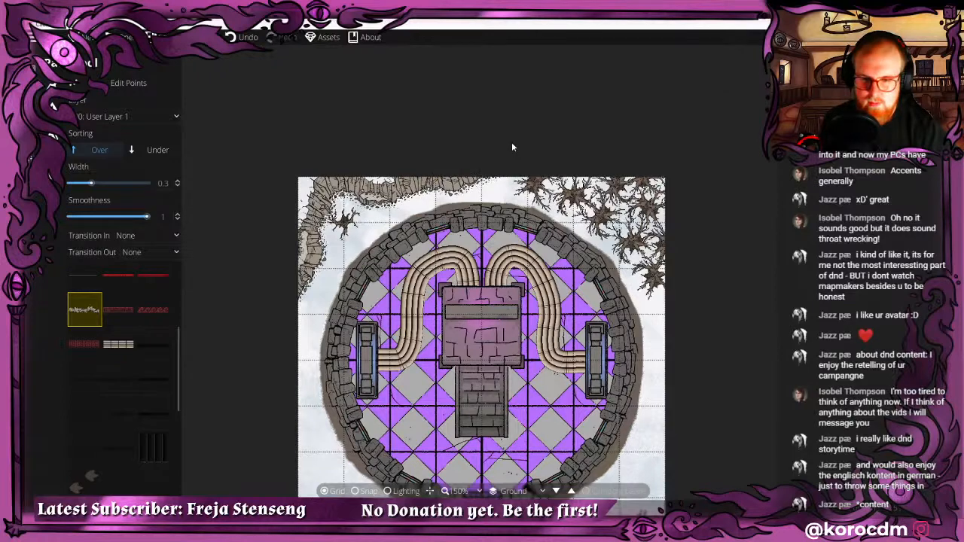
Move the small dead tree in the upper-left area slightly away from the rocky cliff path.
left_click_drag(283, 312, 286, 265)
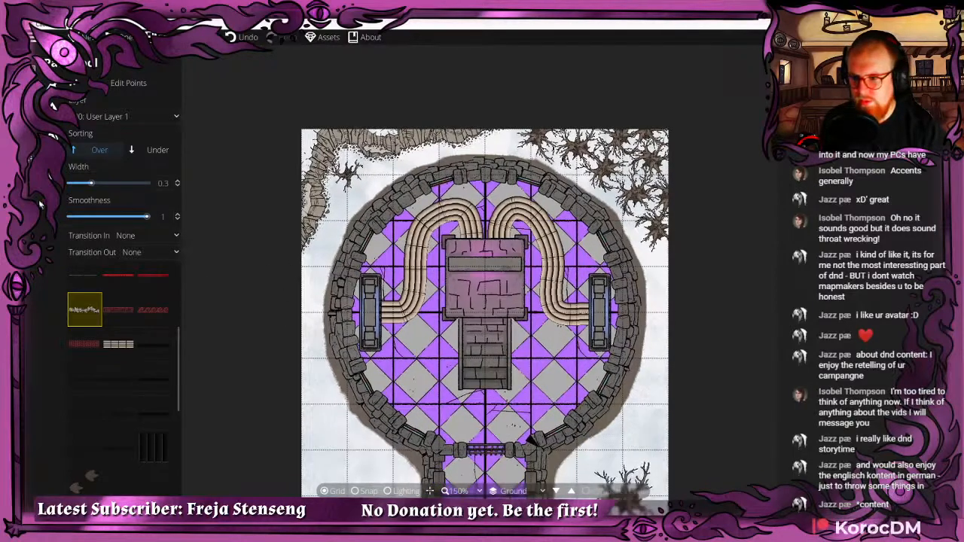
right_click(269, 197)
left_click_drag(346, 178, 353, 183)
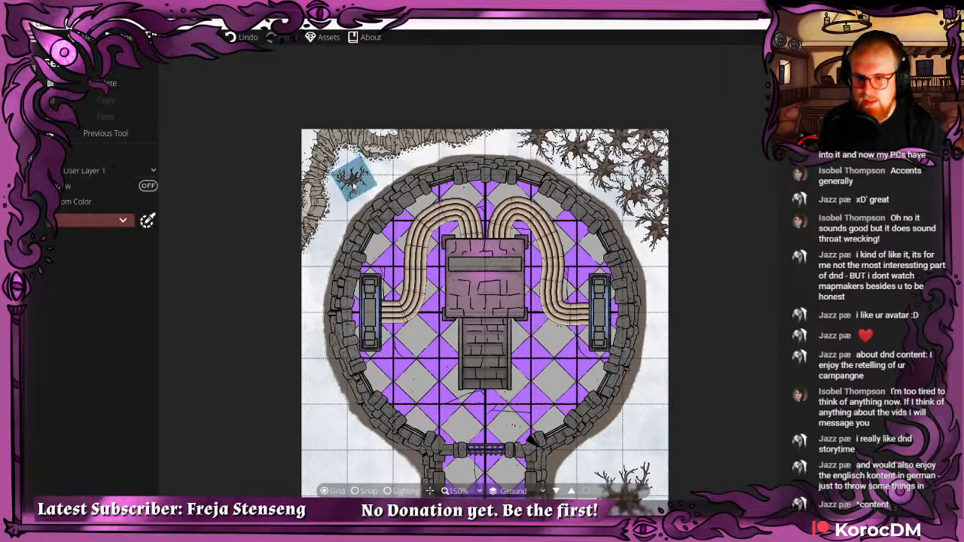
Deselect the tree and choose a small rock object, setting its rotation to -165 and its scale to 0.2.
right_click(353, 183)
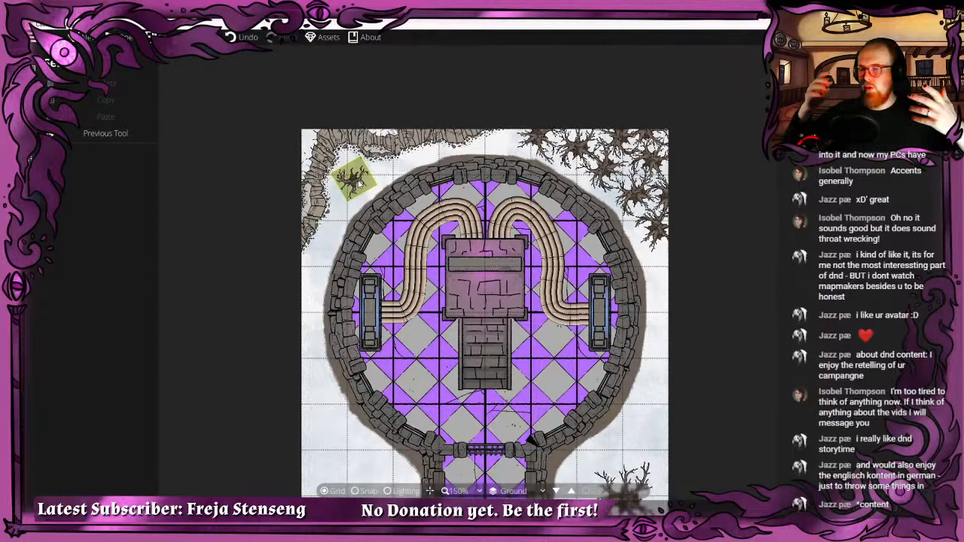
left_click_drag(358, 172, 260, 73)
left_click_drag(261, 261, 301, 226)
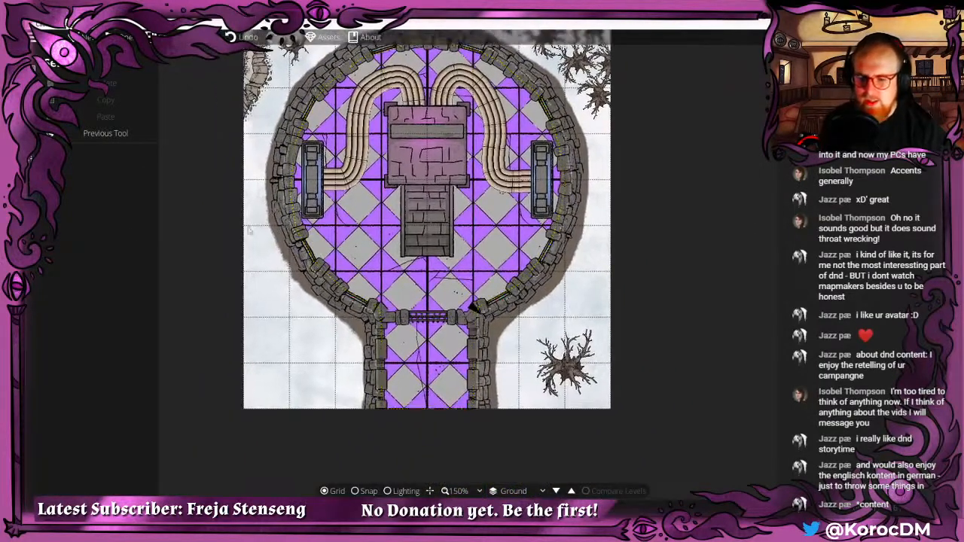
left_click_drag(267, 198, 242, 193)
scroll(235, 219, "down", 2)
scroll(239, 210, "up", 1)
left_click(31, 158)
left_click(73, 86)
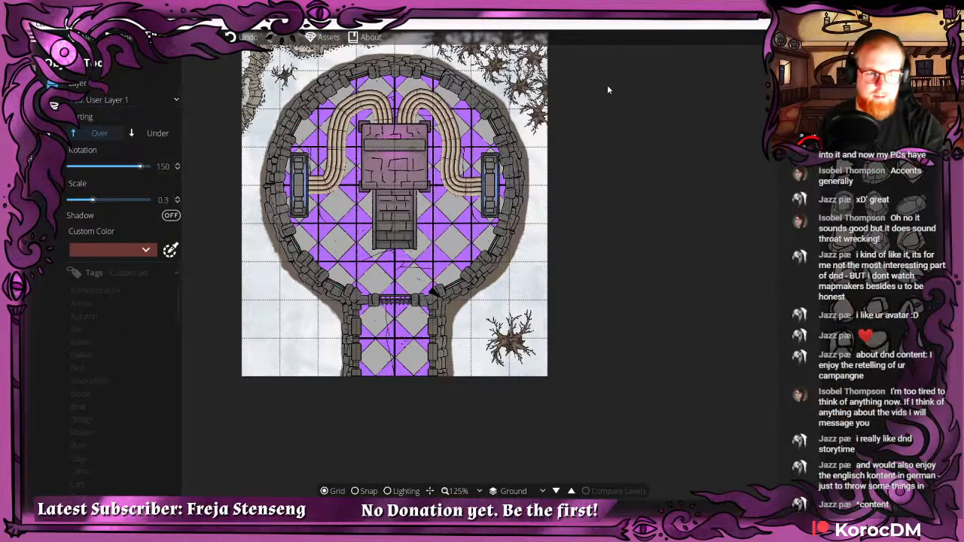
left_click(834, 209)
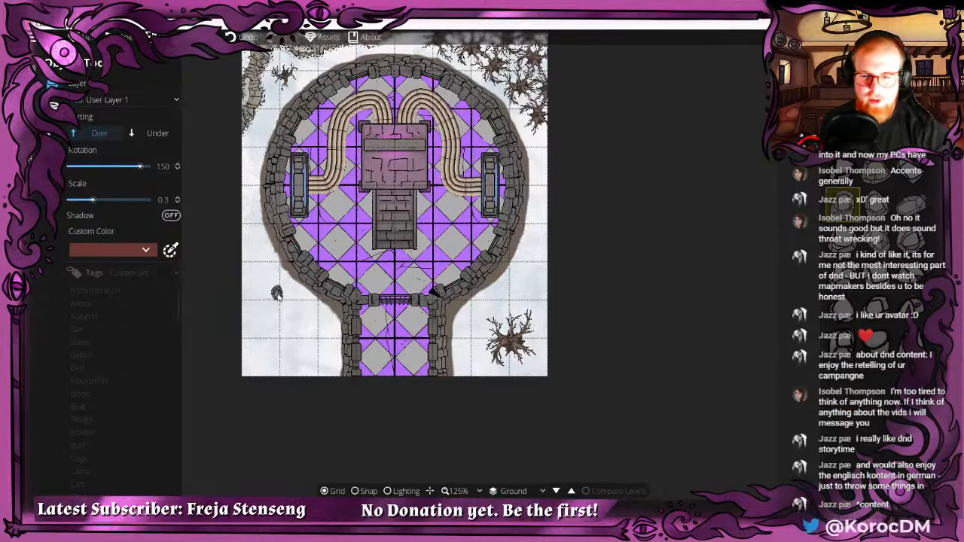
scroll(277, 339, "down", 1)
scroll(279, 321, "up", 2)
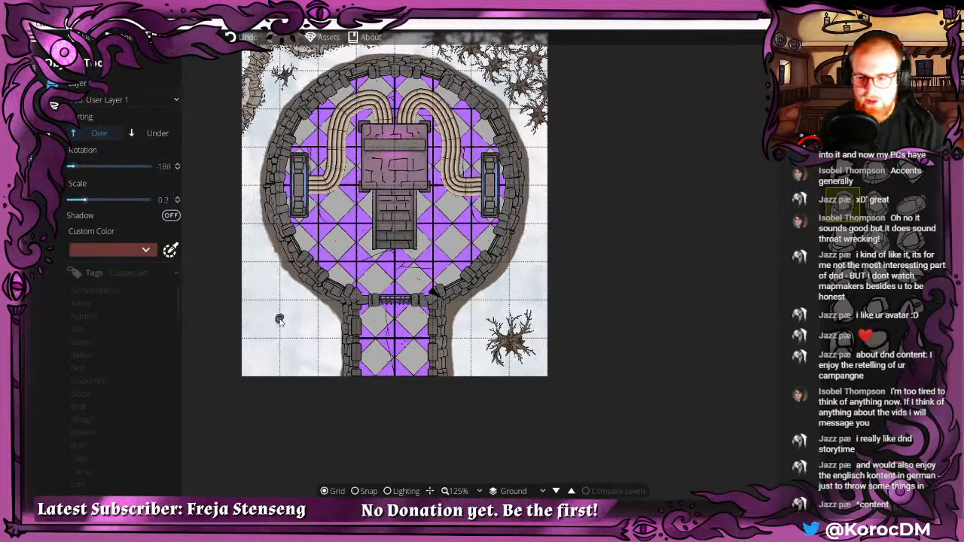
scroll(264, 314, "up", 1)
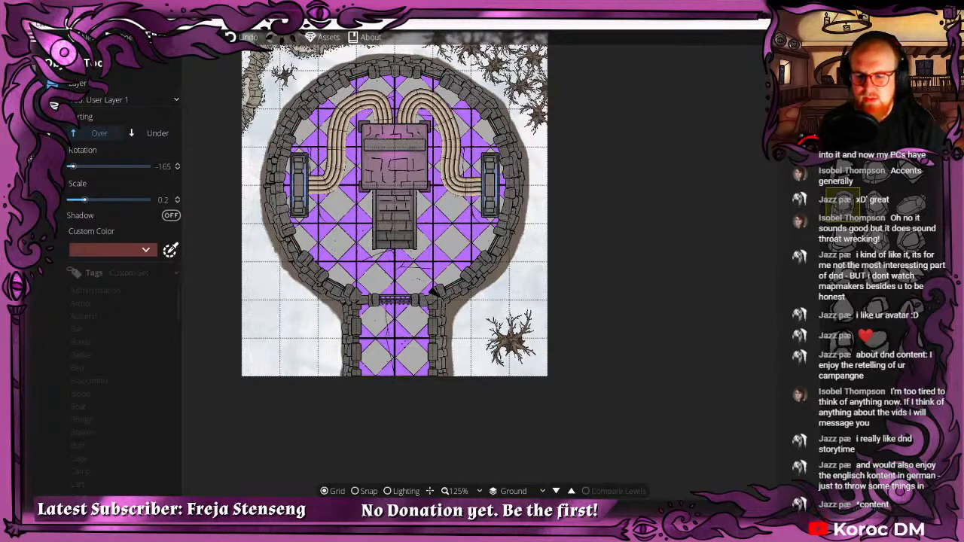
left_click_drag(410, 310, 385, 268)
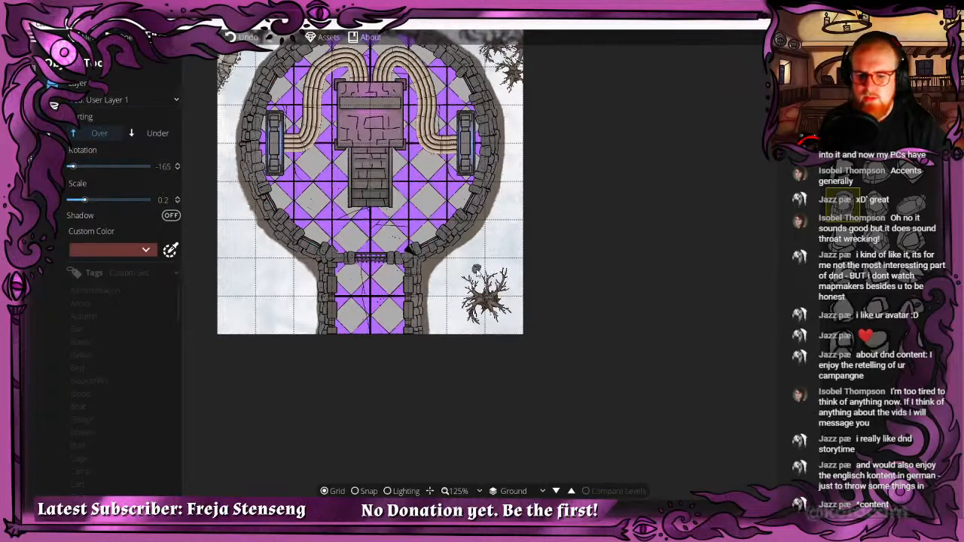
left_click_drag(469, 263, 494, 305)
left_click_drag(315, 237, 390, 201)
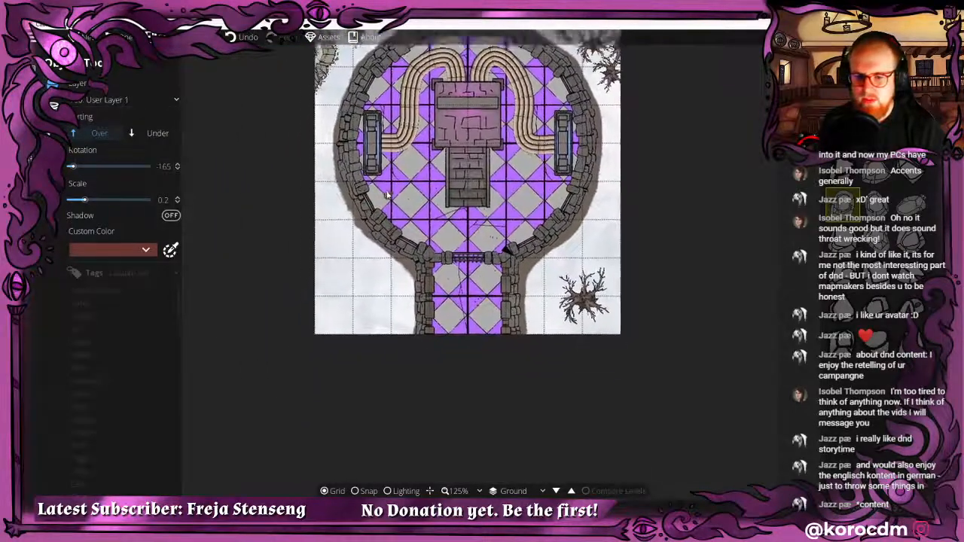
left_click_drag(337, 274, 366, 295)
scroll(352, 300, "down", 2)
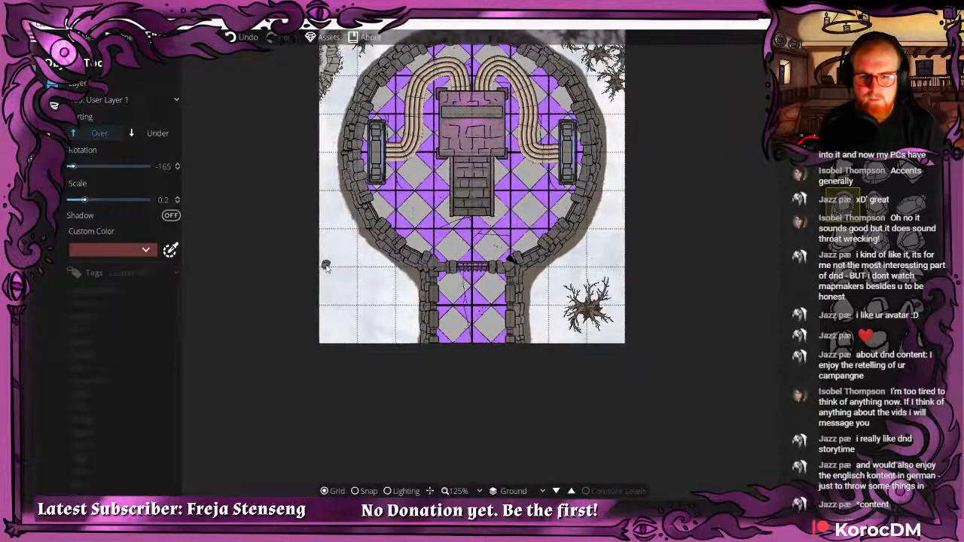
left_click_drag(334, 308, 330, 307)
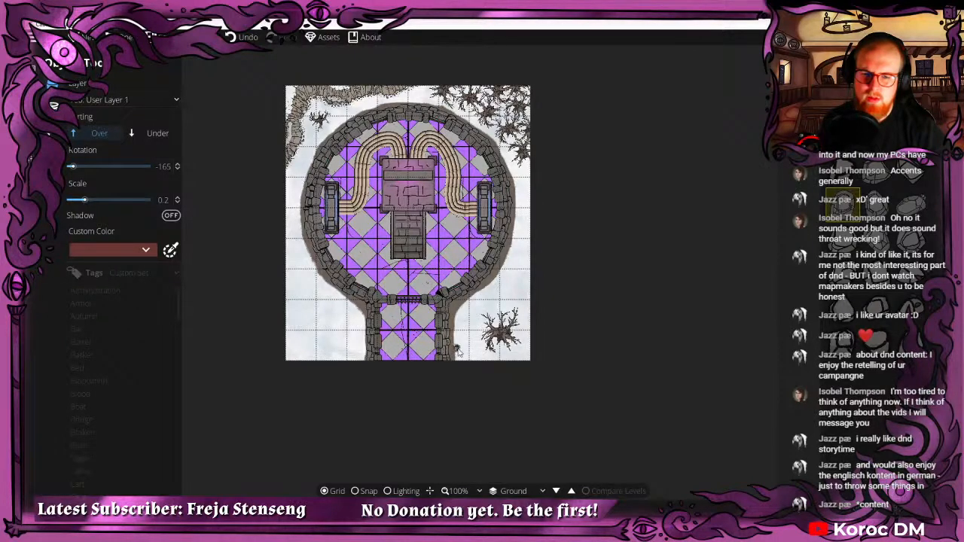
left_click_drag(381, 277, 396, 220)
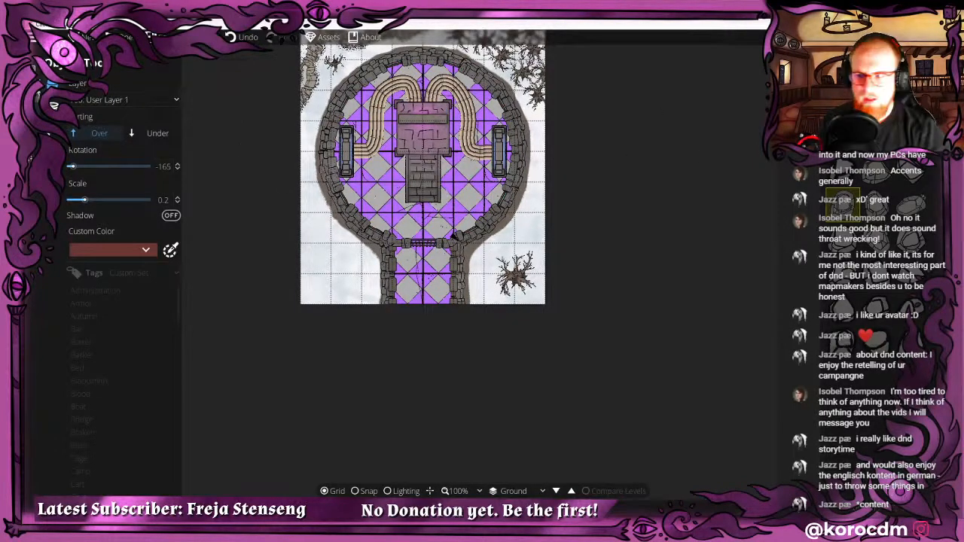
Replace the Terrain Sand slot of the terrain brush with Terrain Gravel and make it the active terrain.
left_click(53, 63)
left_click(83, 87)
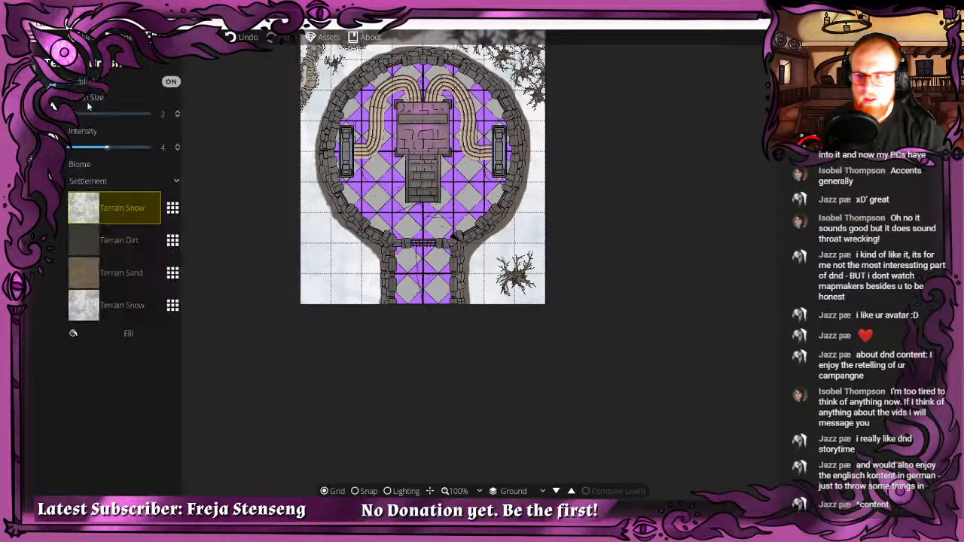
left_click(91, 243)
left_click(171, 242)
left_click(94, 272)
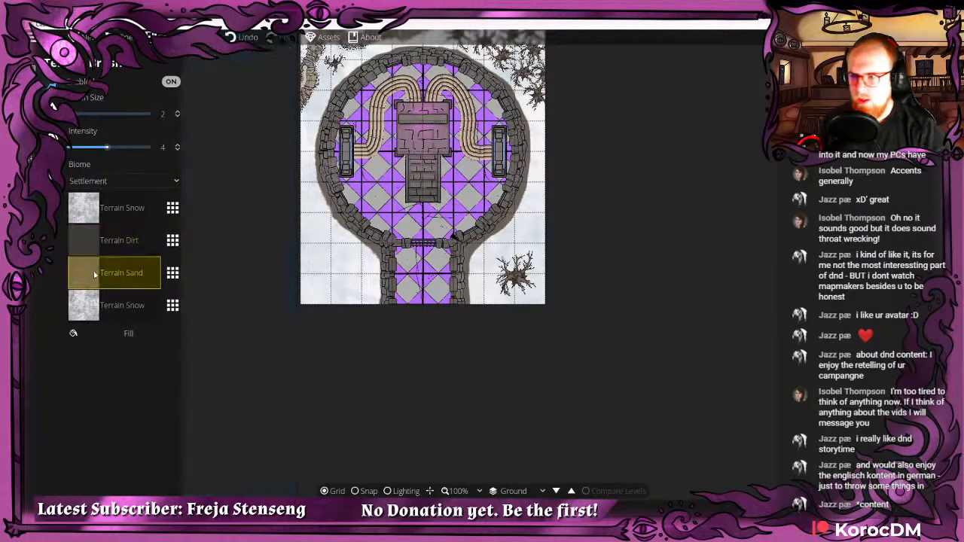
left_click(172, 272)
left_click(210, 182)
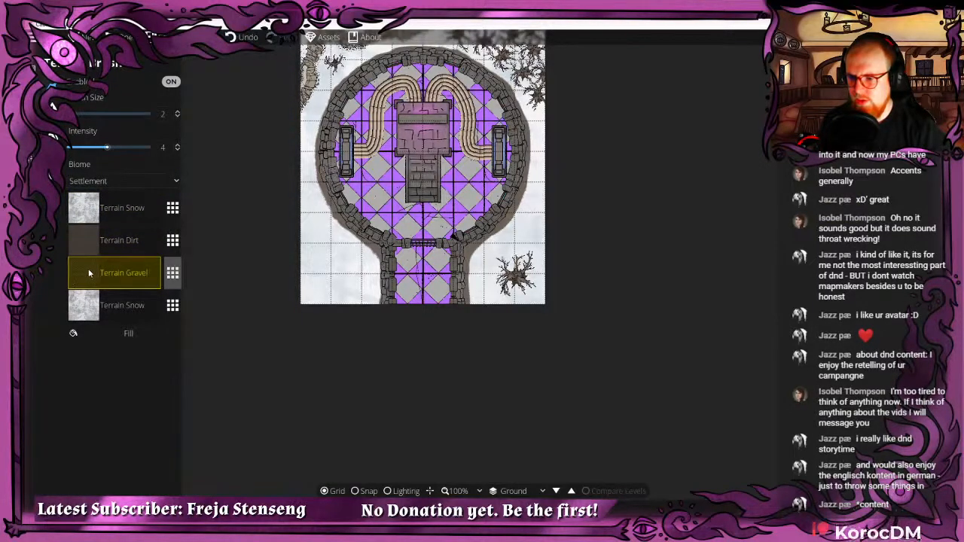
Try painting a curved gravel strip along the map's lower-left edge with brush sizes 1 and 4.
scroll(323, 297, "up", 3)
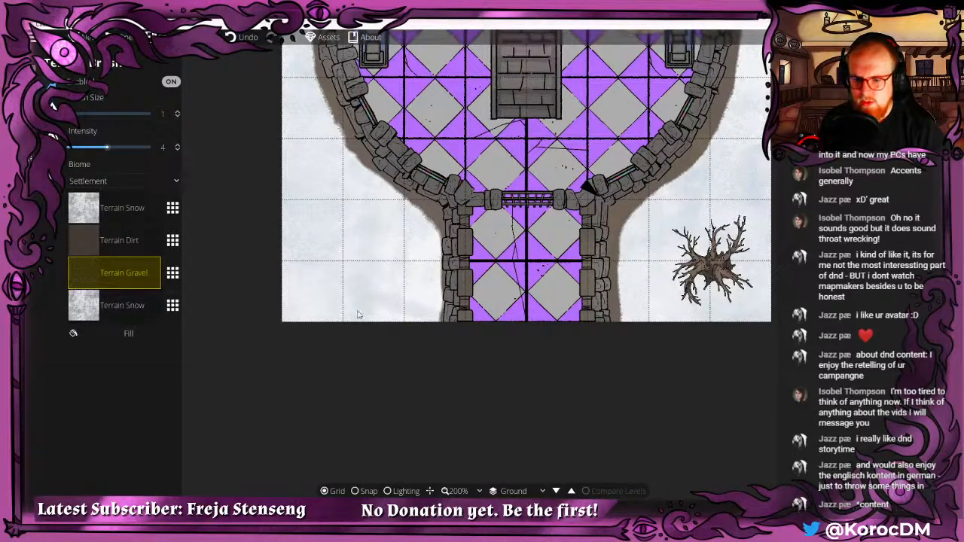
mouse_move(348, 312)
left_mouse_down()
mouse_move(318, 286)
mouse_move(305, 208)
left_mouse_up()
scroll(240, 162, "down", 3)
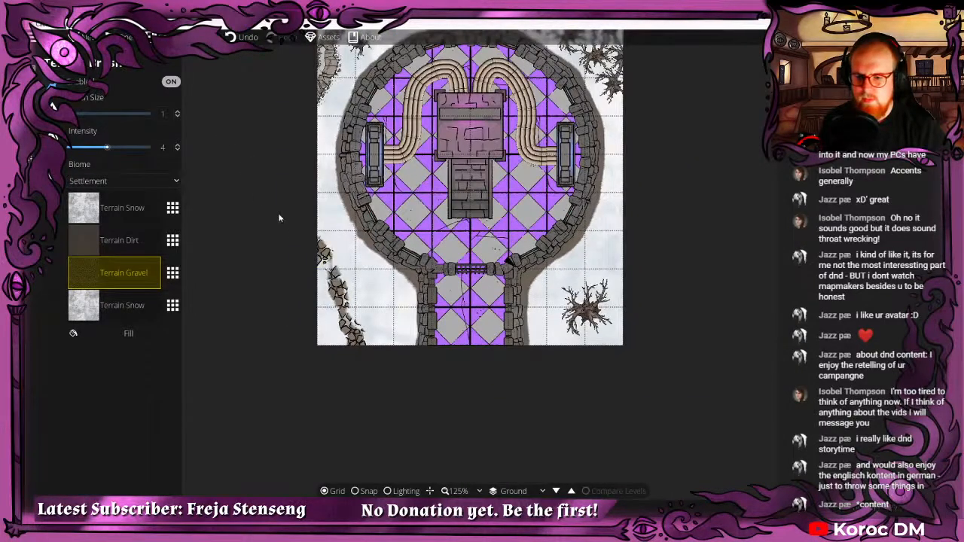
scroll(239, 238, "down", 2)
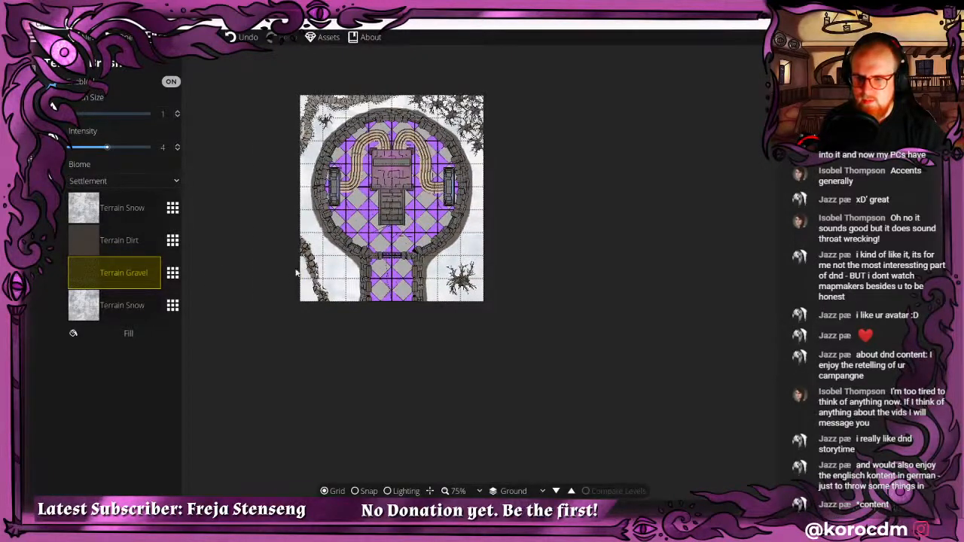
scroll(300, 273, "up", 3)
mouse_move(309, 280)
left_mouse_down()
mouse_move(305, 245)
mouse_move(296, 281)
left_mouse_up()
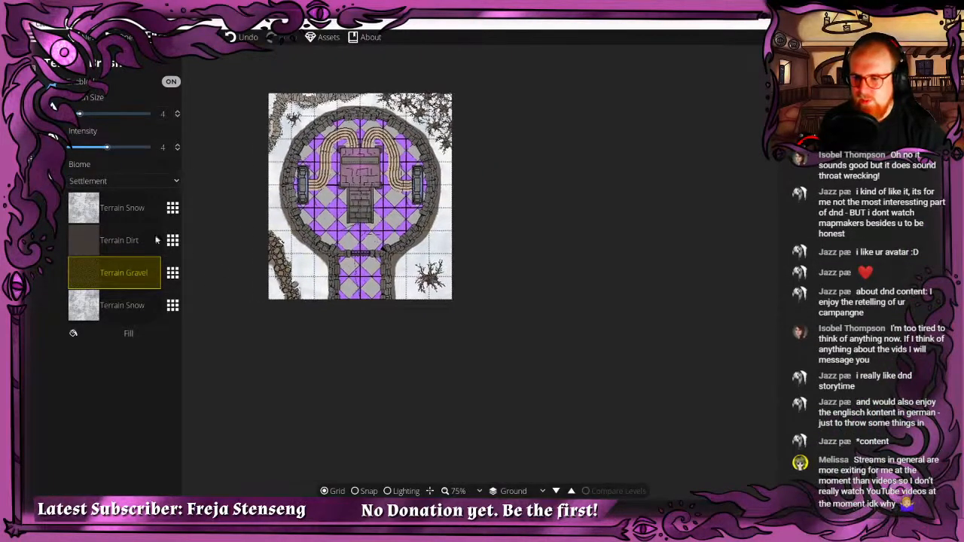
Clear the gravel from the lower-left snow and paint dirt outside the left corner where the chamber meets the corridor.
left_click(80, 211)
scroll(288, 318, "up", 5)
mouse_move(362, 260)
left_mouse_down()
mouse_move(264, 170)
mouse_move(172, 158)
left_mouse_up()
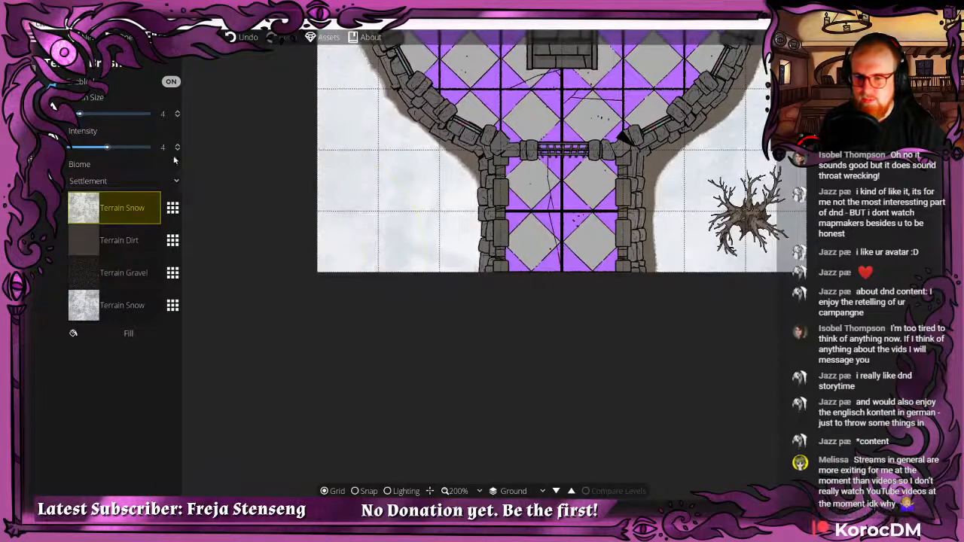
left_click_drag(206, 220, 152, 241)
left_click(96, 237)
mouse_move(404, 118)
left_mouse_down()
mouse_move(451, 199)
mouse_move(450, 289)
mouse_move(426, 230)
left_mouse_up()
Find the rubble objects and choose the clustered rubble piece at scale 0.2 and rotation -180.
left_click(44, 111)
left_click(98, 88)
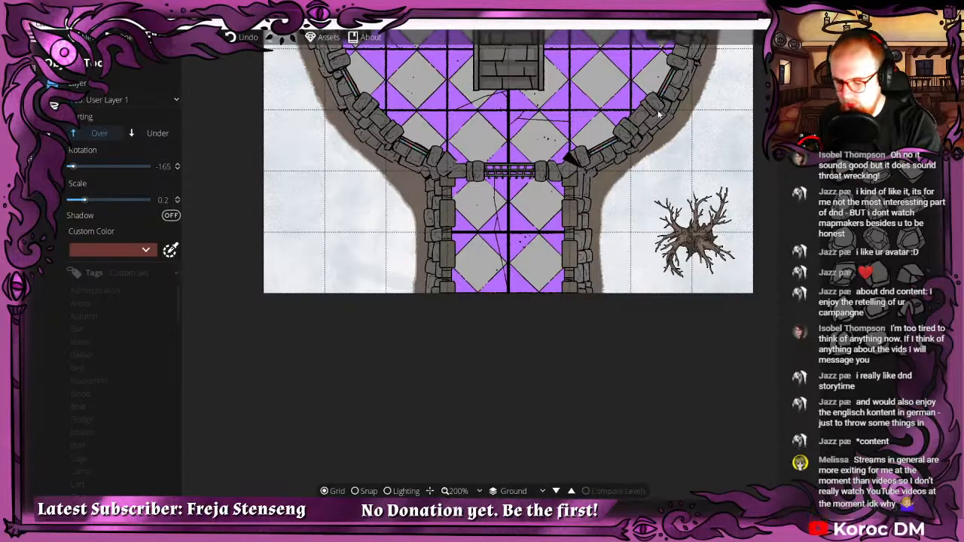
key("Return")
scroll(904, 264, "down", 3)
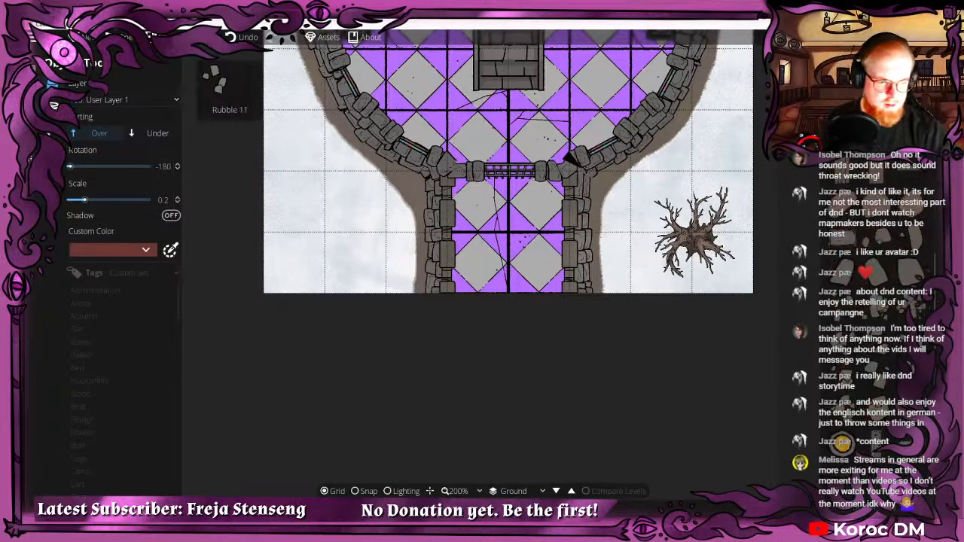
left_click(908, 309)
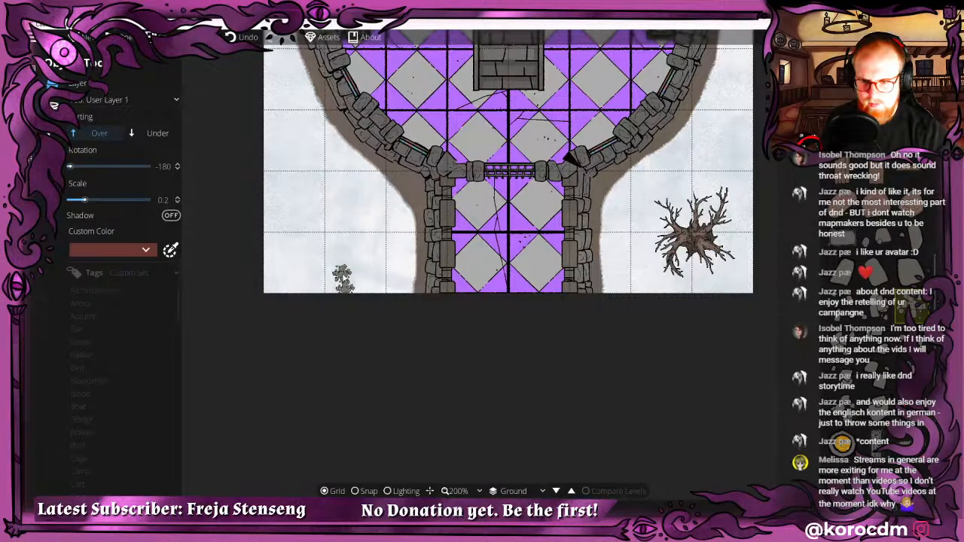
Place rubble pieces in a curved line from the map's bottom edge up through the lower-left snow.
left_click(342, 272)
left_click(340, 261)
left_click(336, 243)
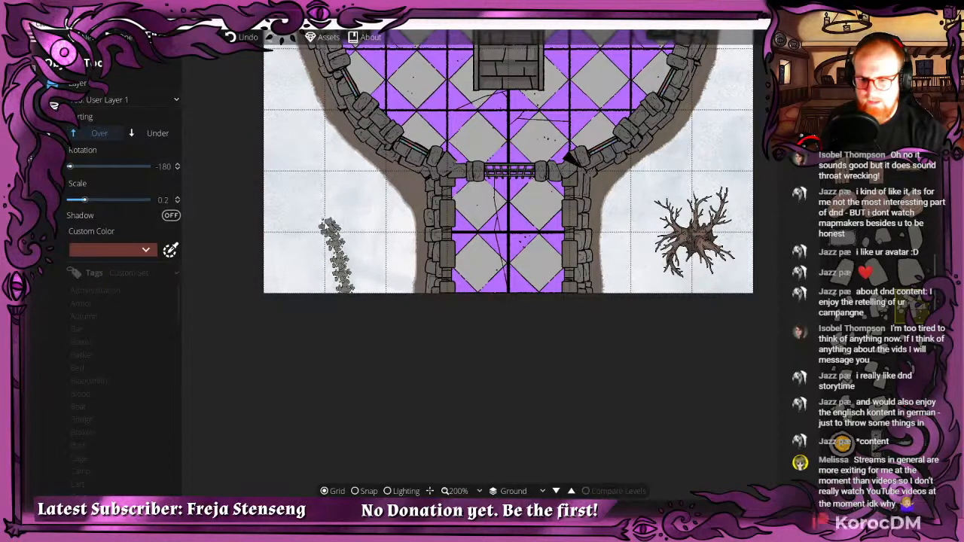
left_click(329, 228)
left_click(323, 215)
left_click_drag(306, 199, 349, 249)
left_click(349, 232)
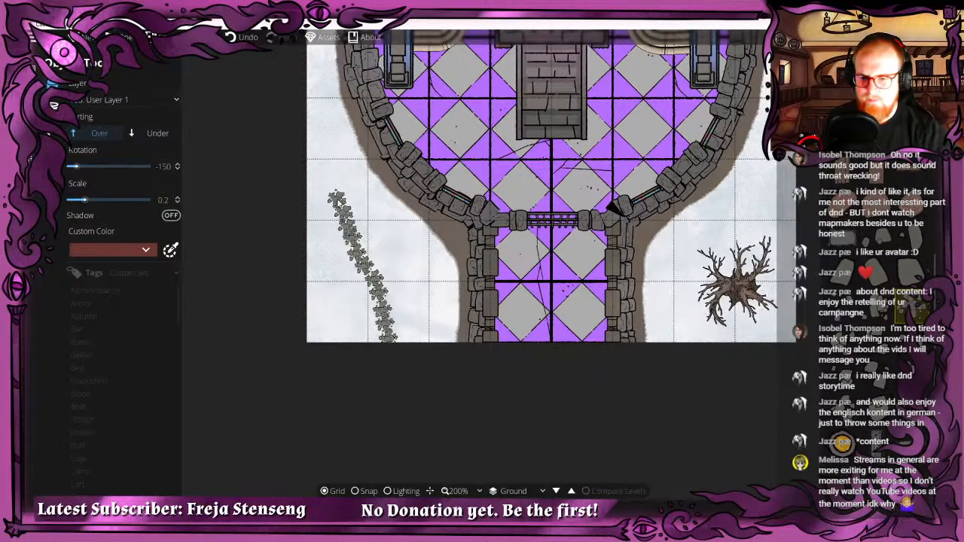
Extend the rubble line to the map's left edge, varying the pieces' rotation with angles such as -45 and 30.
left_click_drag(321, 187, 355, 259)
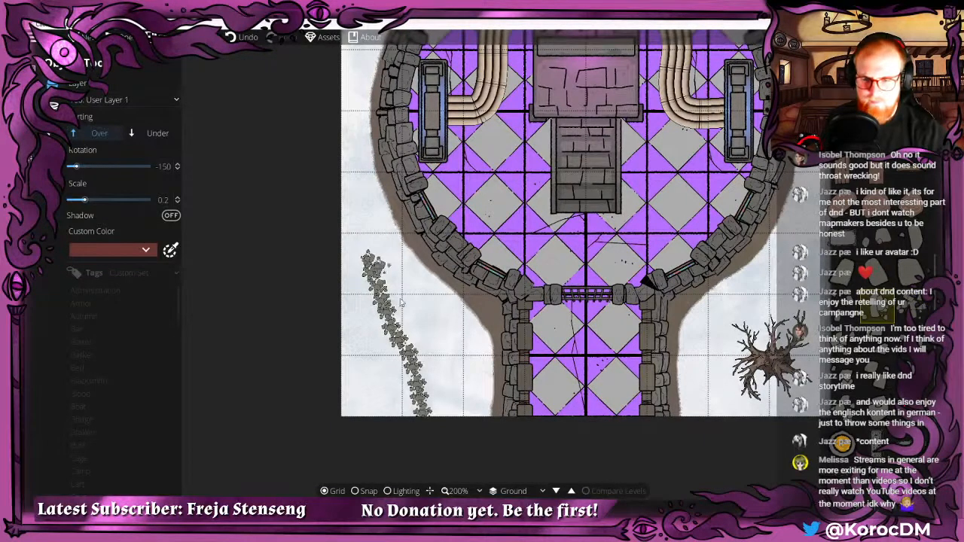
left_click_drag(364, 241, 368, 259)
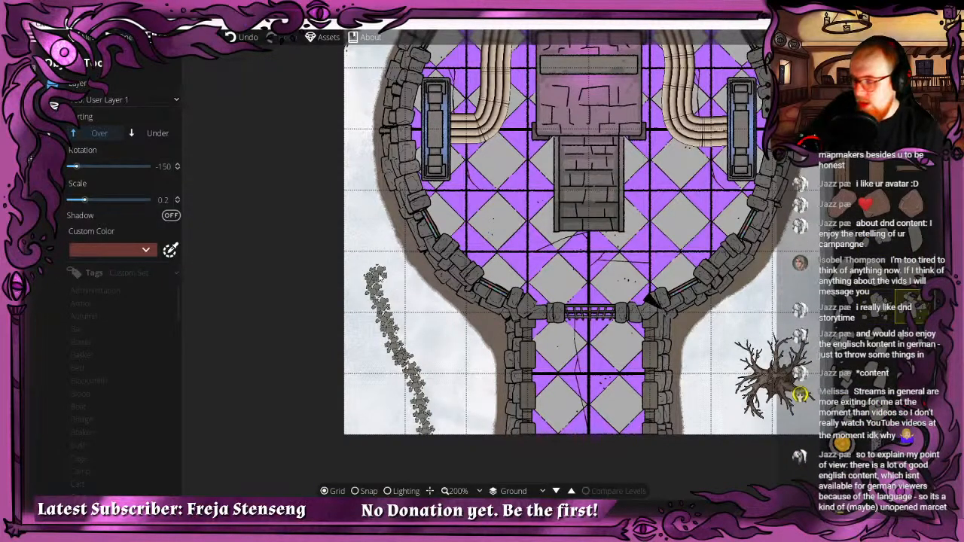
scroll(373, 269, "up", 7)
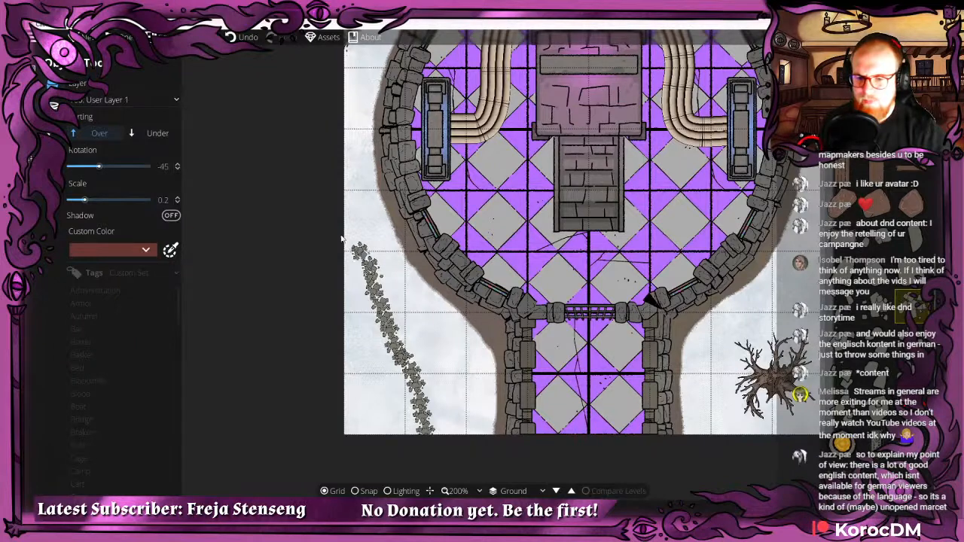
scroll(342, 239, "up", 1)
scroll(388, 280, "up", 5)
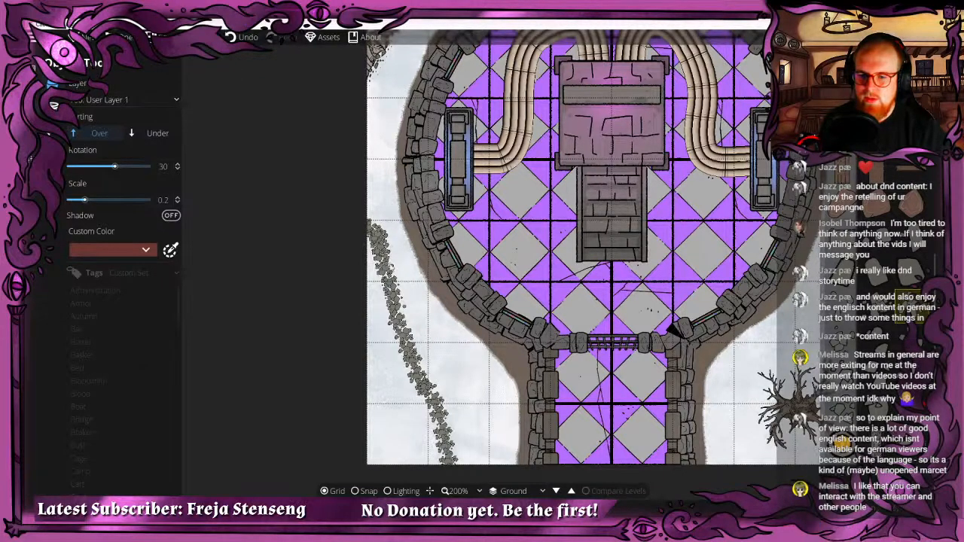
key("Down")
key("Right")
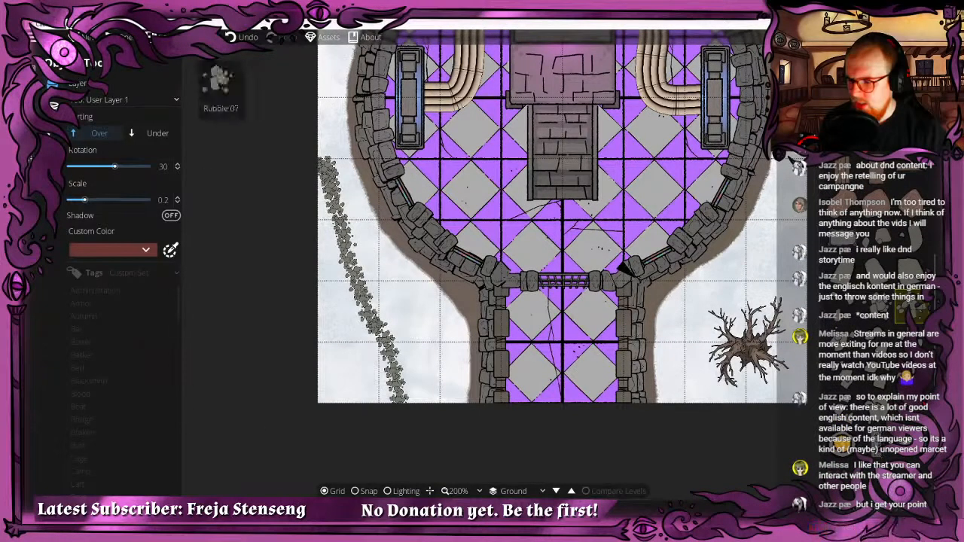
Delete surplus rubble pieces clustered at the upper end of the rubble line near the map's left edge.
key("v")
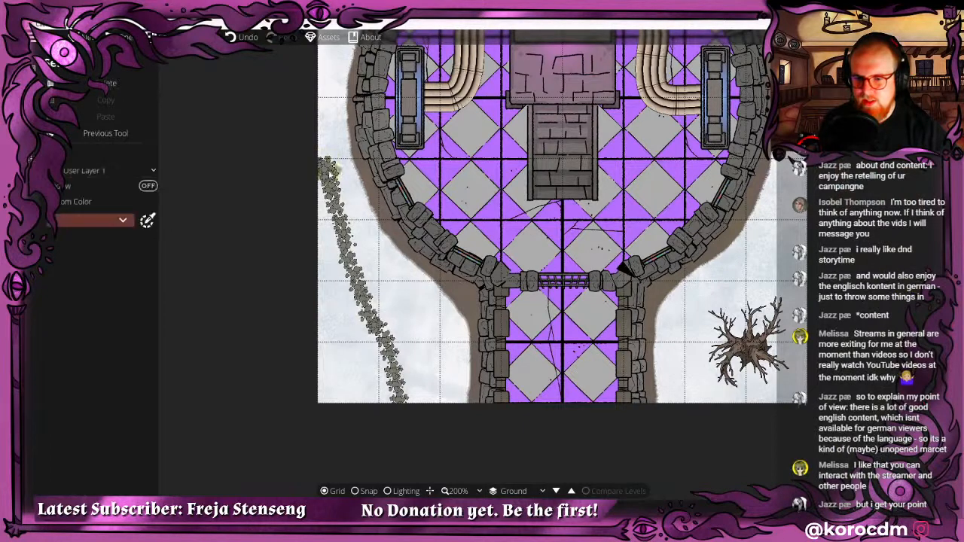
left_click(350, 263)
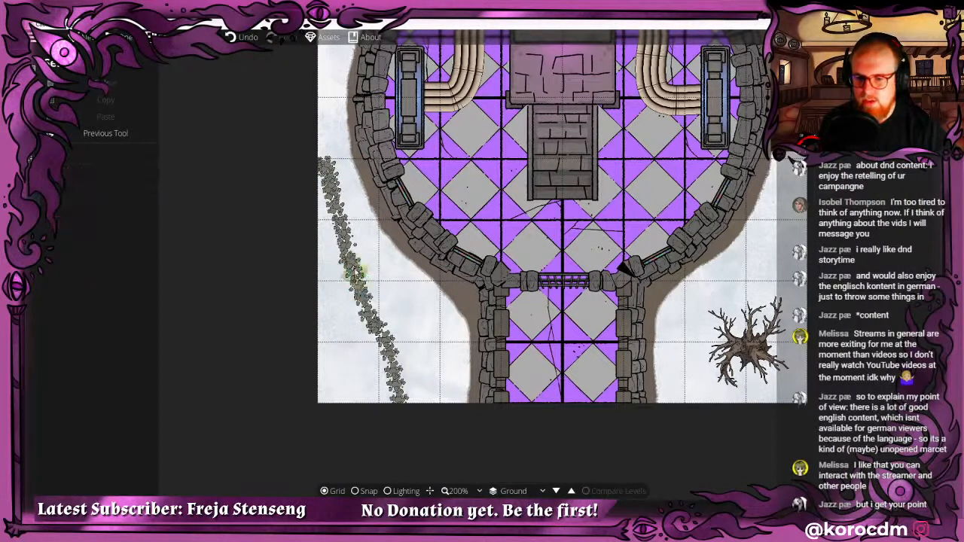
left_click(368, 265)
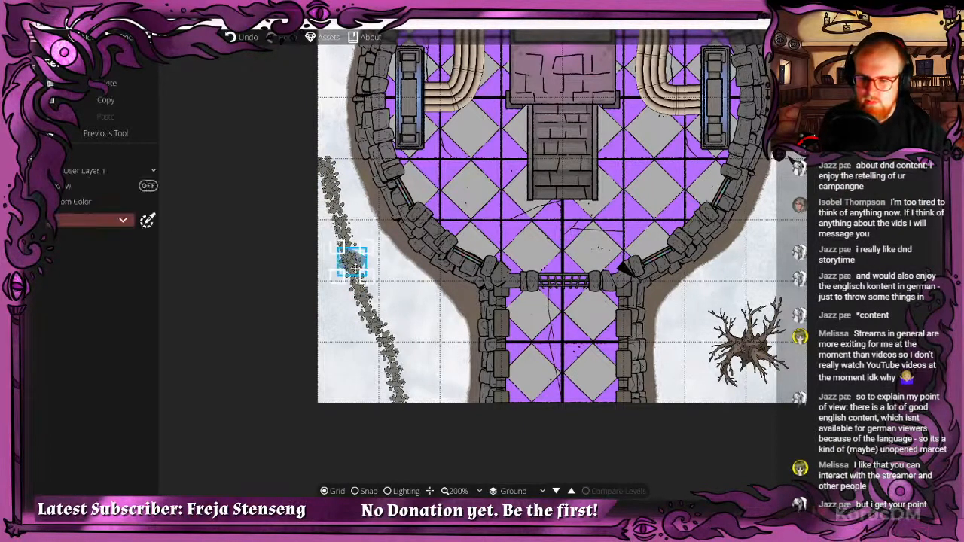
left_click(394, 290)
left_click(327, 166)
key("Delete")
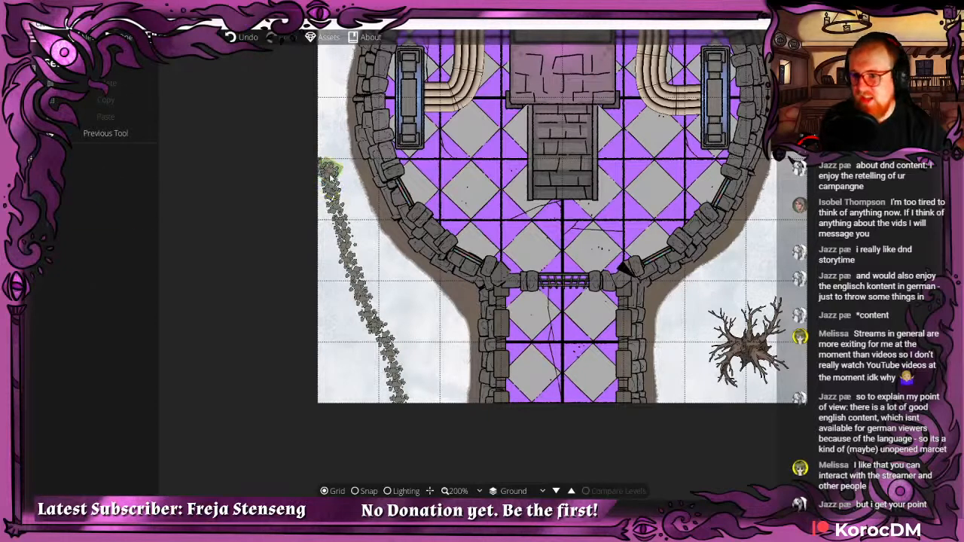
left_click(328, 171)
key("Delete")
left_click(330, 174)
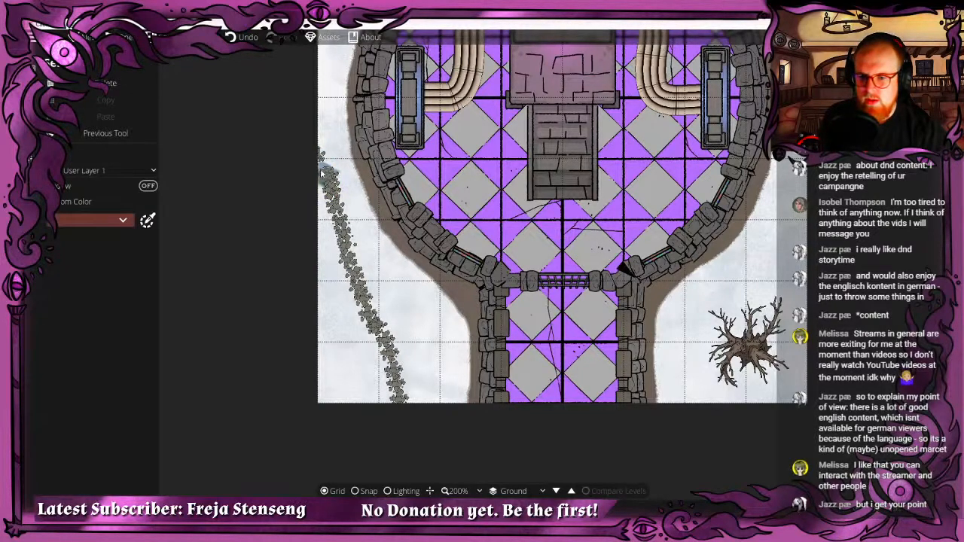
key("Delete")
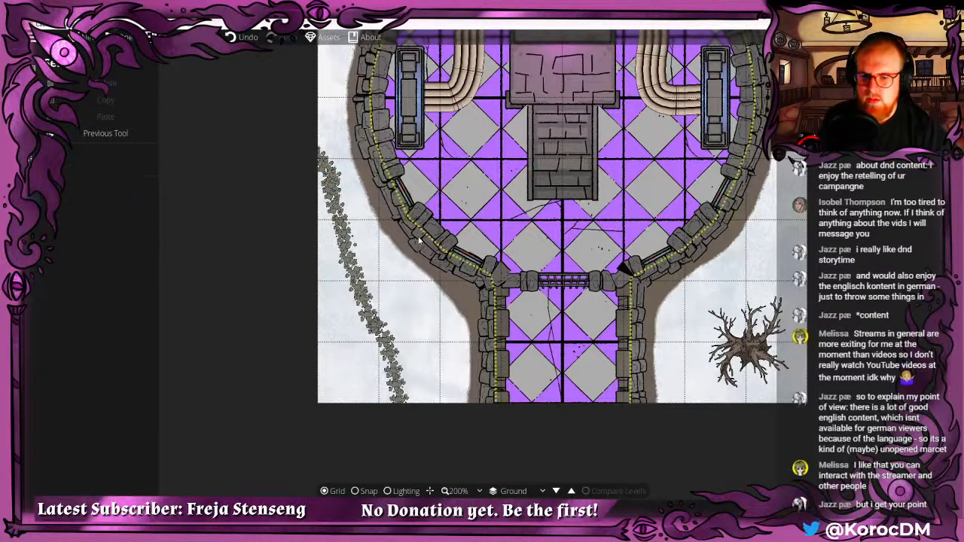
scroll(489, 364, "down", 3)
left_click_drag(567, 367, 504, 347)
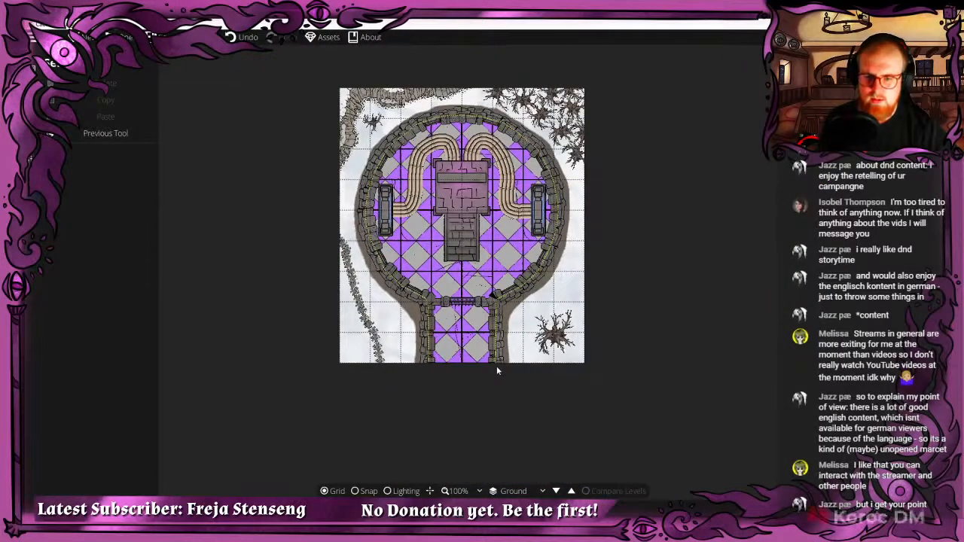
left_click_drag(419, 338, 368, 261)
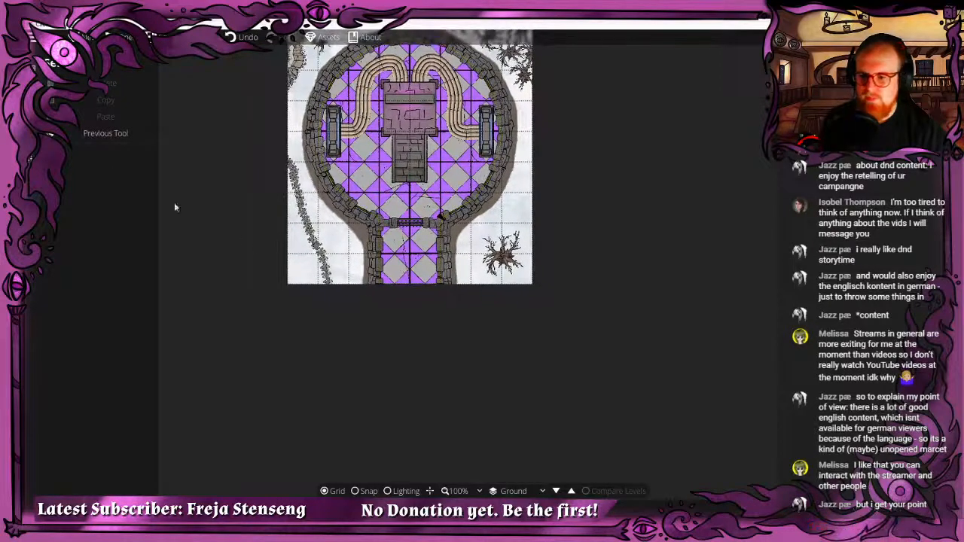
scroll(448, 229, "down", 1)
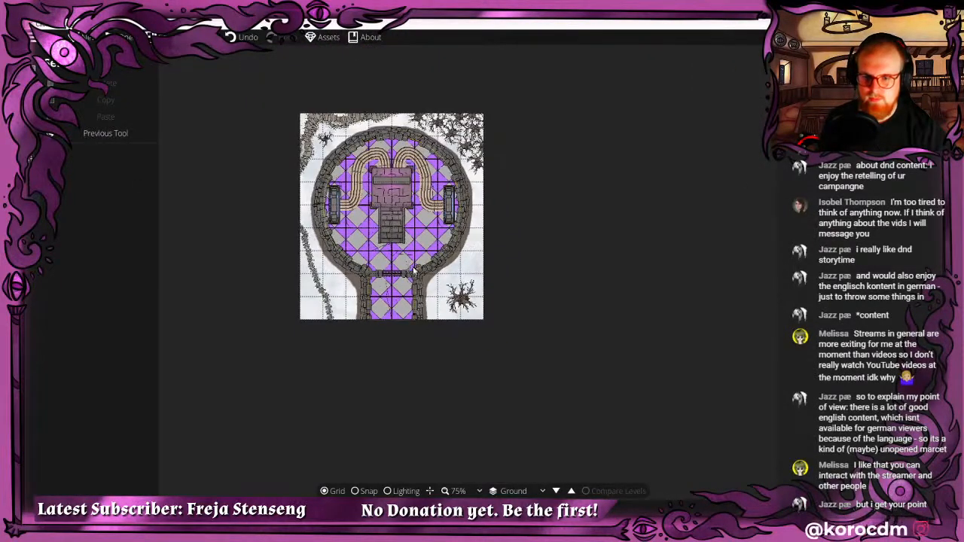
scroll(435, 240, "up", 2)
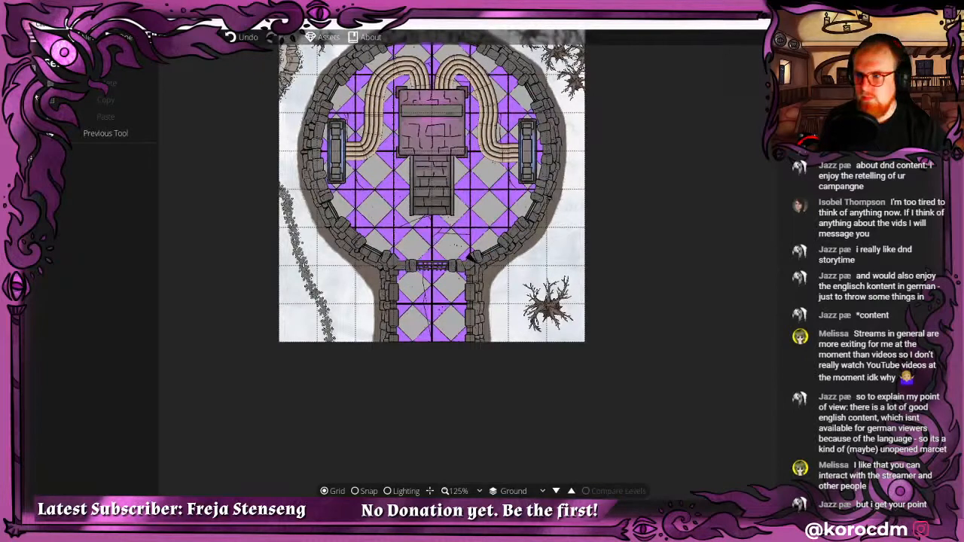
Place two wall torches at scale 0.7 and rotation 0 on the corridor side of the gate, one beside each end.
left_click(34, 97)
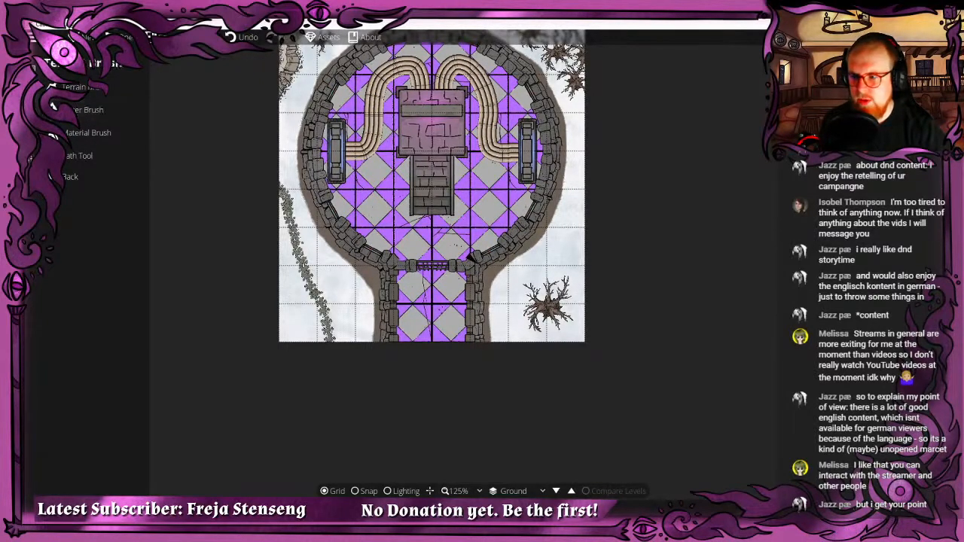
left_click(53, 106)
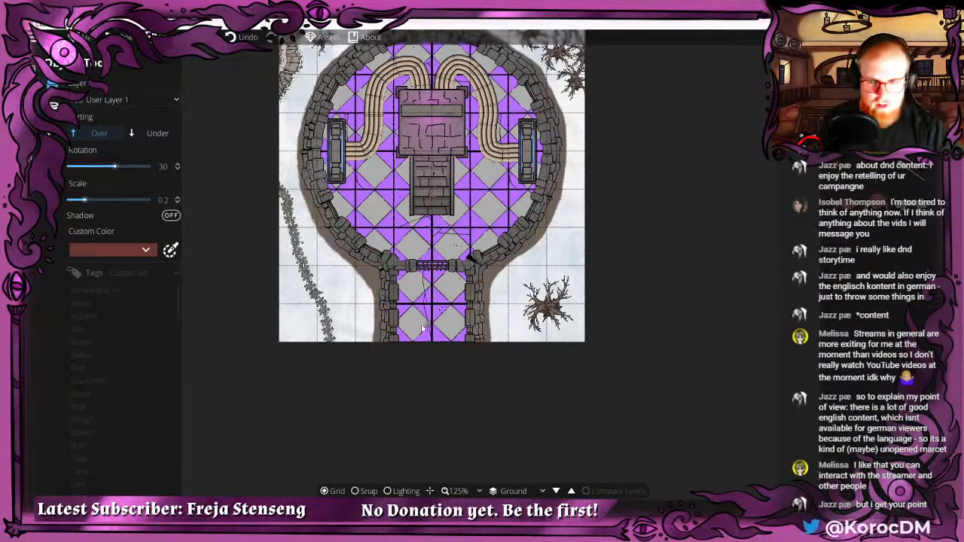
scroll(413, 297, "up", 4)
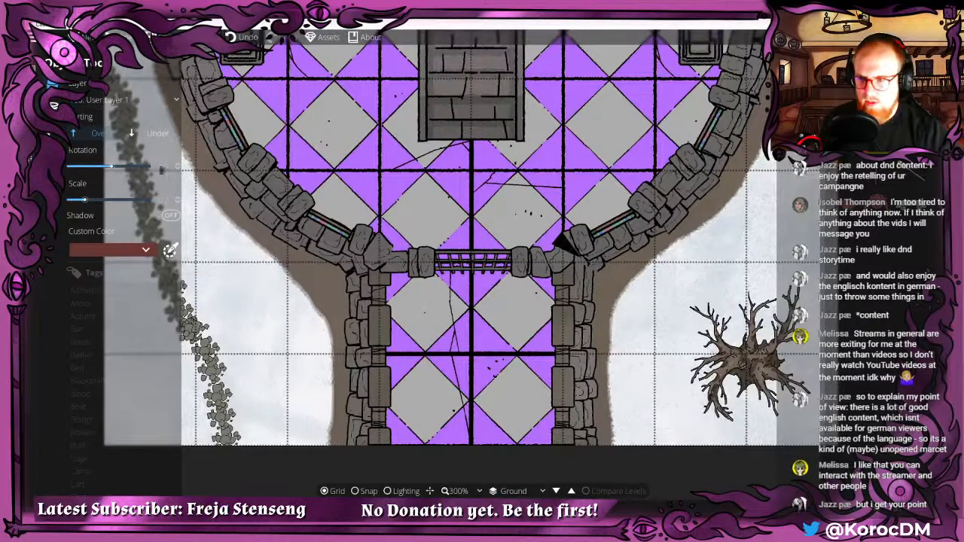
type("1")
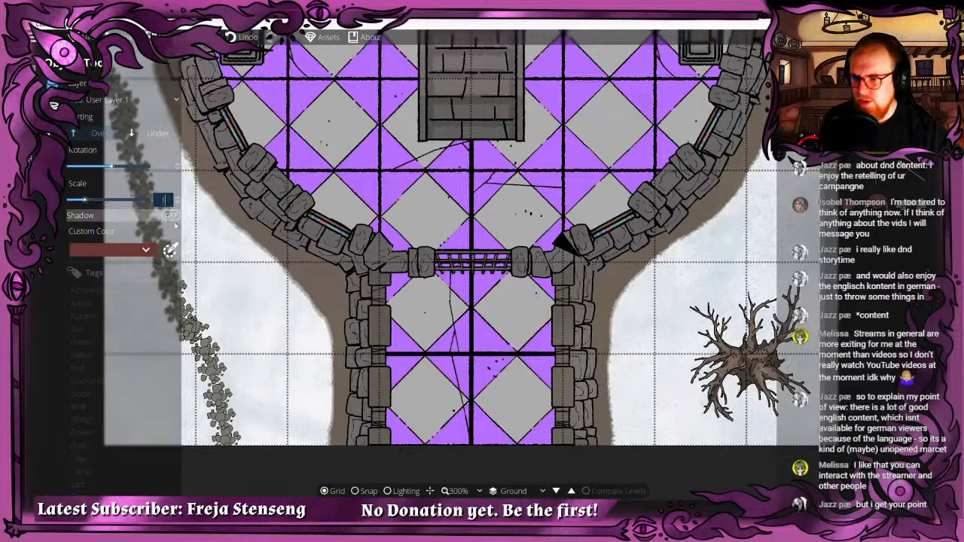
key("Return")
scroll(413, 300, "down", 2)
scroll(414, 295, "up", 1)
scroll(411, 291, "down", 2)
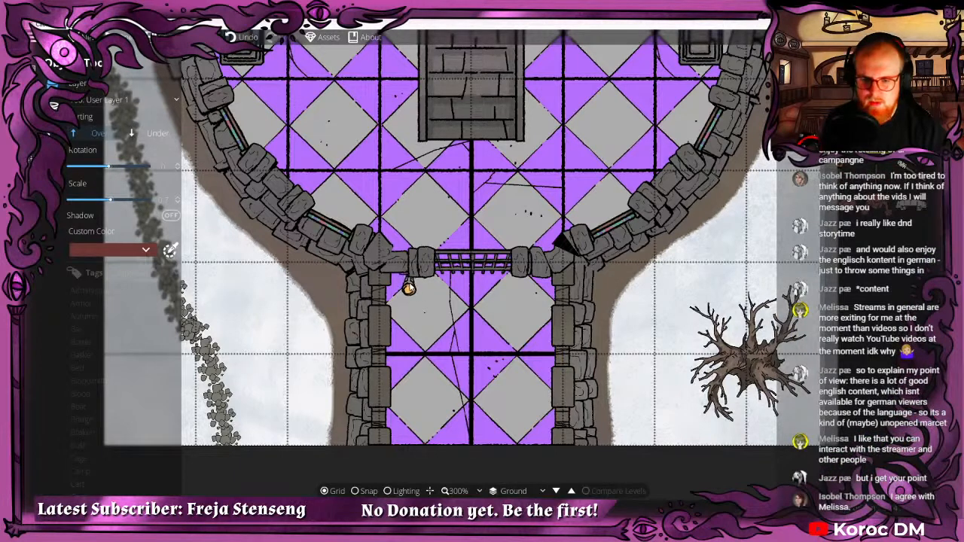
left_click(408, 289)
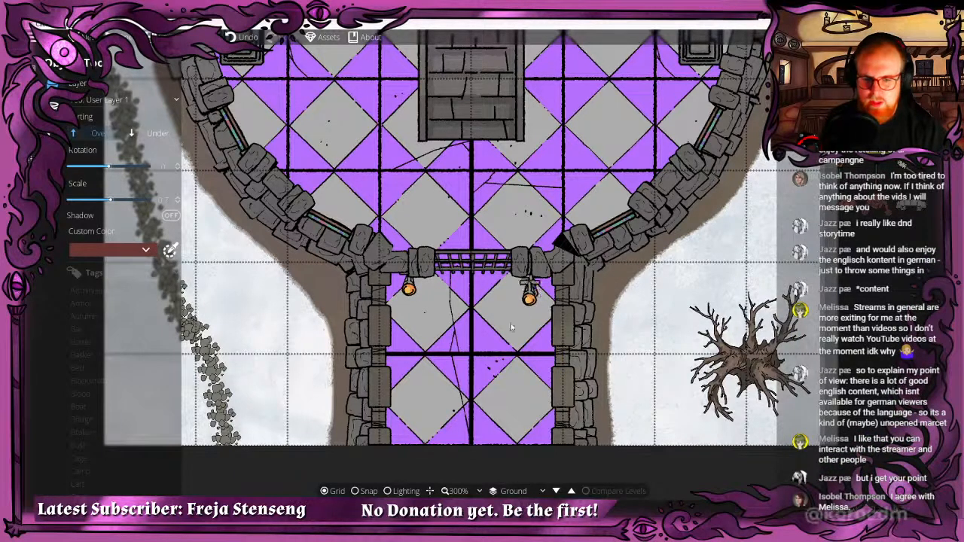
left_click(529, 294)
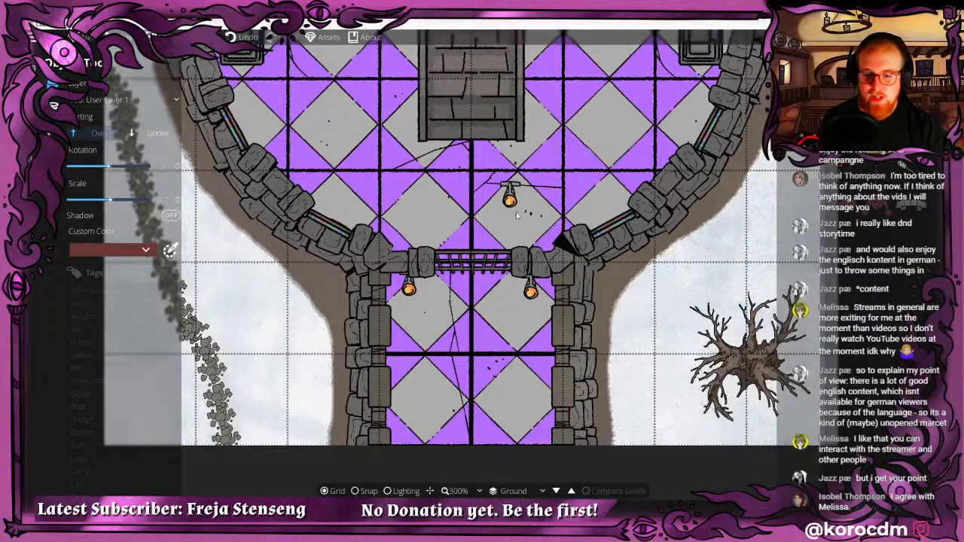
Browse the object library for further props to furnish the circular chamber.
left_click_drag(481, 162, 490, 337)
scroll(489, 337, "down", 2)
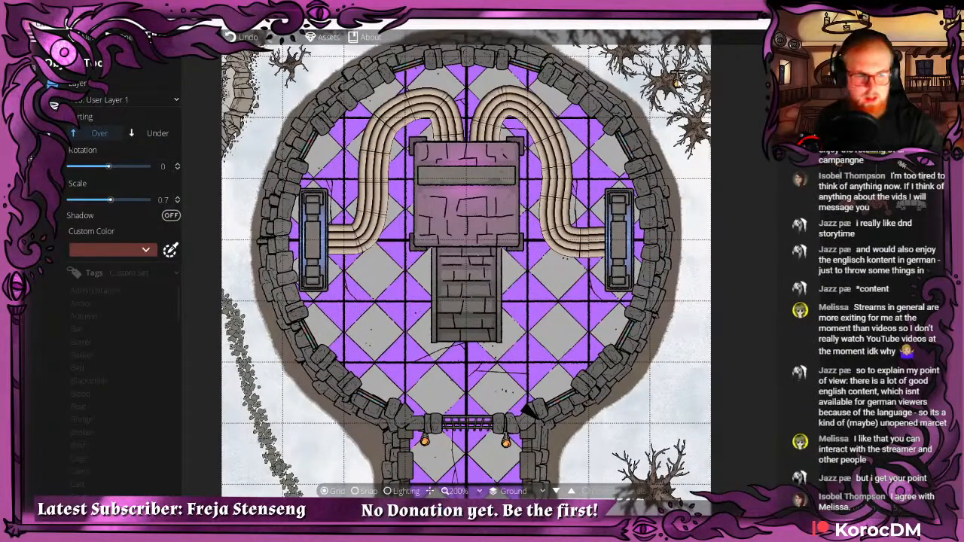
scroll(908, 200, "down", 2)
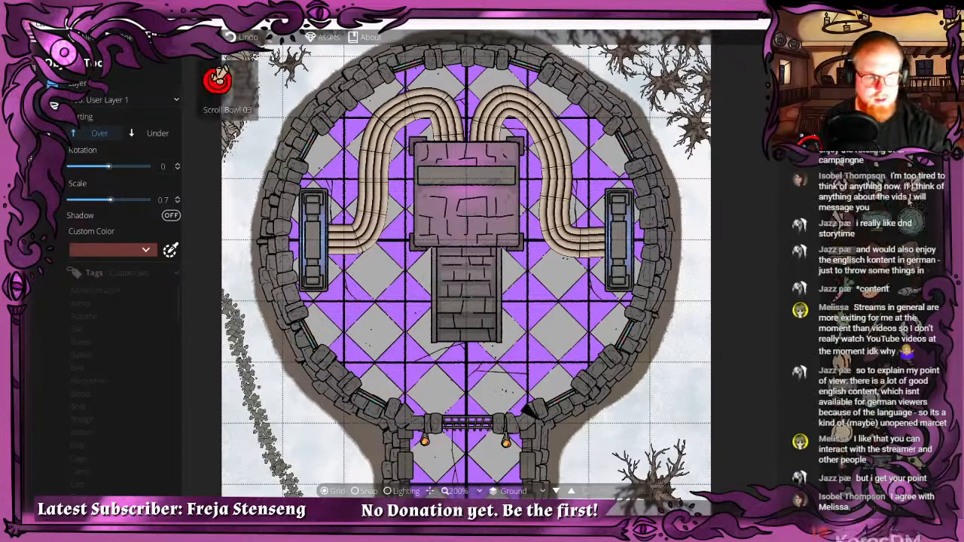
scroll(908, 201, "down", 6)
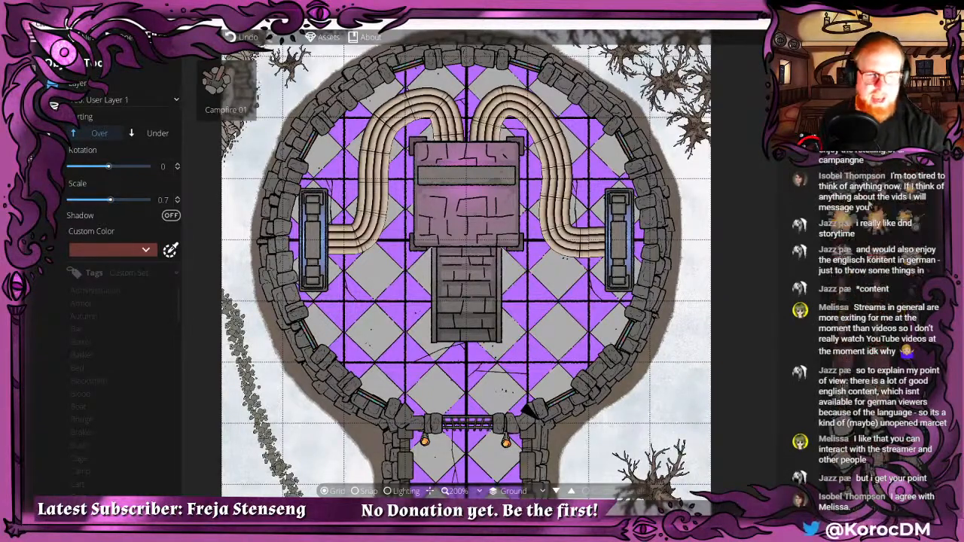
scroll(870, 203, "down", 4)
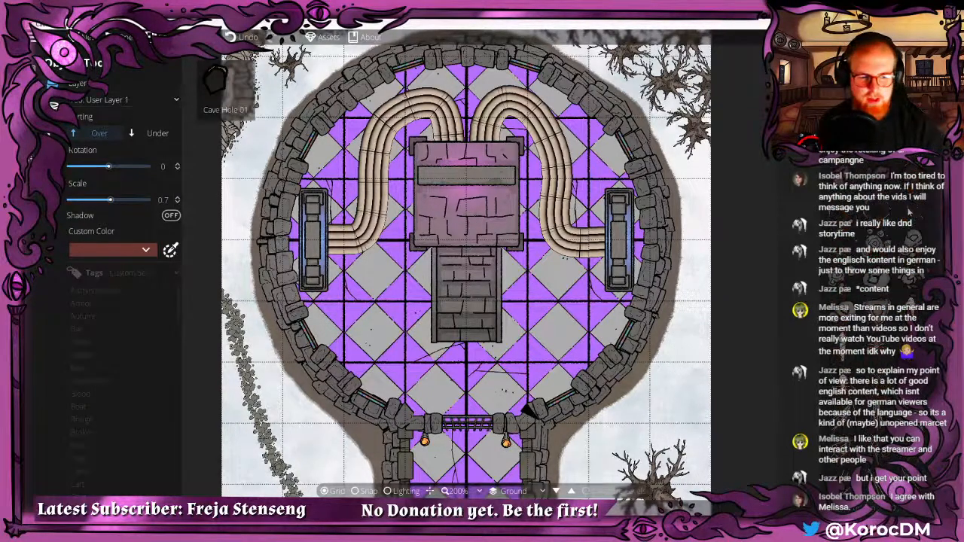
scroll(908, 215, "down", 4)
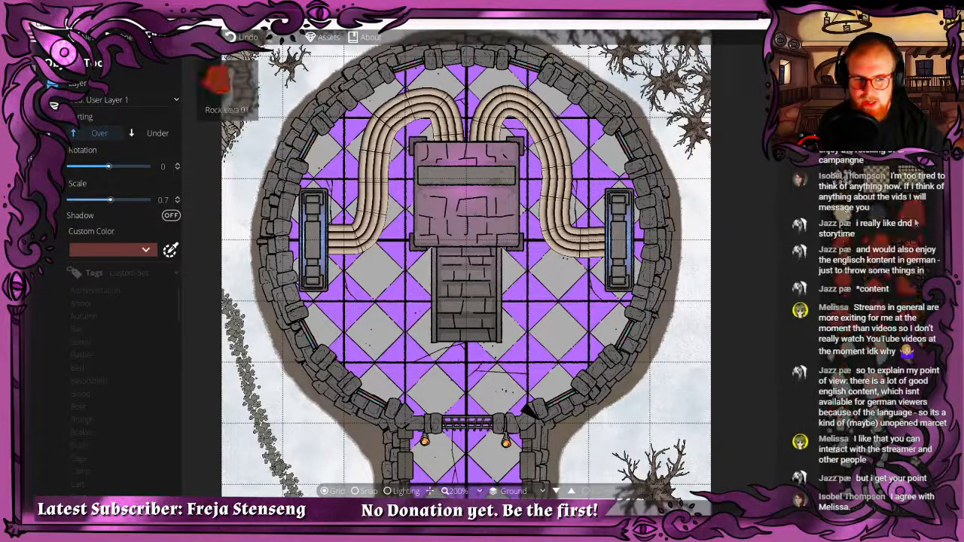
scroll(903, 237, "down", 4)
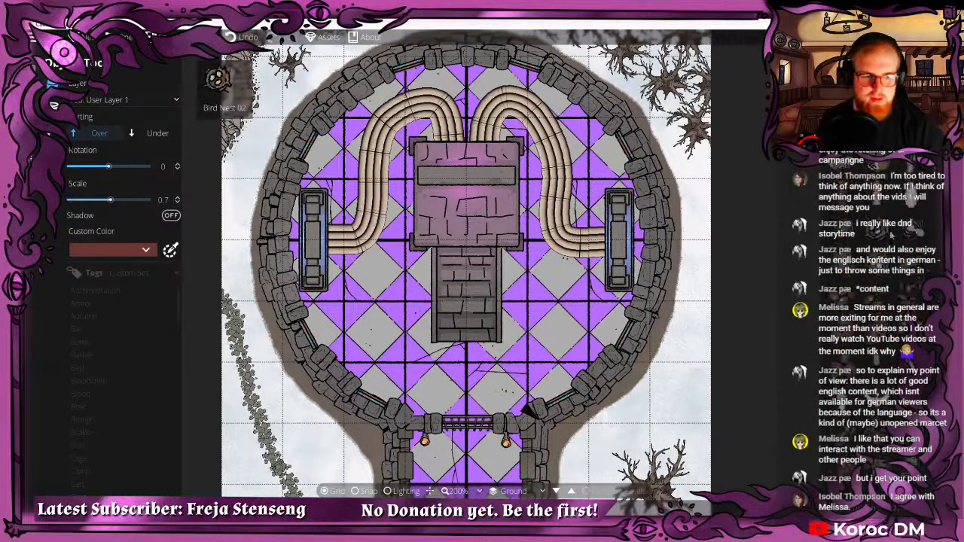
scroll(891, 240, "down", 3)
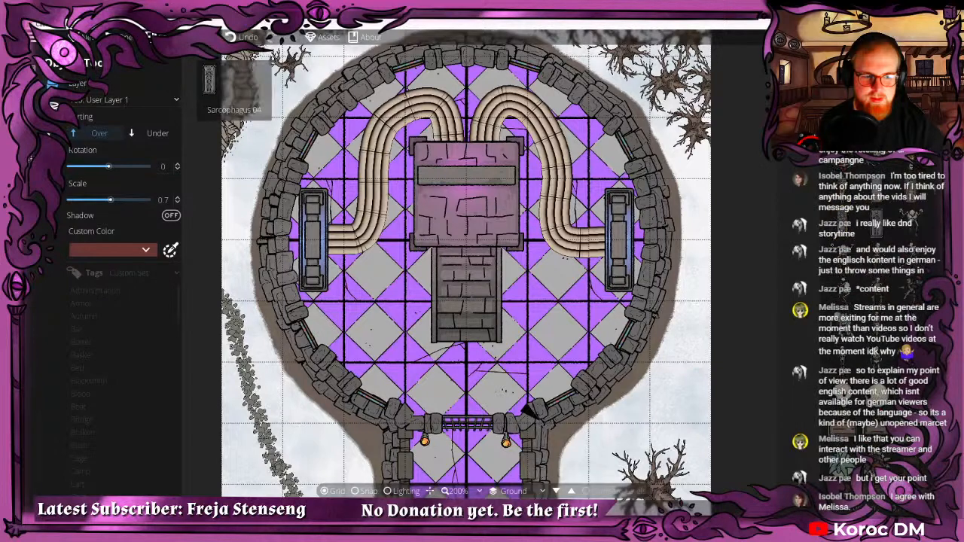
scroll(891, 240, "down", 3)
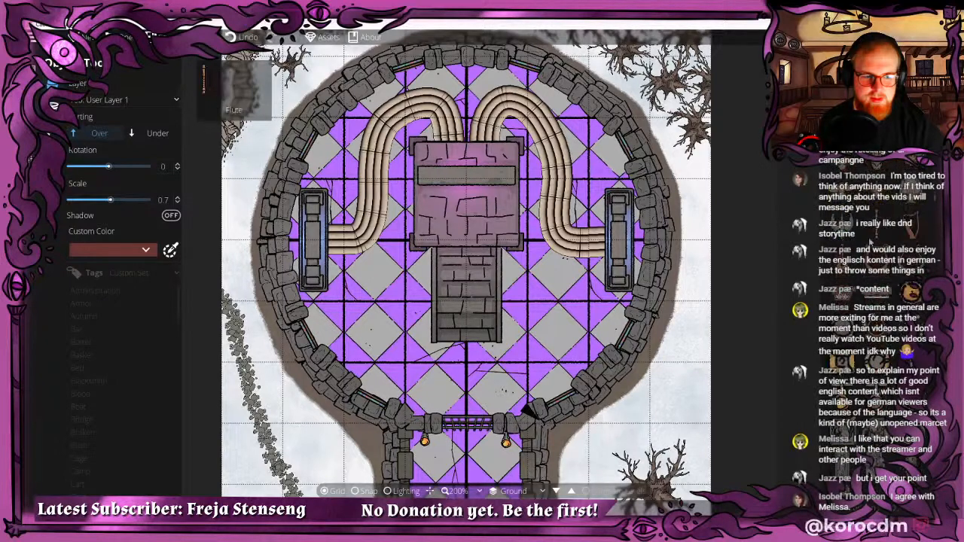
scroll(892, 249, "down", 3)
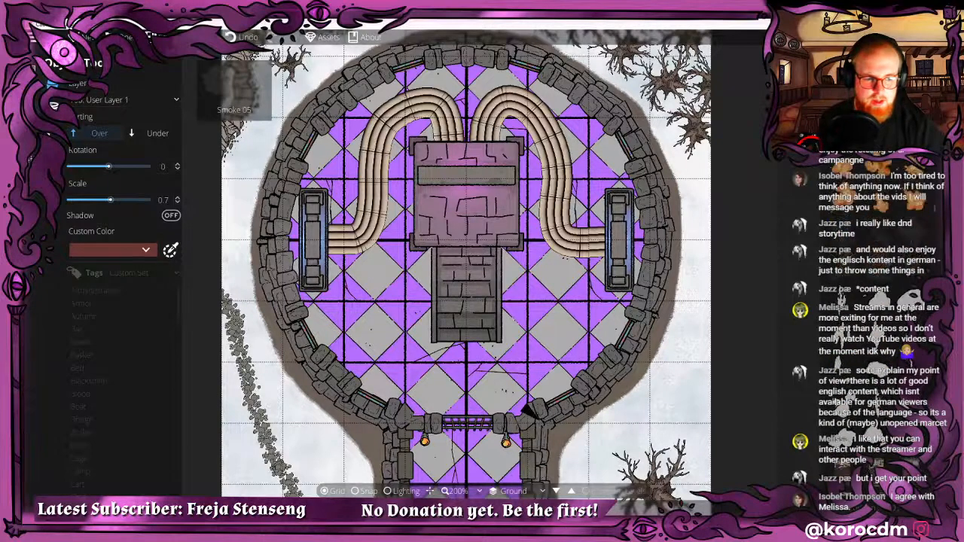
scroll(893, 248, "down", 3)
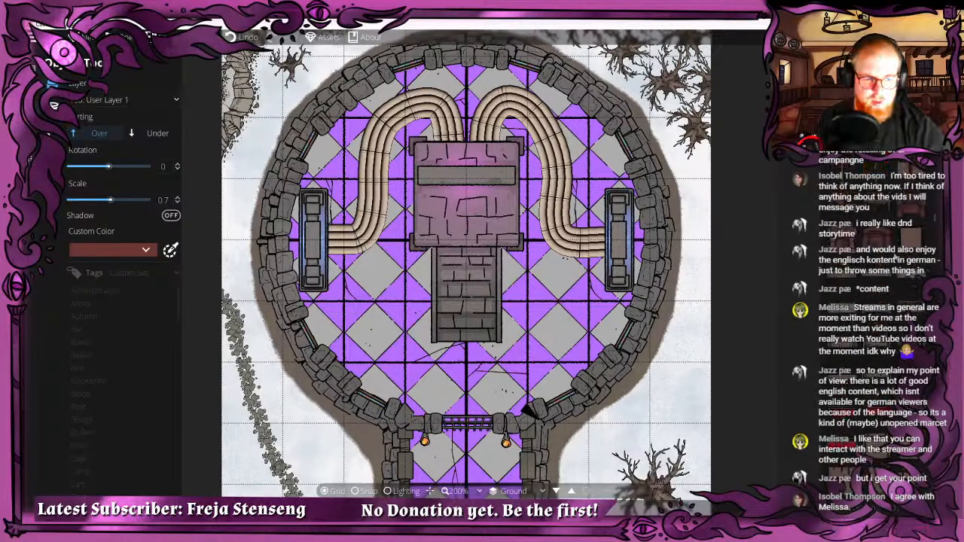
scroll(893, 241, "down", 3)
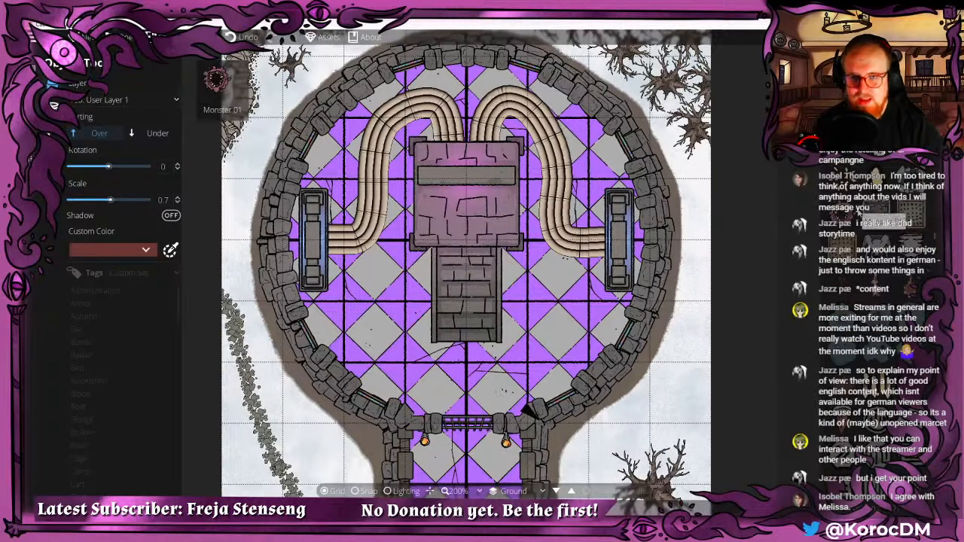
scroll(858, 219, "down", 3)
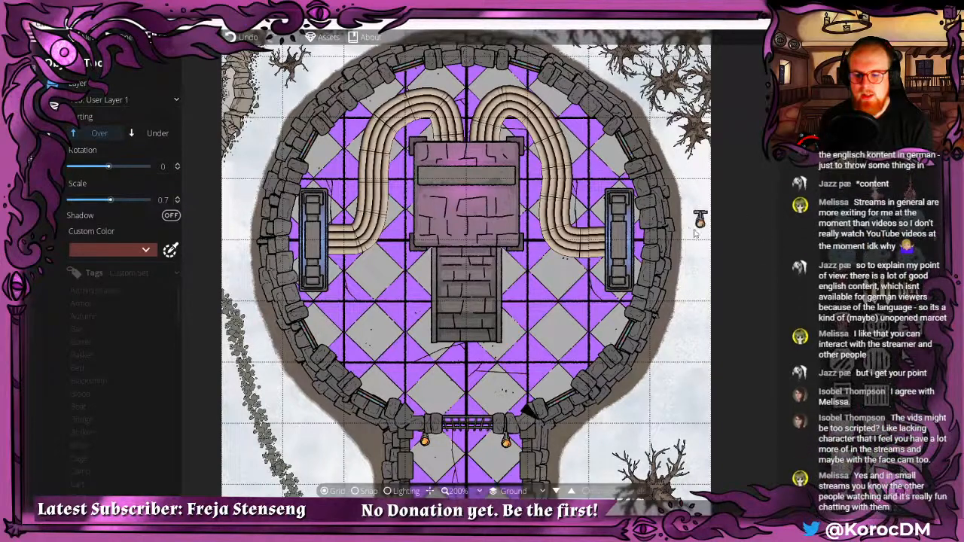
left_click_drag(481, 266, 444, 278)
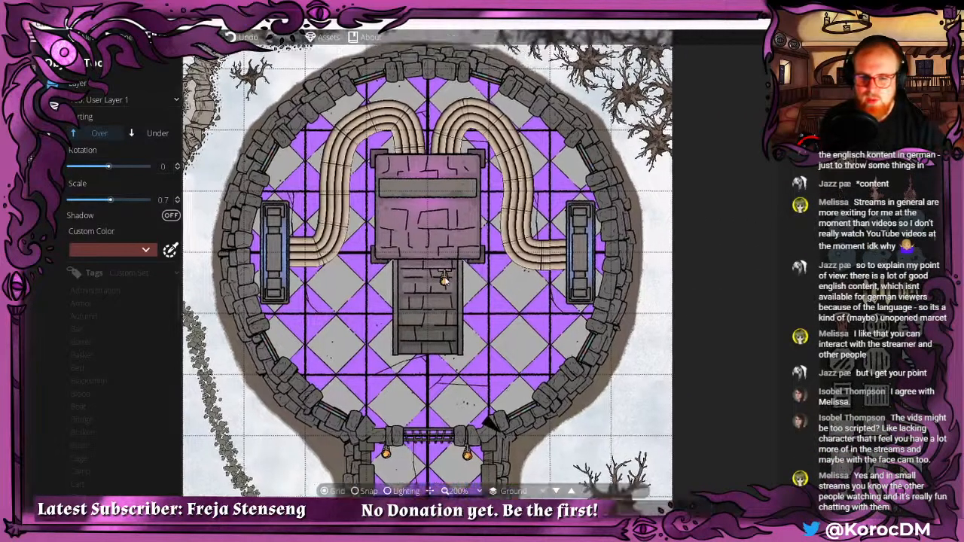
scroll(876, 333, "up", 8)
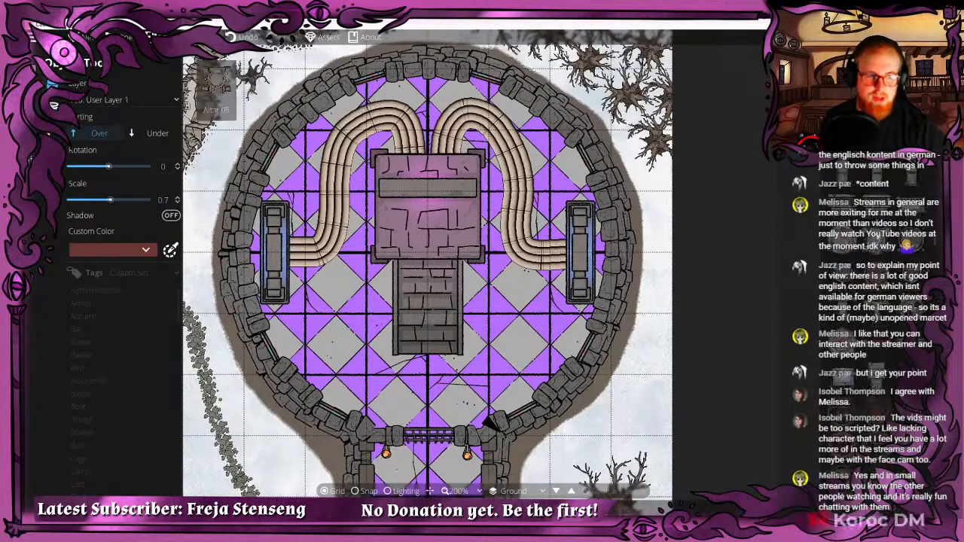
scroll(858, 241, "down", 5)
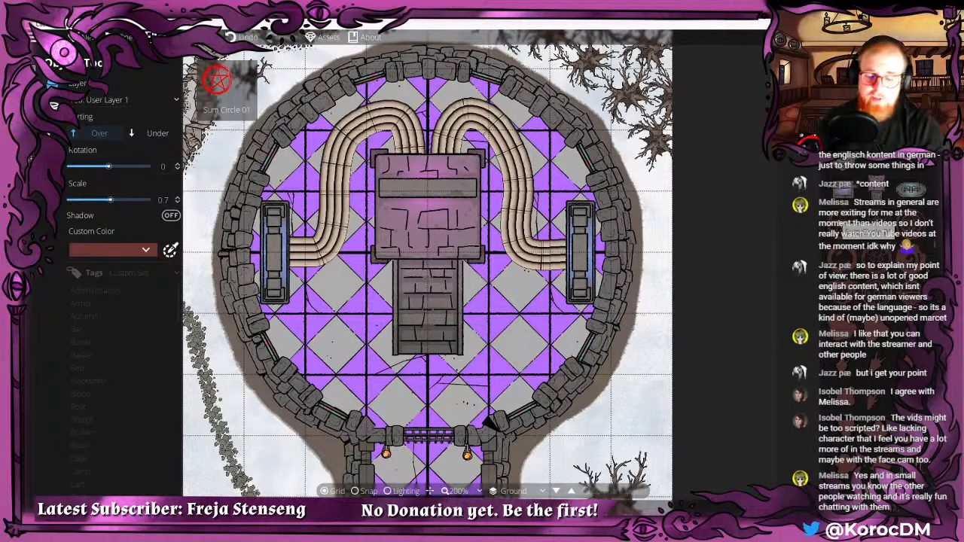
scroll(842, 224, "down", 5)
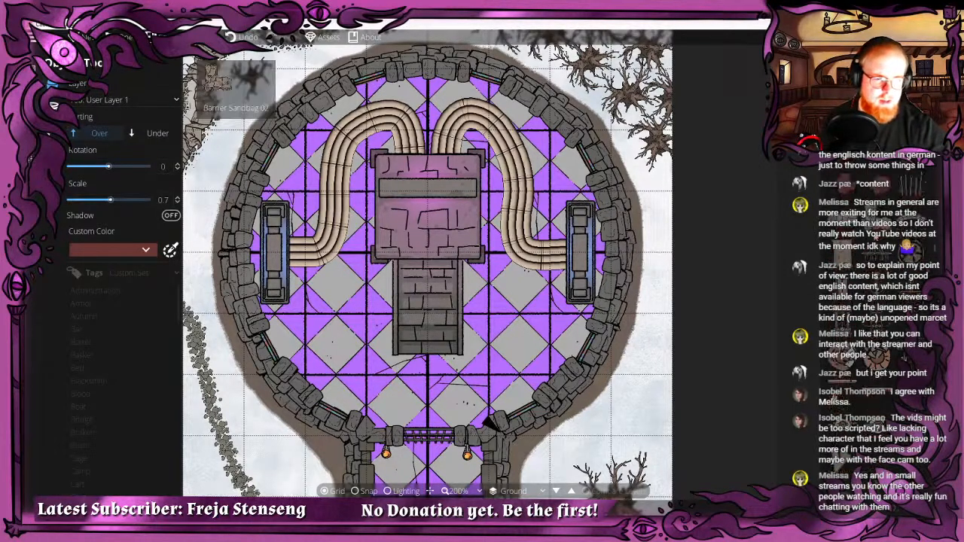
scroll(841, 225, "down", 3)
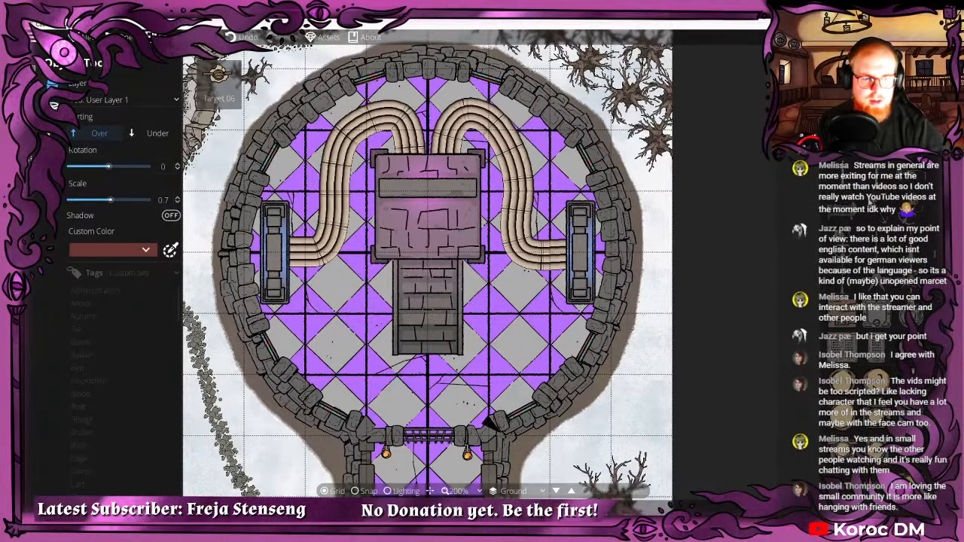
scroll(870, 201, "down", 3)
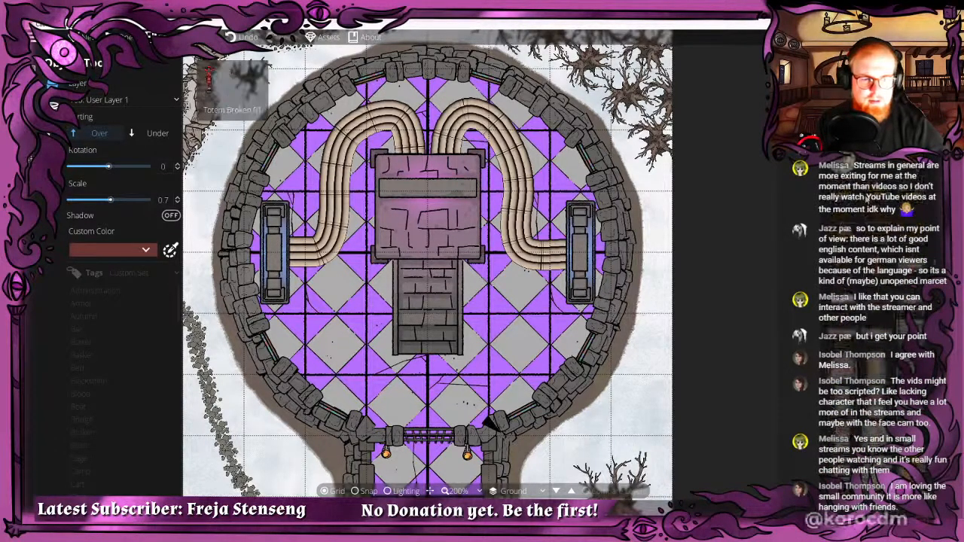
scroll(866, 199, "down", 8)
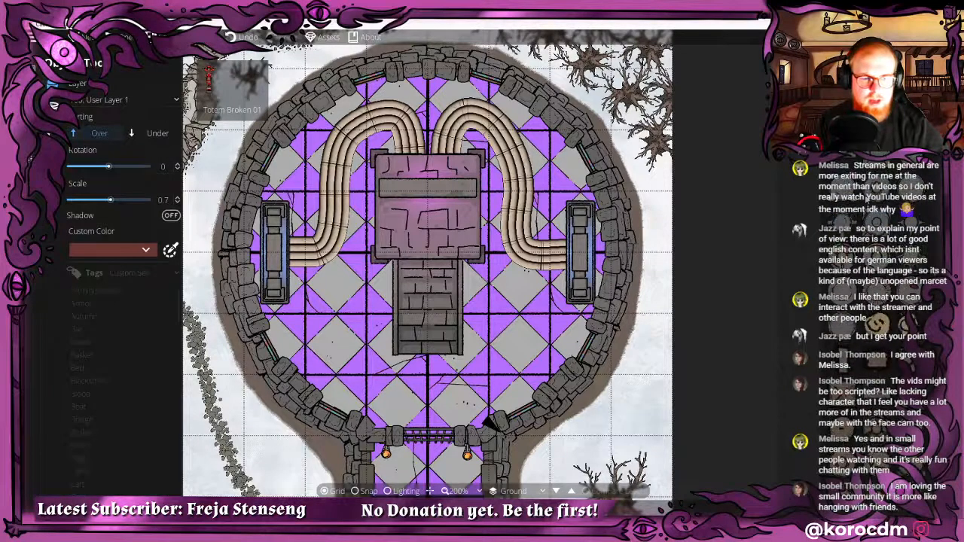
scroll(866, 197, "down", 5)
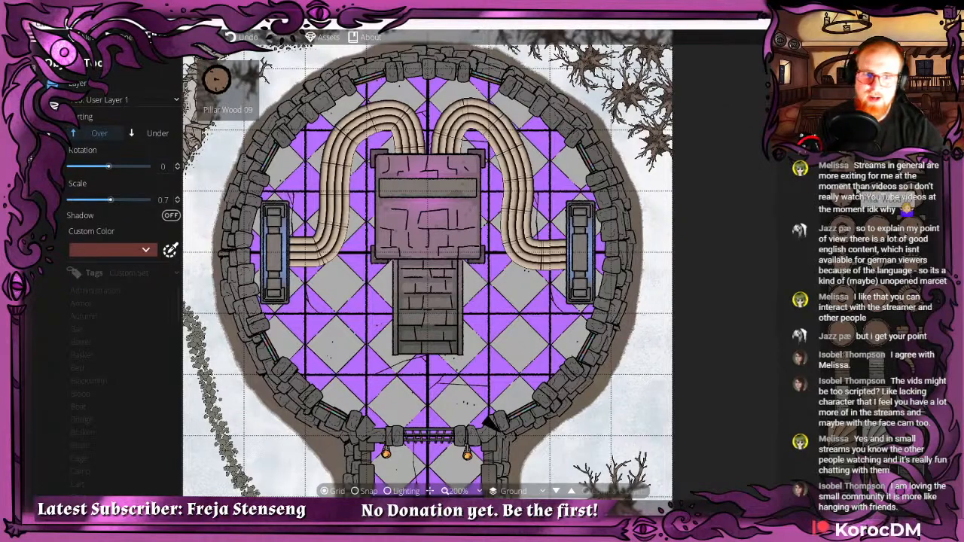
left_click(853, 215)
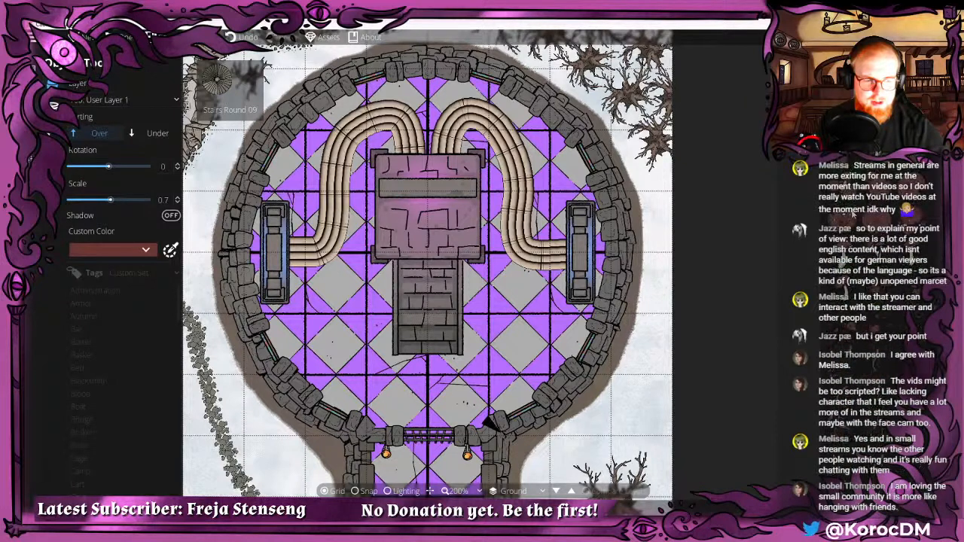
left_click(853, 214)
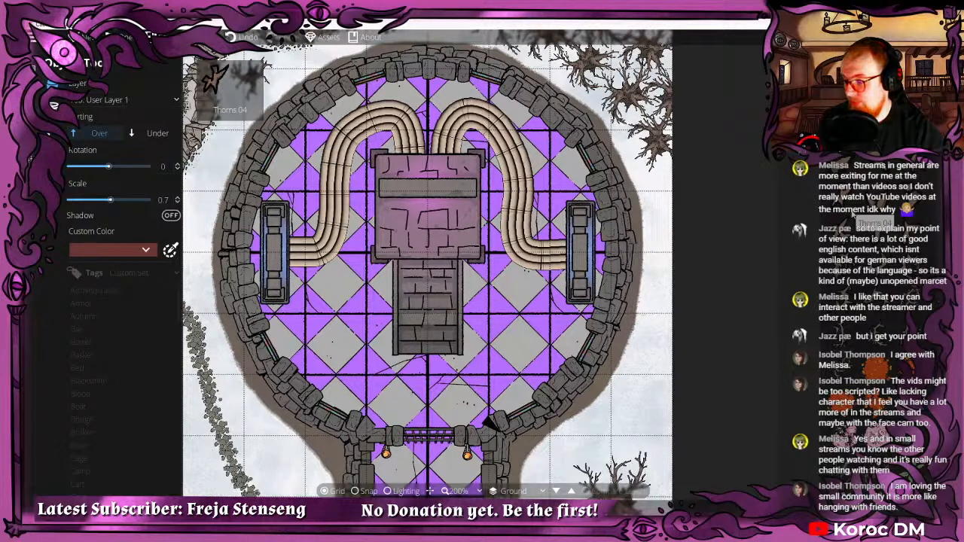
left_click(850, 240)
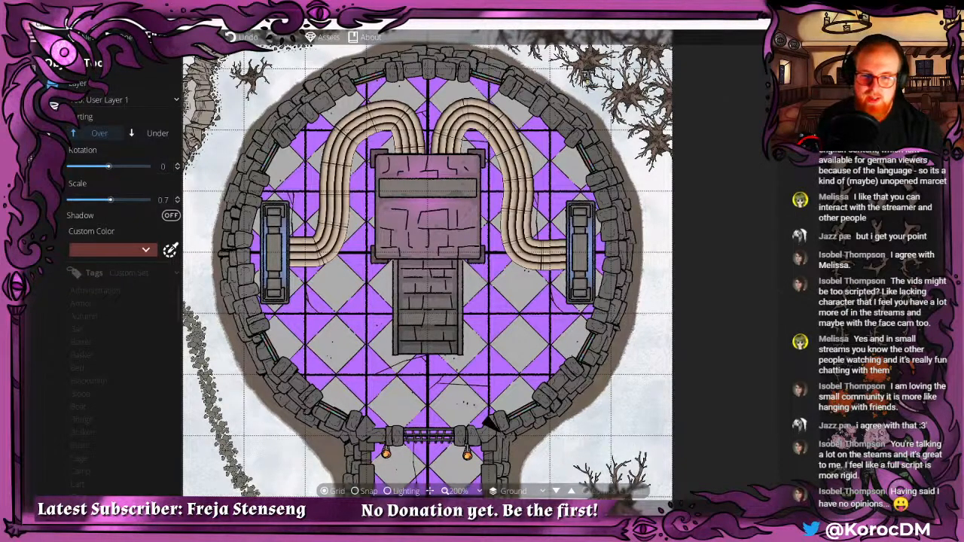
left_click_drag(503, 256, 529, 206)
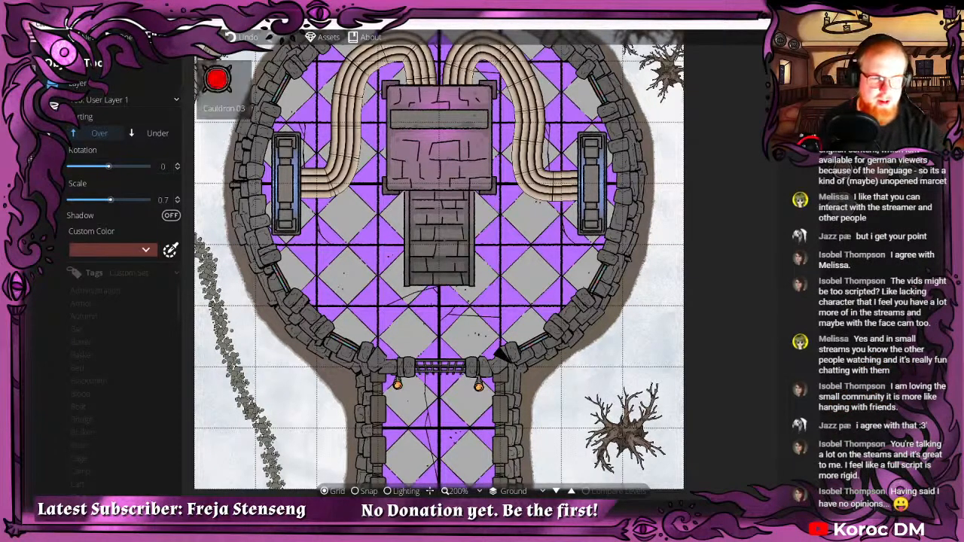
Place two dark grey Cauldron 03 objects at scale 0.7 and rotation 0, one on each side of the central staircase's upper end.
left_click(132, 253)
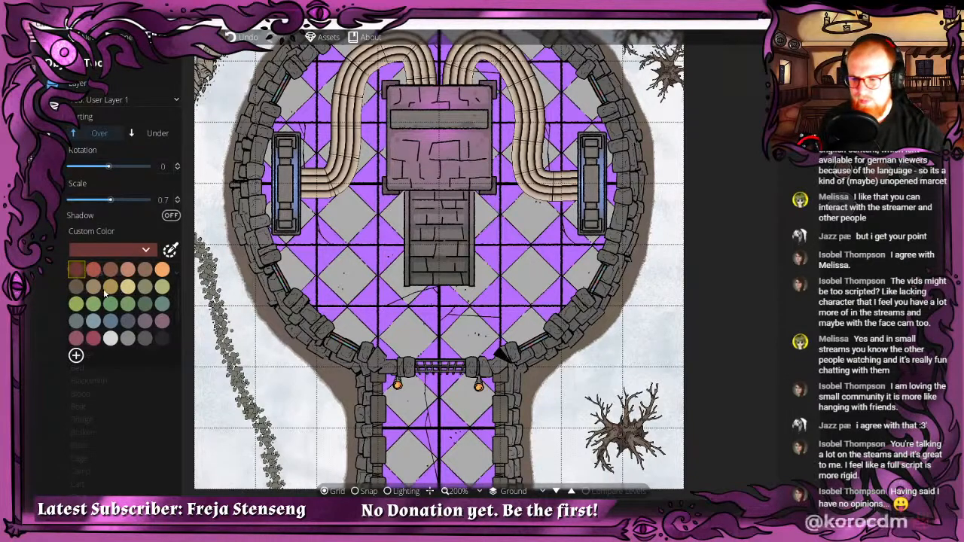
left_click(471, 260)
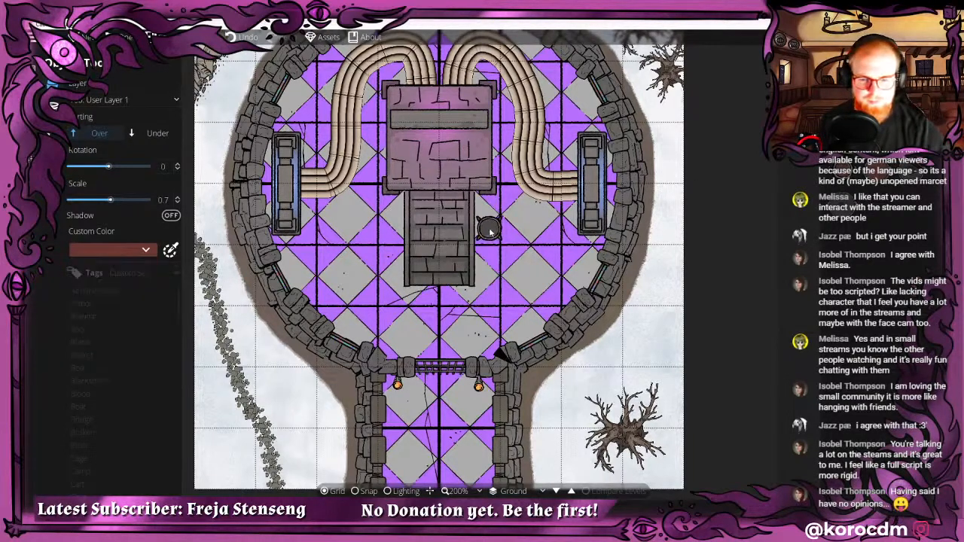
left_click(495, 219)
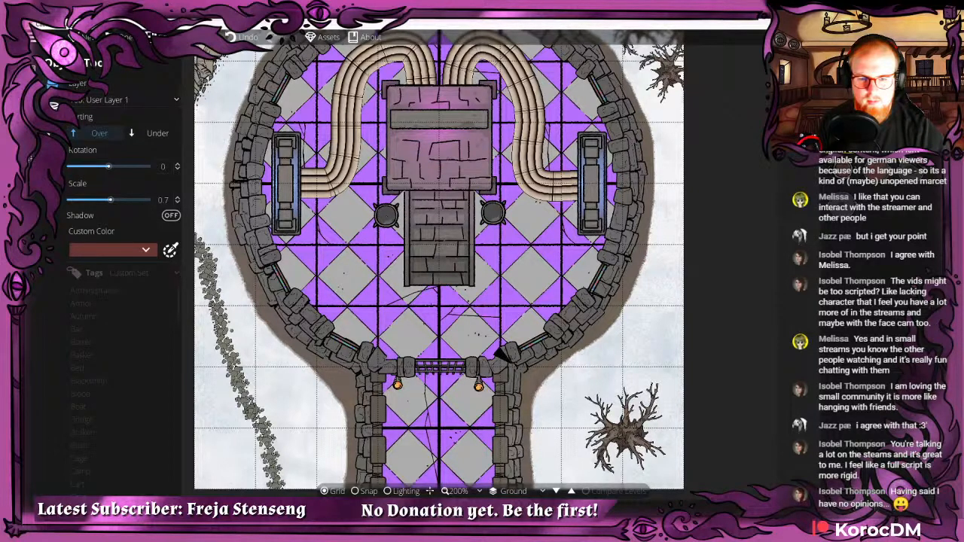
Place a fire object on each of the two cauldrons, using scale 0.3 for the first flame and a slightly larger scale for the second.
key("Return")
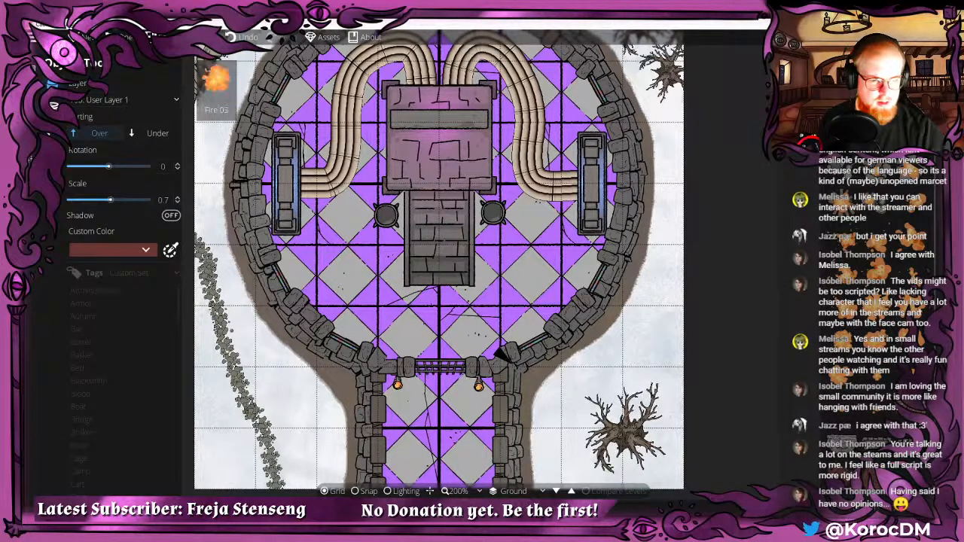
left_click(877, 339)
scroll(388, 220, "down", 4)
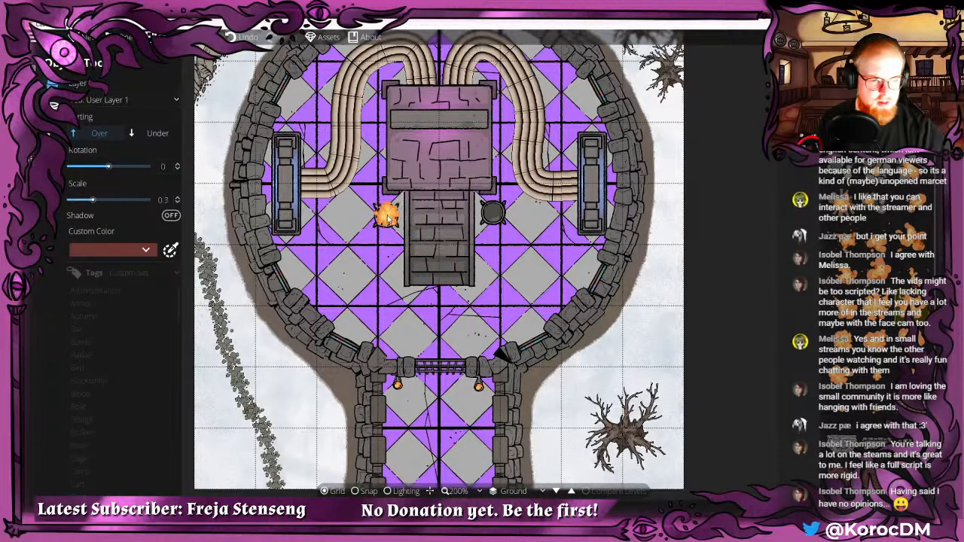
left_click(389, 220)
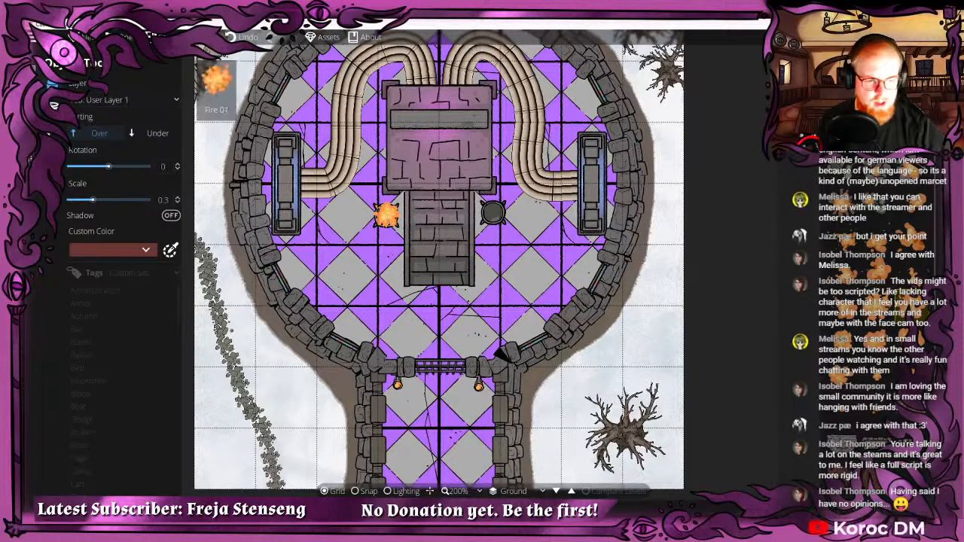
left_click(844, 342)
left_click(877, 341)
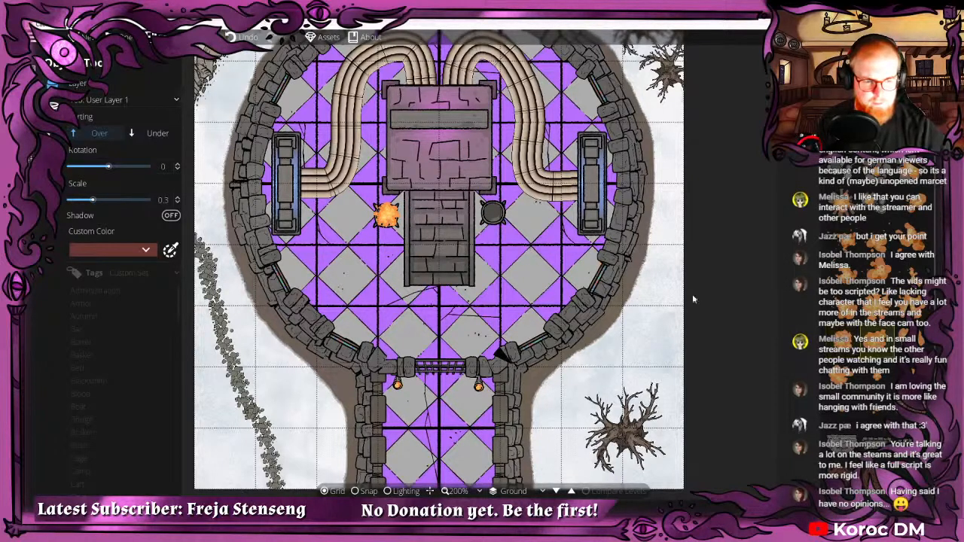
scroll(491, 215, "up", 2)
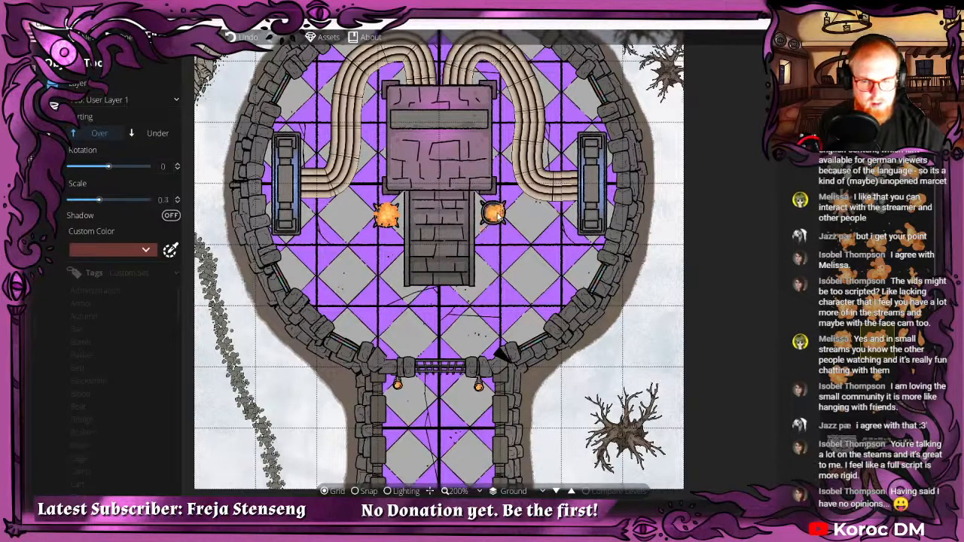
left_click(493, 215)
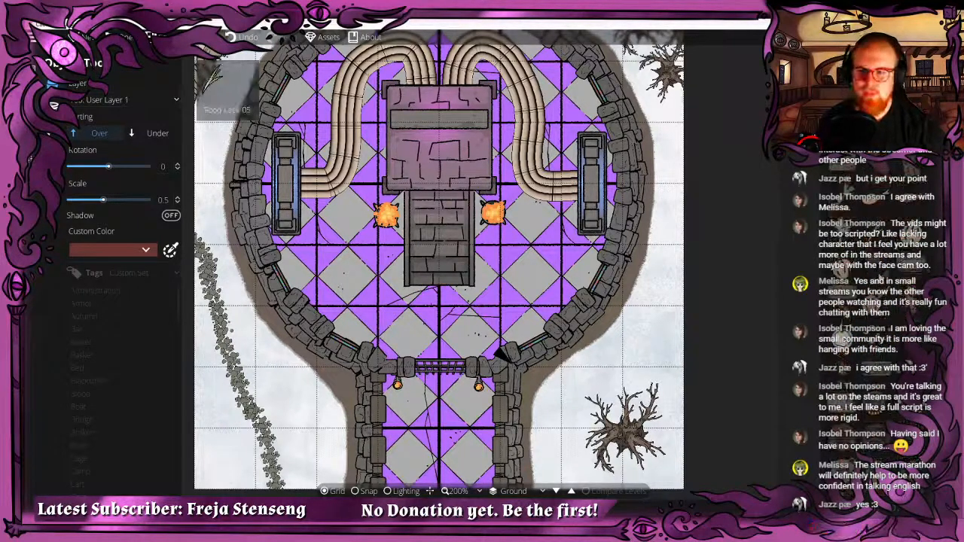
Try adding a small rock at scale 0.2 outside the corridor wall near the gate.
scroll(518, 284, "down", 2)
left_click_drag(518, 284, 407, 180)
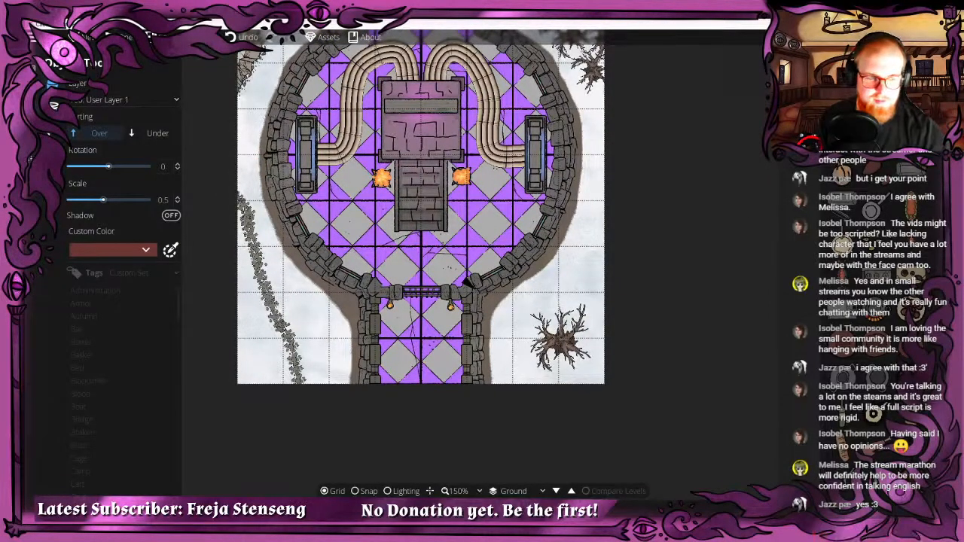
scroll(928, 210, "down", 5)
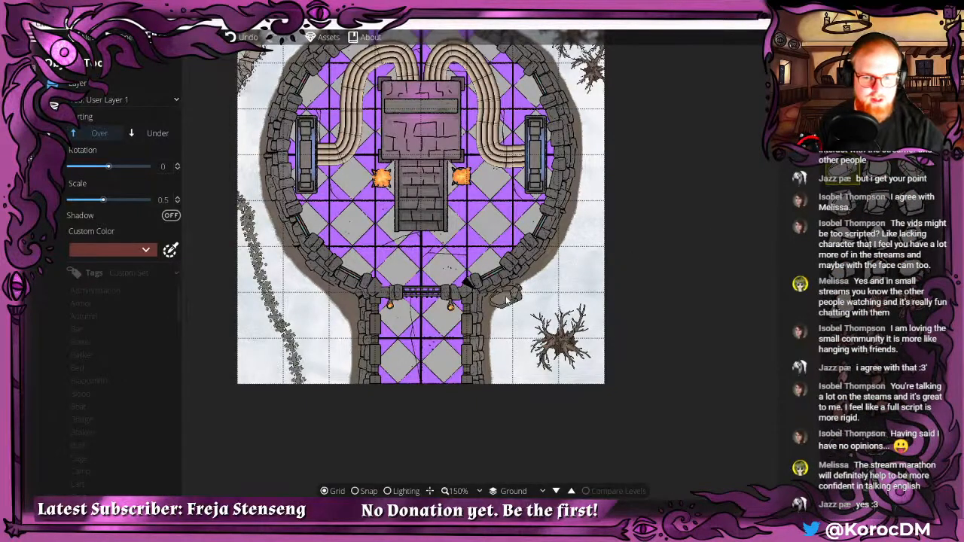
scroll(500, 300, "down", 2)
scroll(496, 303, "up", 2)
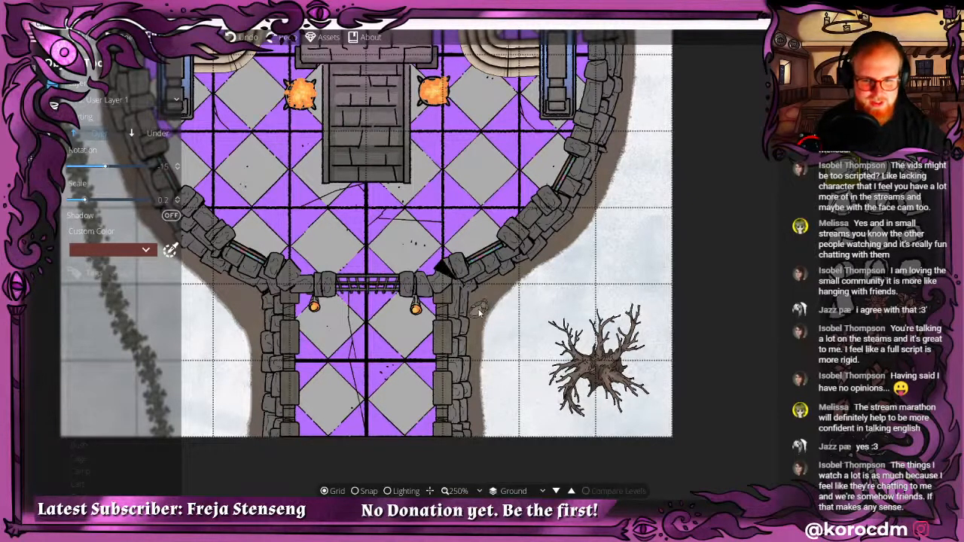
scroll(482, 304, "down", 1)
left_click(485, 305)
key("ctrl+z")
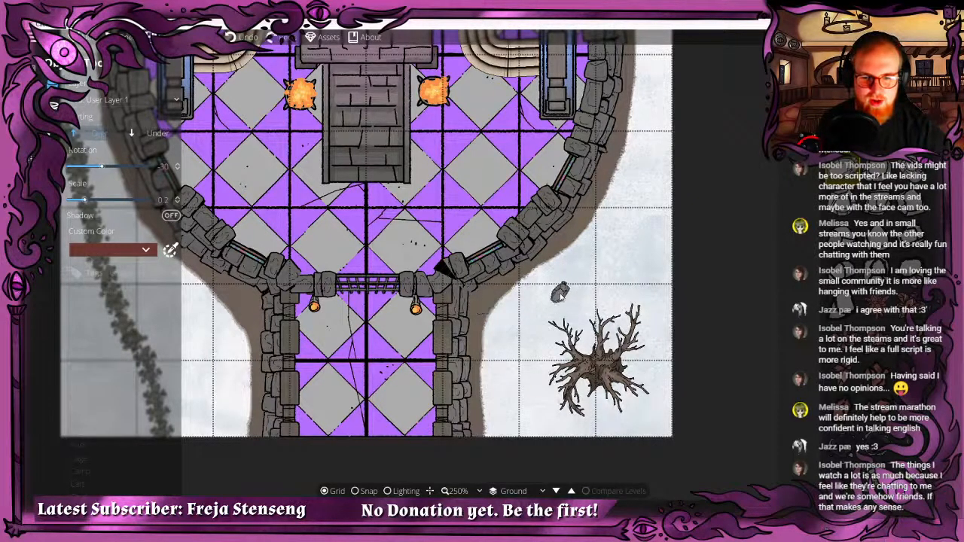
left_click_drag(671, 312, 699, 237)
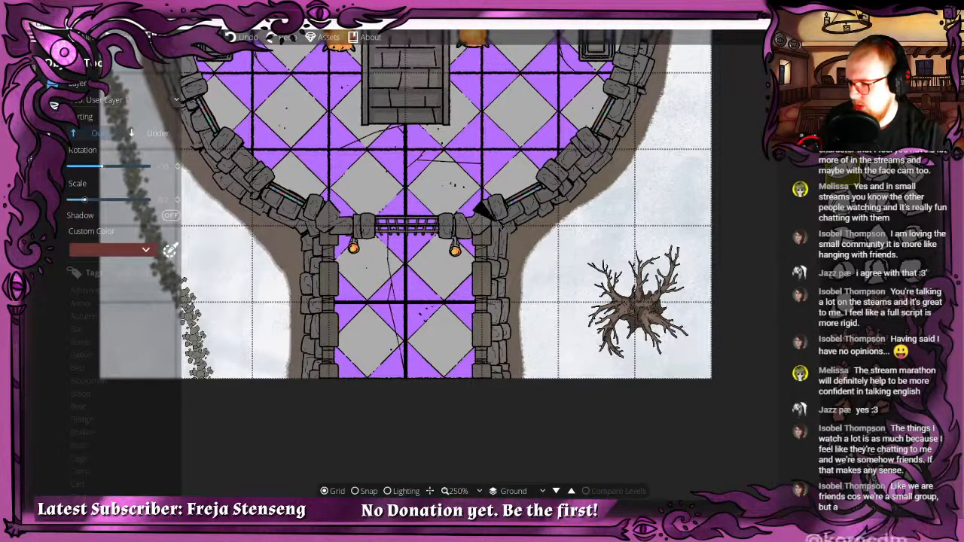
scroll(435, 181, "down", 4)
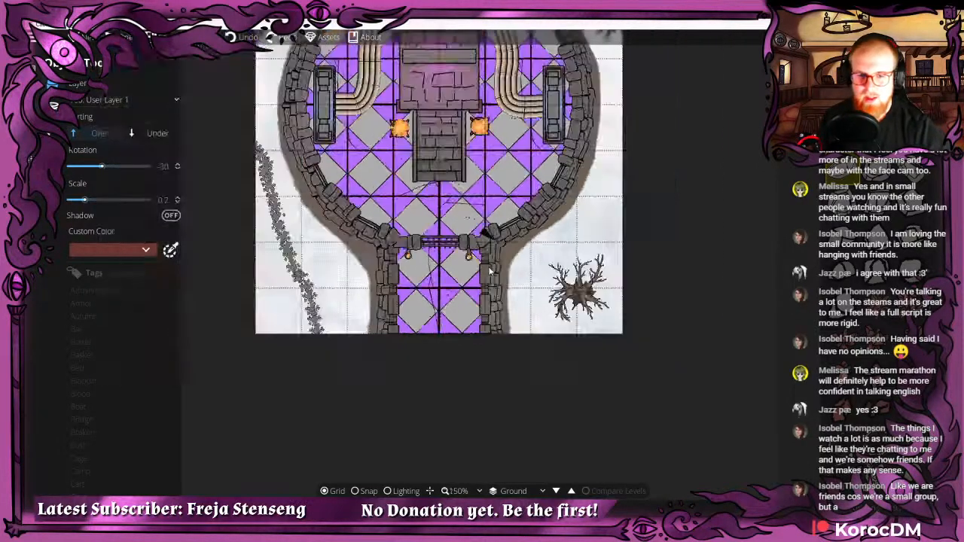
left_click_drag(436, 179, 440, 302)
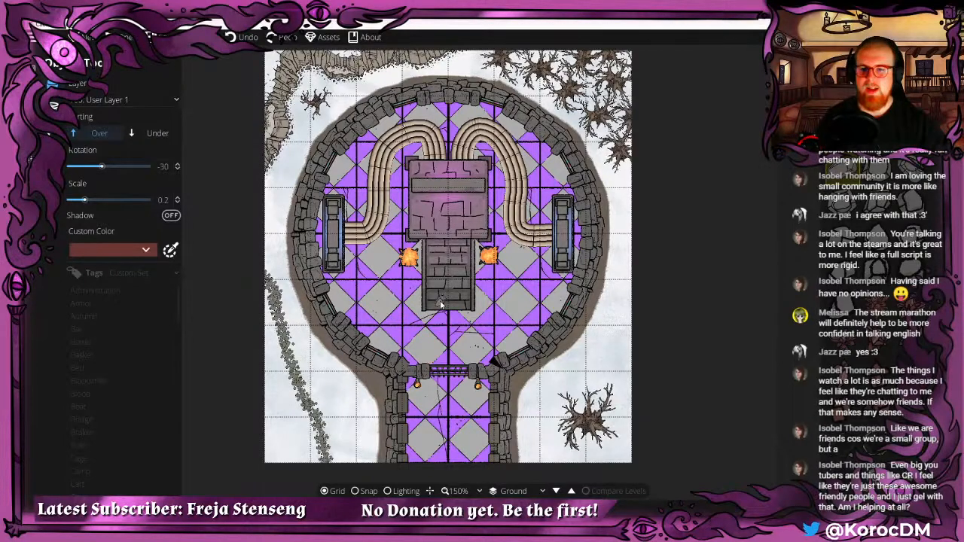
left_click_drag(360, 34, 349, 64)
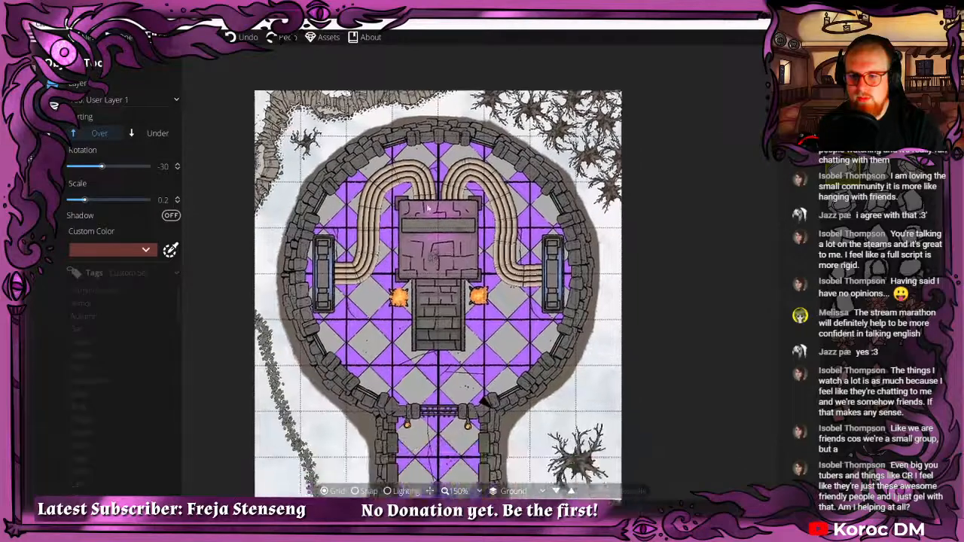
left_click_drag(433, 258, 427, 157)
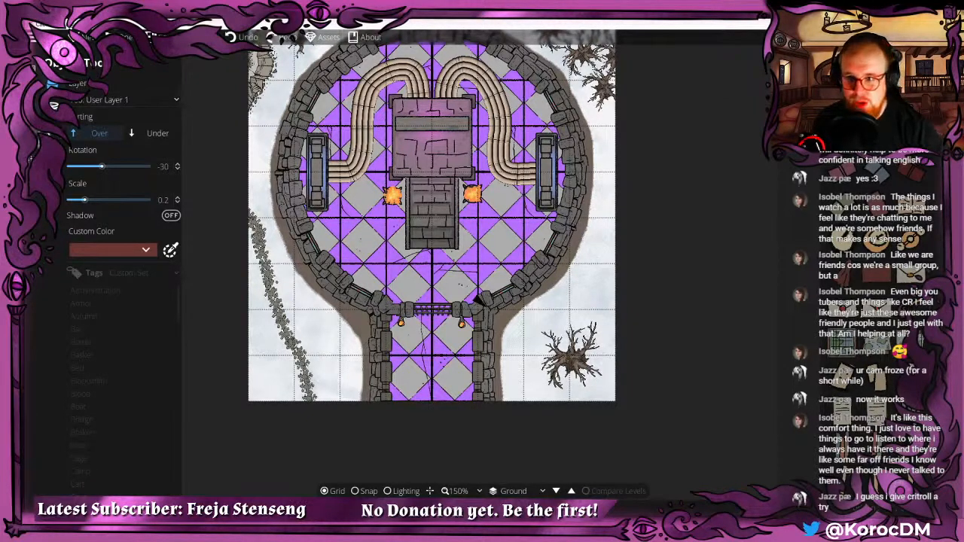
Open the environment settings and set the map's ambient light to the blue 4aa6ff.
left_click(33, 134)
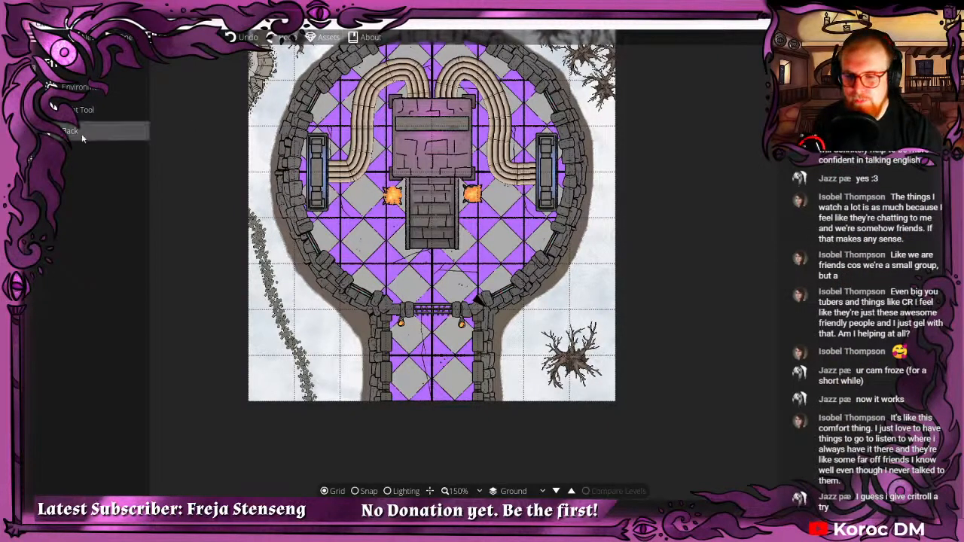
left_click_drag(417, 150, 383, 203)
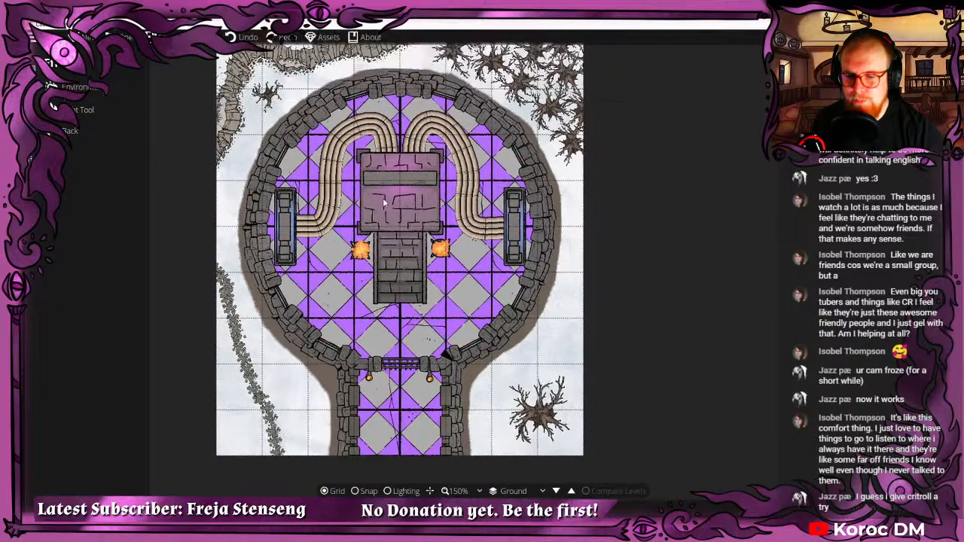
scroll(380, 204, "down", 2)
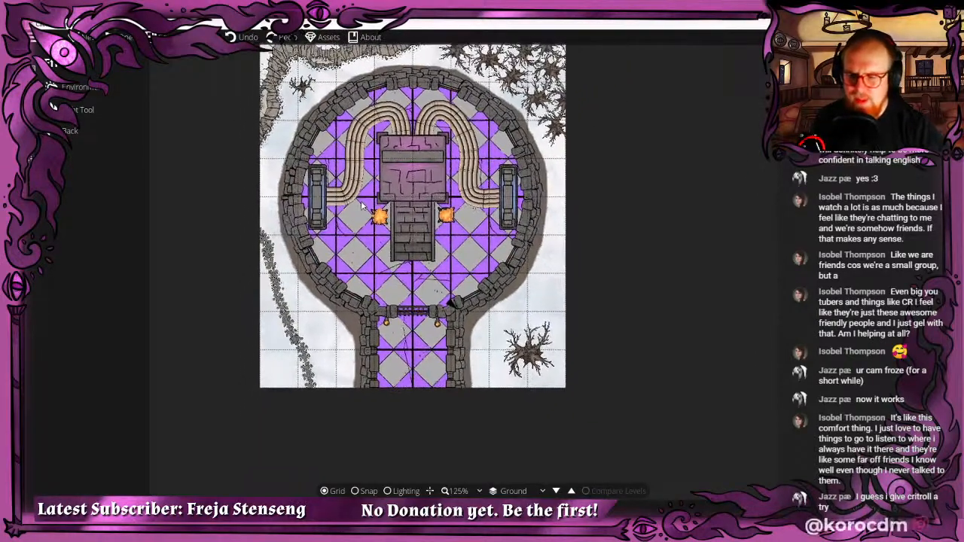
left_click(90, 87)
left_click(153, 98)
left_click(70, 62)
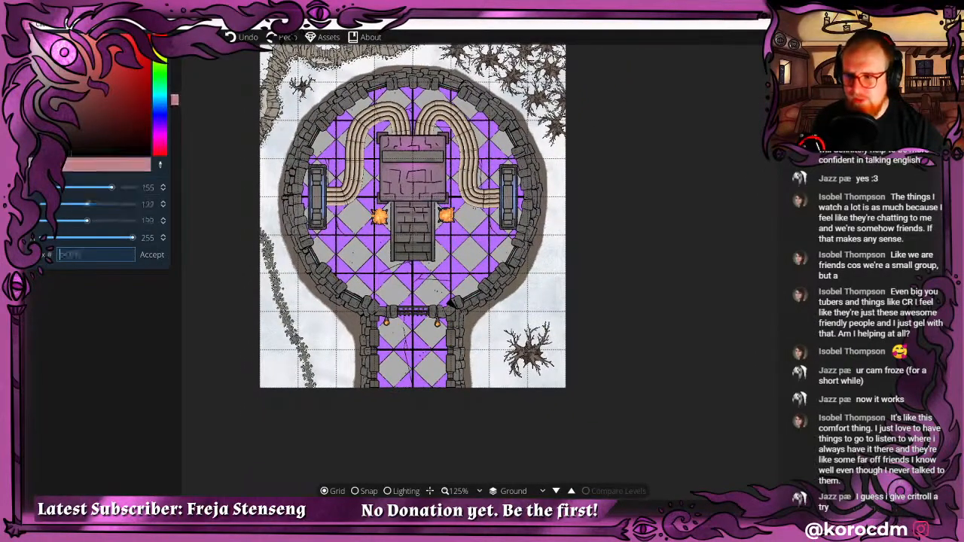
left_click_drag(70, 62, 116, 33)
left_click(158, 105)
left_click(162, 256)
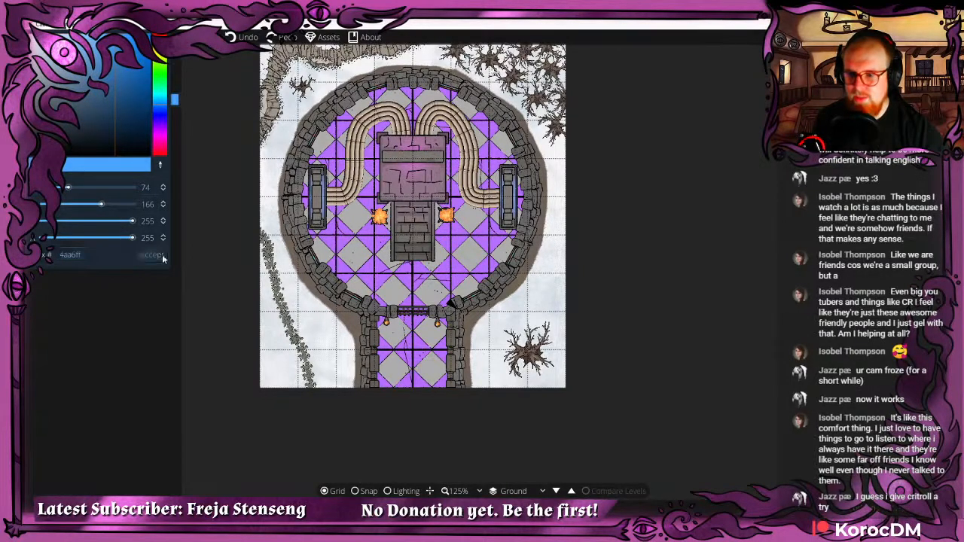
Change the ambient light to a deeper, saturated blue and turn on the map's lighting display.
left_click(106, 100)
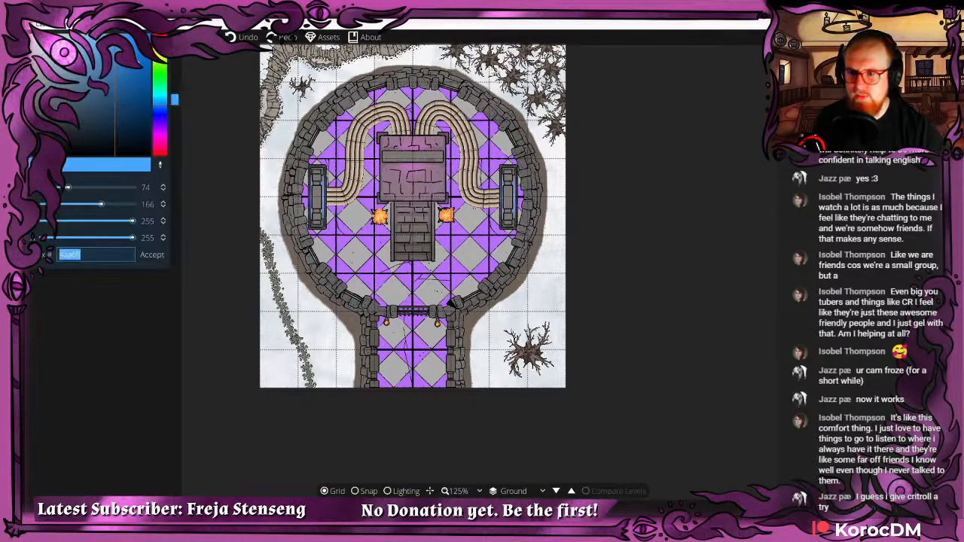
left_click_drag(138, 61, 149, 69)
left_click(216, 73)
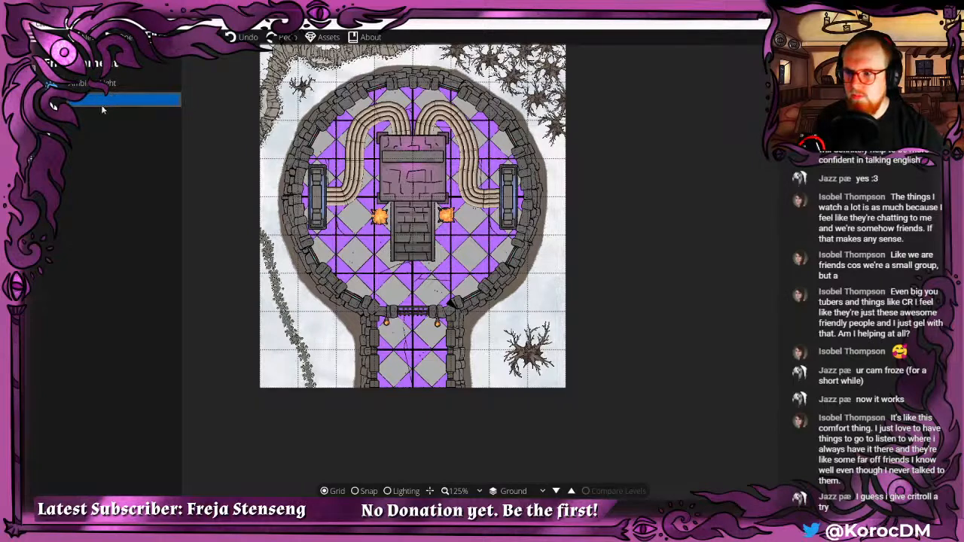
left_click(56, 103)
left_click(53, 103)
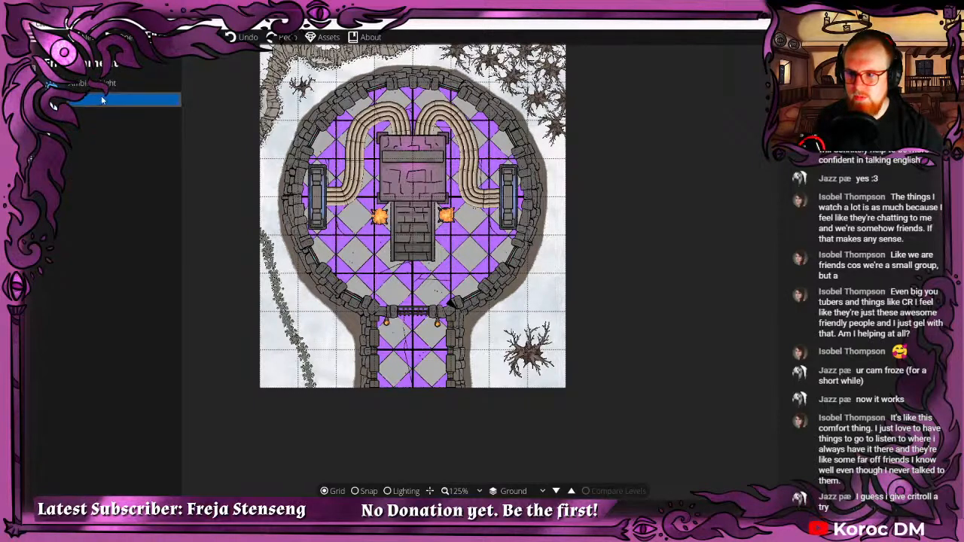
left_click(101, 99)
left_click(387, 490)
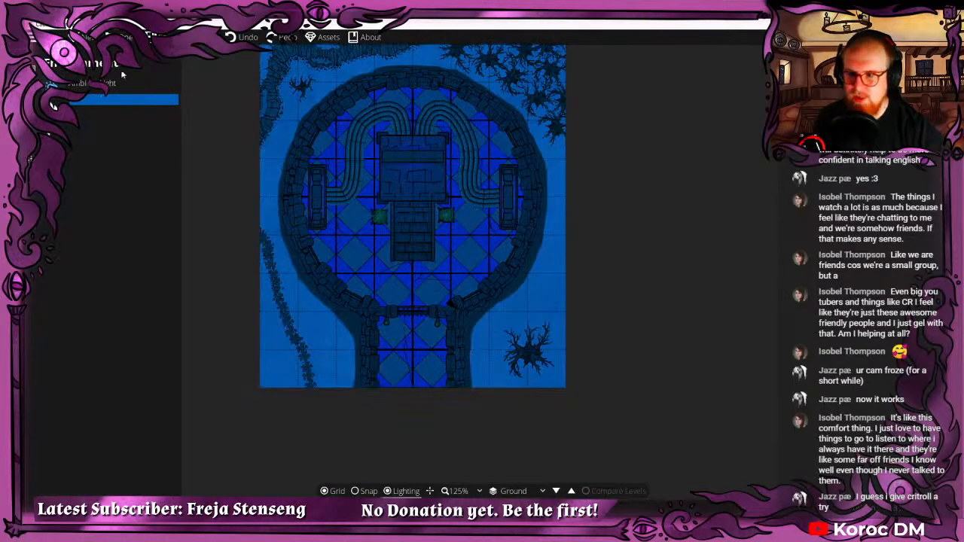
Lighten the ambient light to a paler blue and accept the colour.
left_click(123, 98)
left_click(107, 42)
left_click(96, 42)
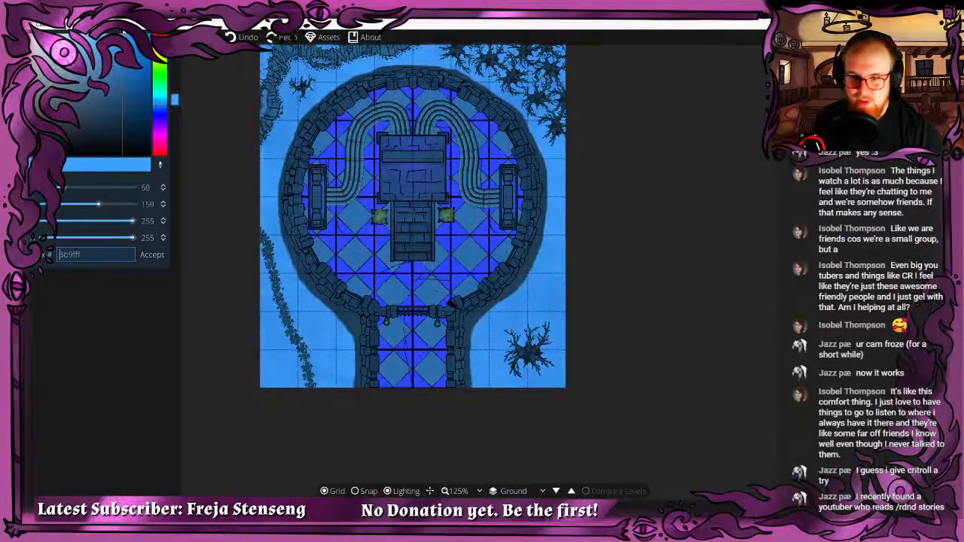
left_click(151, 255)
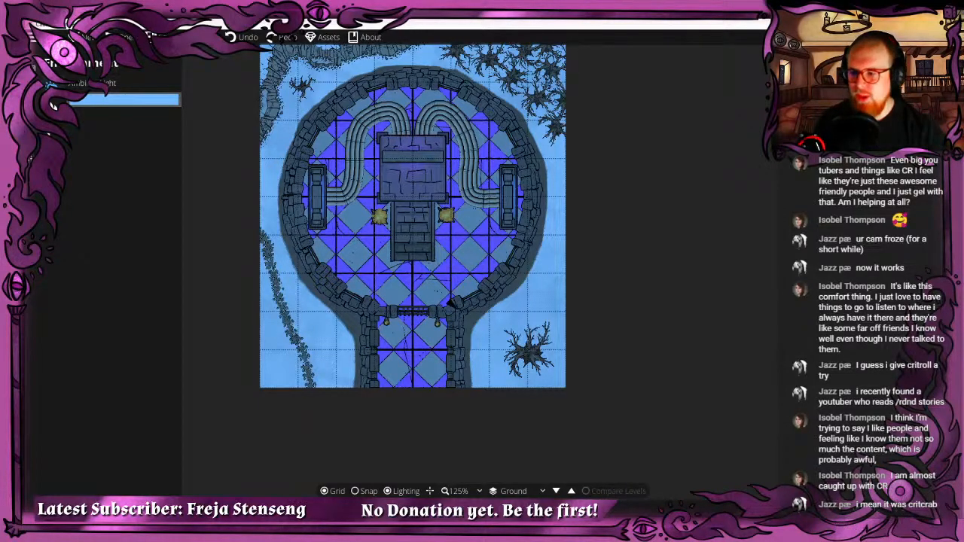
Configure the Light tool with a magenta d73fe8 colour and the soft glow style with a small bright centre.
left_click(53, 103)
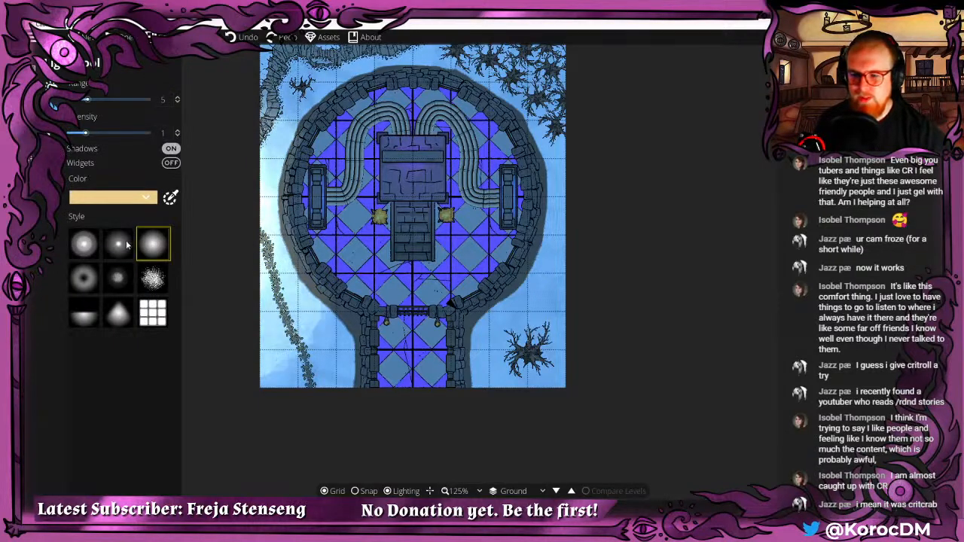
left_click(113, 197)
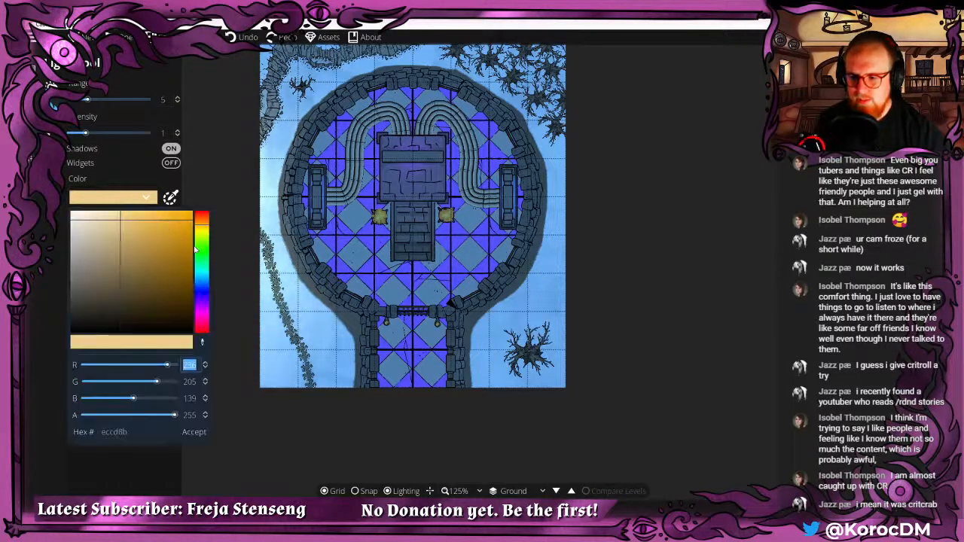
left_click(201, 308)
left_click(159, 221)
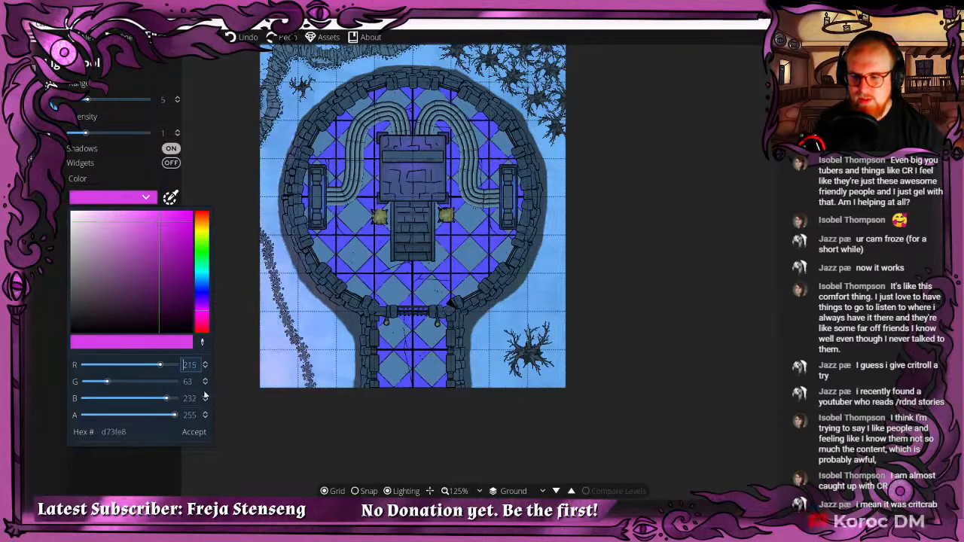
left_click(193, 432)
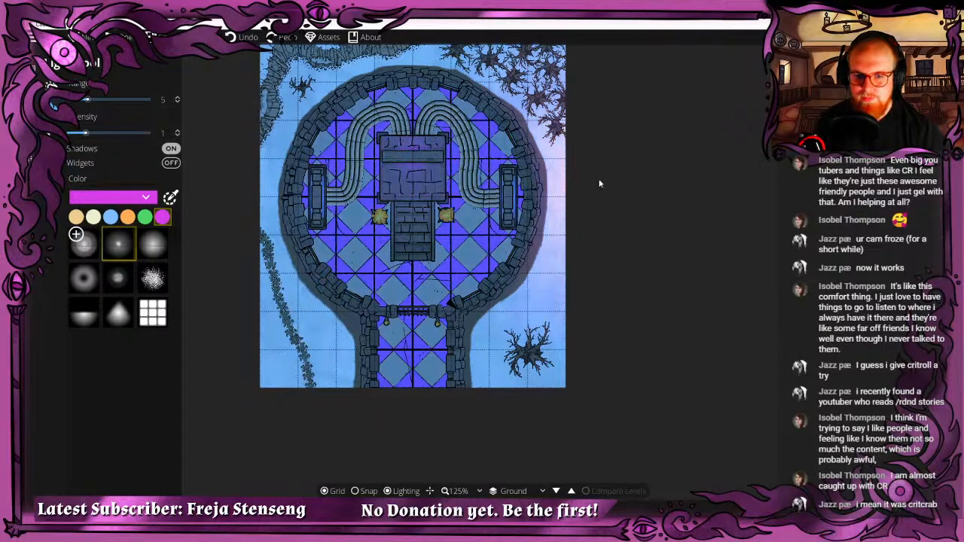
Undo the stray light placed outside the map and place a magenta light with range 4.5 on the central stone platform.
left_click(598, 182)
key("ctrl+z")
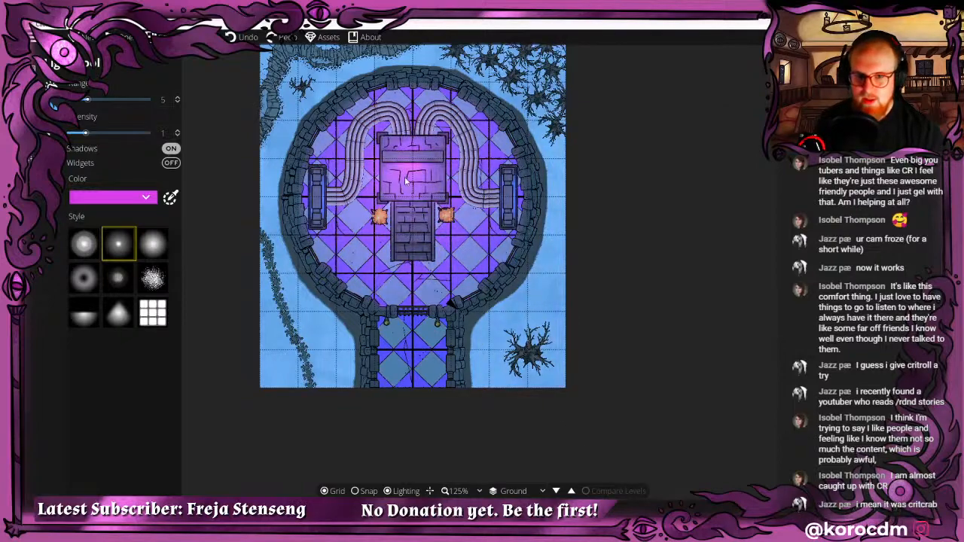
scroll(412, 160, "up", 1)
scroll(410, 208, "up", 3)
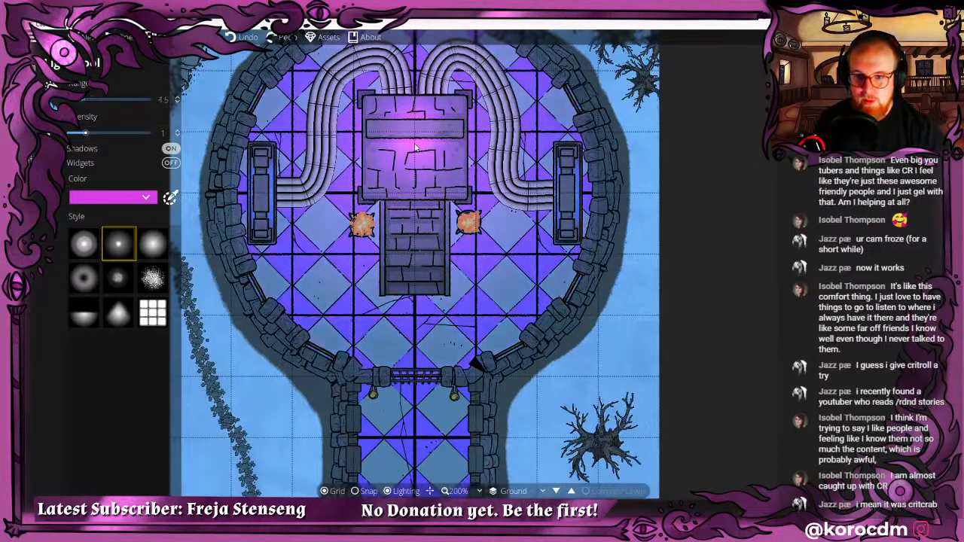
scroll(414, 186, "up", 7)
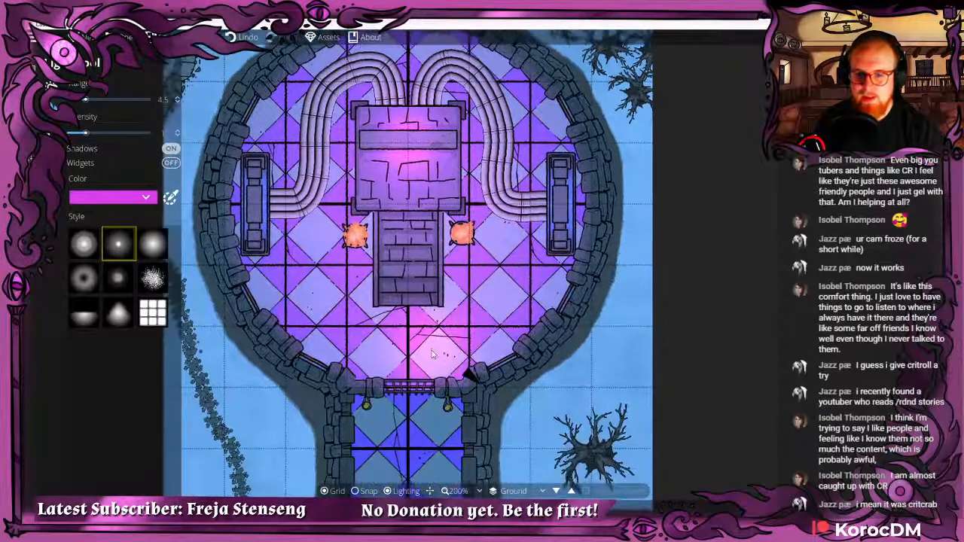
Switch the light colour to the preset blue and place a range 2.5 light on each of the two side consoles.
left_click(150, 198)
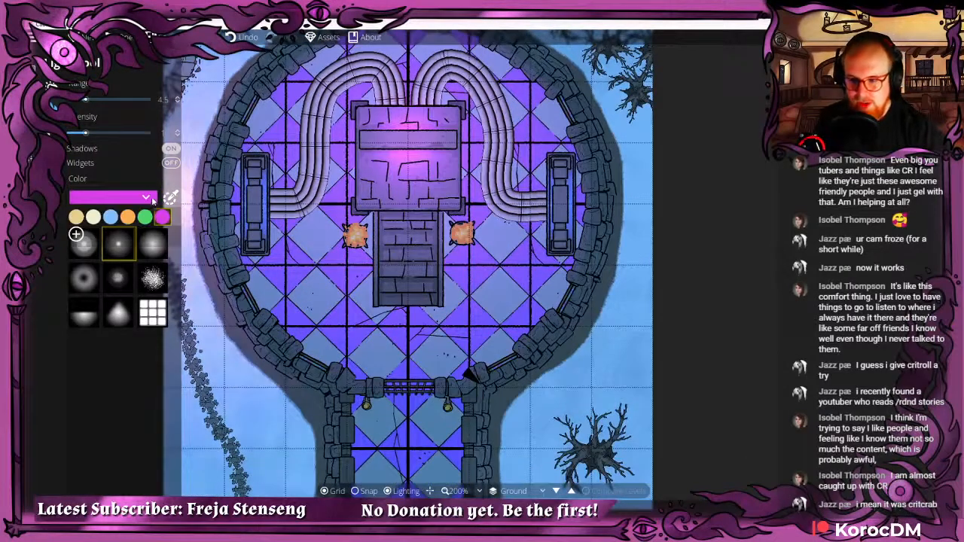
left_click(110, 218)
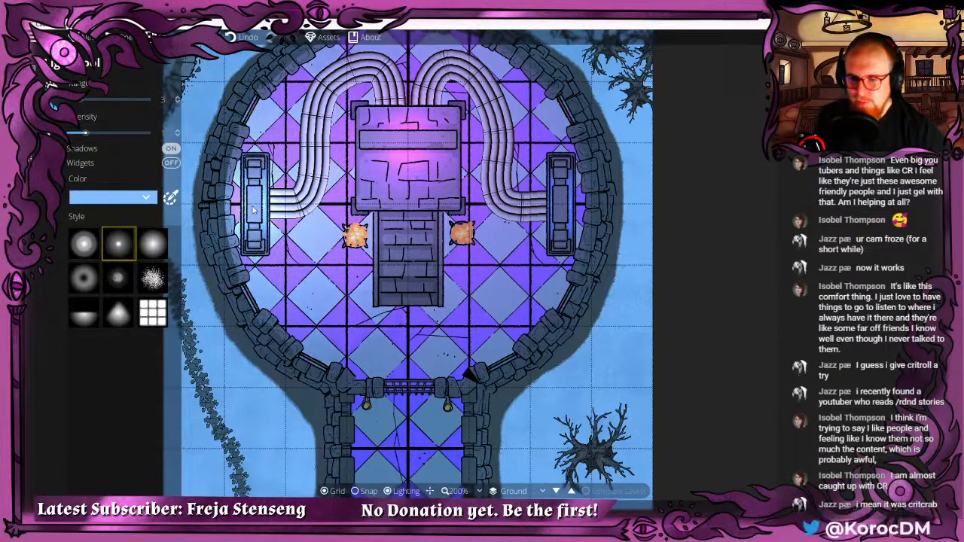
scroll(253, 208, "down", 2)
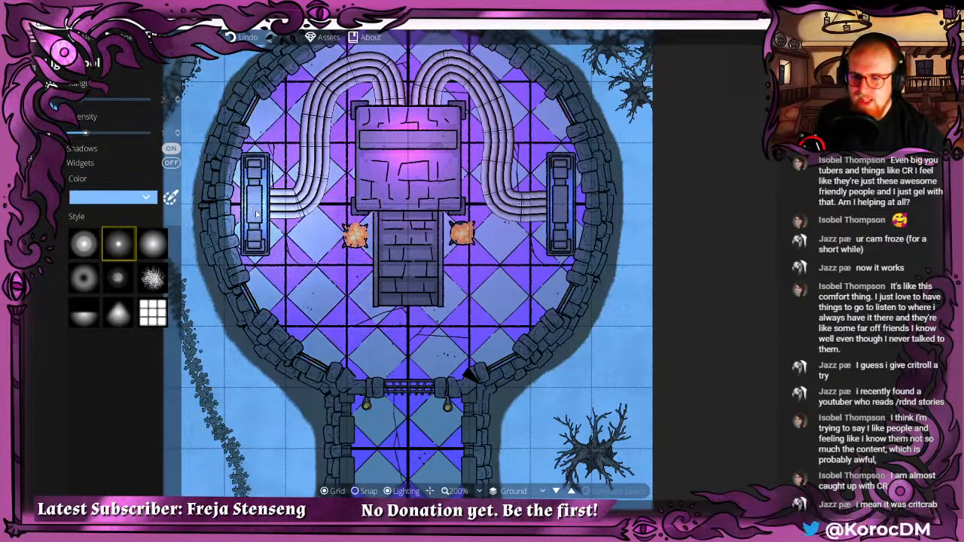
left_click(561, 211)
left_click_drag(447, 324, 432, 336)
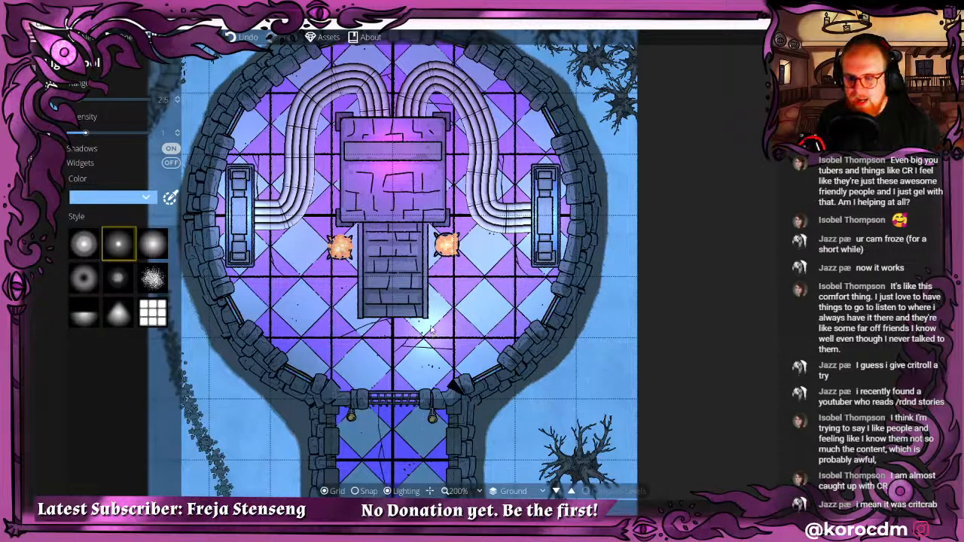
Switch to the preset orange light colour and place a small-range light on each burning cauldron beside the stairs.
left_click(124, 198)
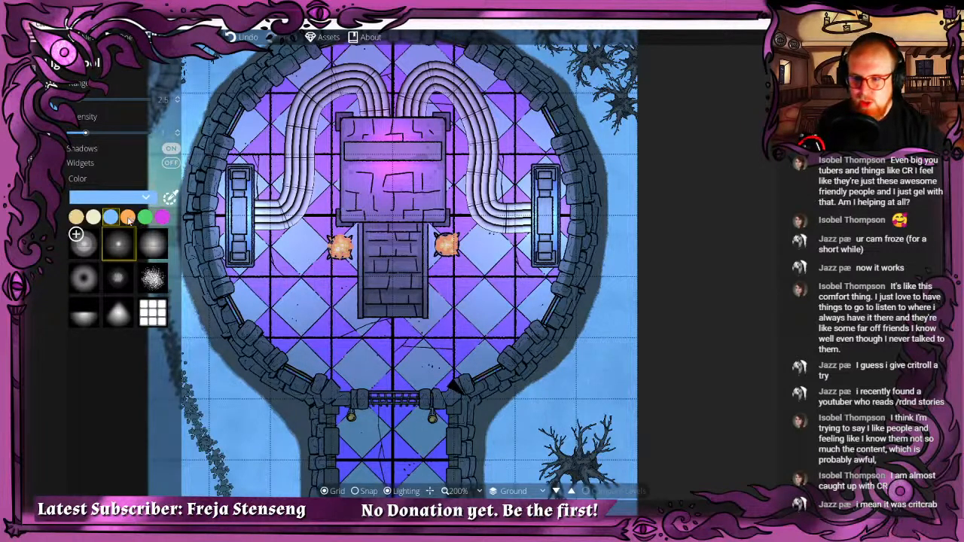
left_click(128, 219)
left_click(339, 249)
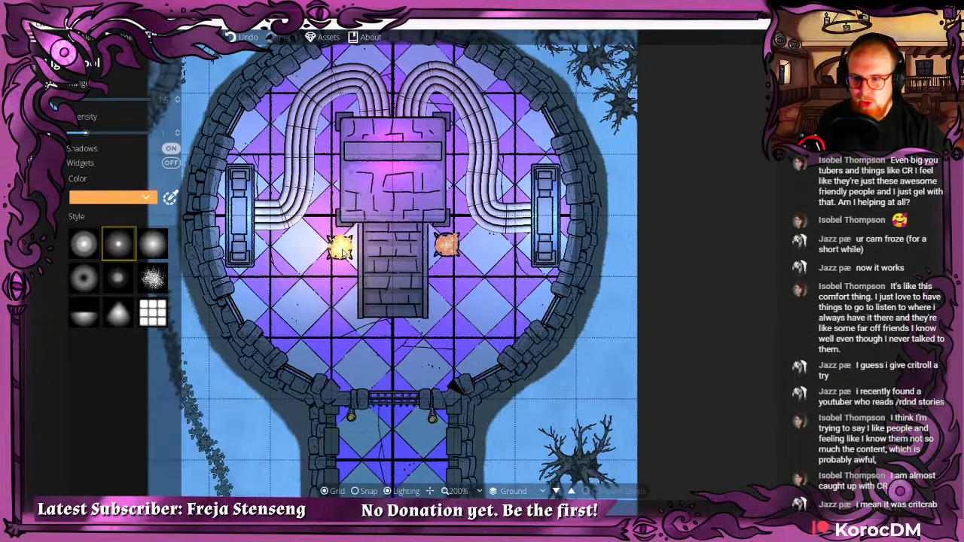
left_click(447, 243)
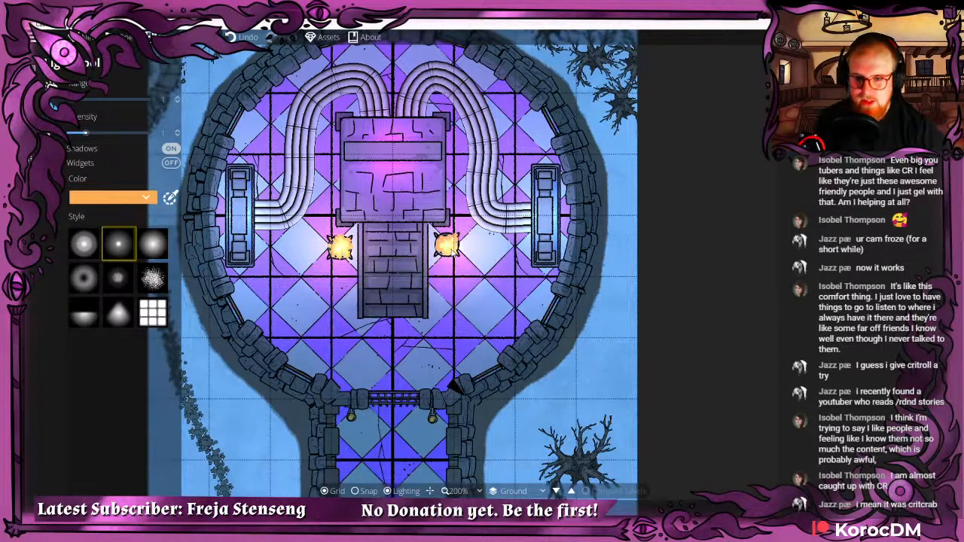
Place orange lights with range 3 on the two wall lanterns in the entrance corridor below the gate.
scroll(452, 252, "down", 2)
scroll(376, 312, "up", 4)
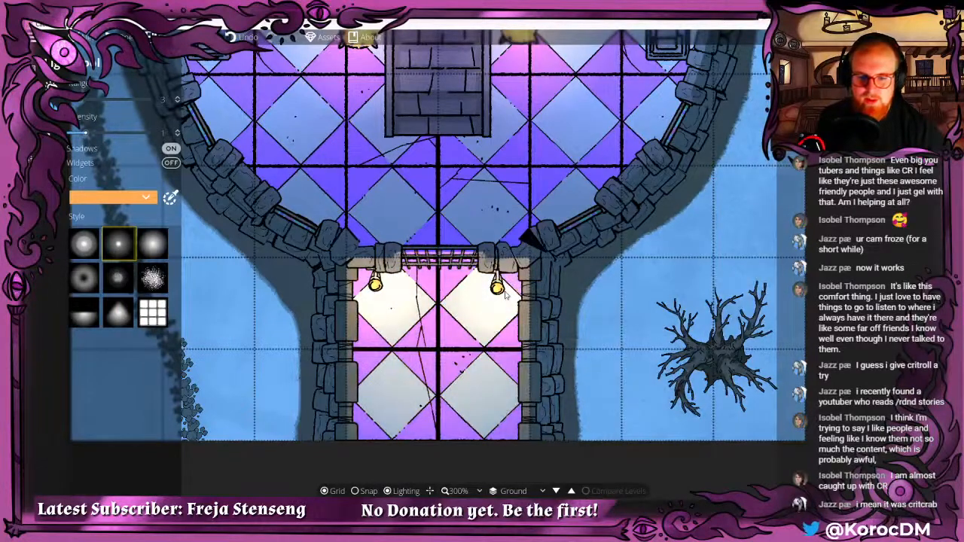
scroll(587, 226, "down", 2)
left_click_drag(527, 197, 500, 350)
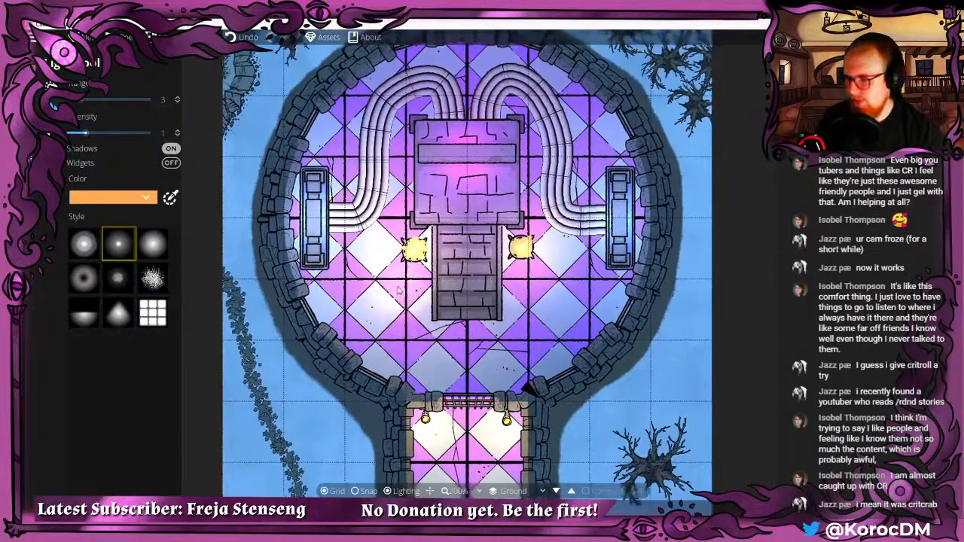
left_click_drag(397, 290, 317, 256)
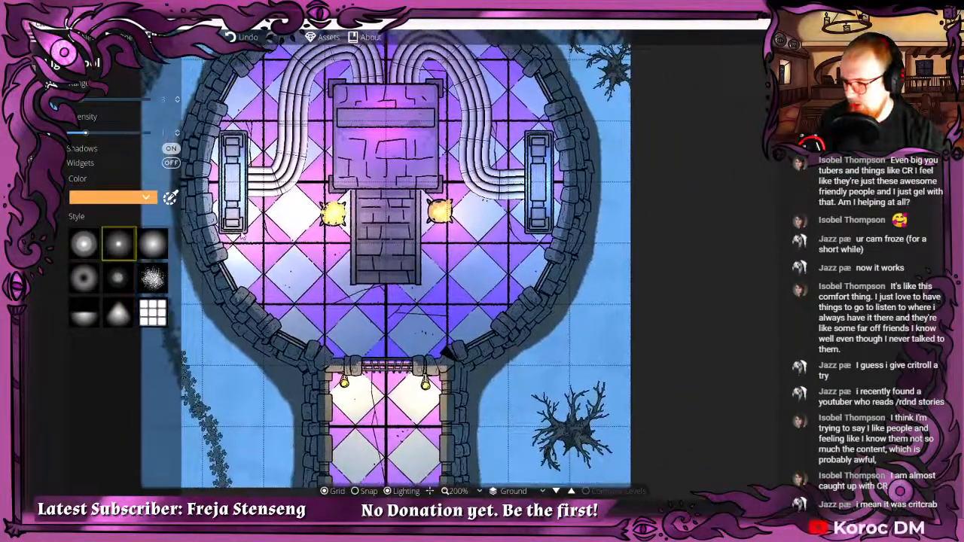
left_click_drag(204, 159, 235, 235)
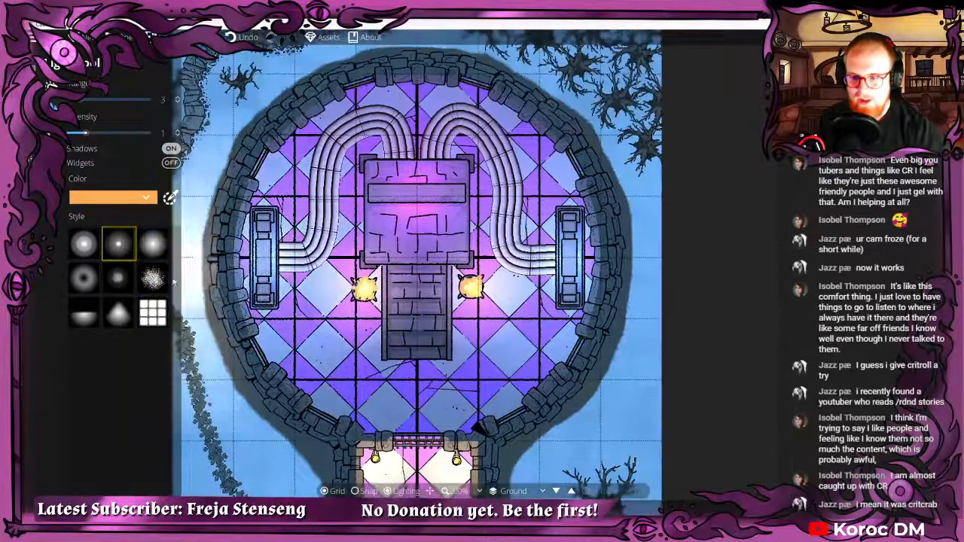
Choose the broad soft glow light style, set a bright green 28f335 colour and reduce the range to 0.5.
left_click(153, 243)
left_click(154, 196)
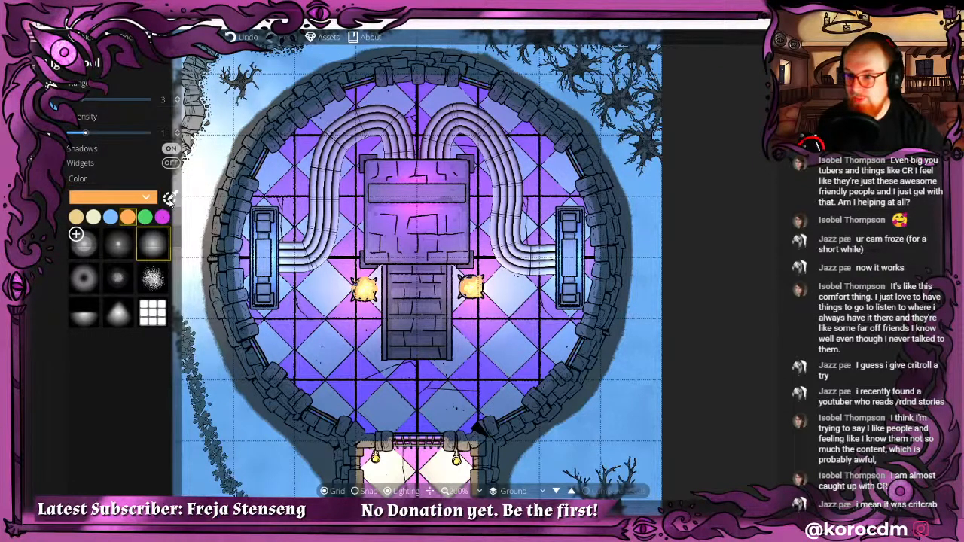
left_click(170, 197)
left_click(204, 255)
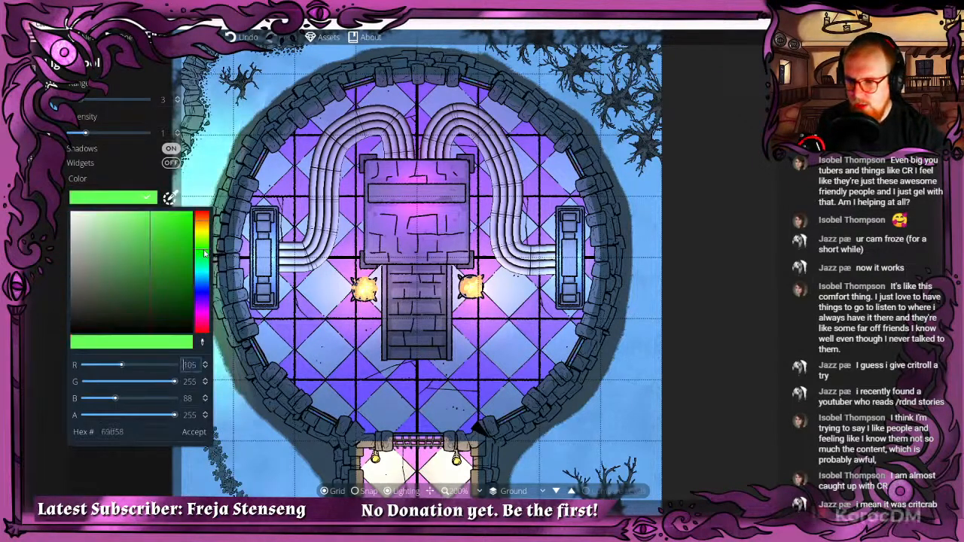
left_click_drag(175, 238, 172, 216)
left_click(194, 432)
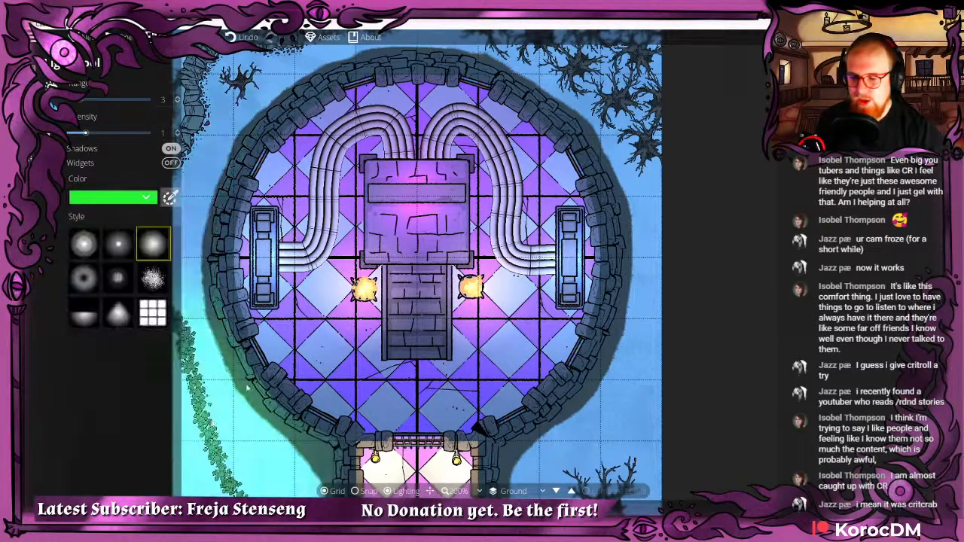
scroll(316, 286, "down", 5)
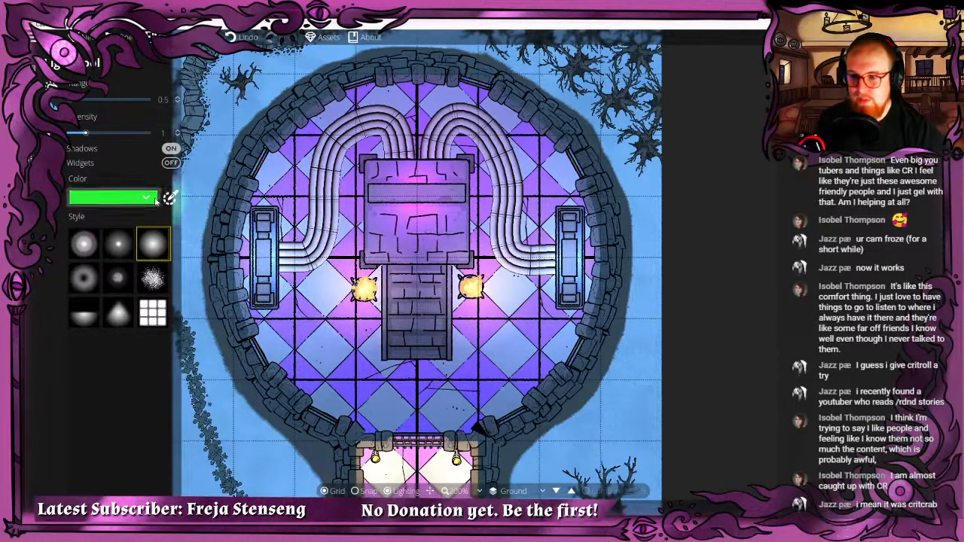
Darken the light colour to a deep green and place range 0.5 lights along both curved pipe runs.
left_click(154, 199)
left_click(150, 199)
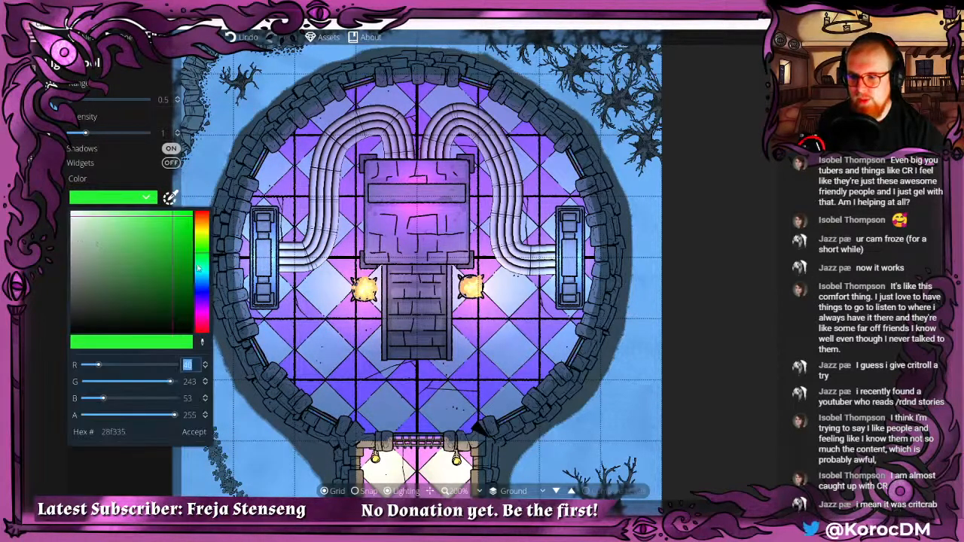
left_click_drag(182, 258, 188, 277)
left_click(193, 431)
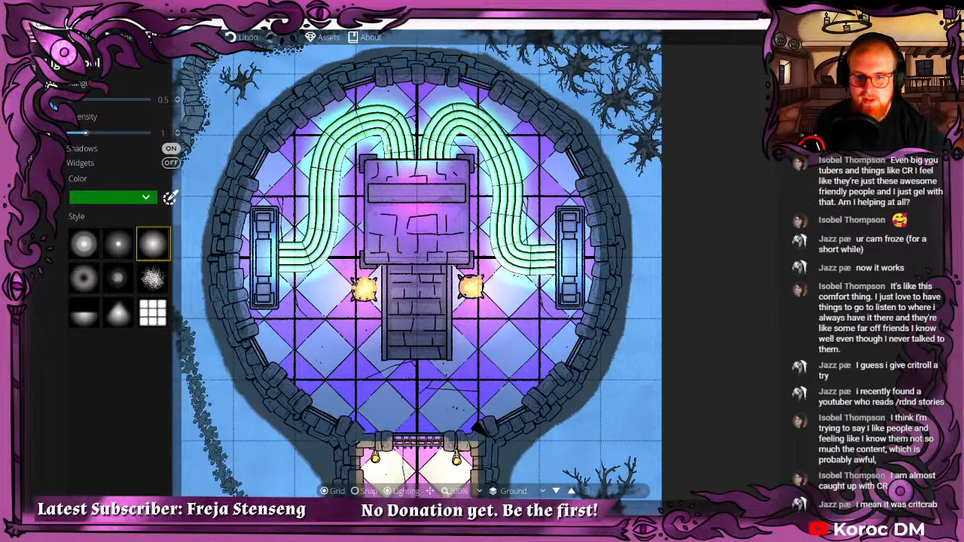
Place green range 0.5 lights on the chamber's two left-side windows and the two windows in its upper wall.
scroll(326, 268, "down", 2)
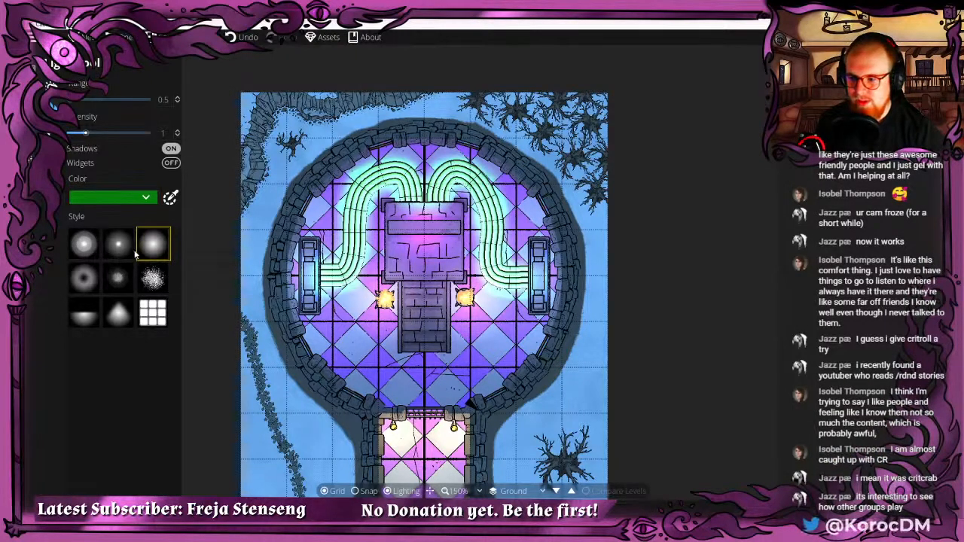
scroll(300, 207, "up", 3)
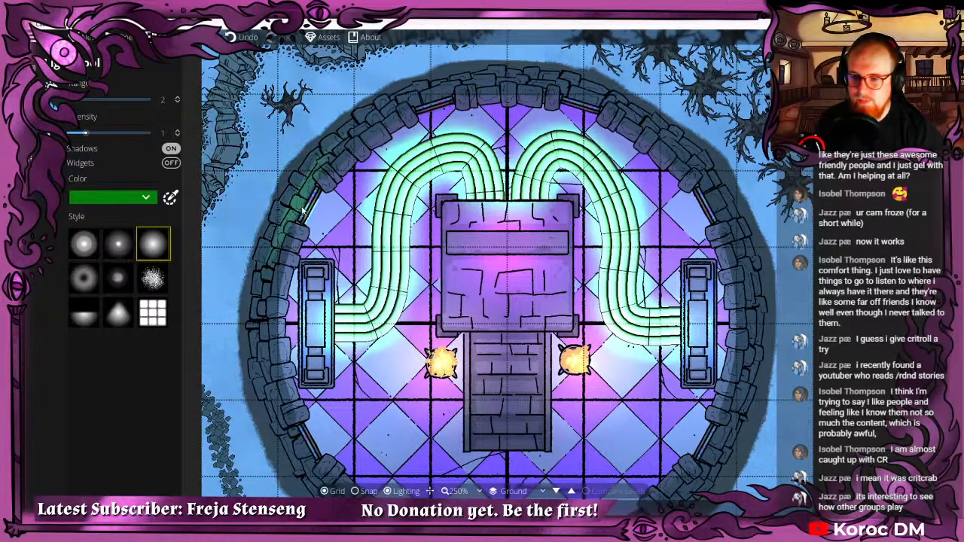
scroll(302, 207, "down", 3)
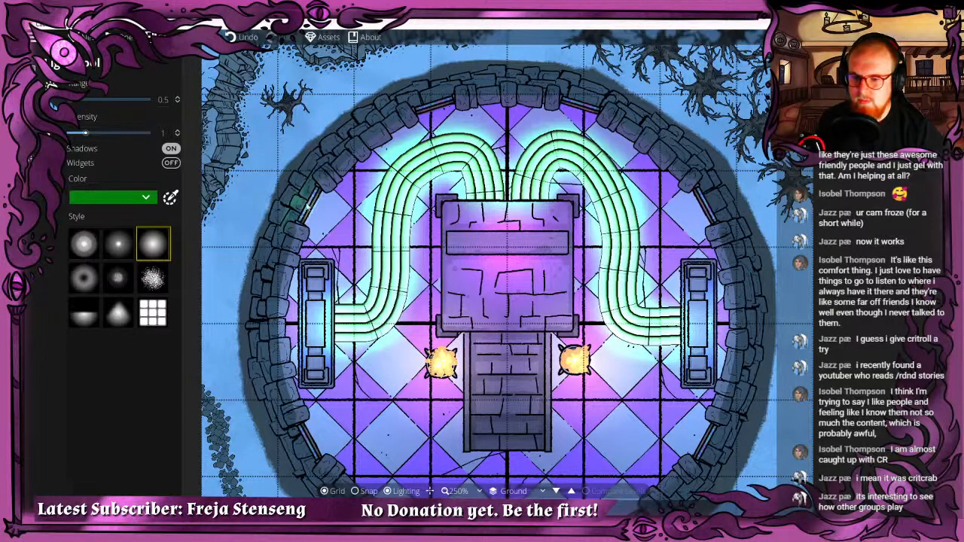
scroll(401, 258, "down", 1)
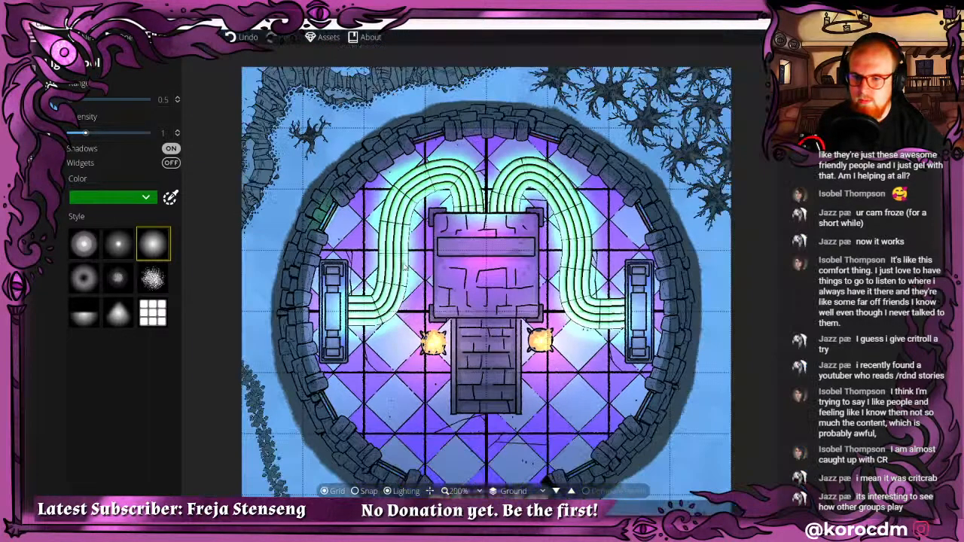
left_click_drag(414, 316, 405, 172)
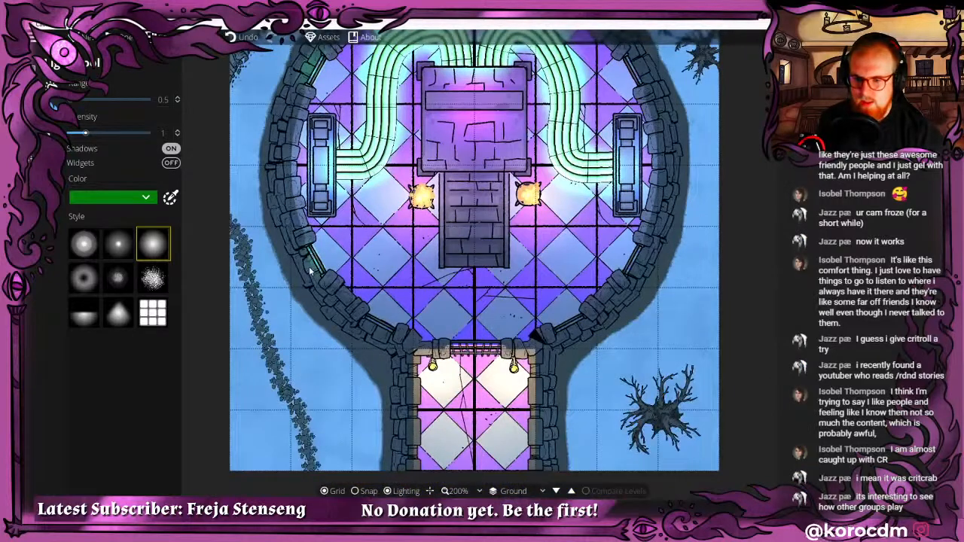
left_click_drag(313, 268, 176, 447)
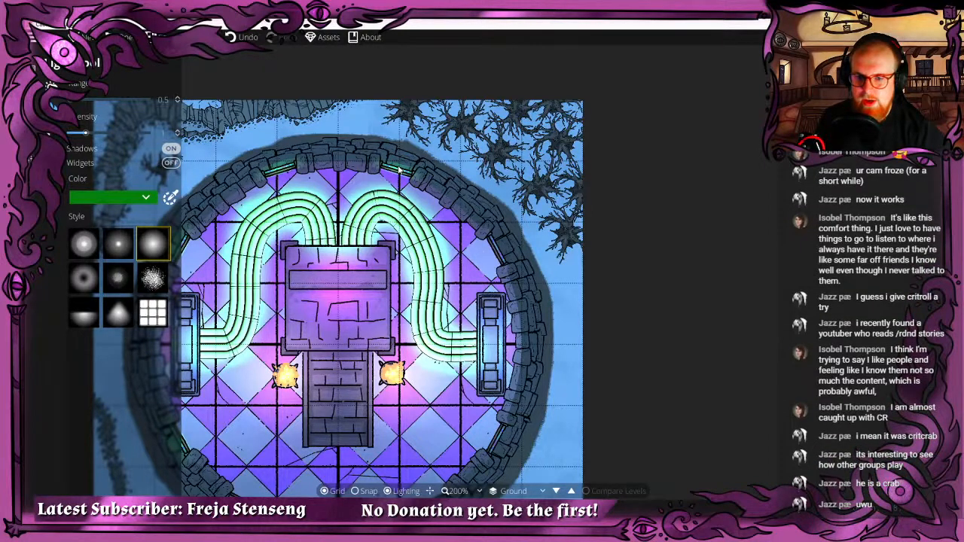
left_click_drag(399, 165, 521, 125)
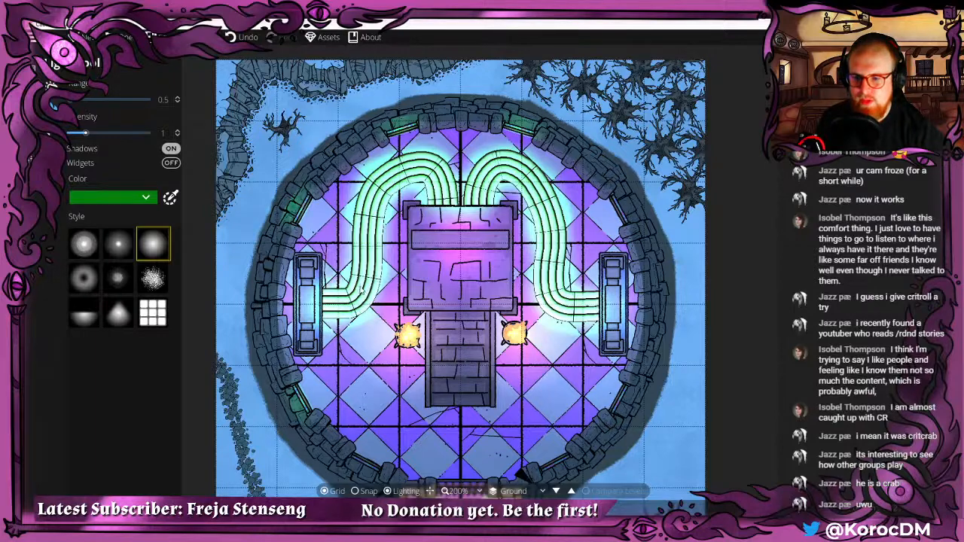
Place matching green lights on the chamber's two right-side windows and on the two windows flanking the gate.
key("d")
key("d")
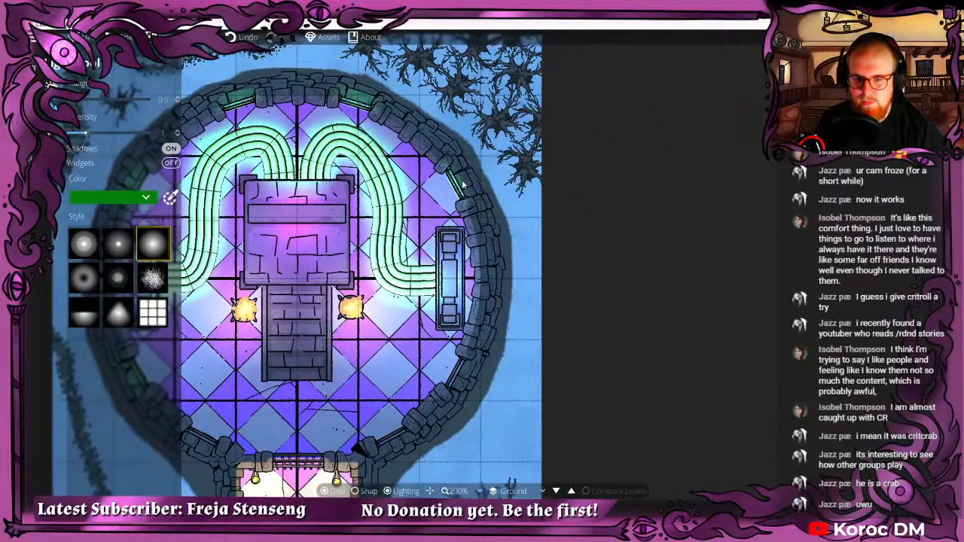
key("s")
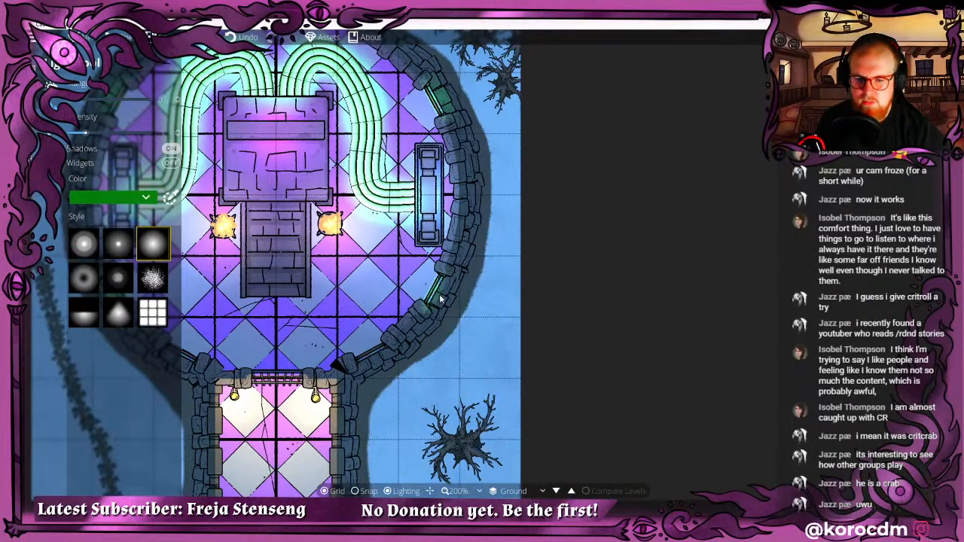
key("s")
key("a")
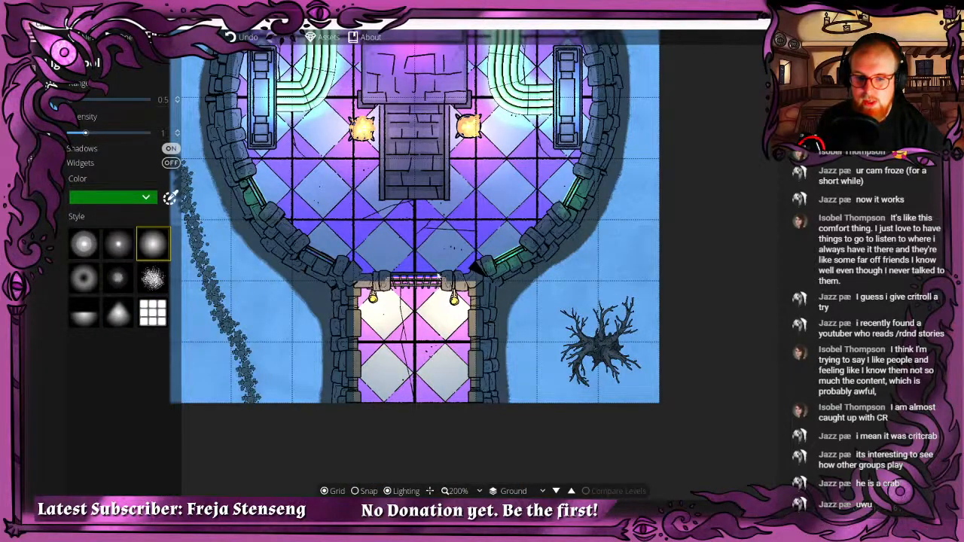
key("a")
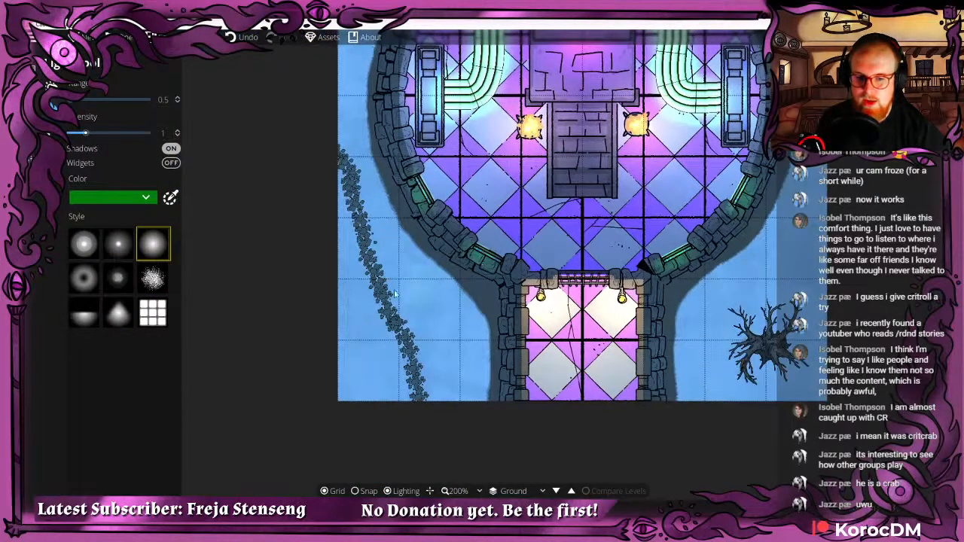
key("w")
key("d")
scroll(434, 243, "down", 3)
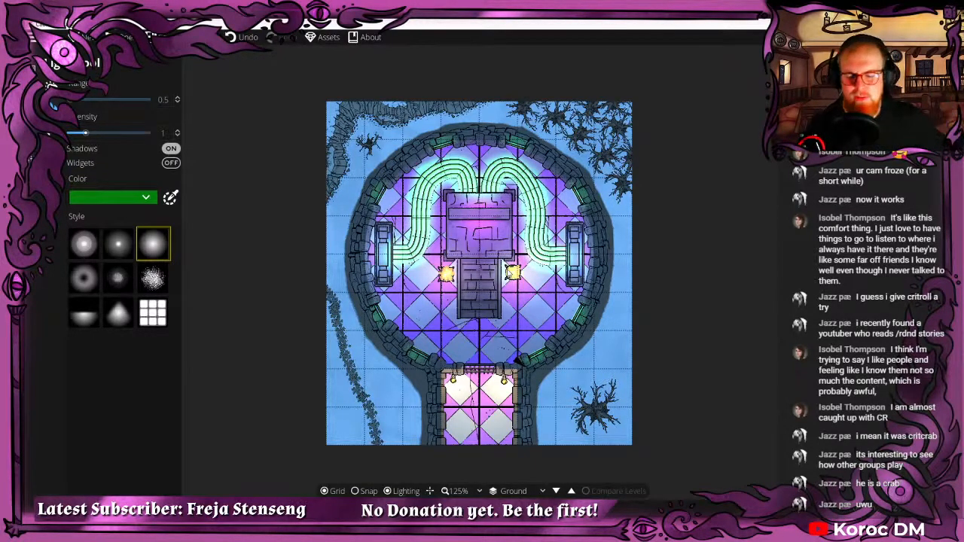
scroll(432, 280, "down", 2)
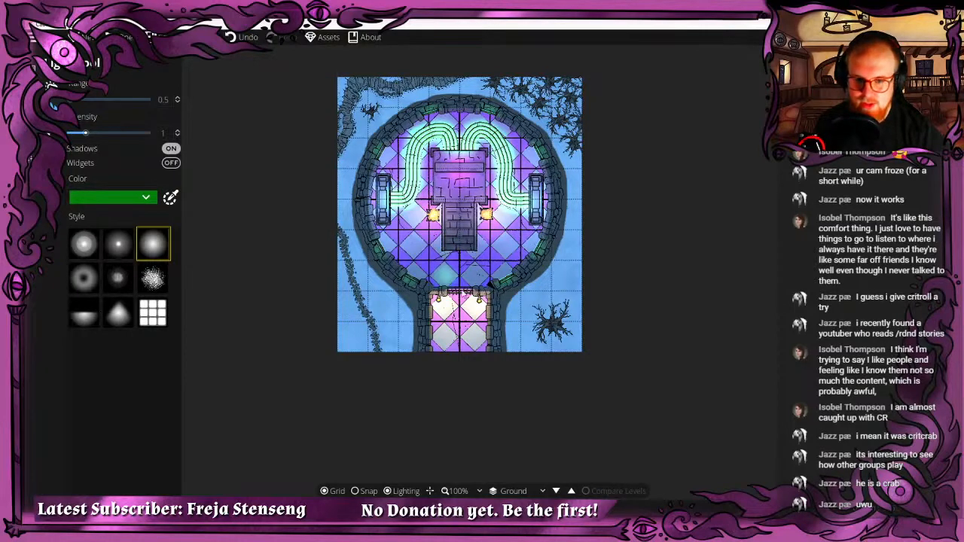
left_click_drag(464, 288, 456, 228)
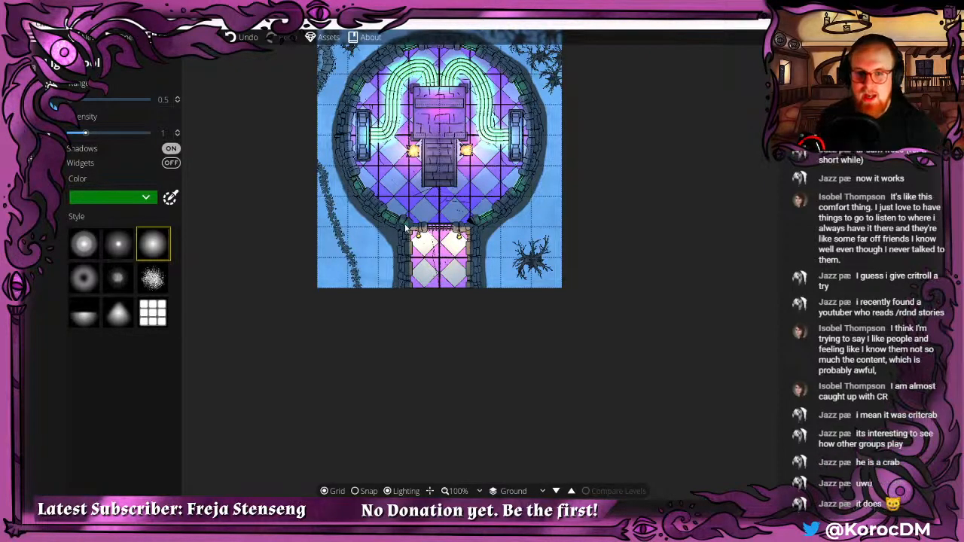
left_click_drag(411, 149, 408, 185)
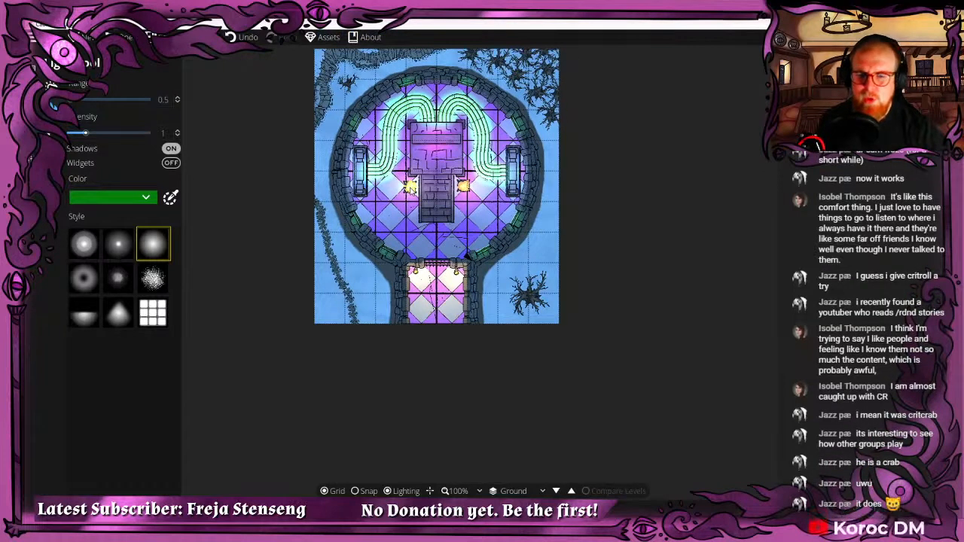
left_click_drag(381, 217, 356, 277)
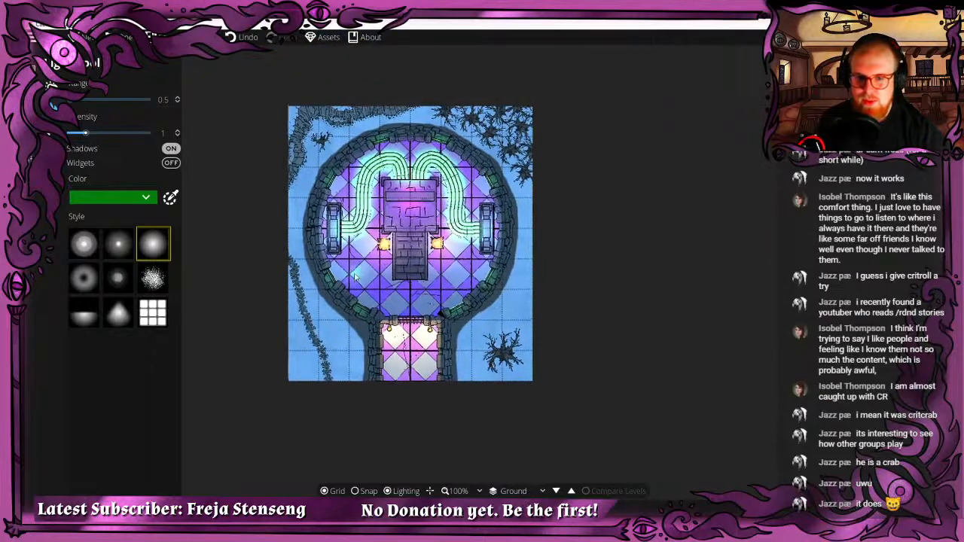
left_click_drag(583, 280, 574, 230)
scroll(520, 216, "down", 1)
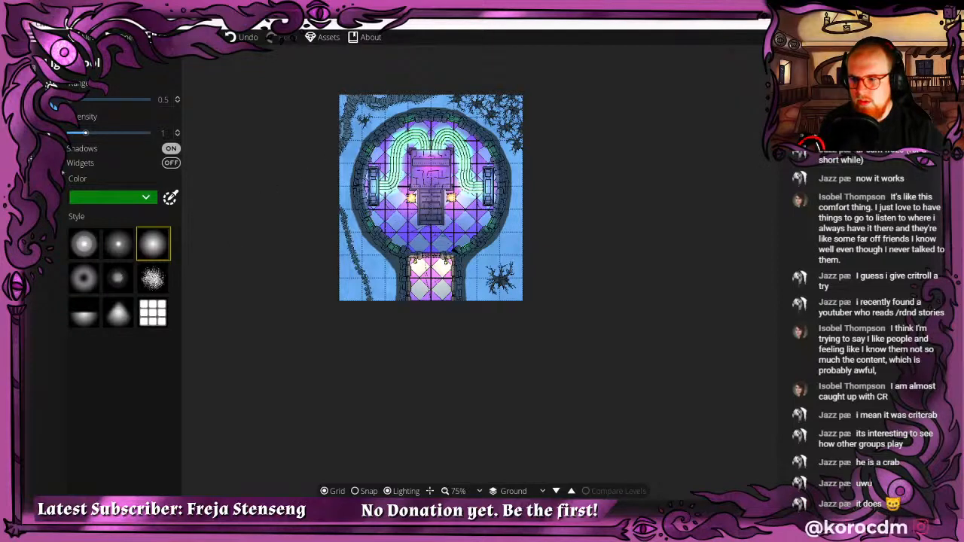
Try editing the points of the cliff path along the map's upper edge with the Path Tool and undo the change.
left_click(37, 109)
left_click(87, 109)
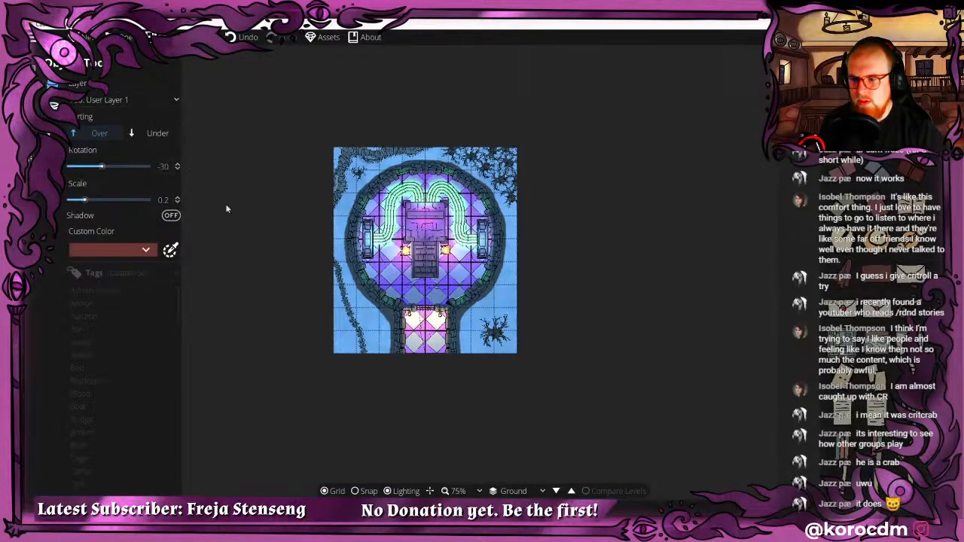
left_click(36, 86)
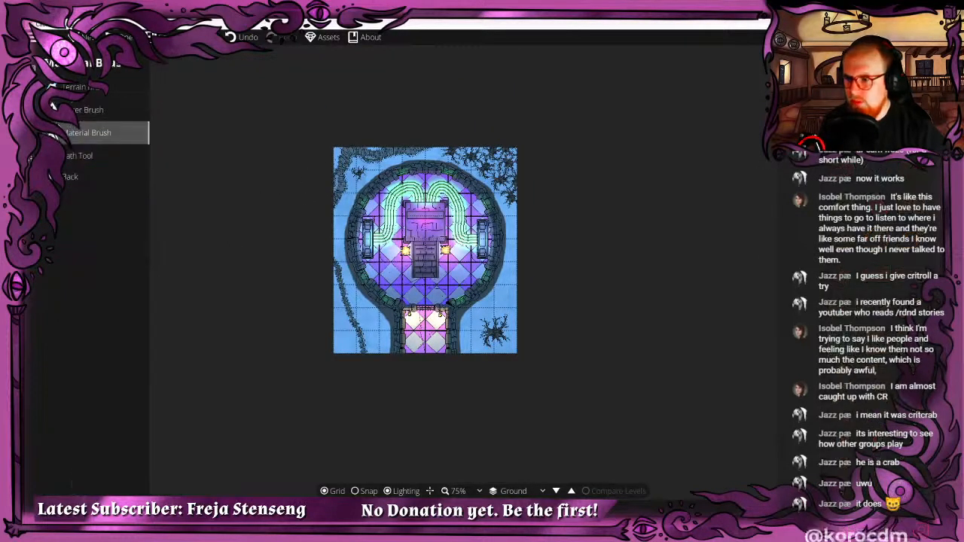
left_click(69, 159)
scroll(294, 187, "up", 2)
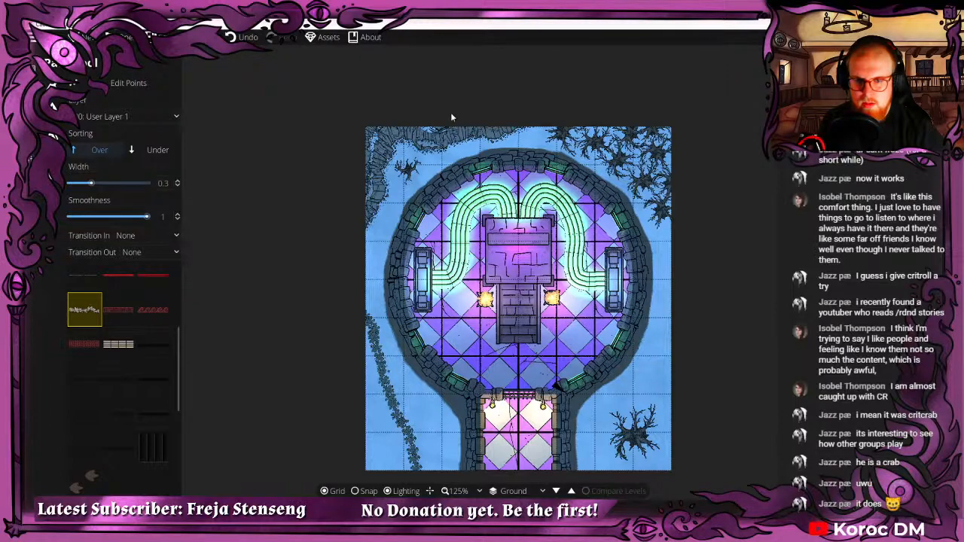
scroll(437, 125, "up", 5)
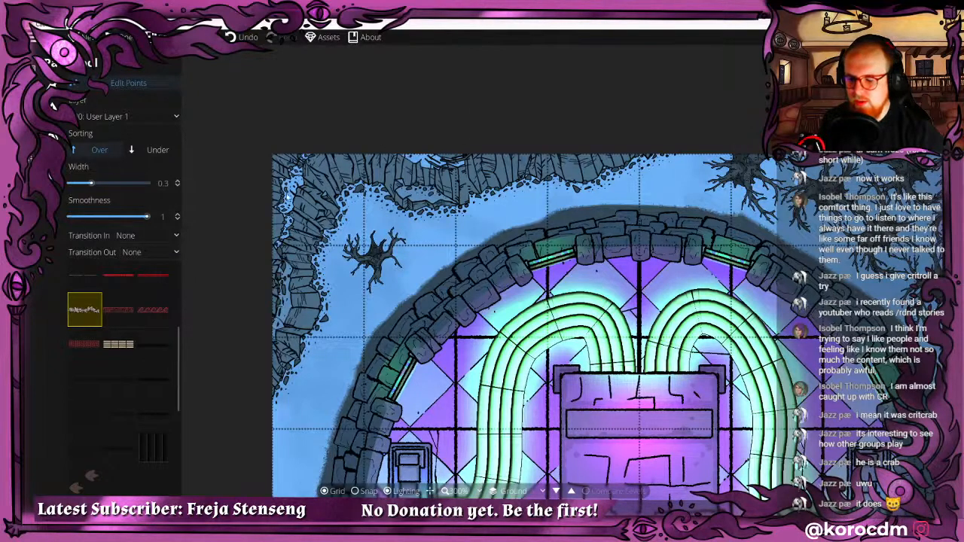
key("ctrl+z")
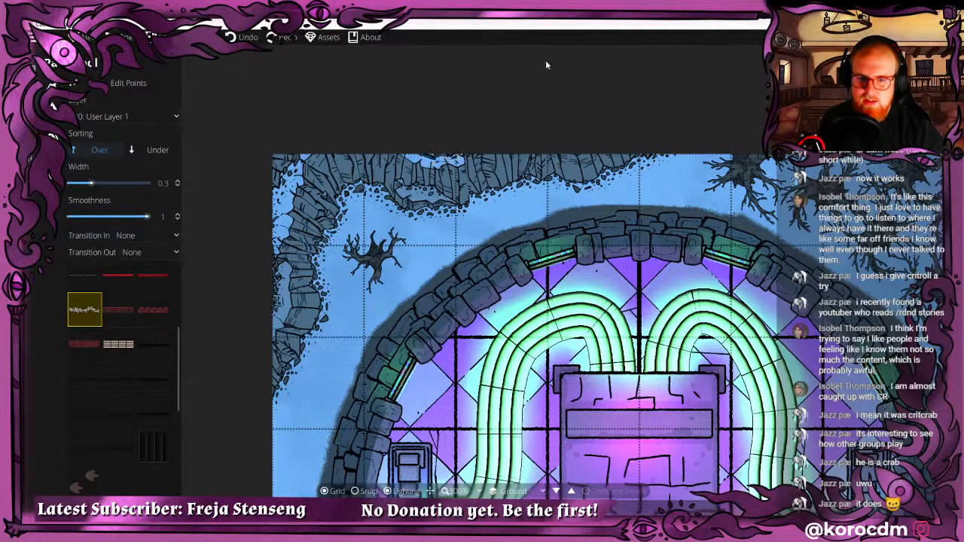
scroll(667, 140, "down", 2)
scroll(645, 173, "down", 1)
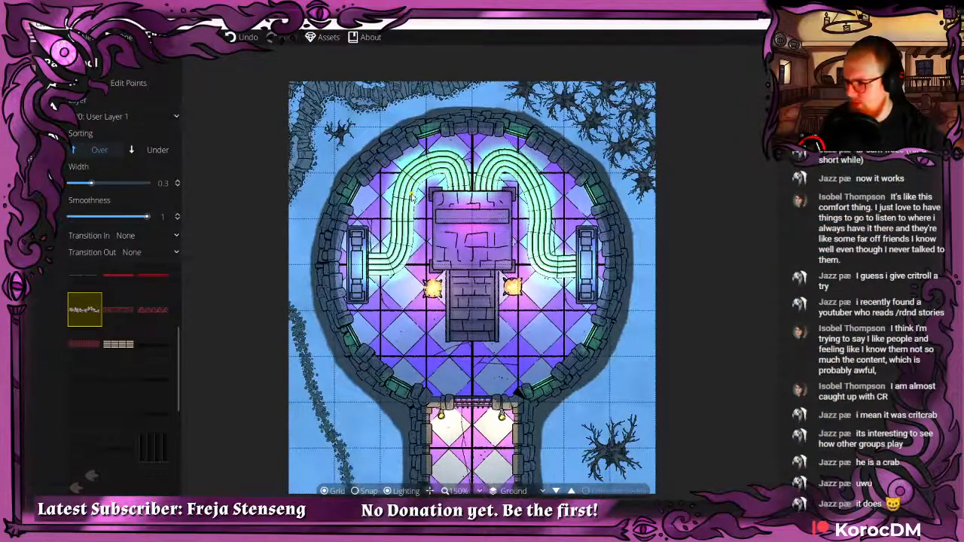
left_click_drag(438, 302, 374, 273)
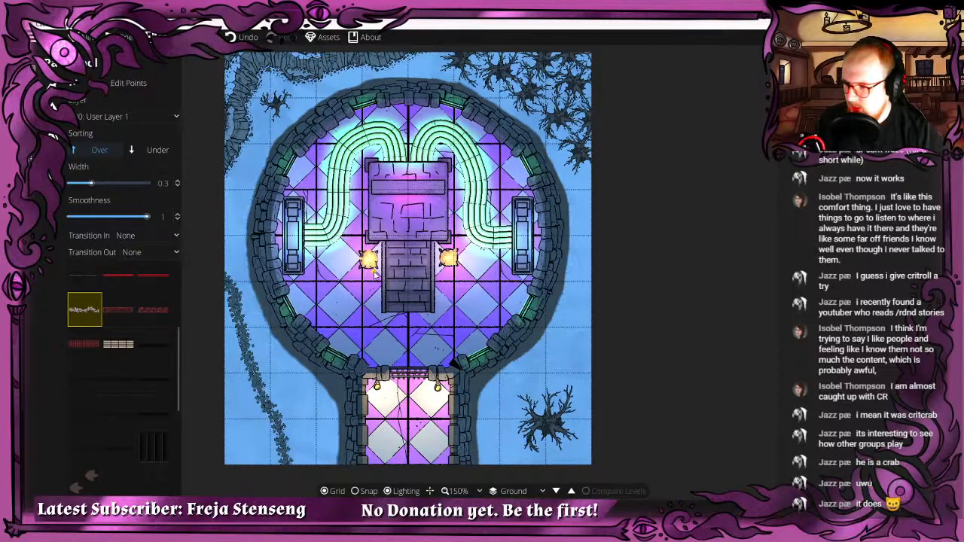
left_click_drag(367, 294, 378, 271)
scroll(420, 229, "down", 3)
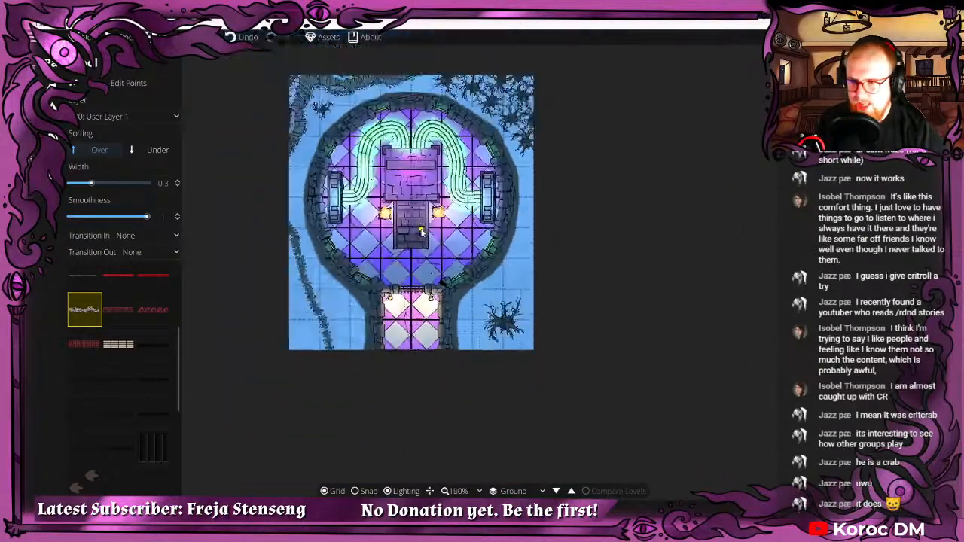
left_click_drag(423, 239, 409, 222)
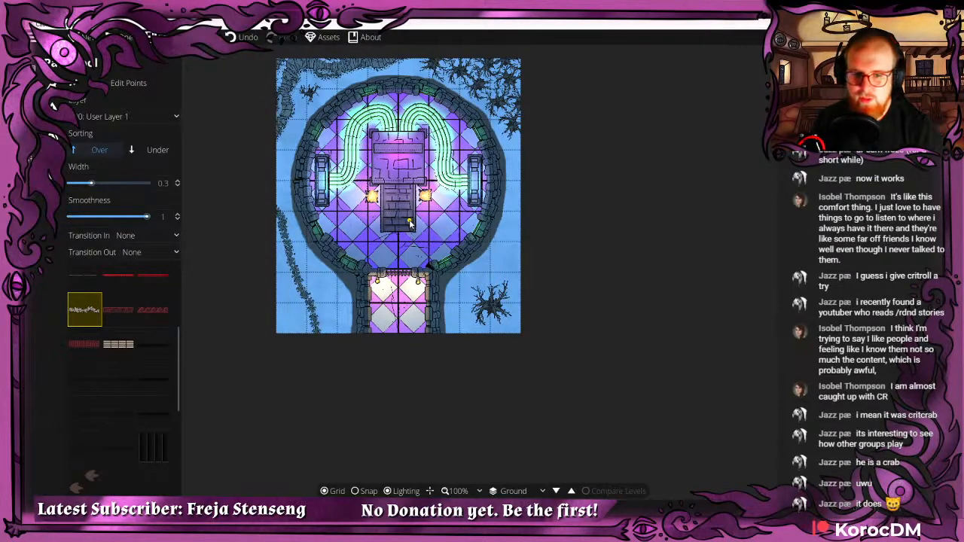
left_click_drag(308, 251, 270, 227)
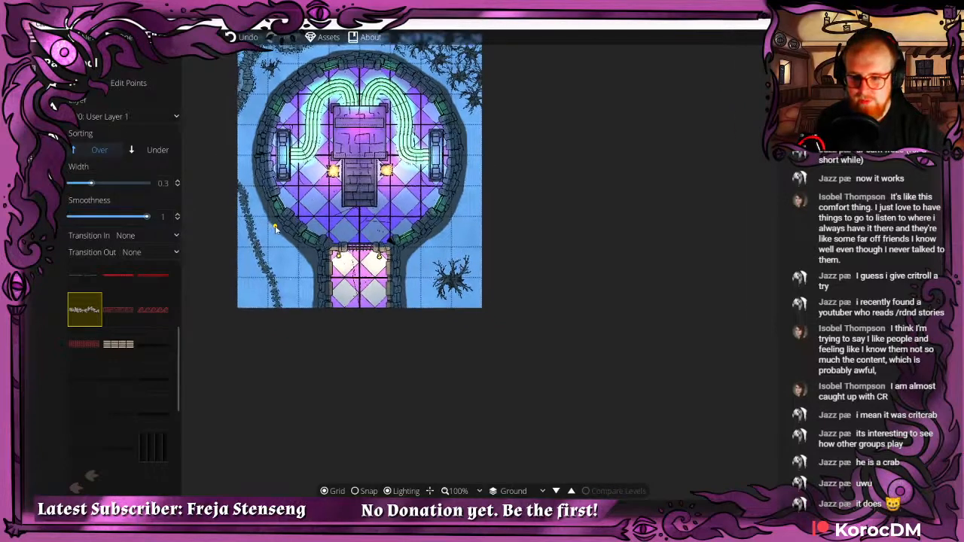
Turn off light blocking on the gate between the entrance corridor and the circular chamber.
left_click_drag(331, 277, 325, 247)
scroll(325, 247, "up", 5)
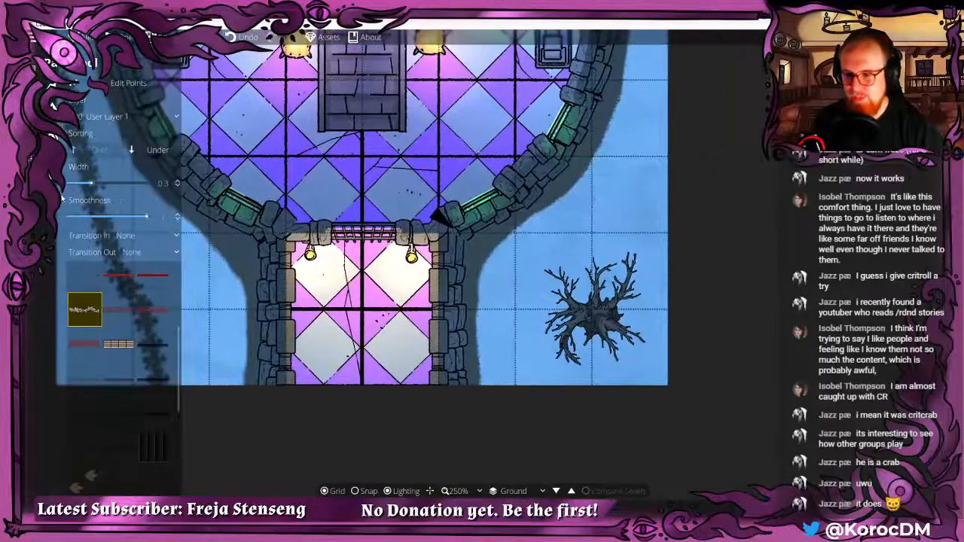
left_click(63, 196)
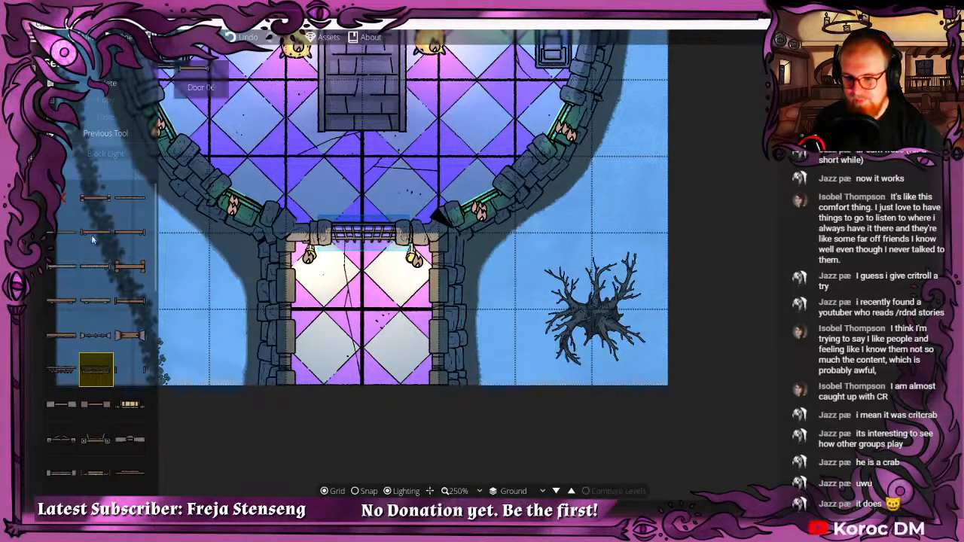
left_click(101, 157)
left_click(503, 291)
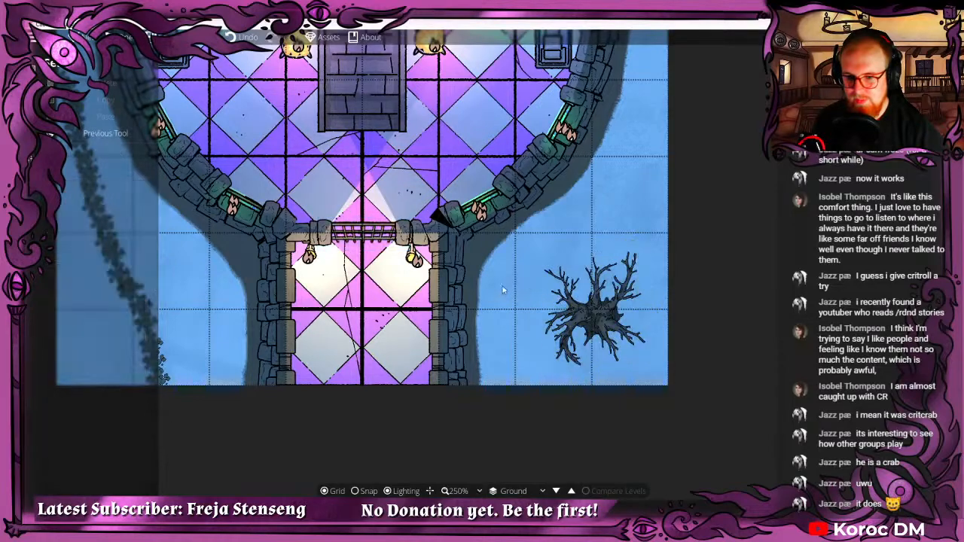
scroll(499, 284, "down", 5)
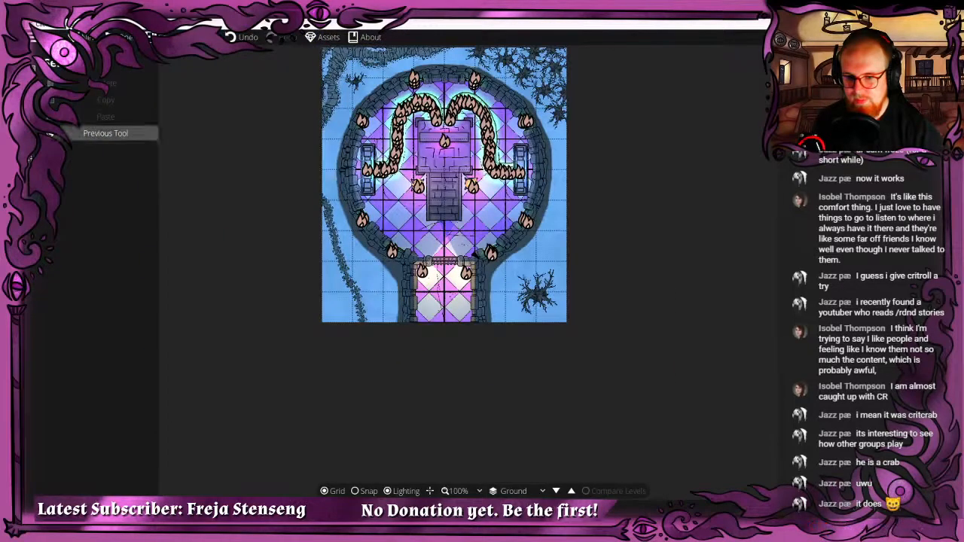
left_click(41, 74)
left_click_drag(348, 252, 326, 280)
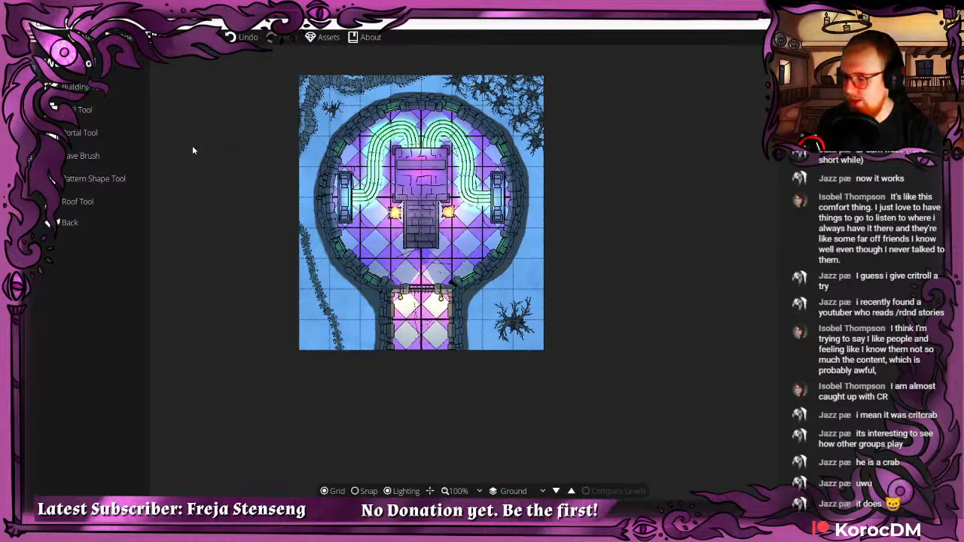
left_click_drag(386, 387, 365, 396)
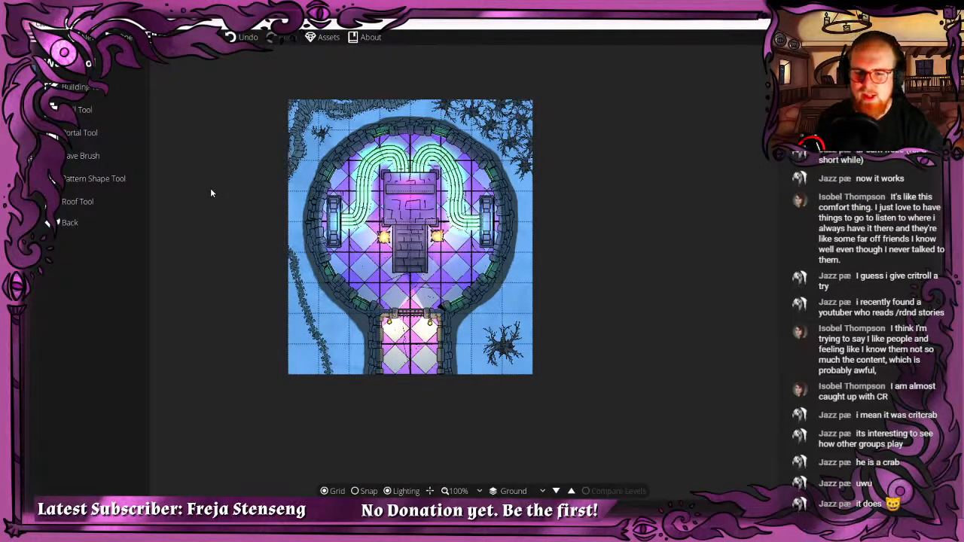
left_click_drag(478, 320, 459, 284)
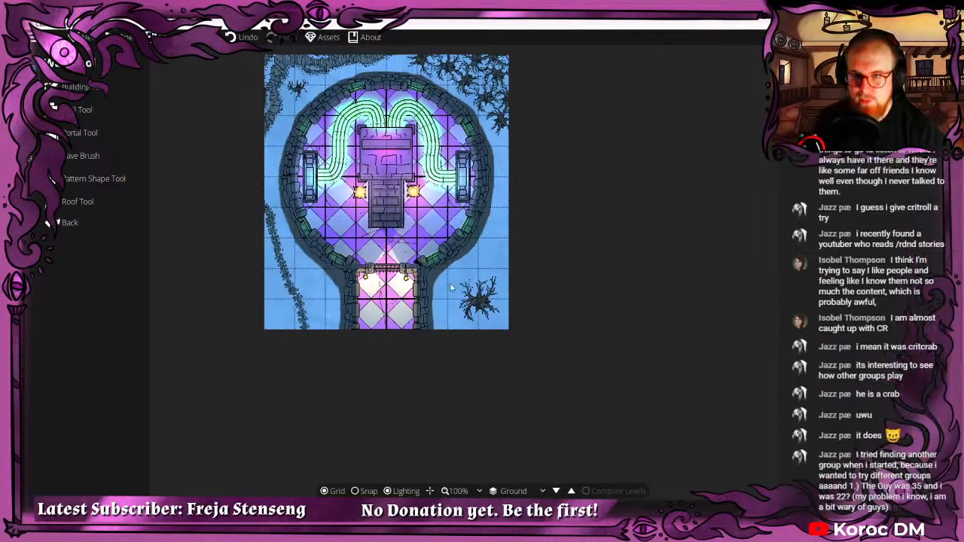
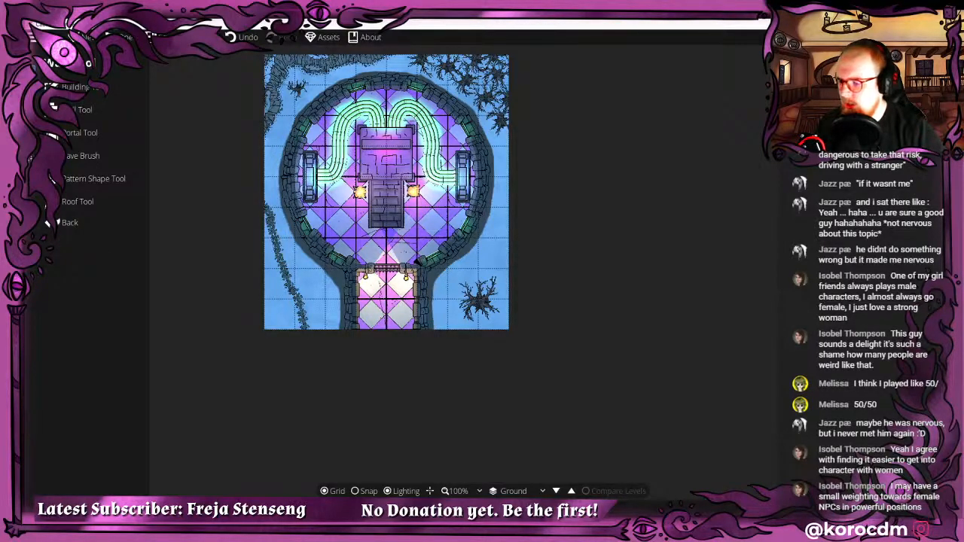
Check the Mapvember 2020 theme prompt list in the image viewer and return to the map in Dungeondraft.
key("alt+Tab")
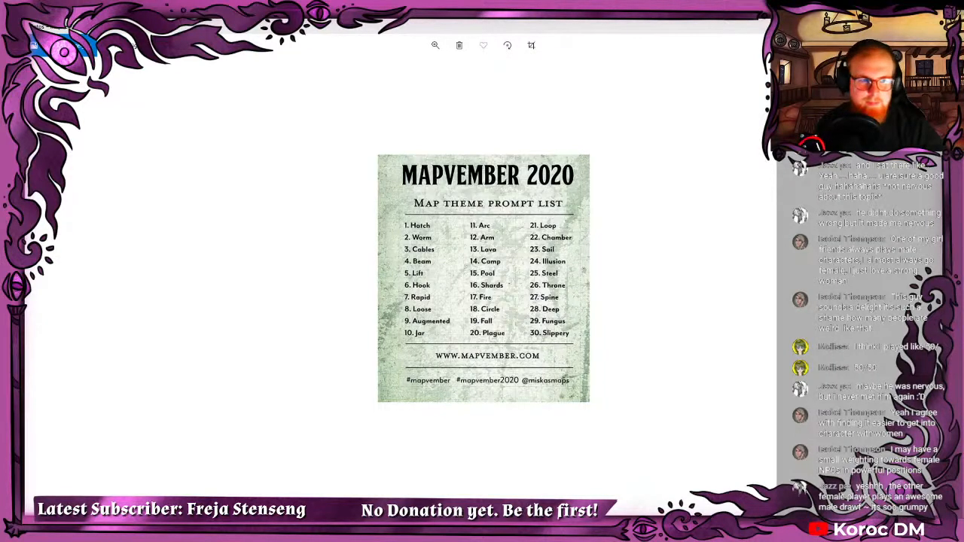
key("alt+Tab")
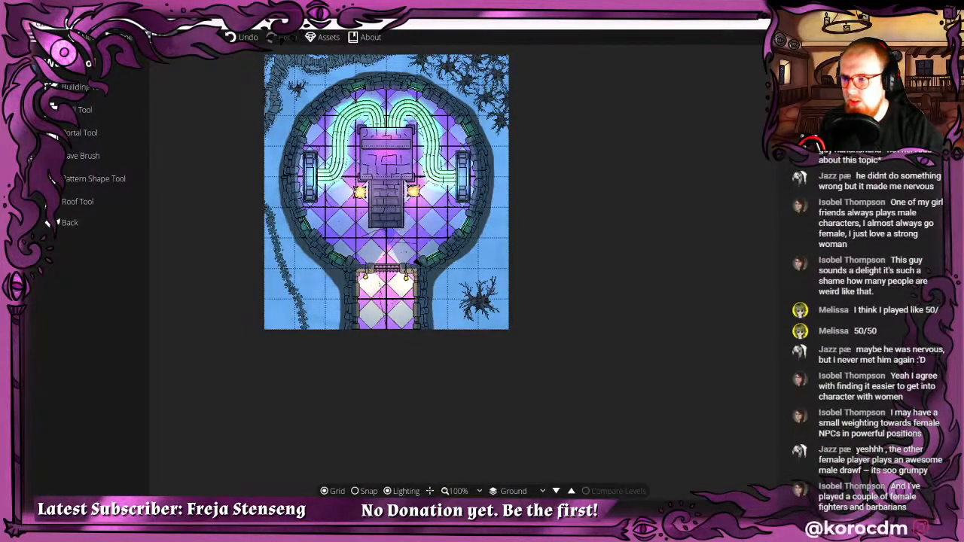
left_click(52, 86)
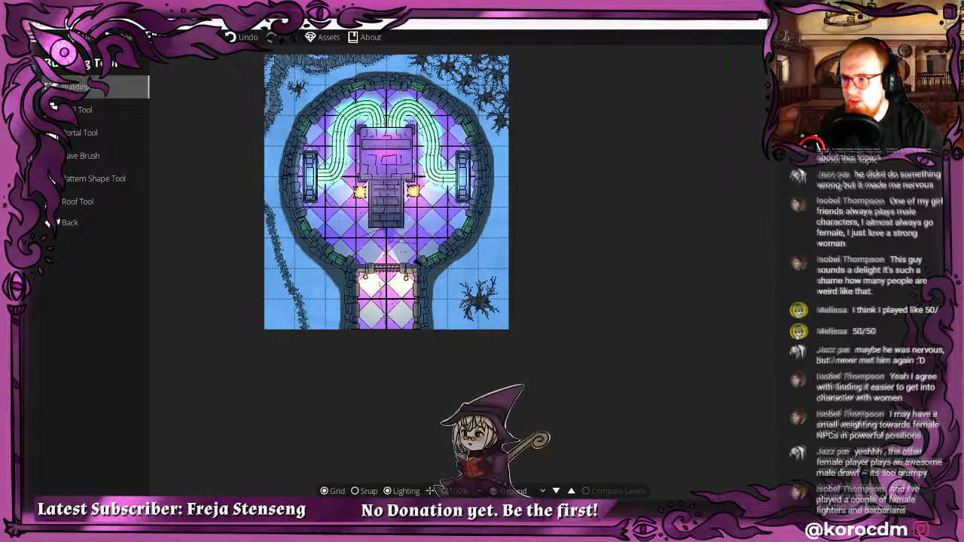